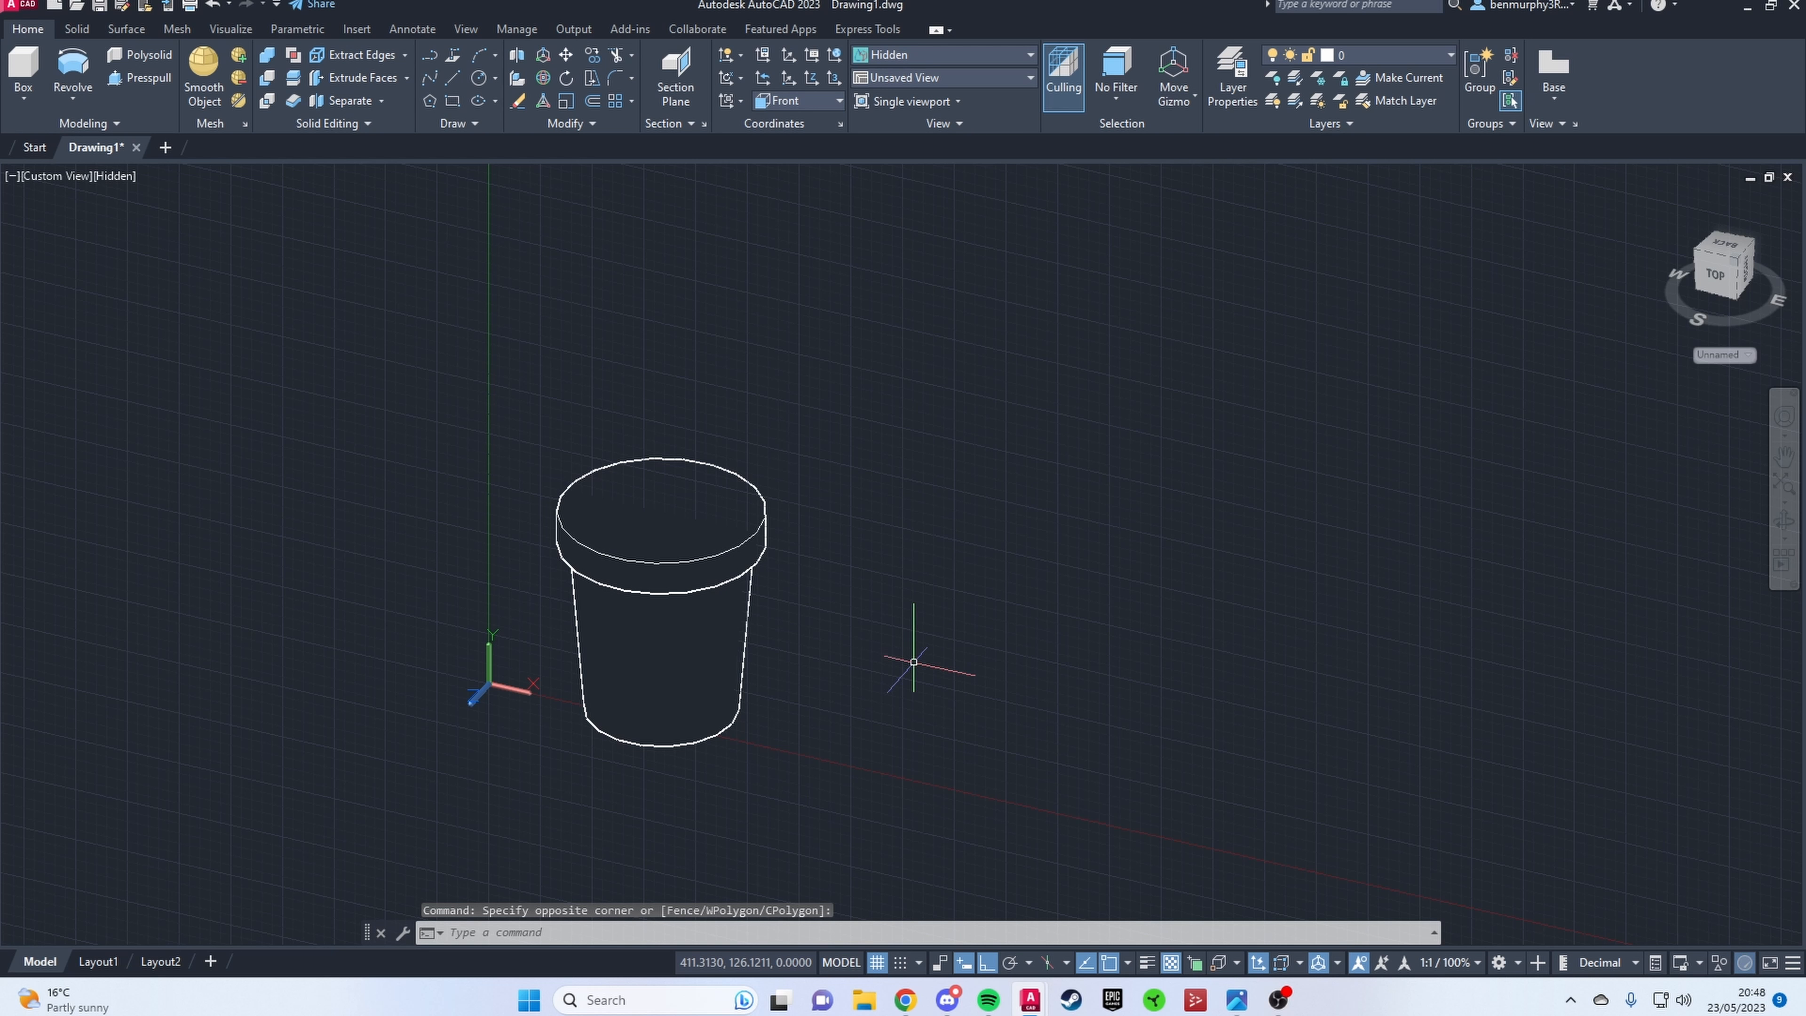
Step: Restore the preset Top view to align the working plane with the pot's opening
click(78, 176)
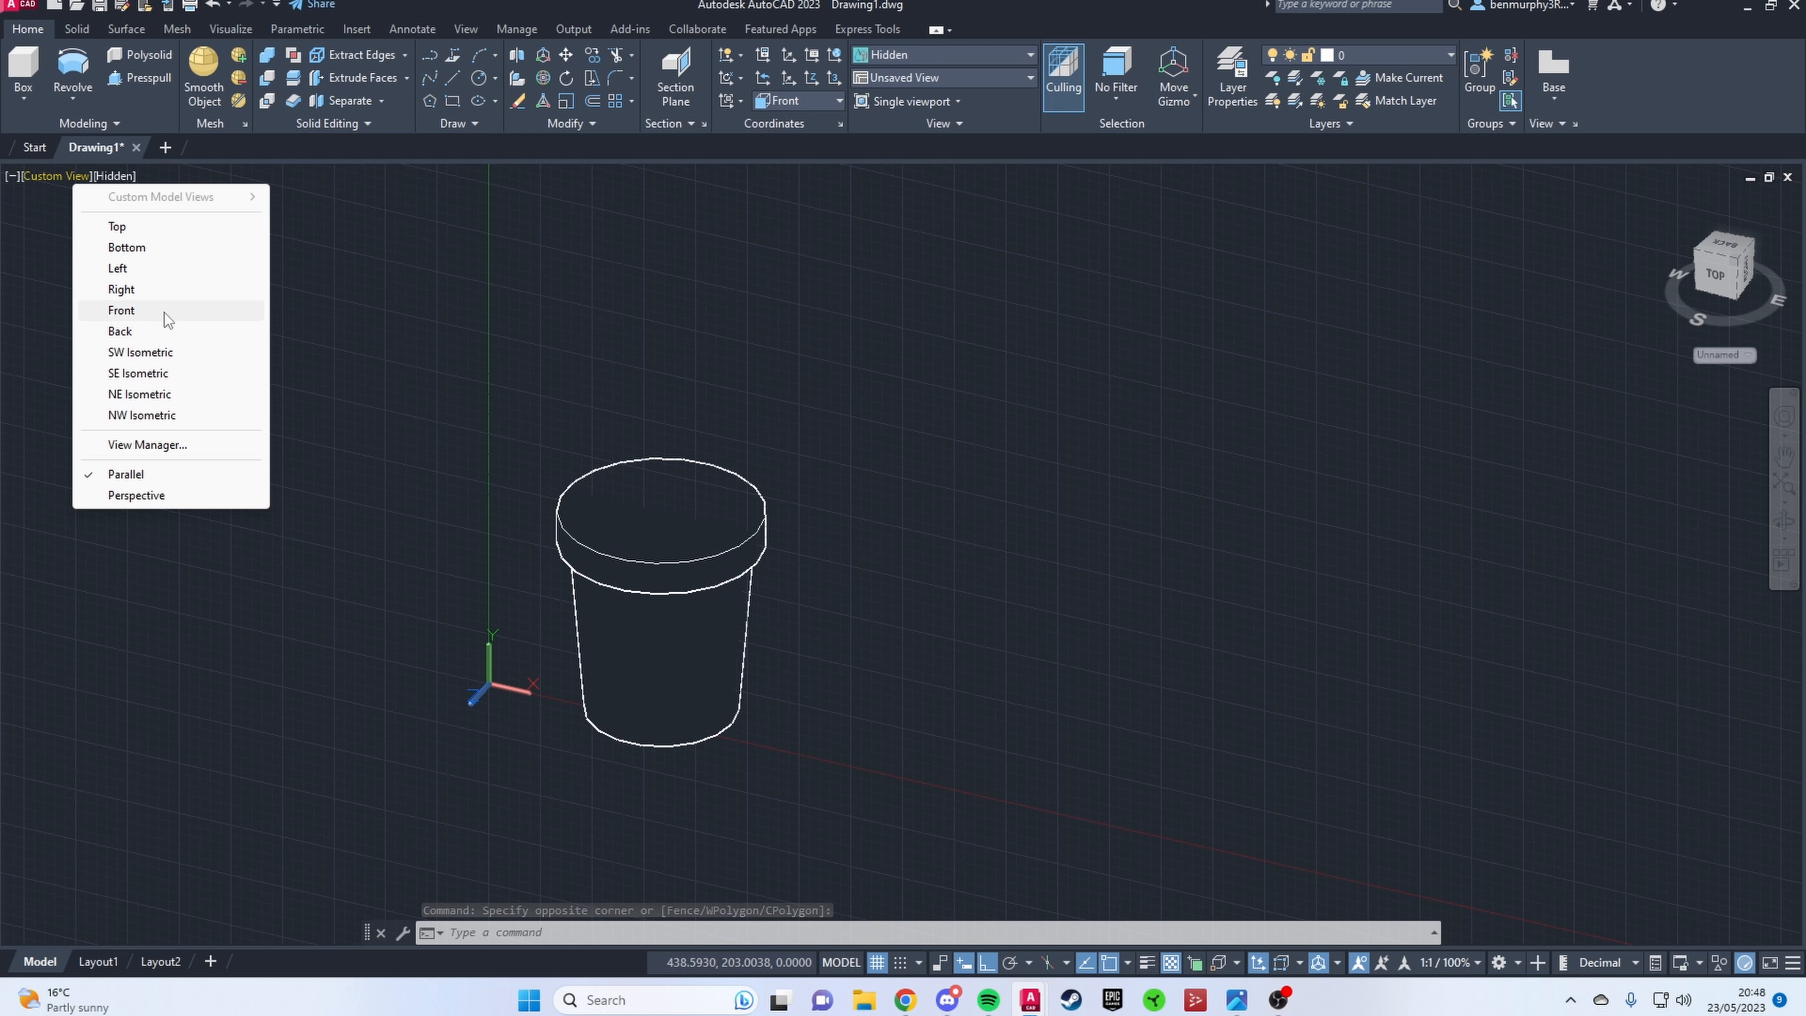
click(117, 230)
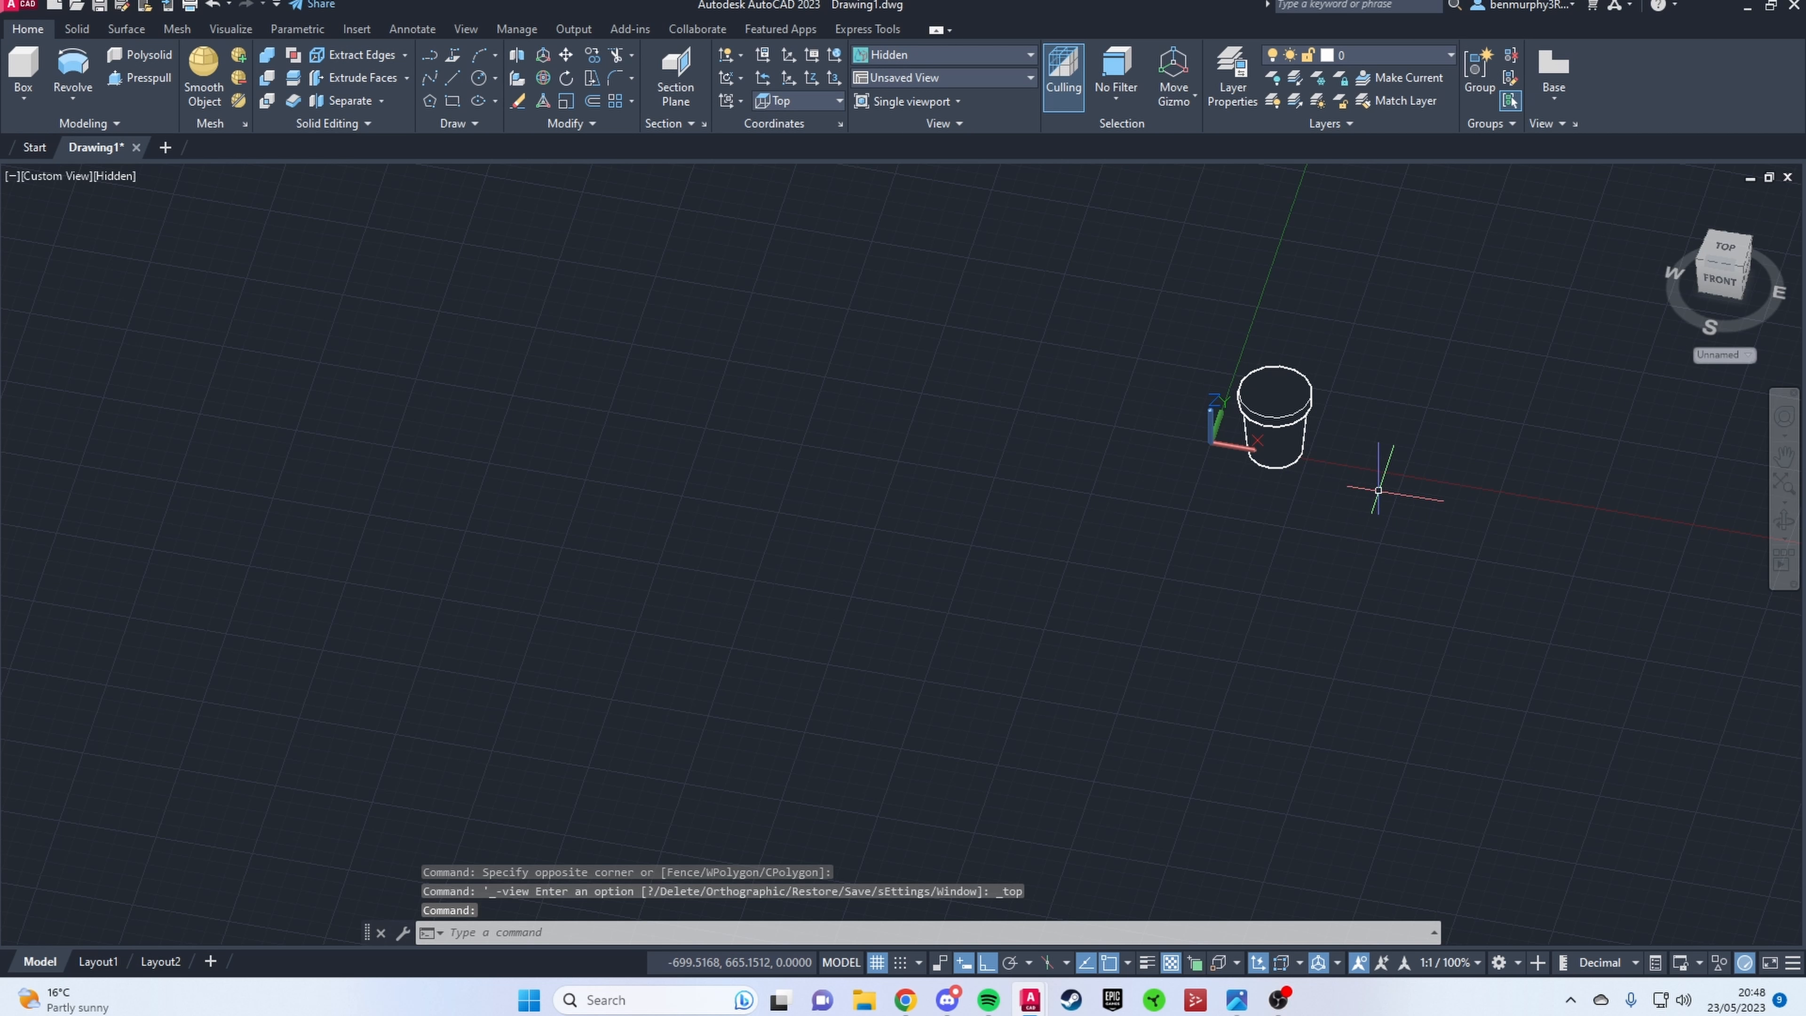
shift+middle_drag(1378, 490, 464, 754)
scroll(463, 754, up, 3)
shift+middle_drag(464, 754, 490, 625)
scroll(770, 529, up, 2)
middle_drag(490, 590, 853, 530)
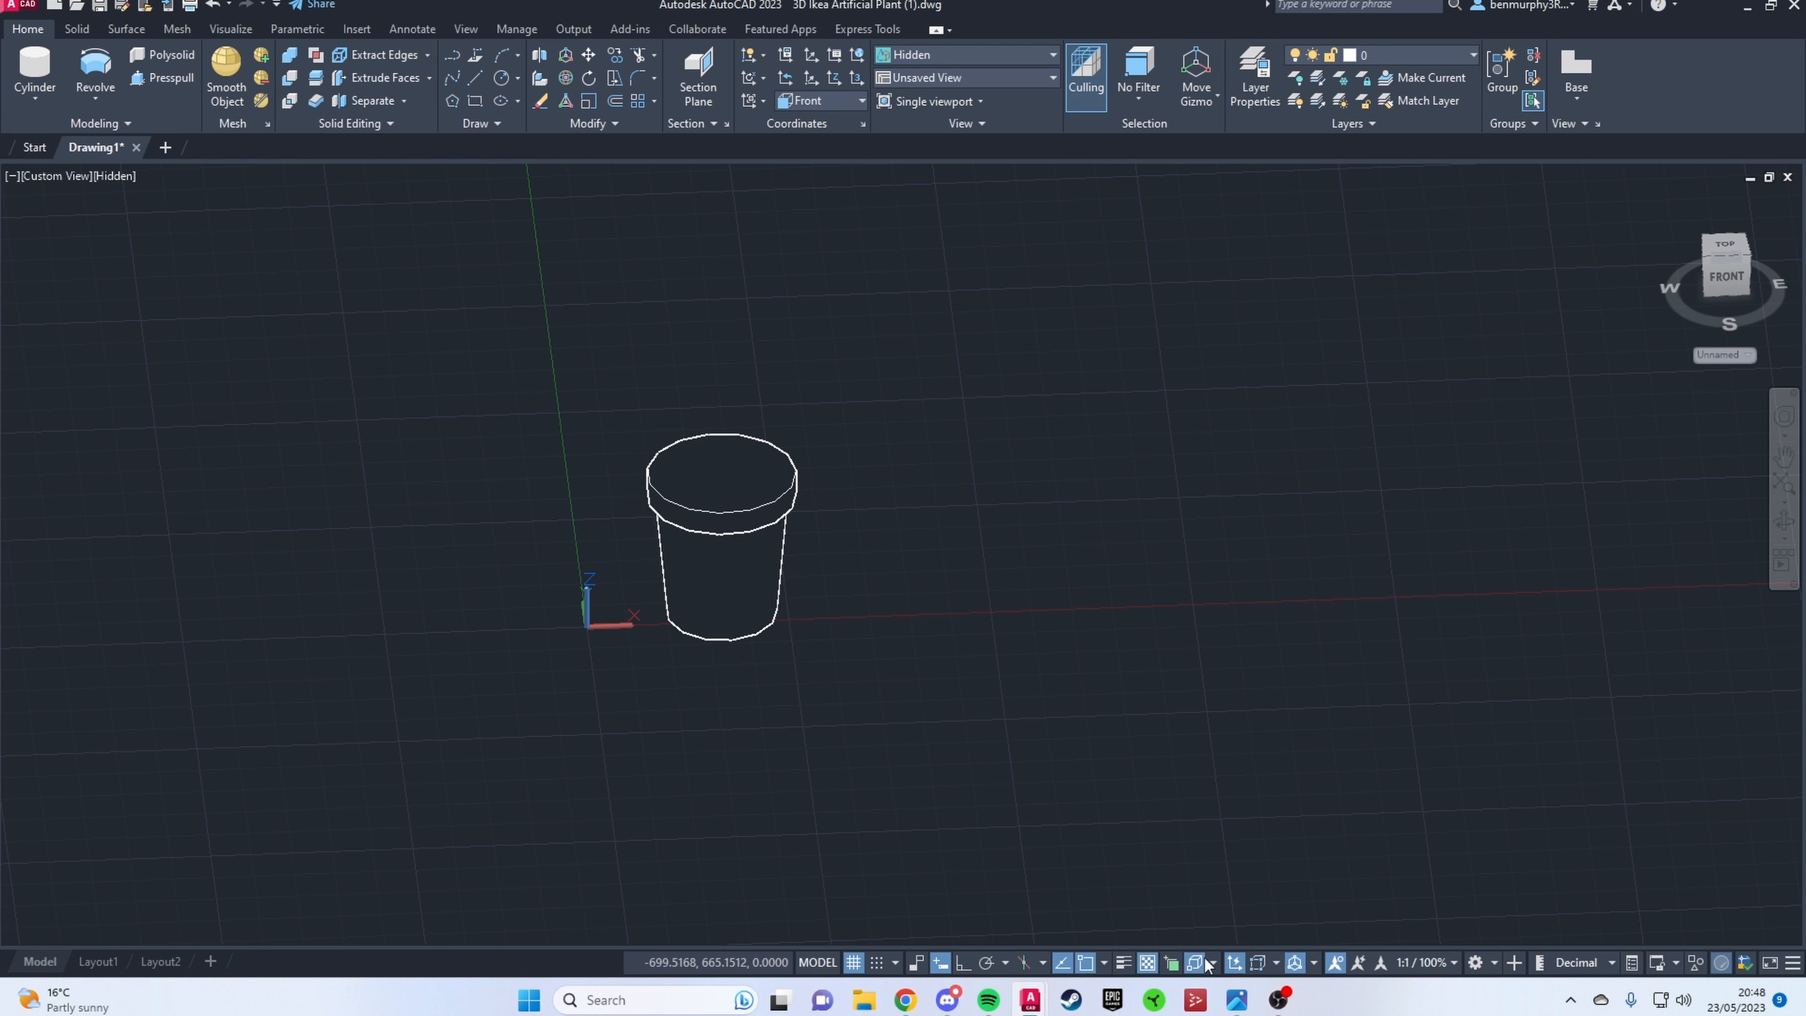
Step: Draw a cylinder centred on the pot's top face, with a radius slightly smaller than the outer rim
click(1214, 958)
text(cyl)
key(Return)
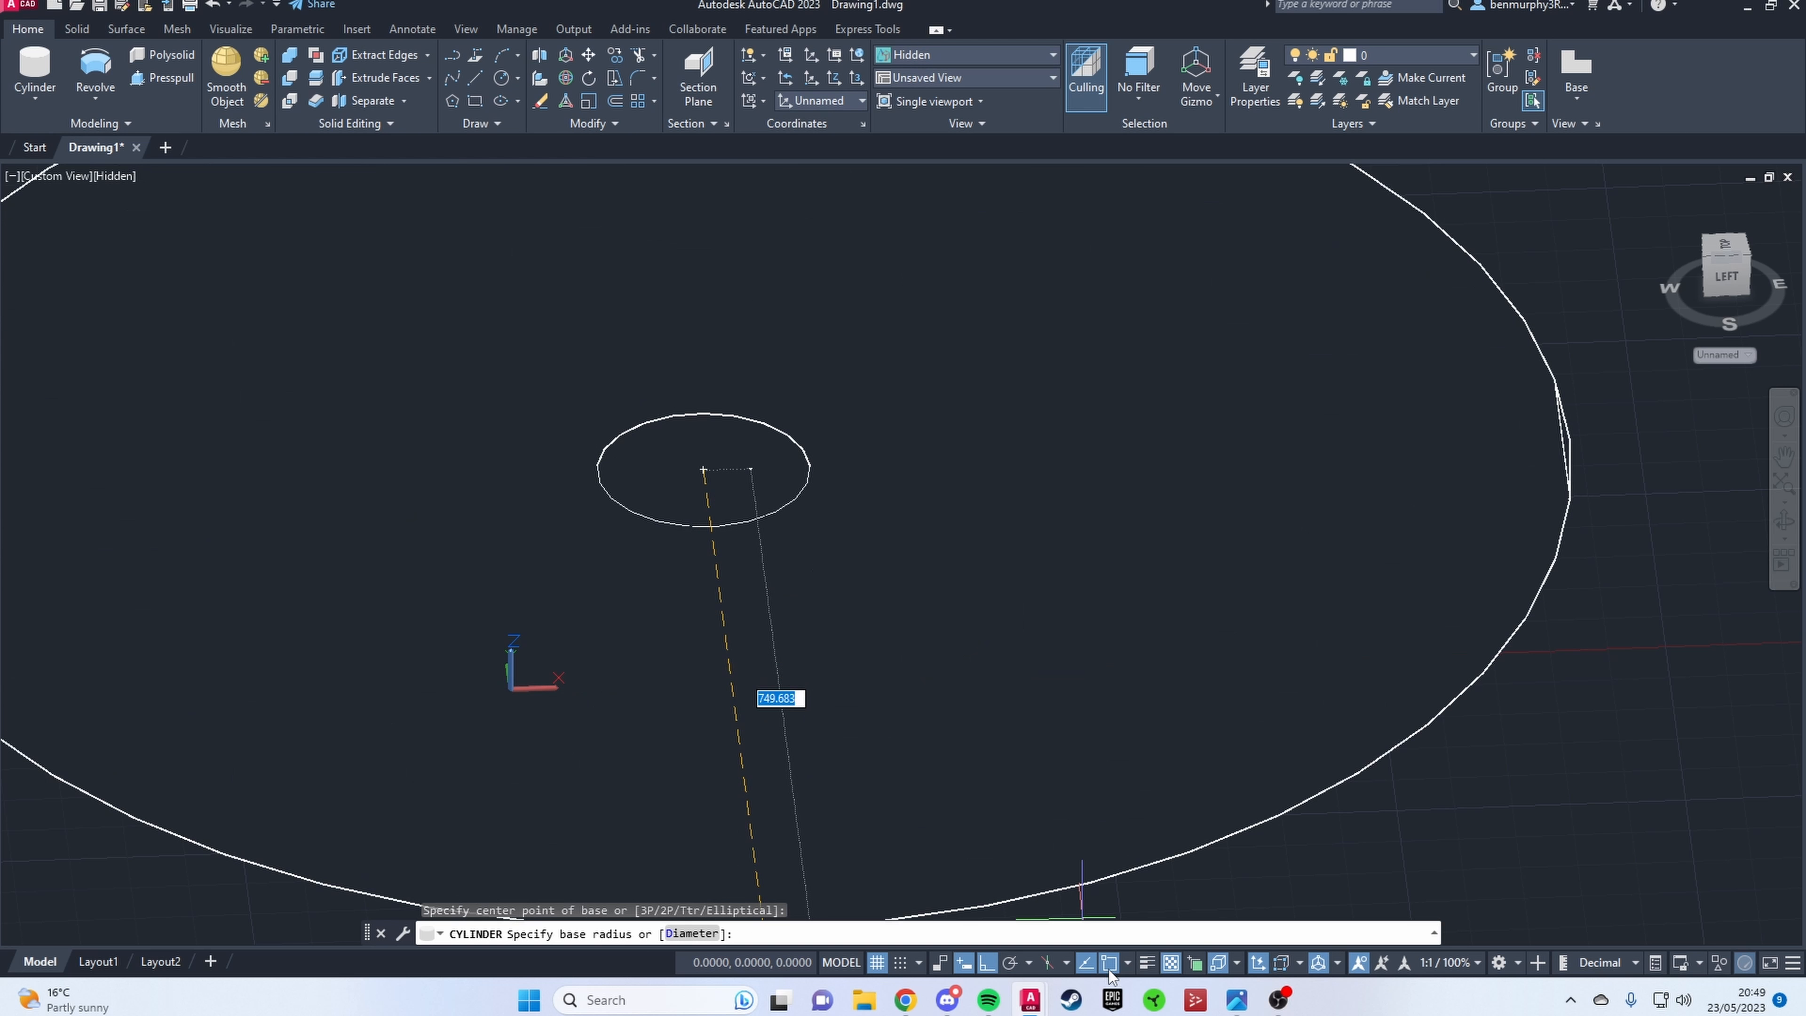
click(1219, 962)
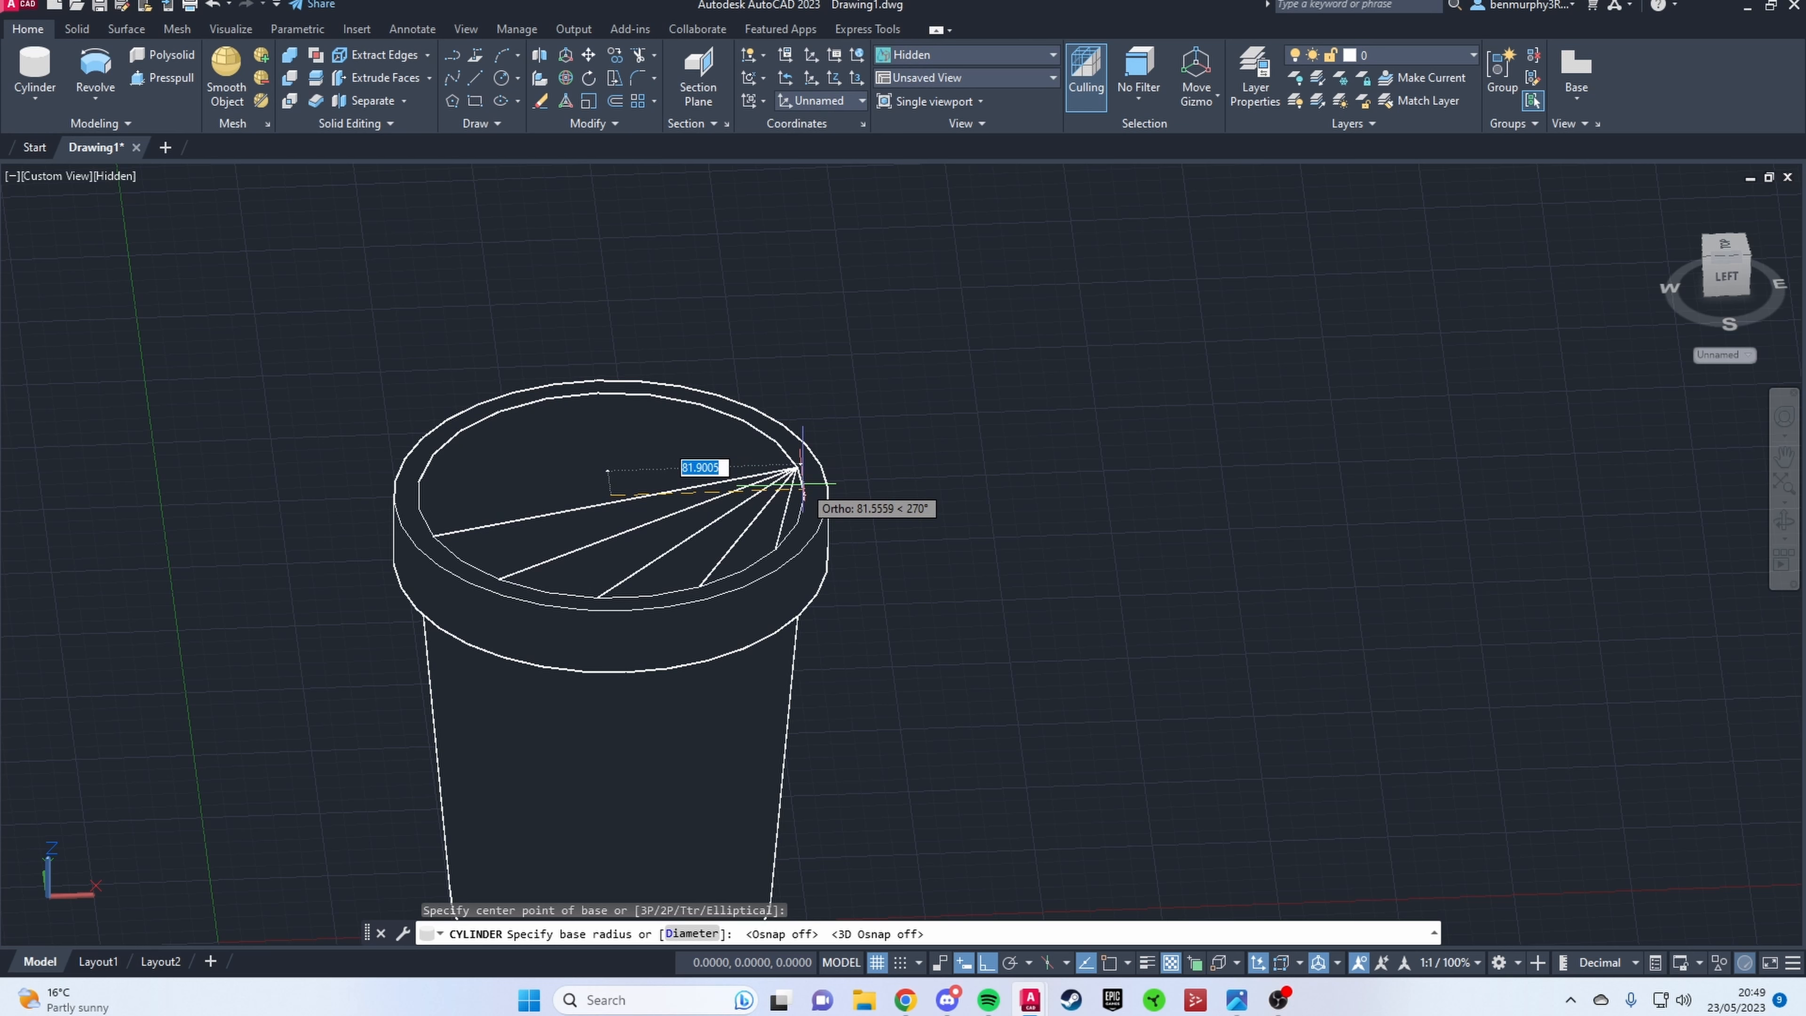
click(802, 484)
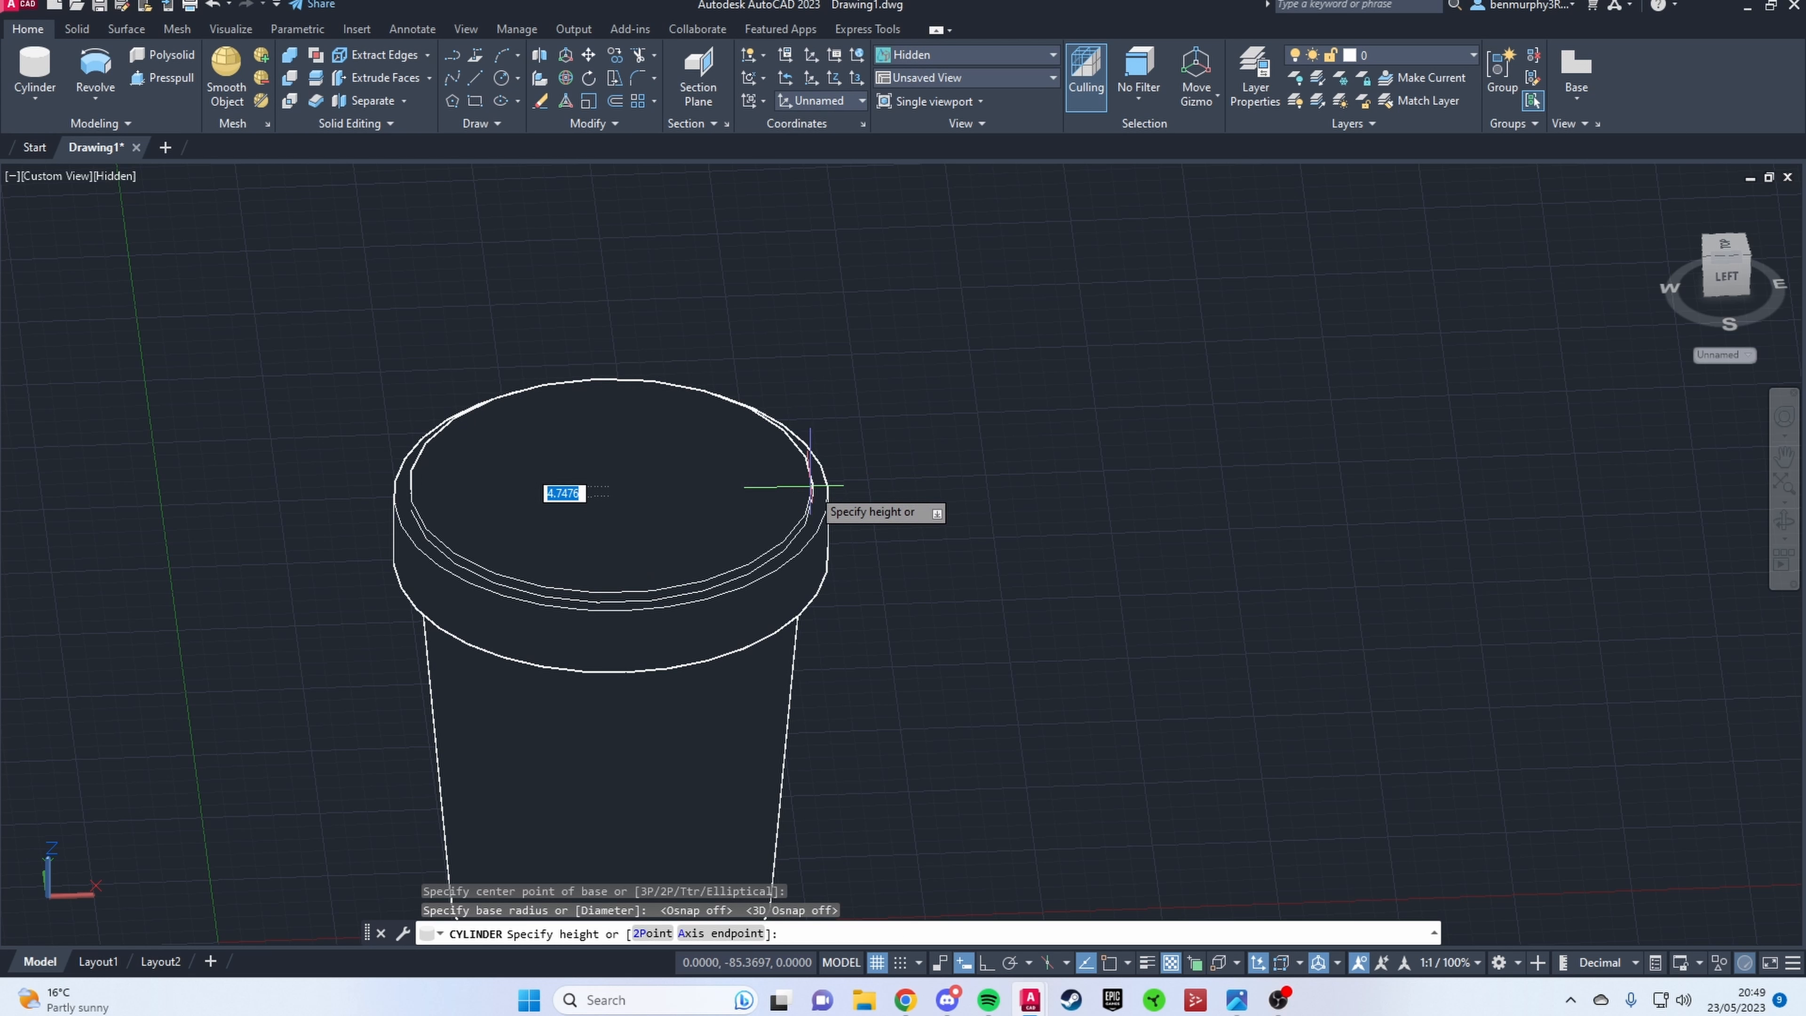
key(Escape)
Step: Set the visual style to X-Ray and move the new cylinder straight down into the pot's rim
click(967, 55)
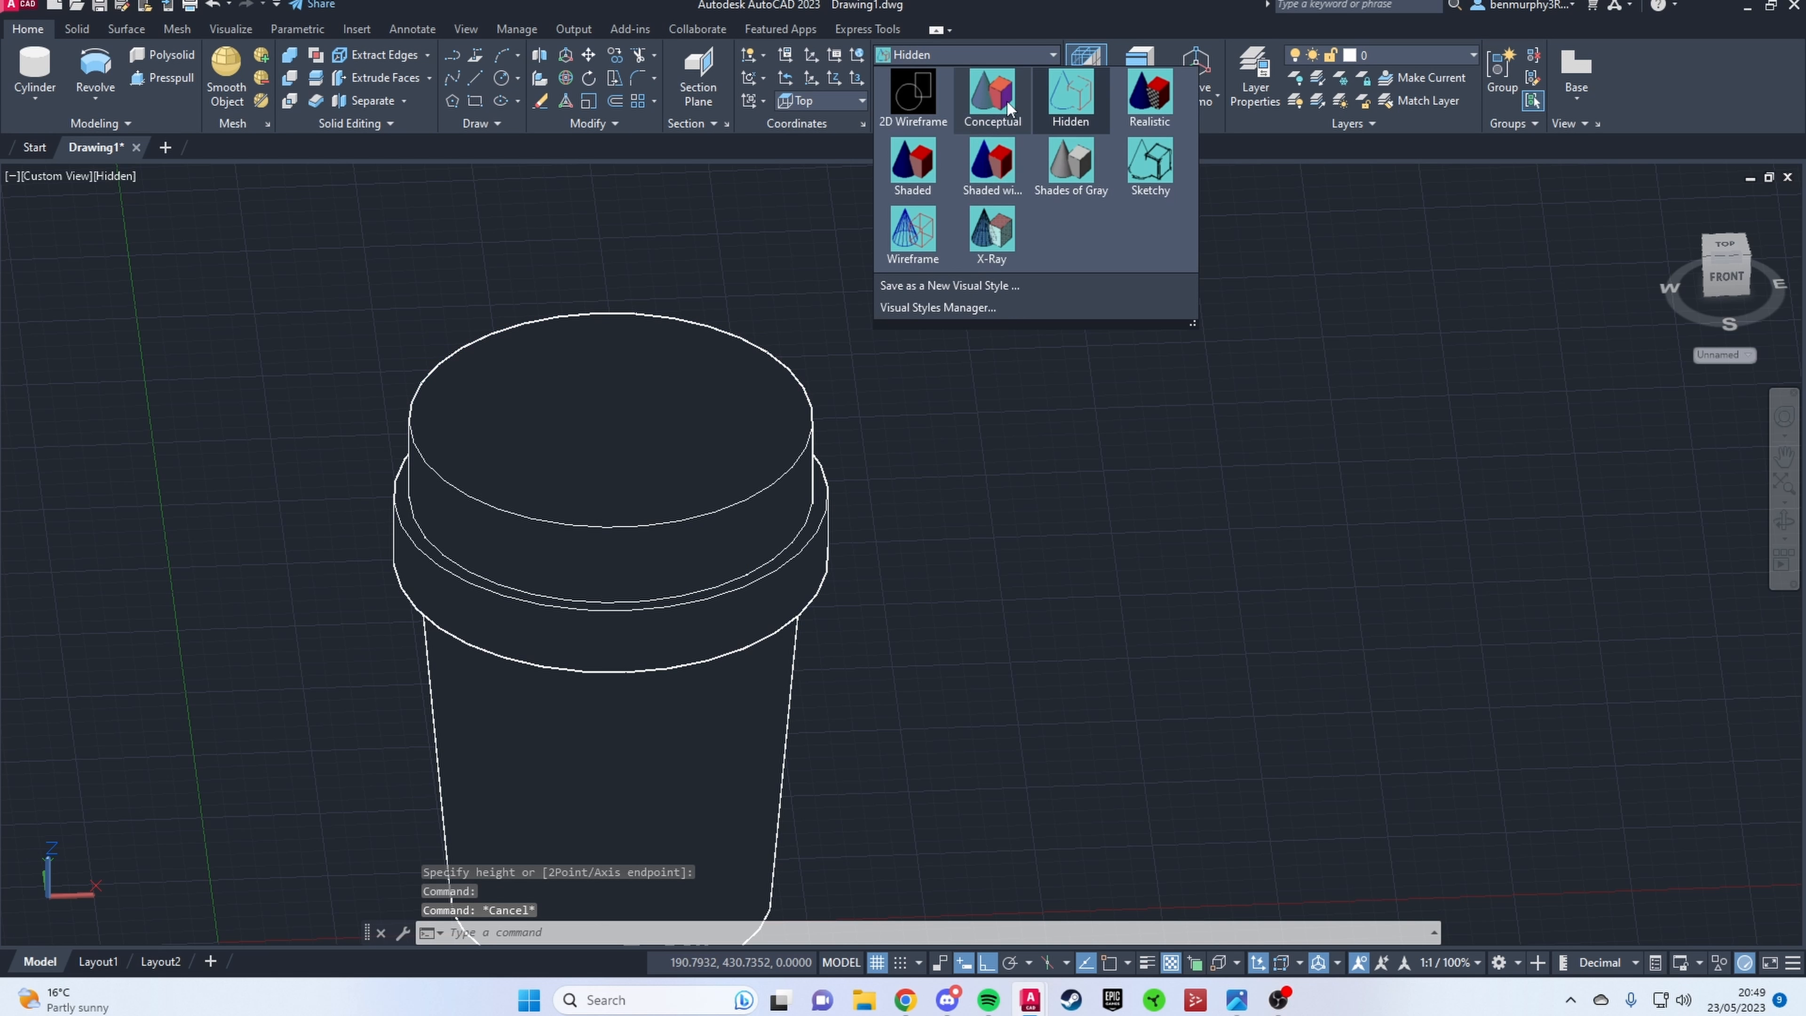
click(997, 233)
click(633, 369)
click(613, 433)
click(624, 477)
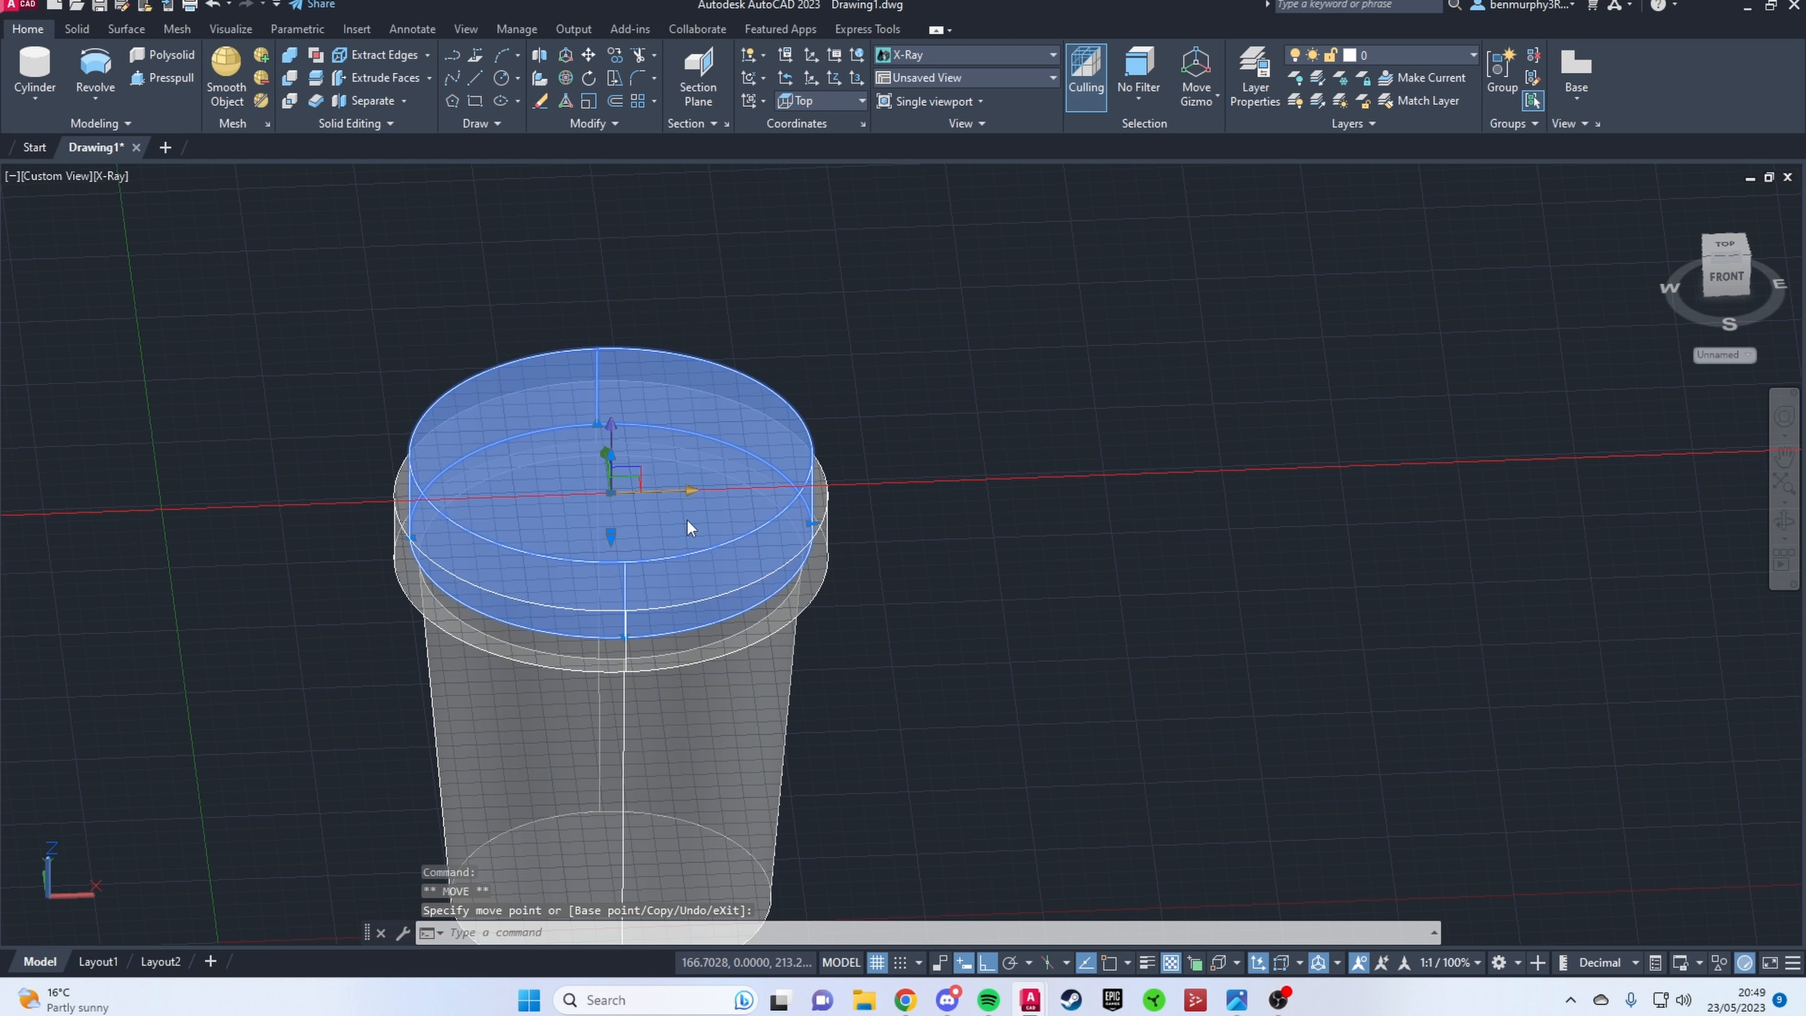
key(Escape)
shift+middle_drag(878, 555, 838, 433)
click(629, 455)
click(613, 477)
click(625, 499)
key(Escape)
shift+middle_drag(1012, 509, 1017, 562)
Step: Subtract the cylinder from the pot to leave a thin-walled opening inside the rim
click(290, 77)
click(544, 754)
key(Return)
click(585, 498)
key(Return)
shift+middle_drag(818, 498, 796, 562)
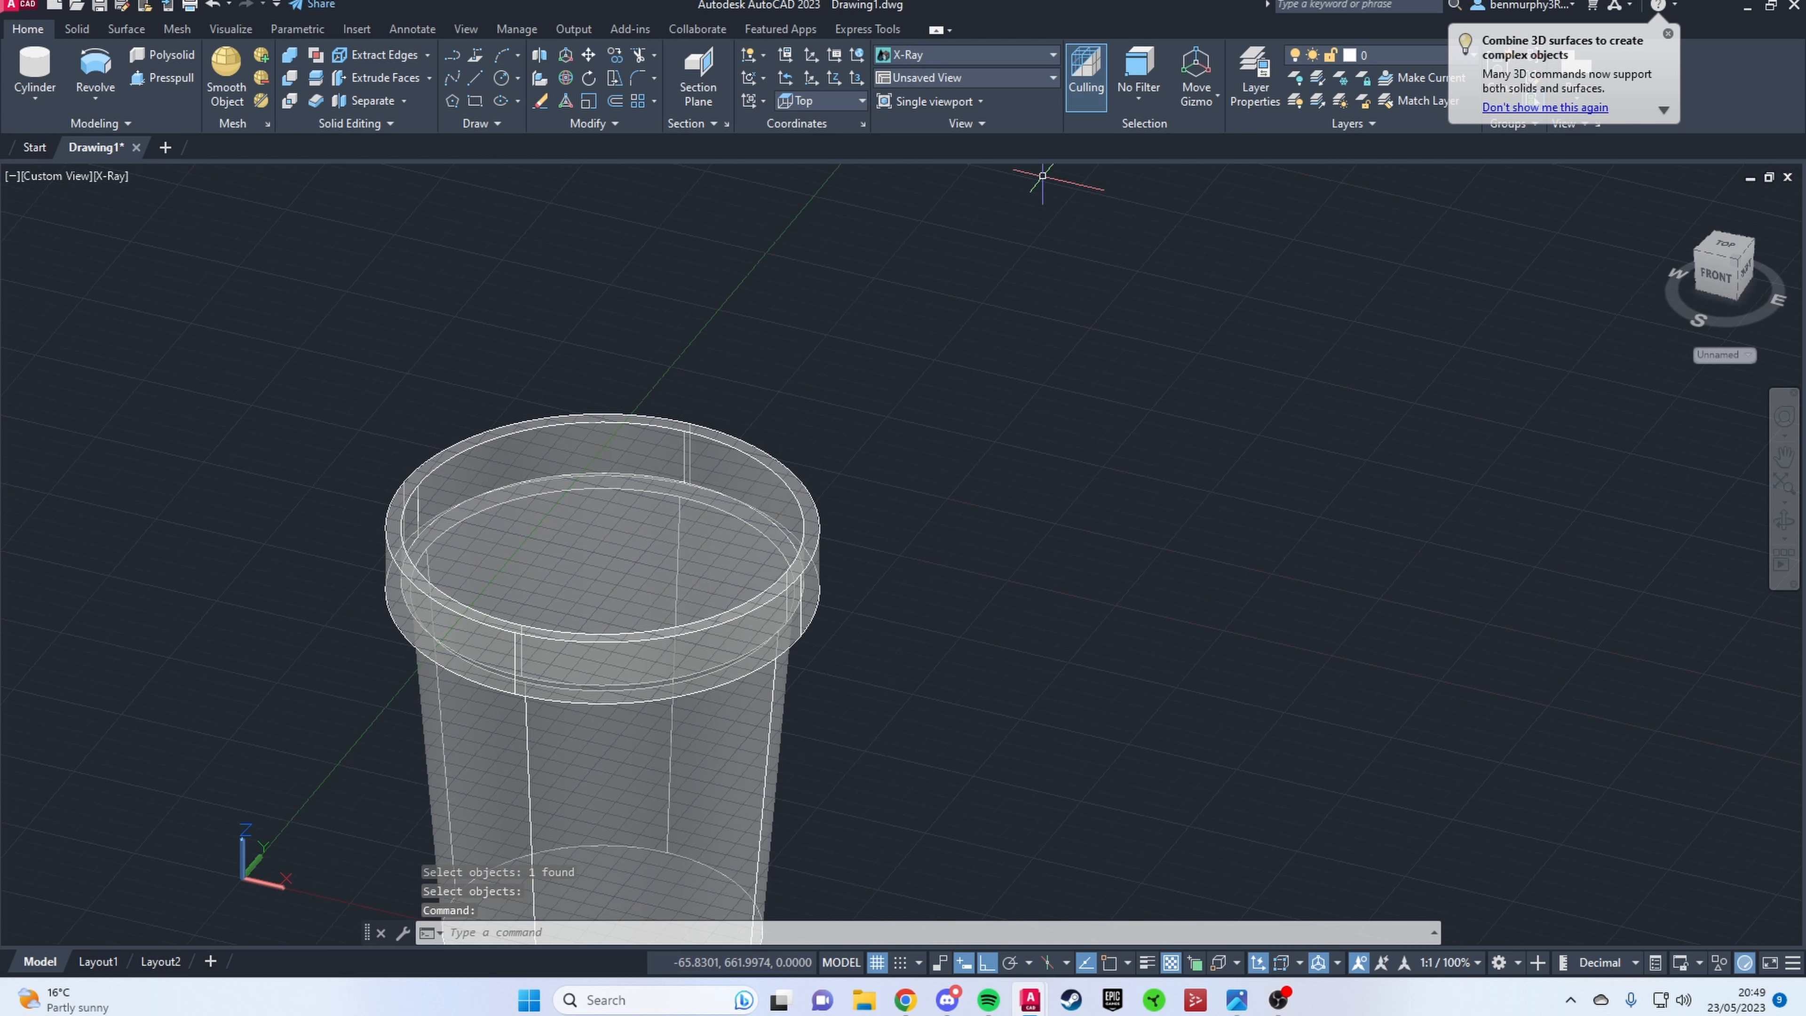
Step: Set the visual style to Hidden to inspect the hollowed pot
scroll(930, 411, down, 6)
click(996, 55)
click(1069, 96)
scroll(908, 568, up, 4)
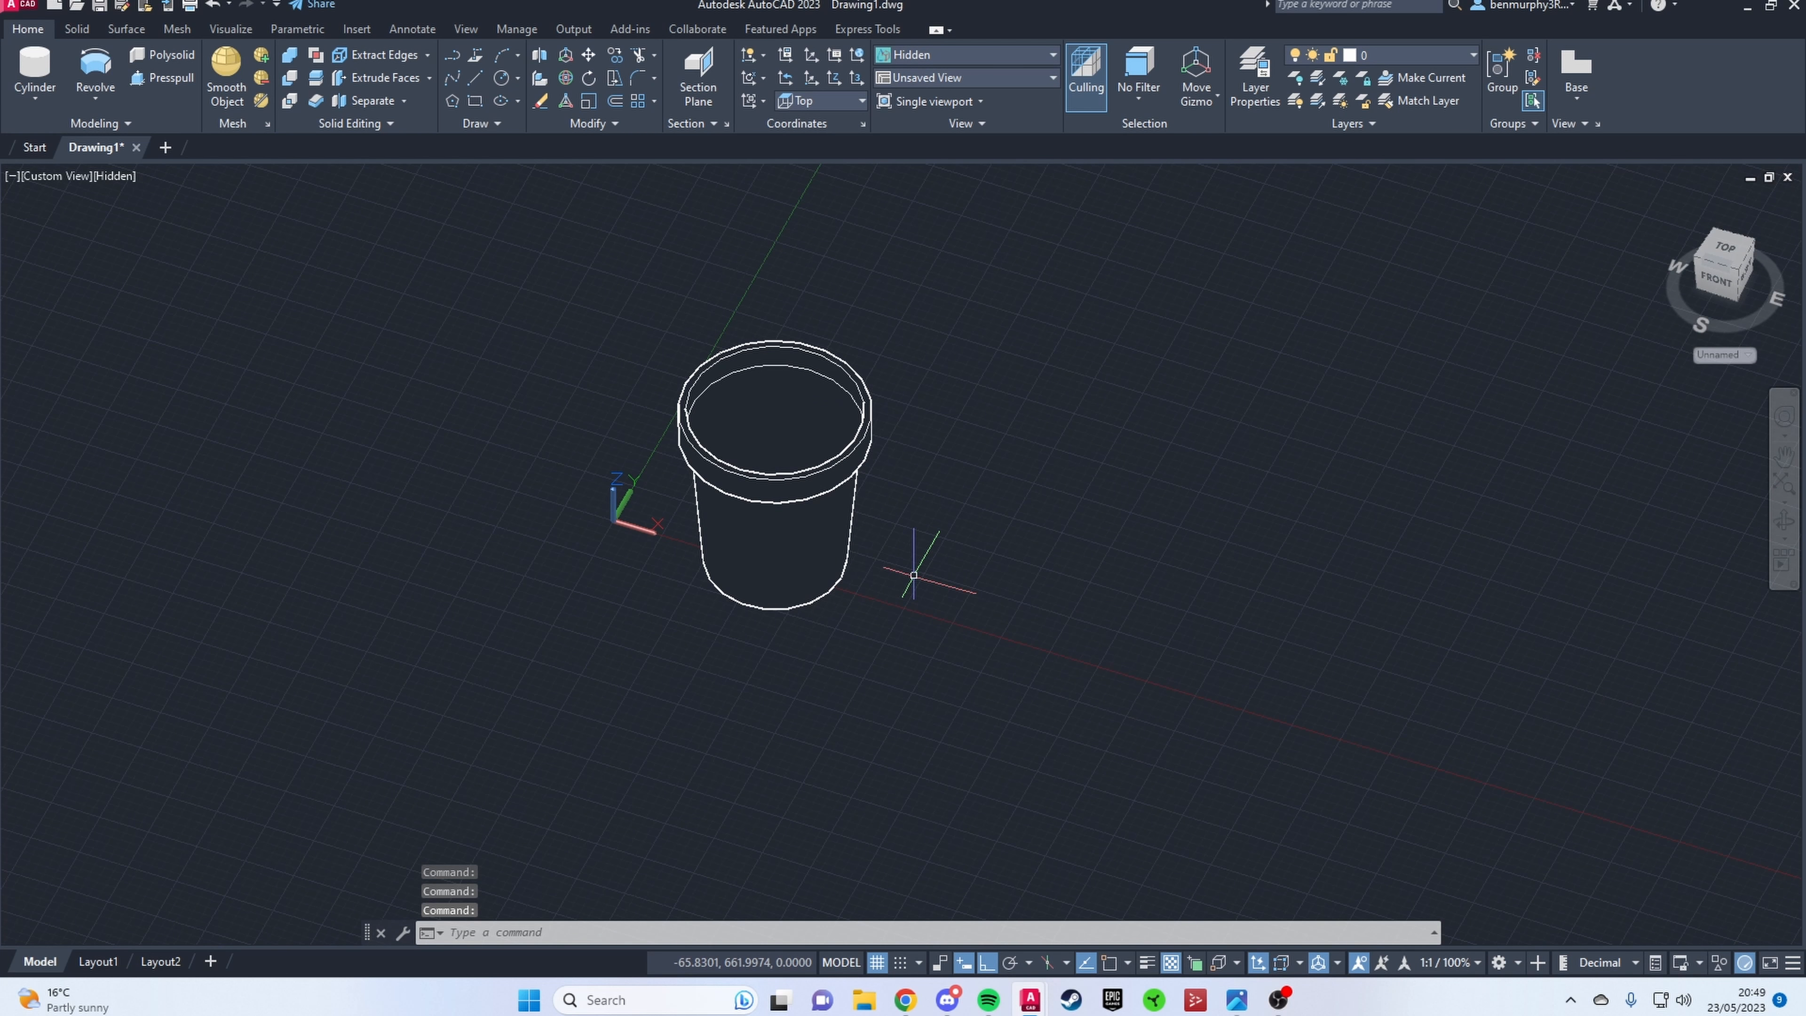
shift+middle_drag(914, 574, 968, 517)
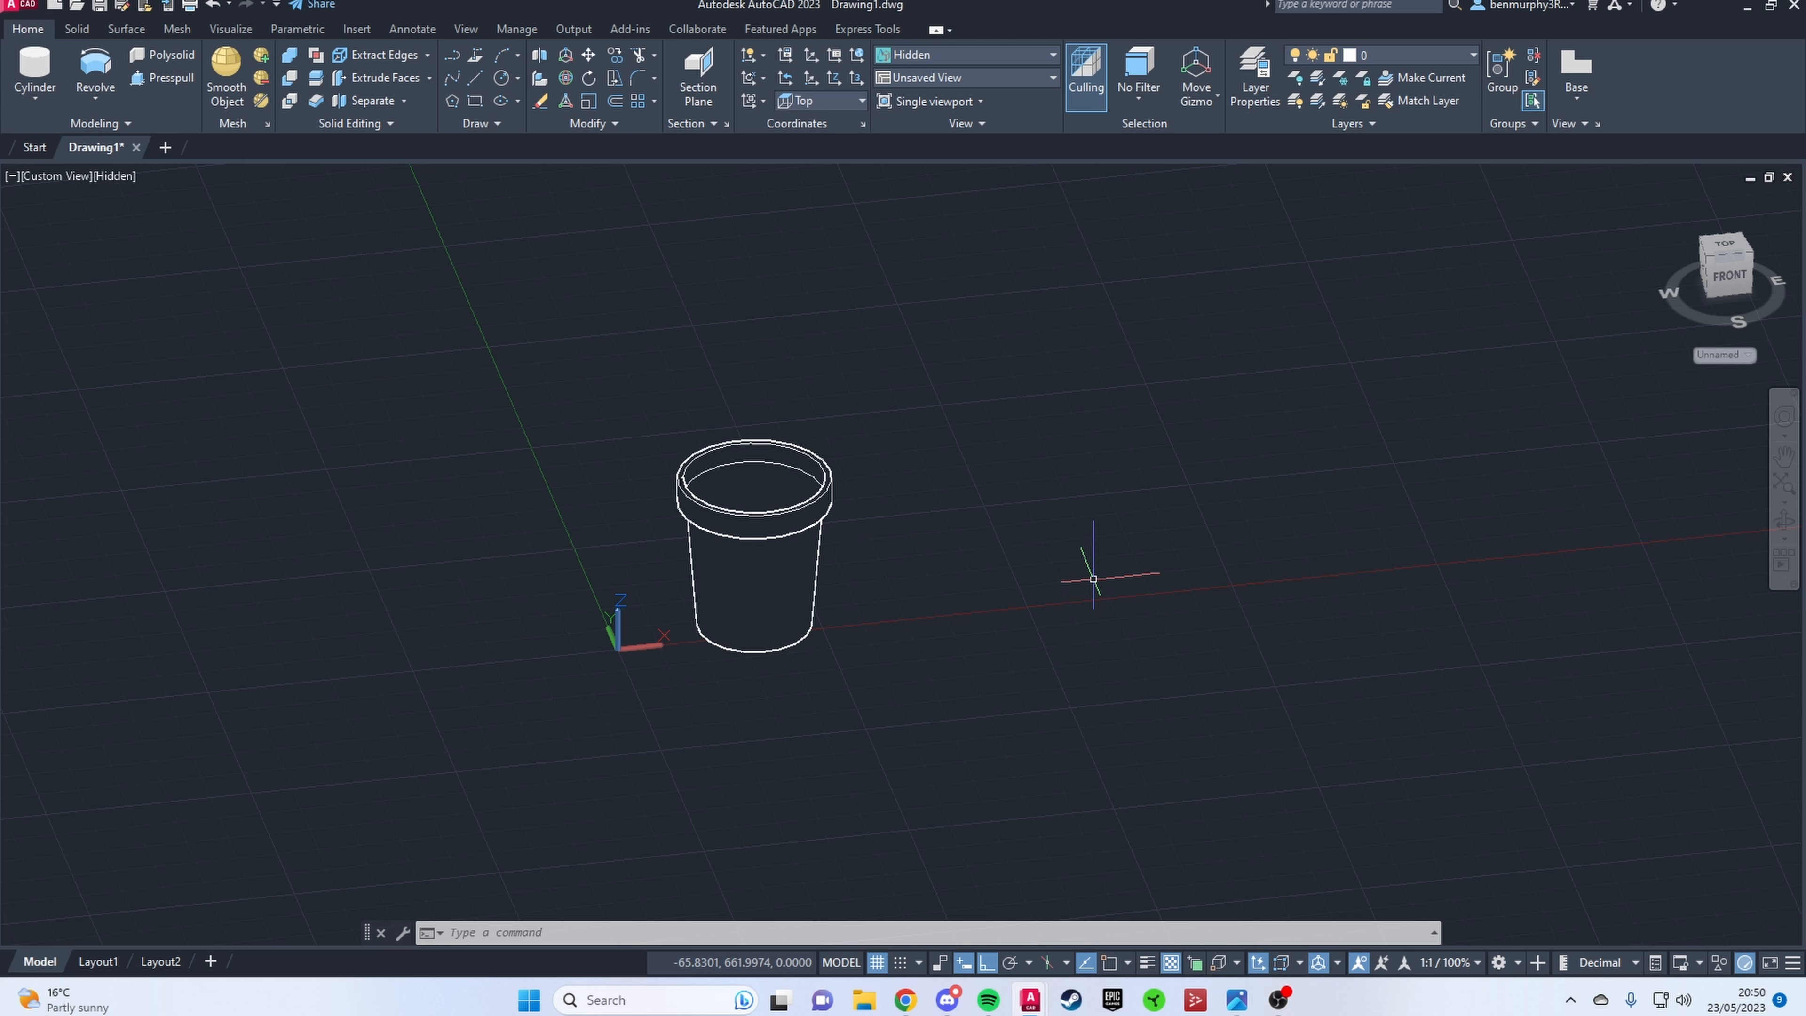
Step: Show the pot from the Front in the X-Ray visual style
click(69, 176)
click(78, 302)
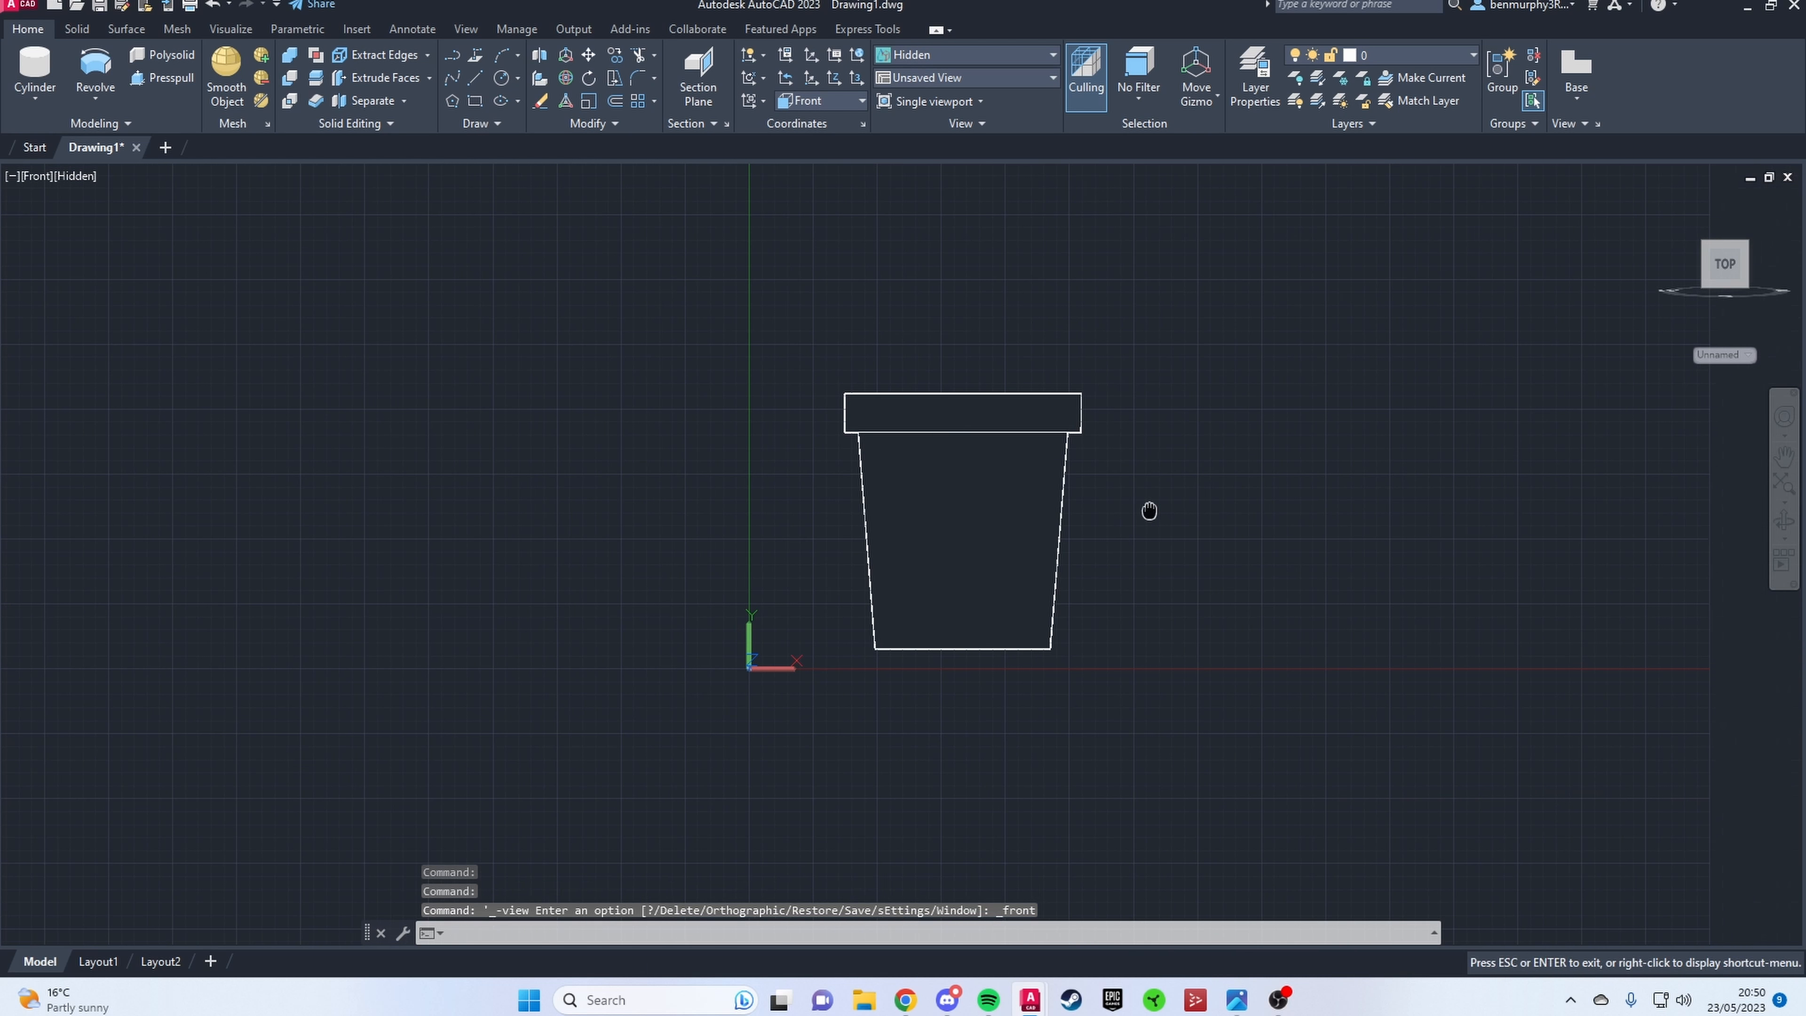
click(996, 62)
click(1099, 168)
click(982, 54)
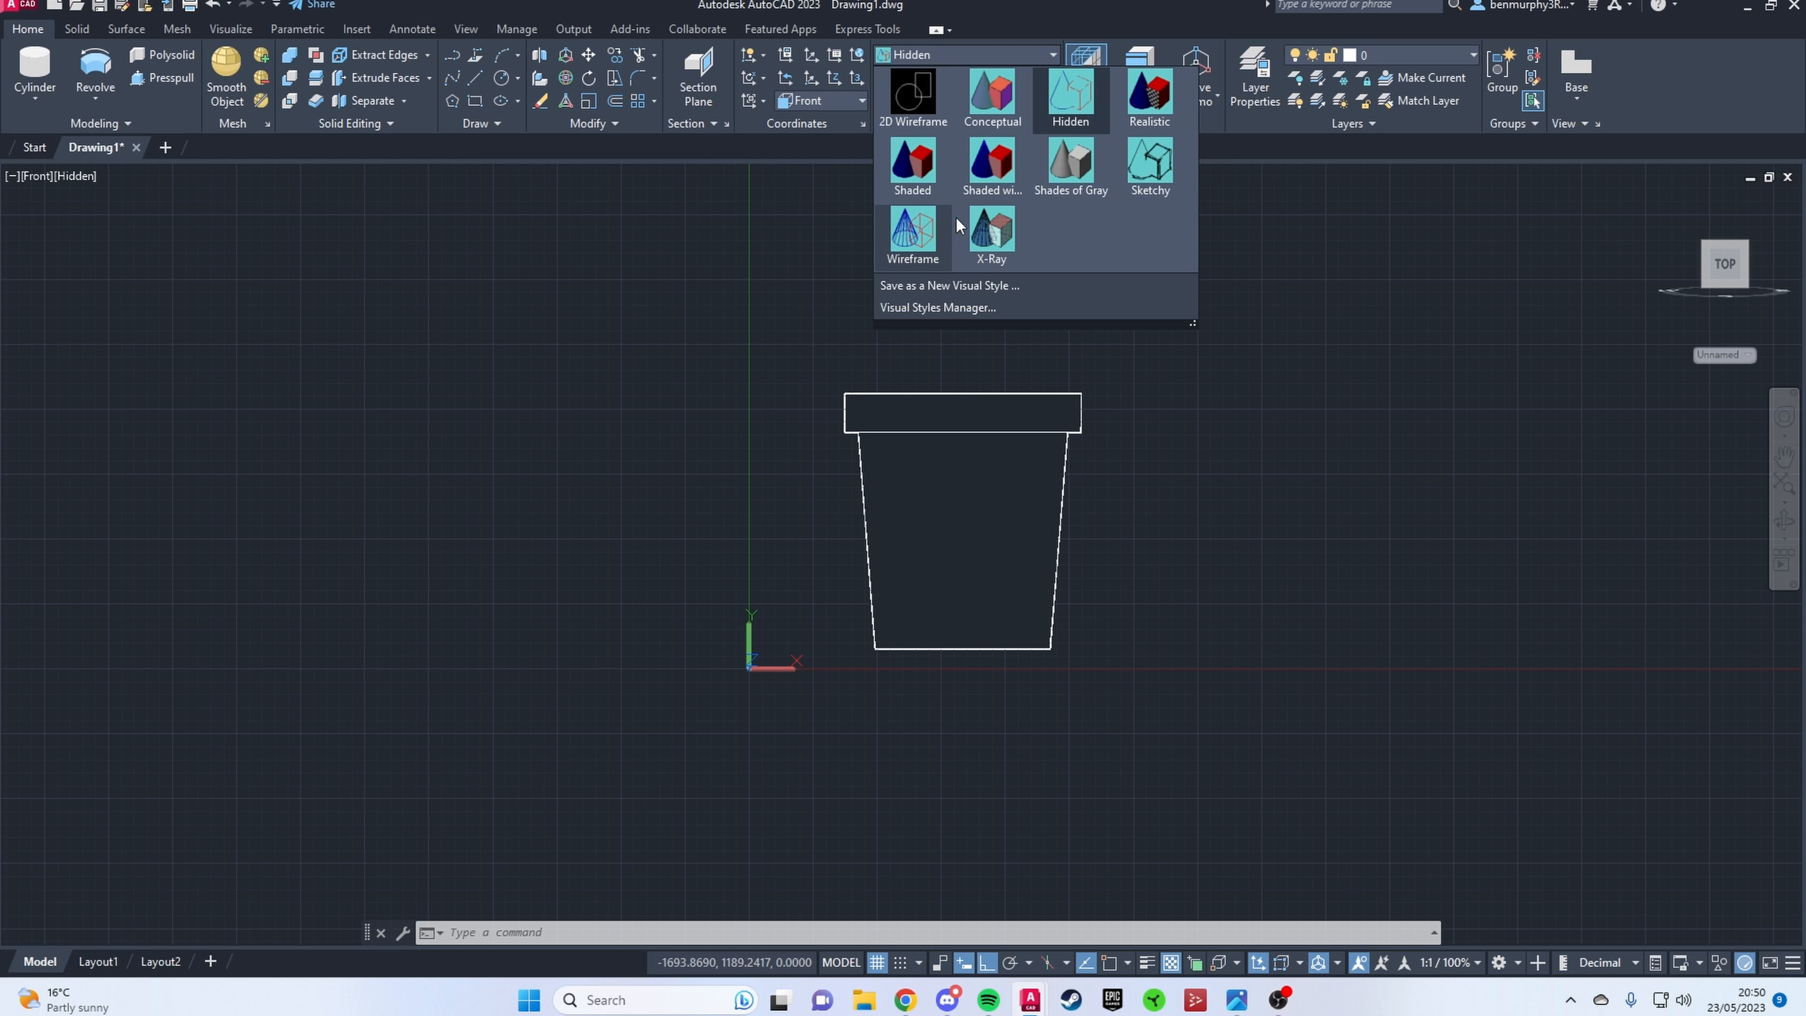
click(991, 230)
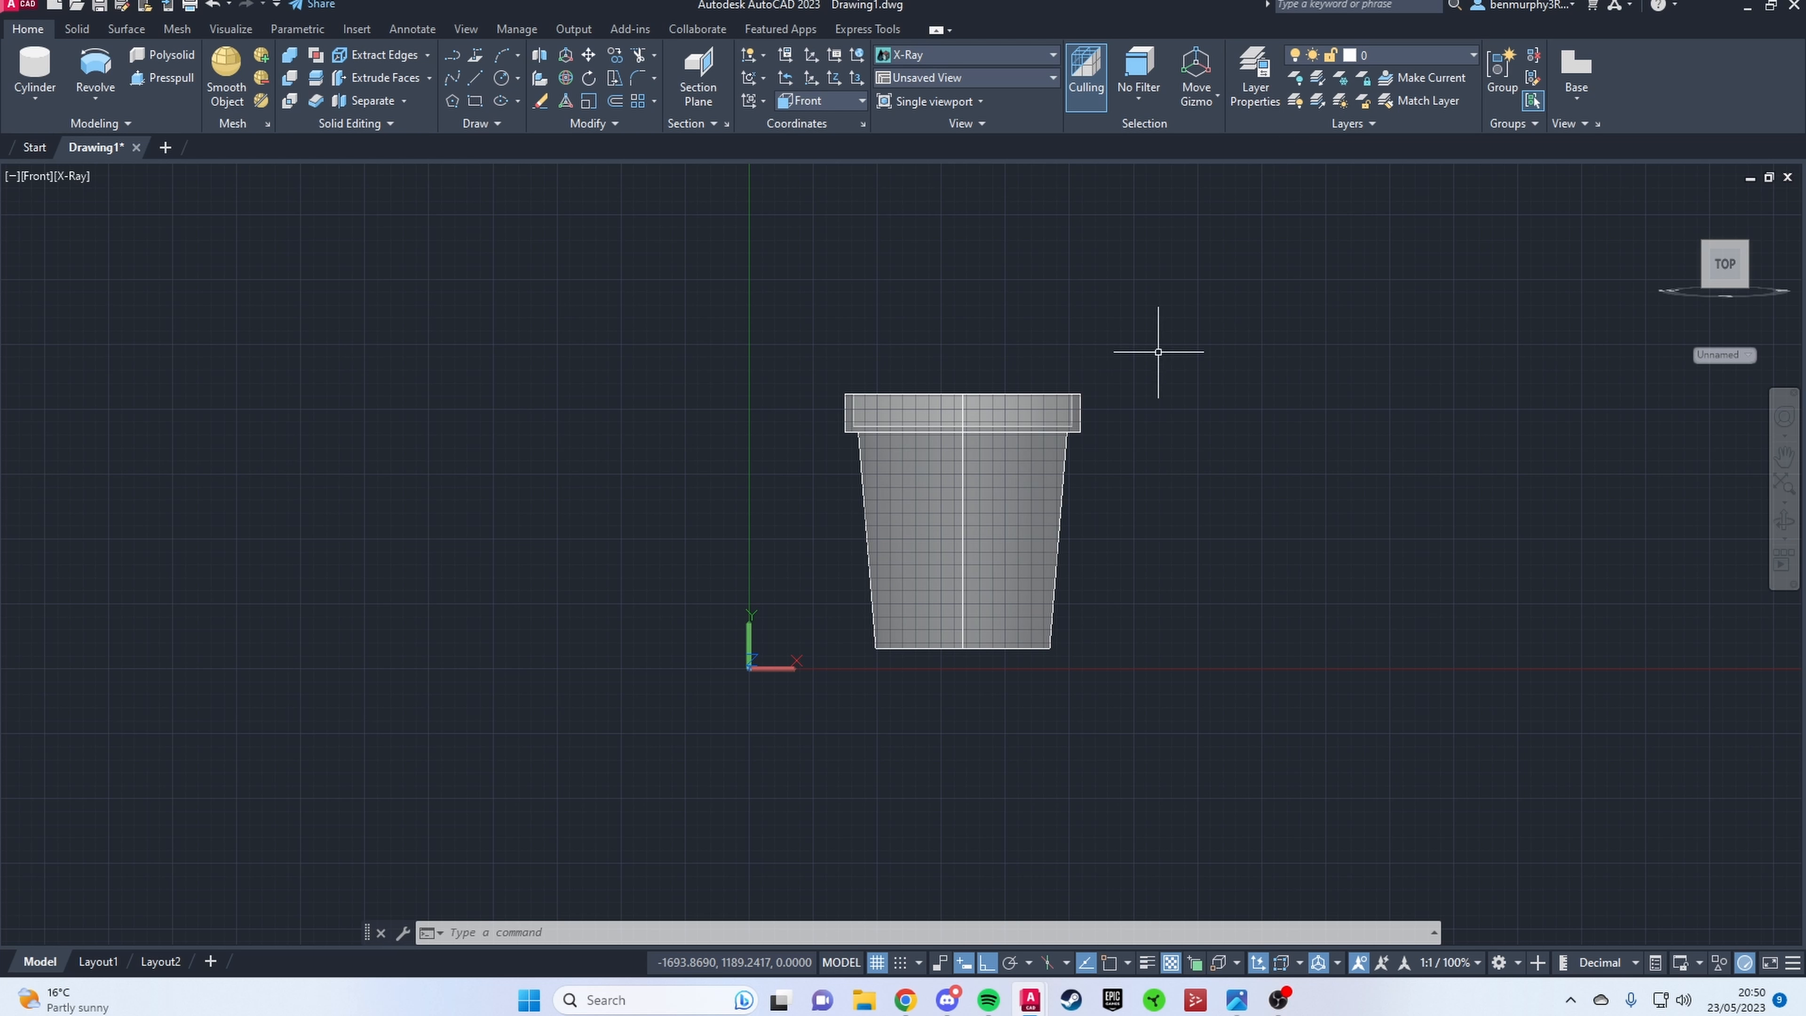
middle_drag(1158, 352, 850, 421)
click(175, 32)
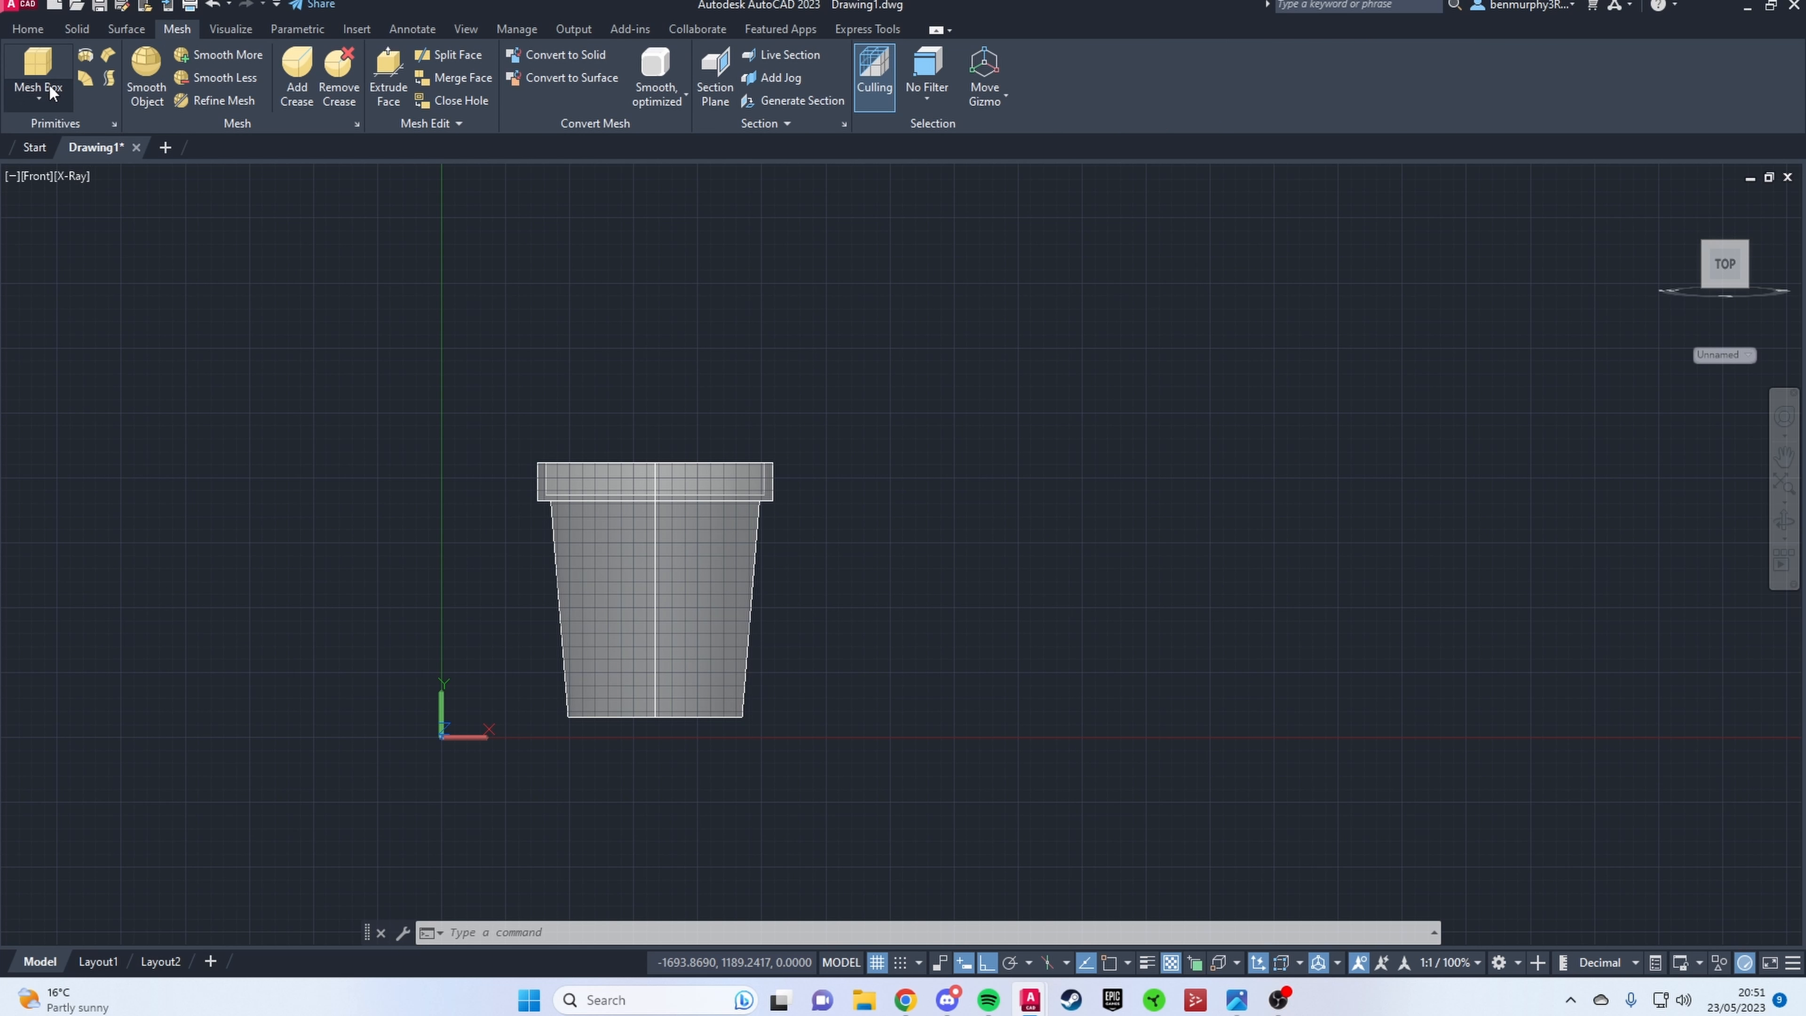
click(51, 94)
click(67, 210)
click(38, 178)
right_click(70, 219)
click(130, 254)
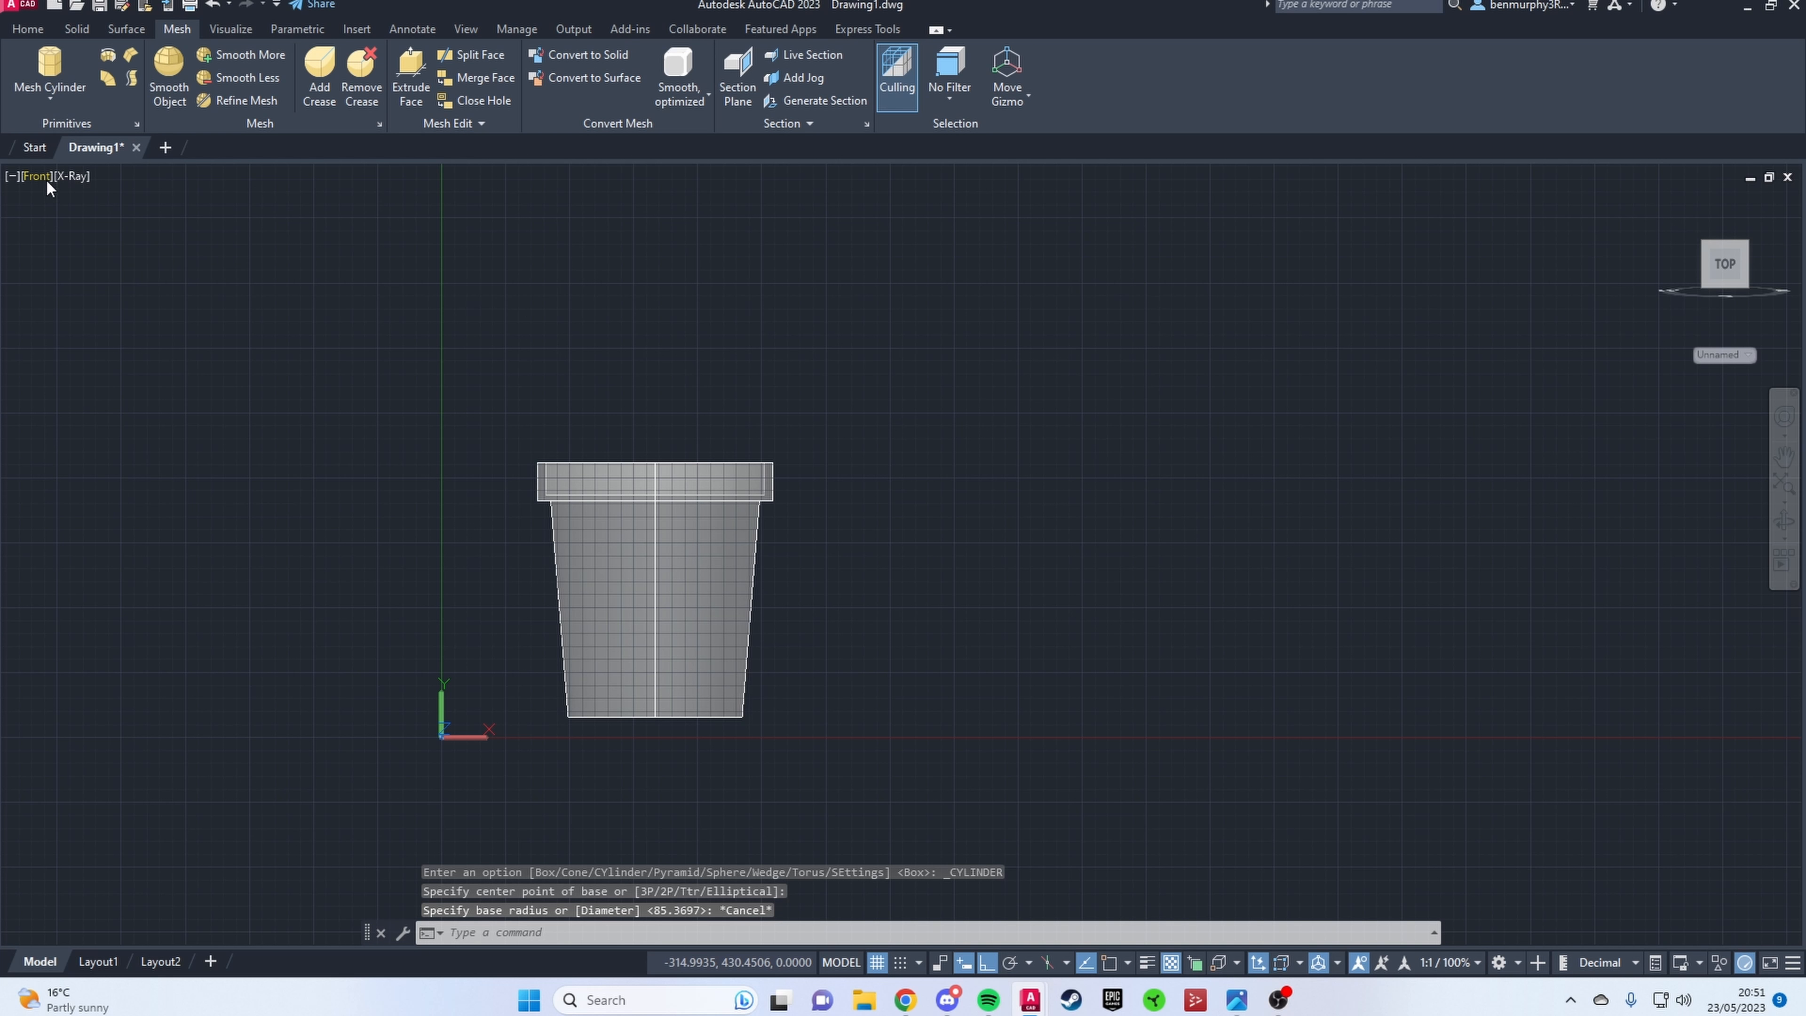
click(44, 178)
click(85, 223)
click(50, 68)
middle_drag(895, 698, 592, 519)
key(Escape)
key(Escape)
scroll(670, 596, down, 5)
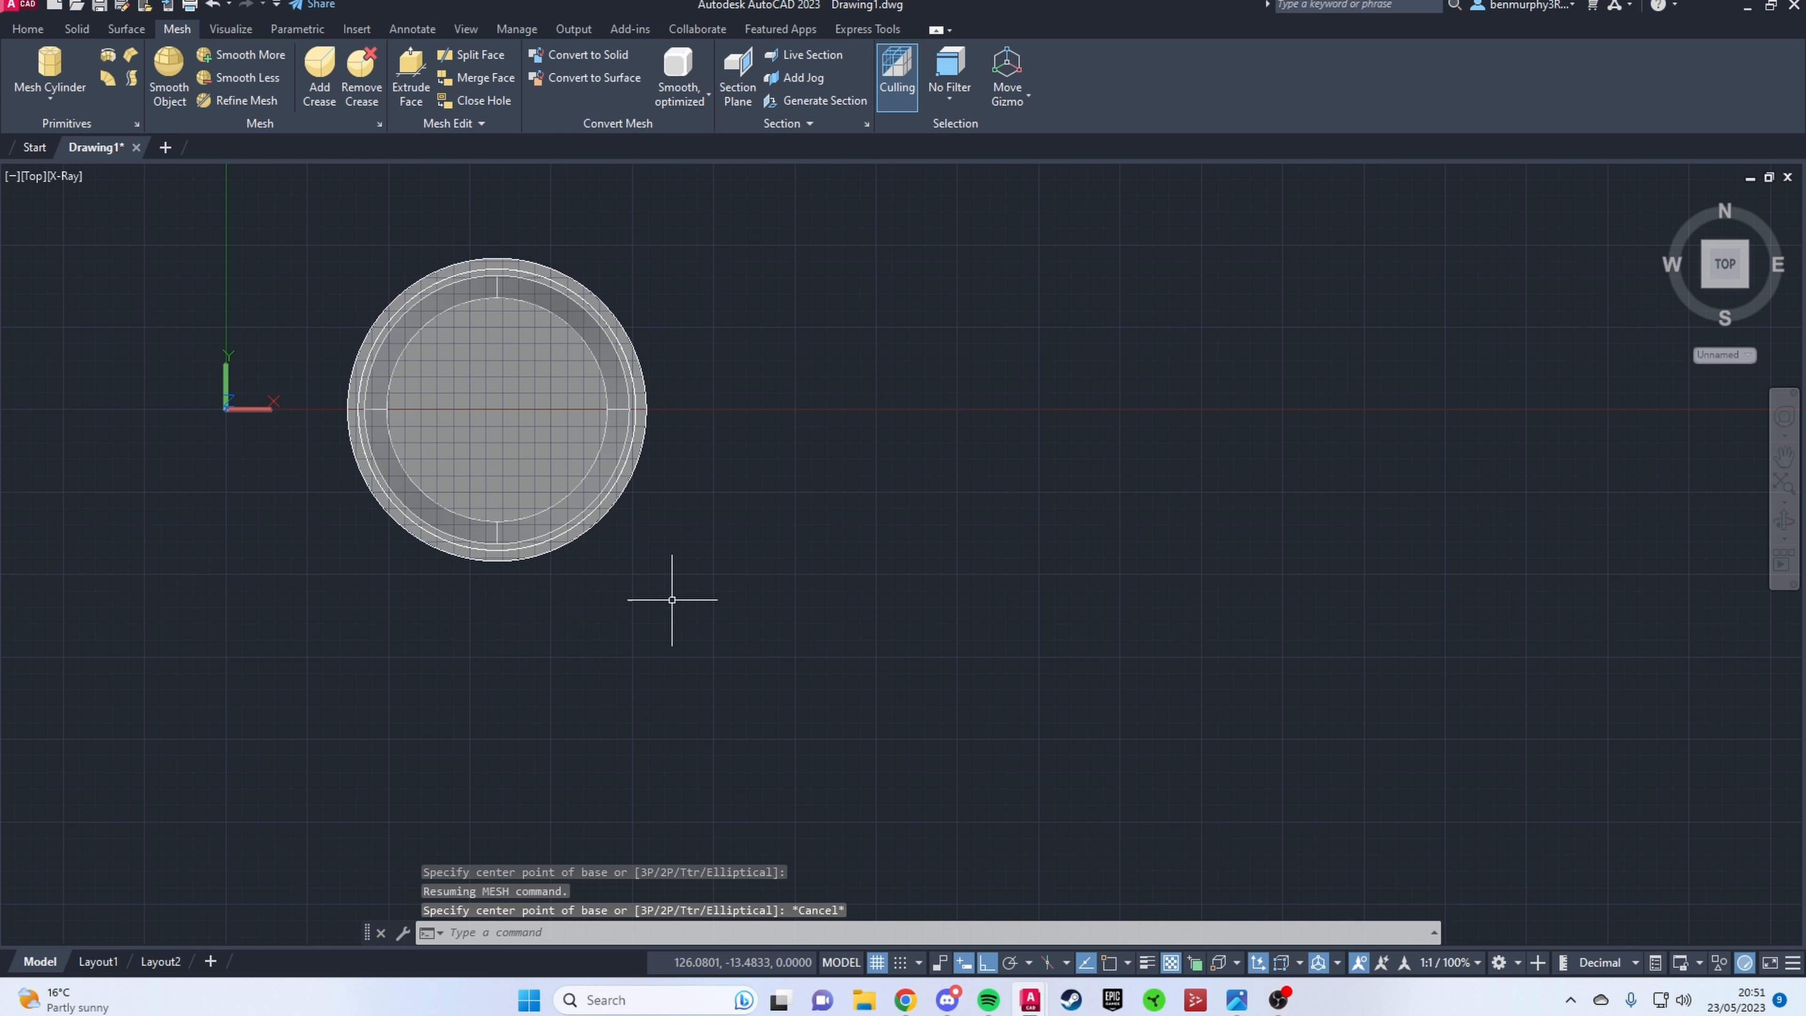
shift+middle_drag(669, 596, 646, 418)
click(56, 176)
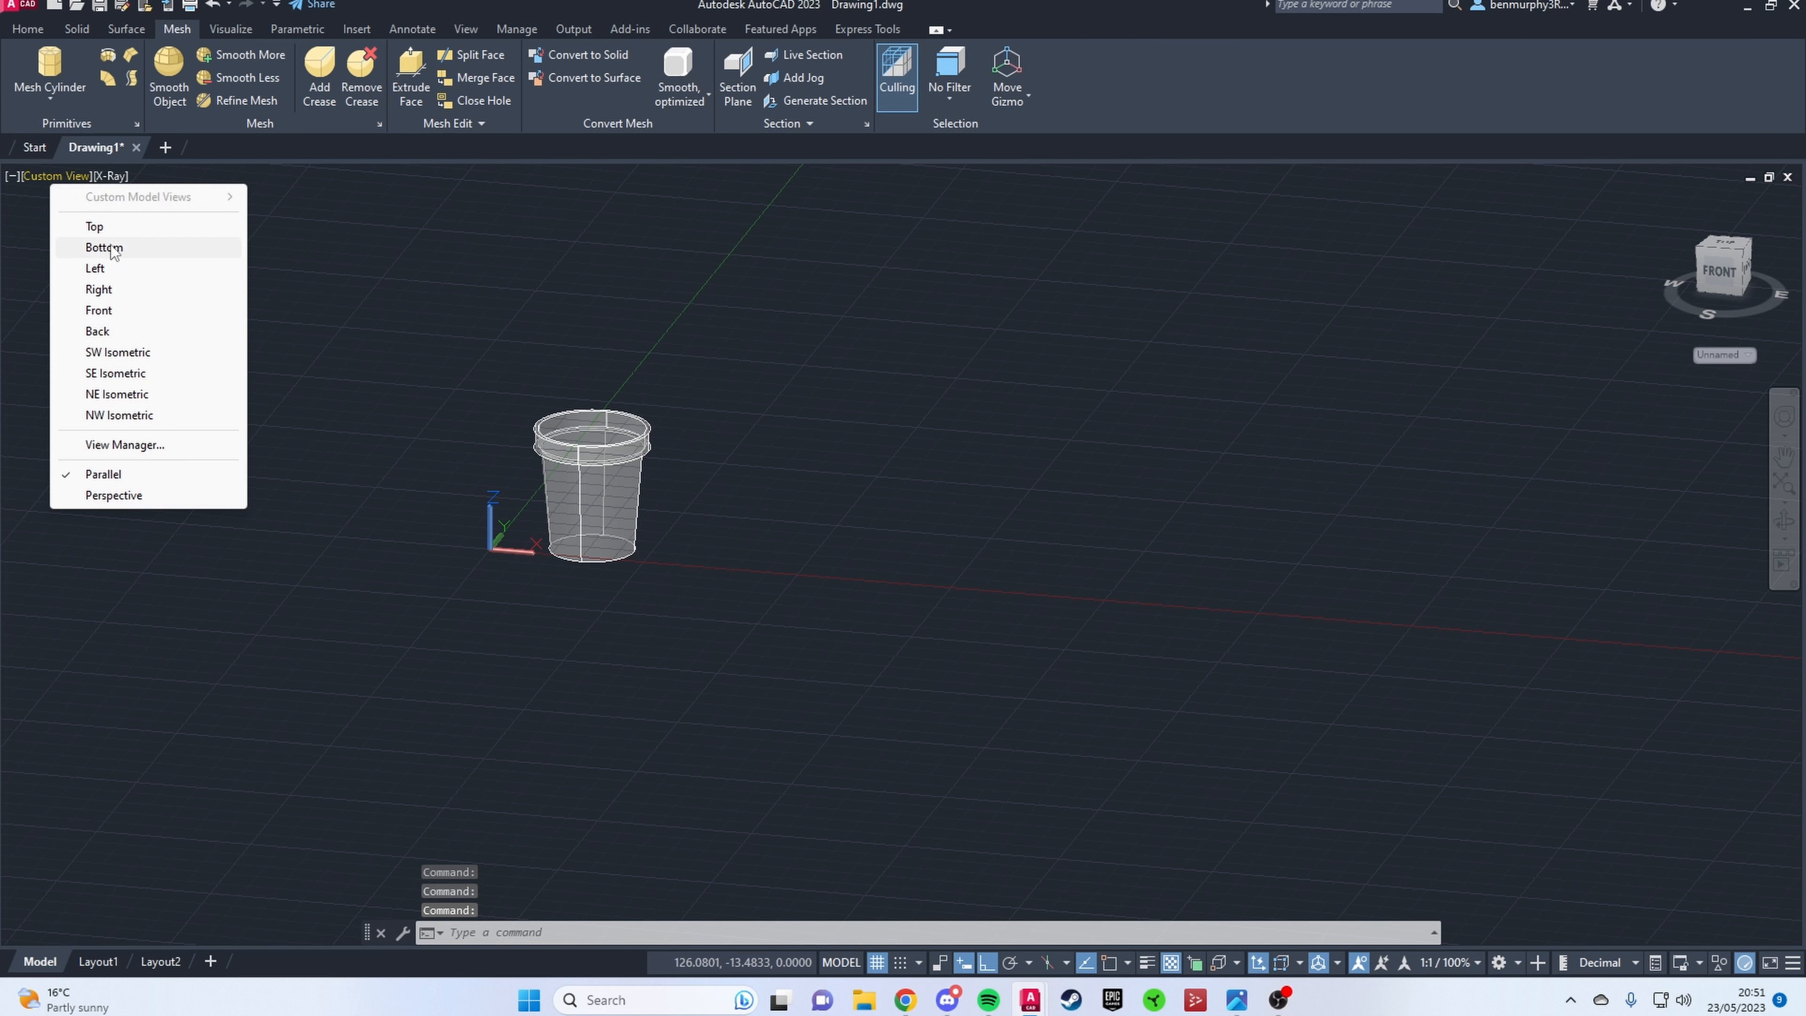
click(78, 322)
scroll(1209, 476, down, 3)
click(50, 98)
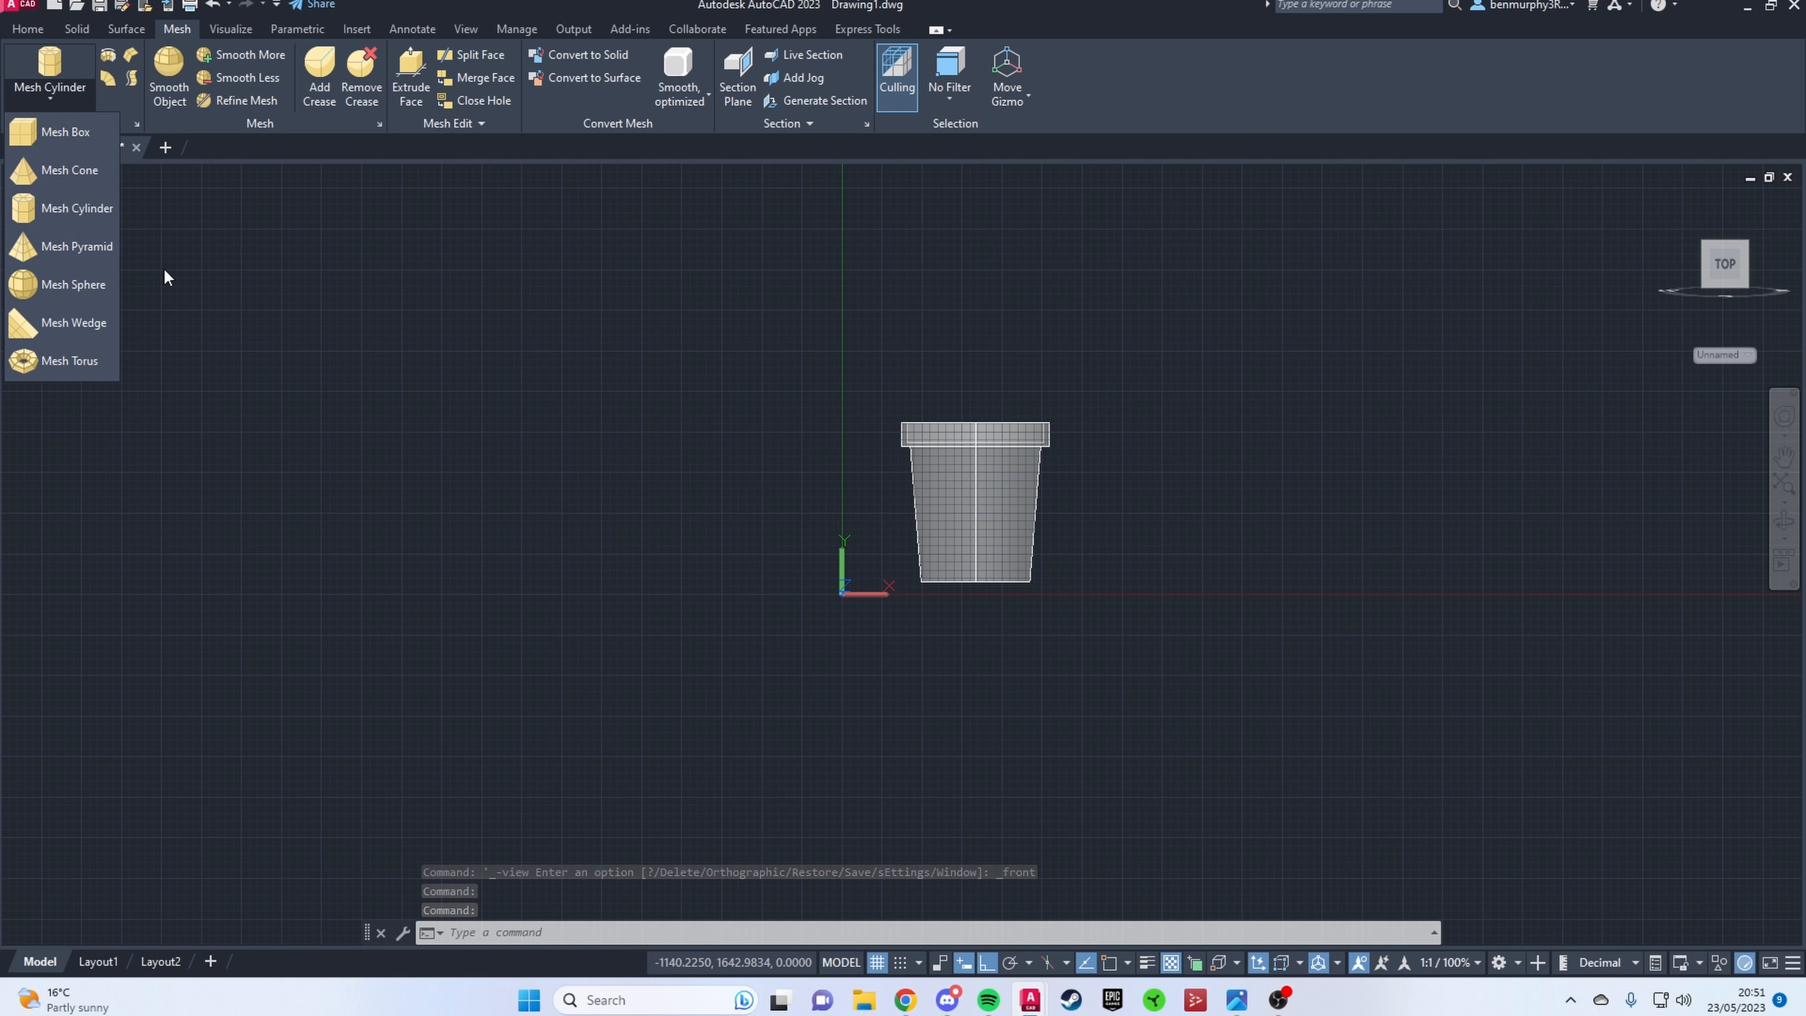
click(78, 29)
click(44, 28)
click(33, 68)
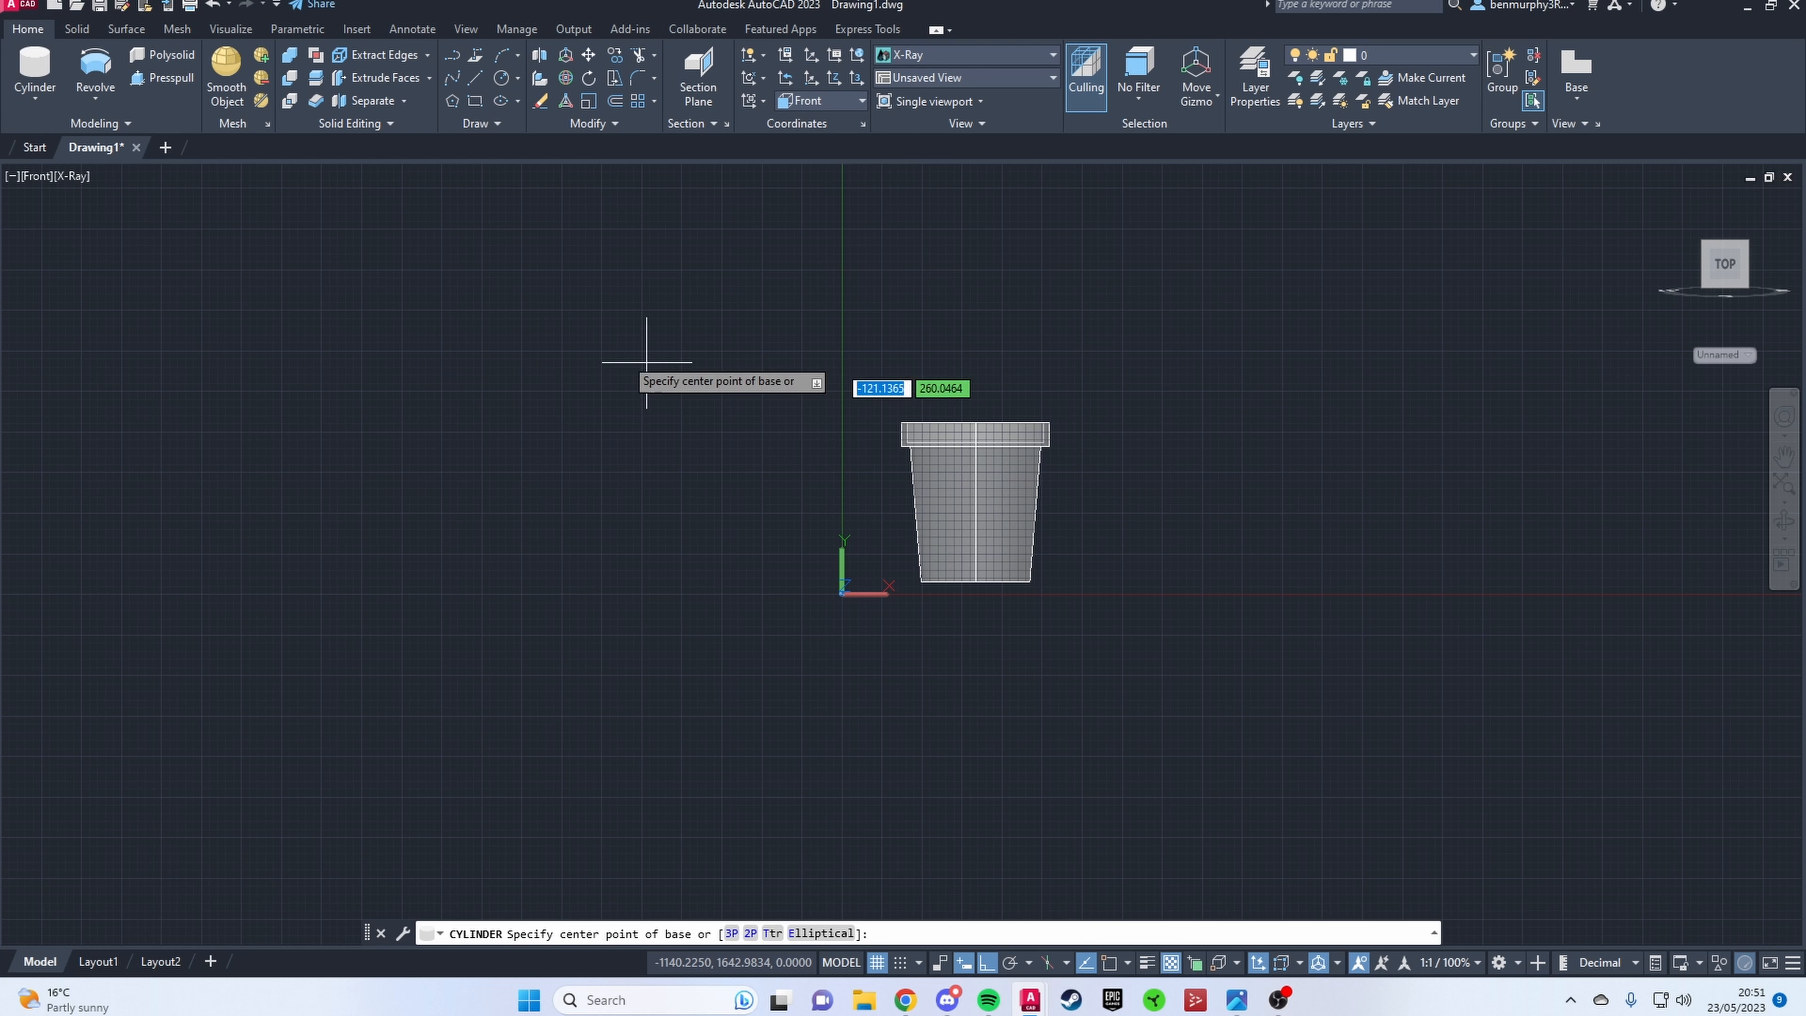
click(31, 95)
click(45, 201)
key(Escape)
Step: In the Top view, draw a narrow cone near the pot's front inner edge, extending its height above the rim
click(46, 184)
click(67, 223)
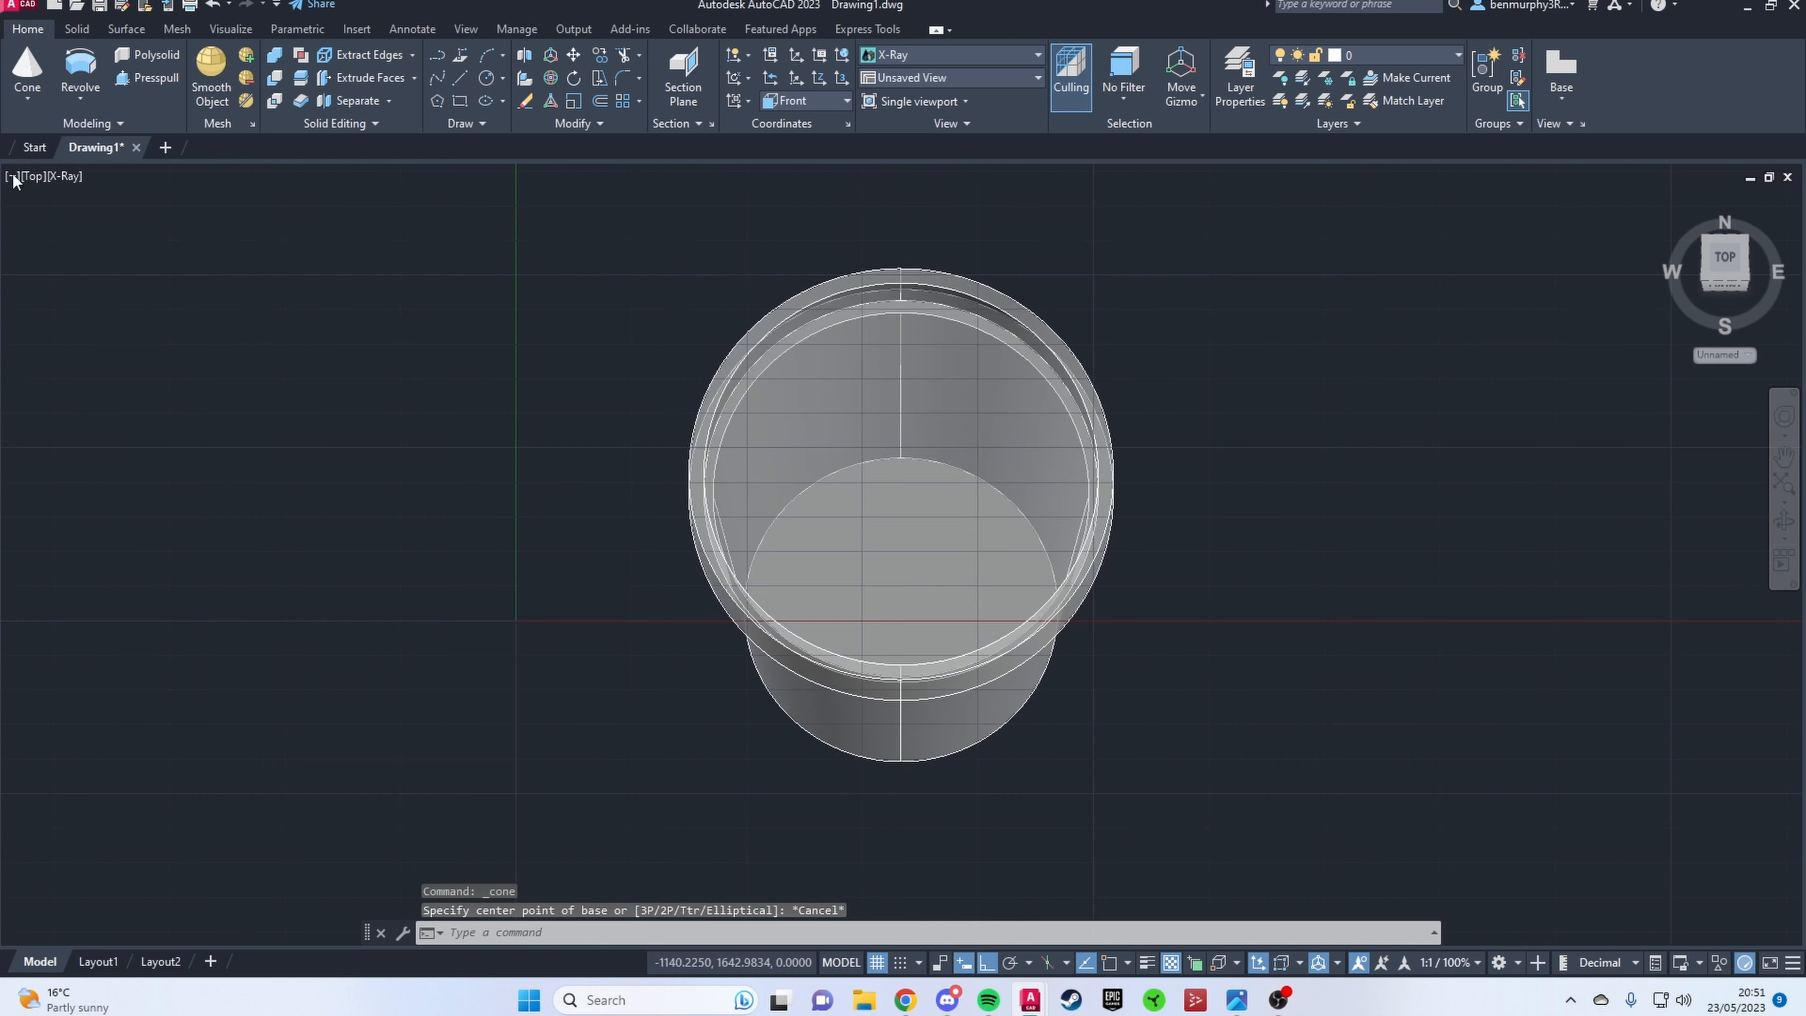
click(27, 69)
scroll(775, 700, down, 4)
middle_drag(839, 752, 611, 583)
click(620, 599)
scroll(626, 598, up, 3)
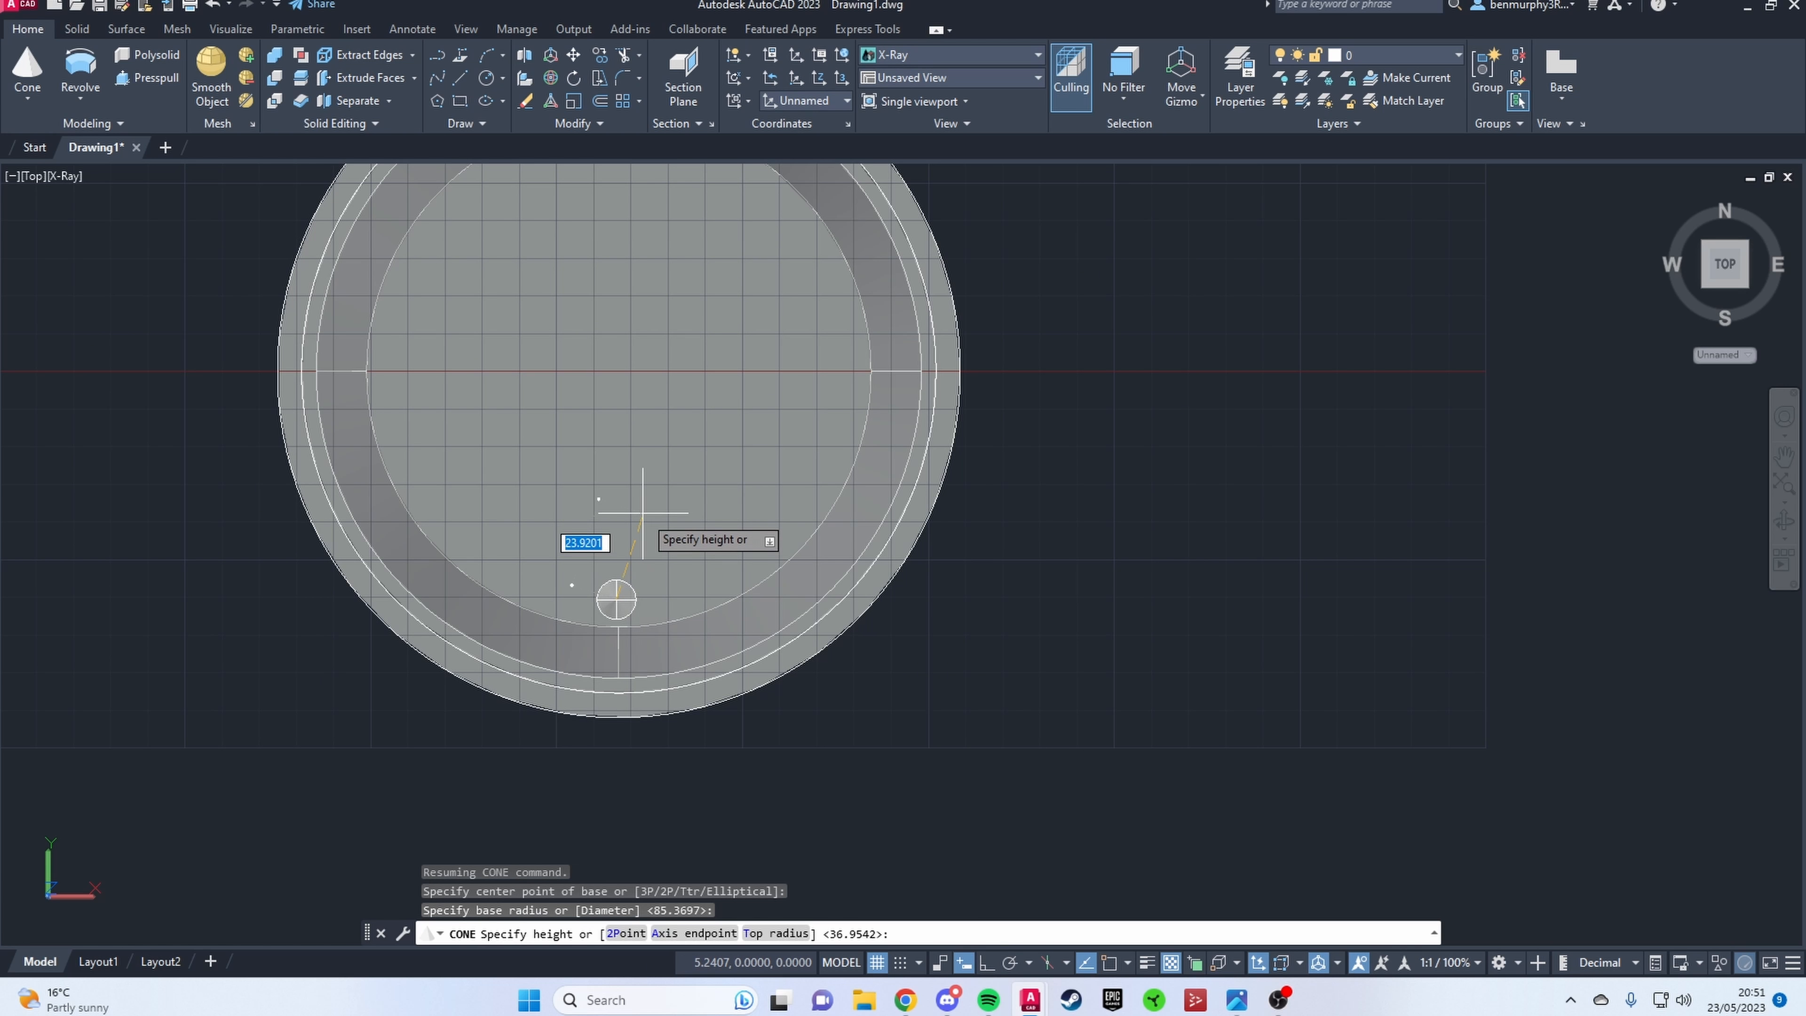
scroll(657, 388, down, 4)
shift+middle_drag(643, 513, 697, 263)
middle_drag(700, 234, 702, 492)
click(702, 493)
key(Escape)
Step: Widen the cone's pointed tip into a flat top, forming a stem segment
click(590, 511)
scroll(594, 509, up, 3)
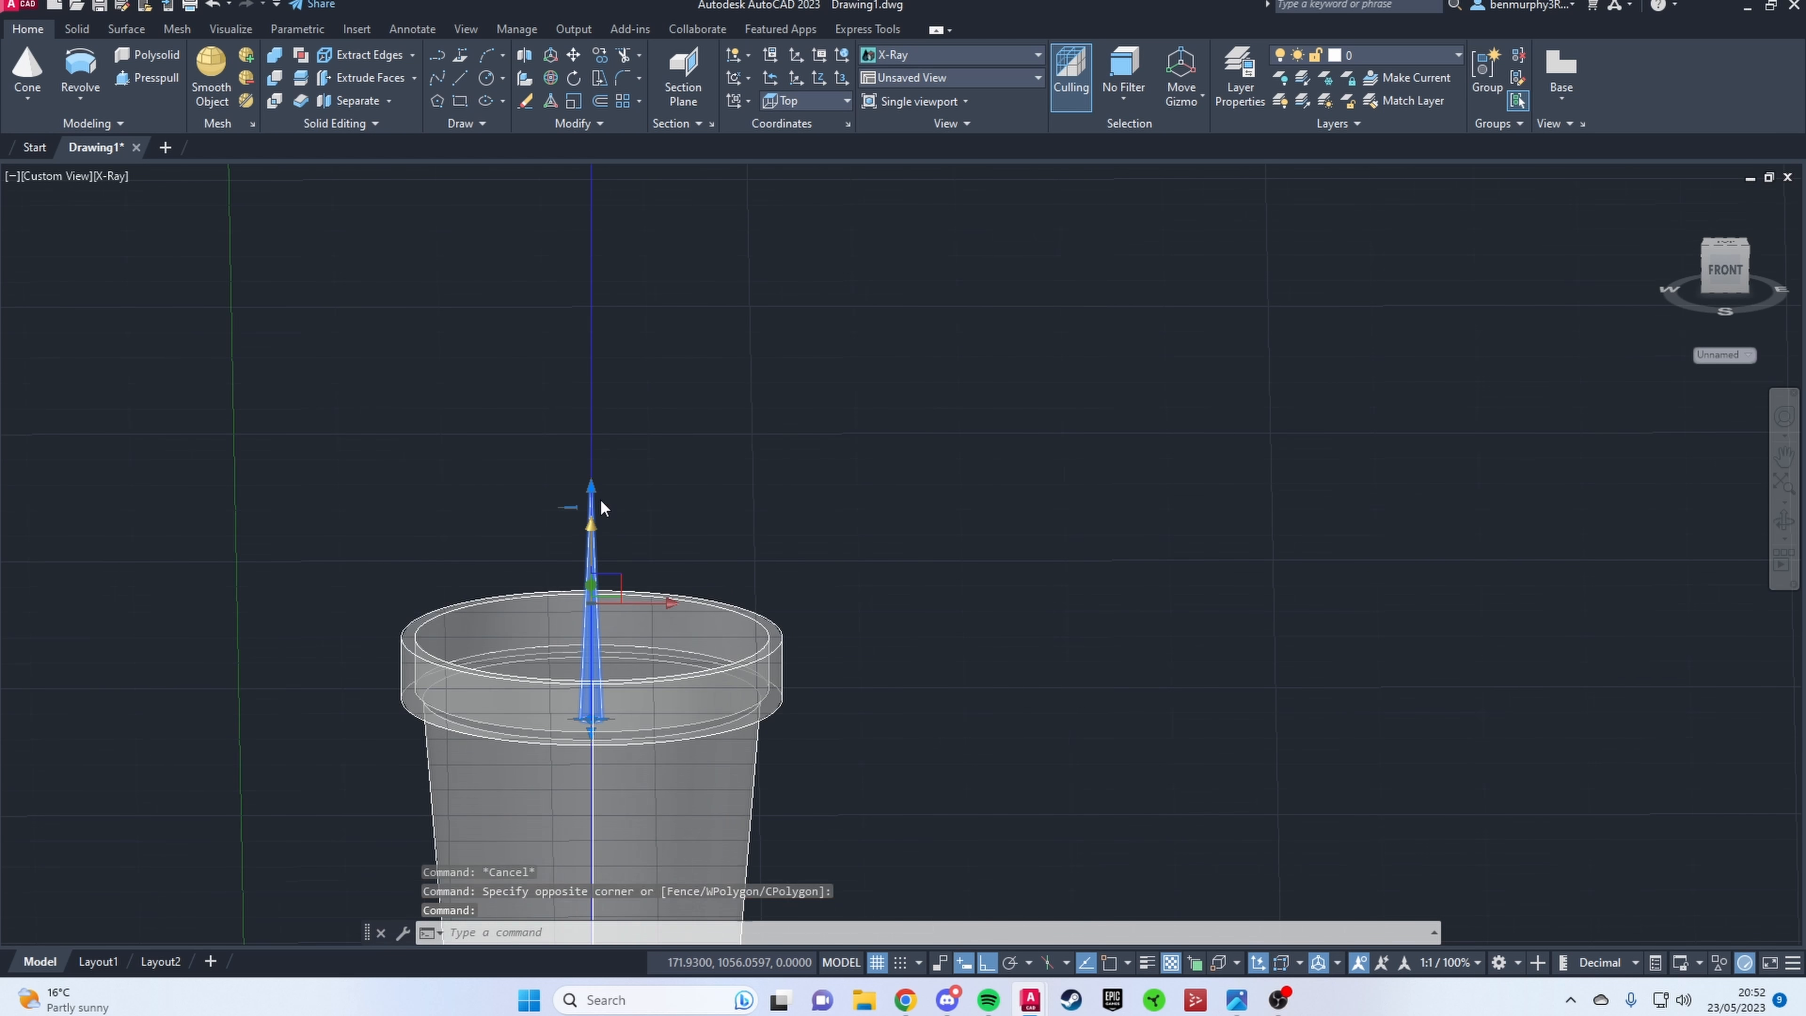
scroll(601, 501, up, 4)
click(561, 505)
scroll(538, 517, up, 4)
click(539, 517)
key(Escape)
scroll(542, 520, down, 7)
Step: Adjust the stem segment's top radius to make the stem nearly straight
shift+middle_drag(651, 631, 641, 645)
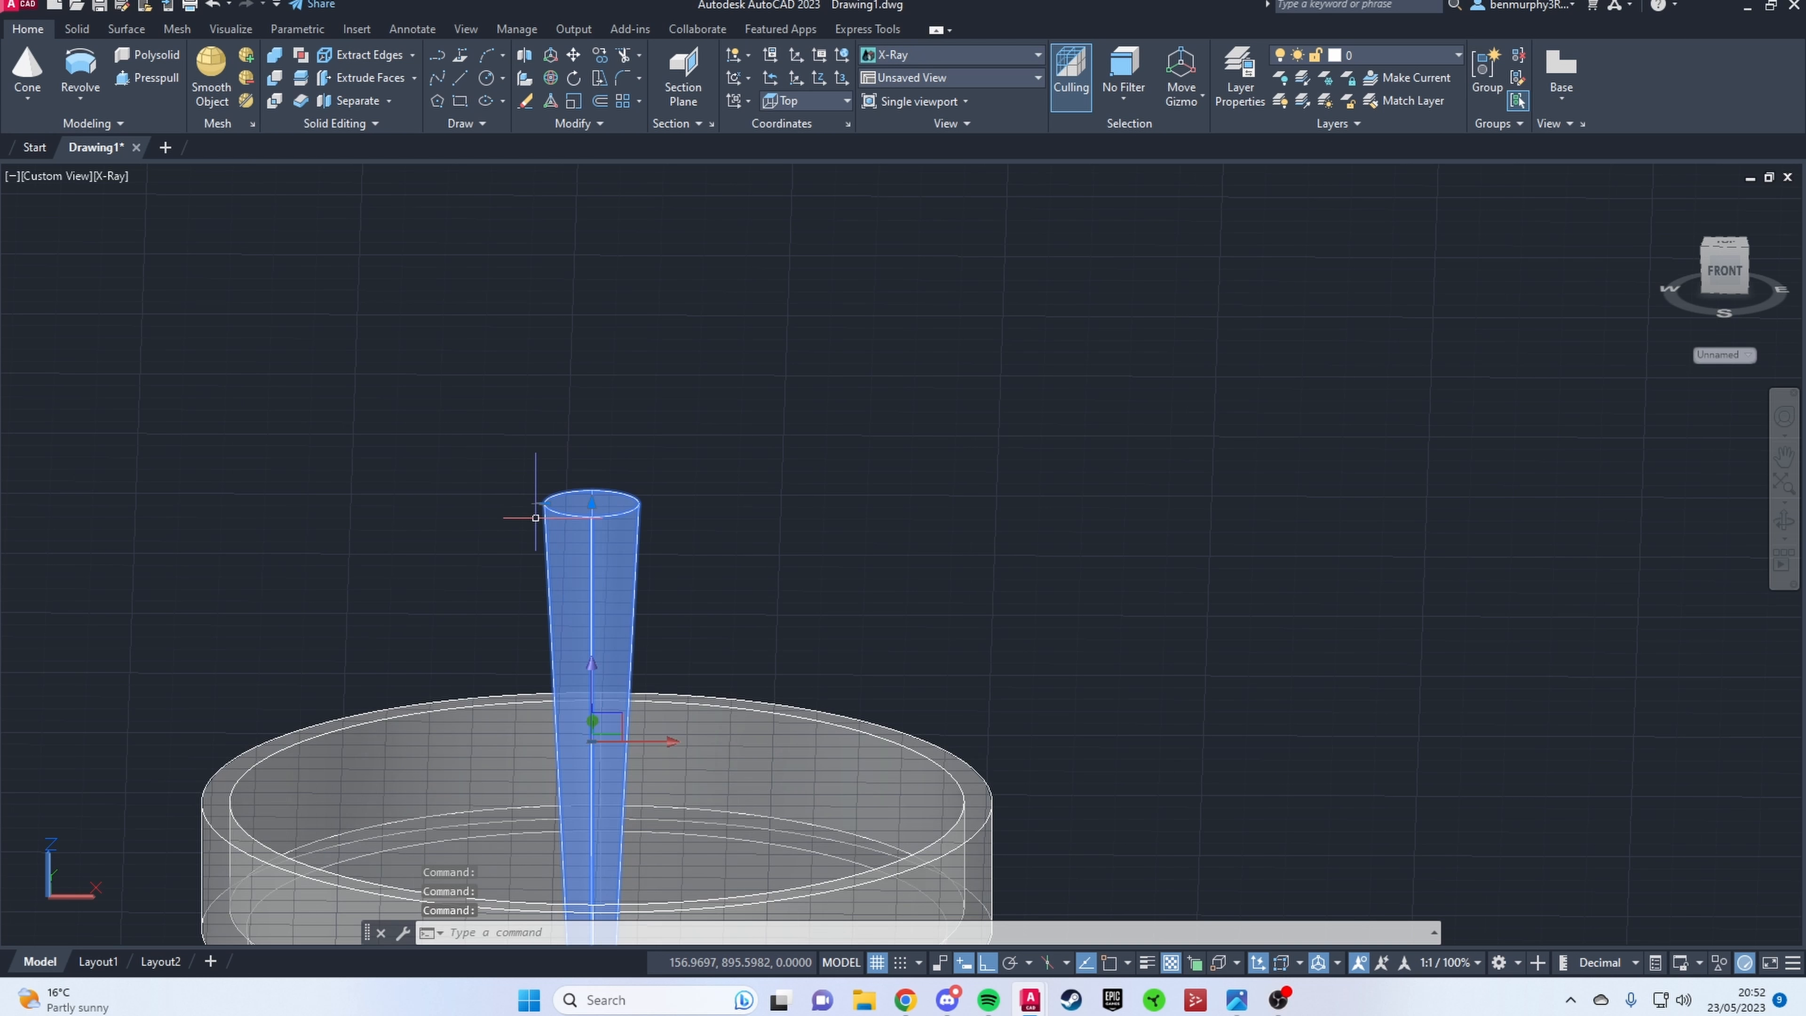
scroll(596, 725, up, 3)
scroll(711, 640, down, 5)
key(Escape)
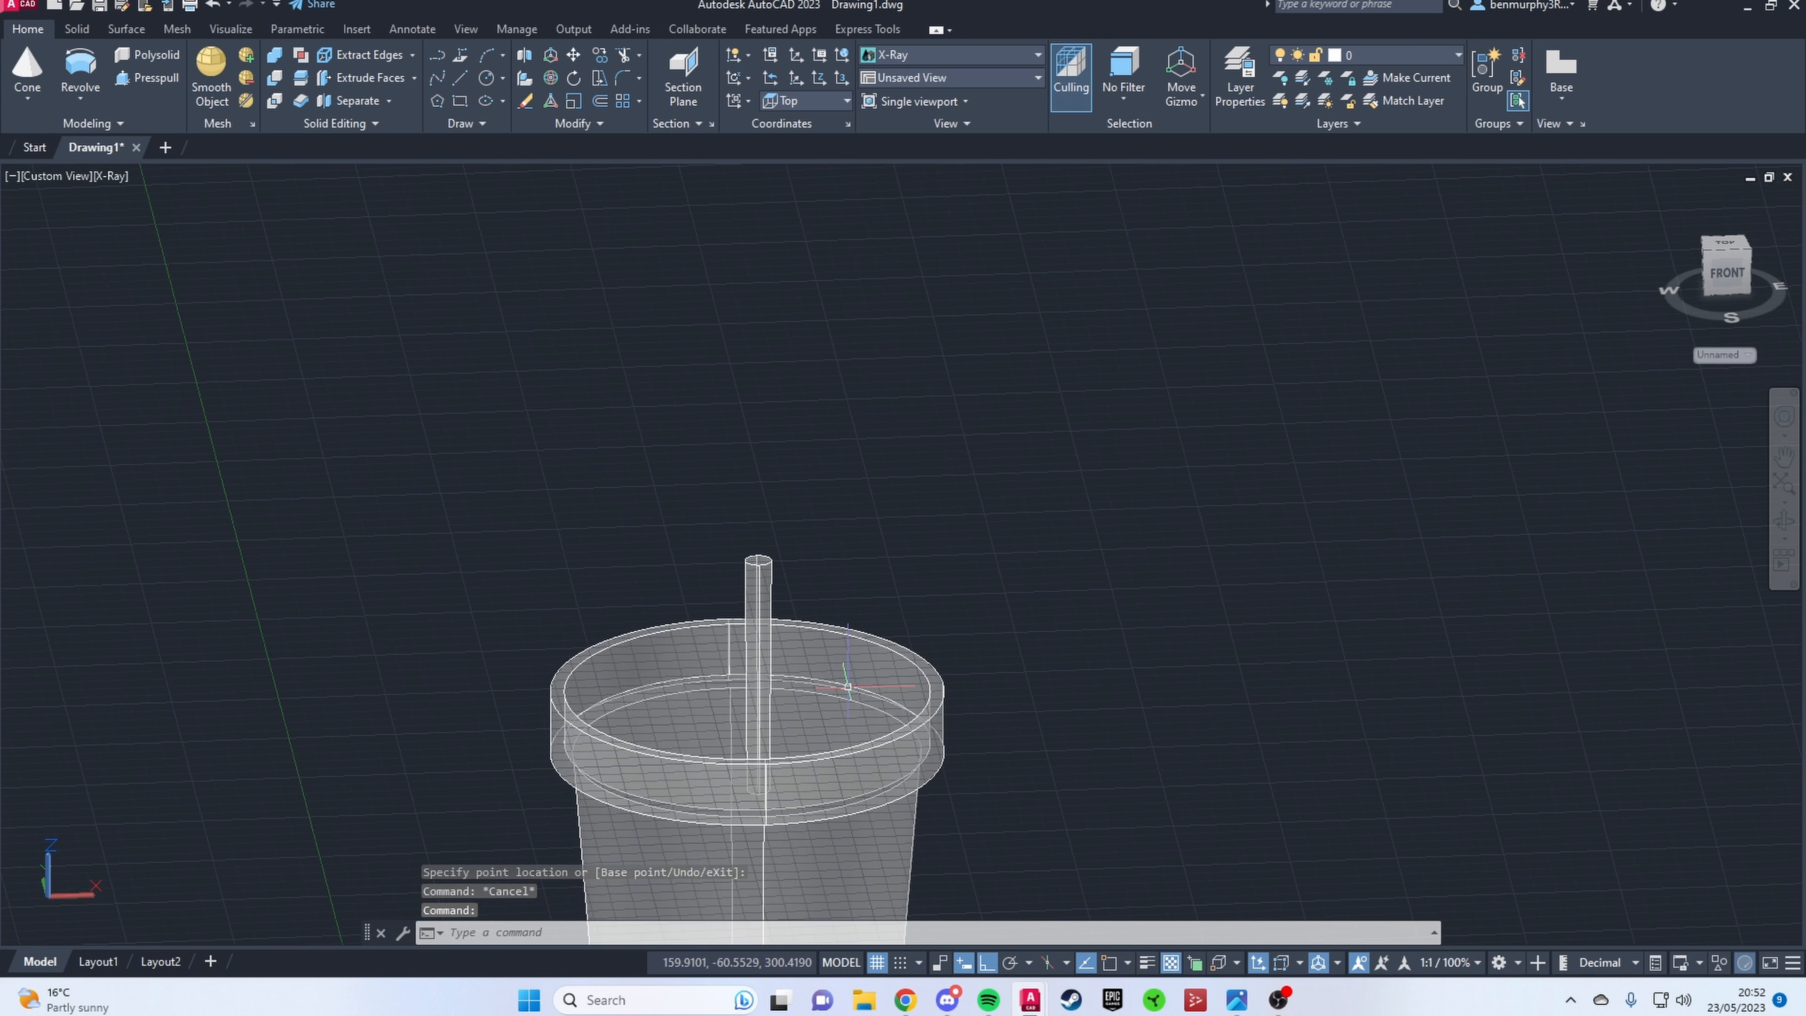
scroll(754, 567, up, 5)
click(724, 545)
click(736, 545)
scroll(805, 632, down, 5)
key(Escape)
shift+middle_drag(806, 633, 845, 829)
Step: Adjust the stem segment's base radius to roughly match its top
scroll(844, 828, down, 5)
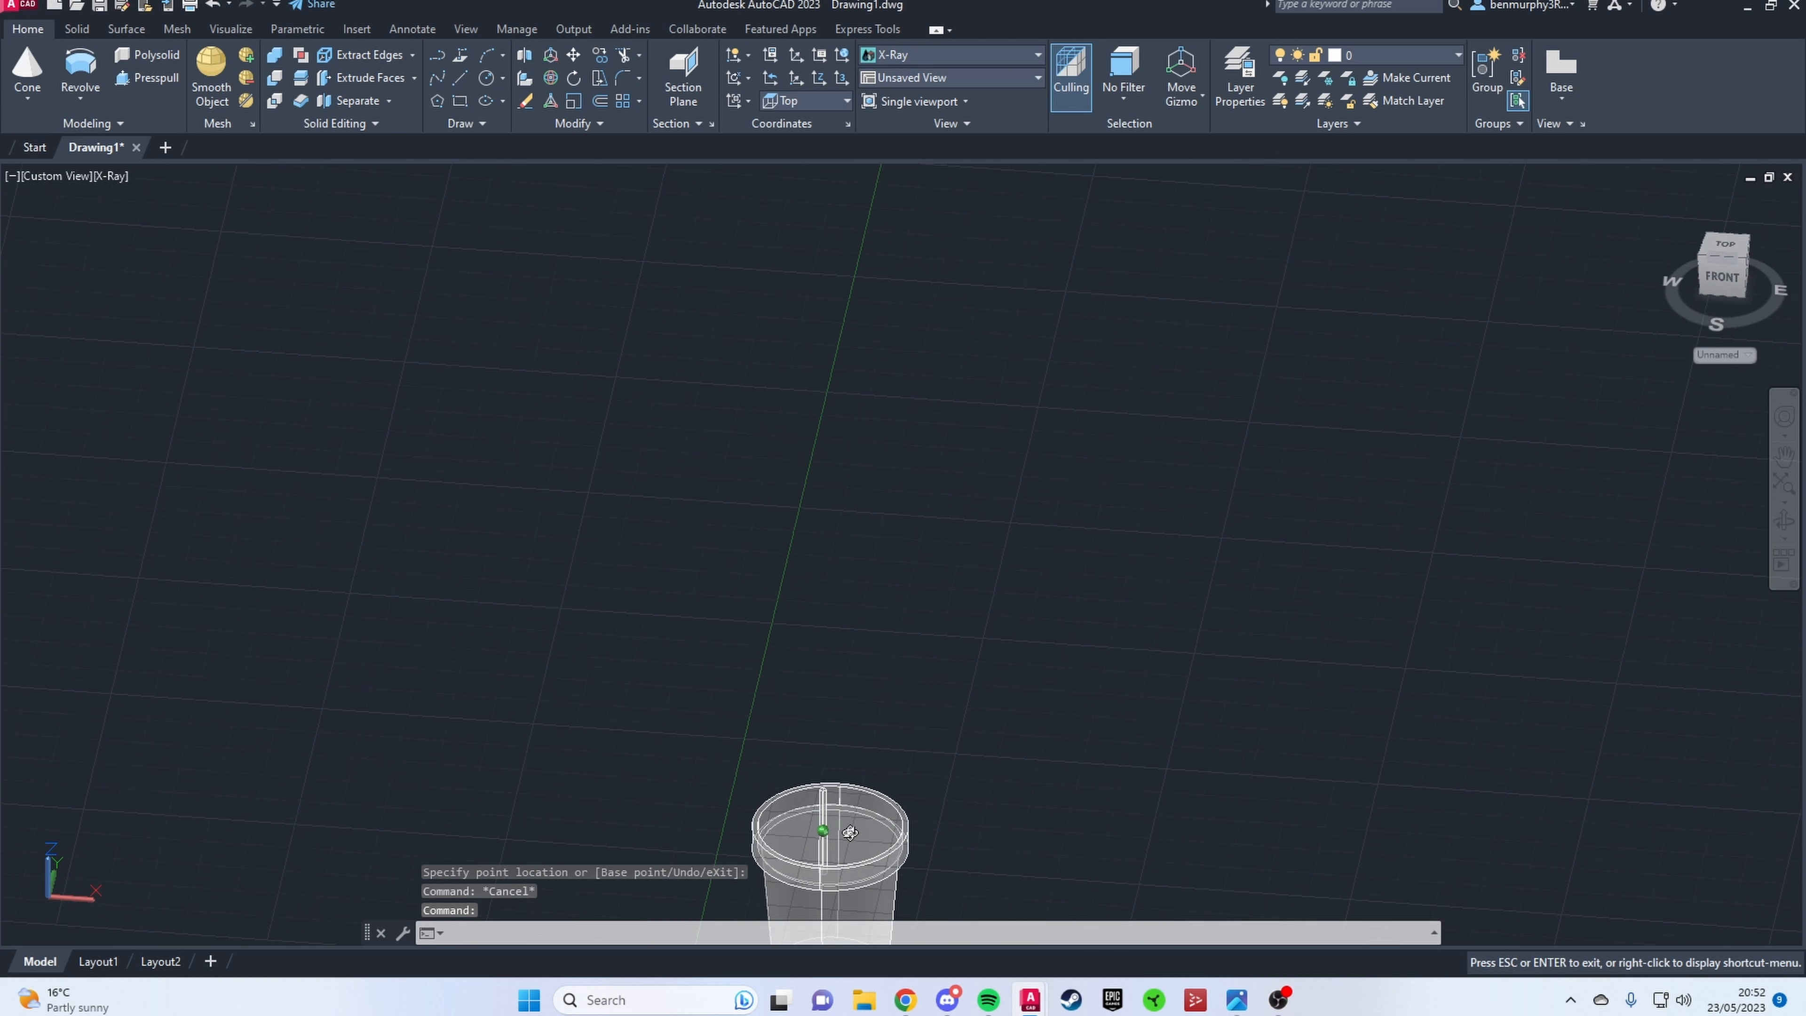
scroll(828, 882, up, 5)
scroll(821, 809, up, 3)
click(826, 809)
click(849, 809)
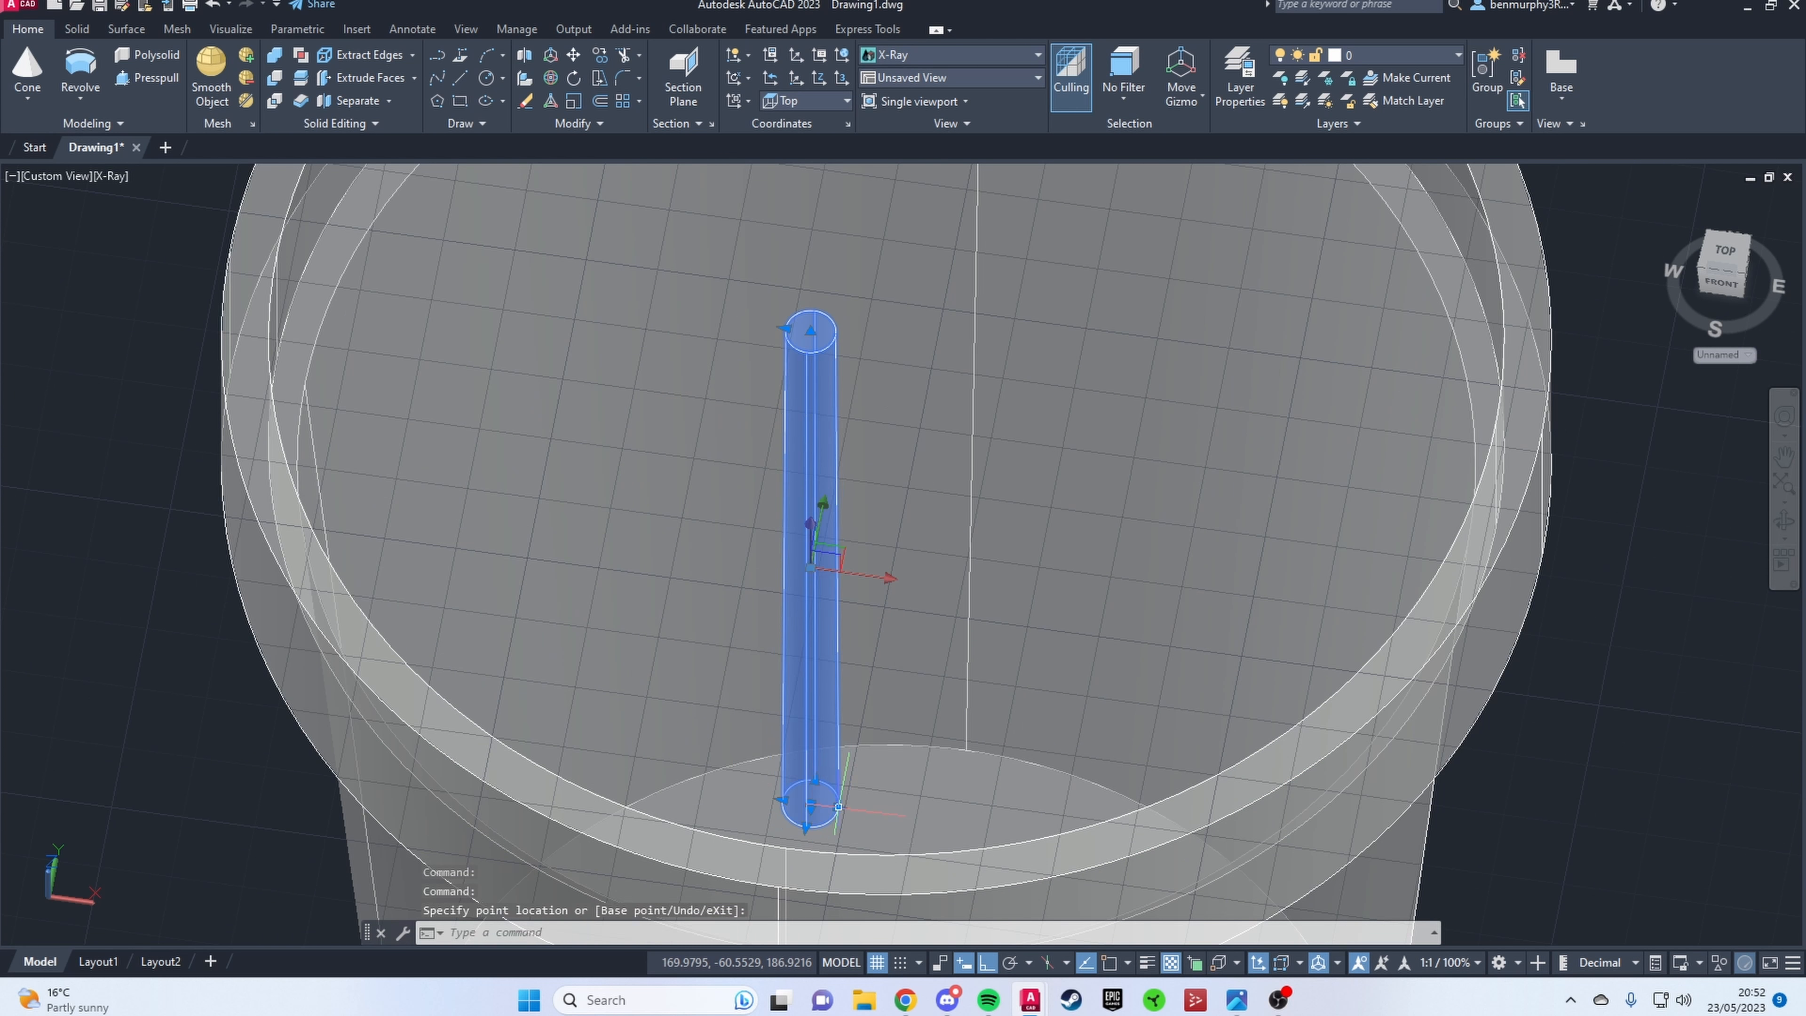
scroll(838, 807, down, 3)
scroll(842, 726, up, 6)
key(Escape)
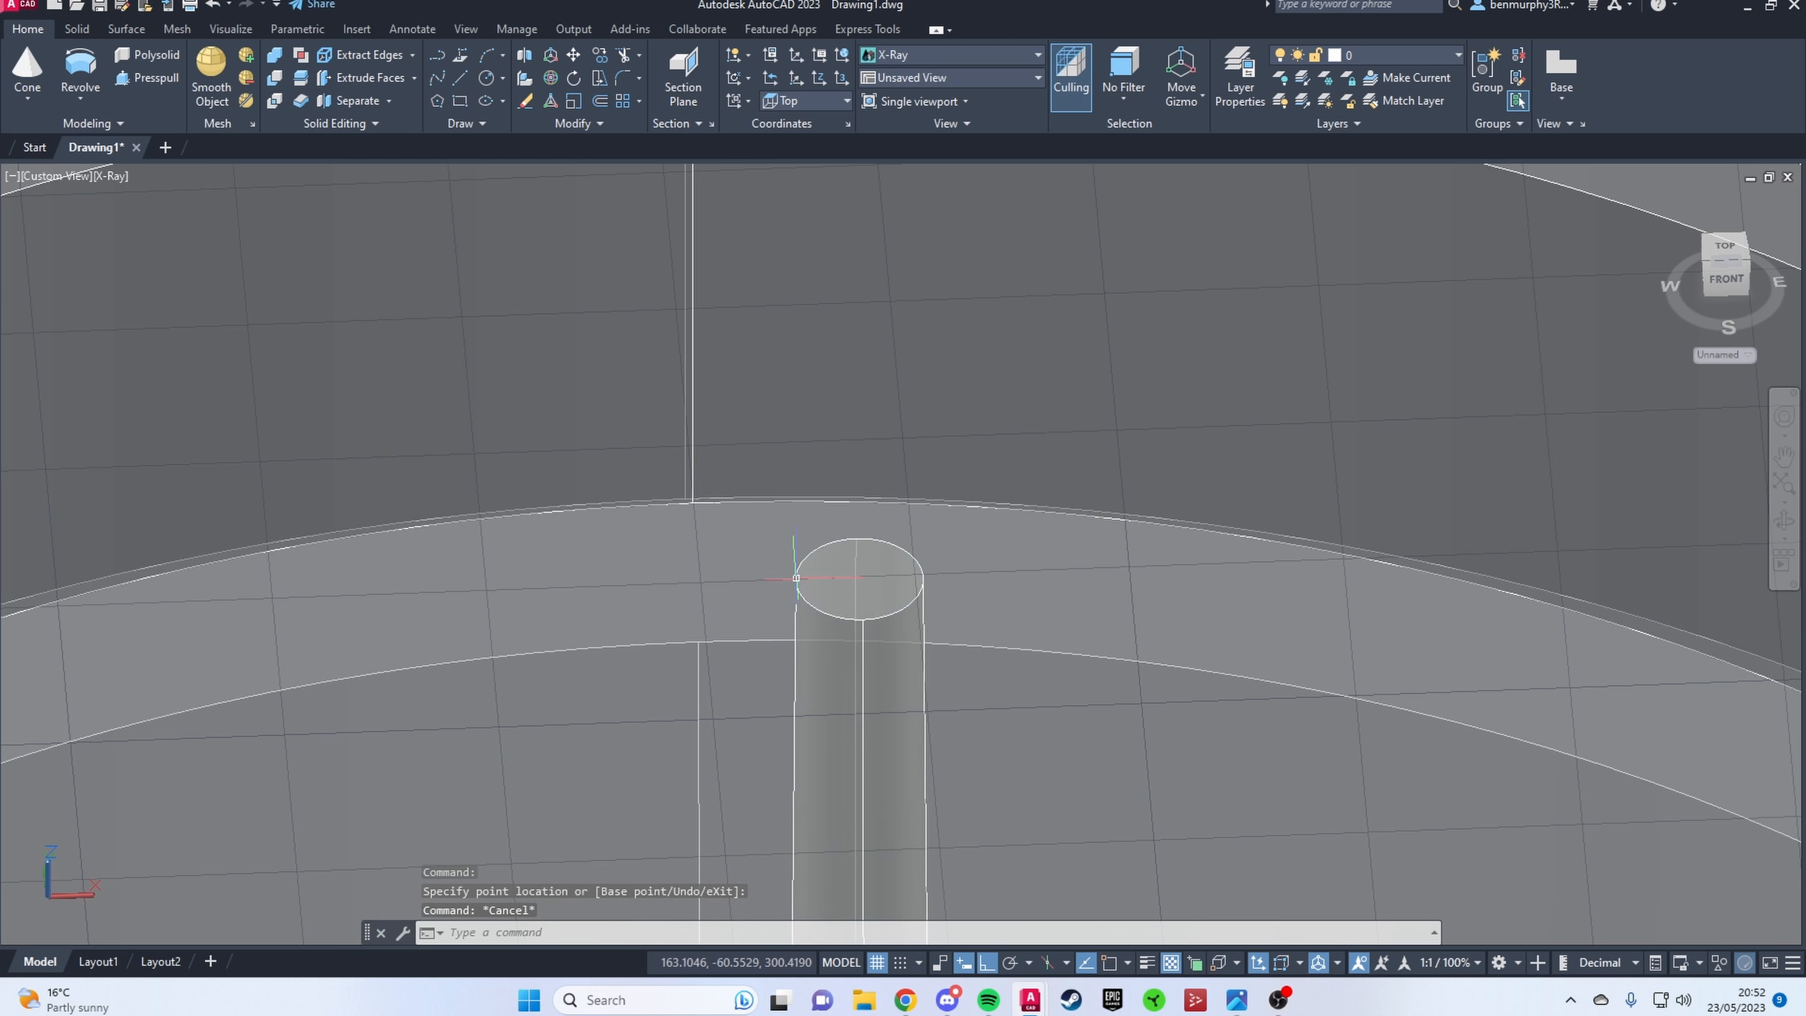
Step: Copy the stem segment from its base and stack the copy on top of the original
click(795, 578)
scroll(796, 578, down, 6)
text(copy)
key(Return)
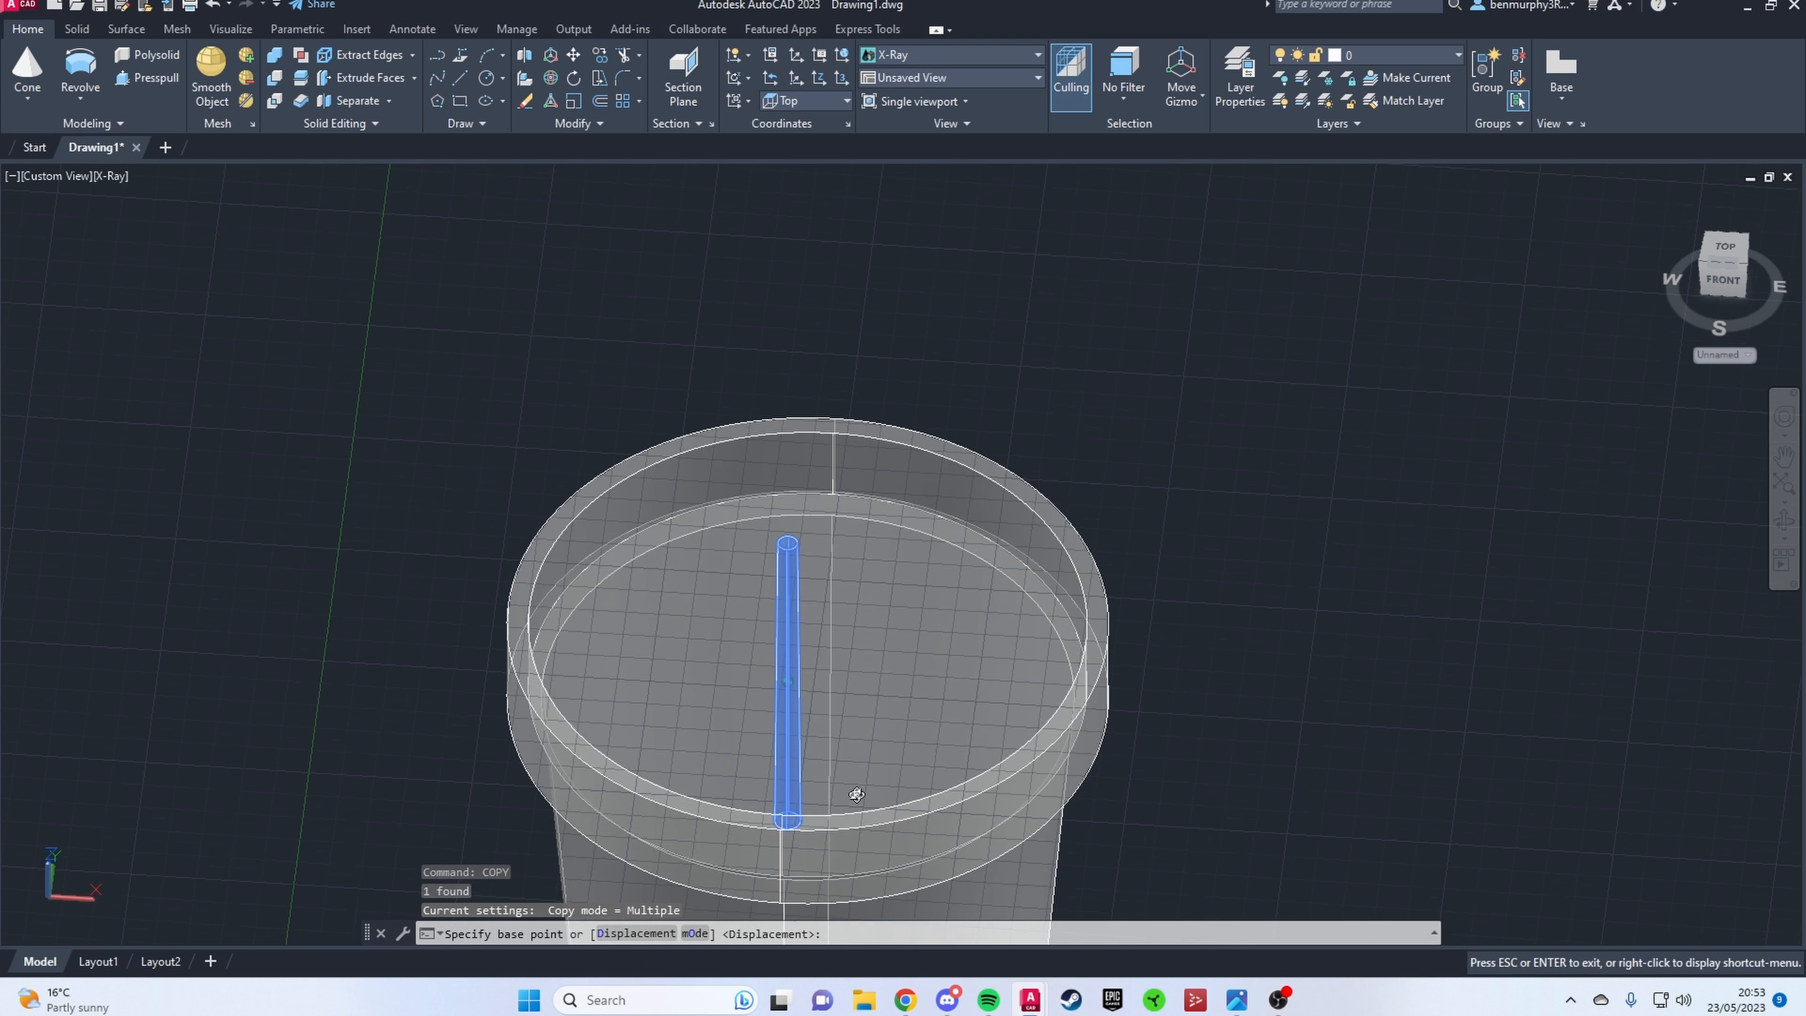
shift+middle_drag(856, 795, 988, 927)
scroll(791, 786, up, 5)
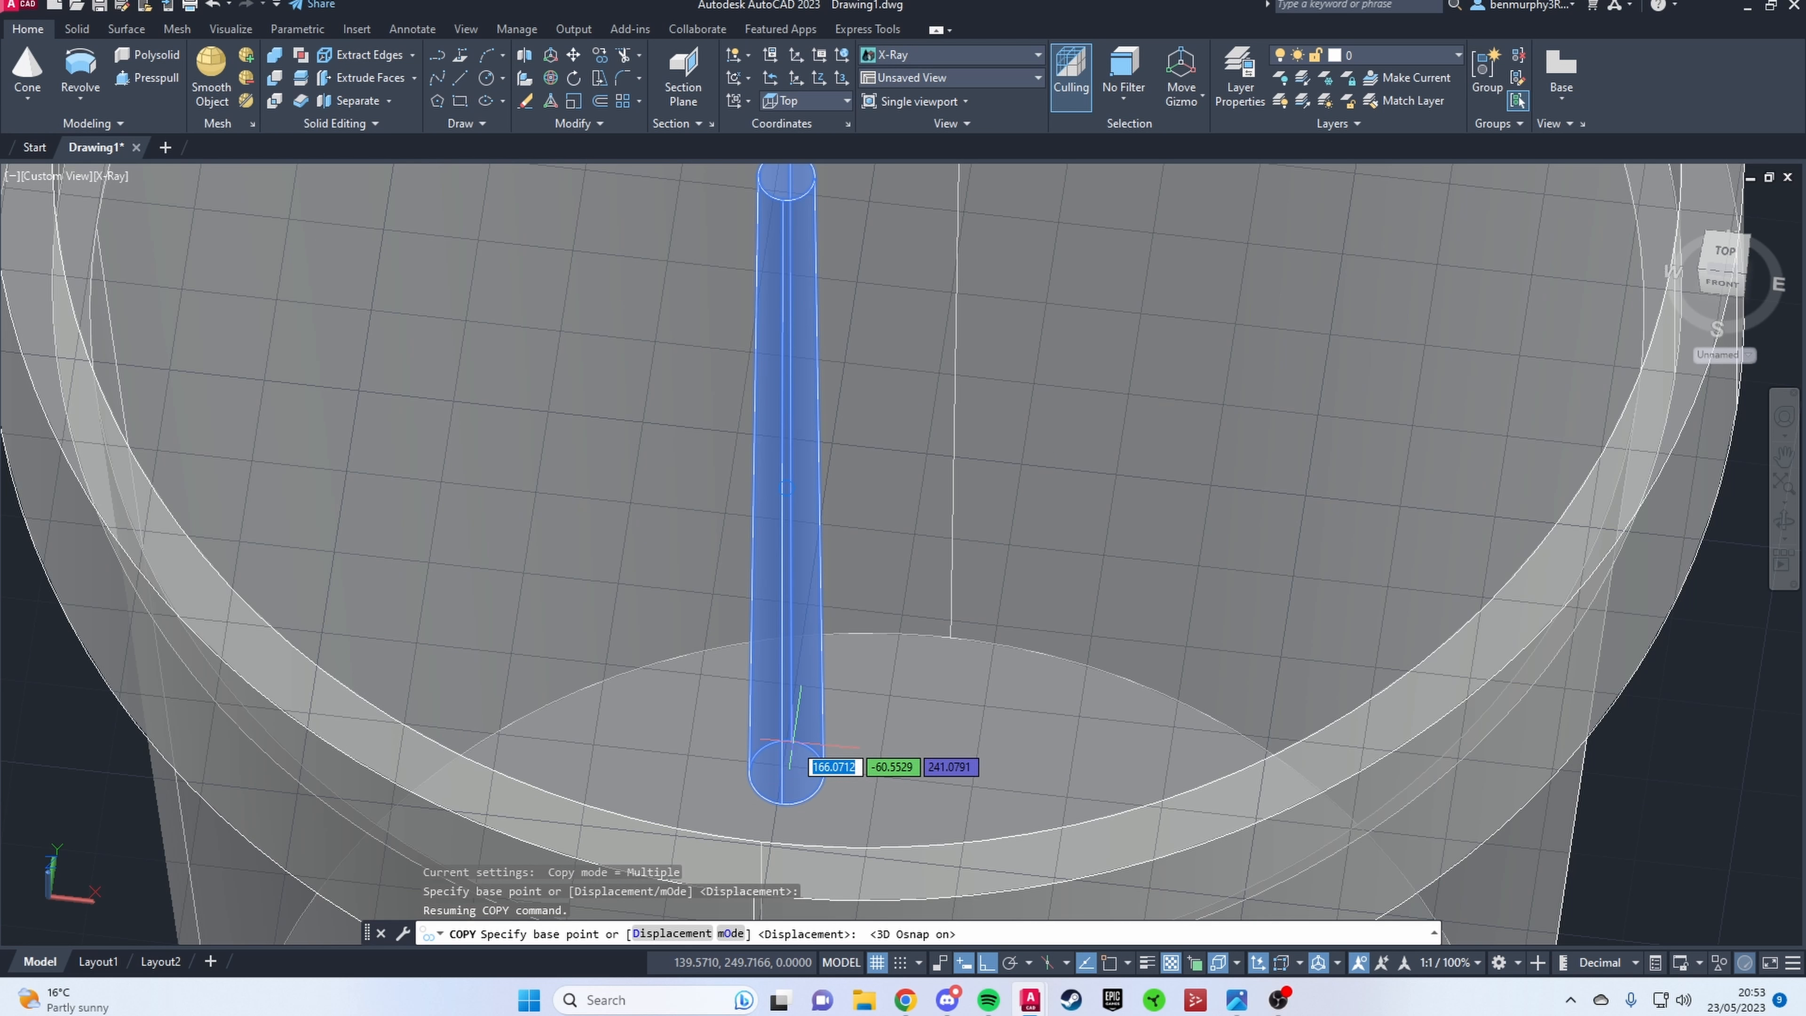
click(1237, 963)
click(1593, 850)
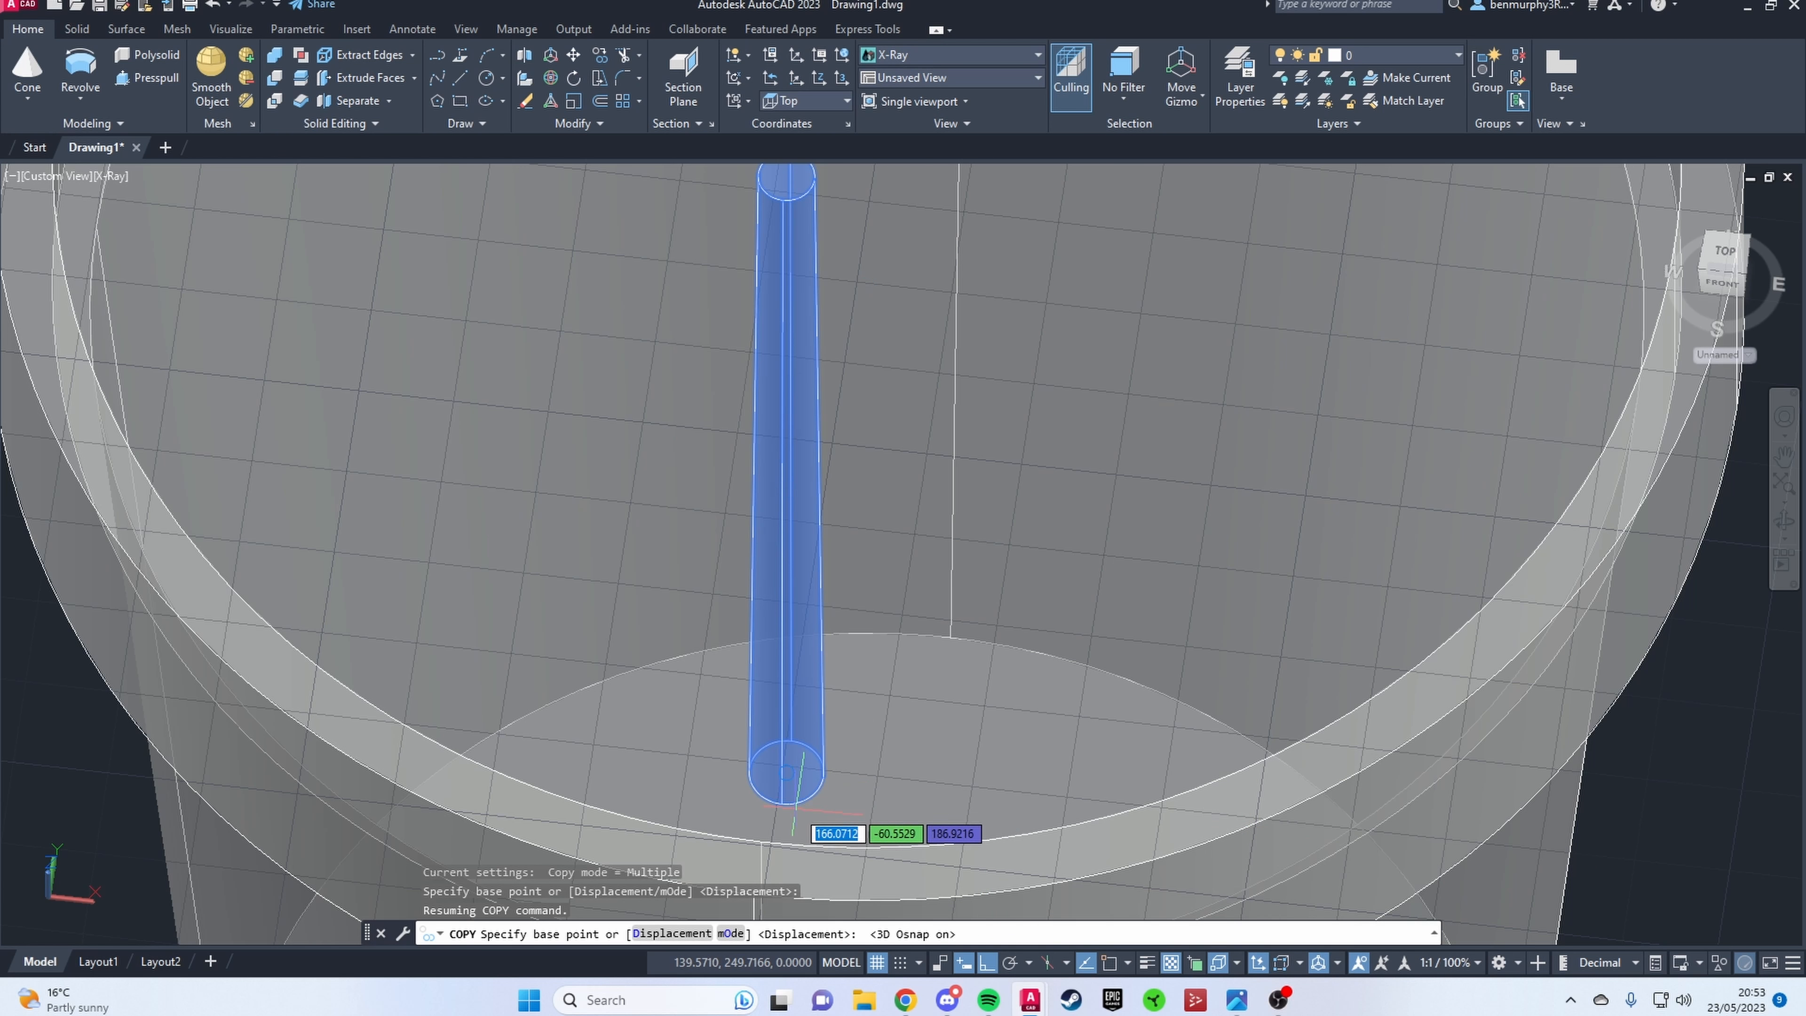
click(792, 788)
scroll(828, 739, down, 5)
click(818, 522)
key(Escape)
Step: Turn off 3D object snap and match the upper segment's base radius to the top of the lower segment
shift+middle_drag(878, 676, 851, 584)
scroll(829, 513, up, 5)
click(831, 518)
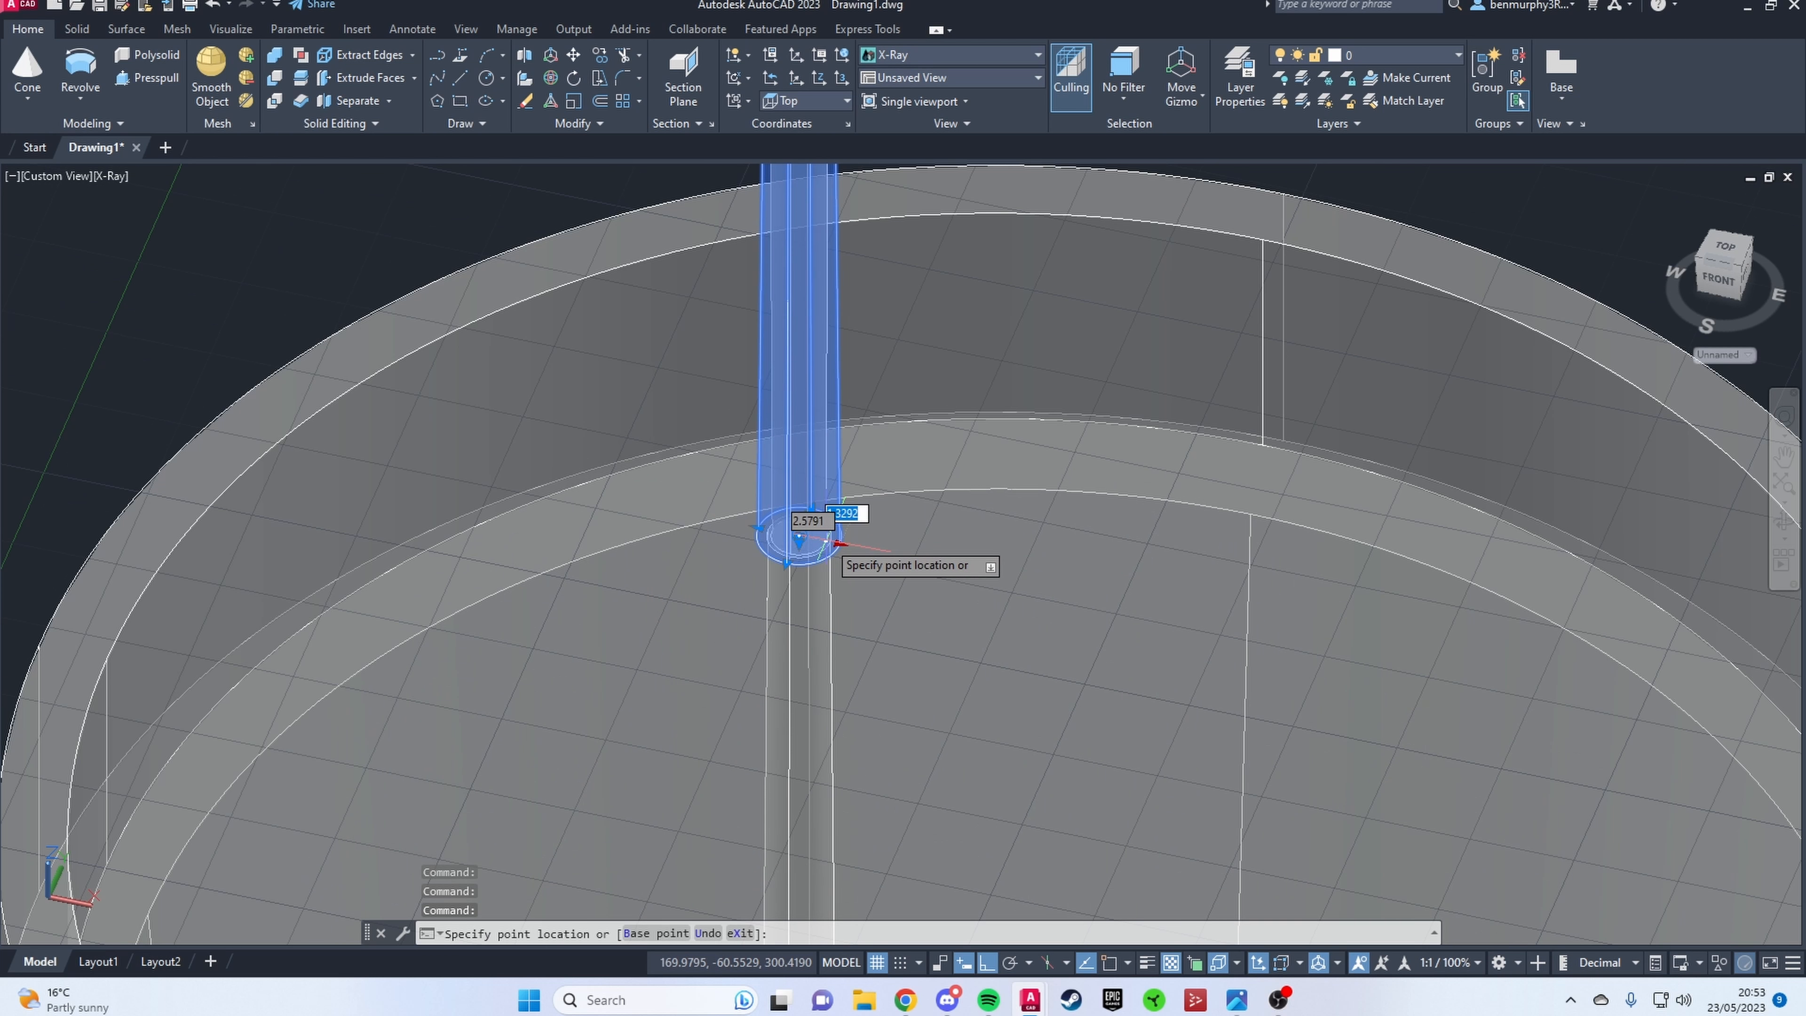
key(Escape)
key(F4)
scroll(825, 555, up, 3)
click(827, 538)
key(Escape)
scroll(853, 527, down, 5)
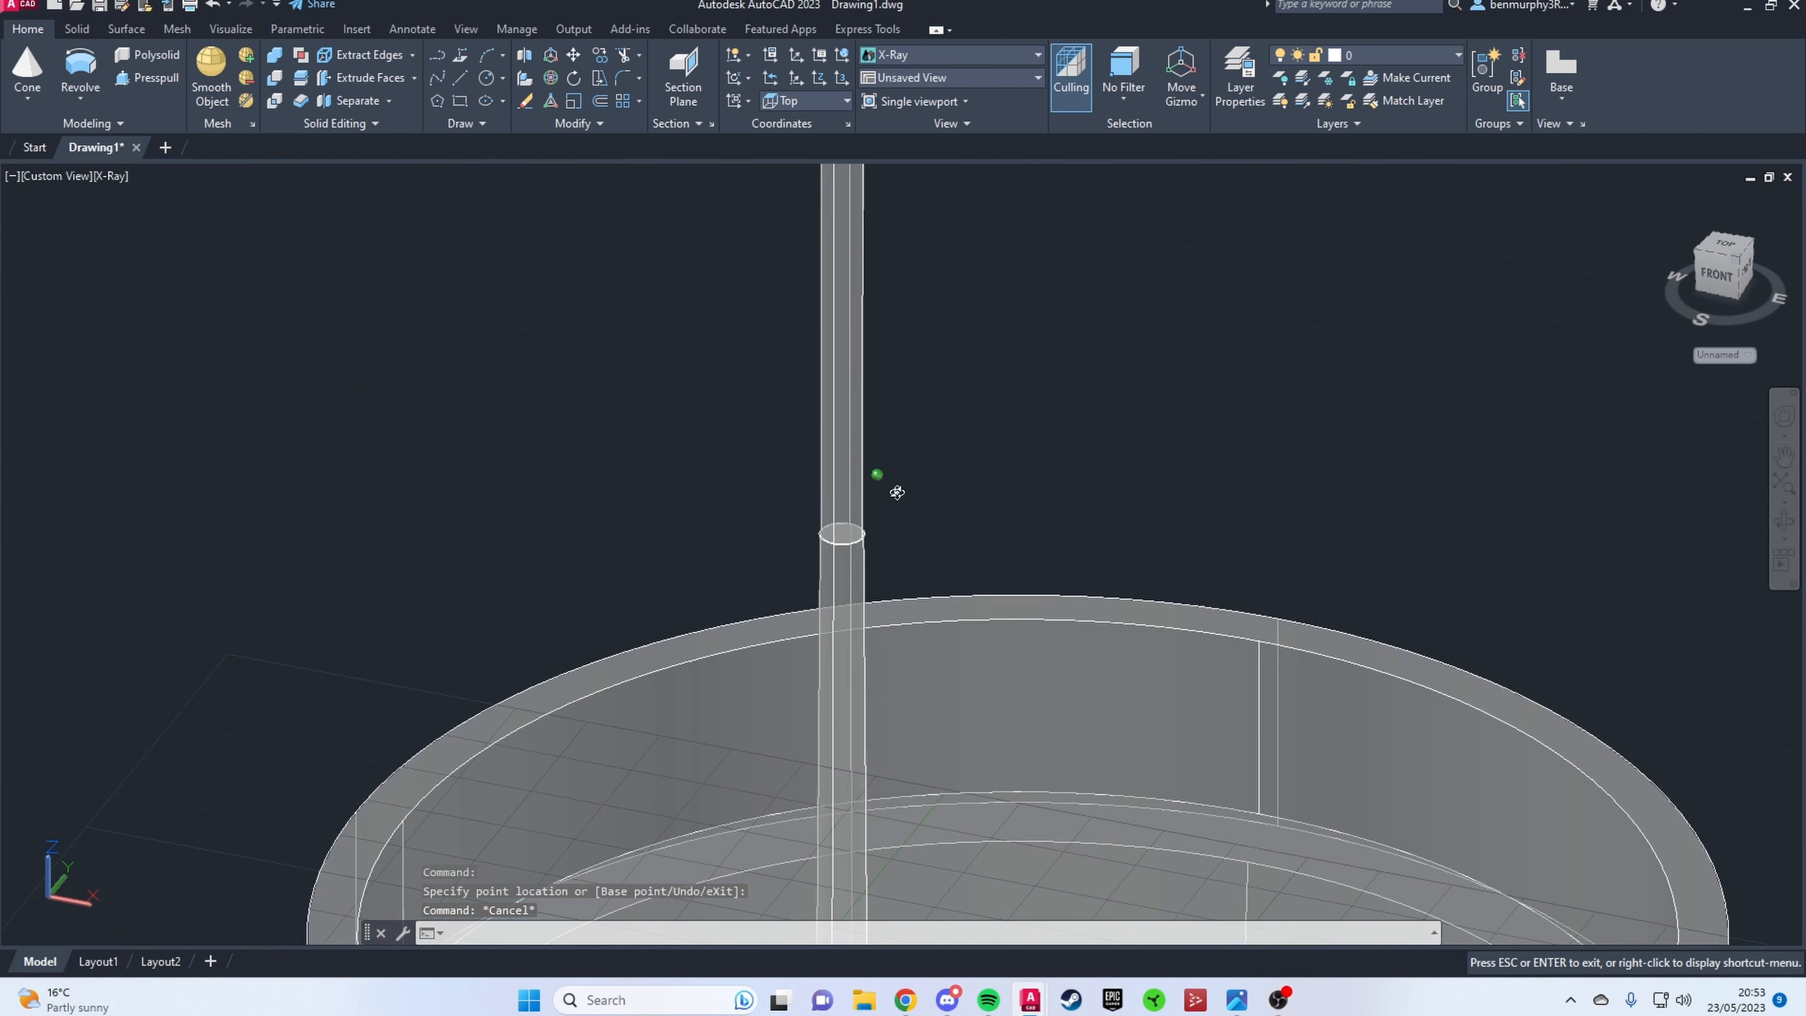
Step: Adjust the top radius of the upper stem segment
click(907, 415)
click(898, 396)
click(906, 395)
key(Escape)
Step: Copy the upper stem segment from its base centre and stack the copy on top of the stem using 3D object snap
shift+middle_drag(1059, 779, 1006, 755)
scroll(1006, 755, down, 5)
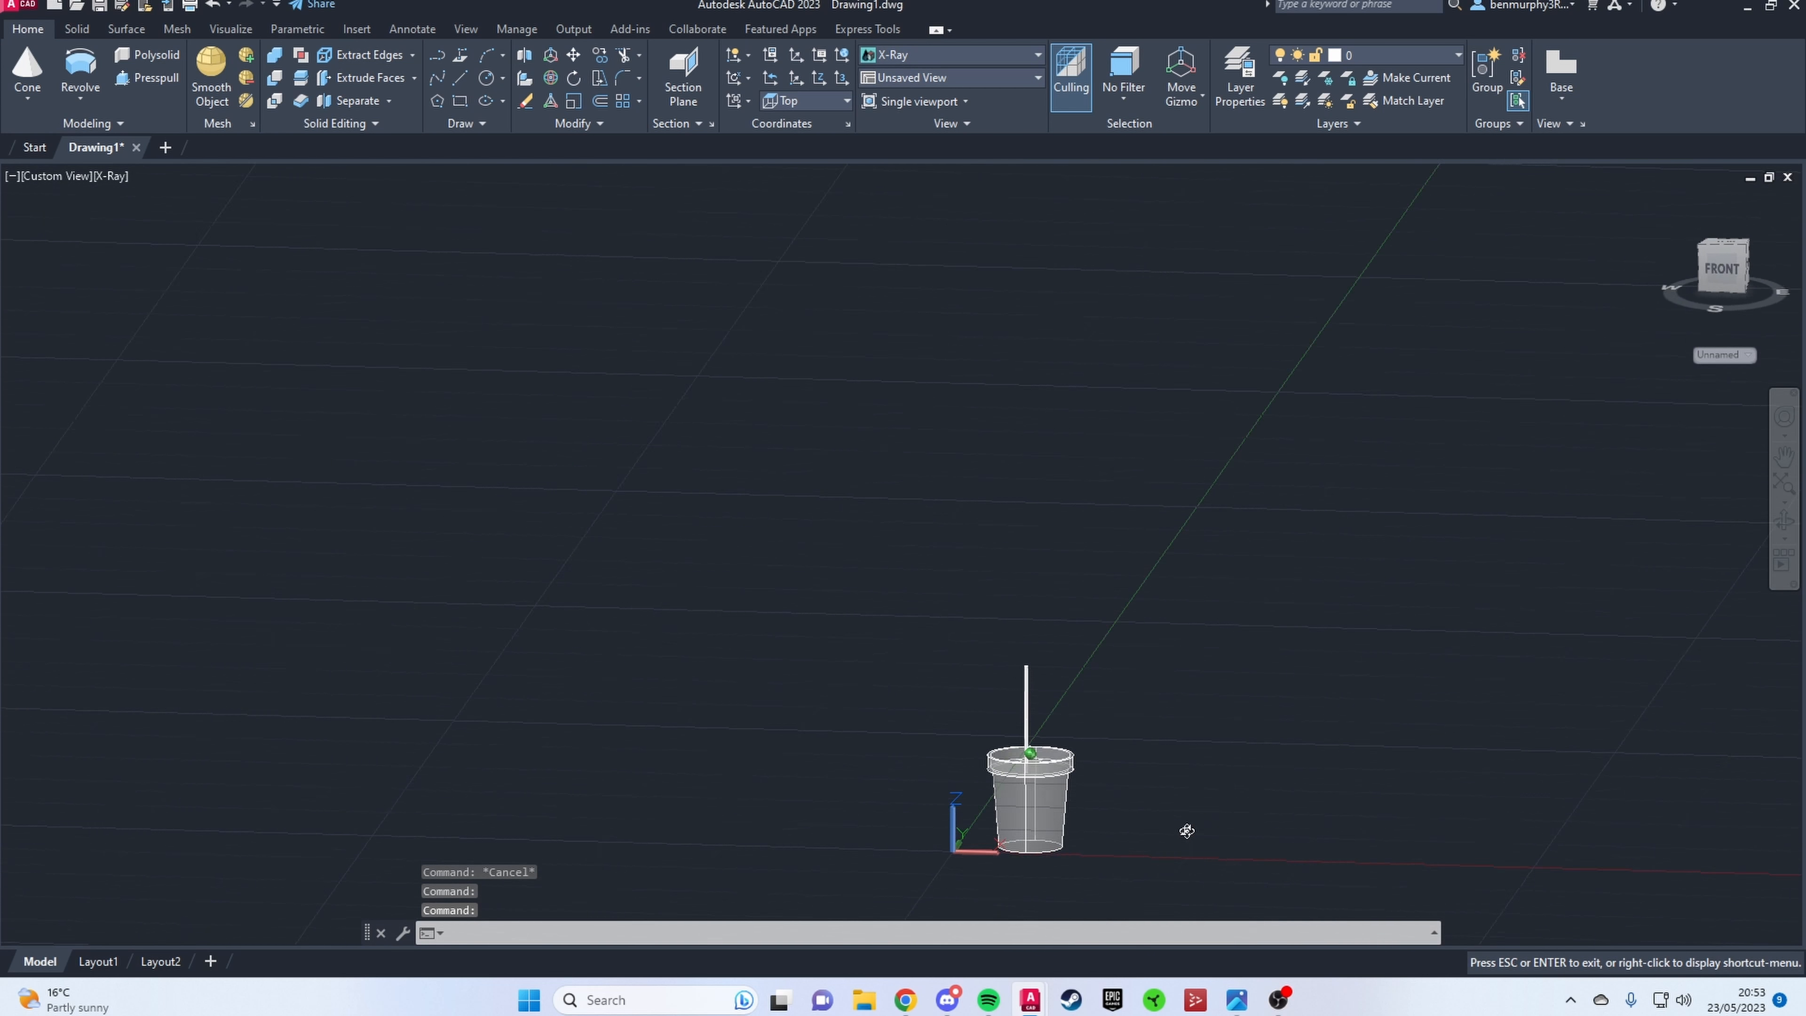
shift+middle_drag(1185, 831, 971, 685)
scroll(928, 711, up, 3)
click(913, 715)
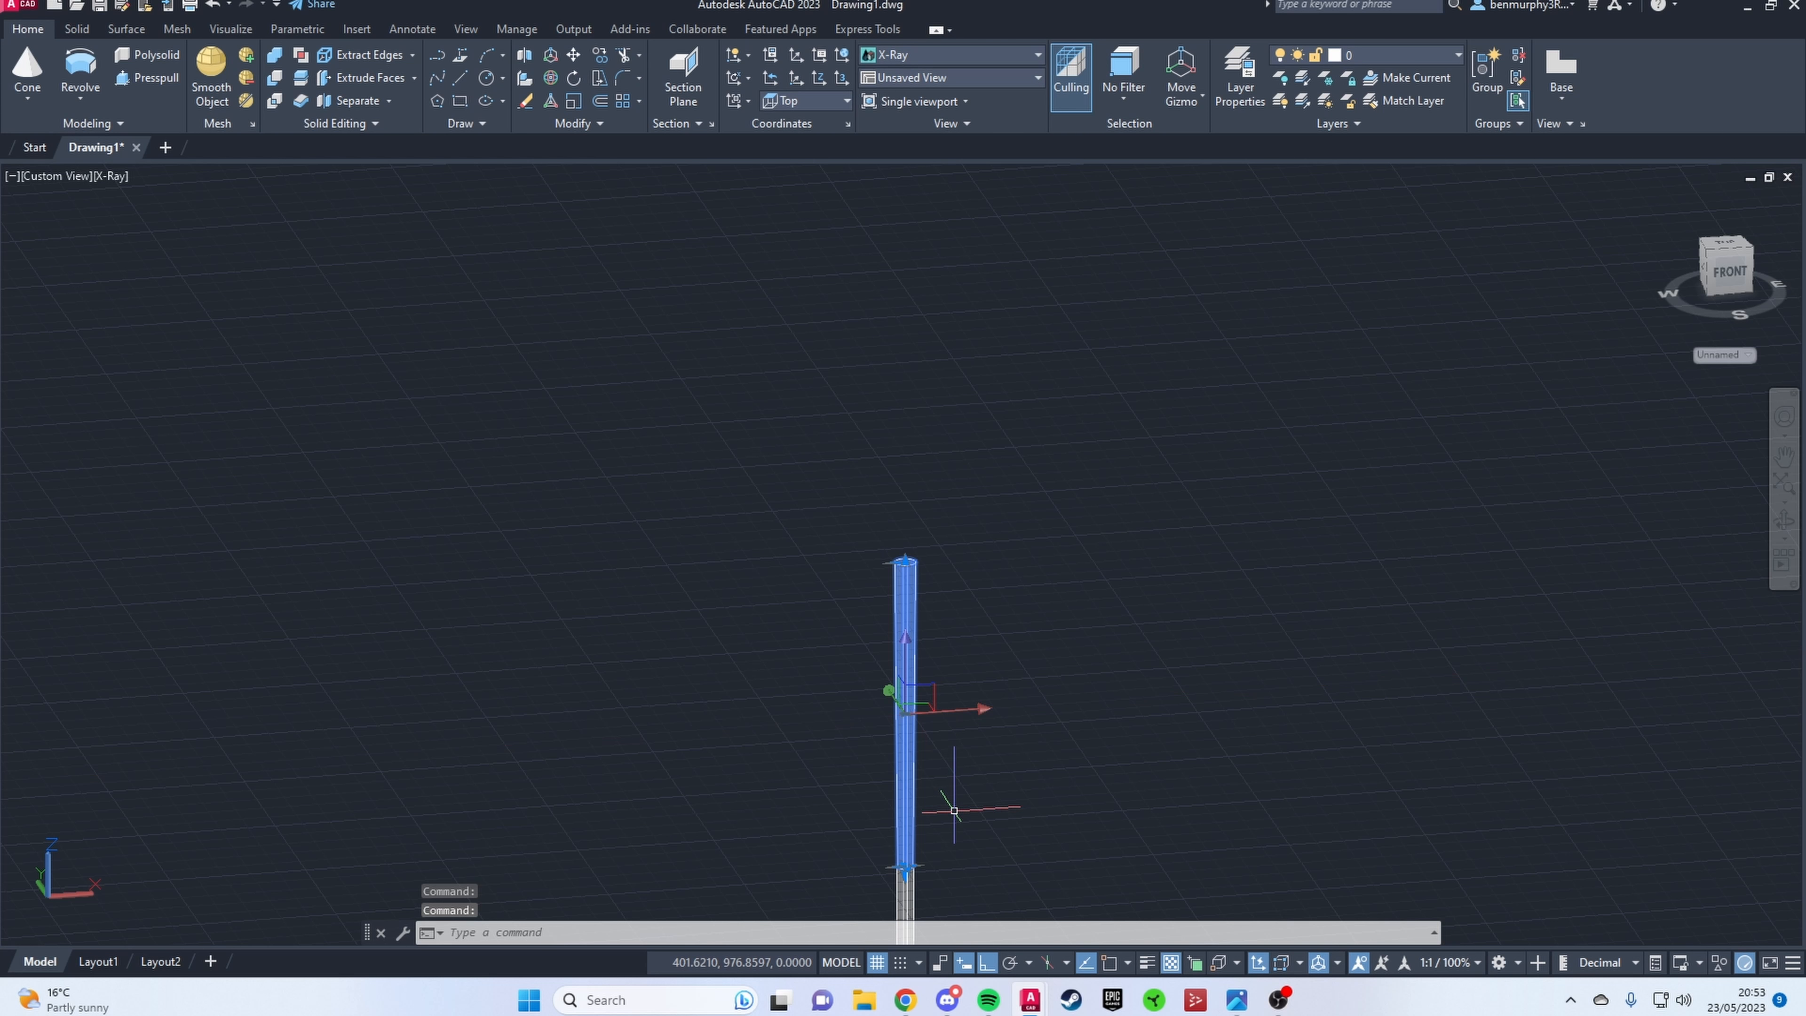
text(copy)
key(Return)
key(F4)
scroll(831, 867, up, 3)
click(982, 867)
middle_drag(1030, 178, 1011, 657)
click(981, 498)
key(Escape)
Step: Shorten the newly copied top segment to a small ring above the stem, with 3D object snap off
scroll(1096, 427, down, 3)
click(930, 399)
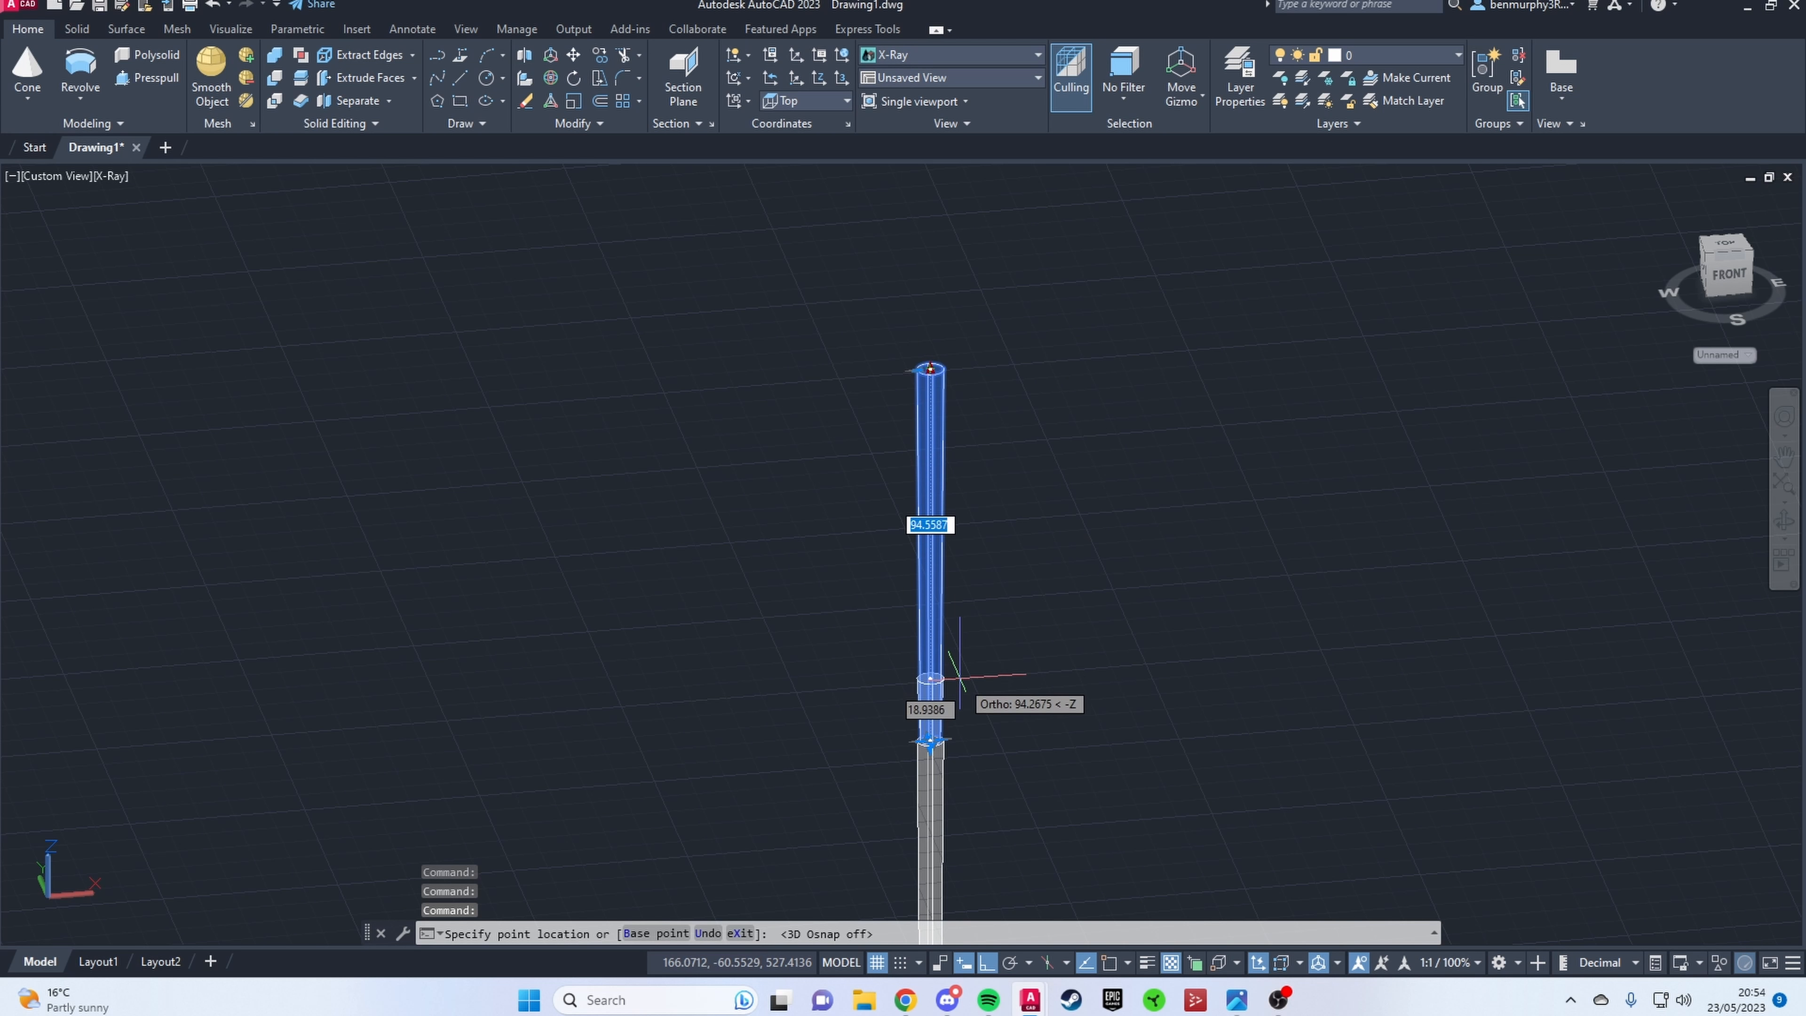
key(Escape)
Step: Flare the top radius of the short ring outward and reduce the ring's height
scroll(946, 704, up, 5)
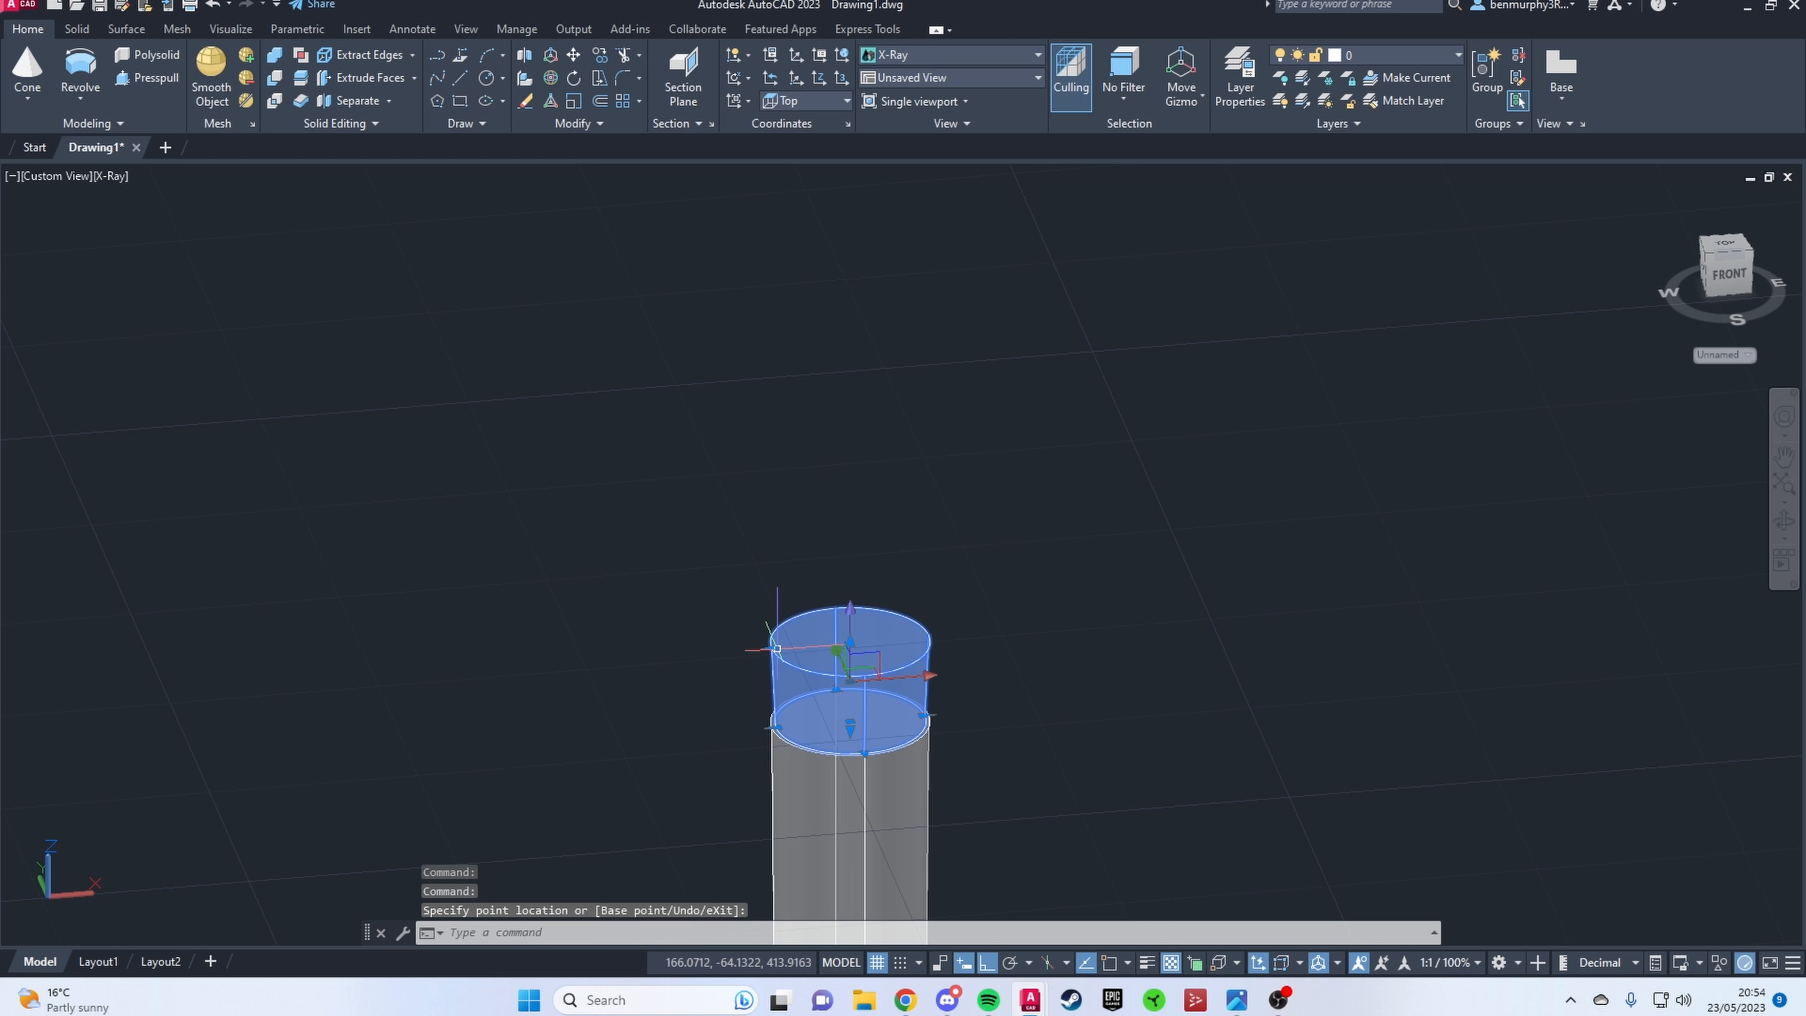
click(754, 655)
key(Escape)
shift+middle_drag(829, 669, 980, 704)
scroll(979, 706, down, 5)
scroll(953, 711, up, 5)
click(950, 711)
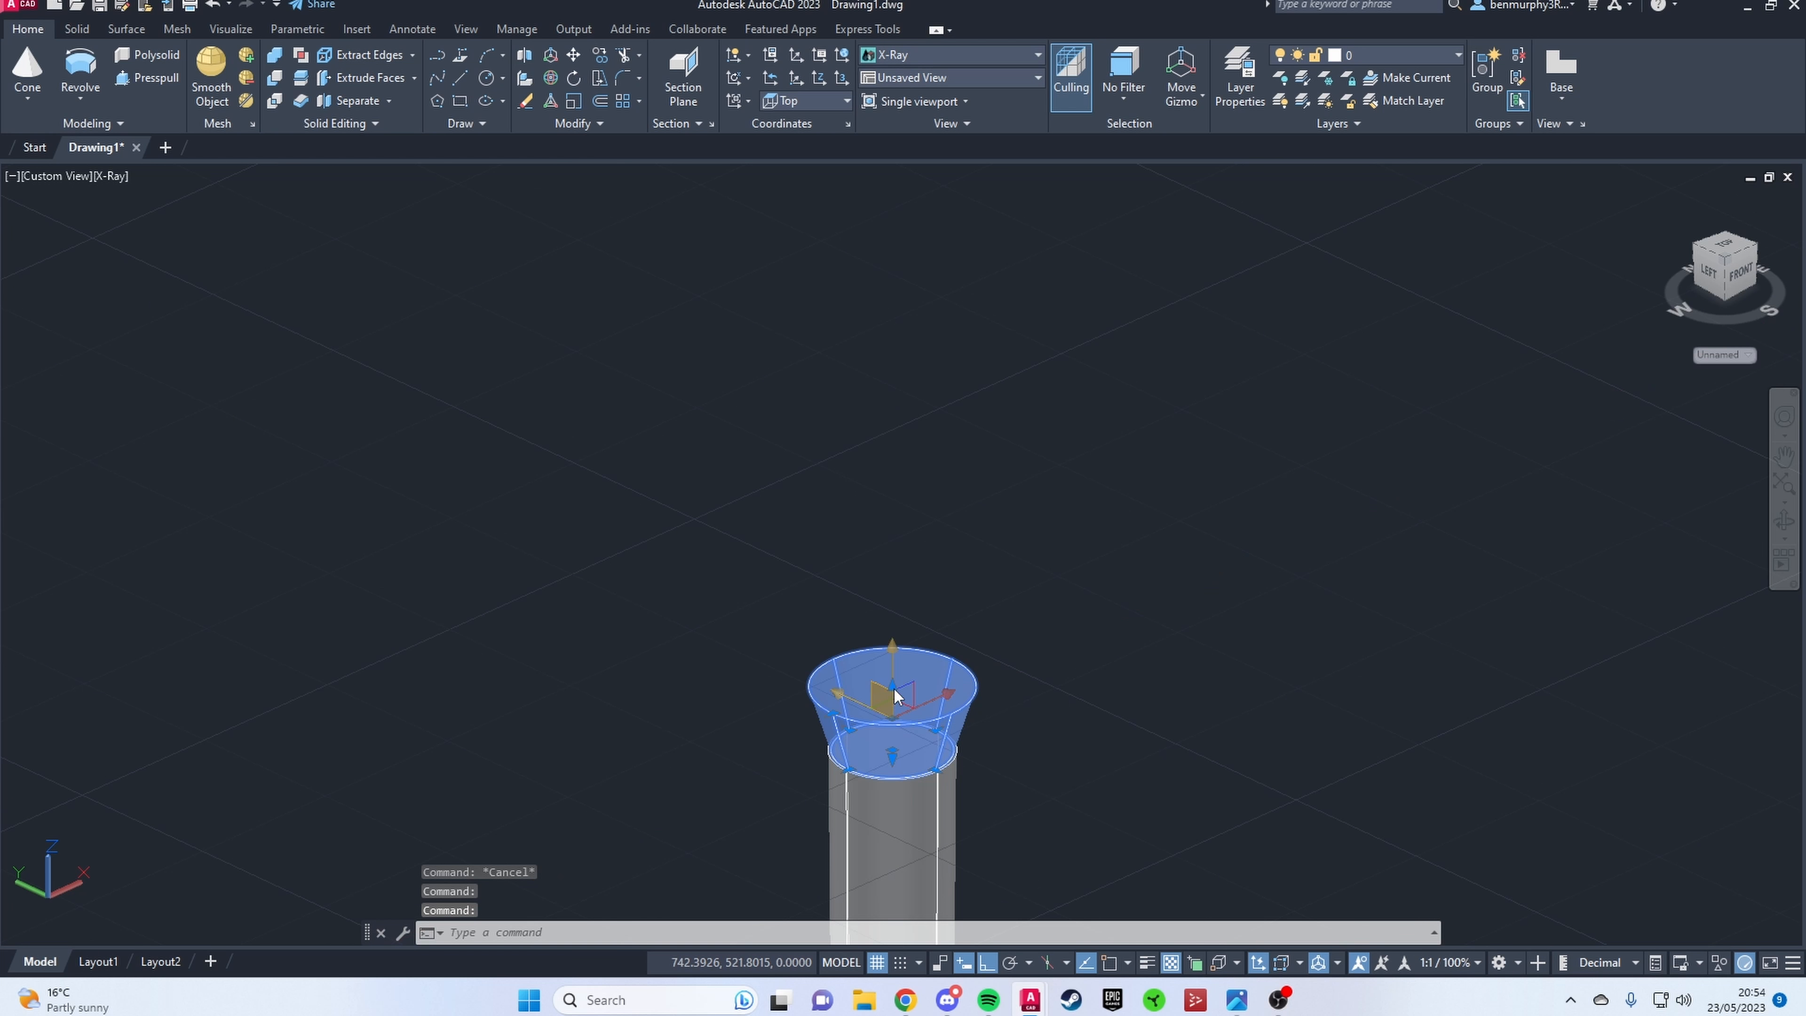
shift+middle_drag(960, 767, 864, 761)
scroll(952, 790, down, 4)
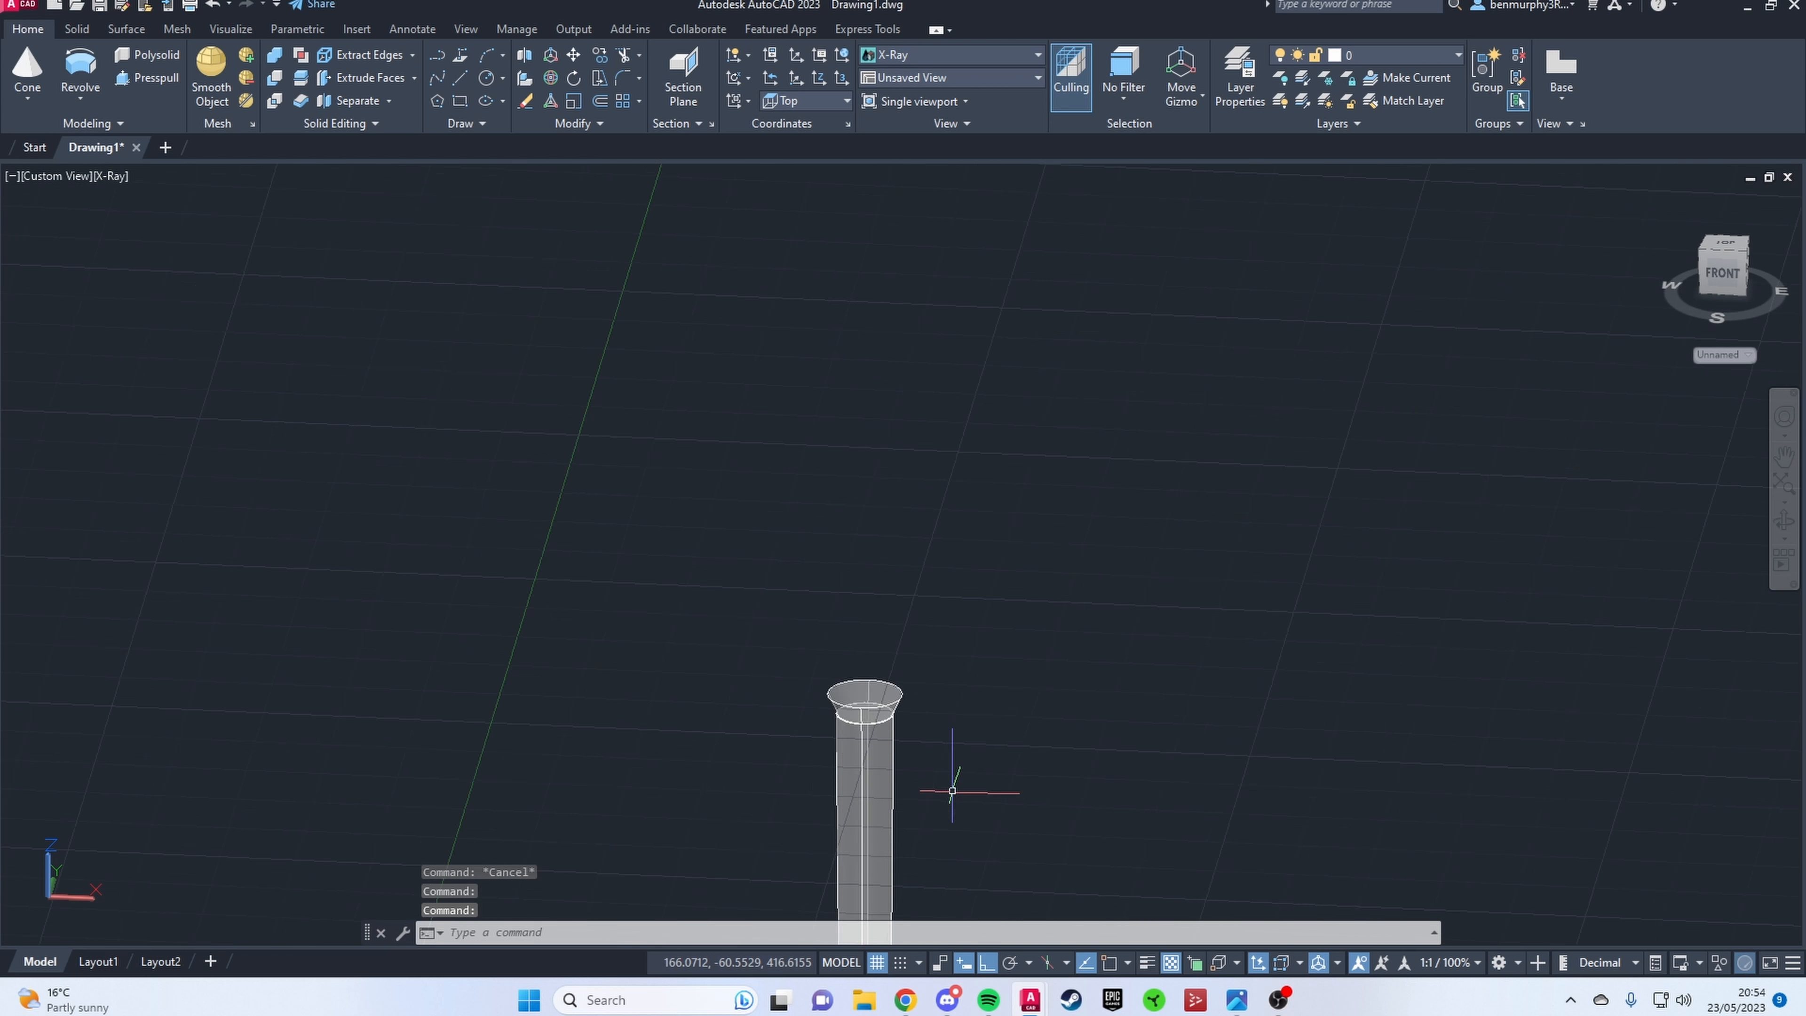
Step: Reduce the top radius of the flared ring slightly
scroll(876, 704, up, 7)
click(797, 672)
click(678, 652)
key(Escape)
scroll(1017, 759, down, 6)
Step: Copy the long stem segment below the flared ring and place the copy on the ring's top centre using 3D object snap
shift+middle_drag(1022, 758, 978, 664)
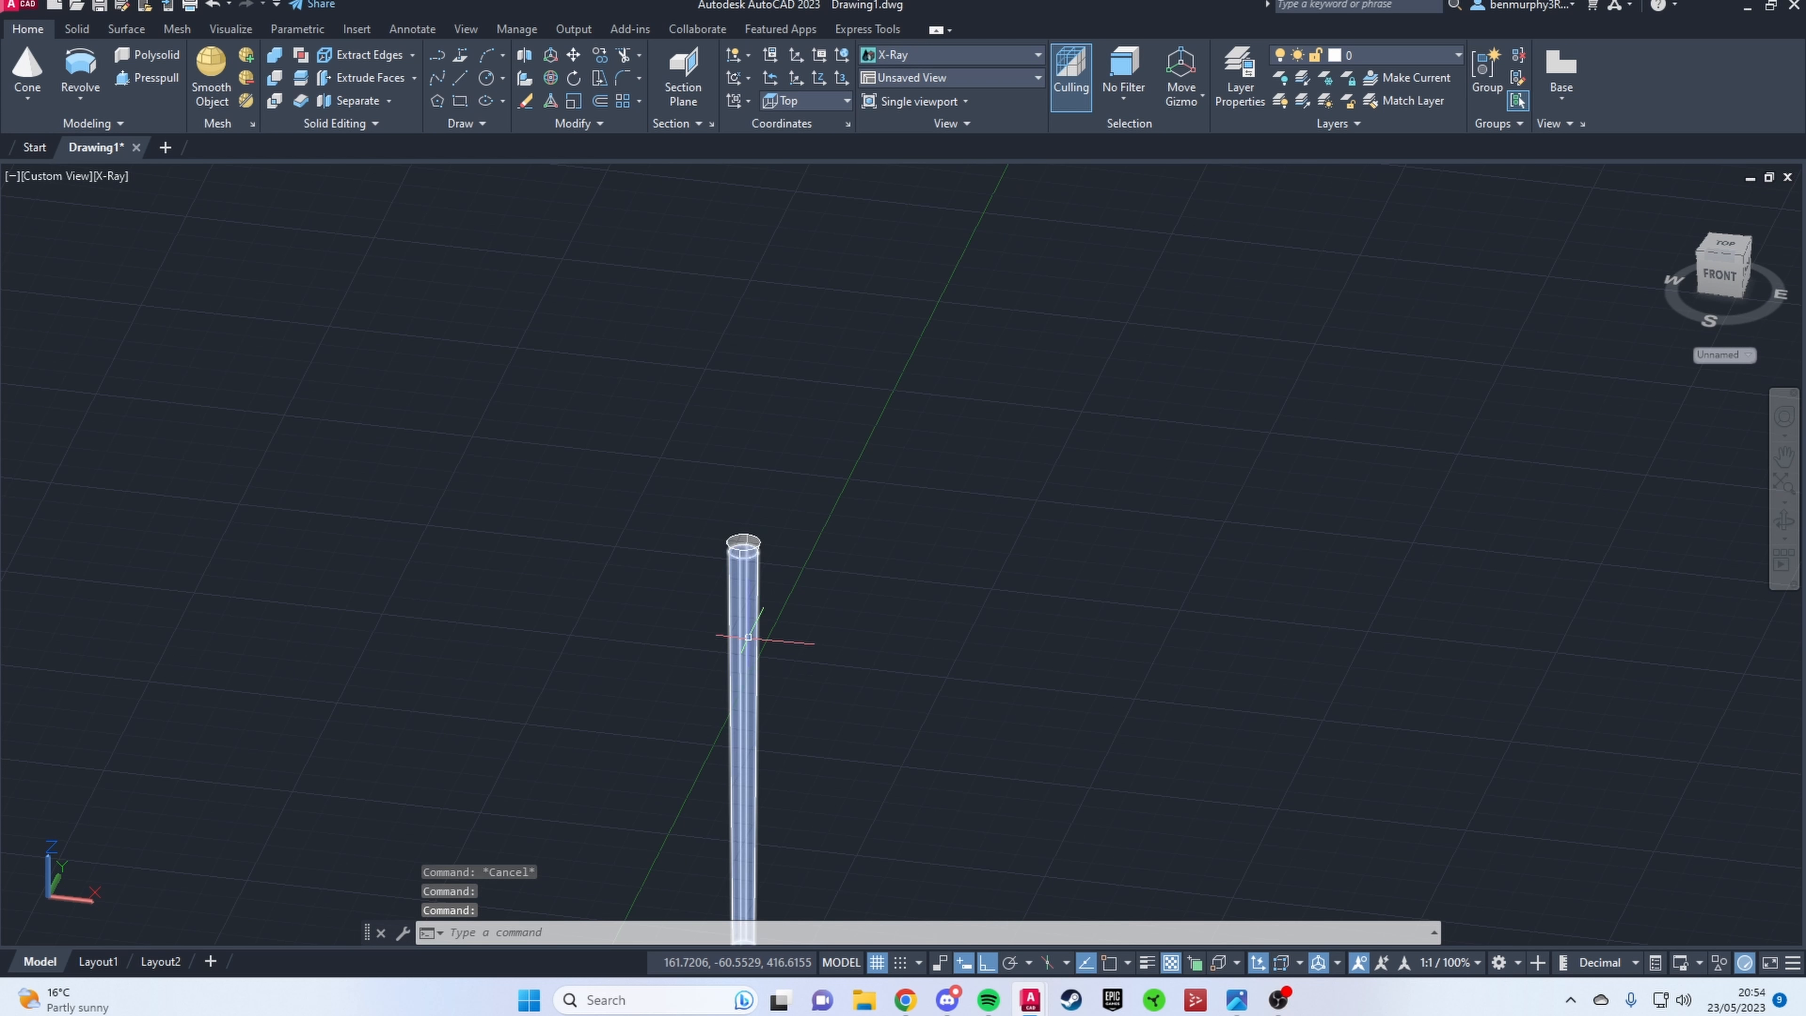
text(co)
key(Return)
mouse_move(754, 726)
middle_down()
mouse_move(670, 229)
mouse_move(757, 718)
middle_up()
click(1215, 963)
scroll(653, 446, up, 3)
click(665, 453)
click(731, 363)
key(Escape)
scroll(736, 364, up, 3)
Step: Match the copied segment's base radius to the flared ring and shorten it into the upper half of the stem node
click(748, 356)
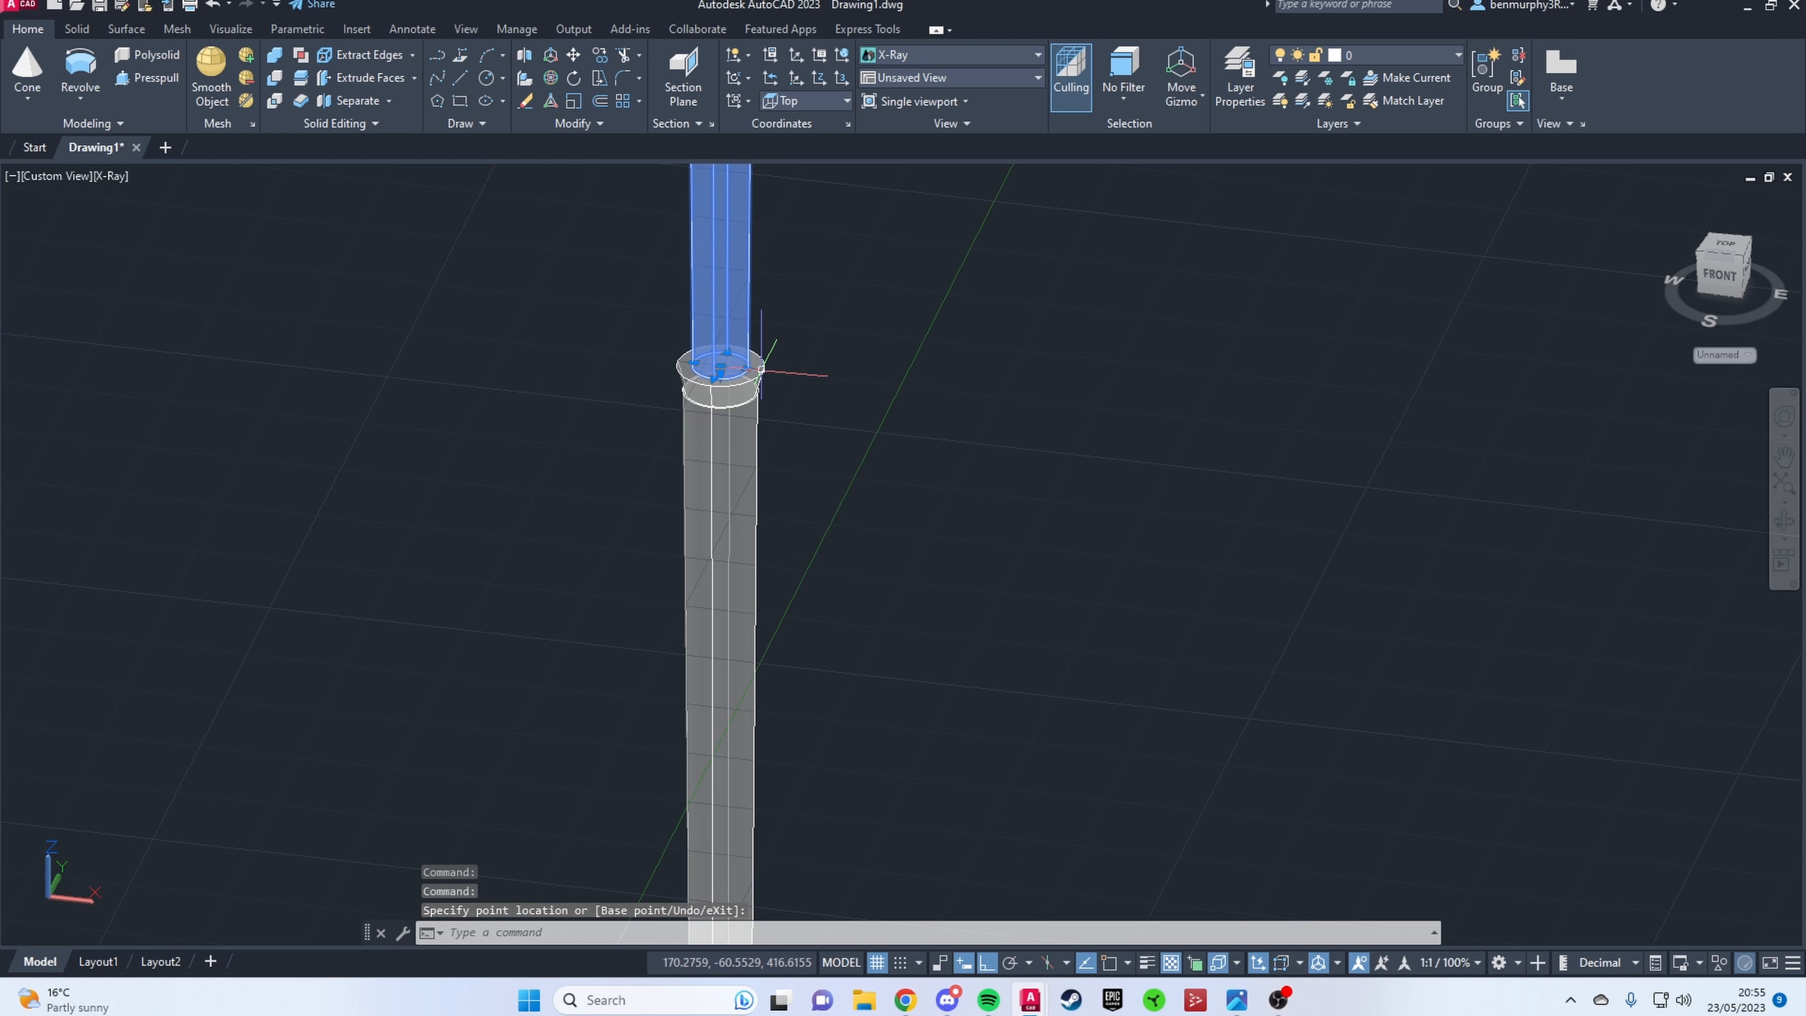
key(Escape)
key(F4)
scroll(754, 362, up, 3)
scroll(777, 400, down, 5)
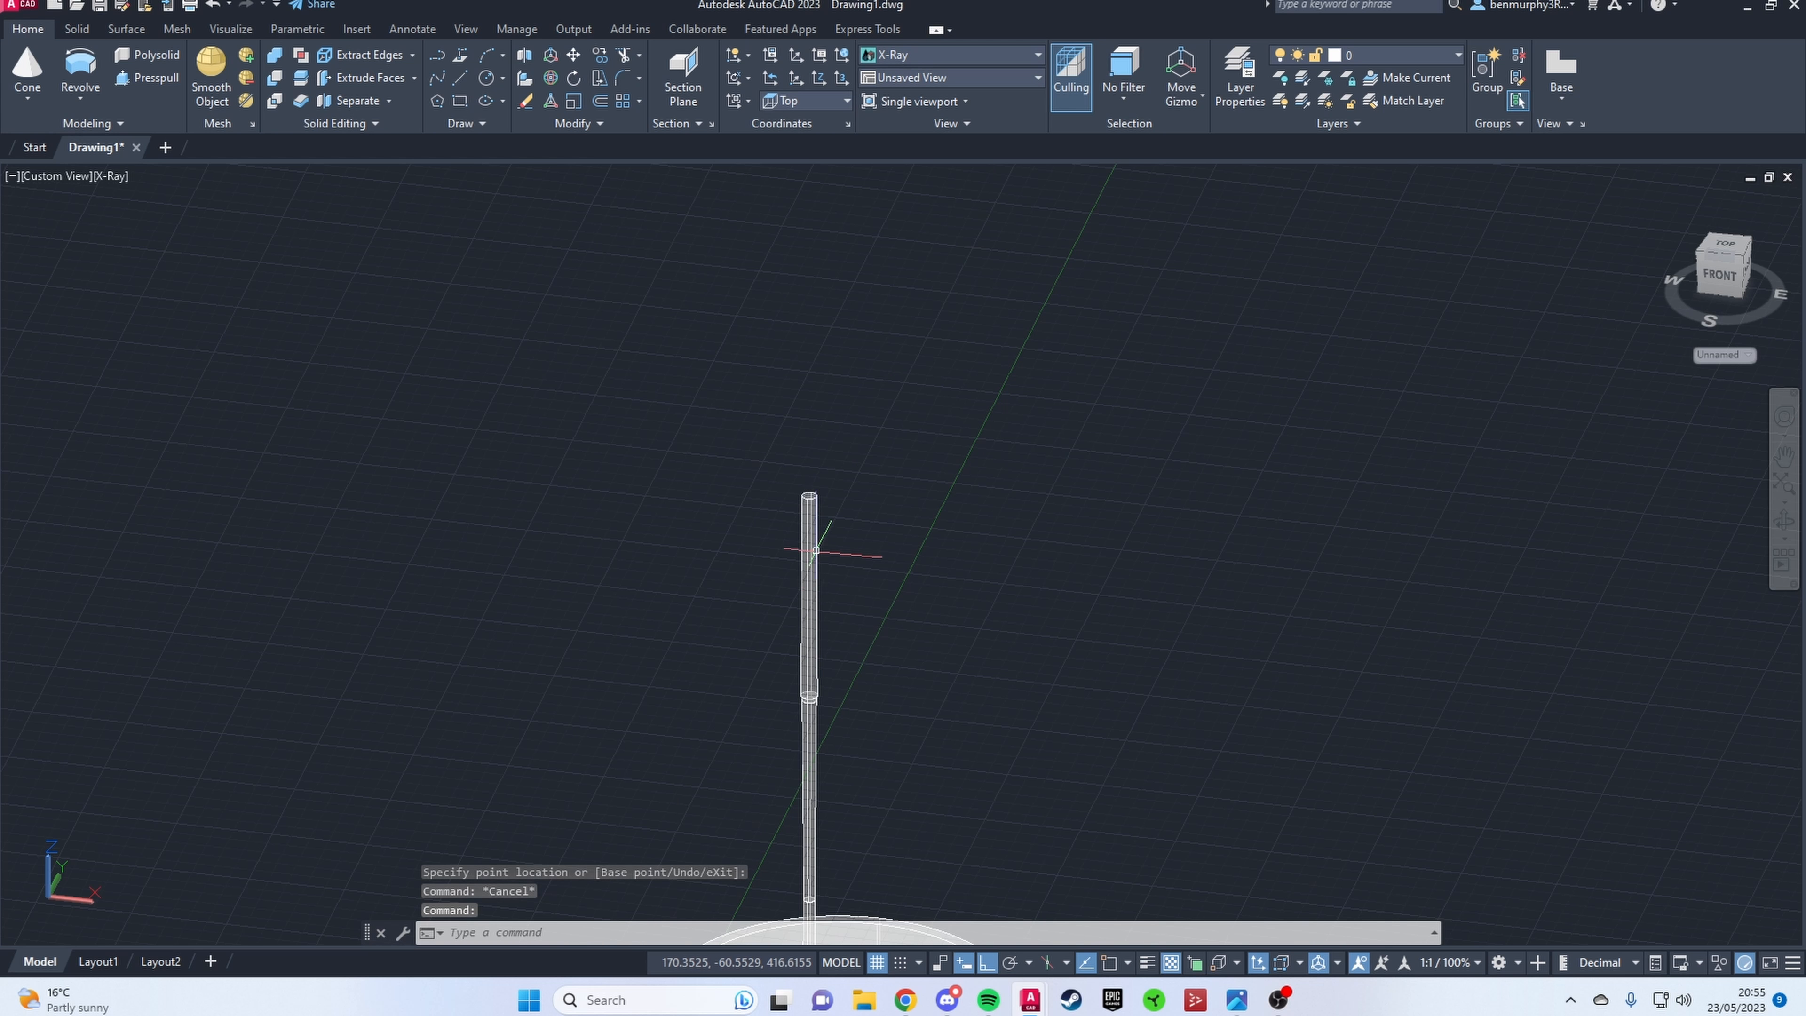
scroll(796, 640, up, 8)
key(Escape)
scroll(788, 610, down, 5)
shift+middle_drag(790, 619, 839, 605)
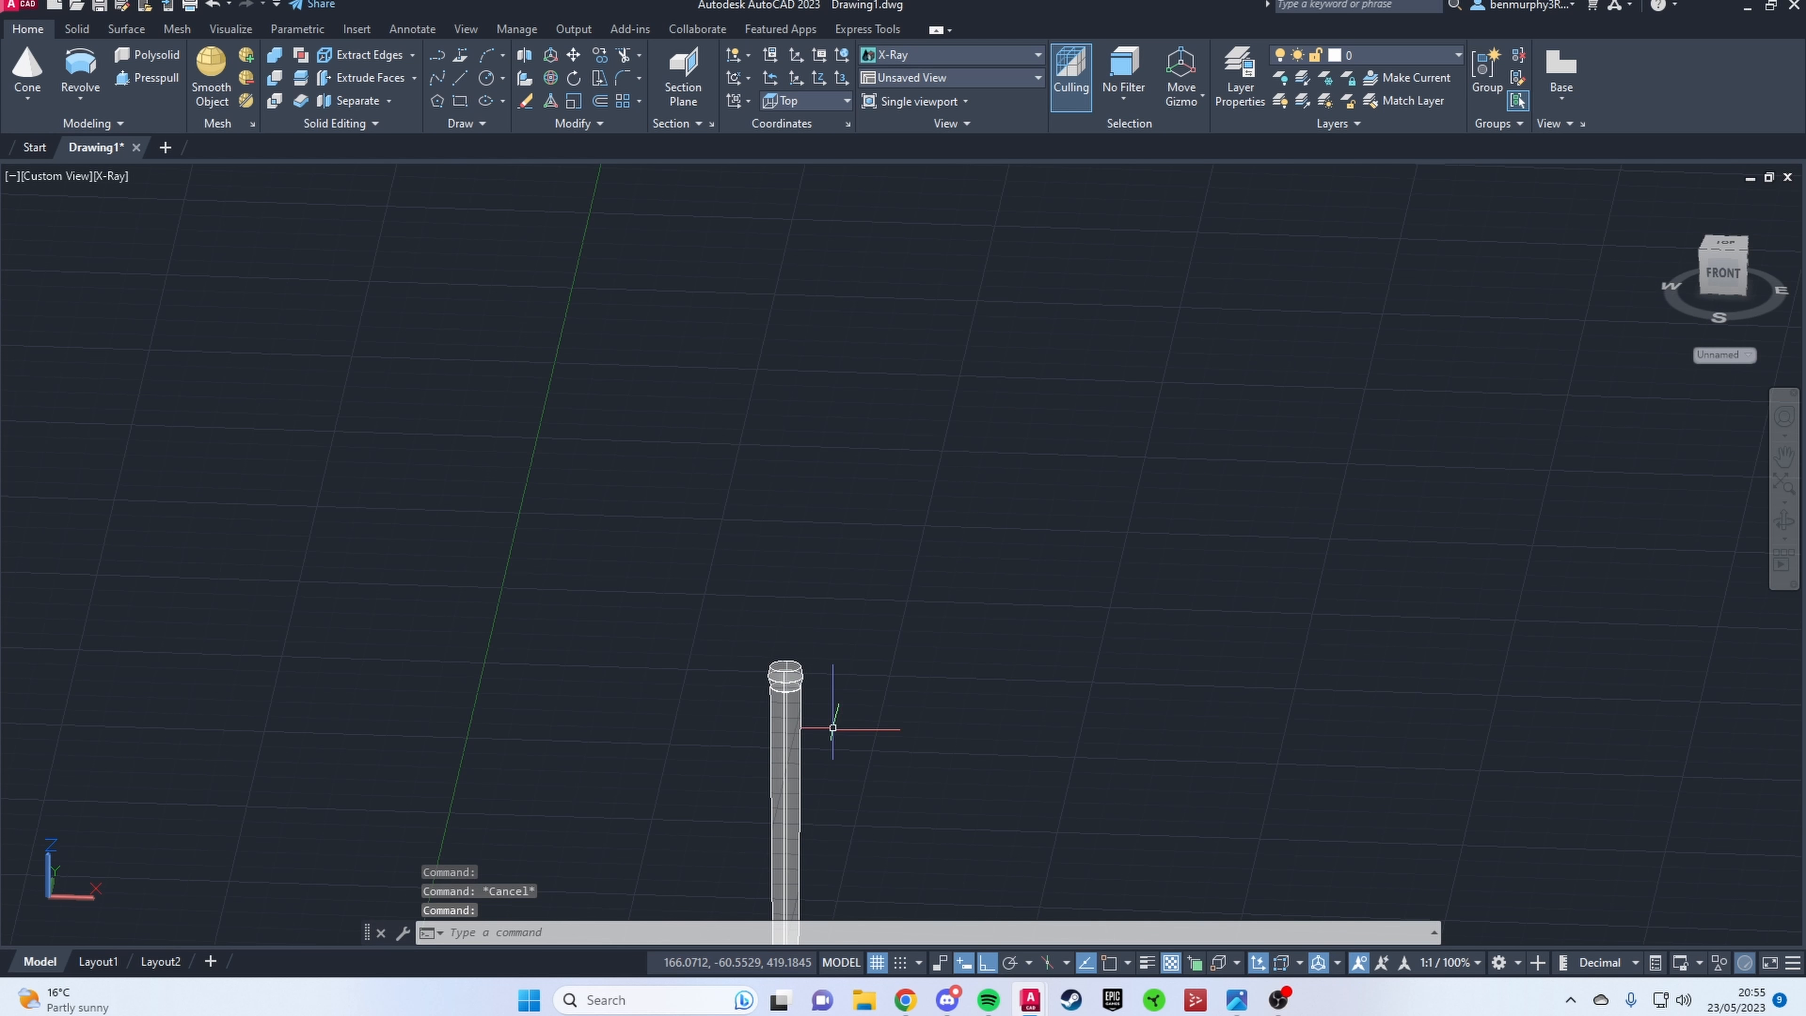
Step: Adjust the top radius of the node's upper half to the stem's width and increase its height
scroll(794, 679, up, 5)
click(763, 633)
scroll(764, 629, up, 8)
click(751, 637)
scroll(770, 551, down, 7)
click(766, 518)
key(Escape)
scroll(782, 569, down, 10)
Step: Copy the long stem segment below the node from its base centre and stack it on the node using 3D object snap
shift+middle_drag(818, 665, 859, 669)
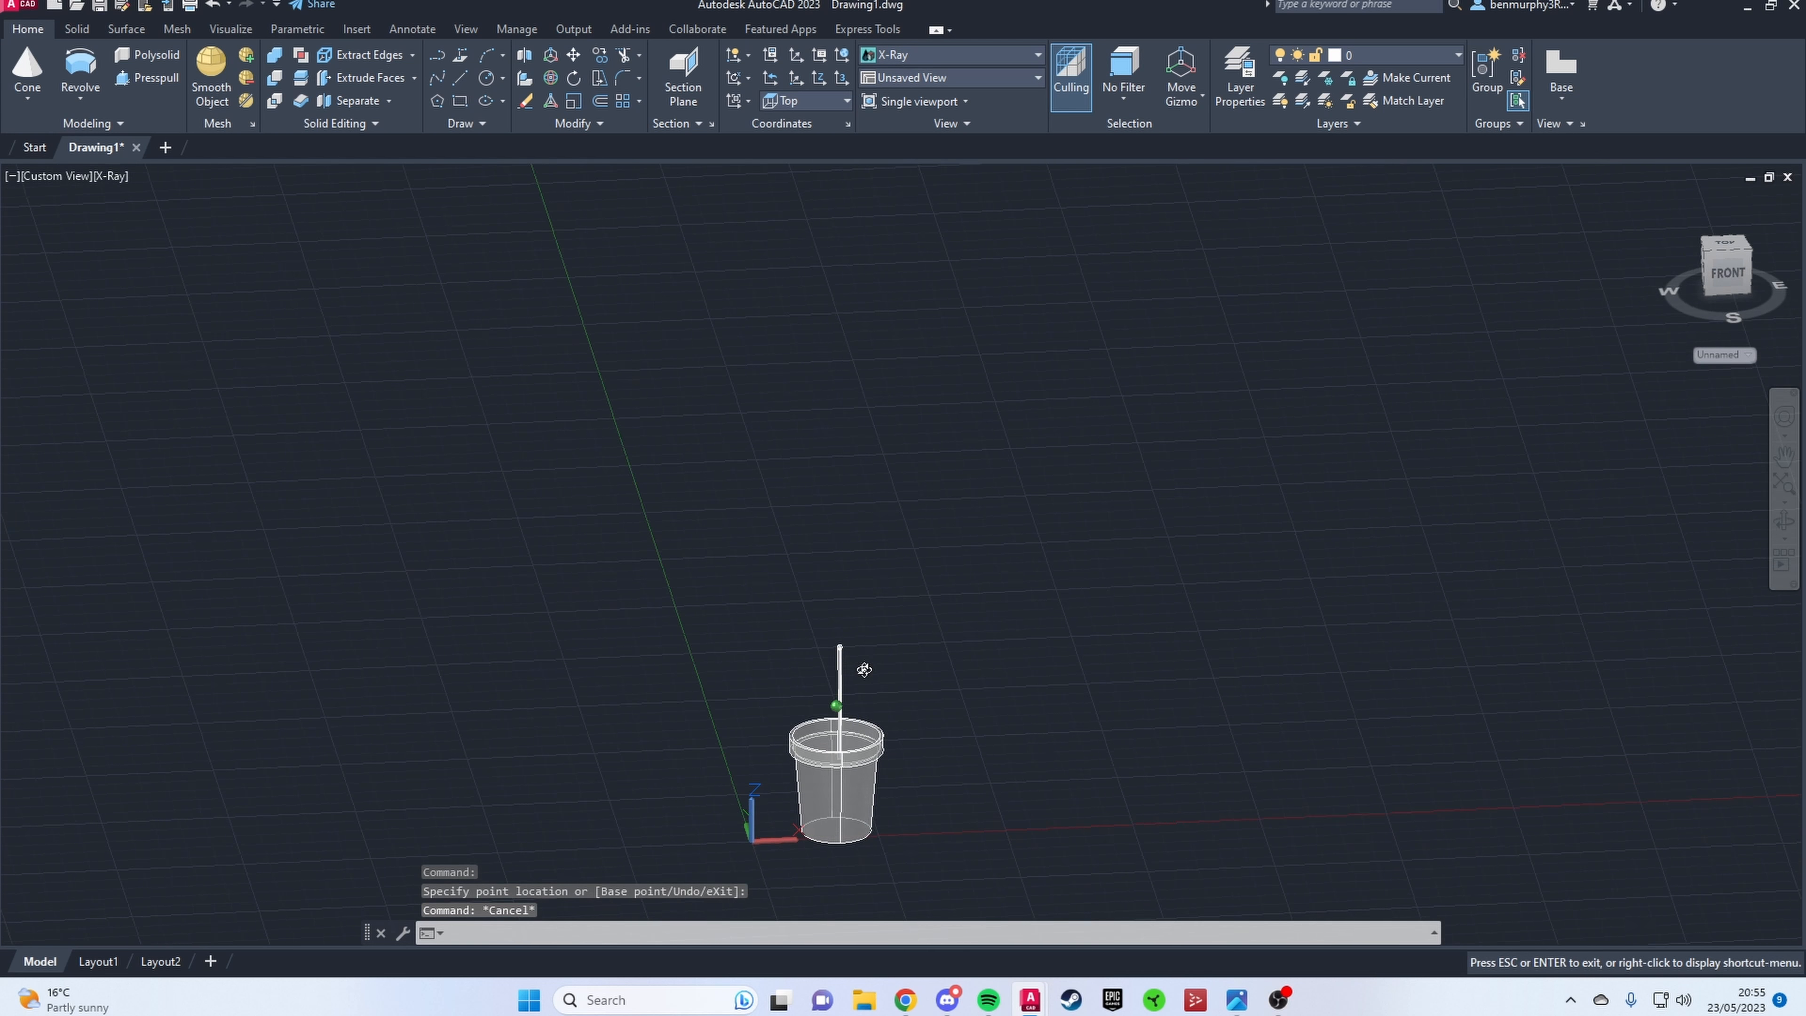
scroll(871, 683, up, 8)
click(877, 633)
key(F4)
text(Copy)
key(Return)
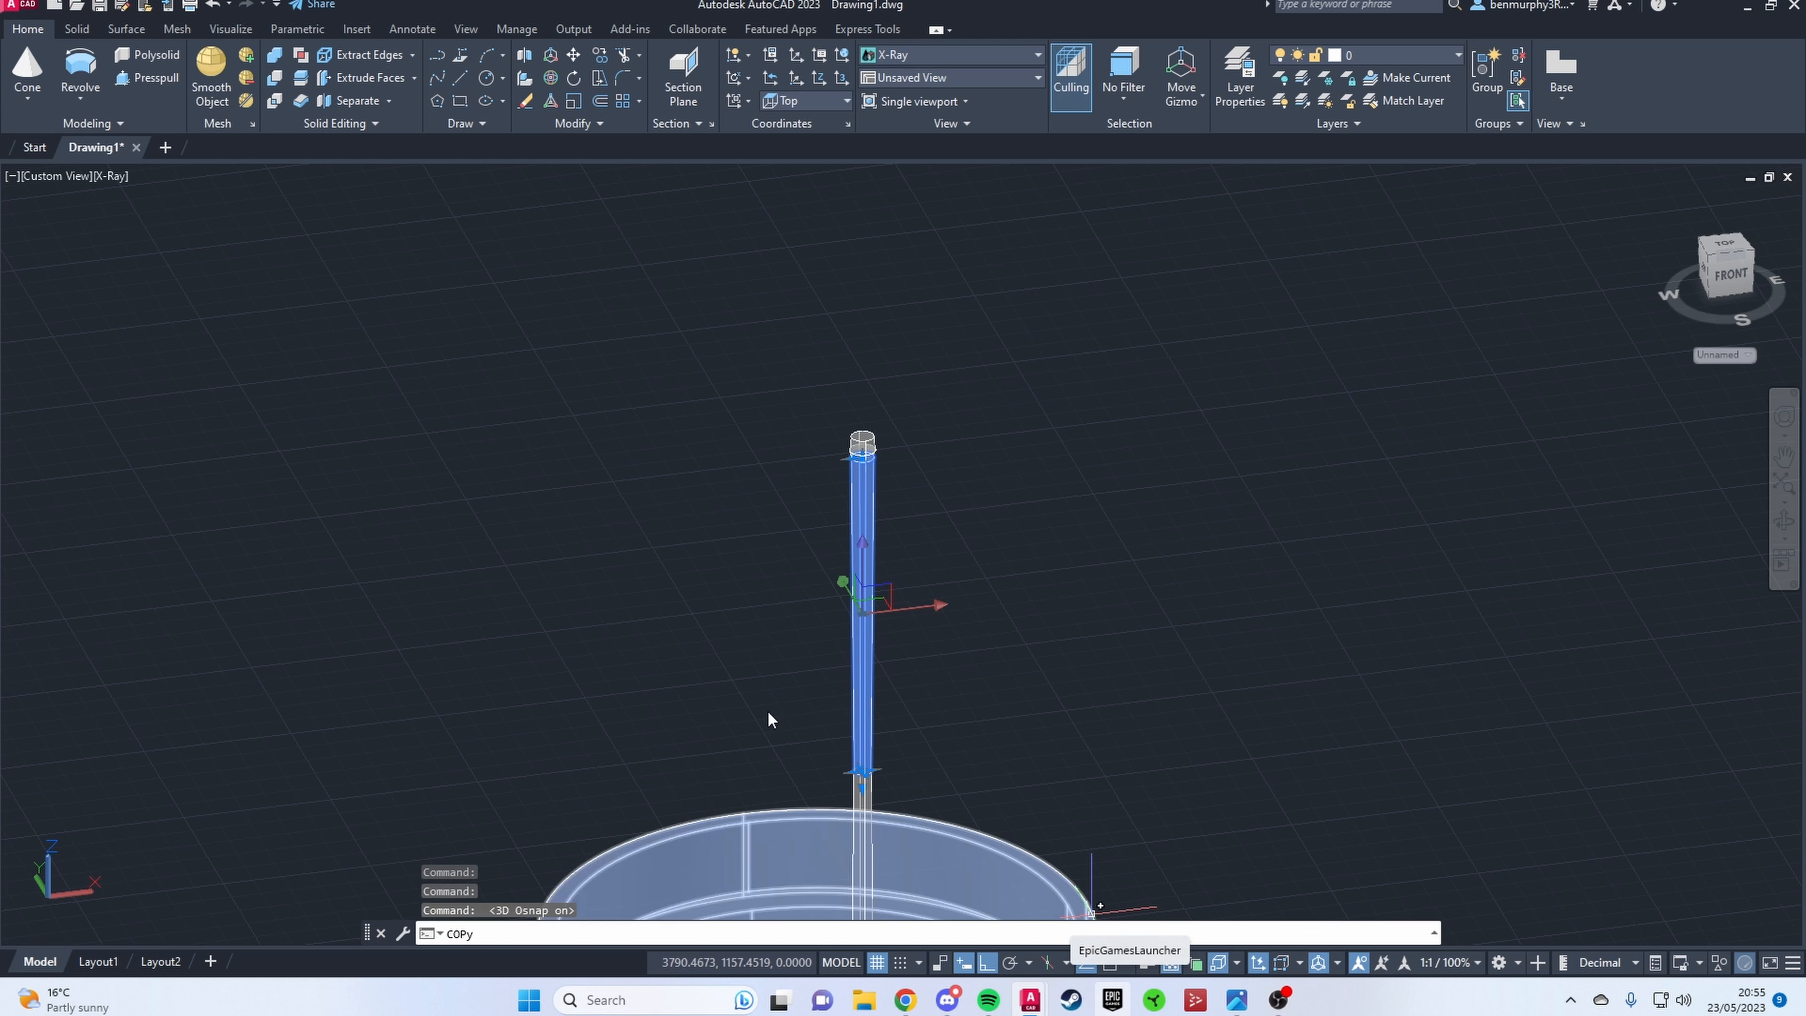
click(864, 770)
scroll(865, 450, up, 3)
click(860, 427)
key(Escape)
key(Escape)
Step: Turn off 3D object snap and widen the new segment's base radius to match the top of the node
scroll(845, 412, up, 5)
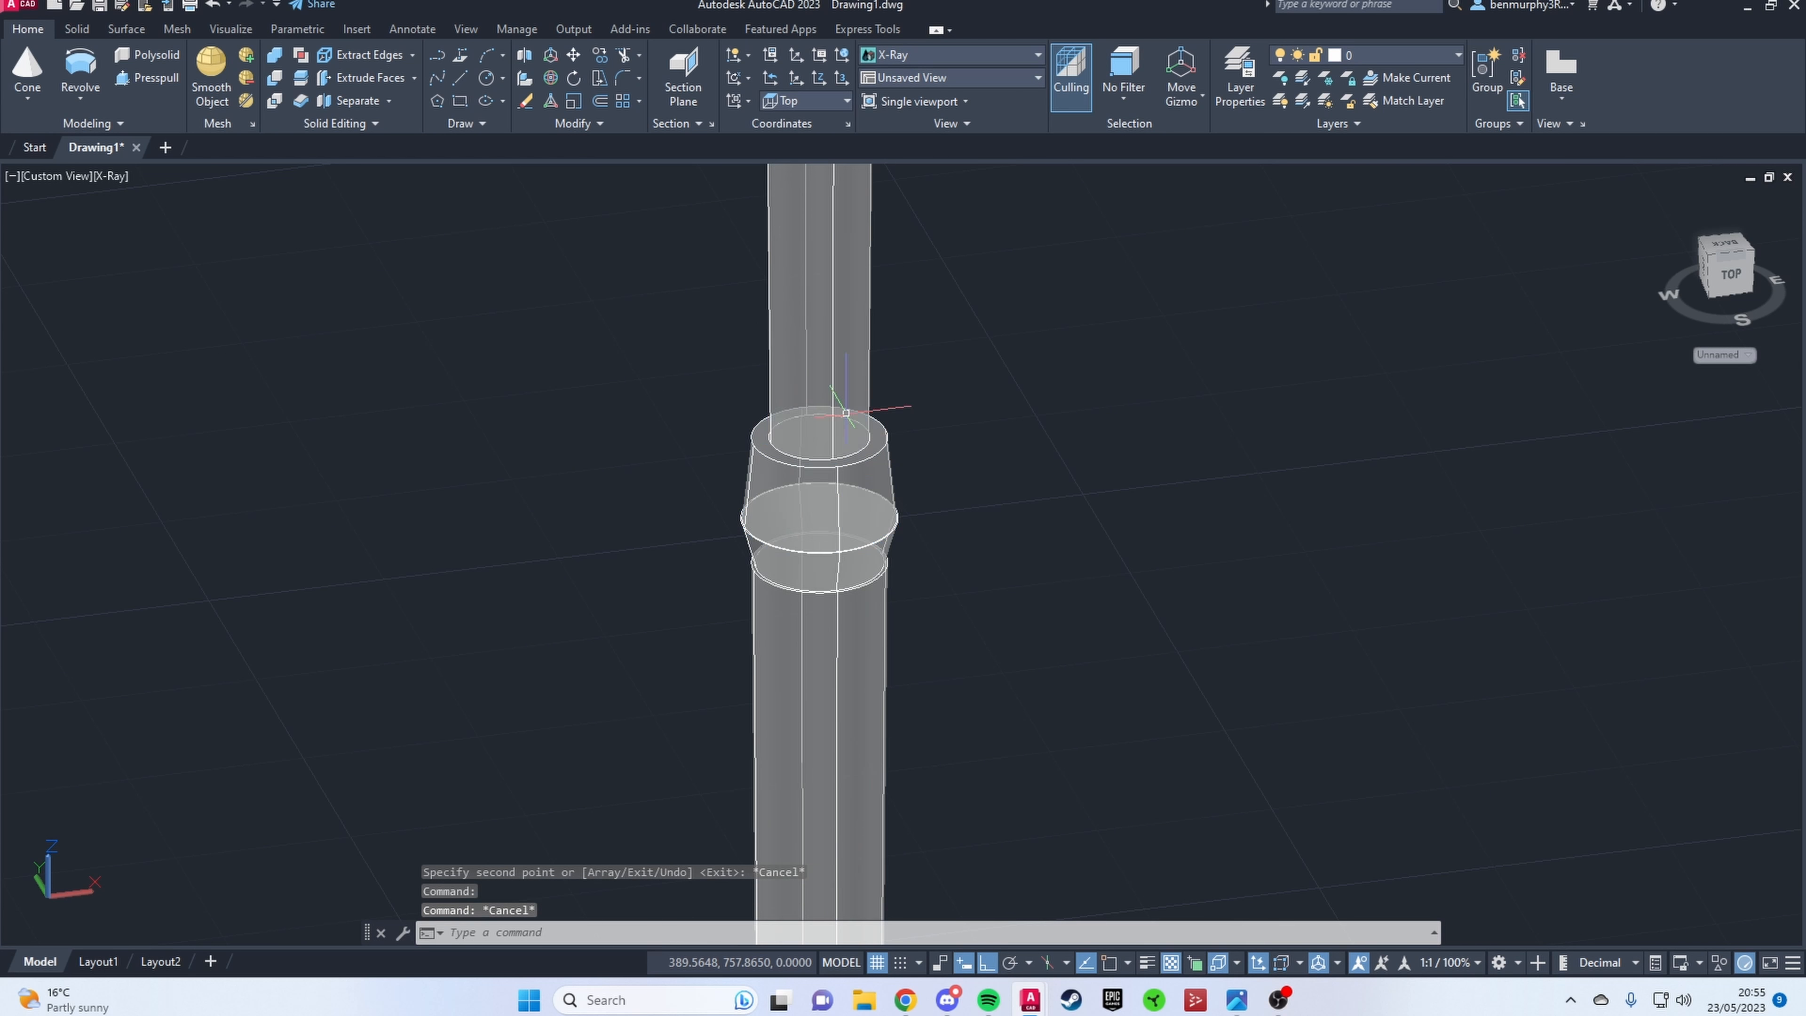
click(834, 461)
click(1219, 963)
scroll(866, 461, up, 2)
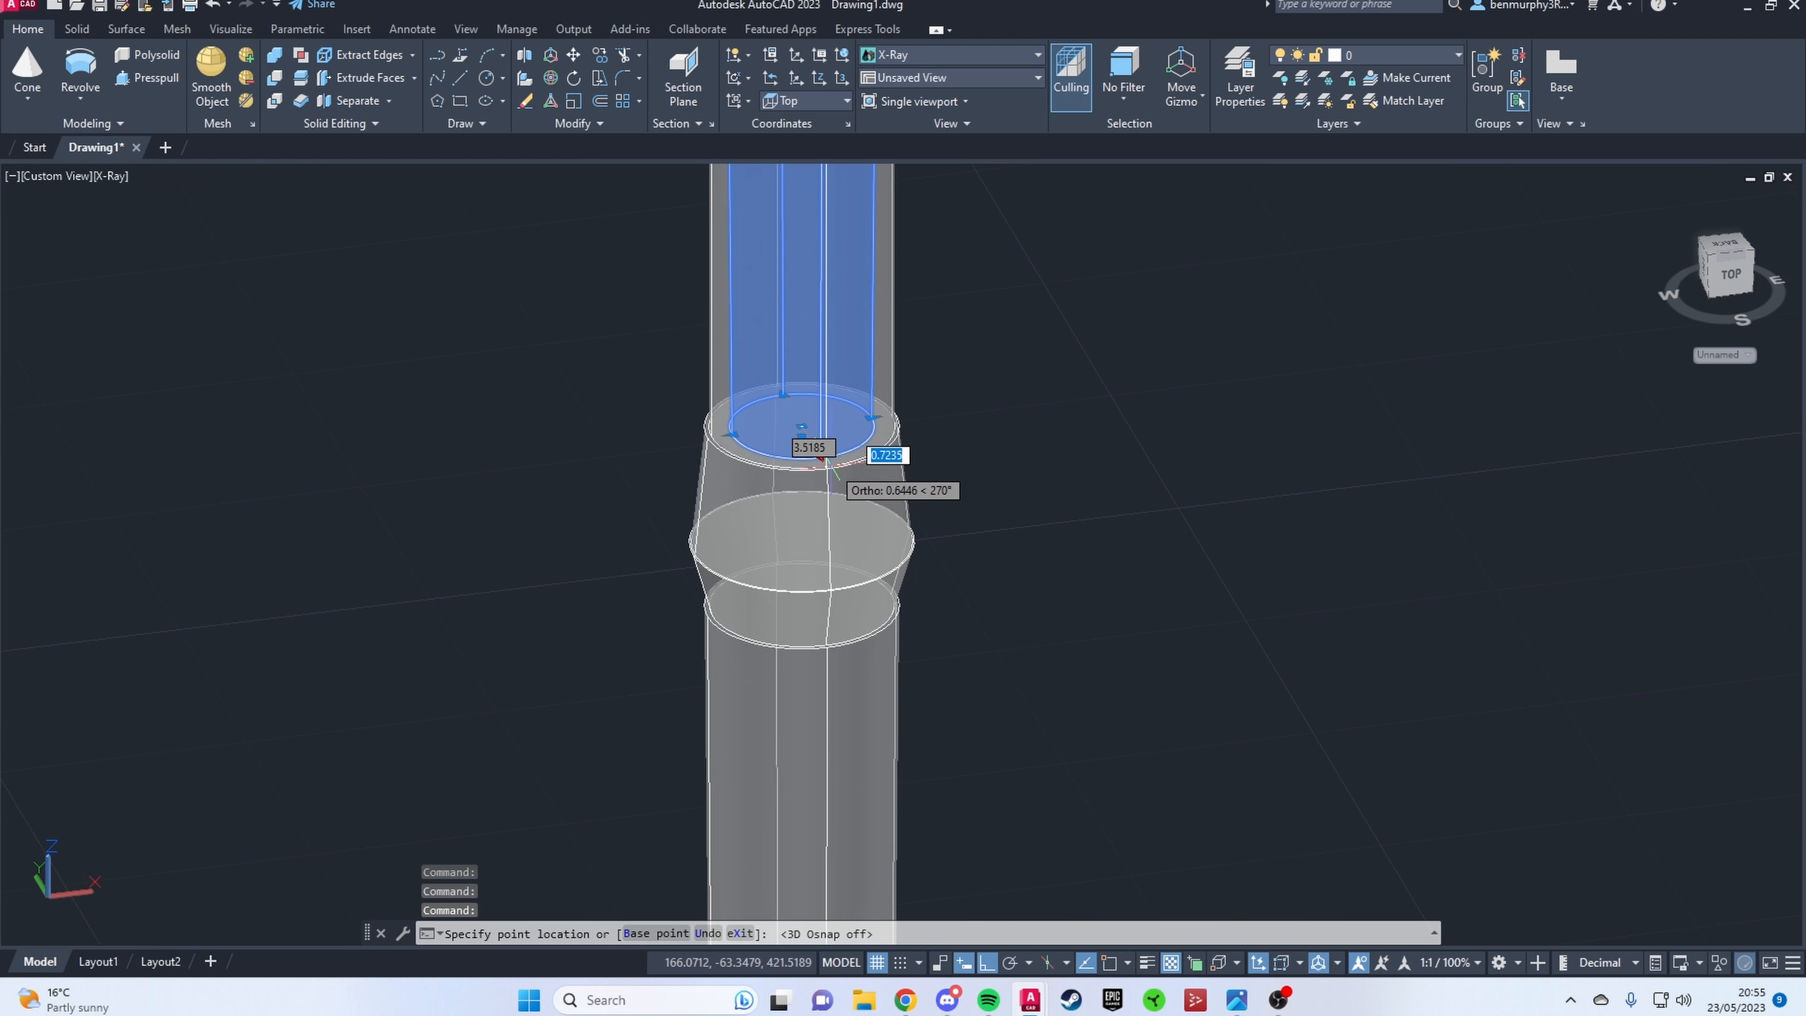
click(827, 468)
key(Escape)
scroll(910, 498, down, 10)
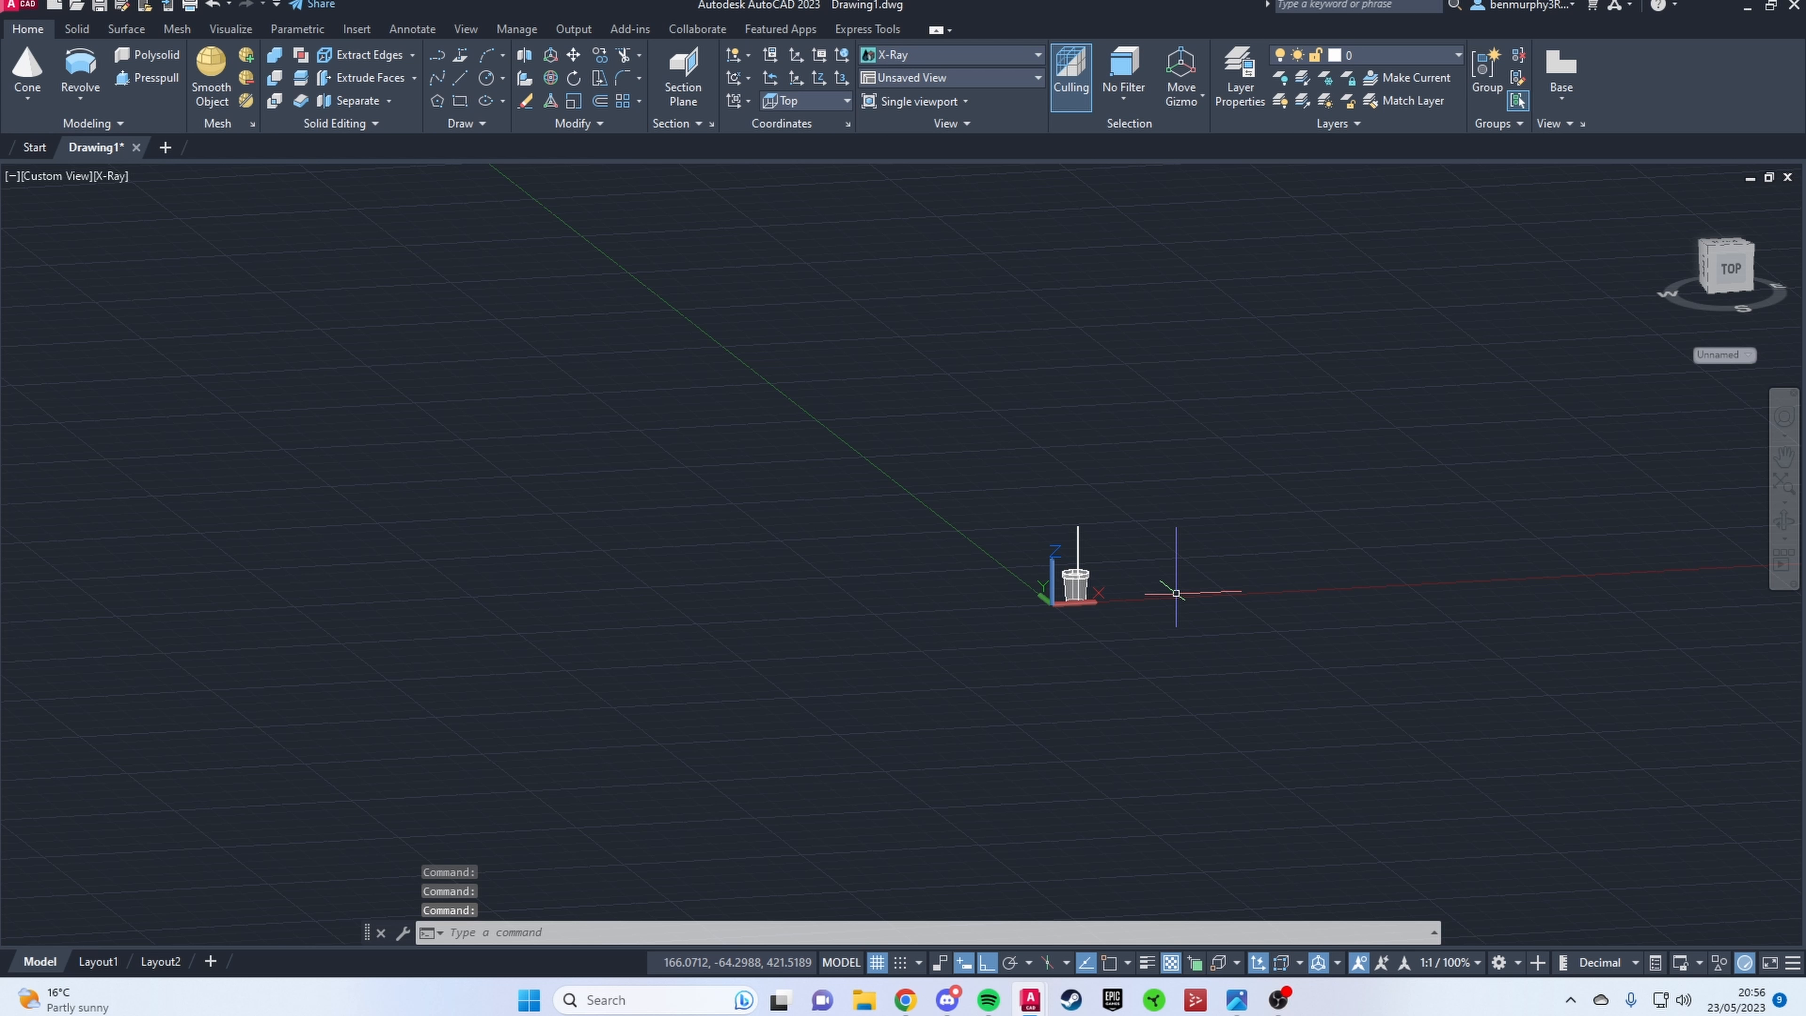
scroll(1010, 541, up, 5)
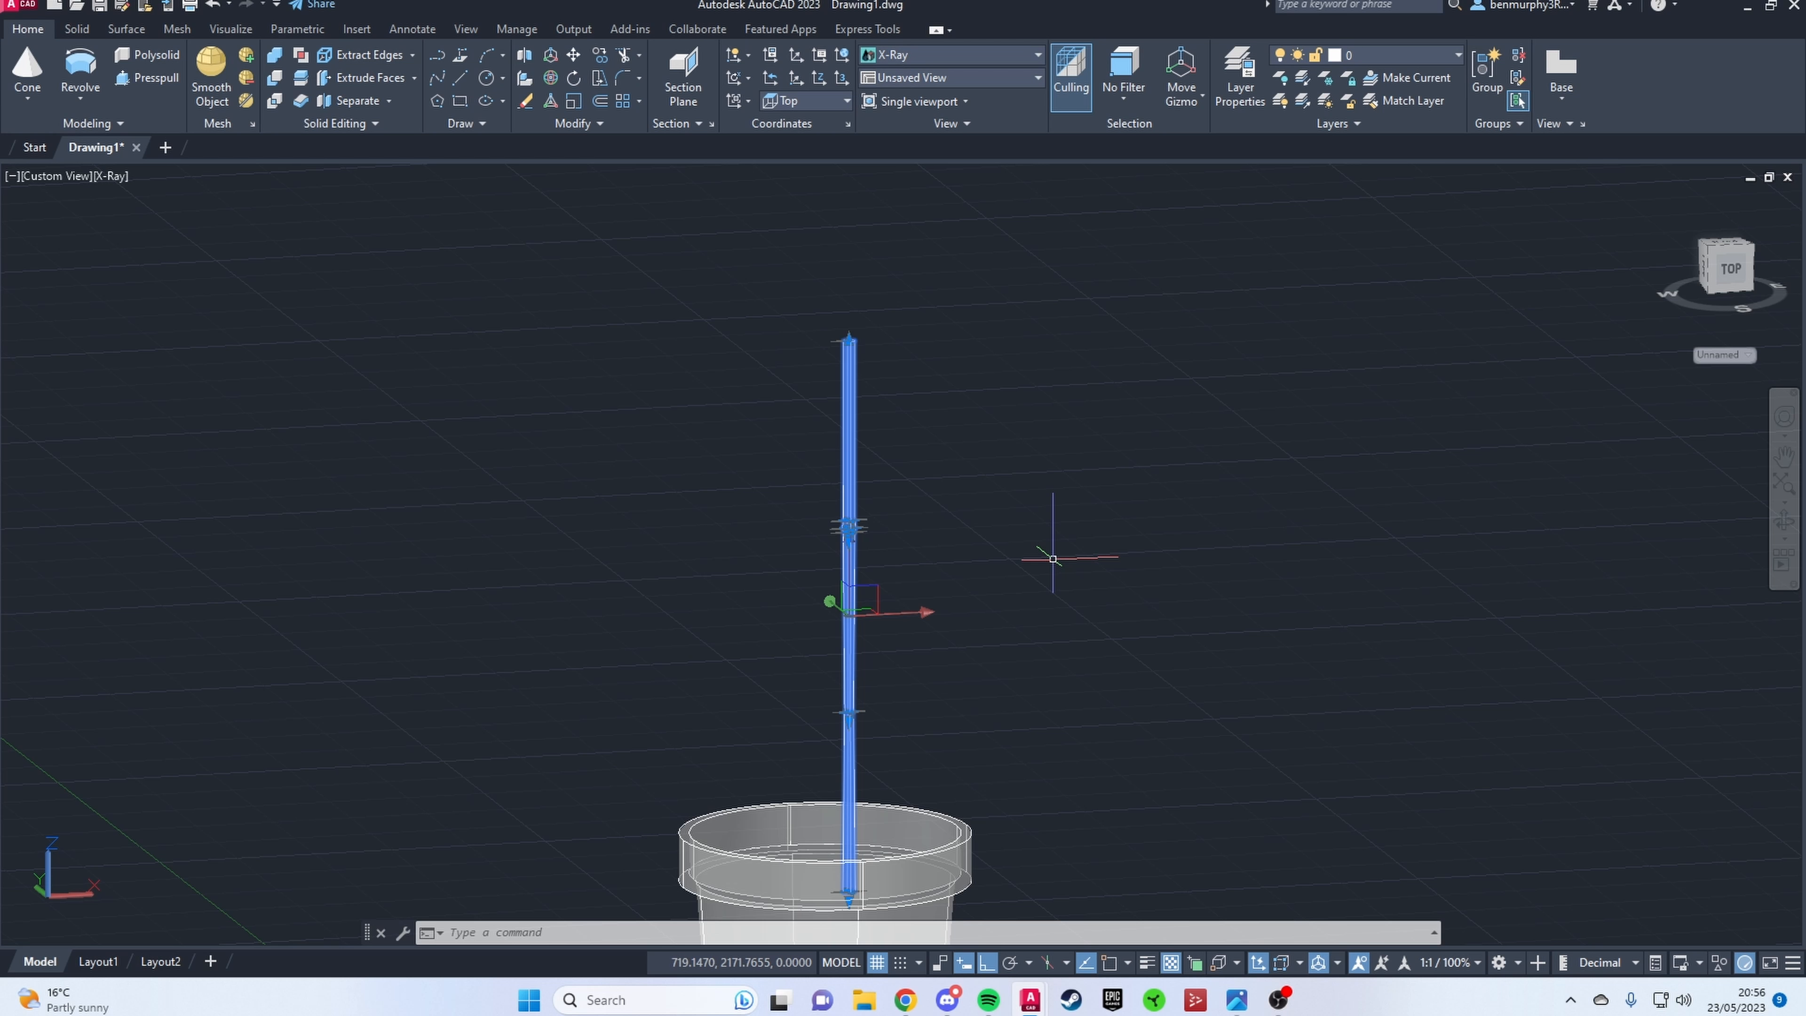
scroll(1208, 598, down, 5)
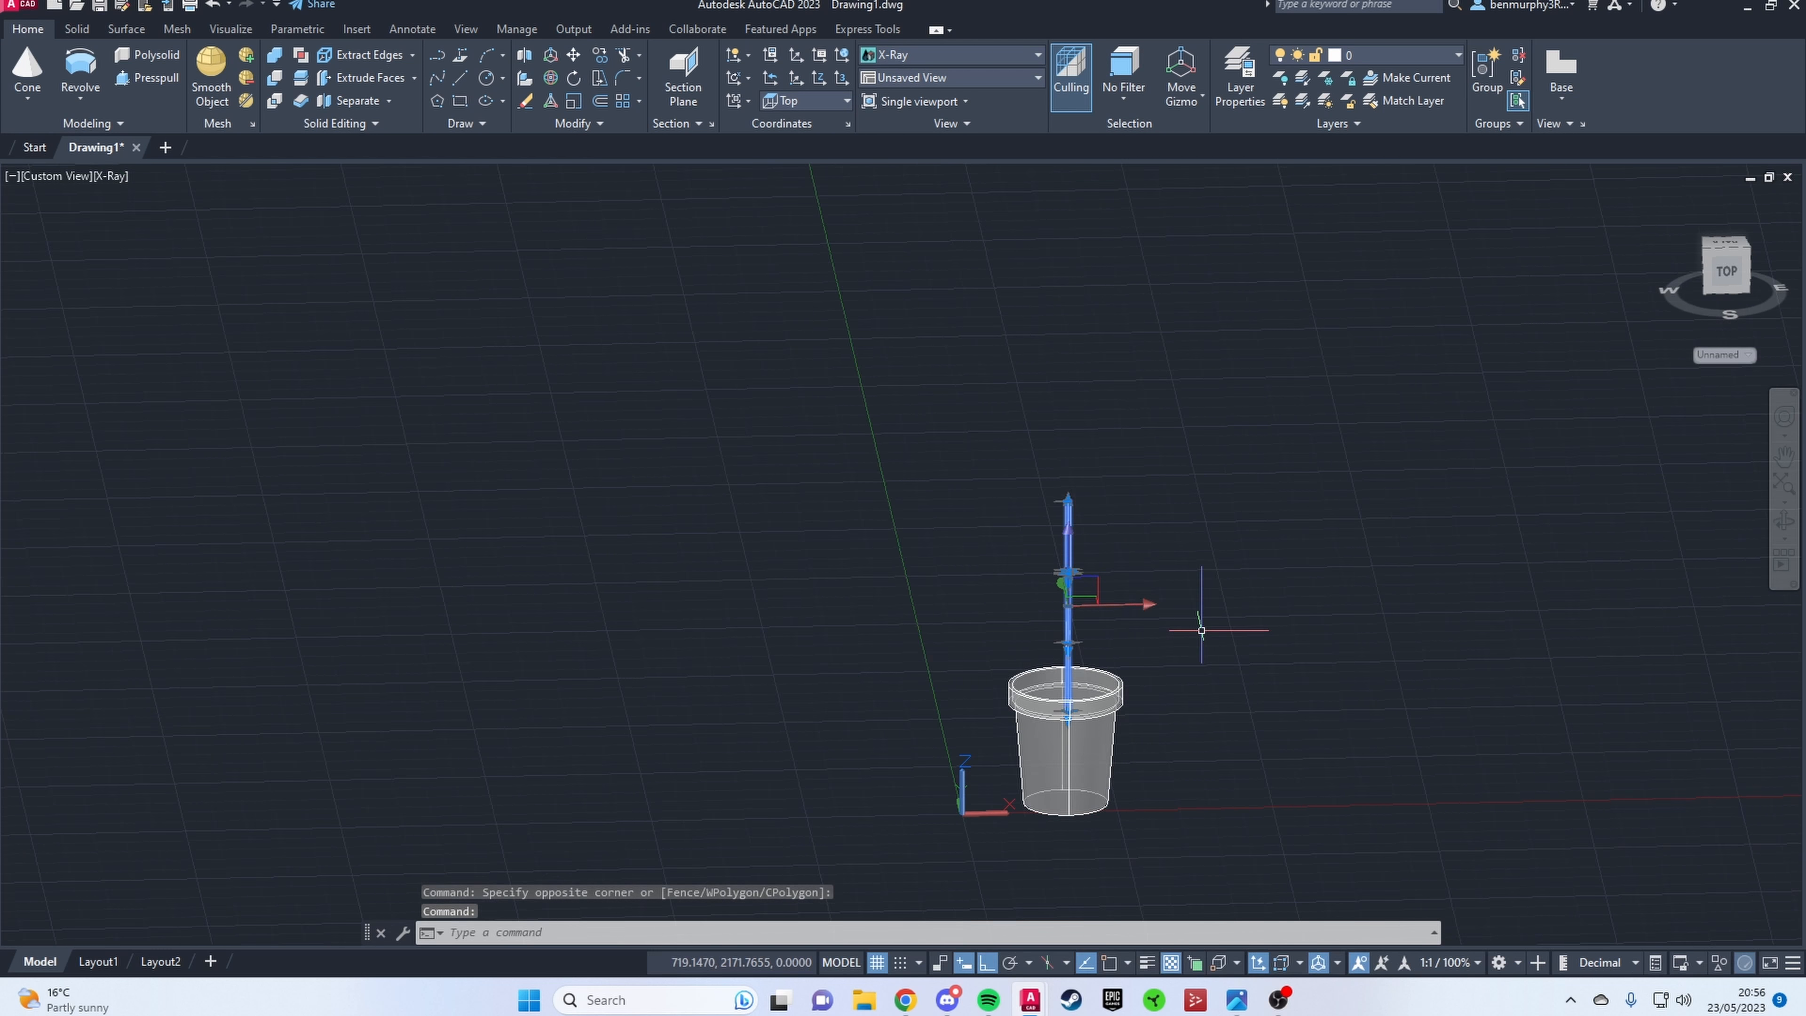
key(Escape)
scroll(1018, 864, up, 8)
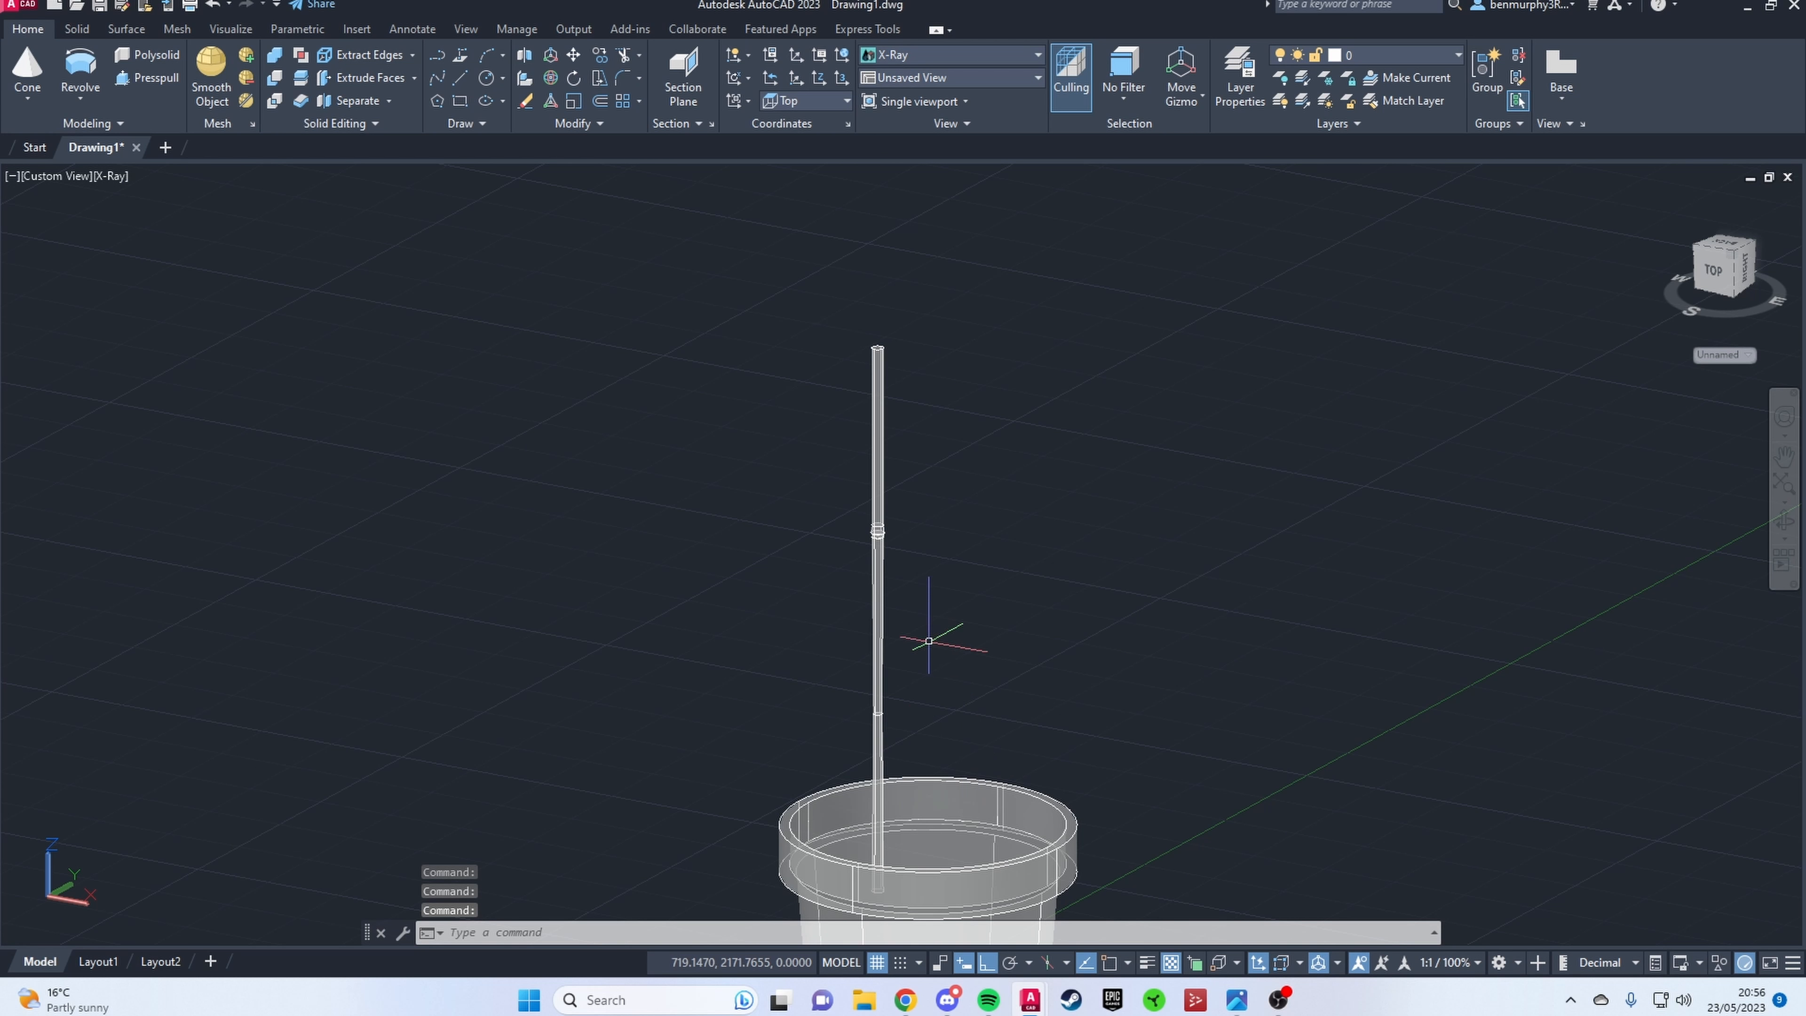
click(884, 521)
key(Escape)
Step: Copy the two-piece stem node from its base centre to the top of the stem using 3D object snap
scroll(882, 541, up, 4)
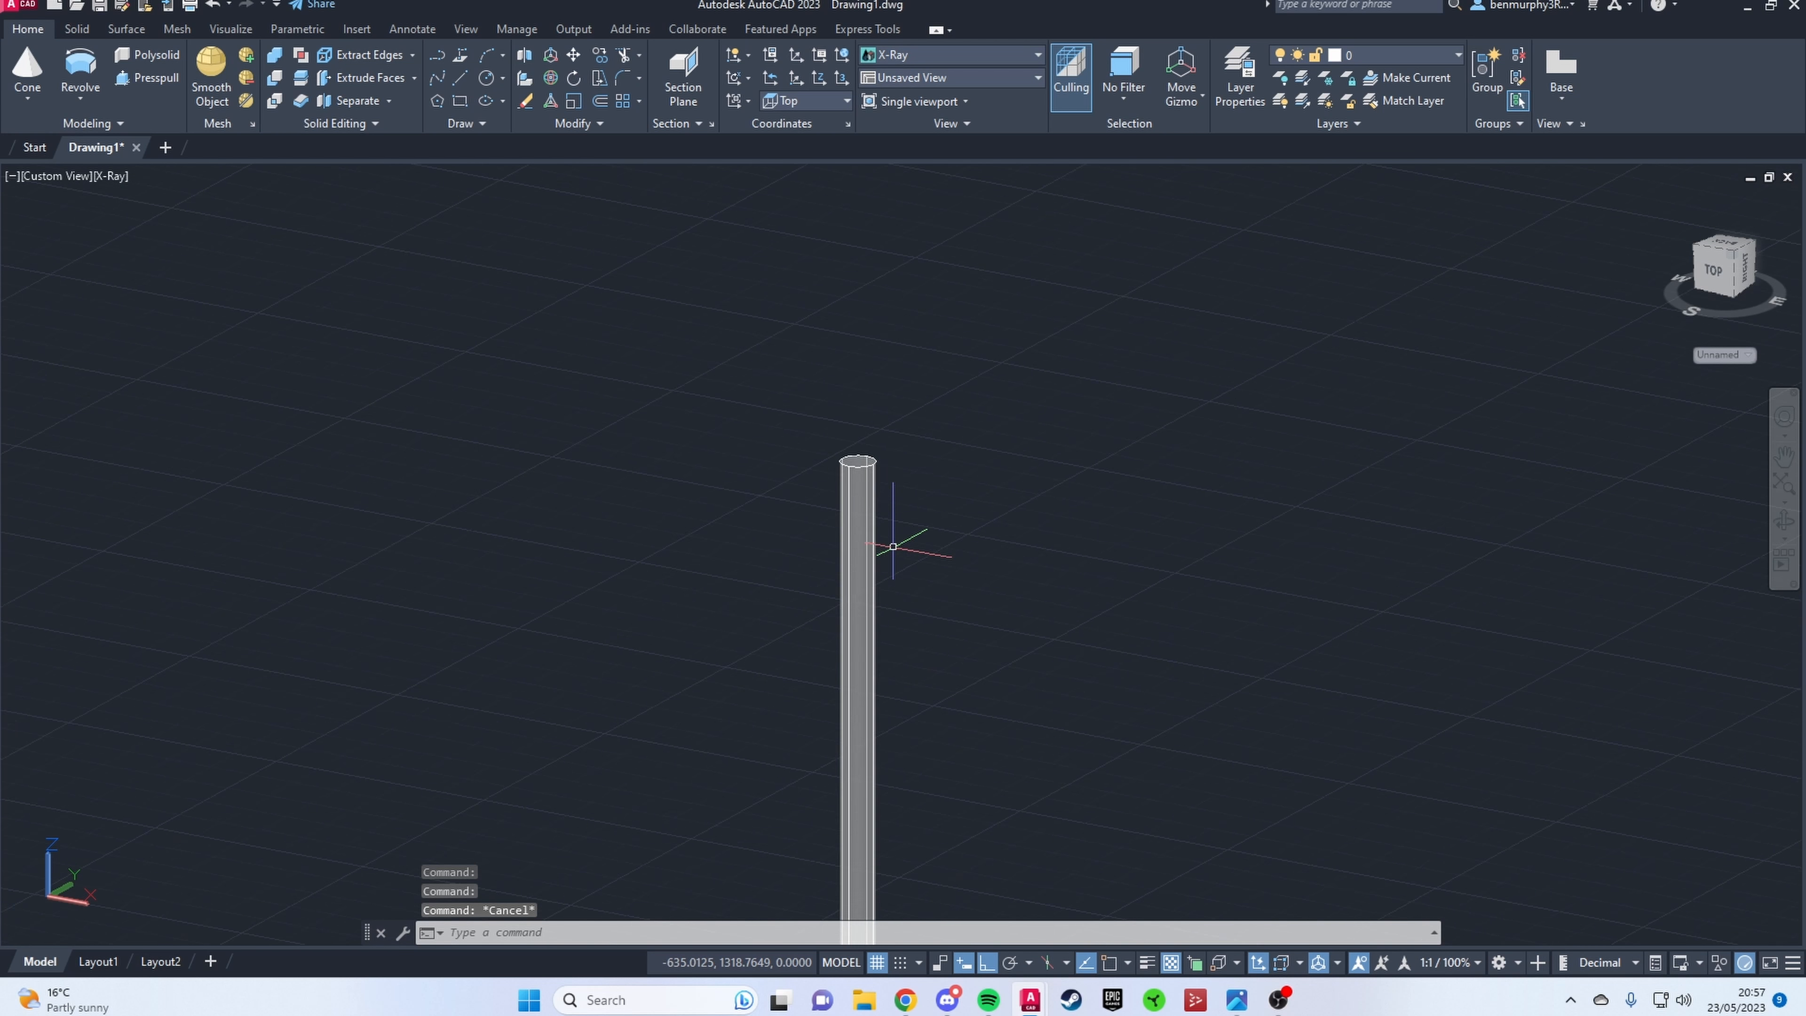
text(o)
key(Return)
click(1219, 963)
click(835, 638)
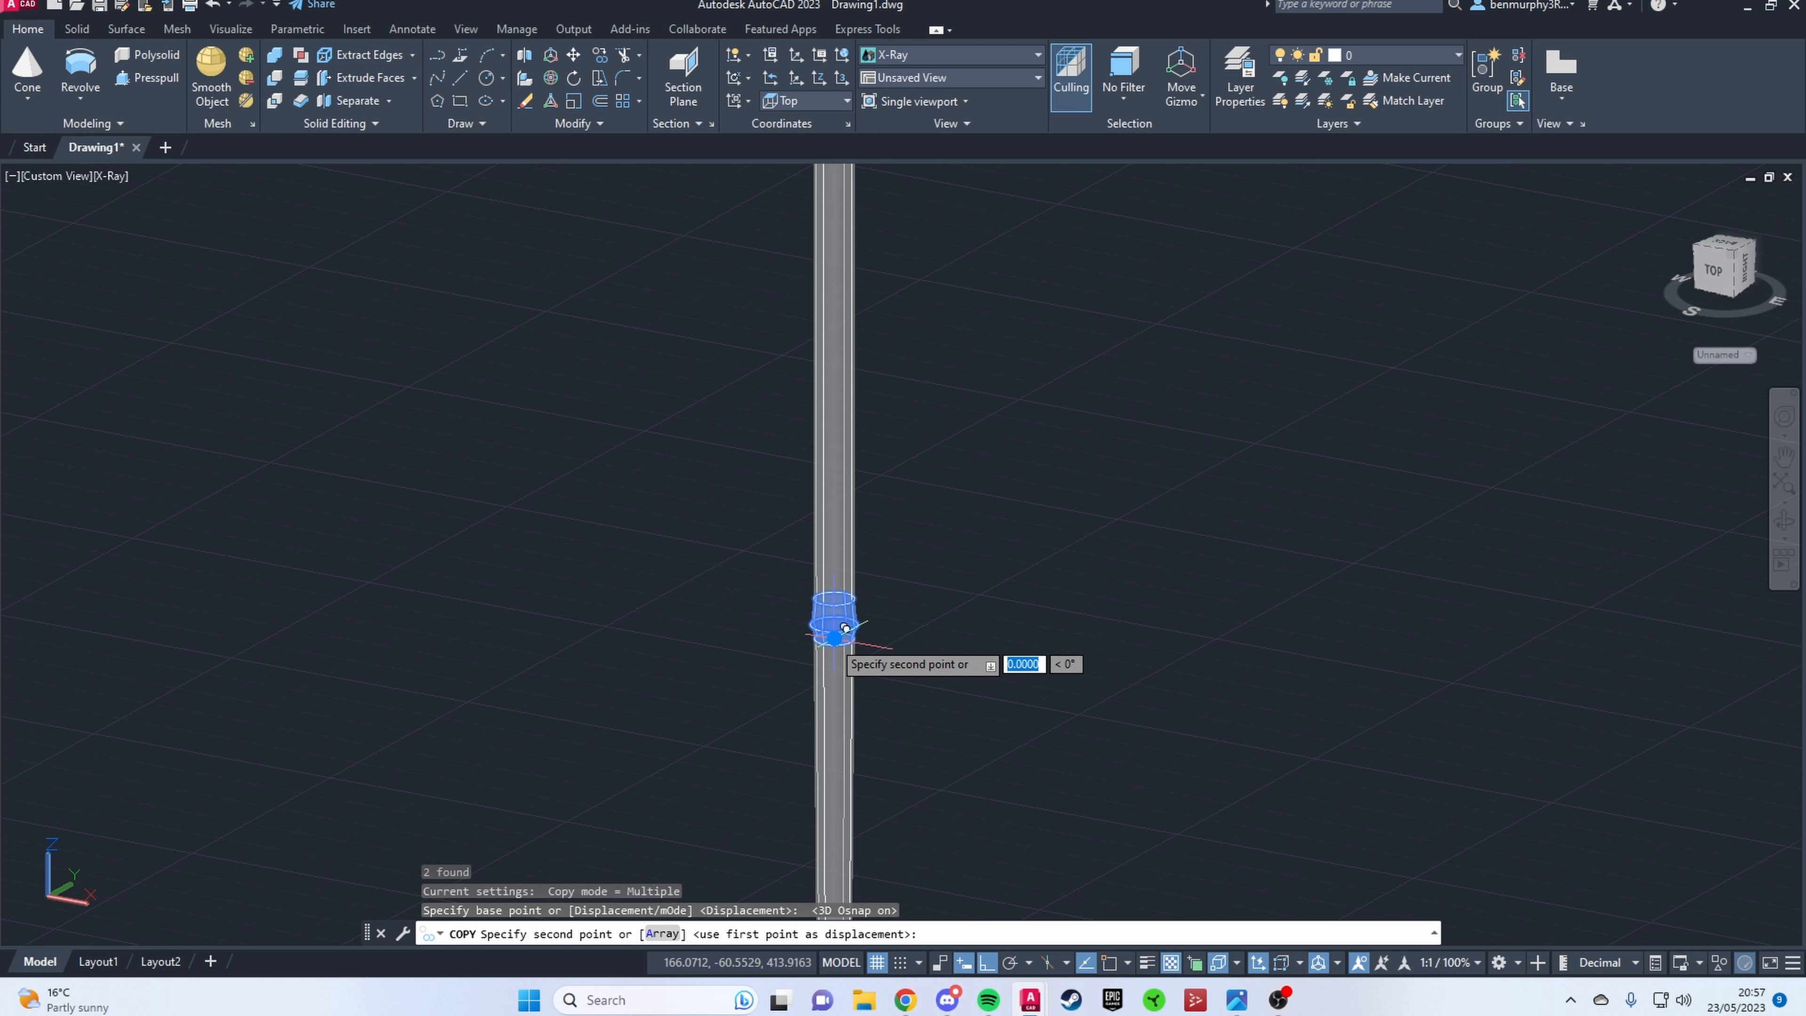
click(831, 301)
key(Escape)
Step: Pinch the copied top node by reducing its upper piece's base radius and its lower piece's top radius
scroll(842, 257, up, 5)
click(847, 395)
scroll(847, 396, up, 4)
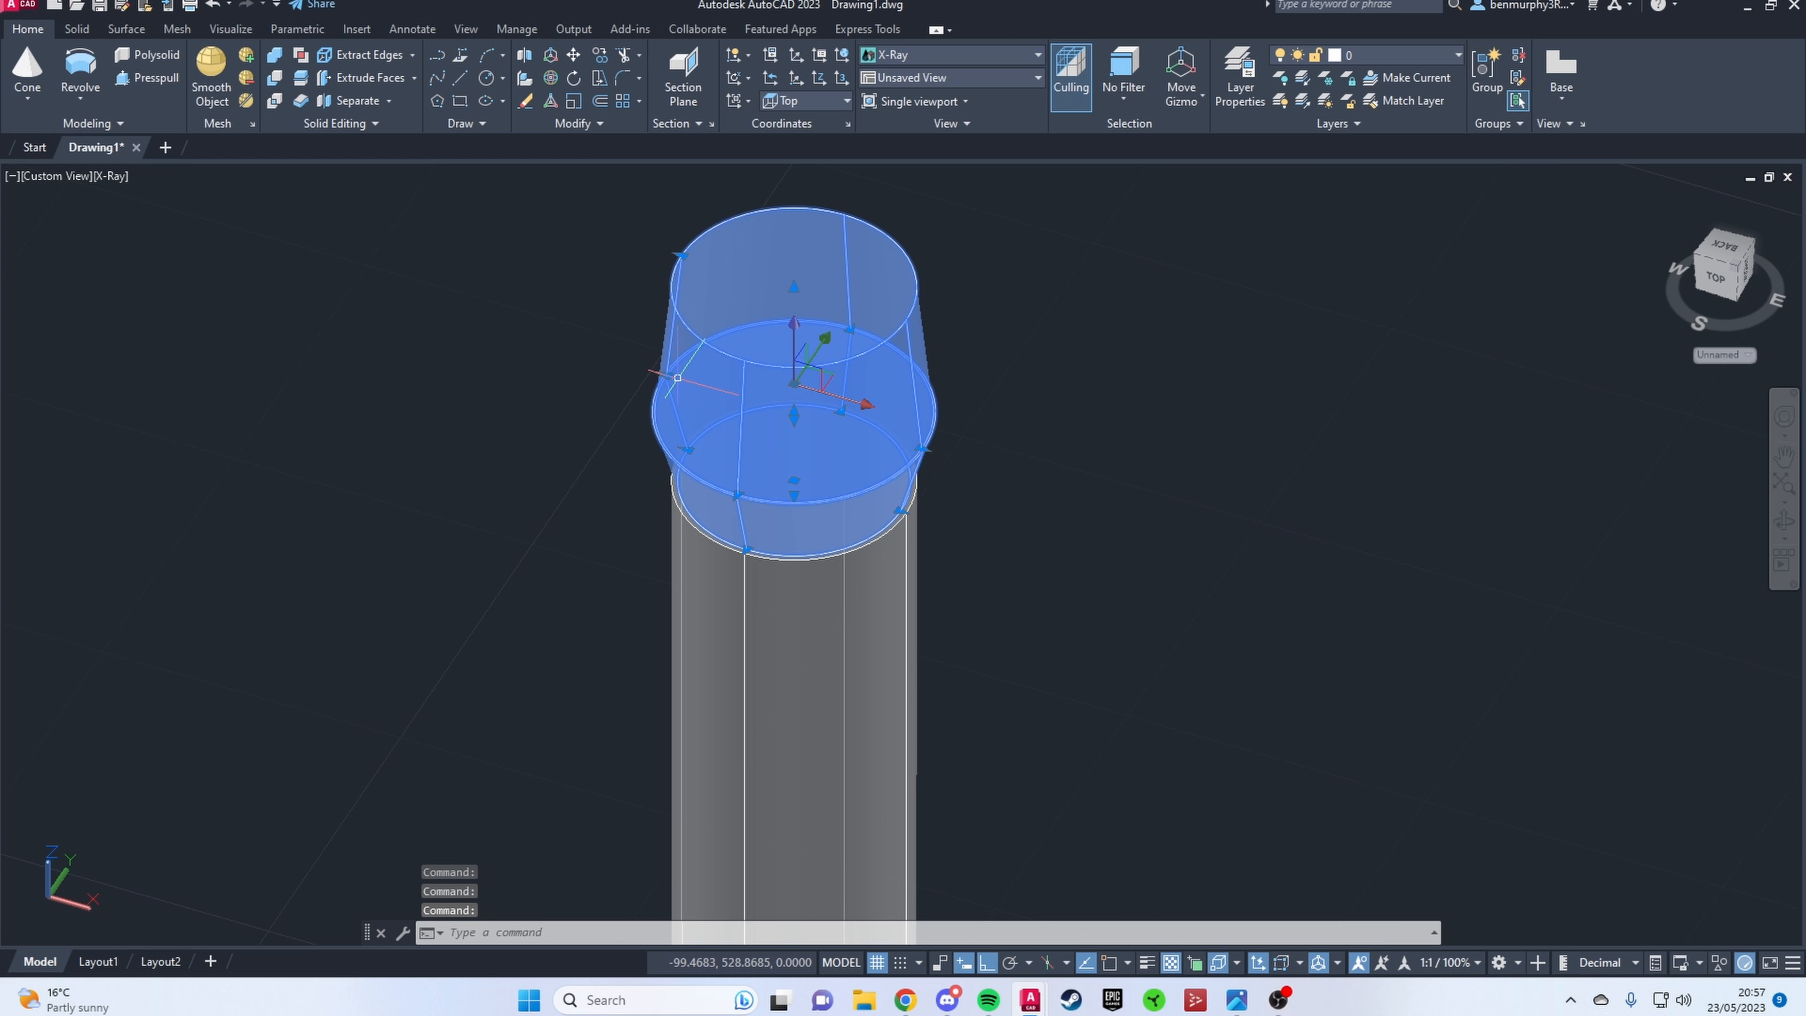
click(871, 366)
key(Escape)
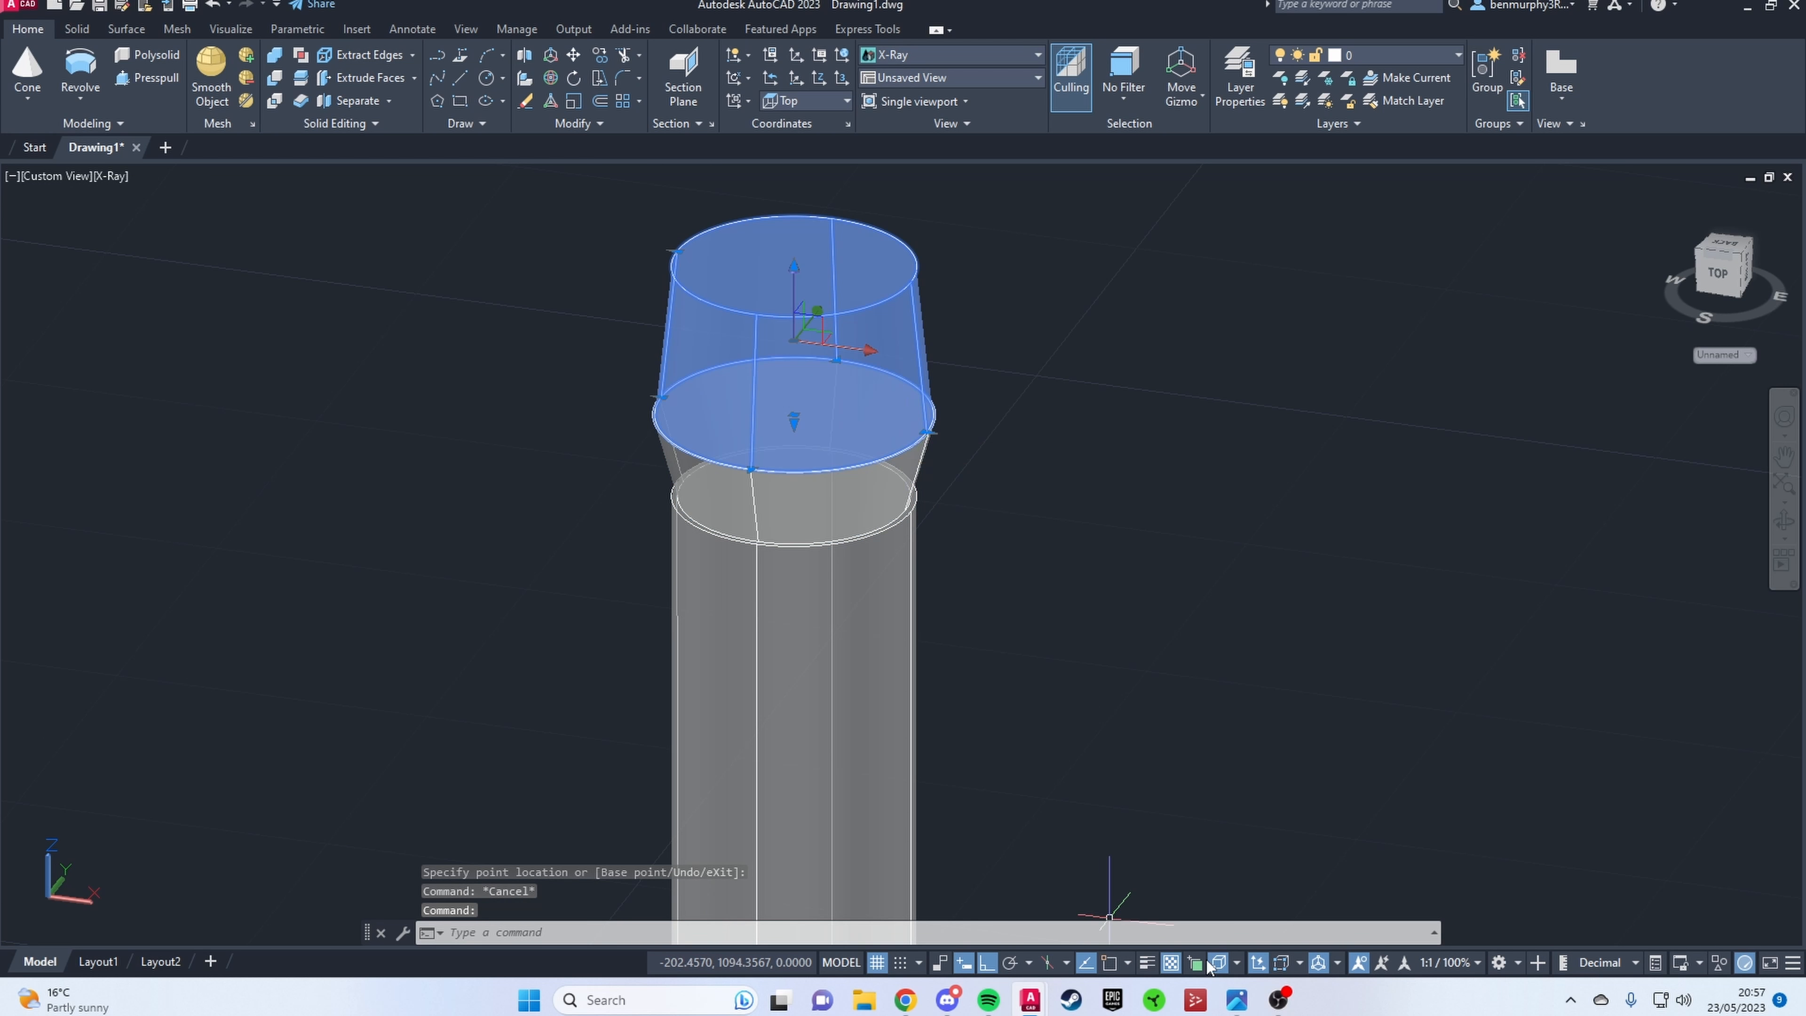
click(663, 397)
click(728, 405)
click(666, 444)
key(Escape)
click(731, 455)
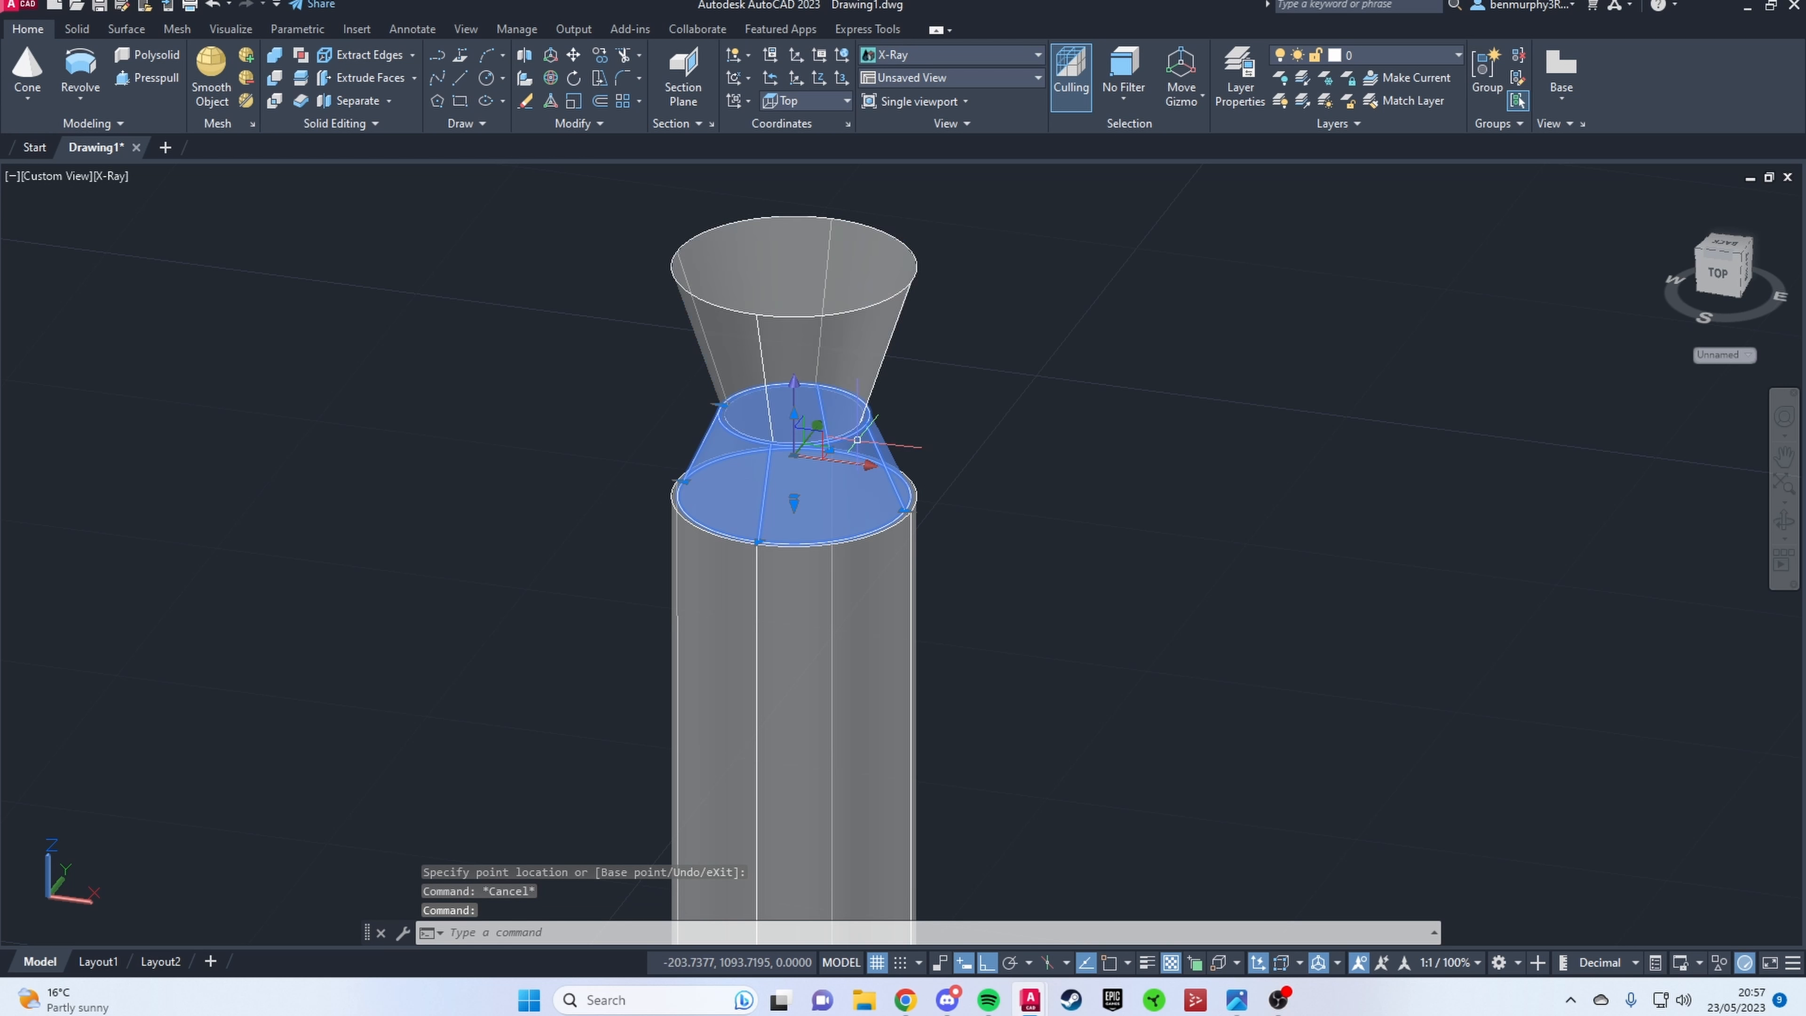
Step: Reduce the height of the top node's lower piece and widen its top radius
shift+middle_drag(803, 421, 823, 400)
scroll(814, 402, up, 6)
click(767, 435)
click(743, 610)
click(548, 601)
click(492, 601)
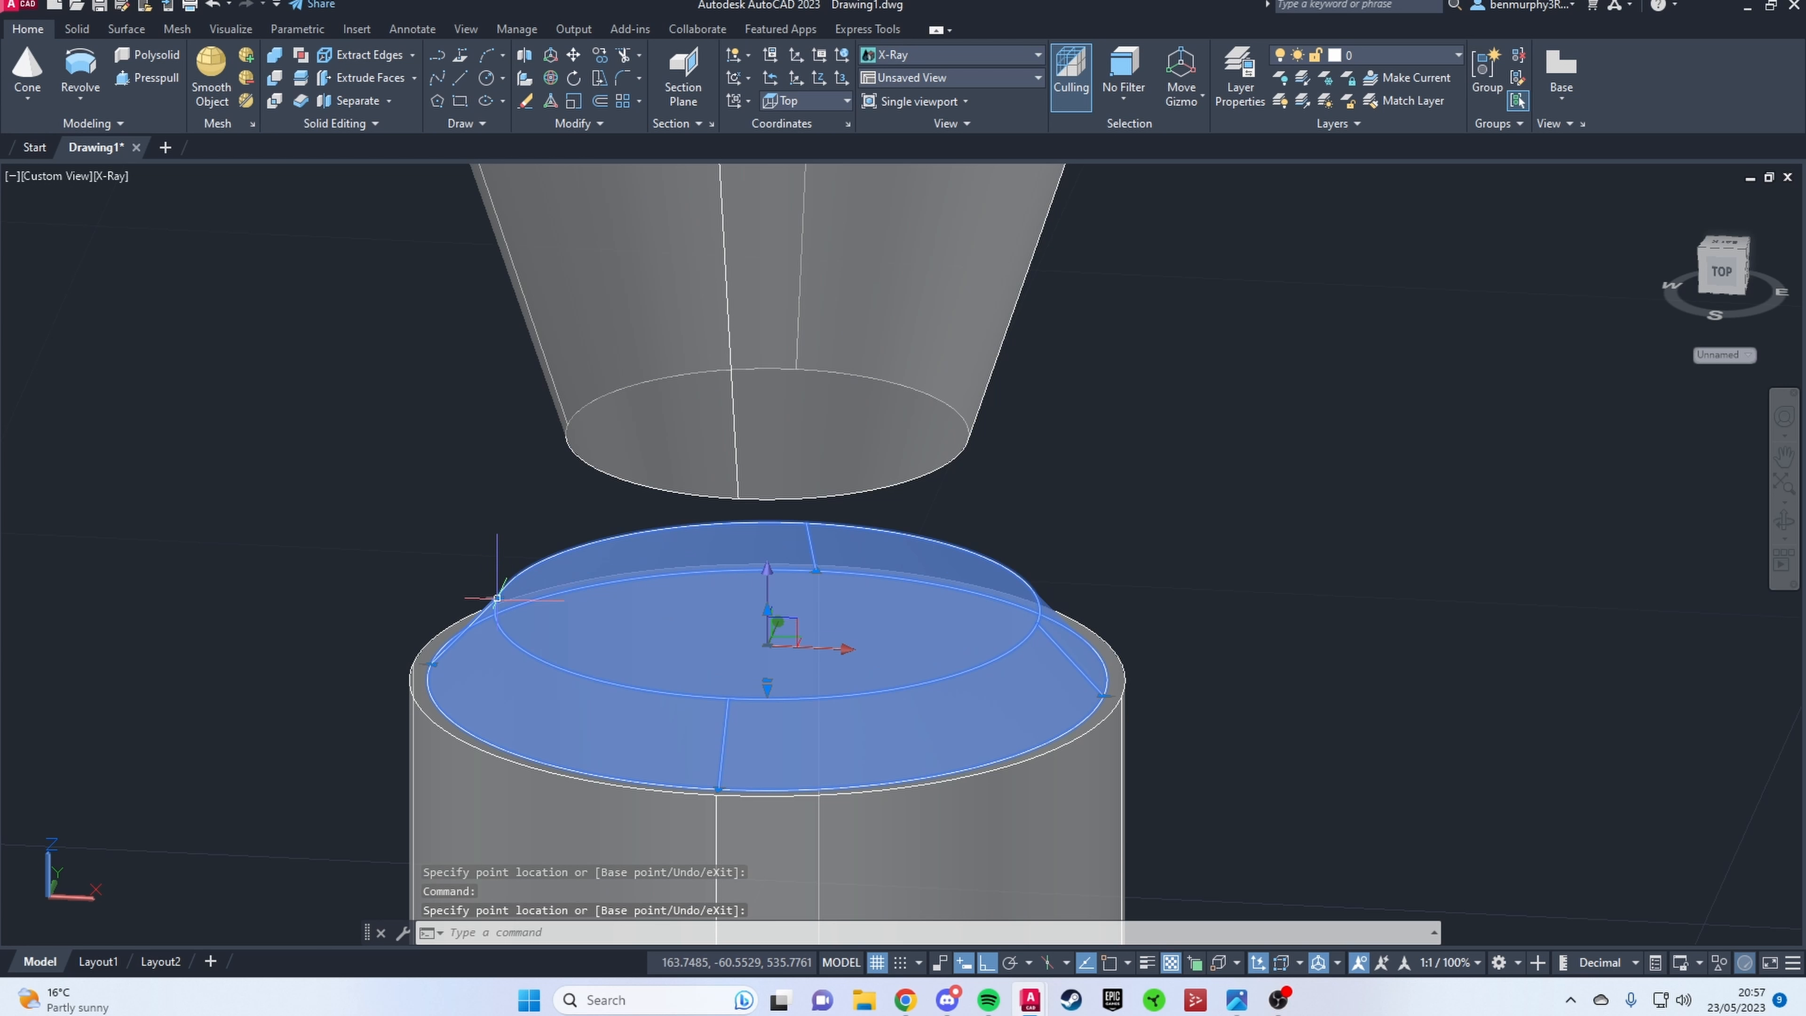
Step: Move the node's upper piece from its base centre down onto the top centre of the lower piece
shift+middle_drag(826, 591, 829, 555)
scroll(779, 471, up, 10)
mouse_move(824, 306)
shift+middle_down()
mouse_move(831, 279)
mouse_move(822, 303)
shift+middle_up()
scroll(829, 279, up, 4)
click(826, 327)
text(m)
key(Return)
key(F4)
click(815, 434)
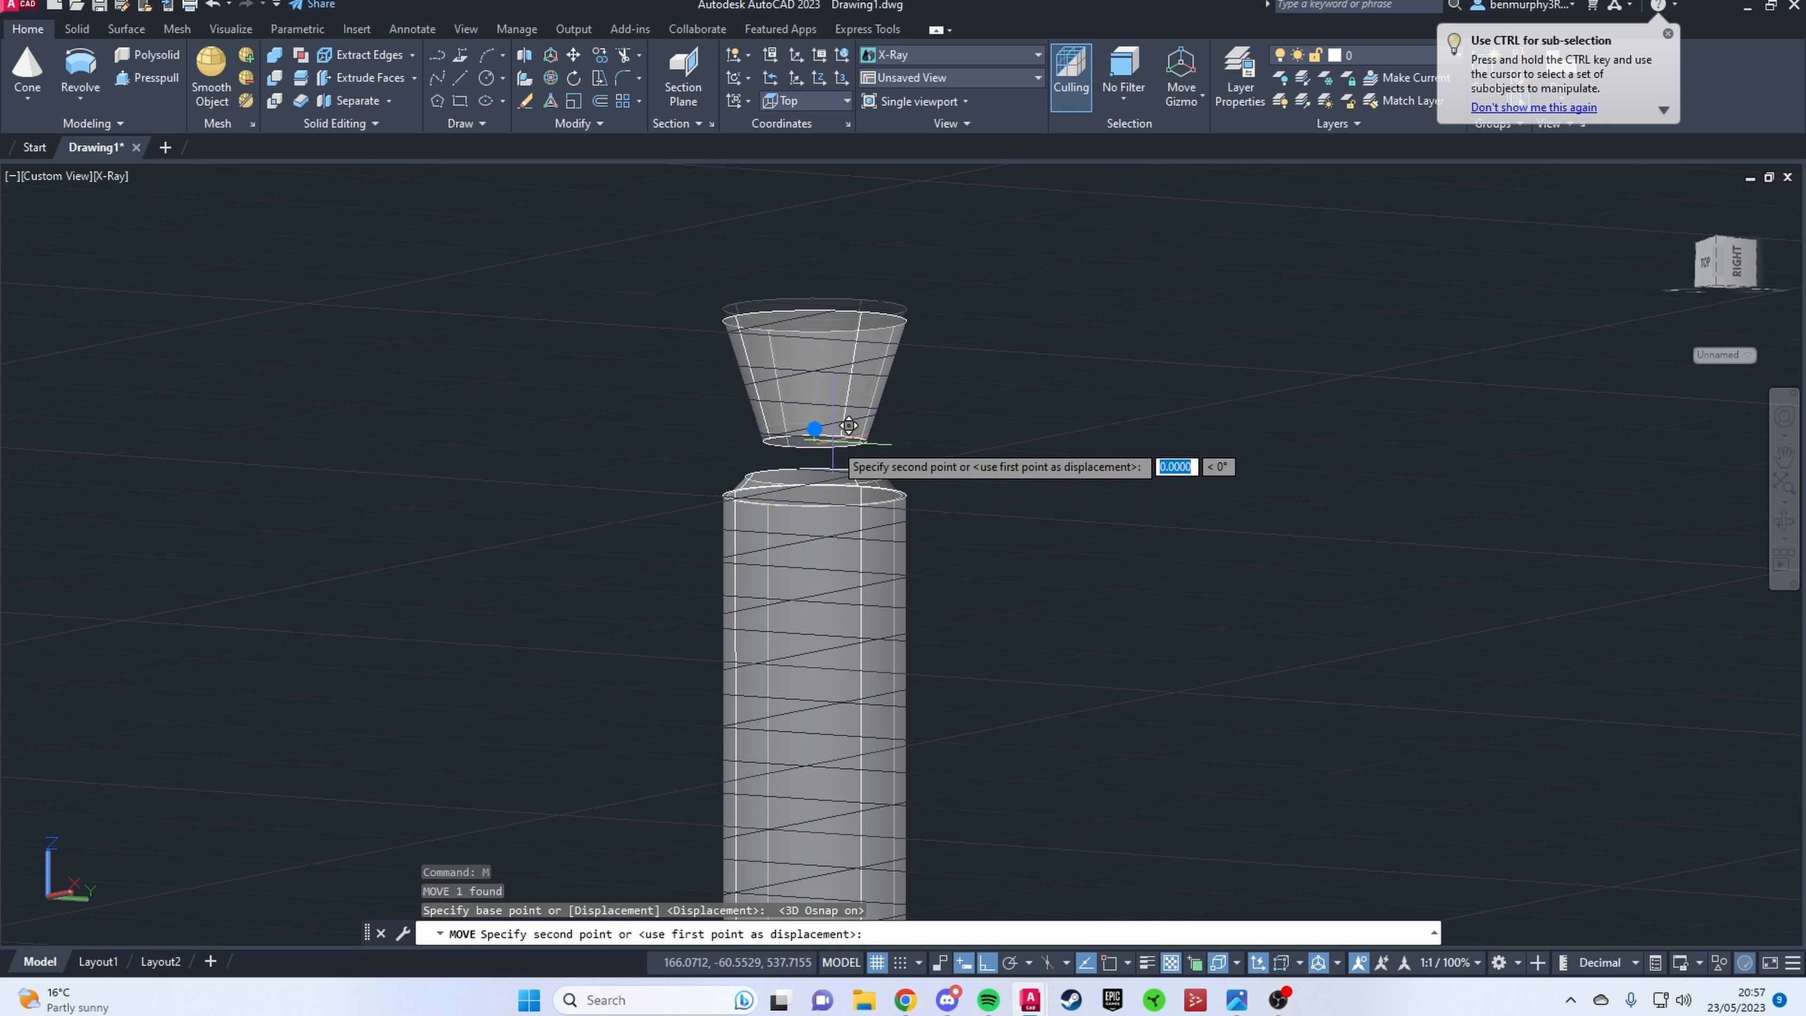
shift+middle_drag(832, 442, 833, 503)
click(817, 476)
Step: Turn off 3D object snap and widen the upper piece's base radius to meet the top of the lower piece
click(841, 413)
scroll(796, 478, up, 6)
click(724, 498)
click(1218, 963)
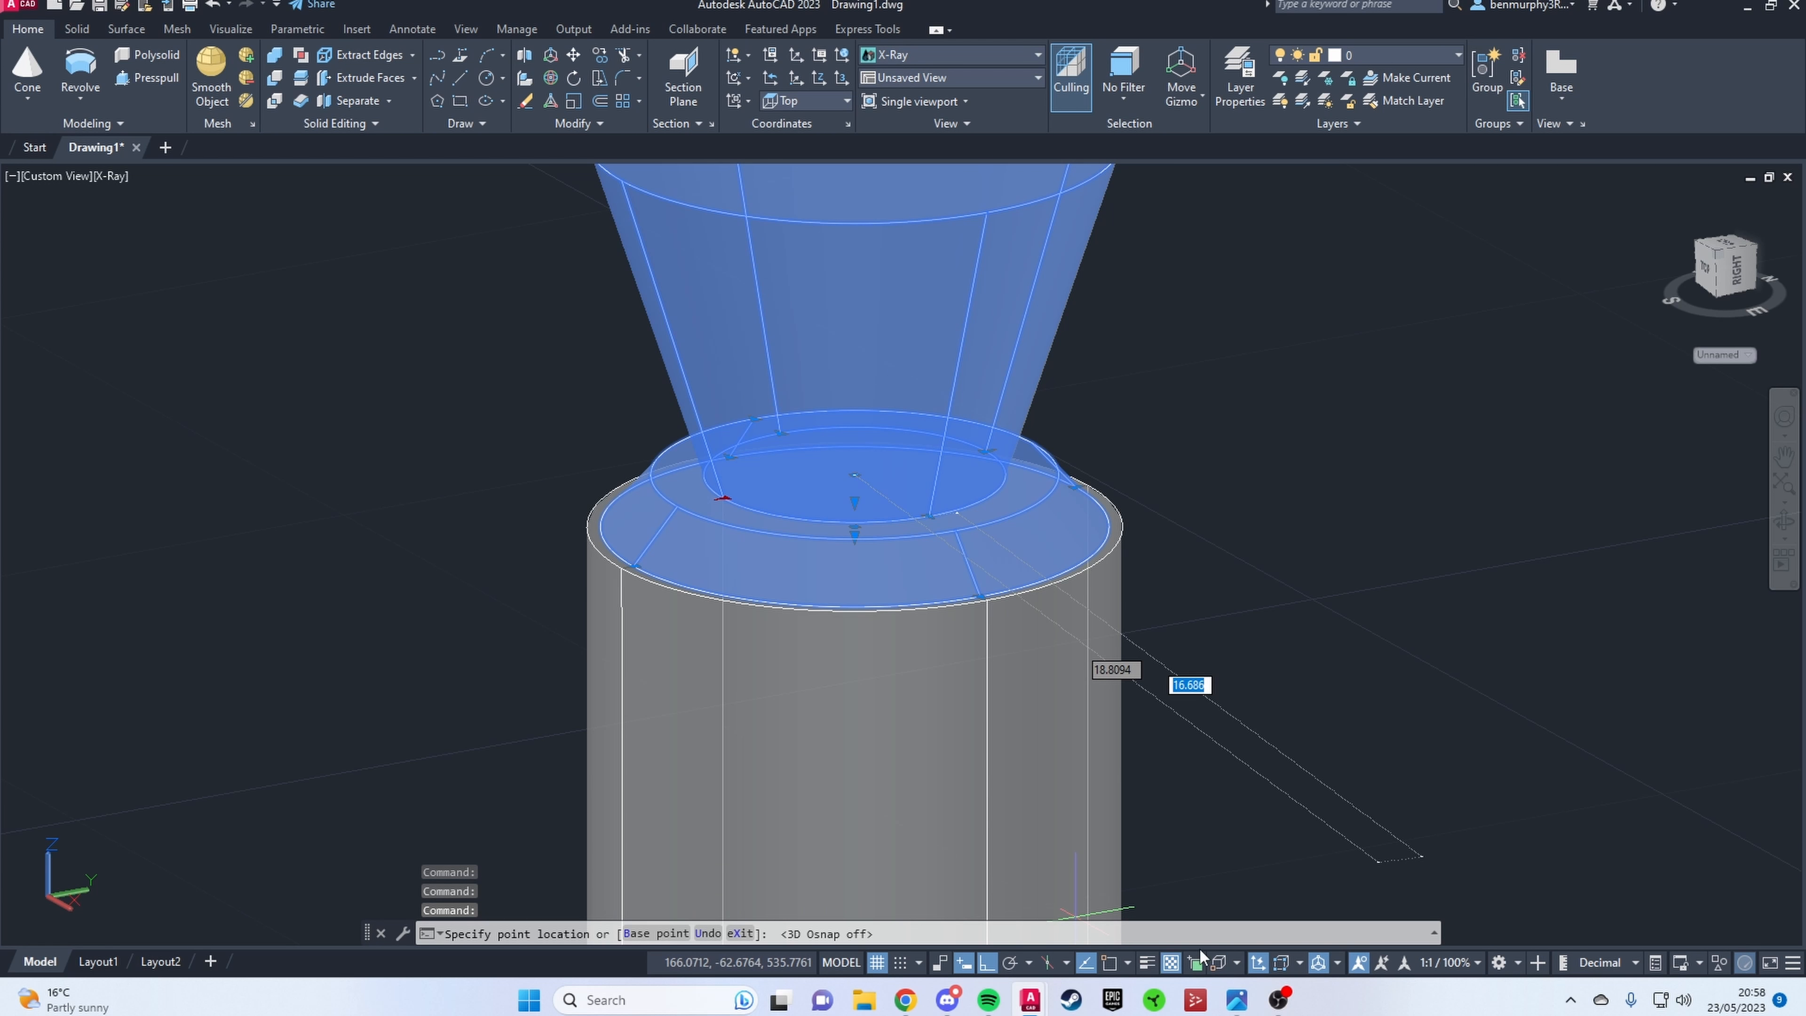
click(679, 506)
key(Escape)
Step: Reduce the height of the pinched node's upper piece
scroll(1004, 469, down, 7)
shift+middle_drag(1023, 419, 990, 436)
click(987, 434)
scroll(986, 434, up, 6)
click(931, 336)
click(931, 538)
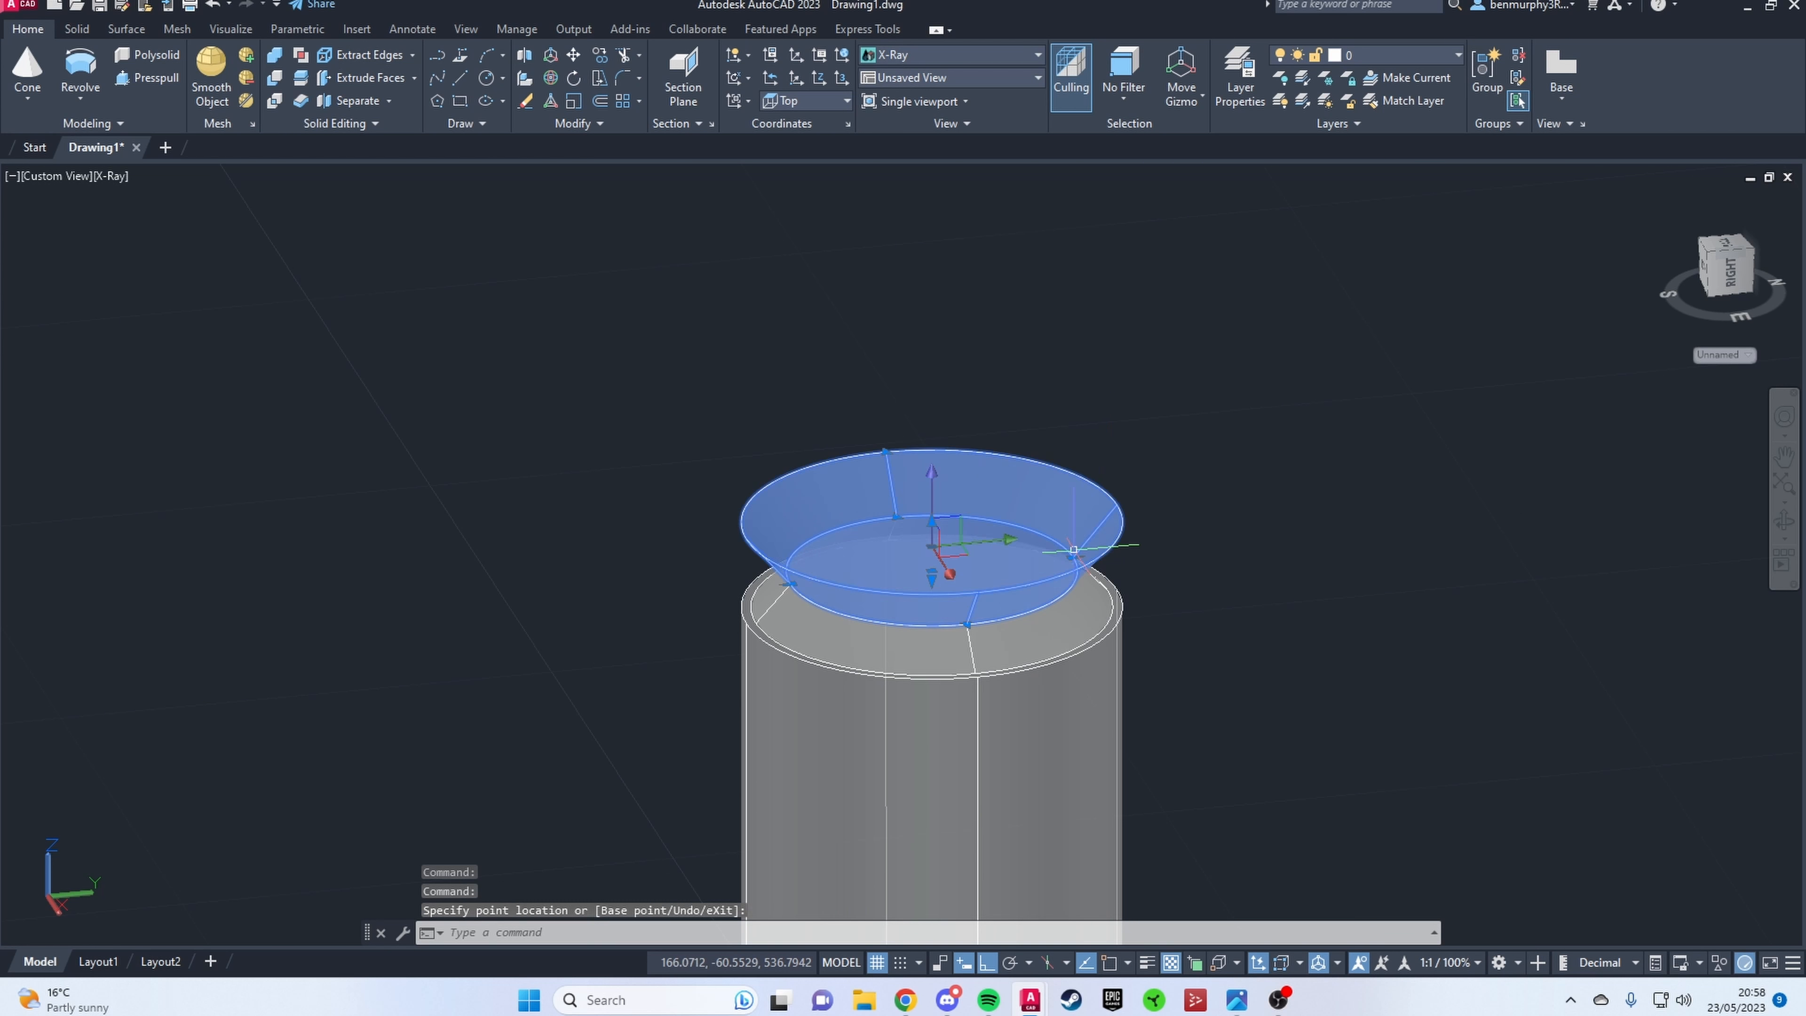
key(Escape)
scroll(1156, 616, down, 10)
Step: Copy the two lowest stem segments from their base centre to the top of the pinched node using 3D object snap
shift+middle_drag(1166, 661, 1181, 632)
scroll(1181, 633, down, 5)
shift+middle_drag(1052, 392, 971, 491)
click(952, 466)
click(804, 262)
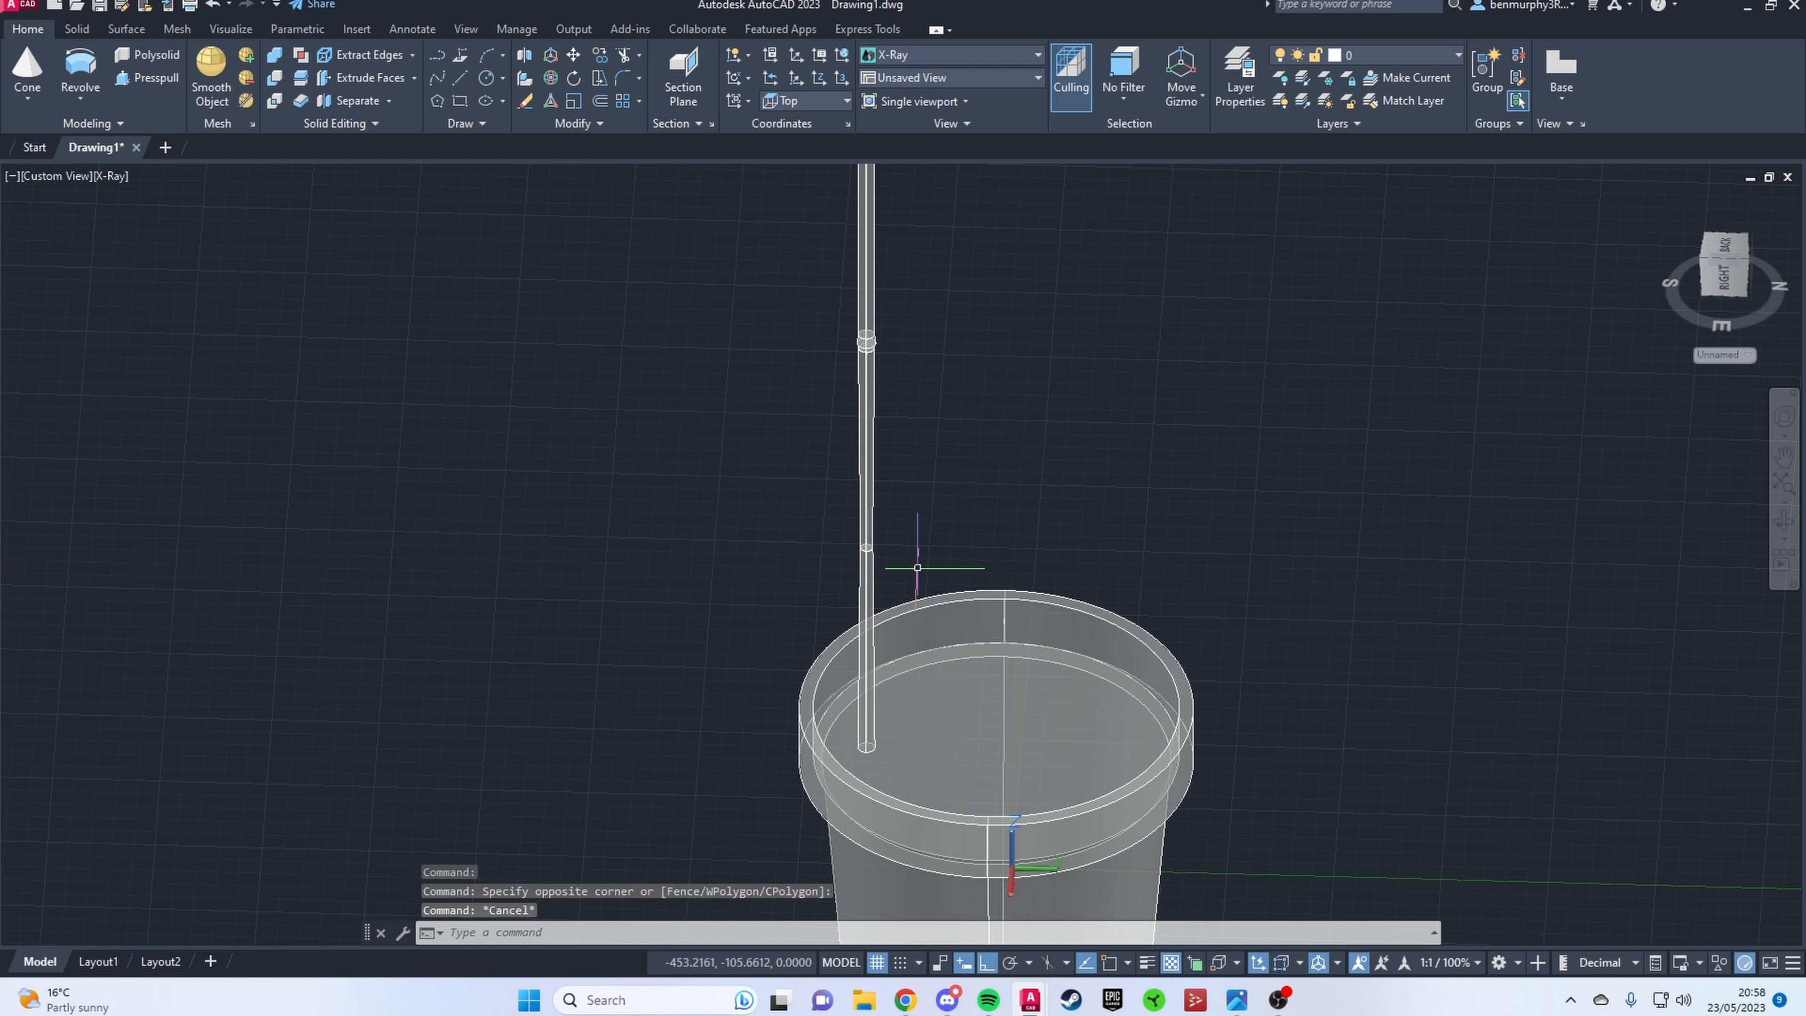
text(co)
key(Return)
scroll(866, 733, up, 3)
scroll(866, 731, up, 5)
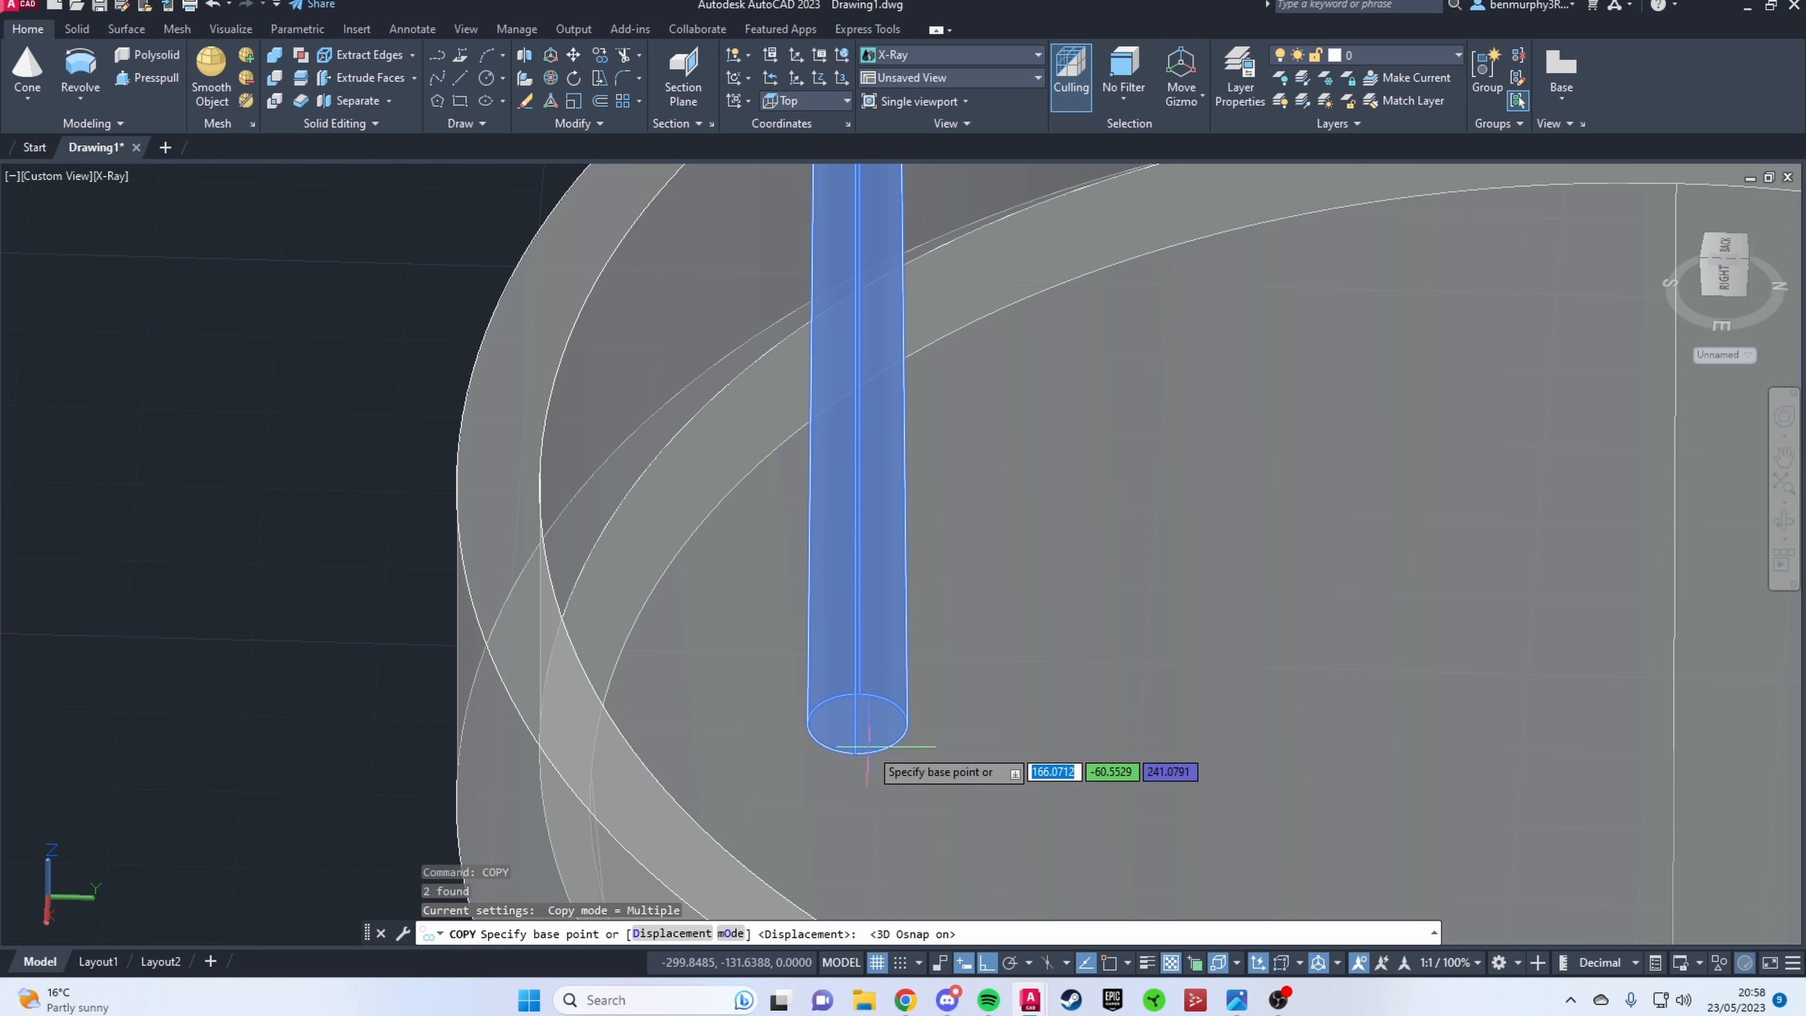
click(860, 730)
scroll(897, 637, down, 8)
scroll(979, 427, up, 6)
click(961, 464)
key(Escape)
Step: Adjust the base radius of the segment above the pinched node to match the node's top
scroll(1012, 469, up, 5)
shift+middle_drag(1016, 480, 955, 443)
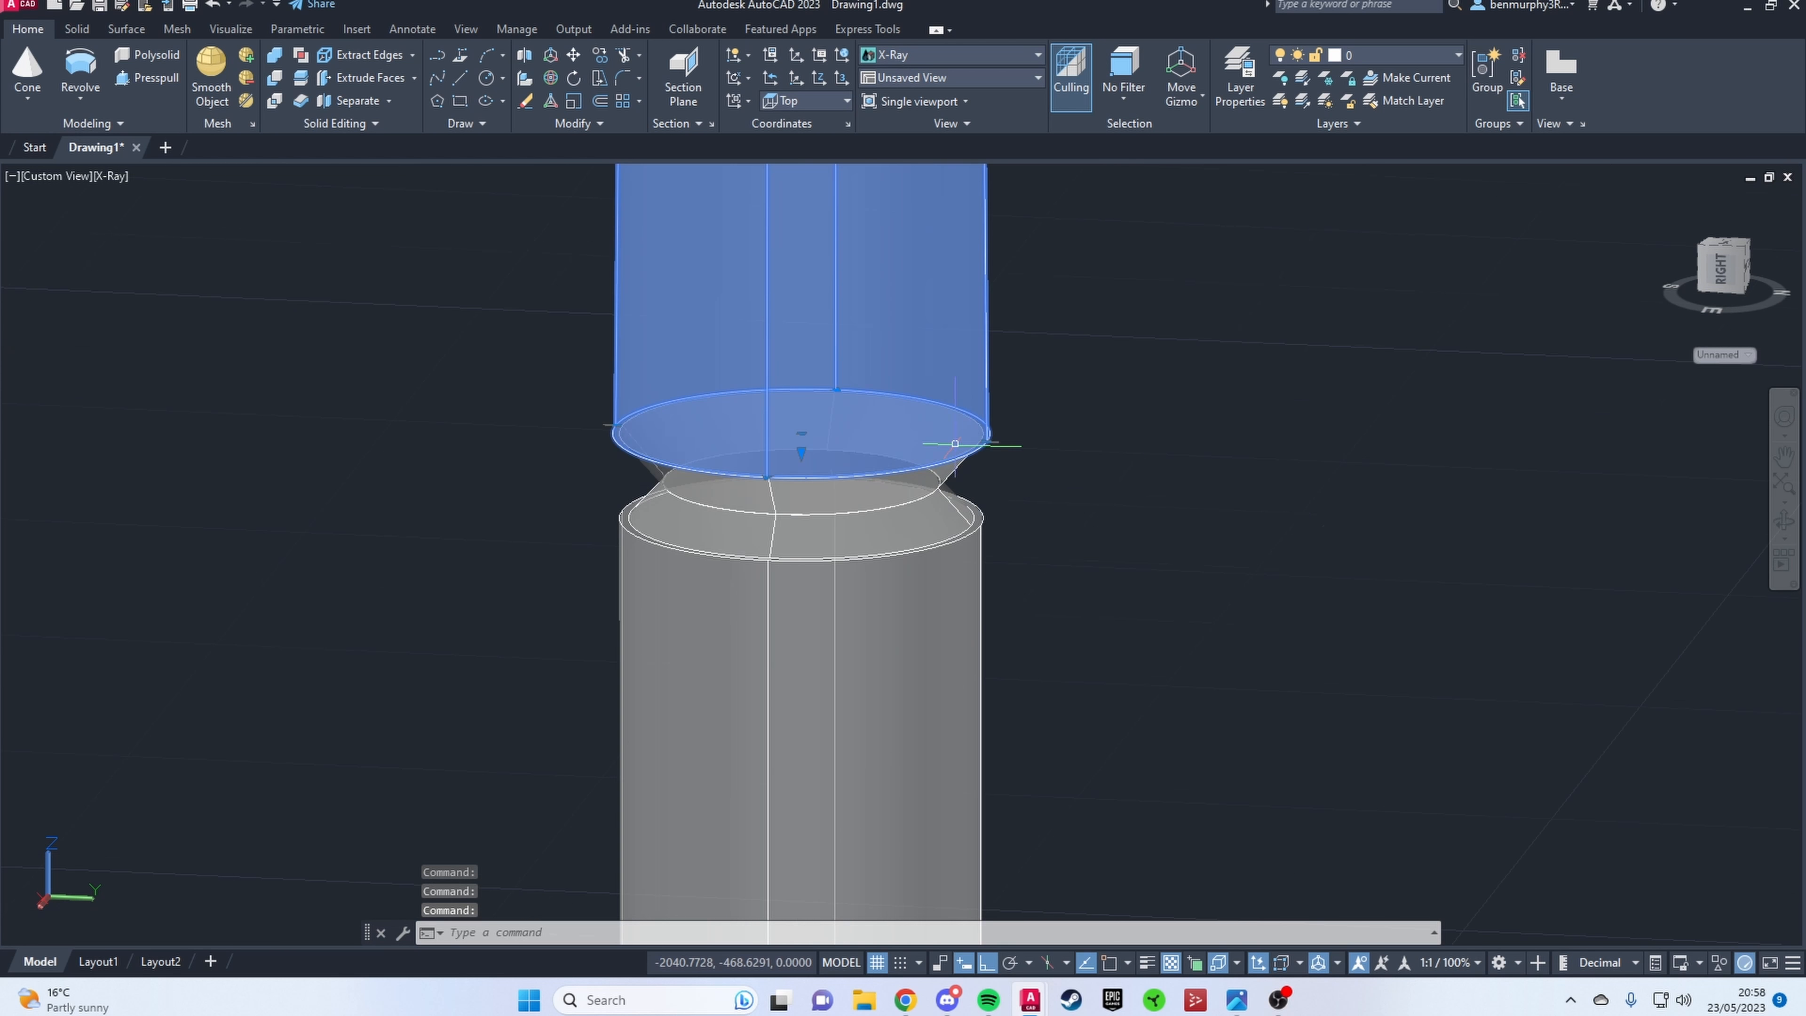
click(986, 441)
Step: Switch the viewport to the Front view of the pot and stem
scroll(1088, 611, down, 10)
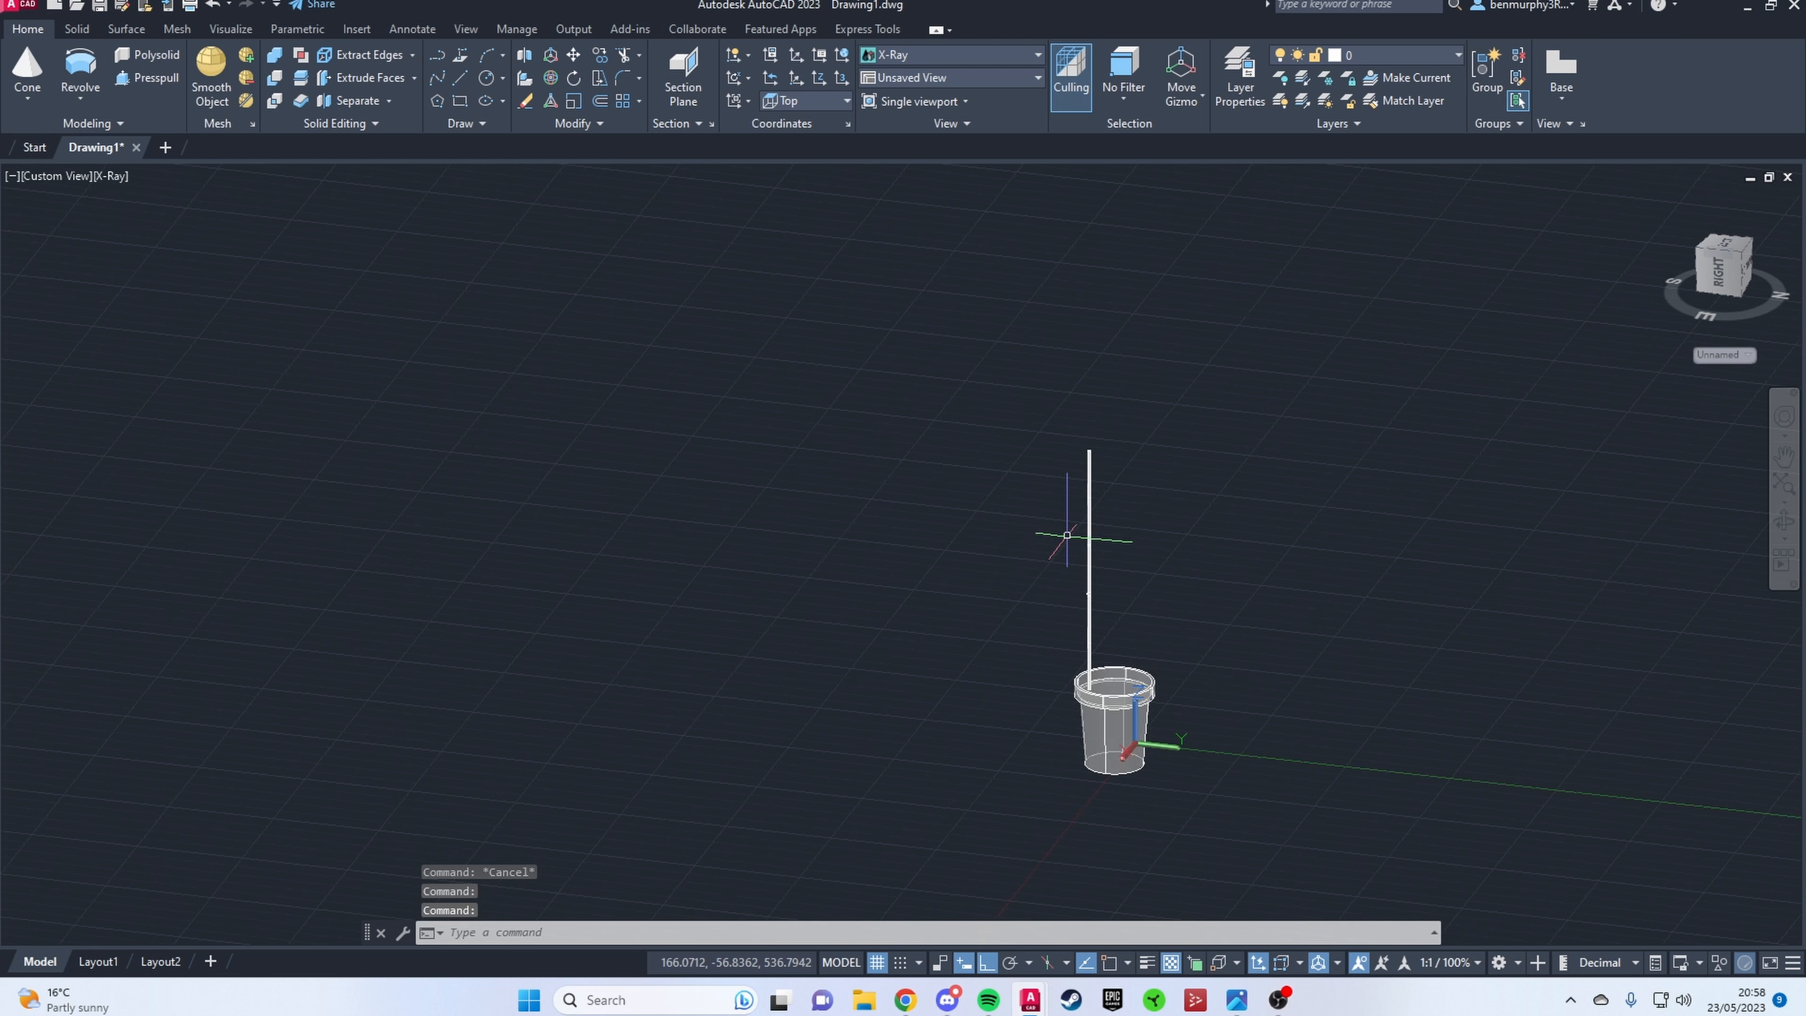
scroll(1106, 548, up, 5)
shift+middle_drag(1065, 612, 1237, 657)
shift+middle_drag(973, 652, 1253, 744)
scroll(1247, 708, down, 5)
shift+middle_drag(1255, 712, 1345, 739)
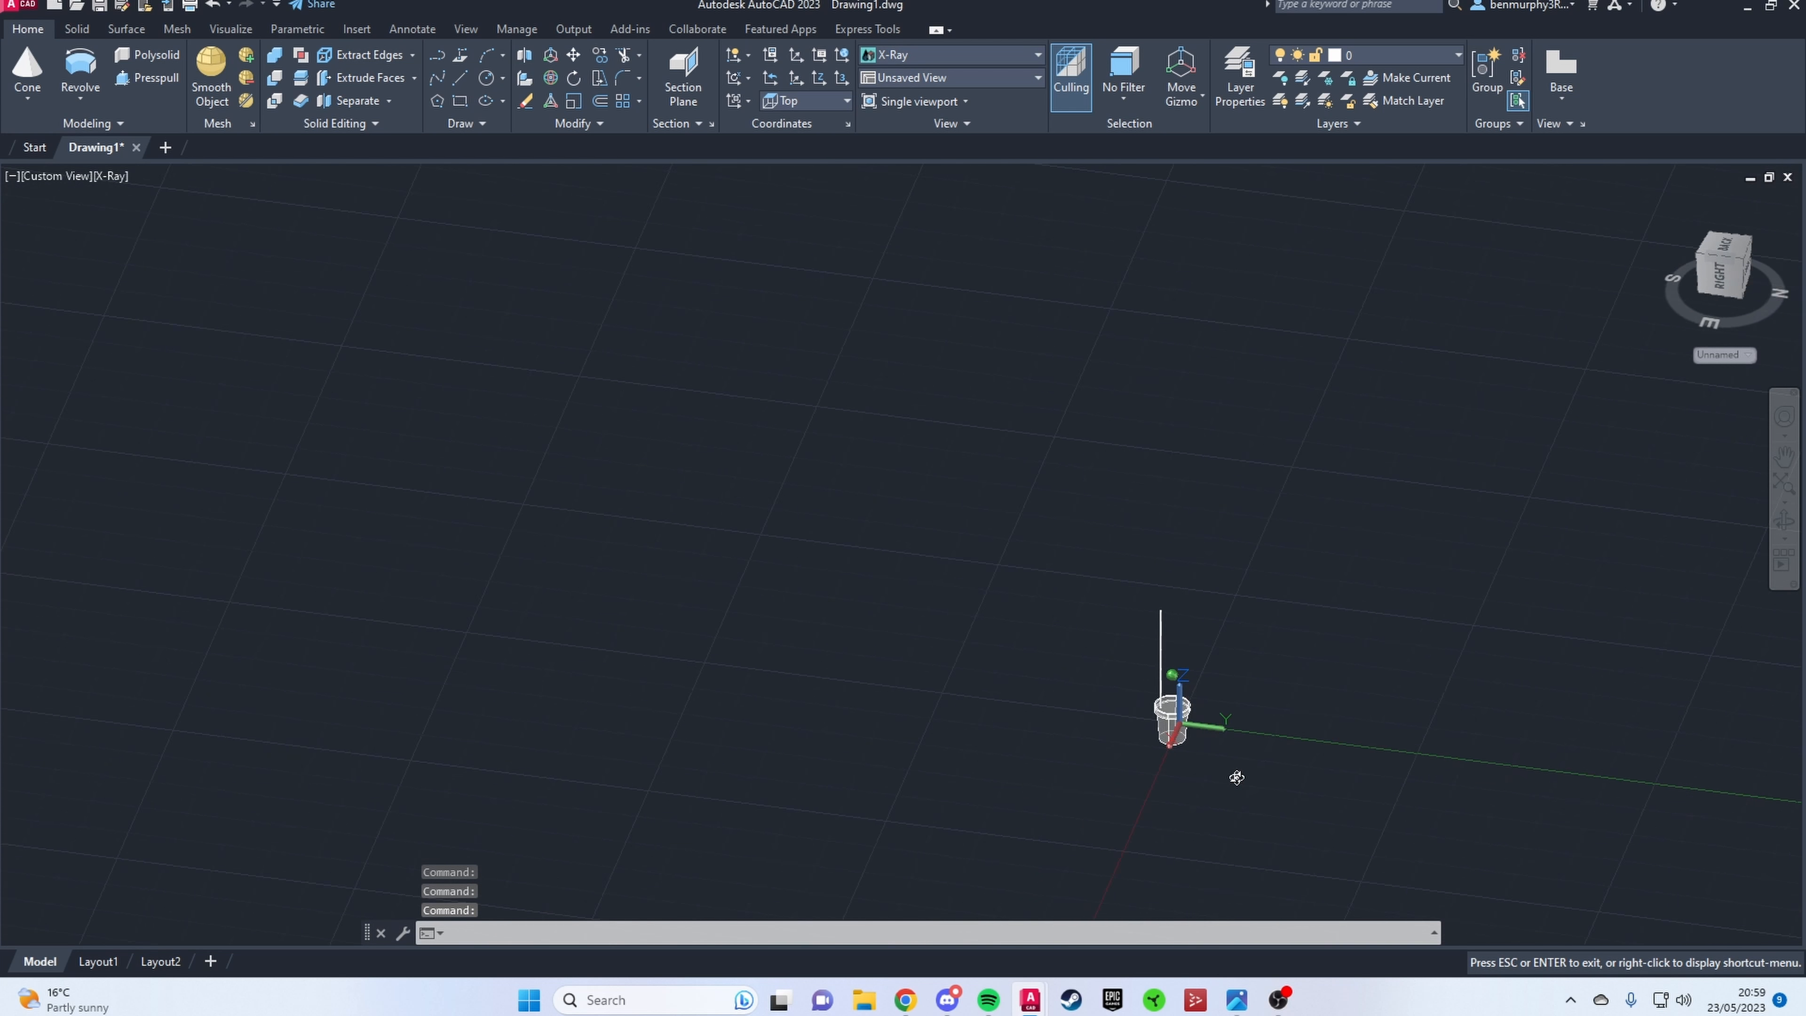
shift+middle_drag(1236, 777, 1318, 577)
click(68, 176)
click(118, 310)
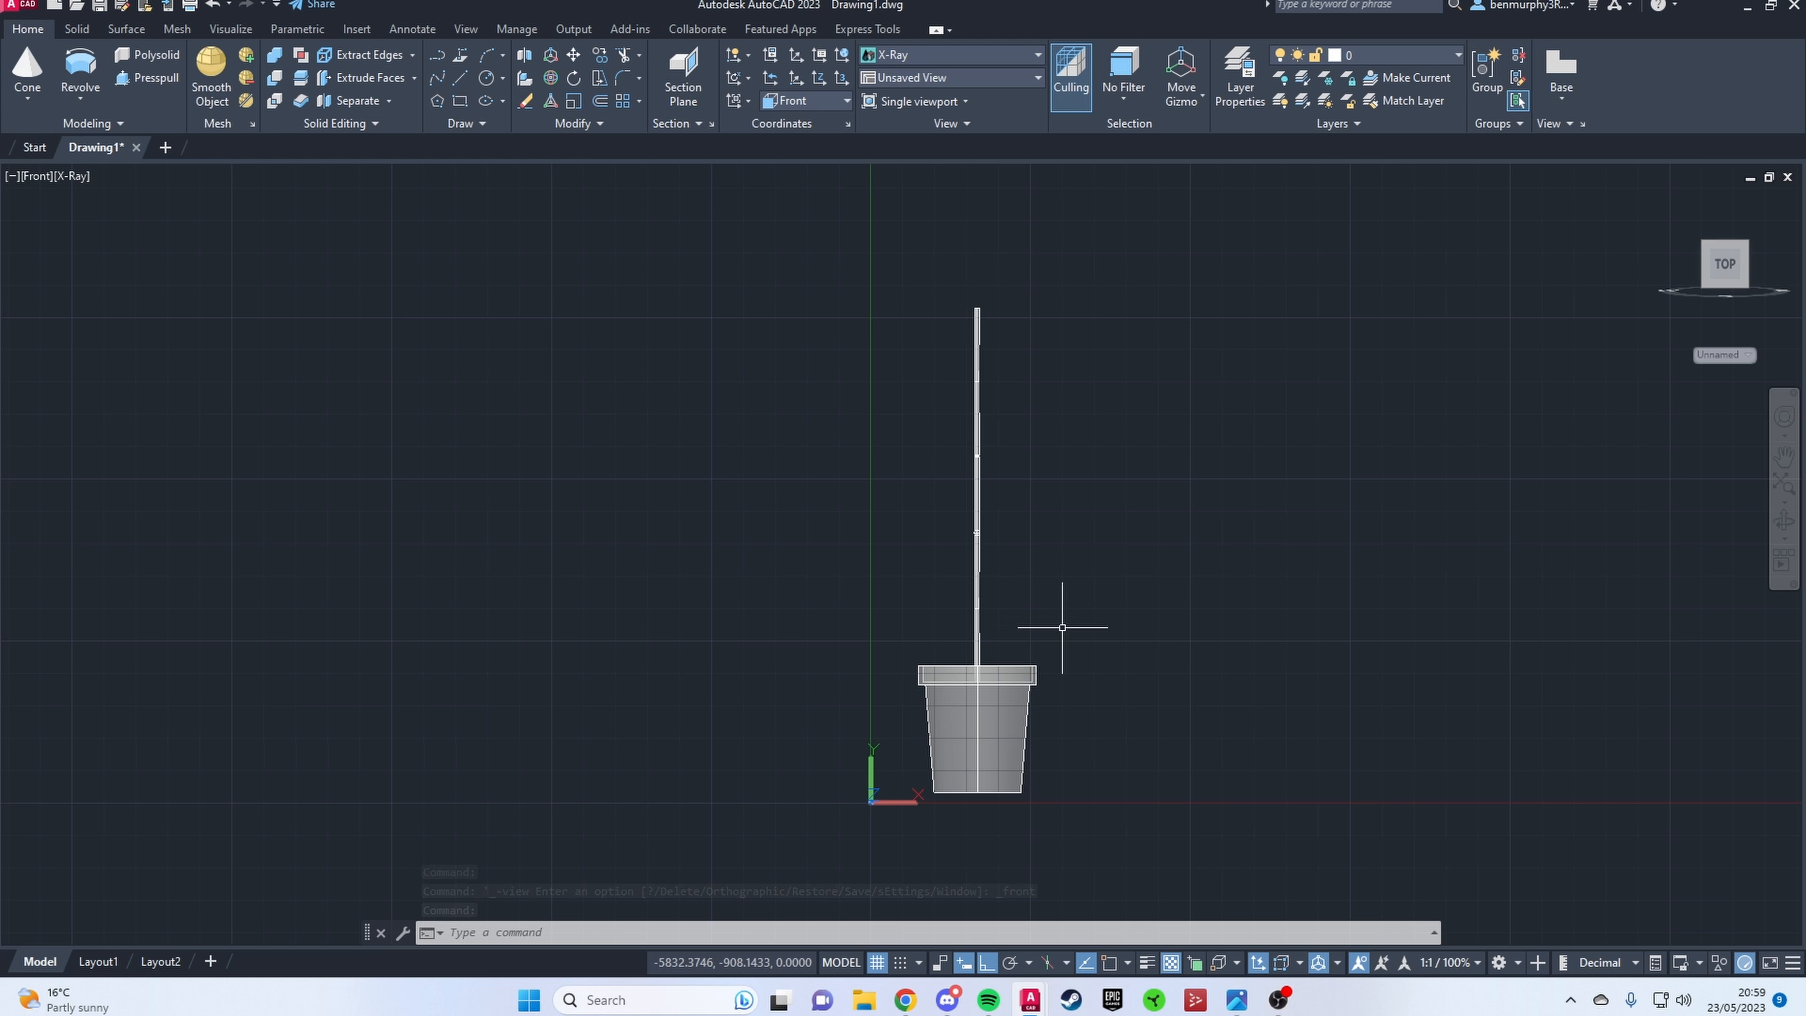
Step: Switch the viewport to the Top view and orbit to a tilted view of the pot and stem
click(34, 176)
click(95, 268)
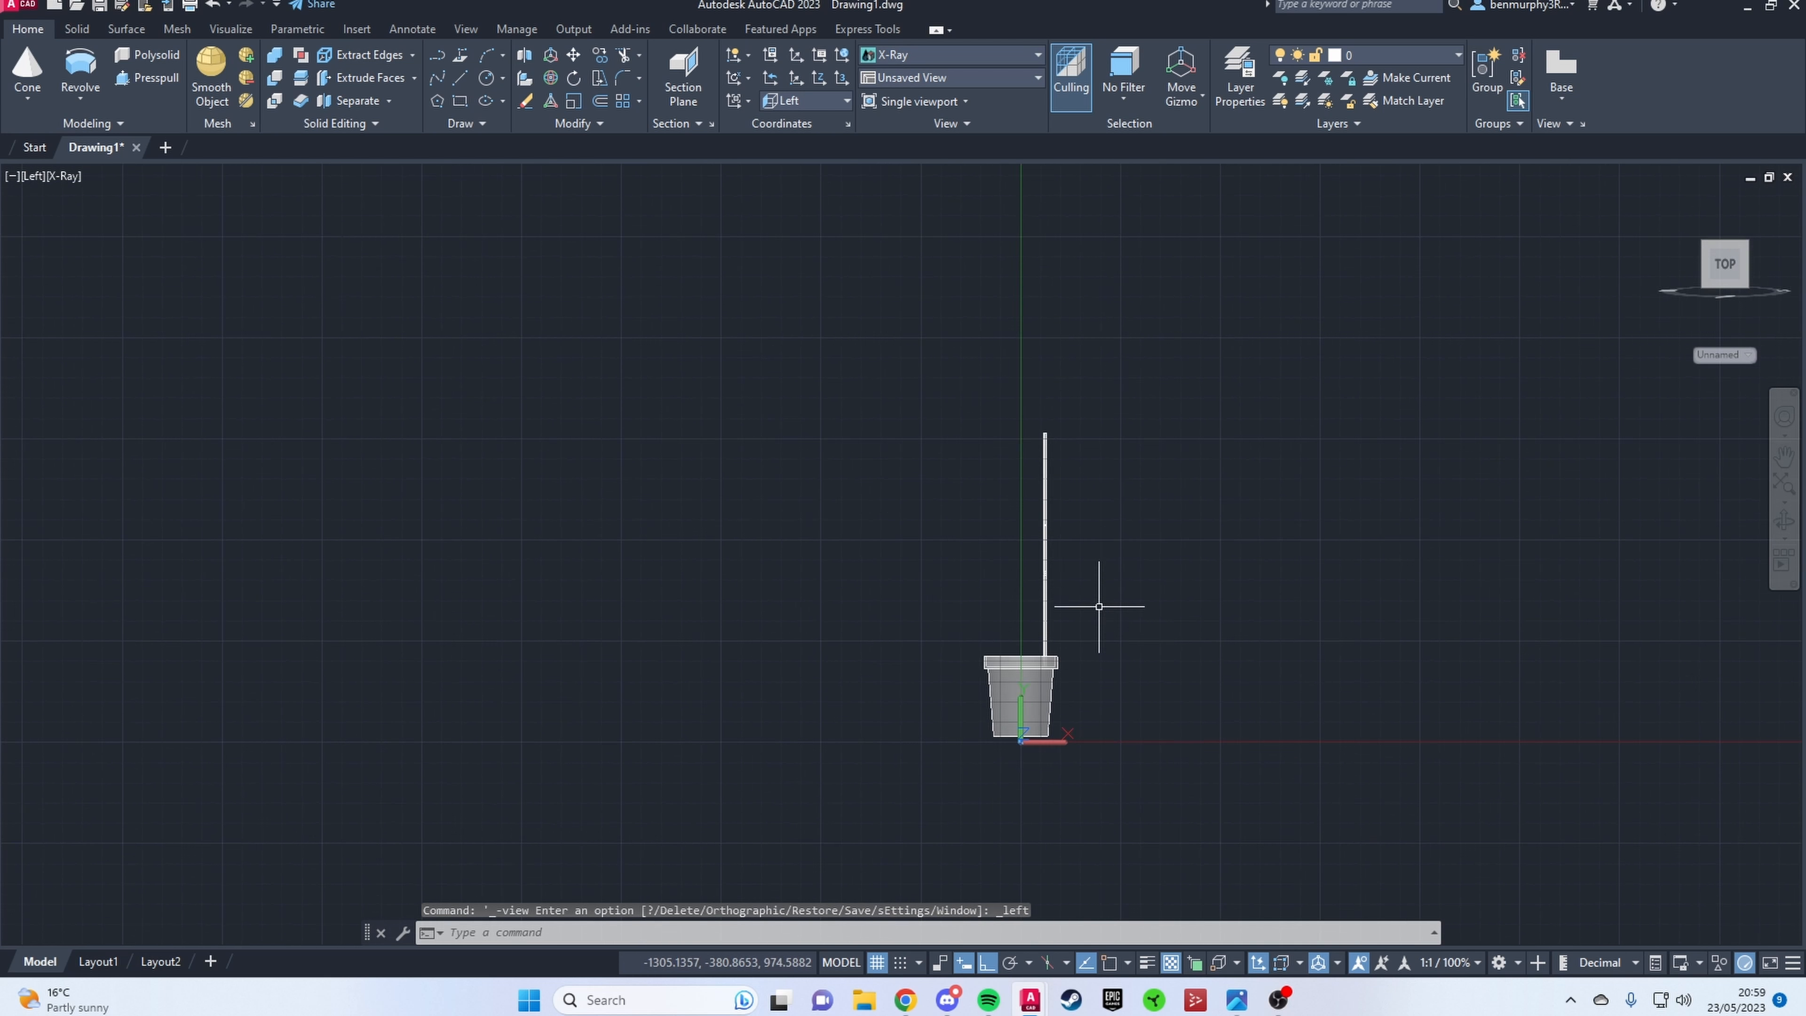
shift+middle_drag(1096, 605, 709, 633)
click(57, 176)
click(95, 226)
shift+middle_drag(1262, 746, 1102, 563)
scroll(1054, 575, up, 4)
Step: Select all the stem's segments and nodes and copy them to a spot beside the pot
click(973, 514)
click(994, 466)
middle_drag(994, 398, 1024, 548)
click(906, 212)
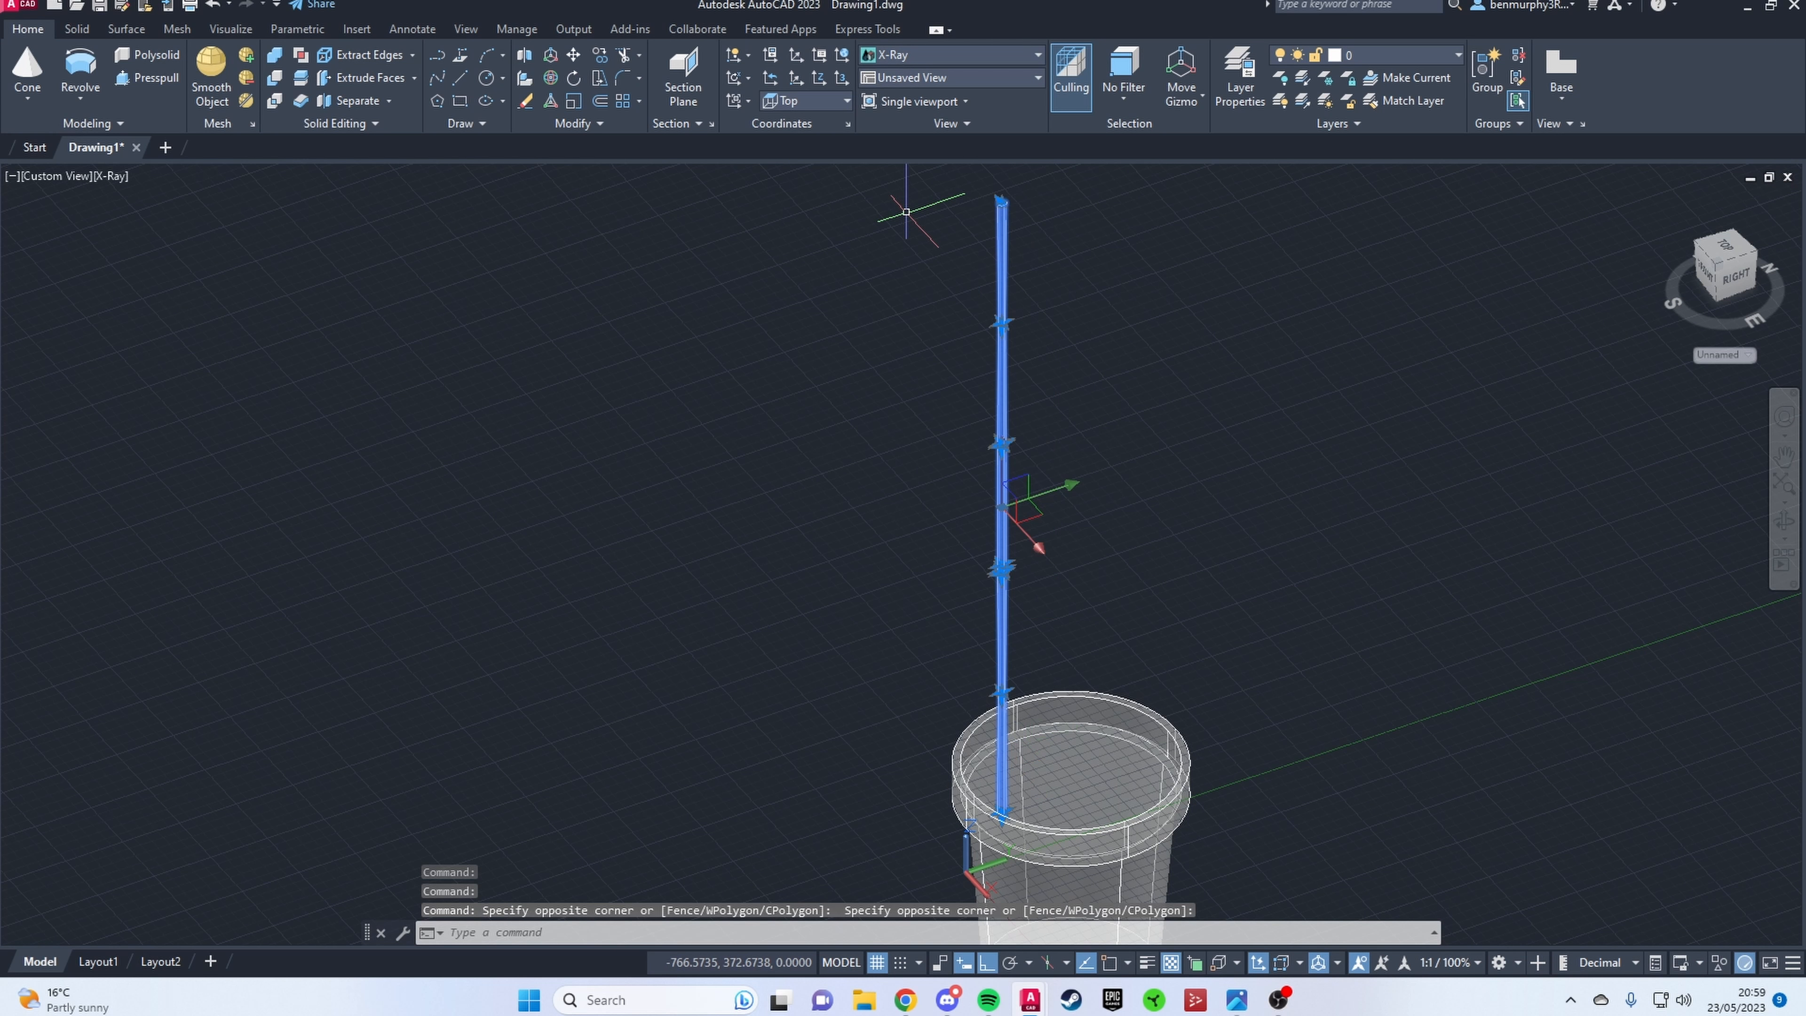
key(BackSpace)
text(p)
key(Return)
click(1001, 491)
text(copy)
key(Return)
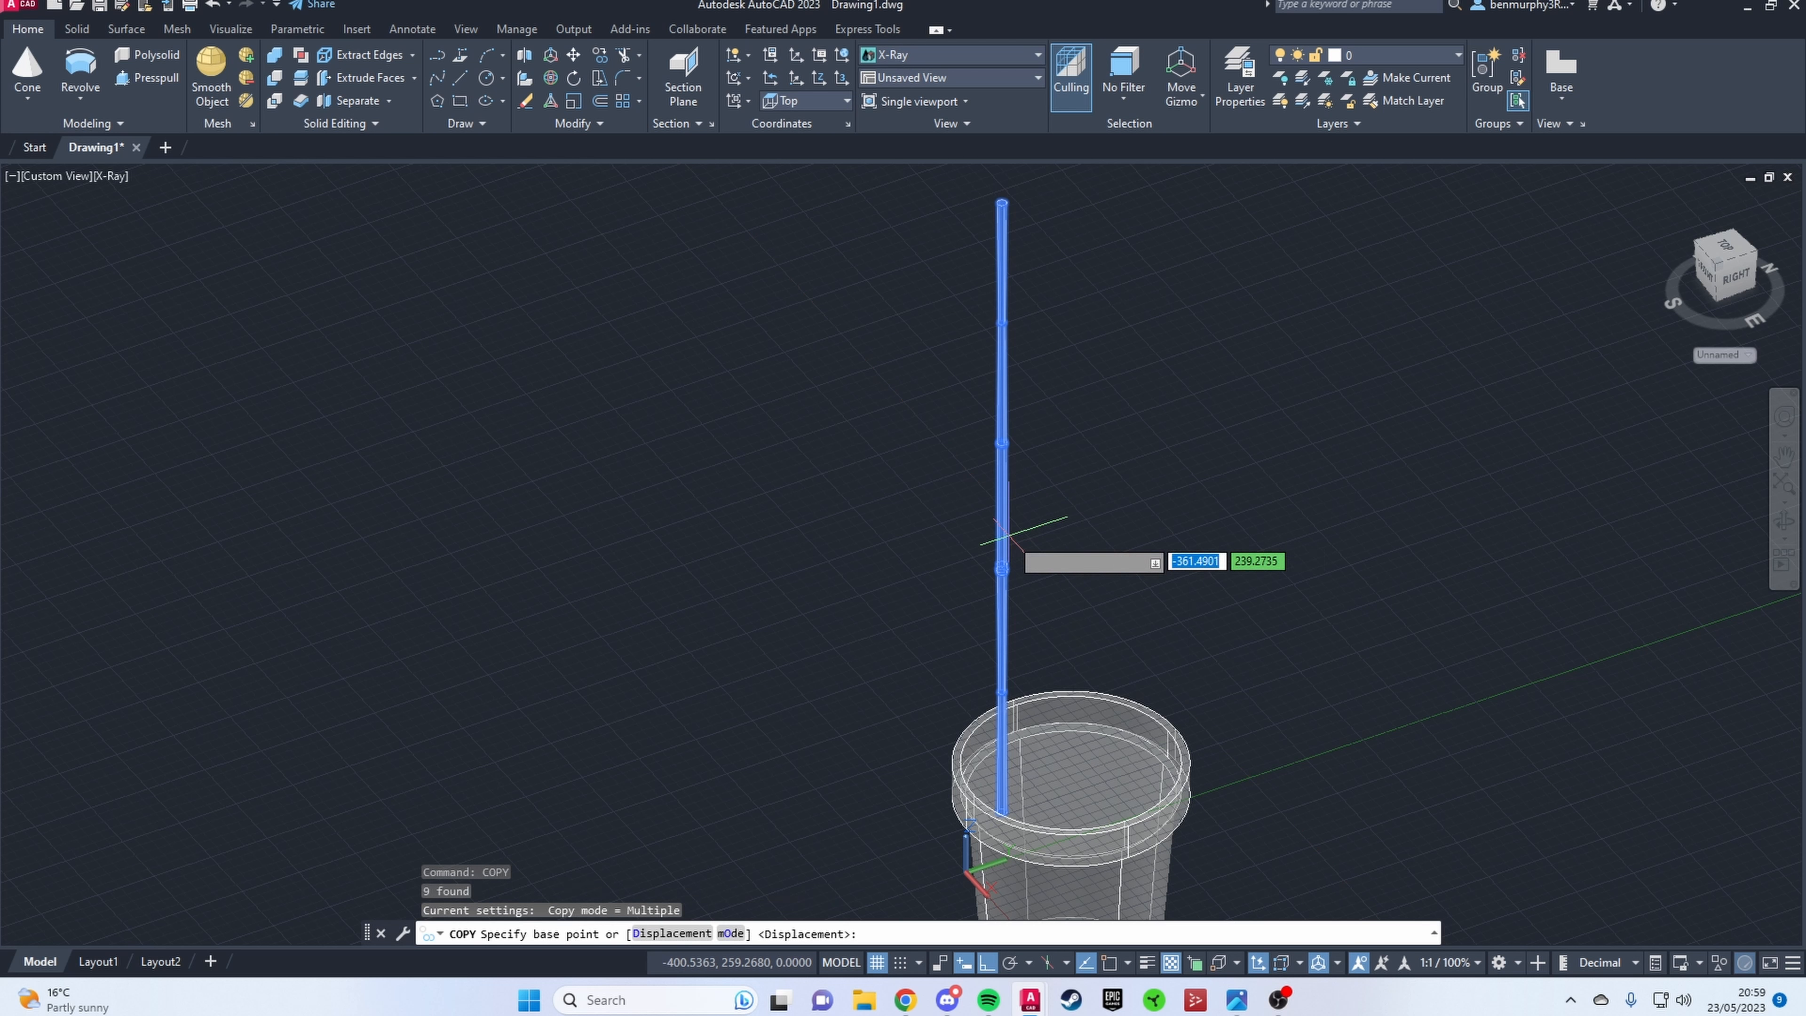
click(1004, 562)
click(1600, 483)
scroll(1242, 524, down, 4)
shift+middle_drag(1604, 487, 1096, 500)
scroll(1241, 524, down, 2)
scroll(1096, 500, up, 3)
Step: Apply the Hidden visual style to the model and examine the joint between the stem segments
click(949, 56)
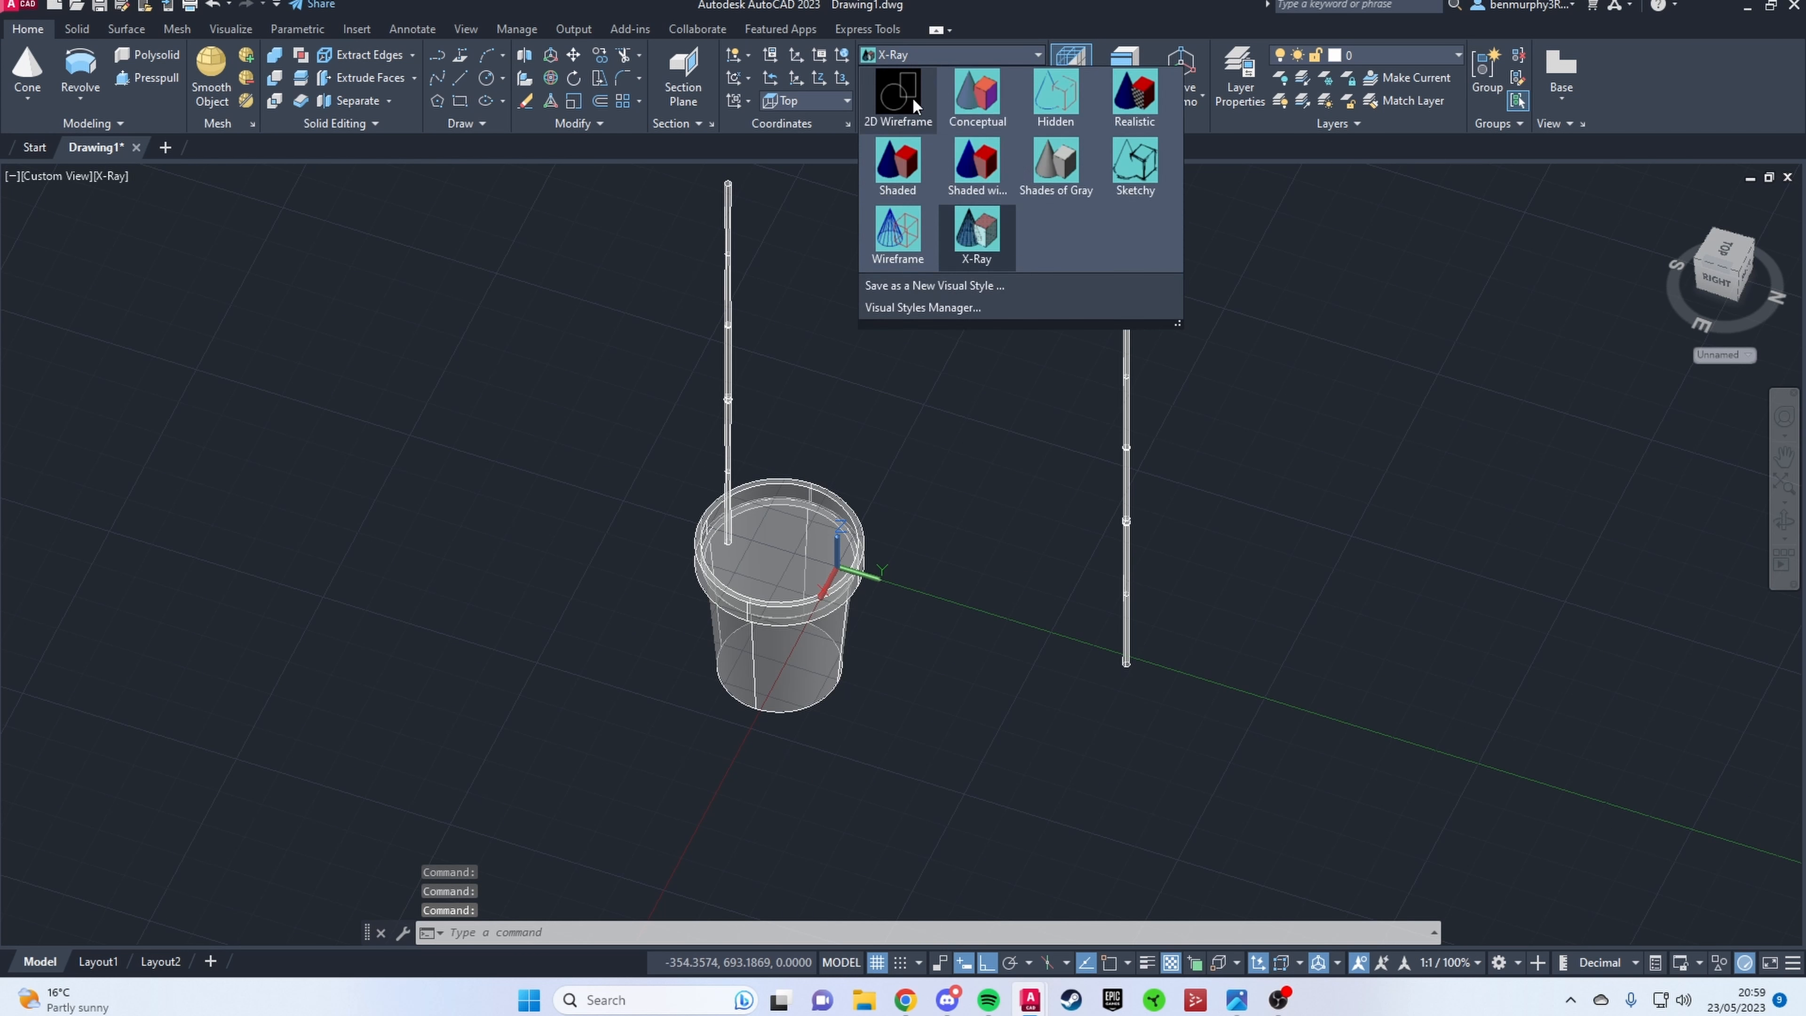
click(1060, 91)
mouse_move(1208, 605)
shift+middle_down()
mouse_move(1230, 631)
mouse_move(1237, 613)
mouse_move(1177, 594)
shift+middle_up()
scroll(1213, 609, down, 2)
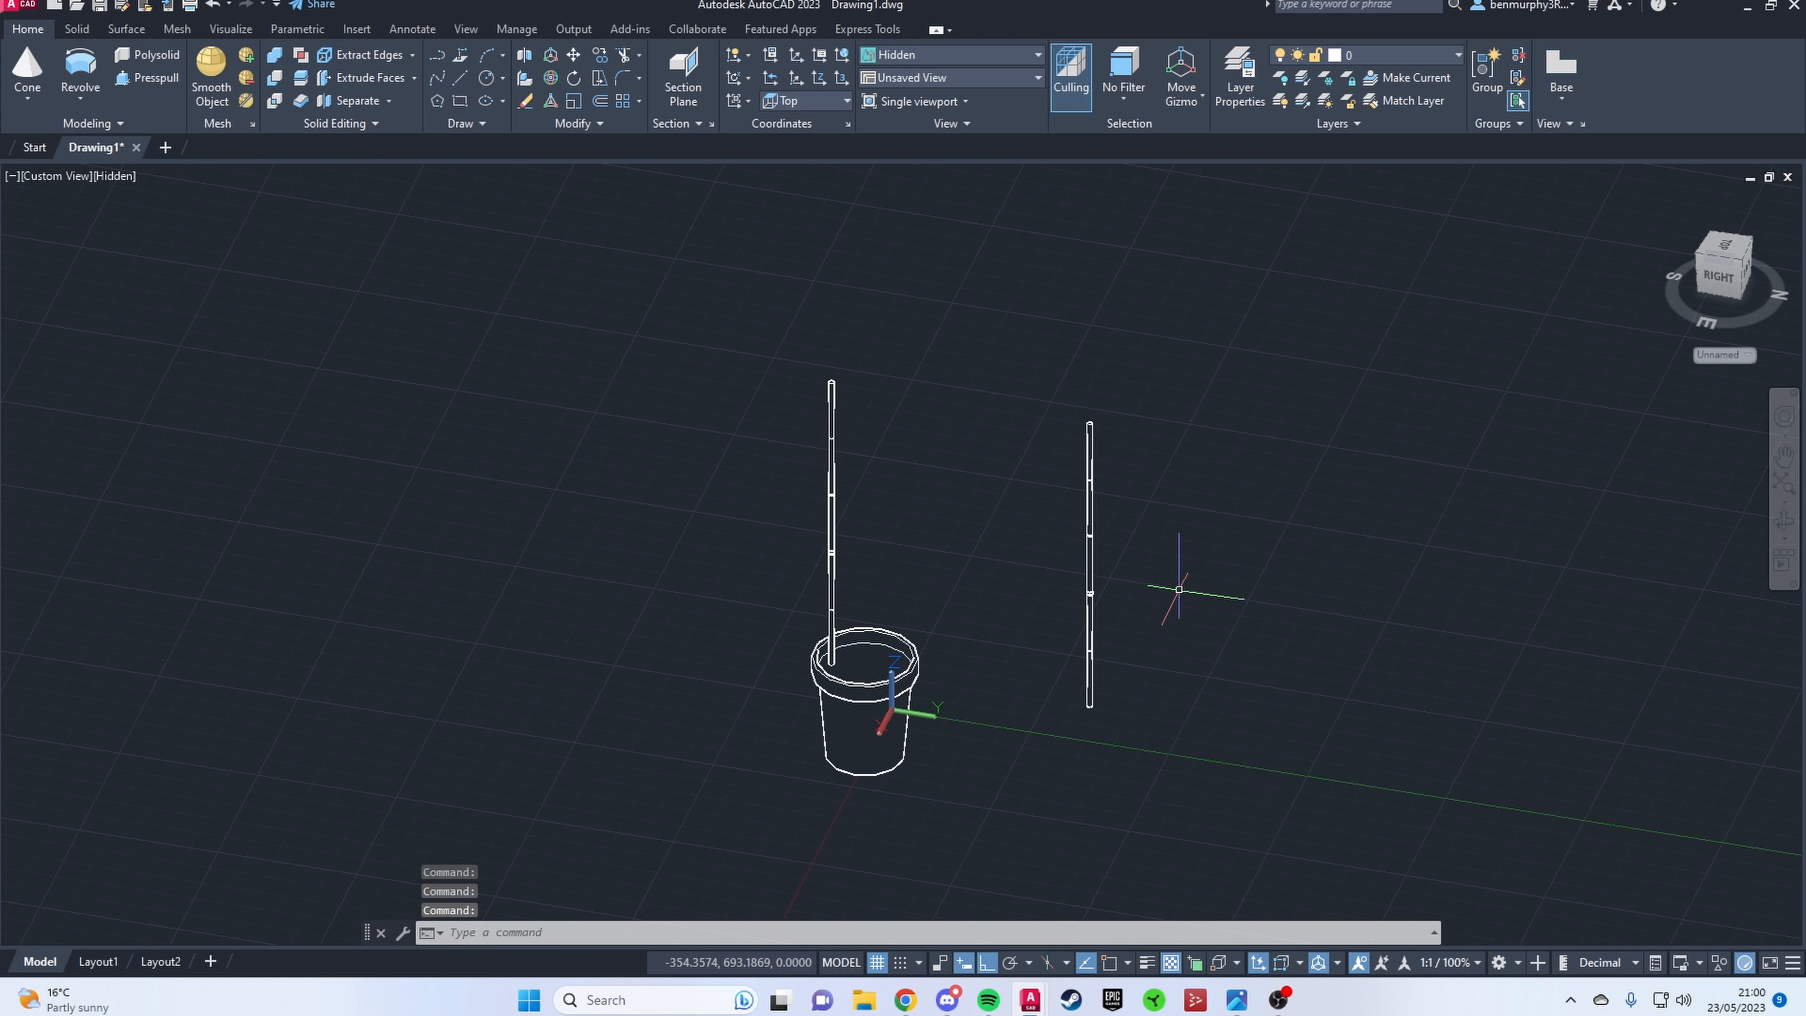
scroll(991, 567, up, 6)
scroll(995, 541, down, 3)
scroll(939, 424, up, 3)
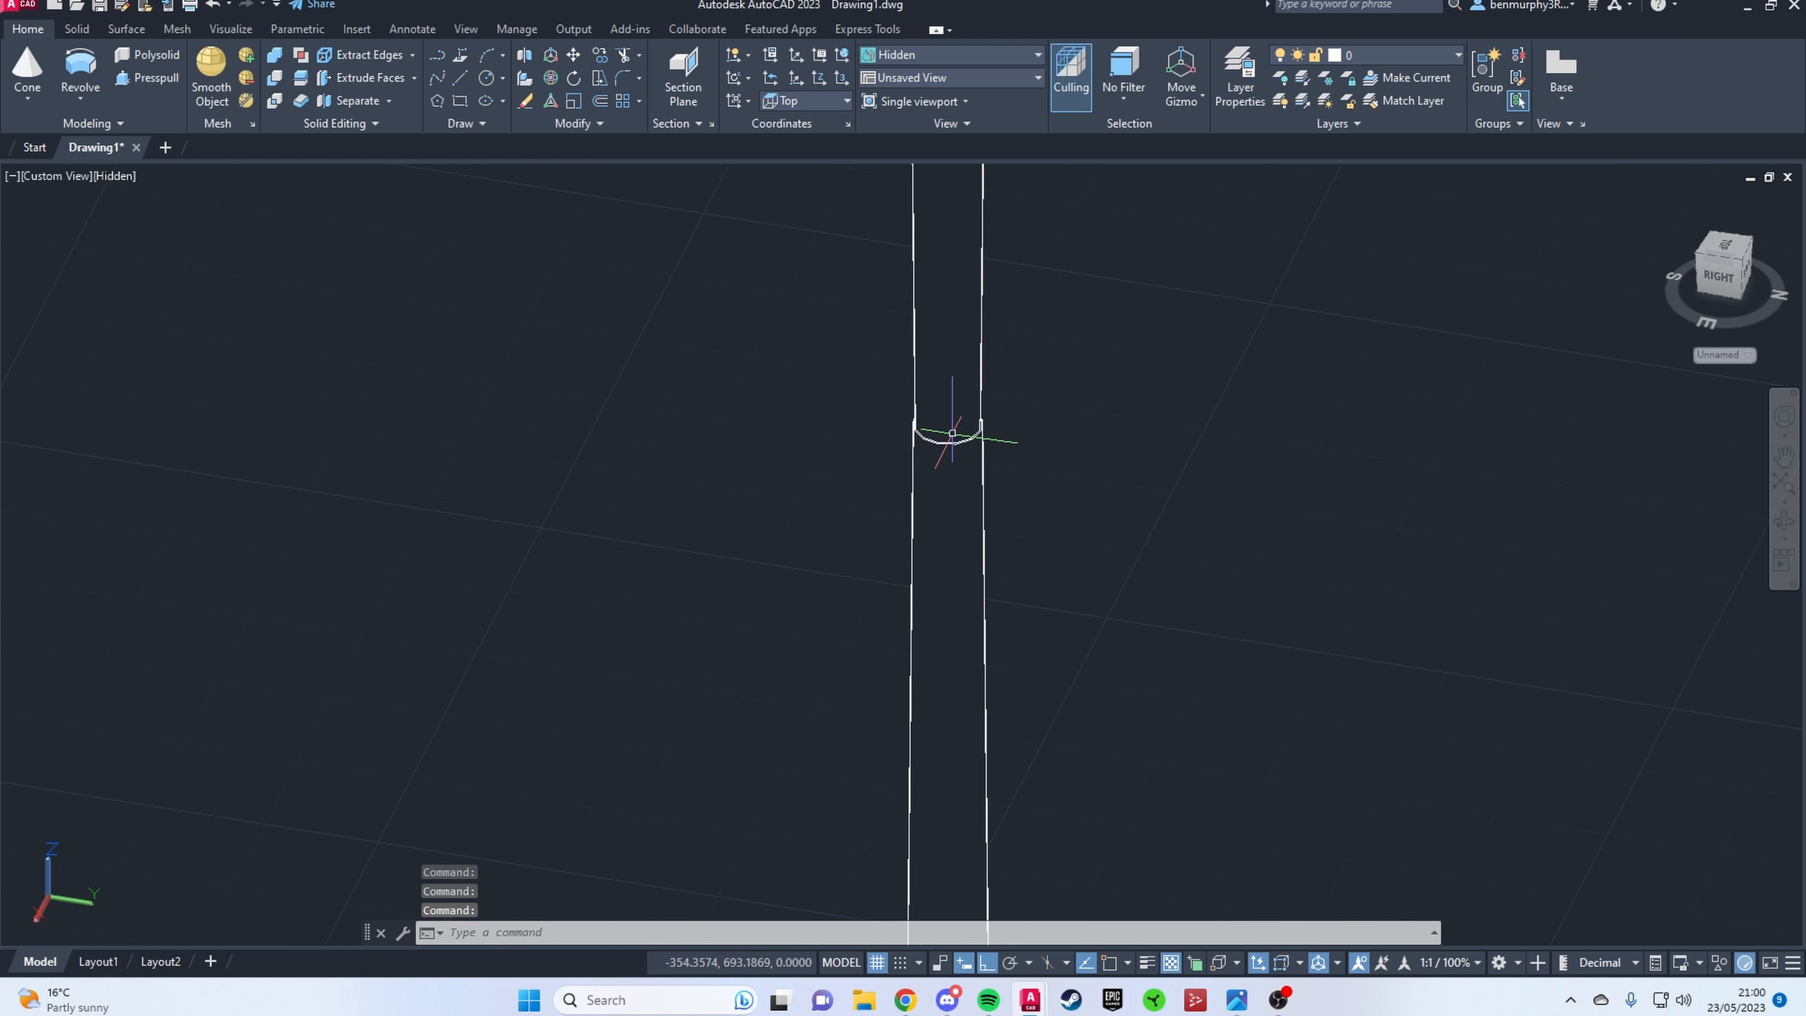
scroll(939, 464, down, 4)
click(939, 472)
scroll(939, 471, down, 3)
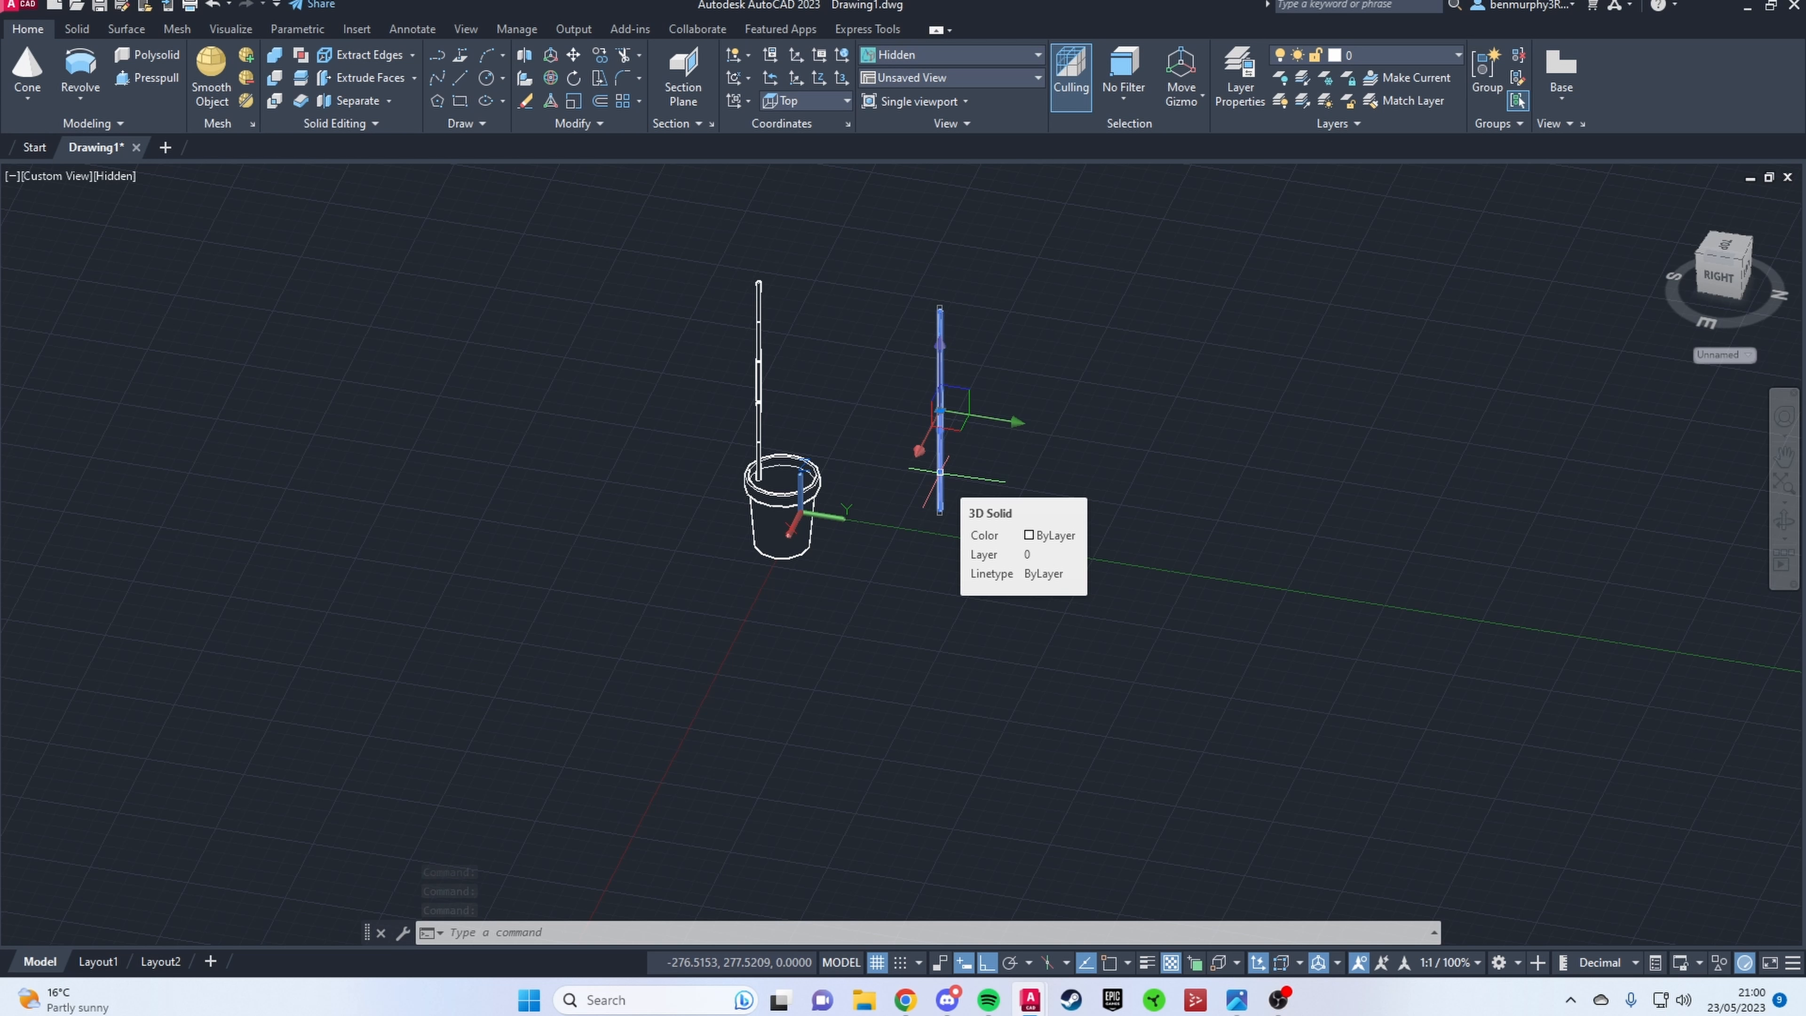
key(Escape)
scroll(949, 487, up, 5)
scroll(922, 427, up, 6)
click(871, 516)
text(mov)
key(Escape)
key(Escape)
scroll(931, 537, down, 6)
Step: Switch the viewport to the Right view so the pot and the copied stem stand side by side
shift+middle_drag(949, 544, 949, 382)
scroll(948, 382, down, 2)
mouse_move(570, 539)
shift+middle_down()
mouse_move(633, 436)
mouse_move(560, 541)
shift+middle_up()
scroll(956, 530, up, 2)
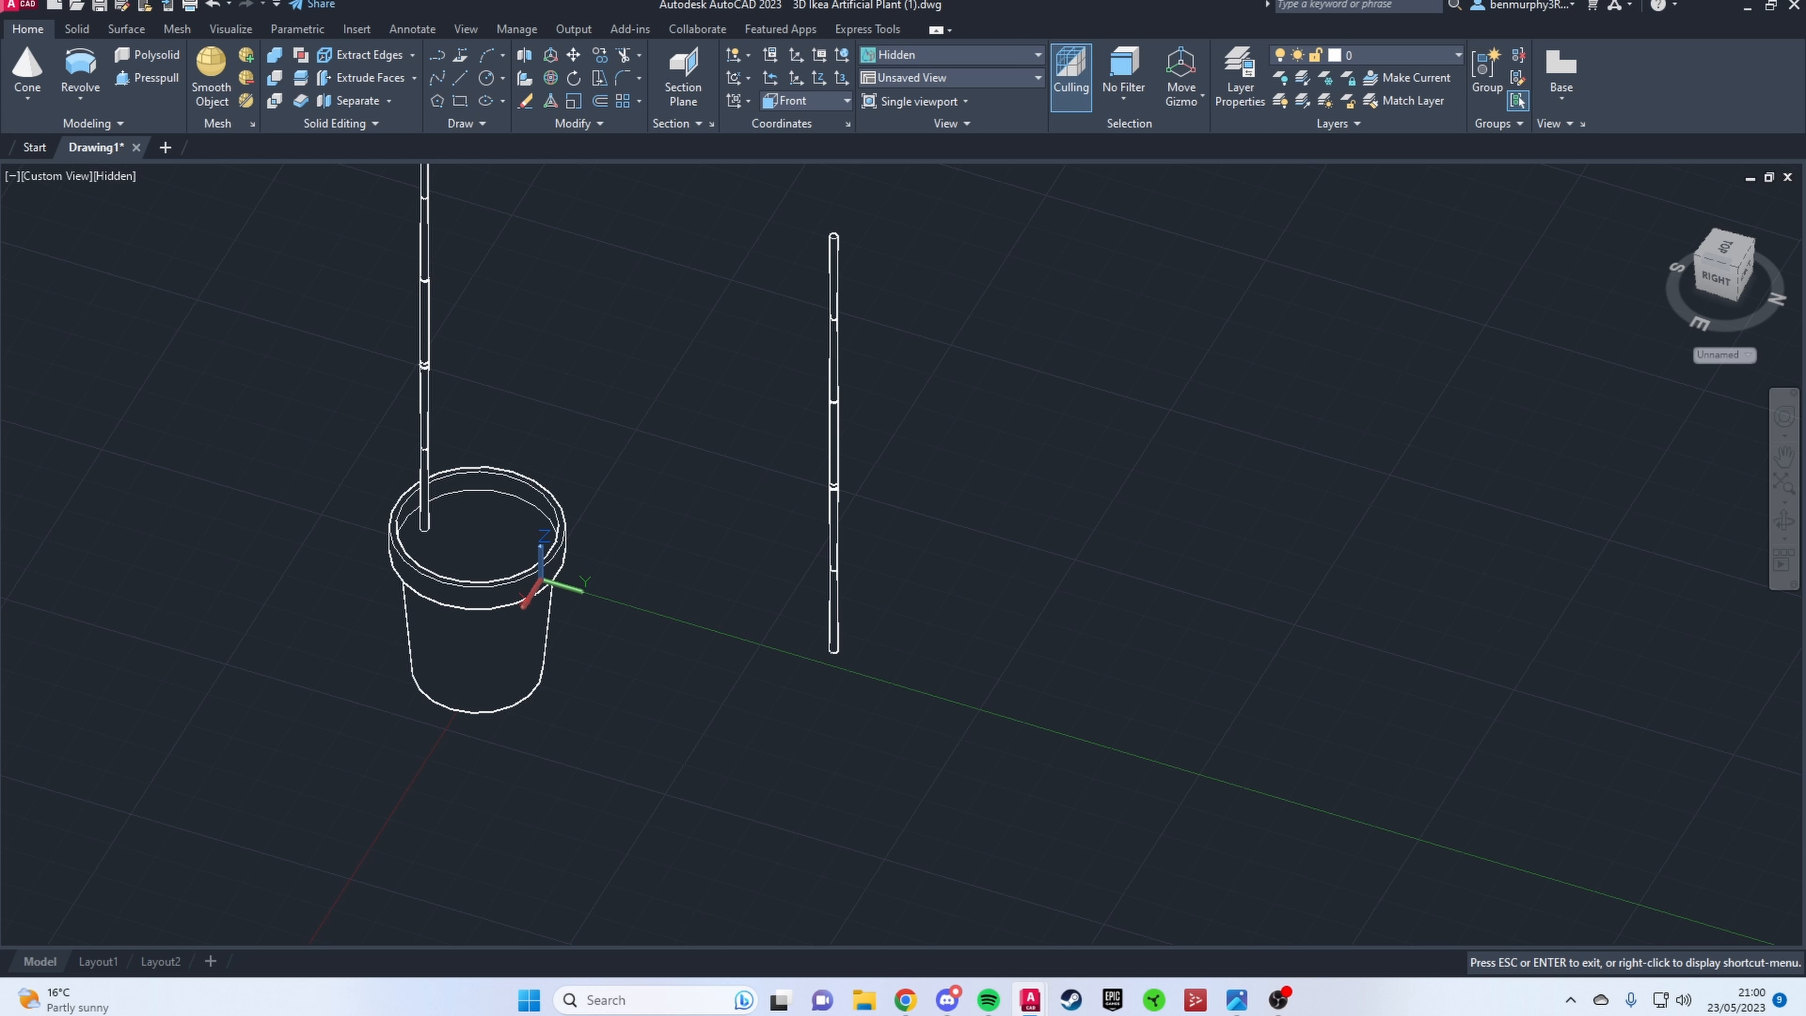
click(67, 176)
click(68, 310)
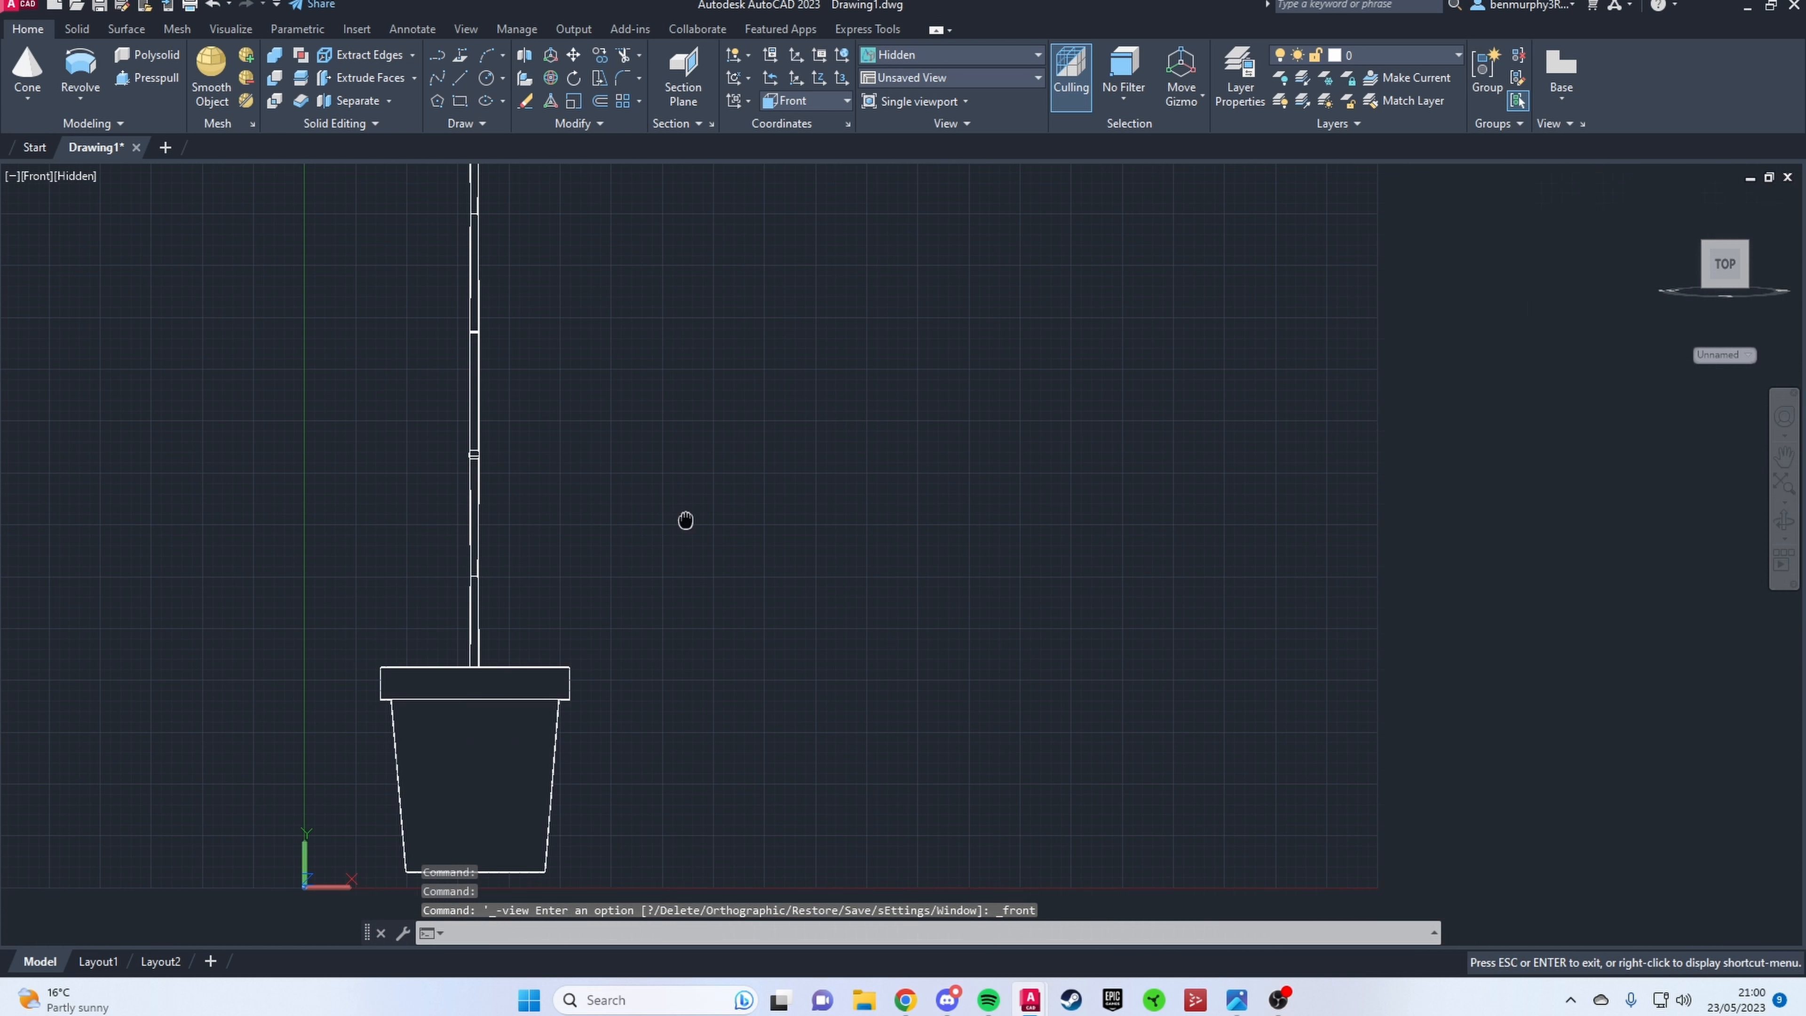
click(36, 176)
click(68, 289)
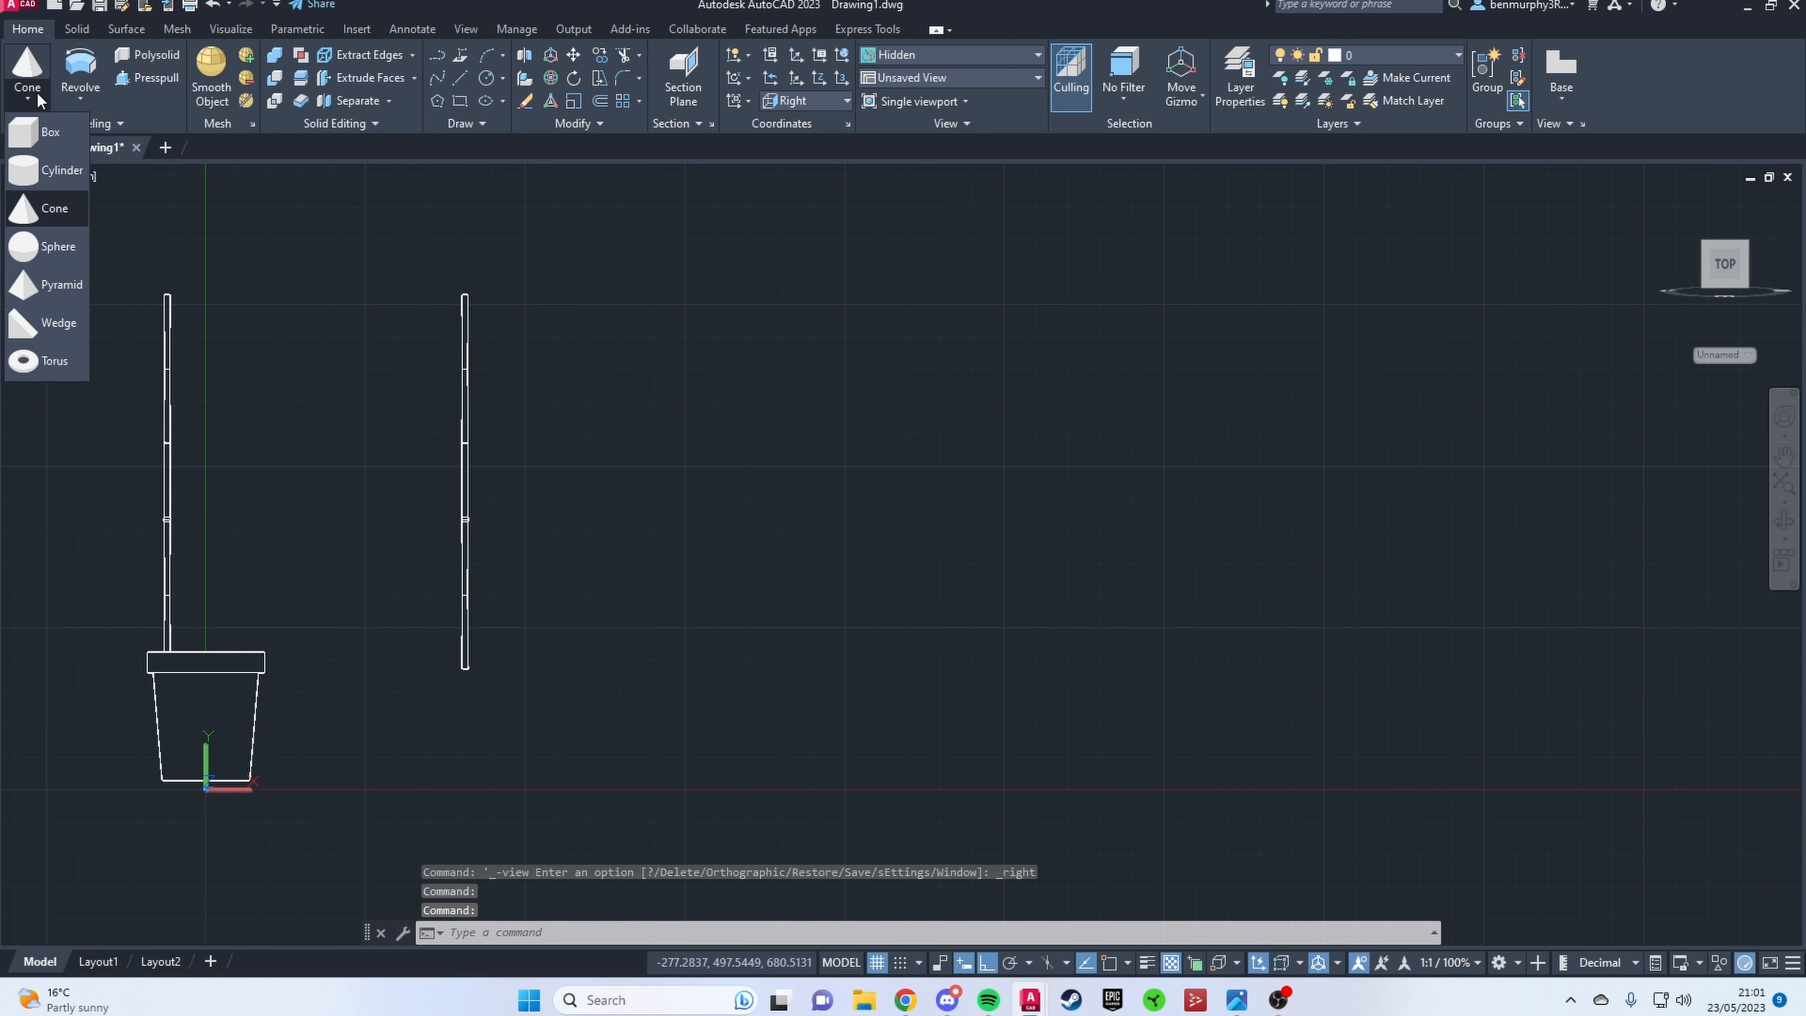
Step: Begin a narrow leaf outline with Polyline beside the copied stem, drawing the rounded base and one long edge up to a pointed tip
text(pl)
key(Return)
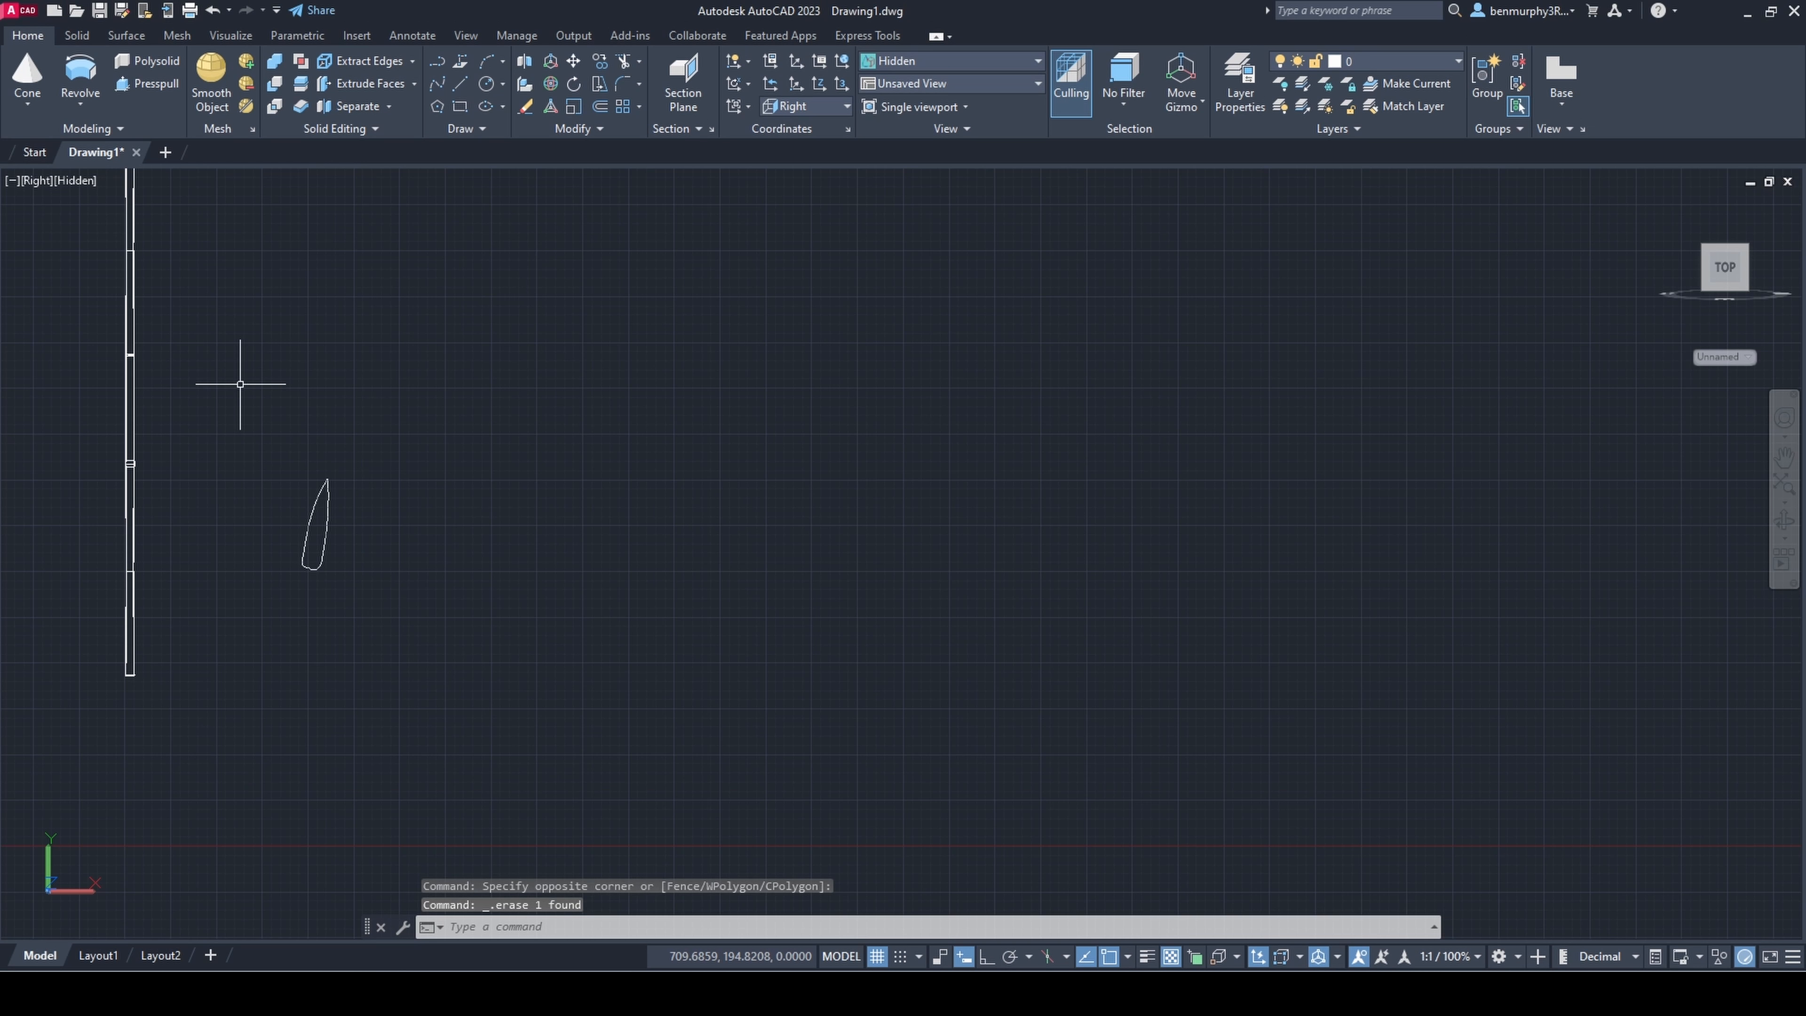
text(pl)
key(Return)
scroll(319, 491, up, 5)
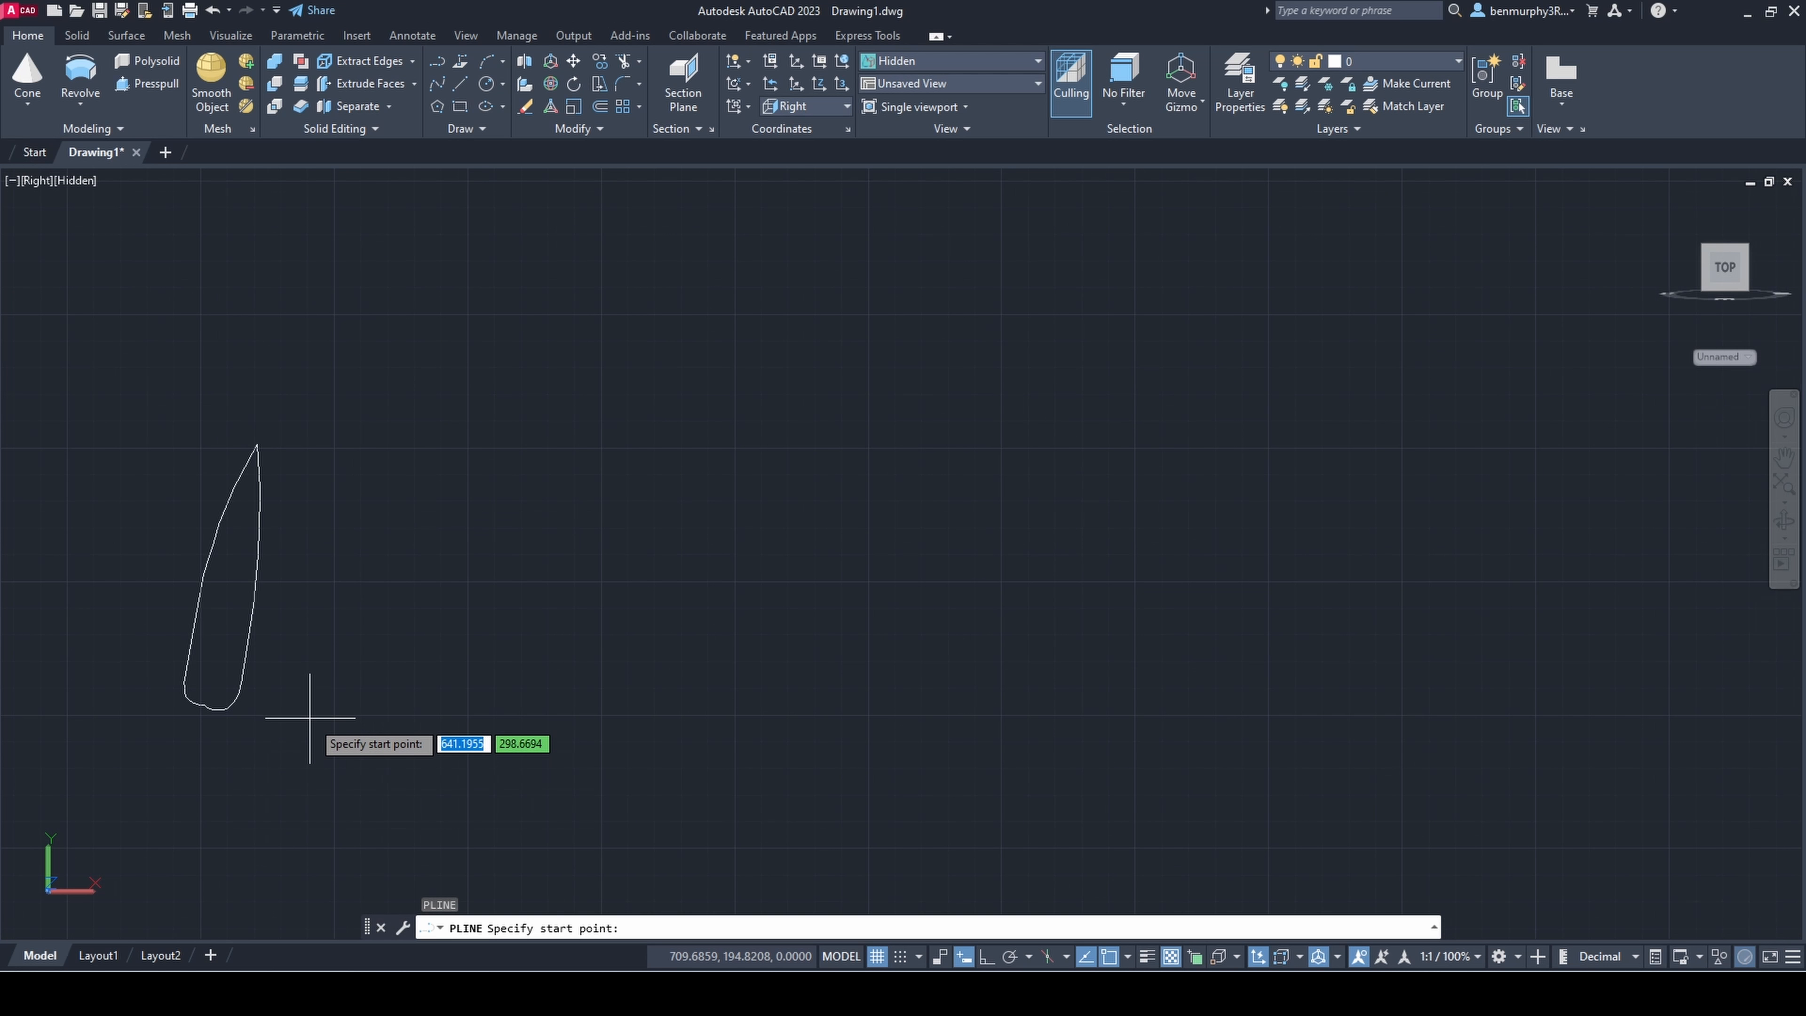
click(332, 699)
scroll(339, 701, up, 5)
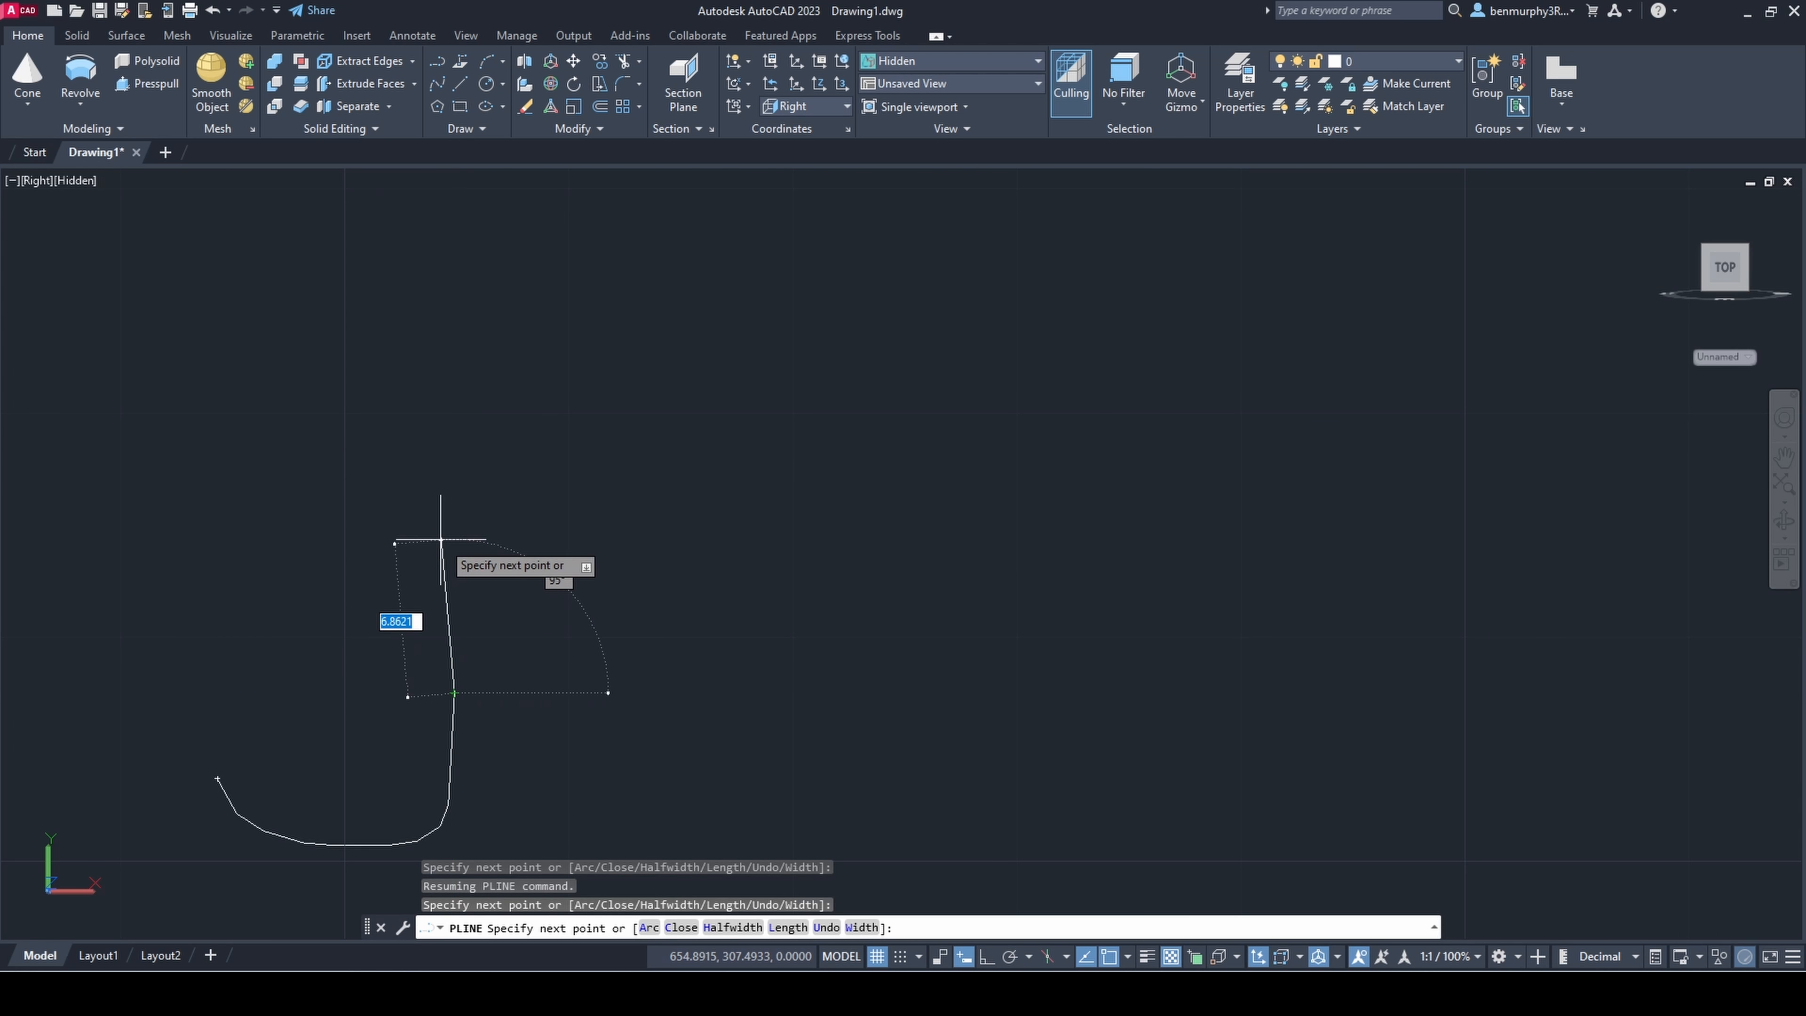
click(449, 517)
scroll(439, 320, down, 4)
middle_drag(435, 323, 427, 615)
click(420, 410)
middle_drag(418, 384, 400, 729)
scroll(399, 729, down, 4)
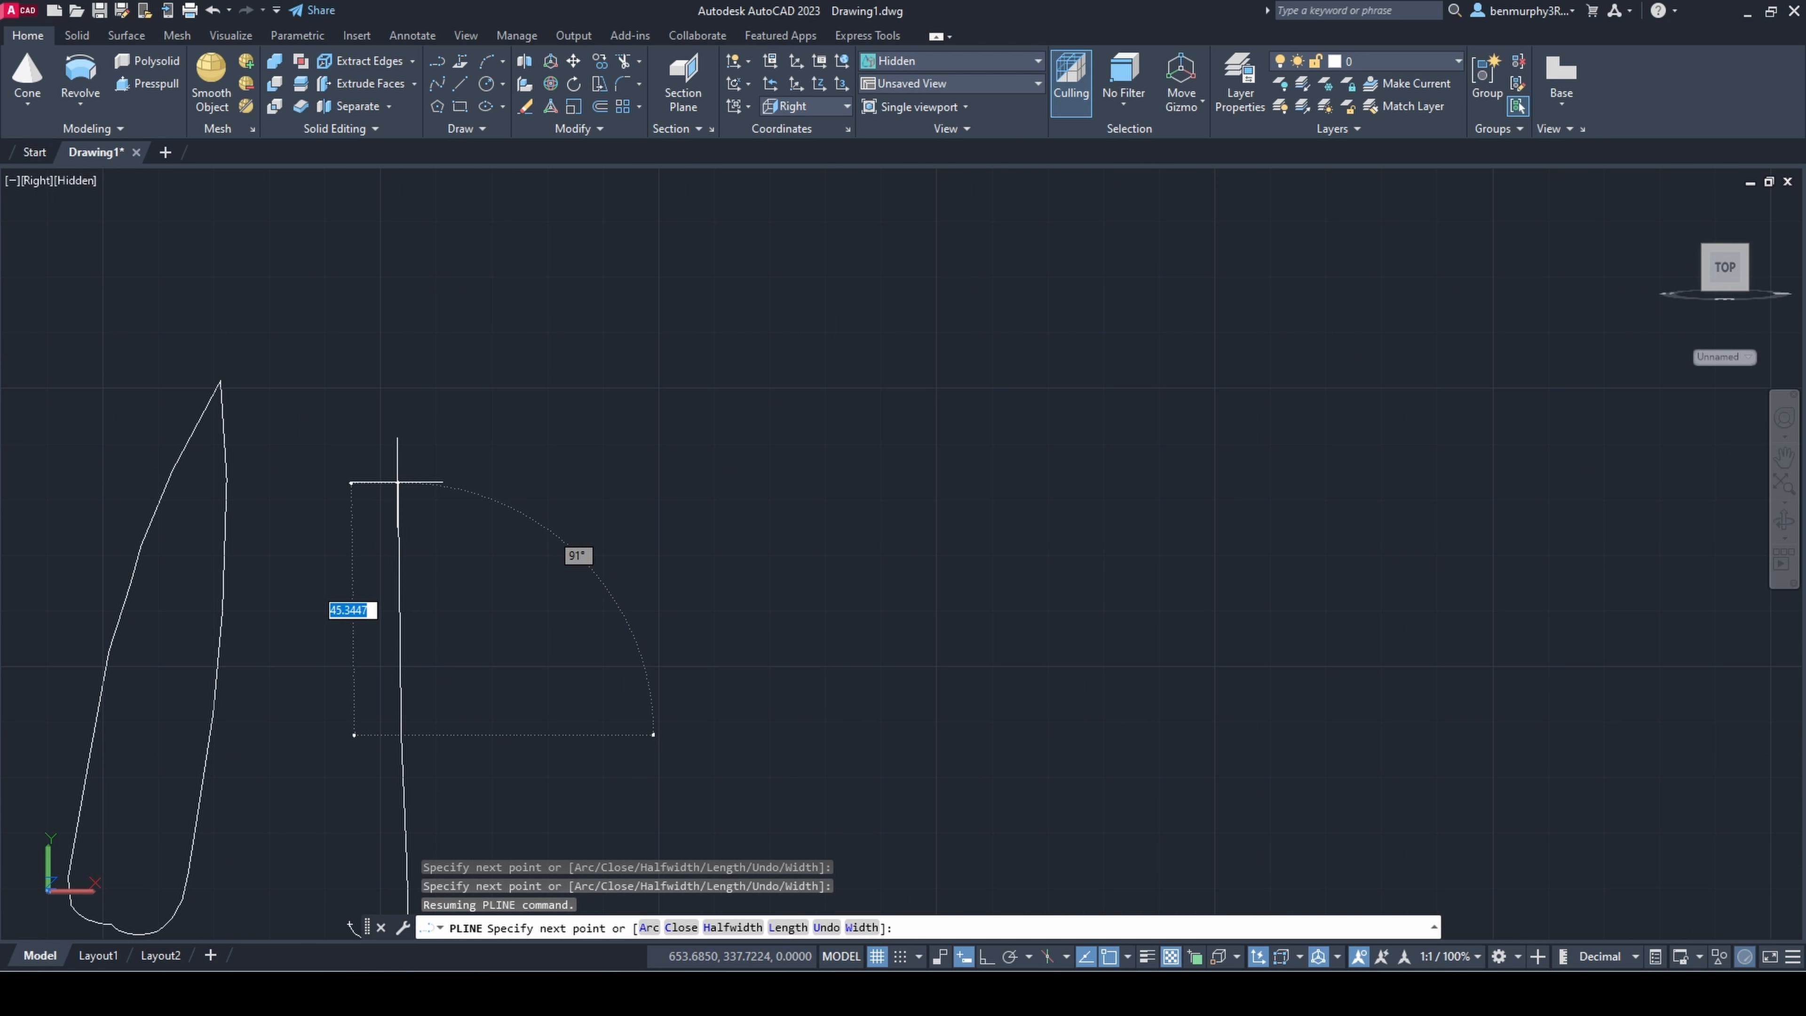
click(392, 482)
click(379, 365)
Step: Continue the leaf polyline from the tip down the opposite edge and join it to the start point at the base
scroll(362, 387, up, 3)
click(373, 452)
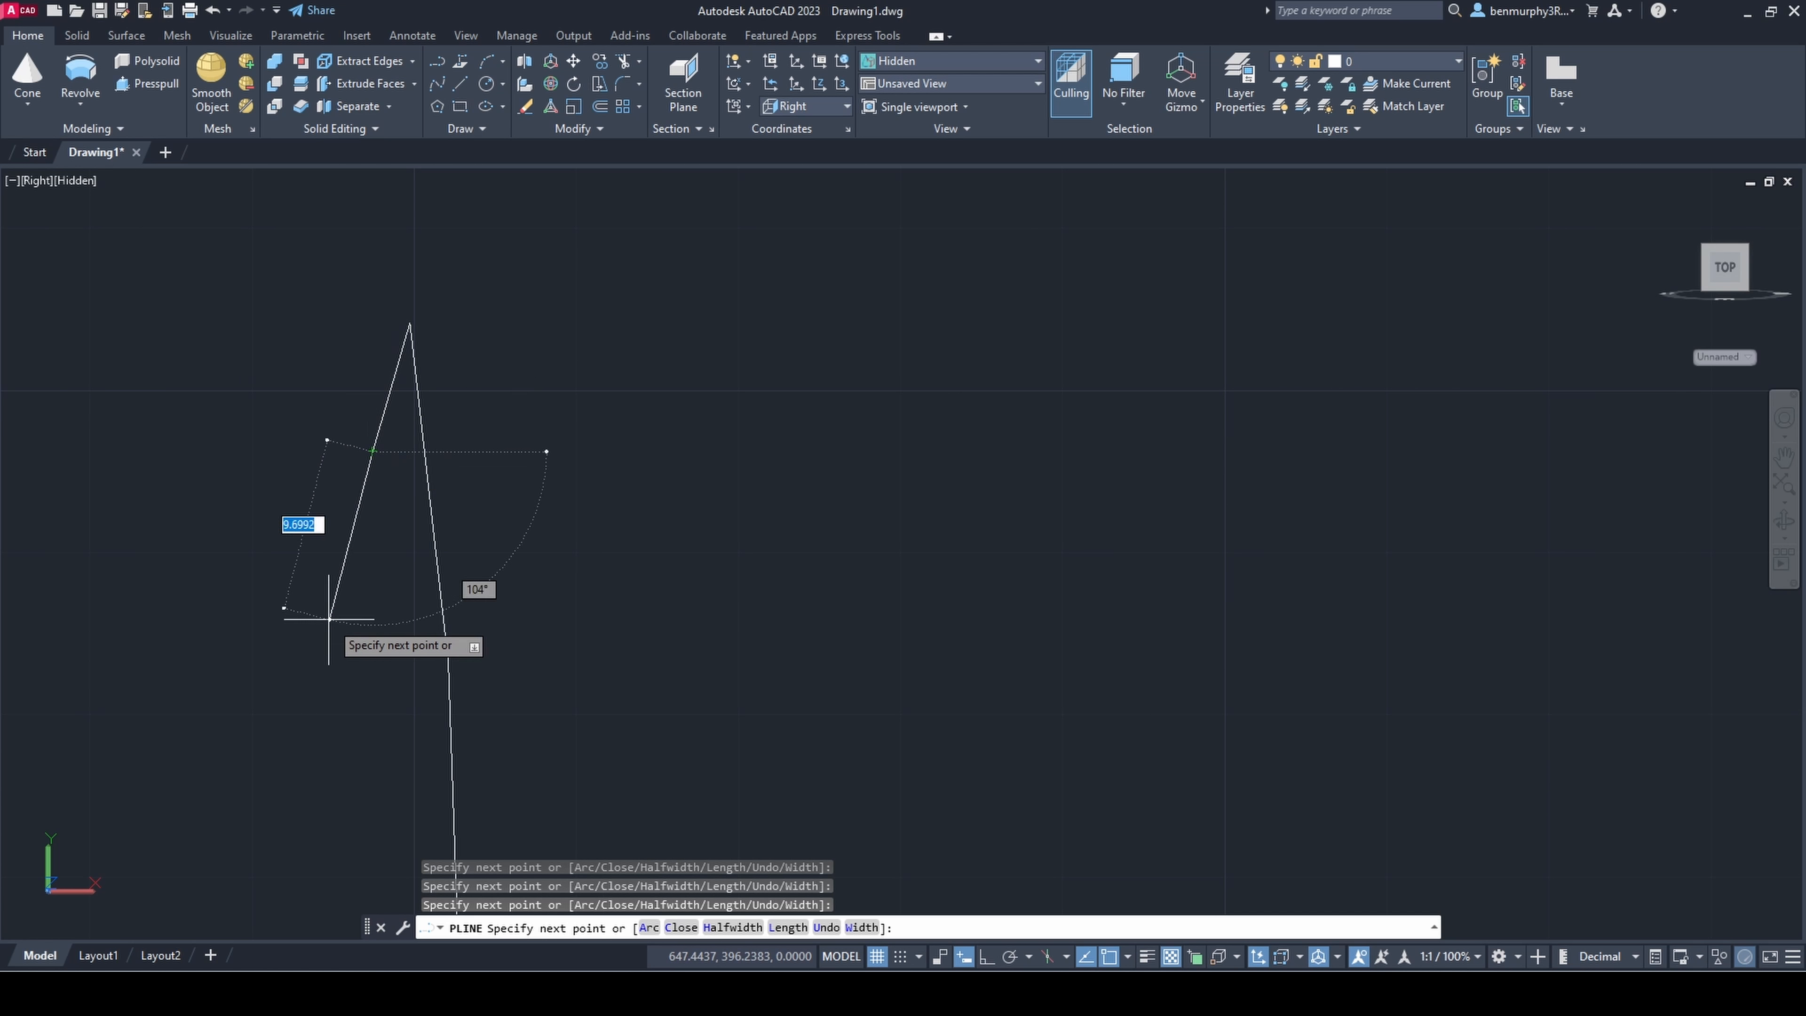
click(339, 651)
scroll(319, 724, down, 4)
middle_drag(319, 792, 325, 604)
click(322, 662)
scroll(310, 732, up, 4)
middle_drag(311, 726, 311, 609)
click(333, 645)
scroll(340, 720, up, 4)
scroll(303, 685, up, 1)
middle_drag(303, 687, 281, 614)
click(281, 624)
scroll(289, 686, up, 2)
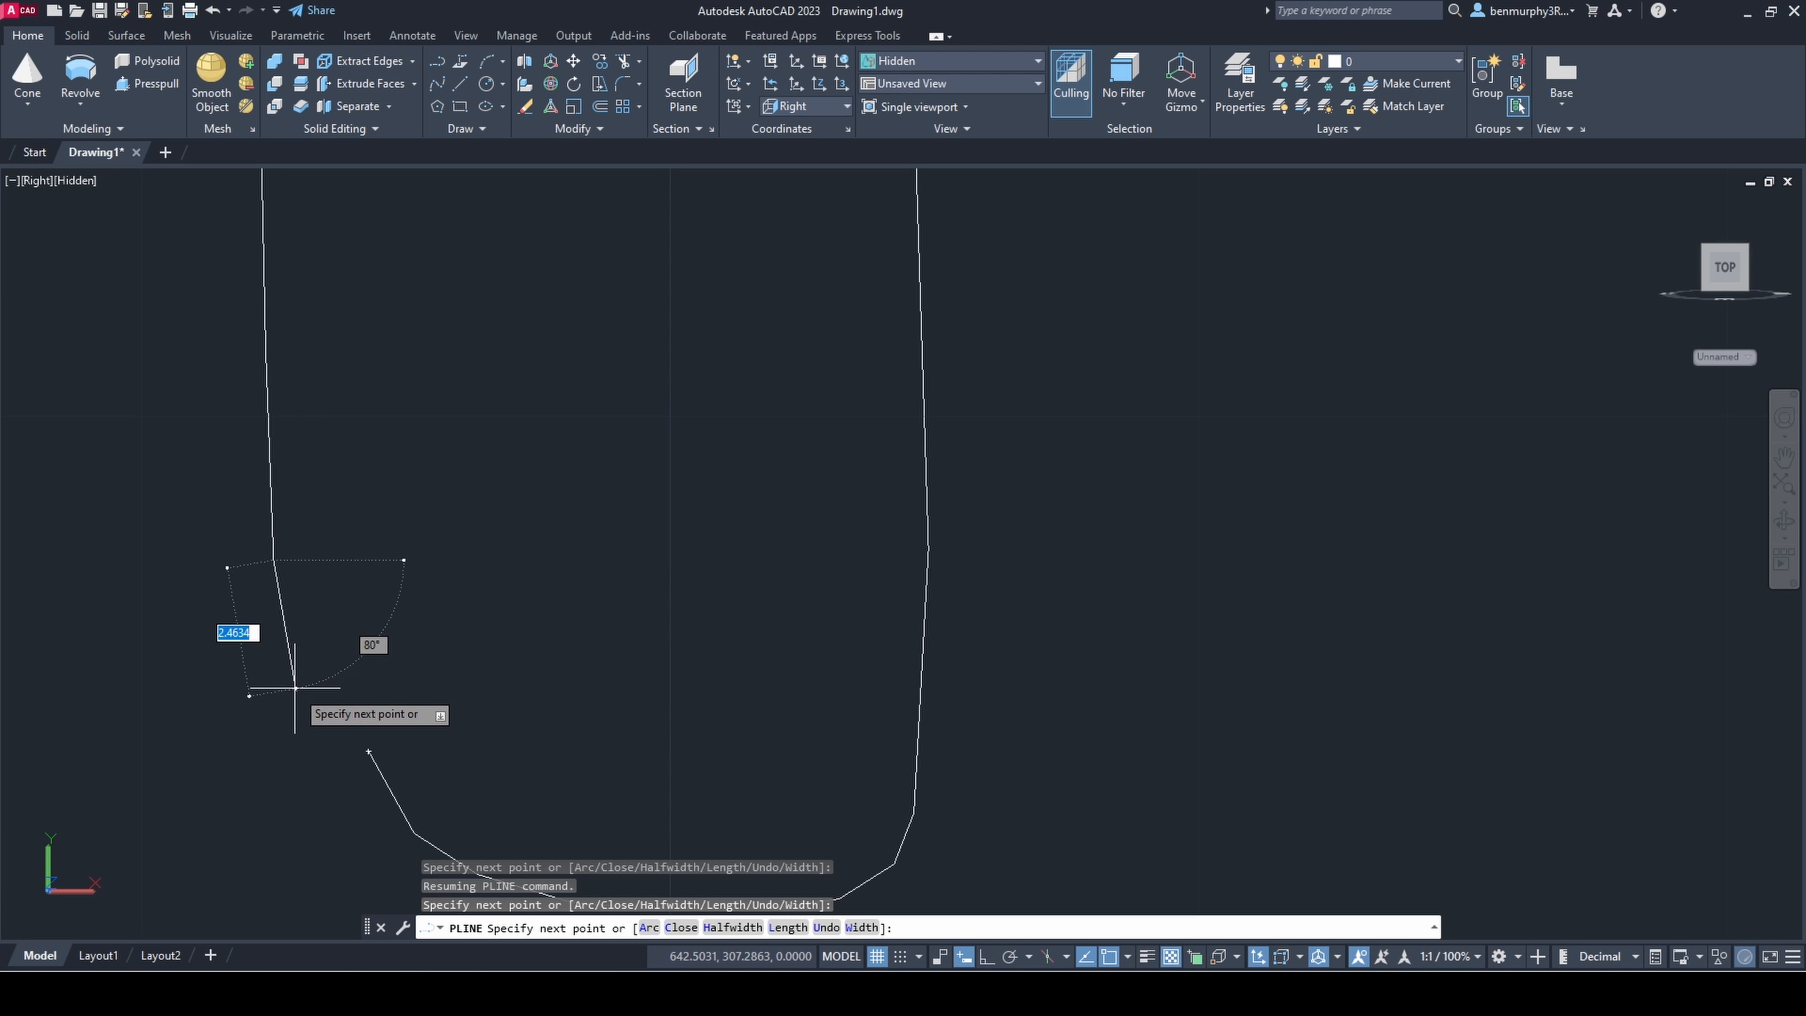
click(294, 687)
middle_drag(297, 701, 273, 498)
click(343, 546)
key(Escape)
scroll(333, 578, down, 2)
Step: Stretch two vertices at the leaf outline's lower corner to smooth the rounded base
click(349, 568)
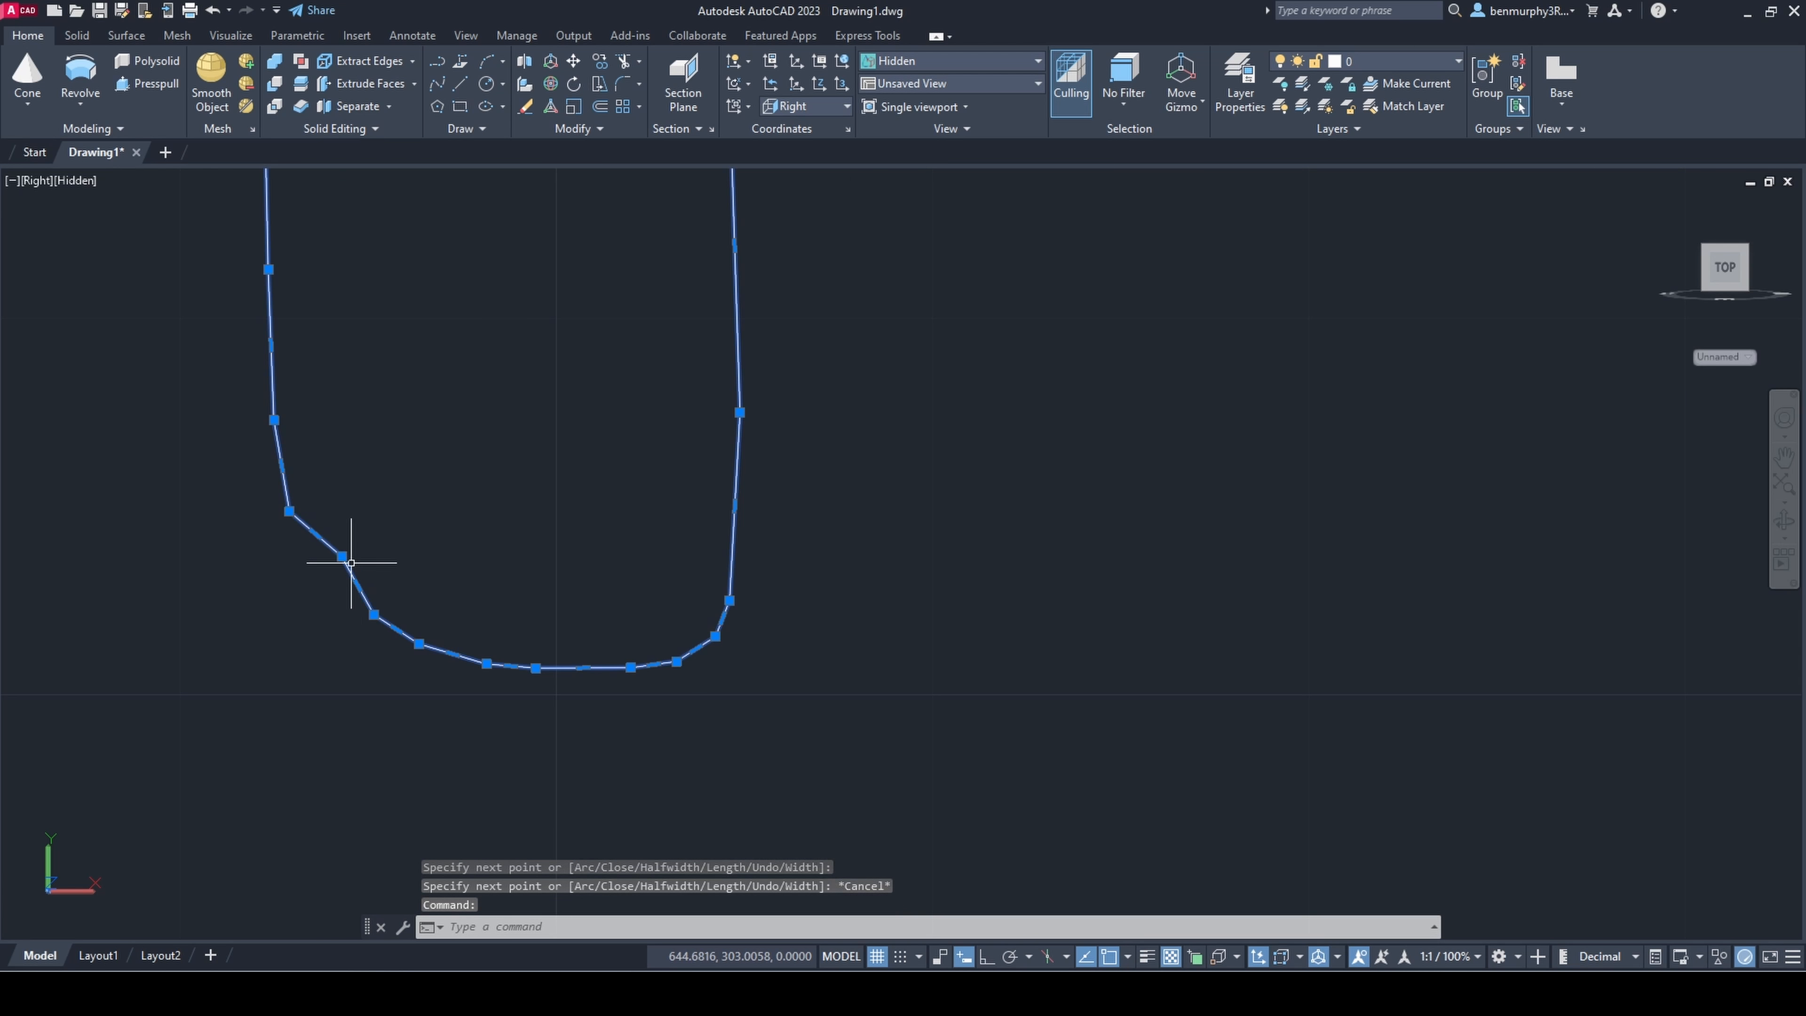
click(341, 556)
click(321, 577)
click(373, 615)
scroll(366, 623, up, 4)
click(361, 631)
key(Escape)
scroll(364, 629, down, 18)
middle_drag(411, 582, 613, 500)
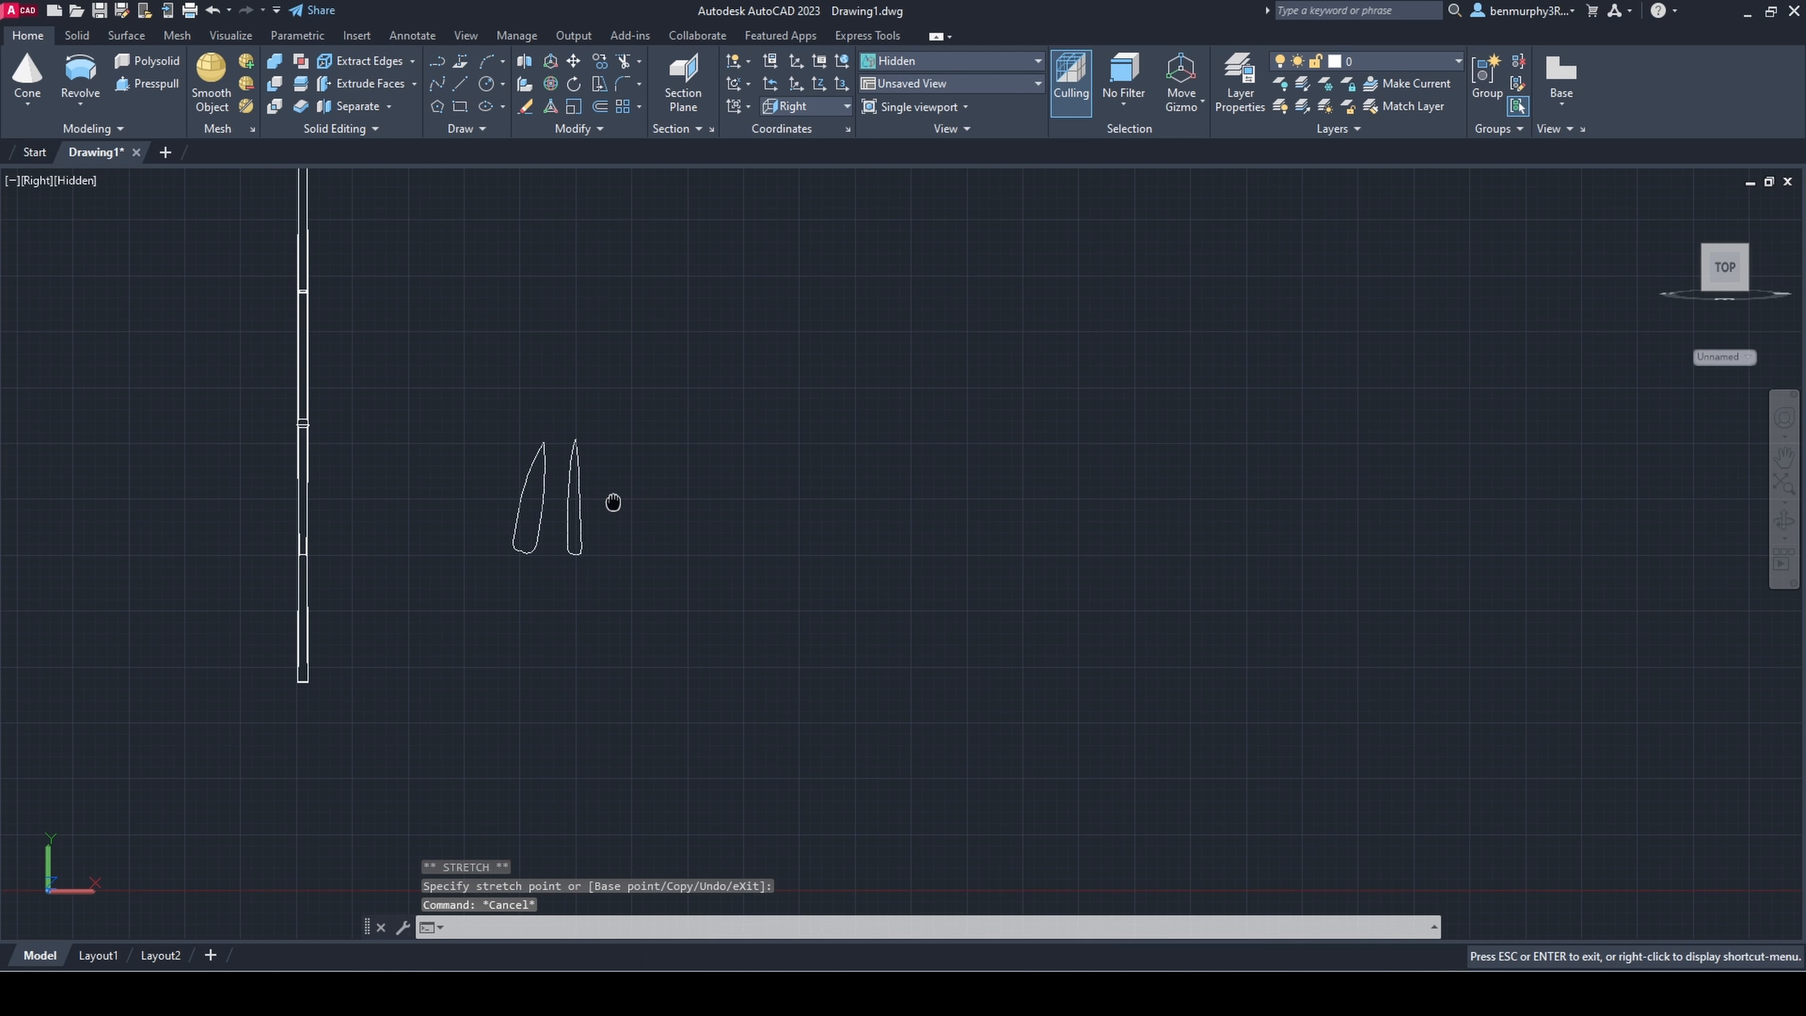
Step: Delete the wider, slanted leaf outline and keep the narrow one
click(549, 492)
click(516, 473)
key(Delete)
scroll(566, 530, up, 7)
scroll(568, 537, down, 8)
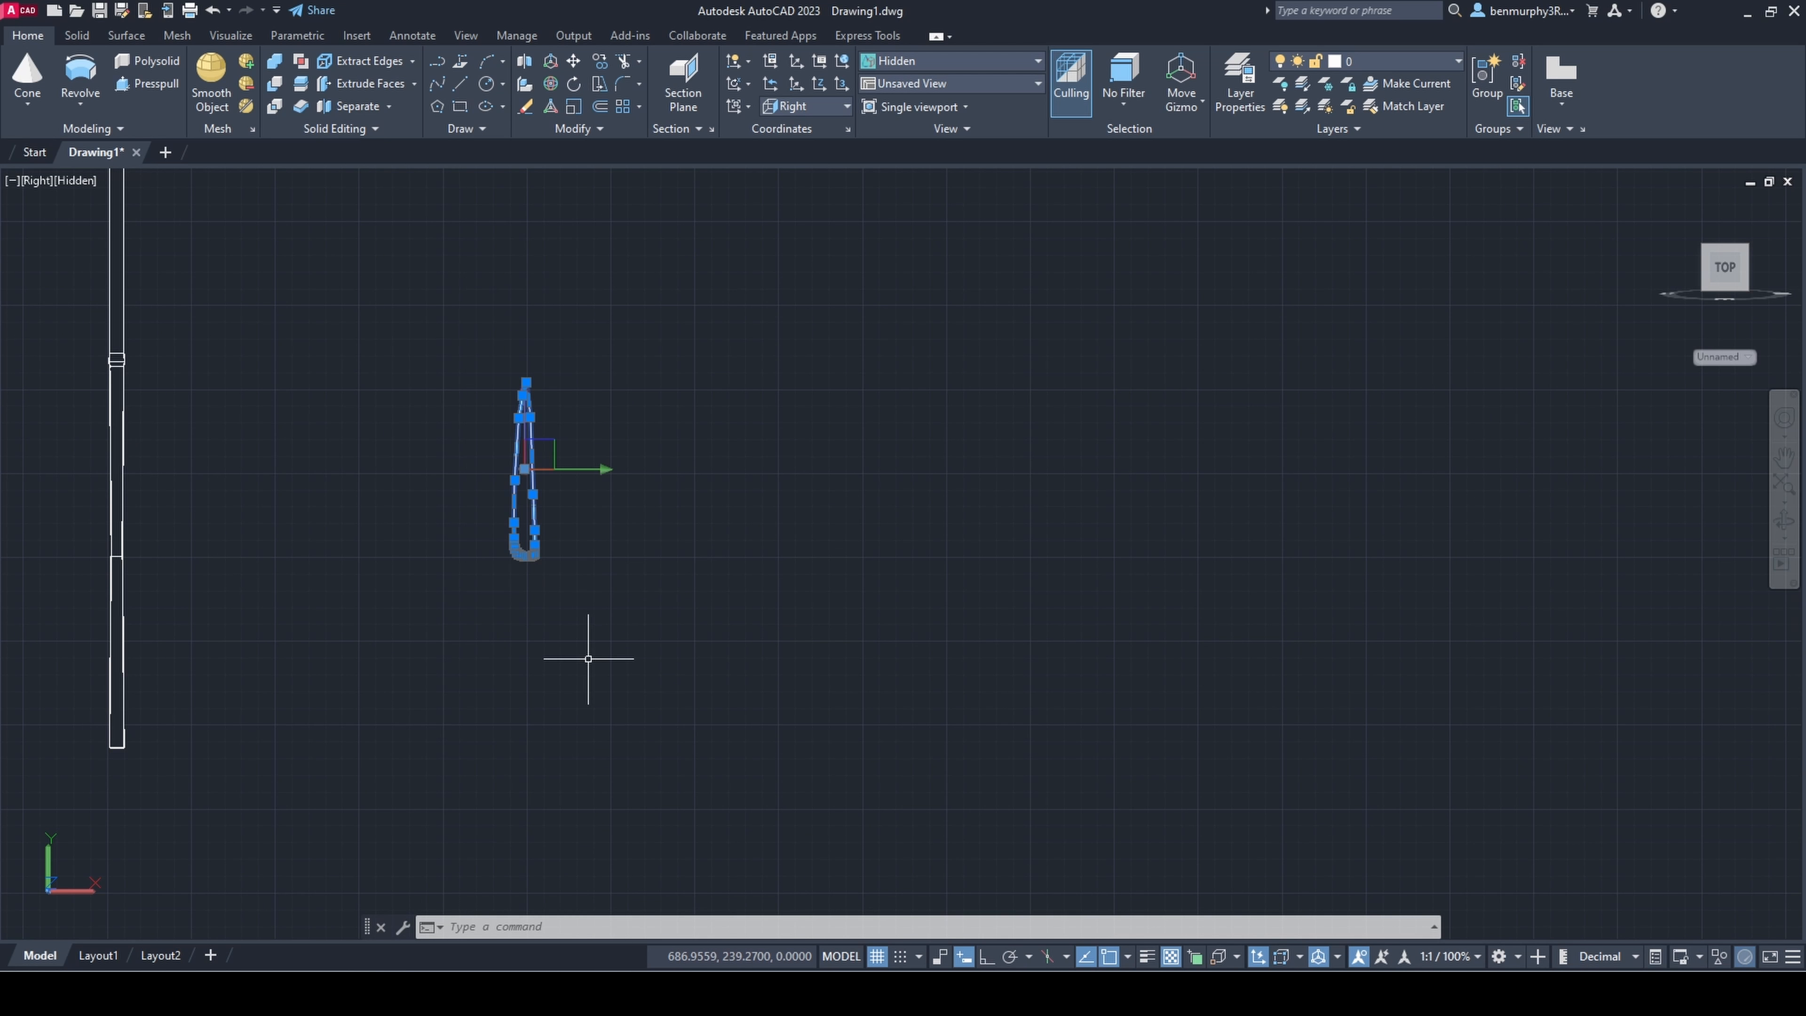
click(551, 62)
key(Escape)
scroll(548, 231, down, 4)
scroll(543, 307, up, 3)
click(551, 84)
click(540, 328)
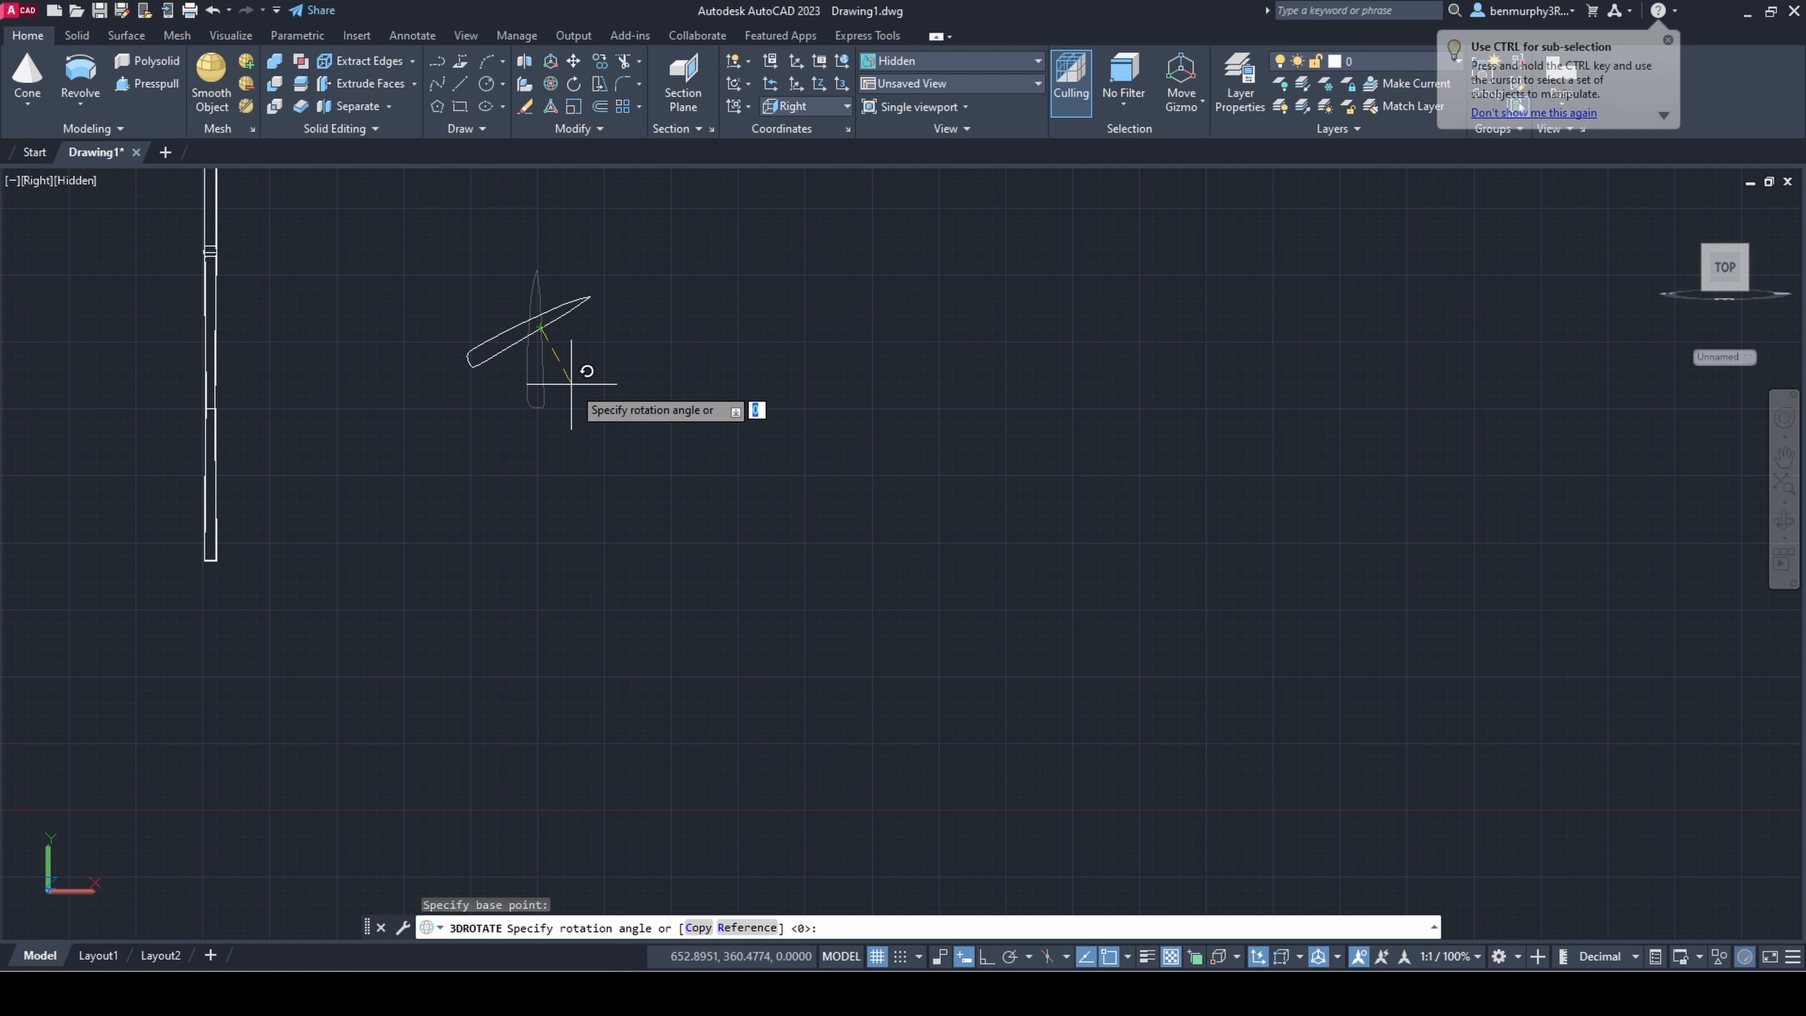
key(Escape)
Step: Rotate the leaf outline with 3D Rotate so its tip leans away from the stem
scroll(571, 382, down, 5)
shift+middle_drag(677, 387, 528, 420)
scroll(524, 421, up, 6)
click(536, 412)
click(654, 208)
middle_drag(687, 342, 693, 520)
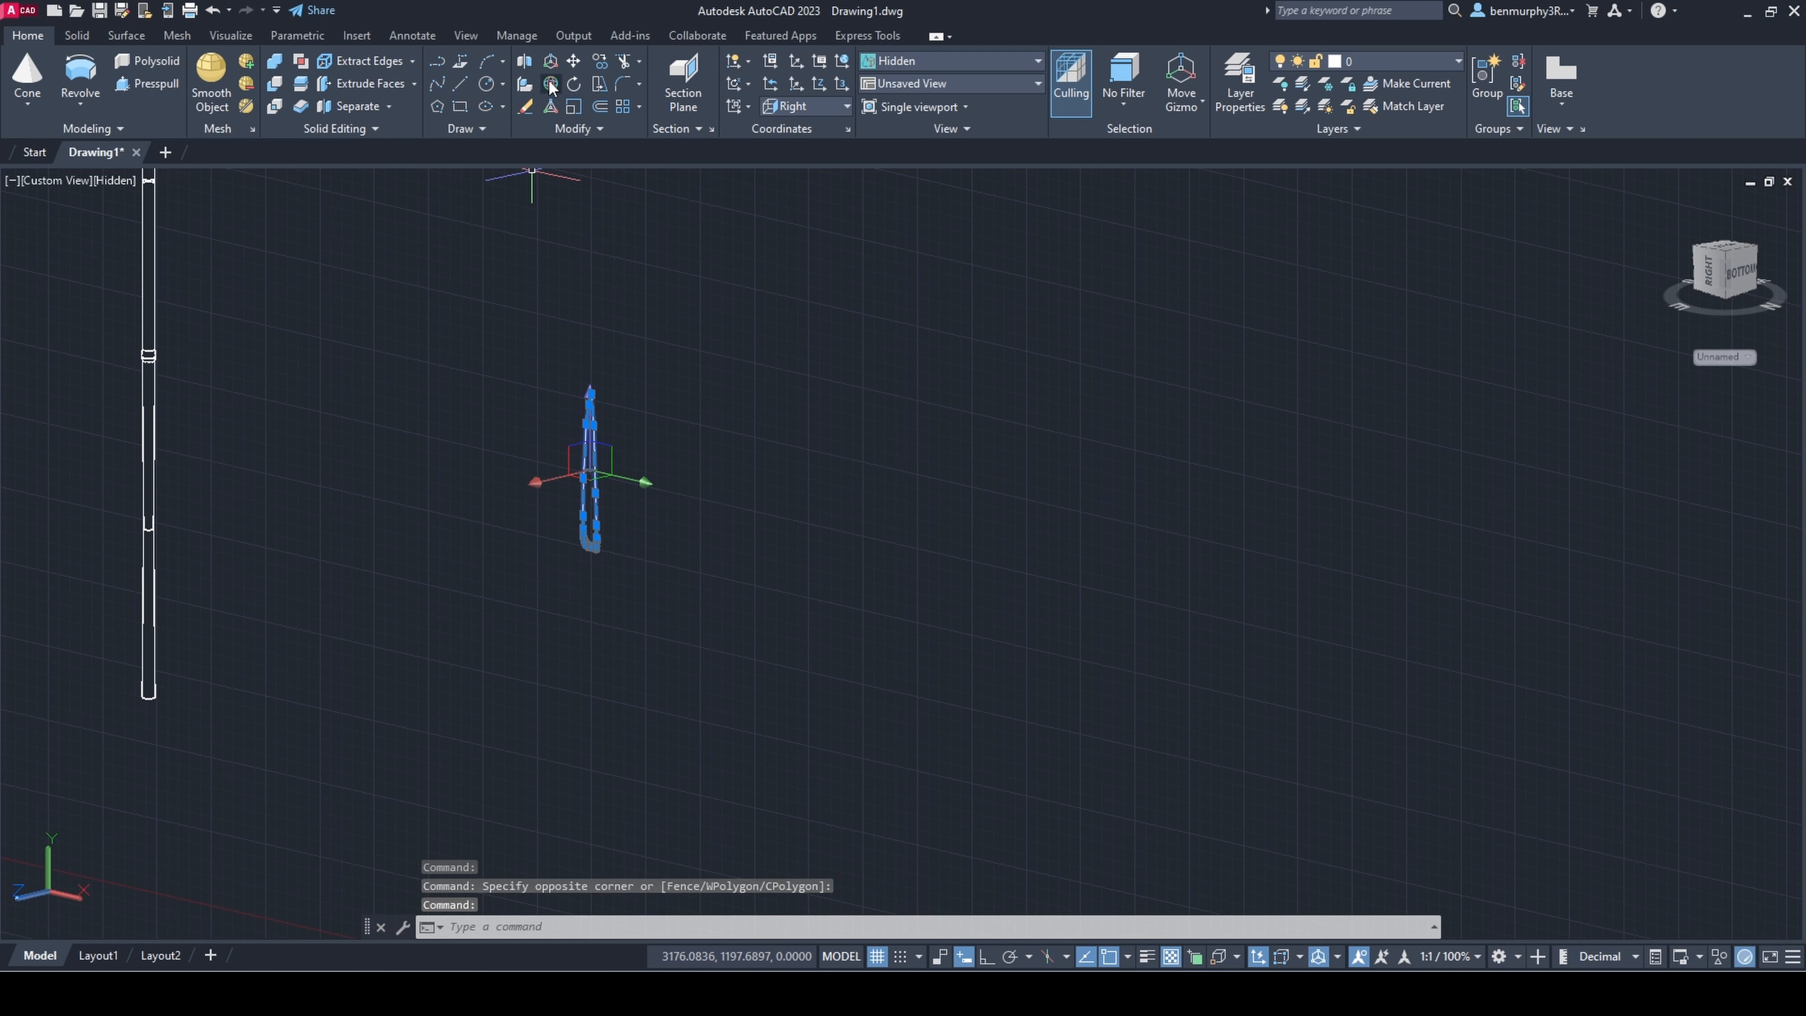
click(552, 83)
click(635, 462)
key(Escape)
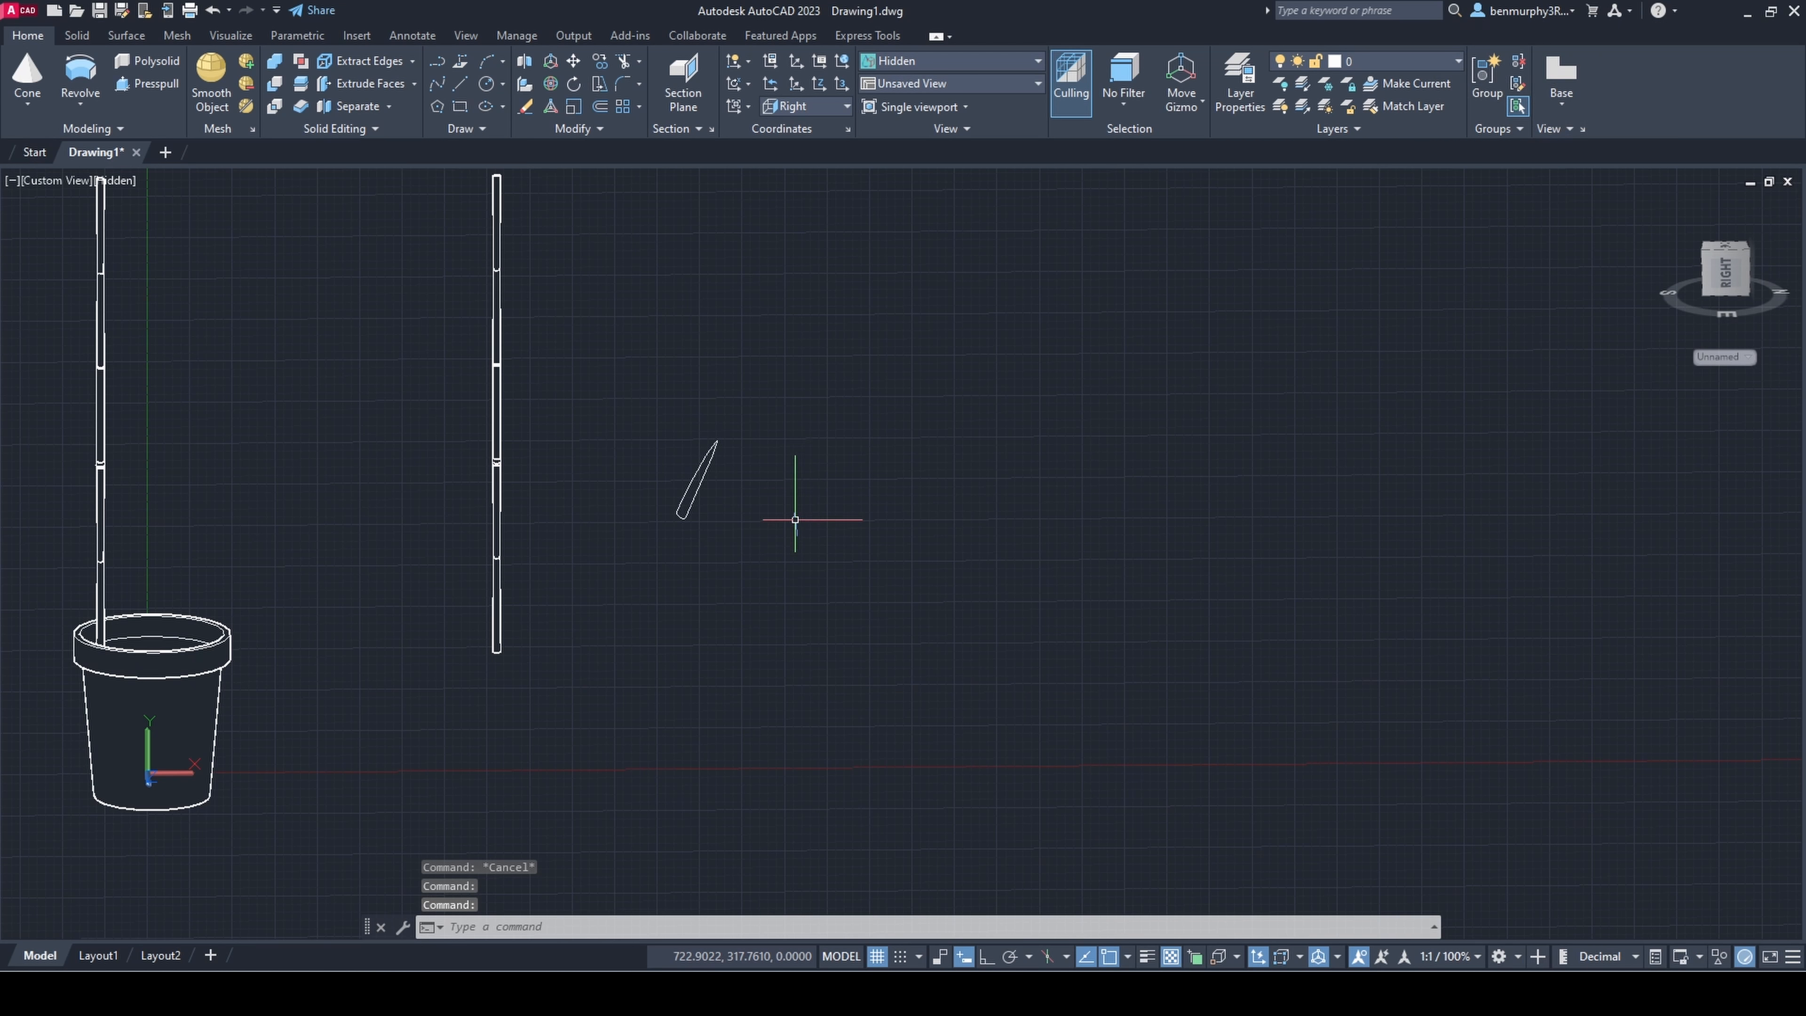
Step: Copy the separate stem with Ortho on to a position between it and the leaf outline
scroll(777, 476, up, 3)
scroll(644, 540, down, 4)
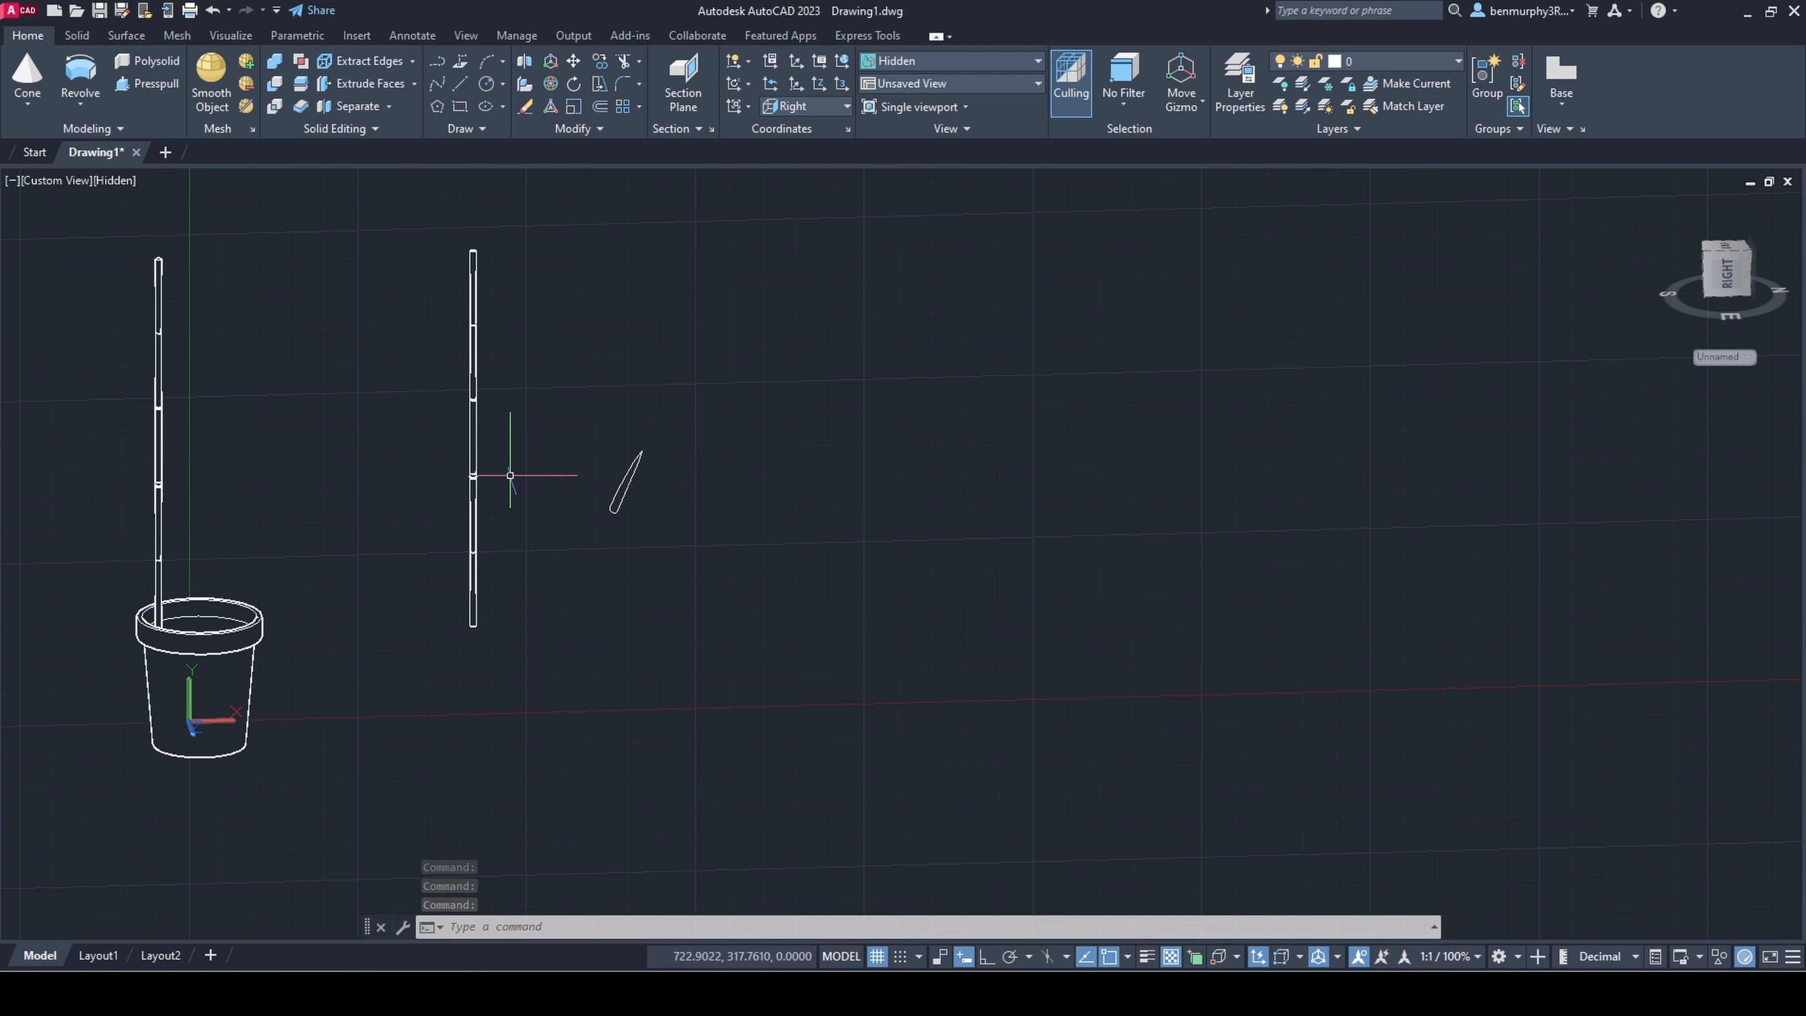
click(404, 228)
click(553, 629)
text(co)
key(Return)
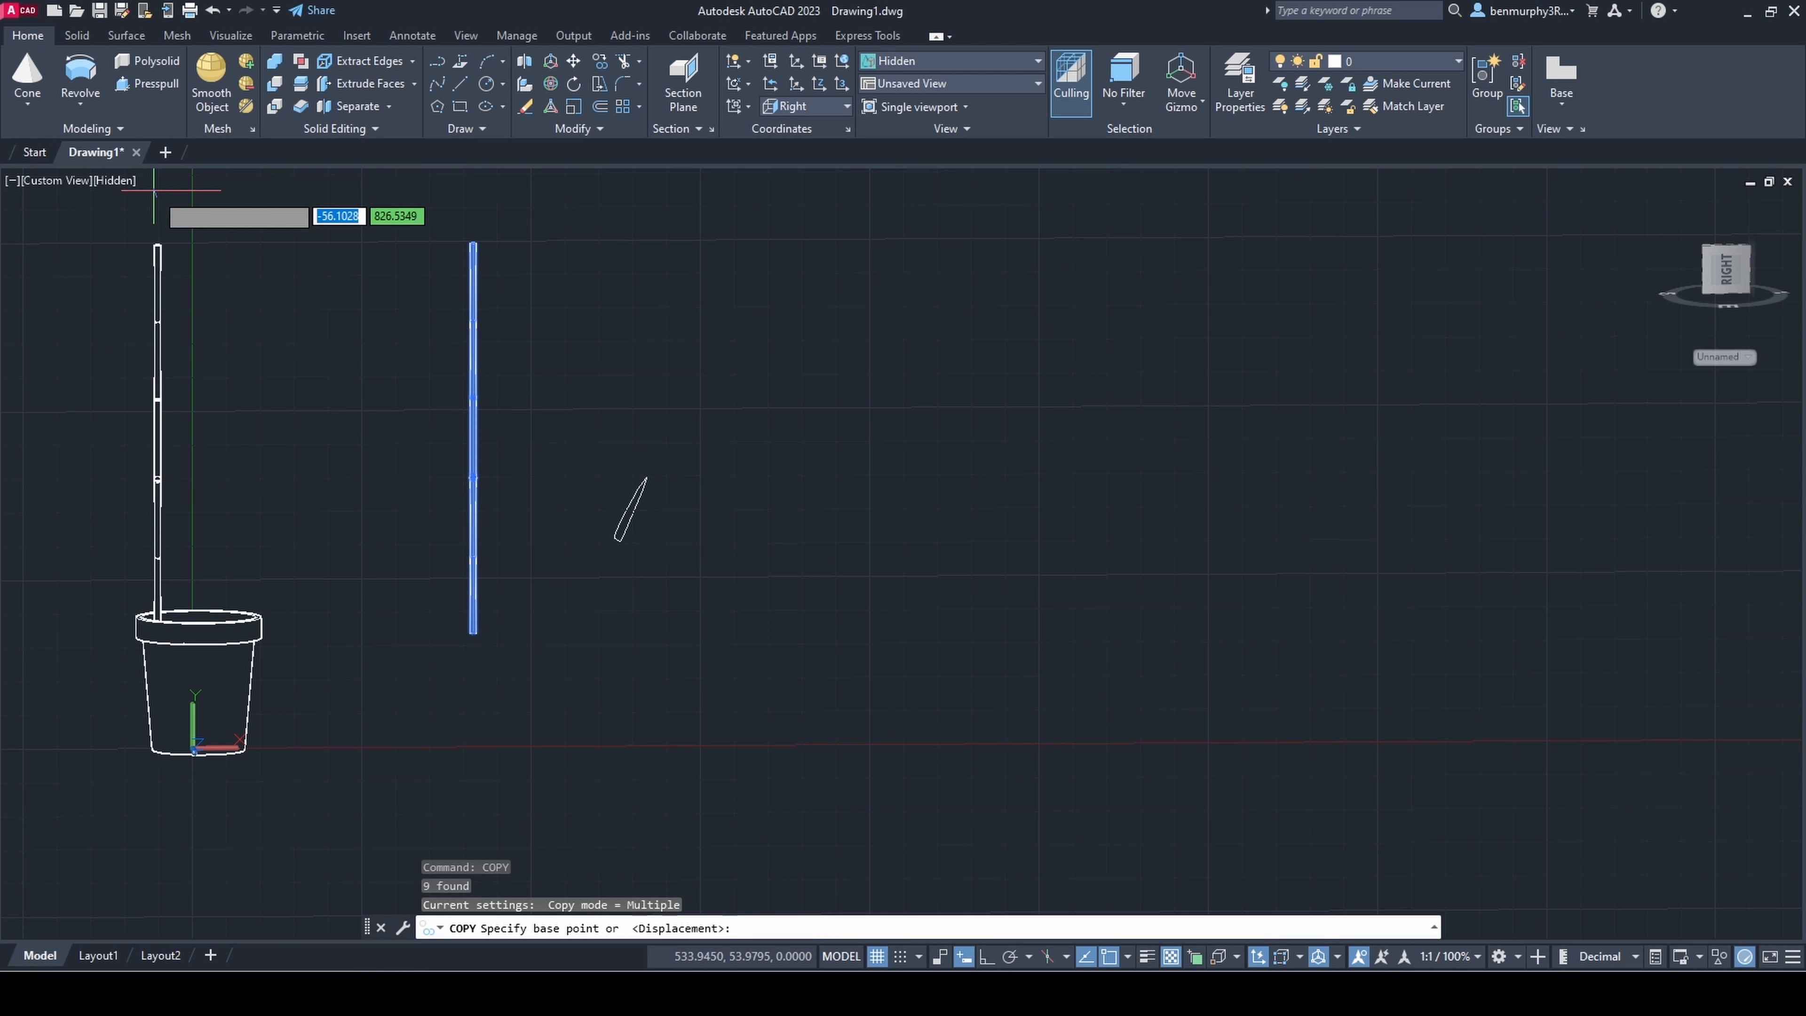
click(474, 437)
click(595, 489)
key(Escape)
Step: Scale the stem copy nearest the leaf down to roughly half its size
click(545, 227)
click(614, 648)
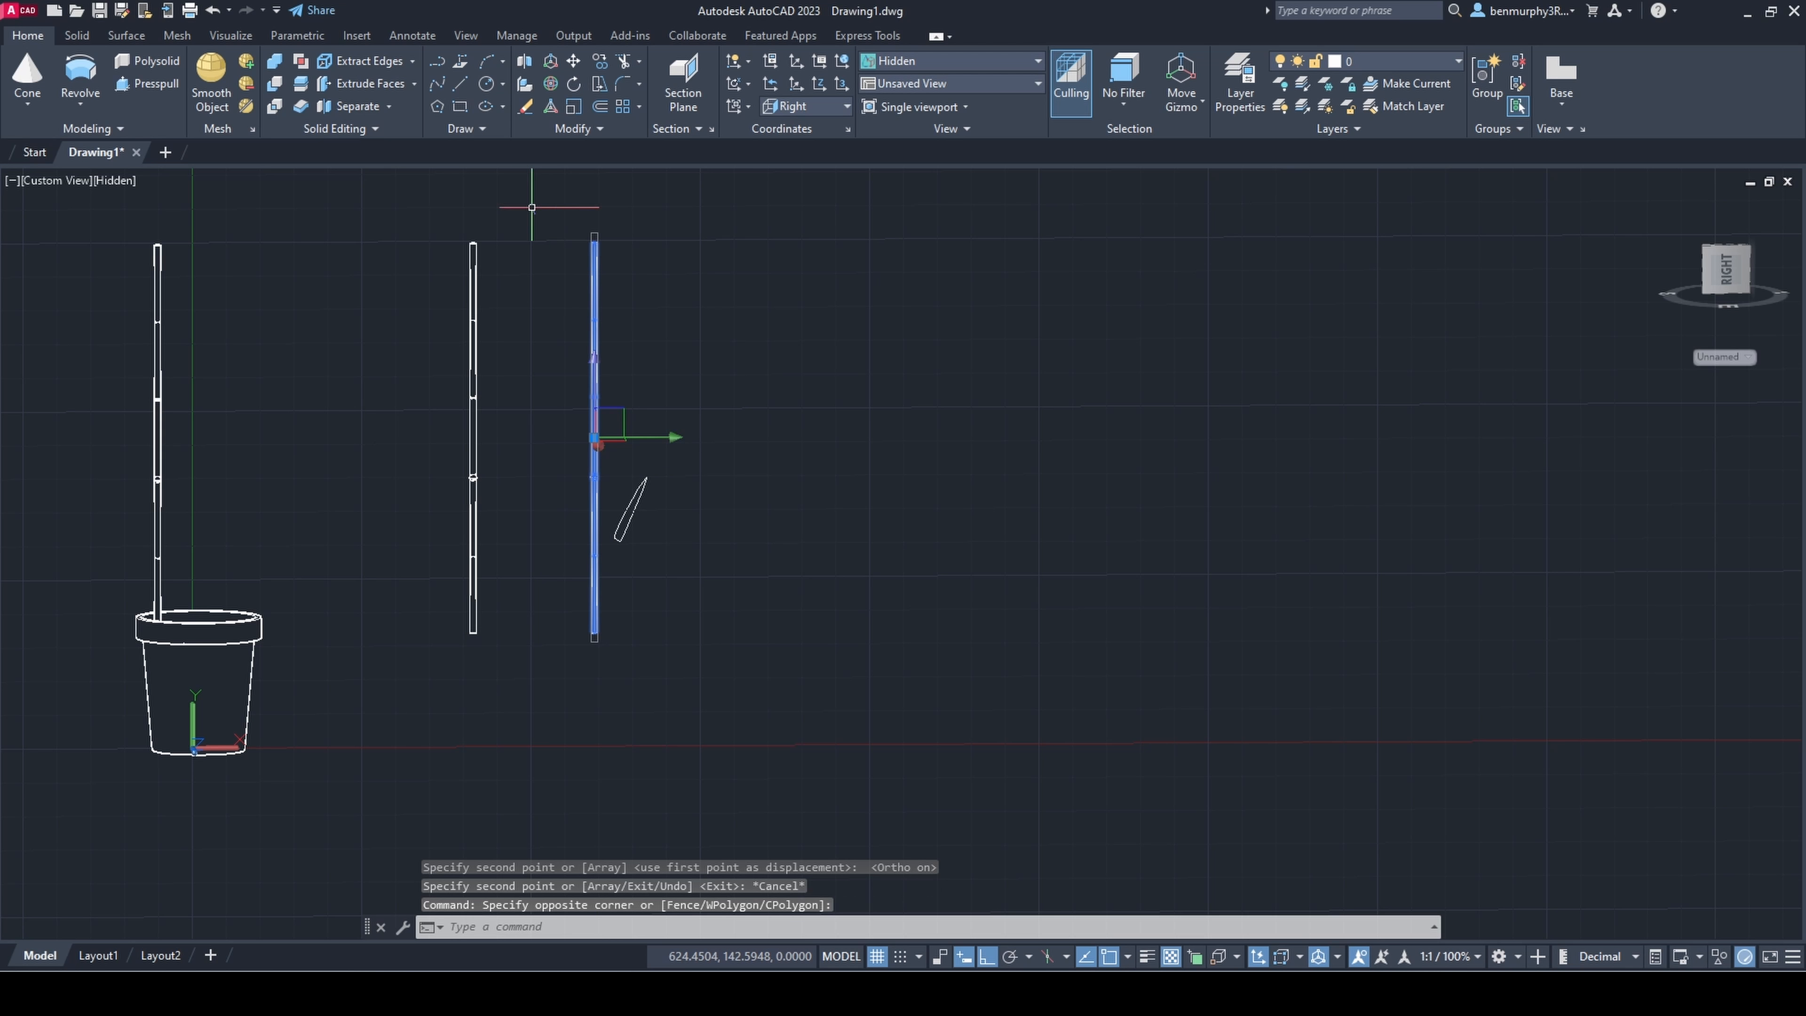
text(scale)
key(Return)
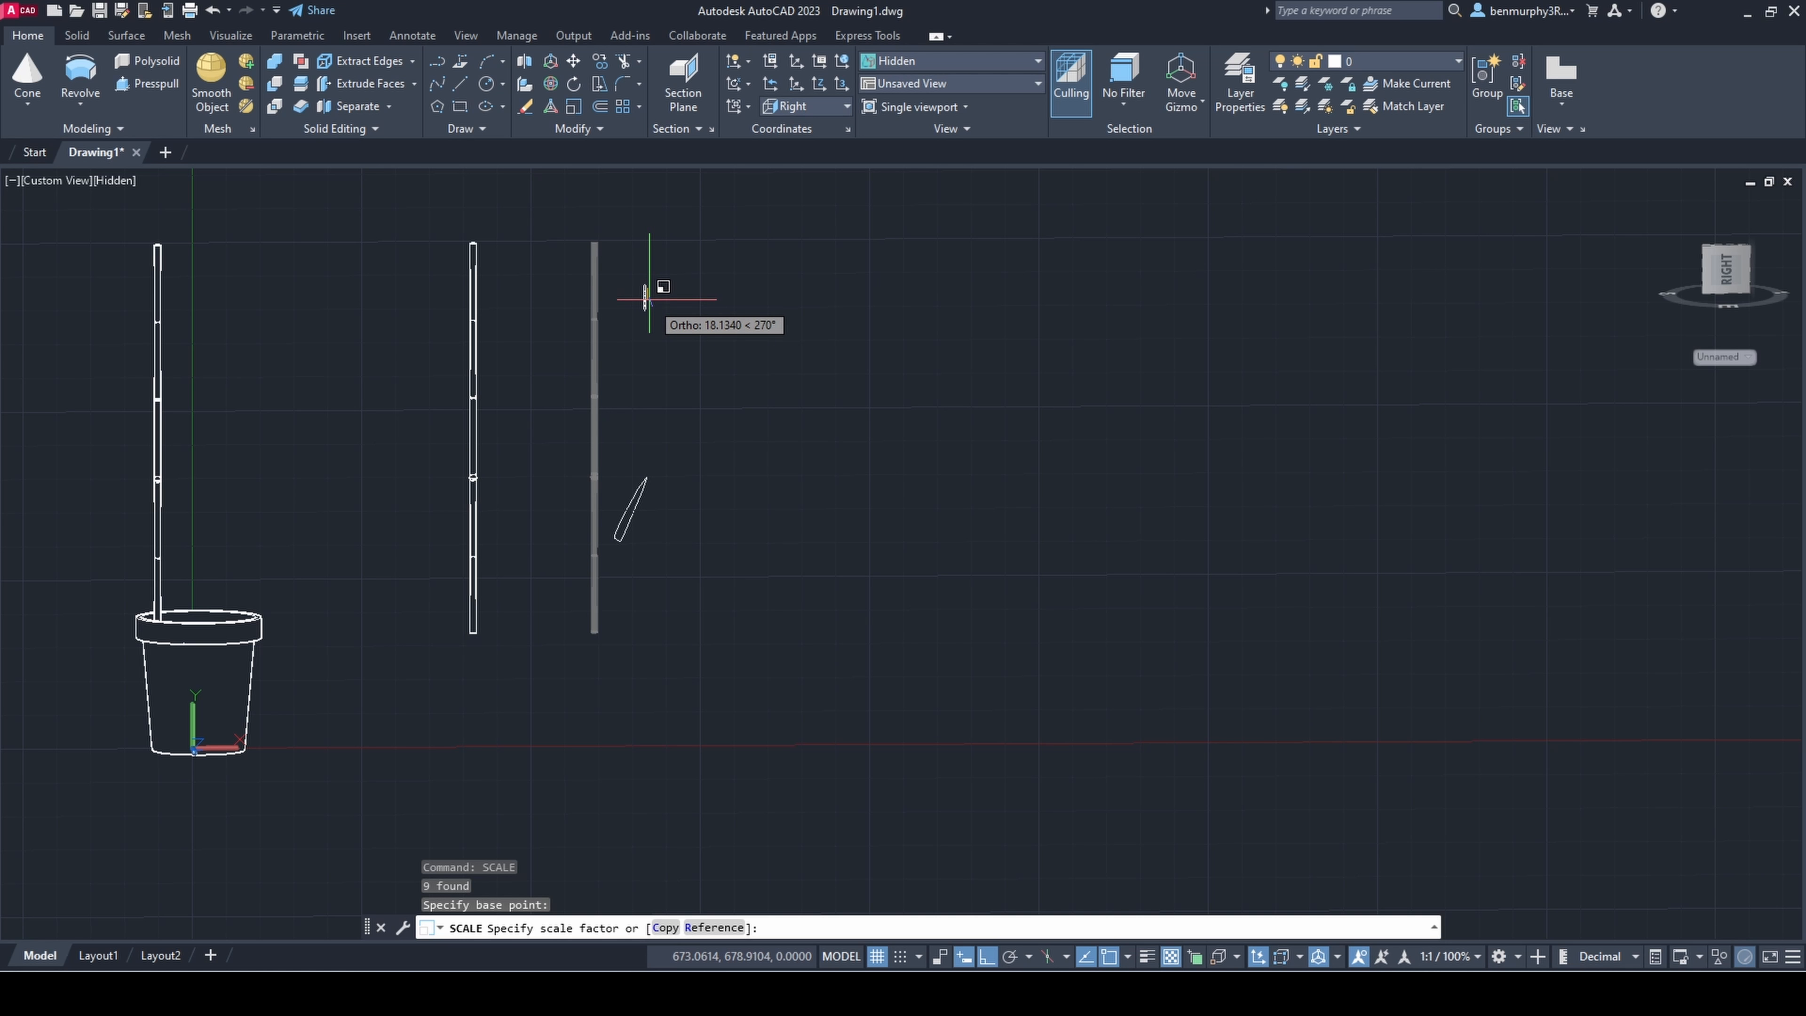
click(651, 299)
Step: Move the scaled-down stem next to the leaf outline's base
click(563, 244)
click(639, 490)
click(618, 363)
click(637, 514)
key(Escape)
shift+middle_drag(641, 525, 673, 556)
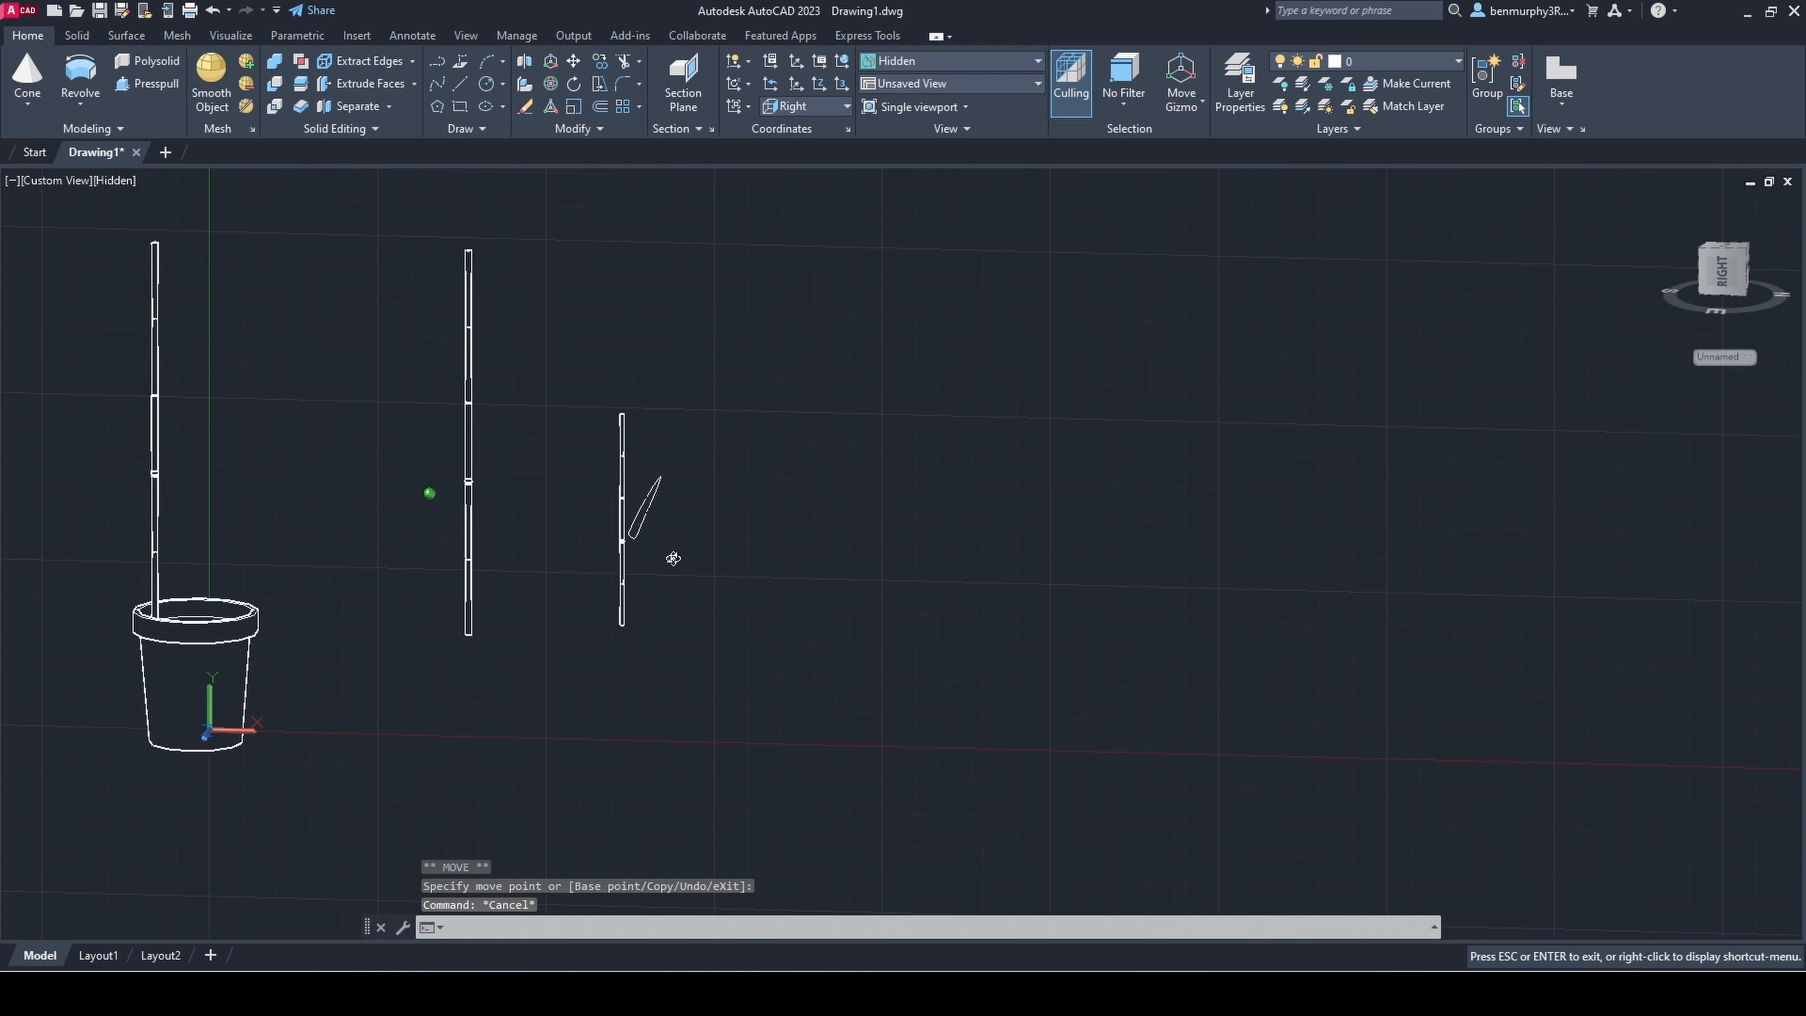
Step: Shorten the small stem by deleting its uppermost segments
scroll(629, 519, up, 5)
click(616, 354)
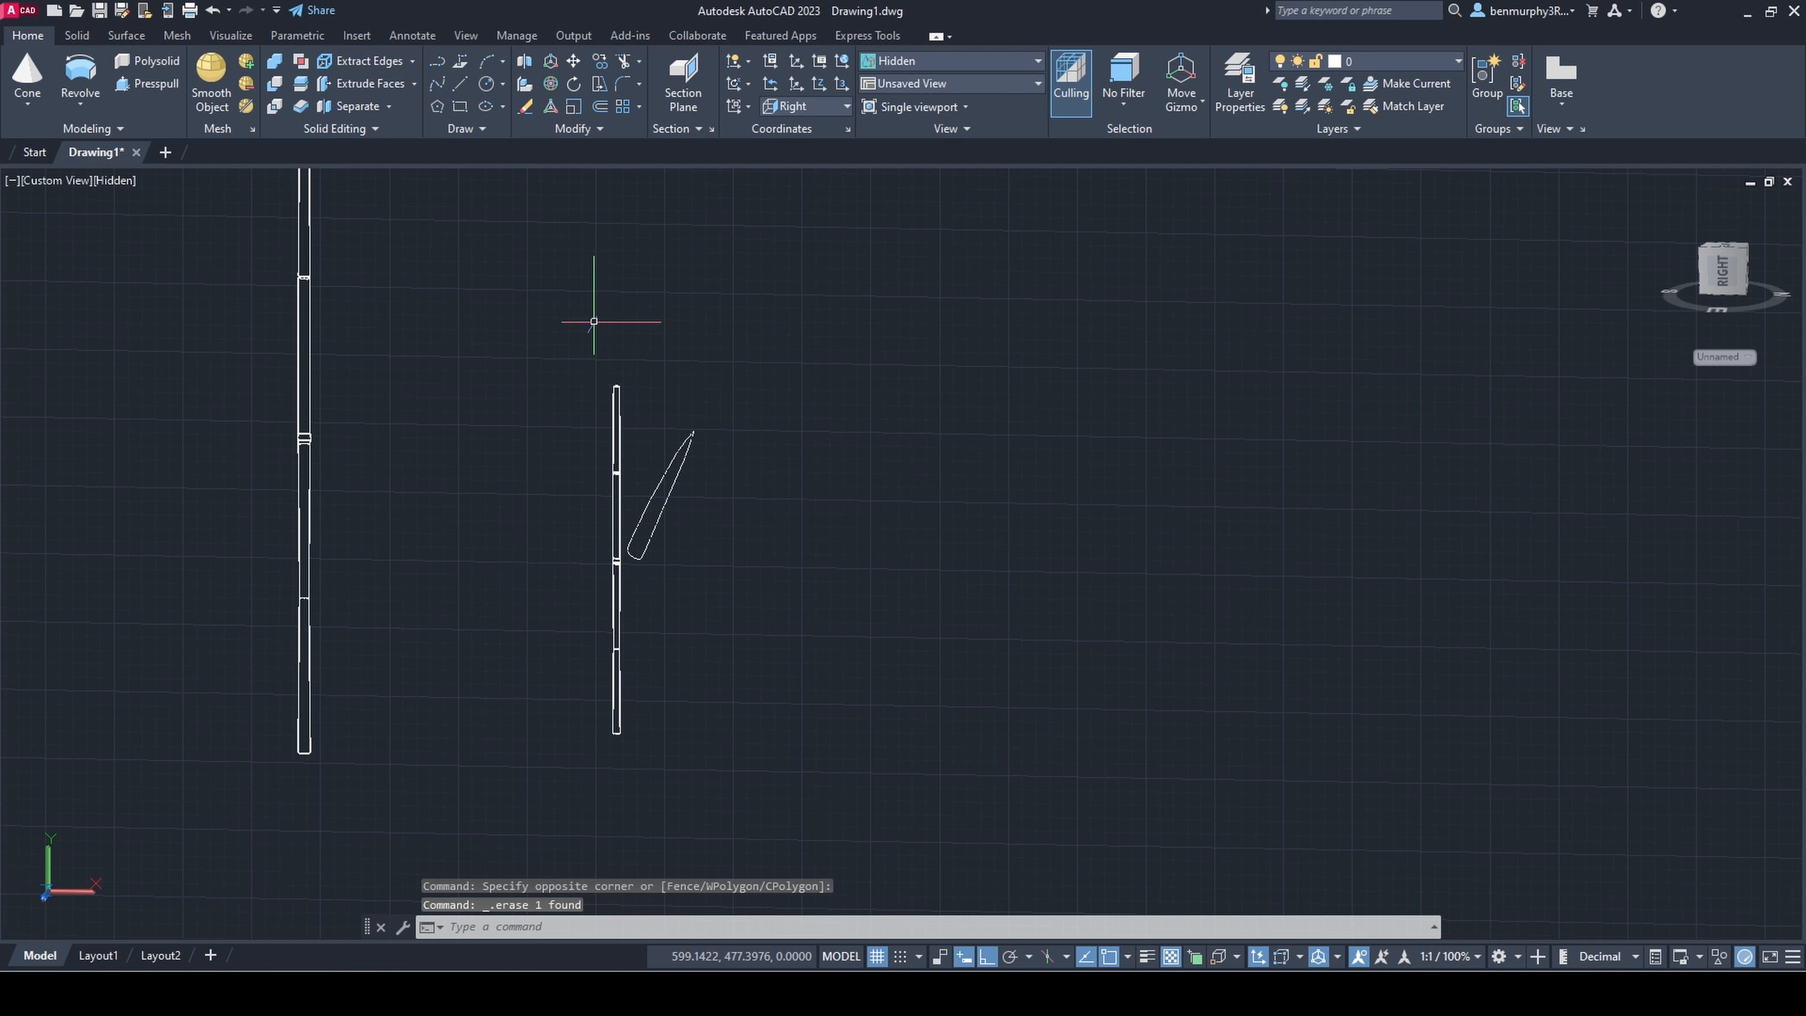
scroll(519, 464, down, 1)
scroll(625, 432, up, 10)
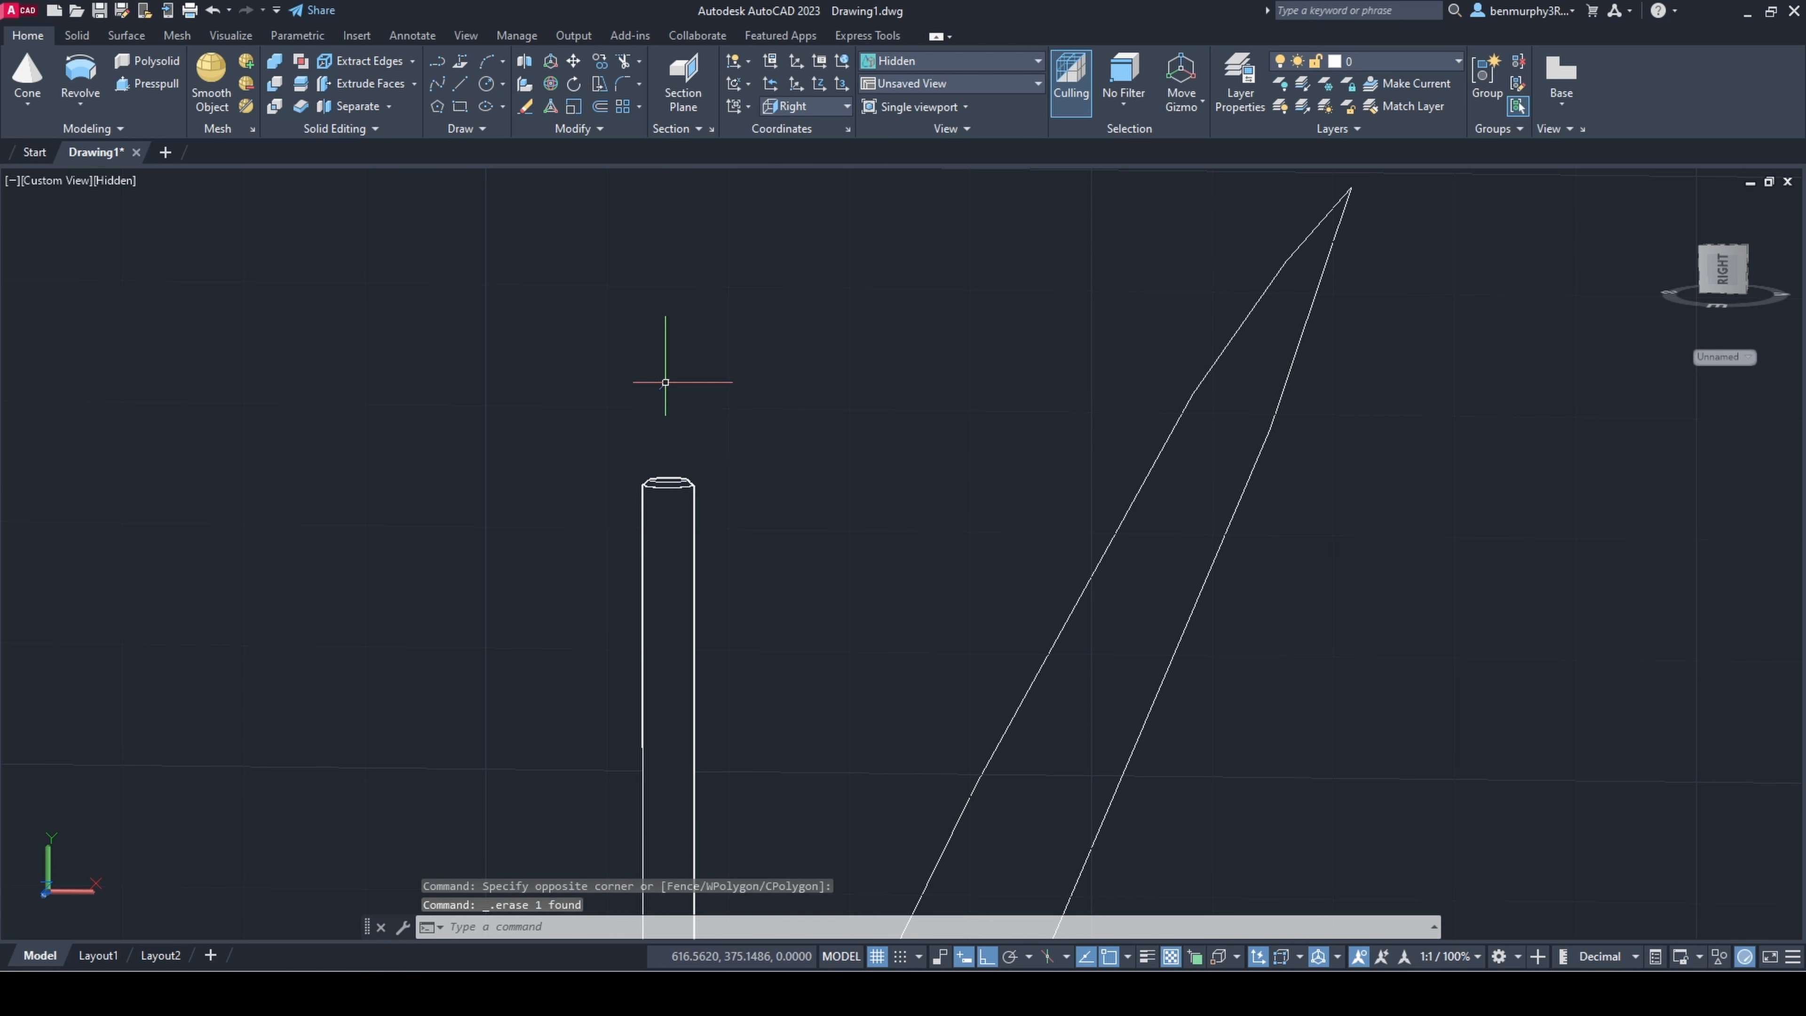
scroll(700, 584, down, 10)
Step: Check the small stem and leaf in the Front and Left views and return the viewport to the Right view
click(55, 183)
click(113, 316)
click(43, 177)
click(89, 262)
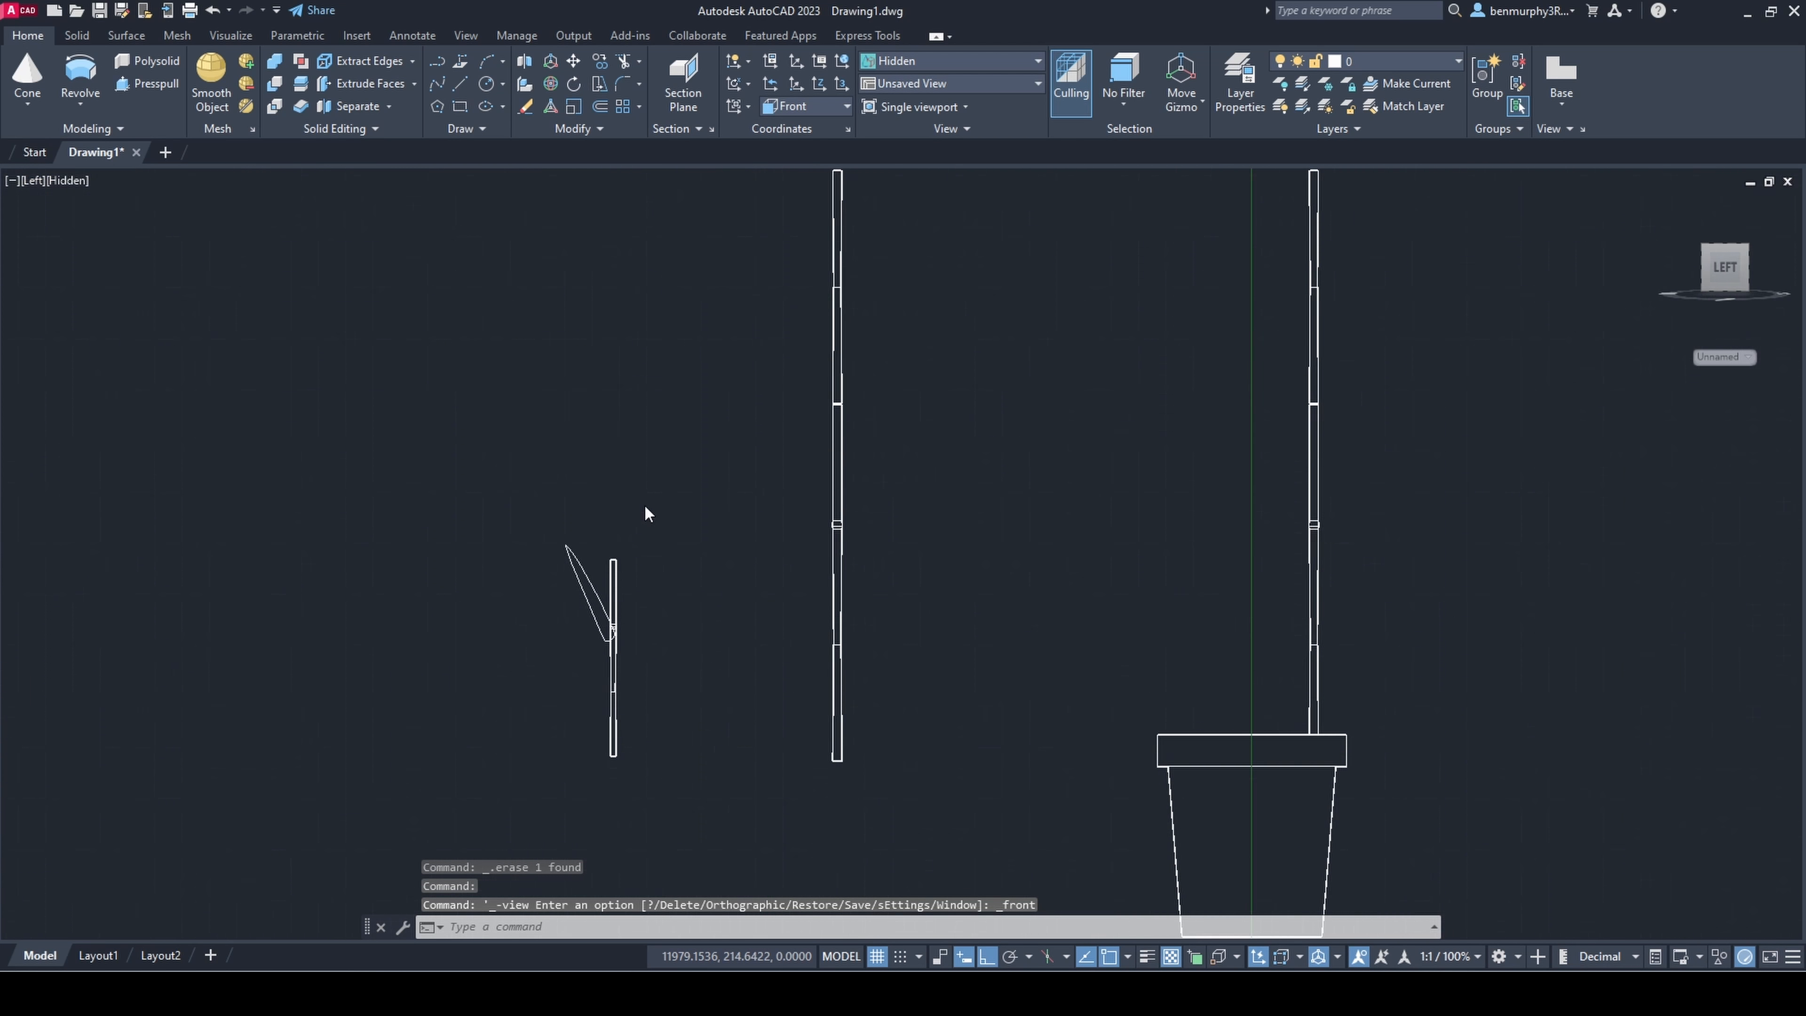
click(33, 180)
click(103, 293)
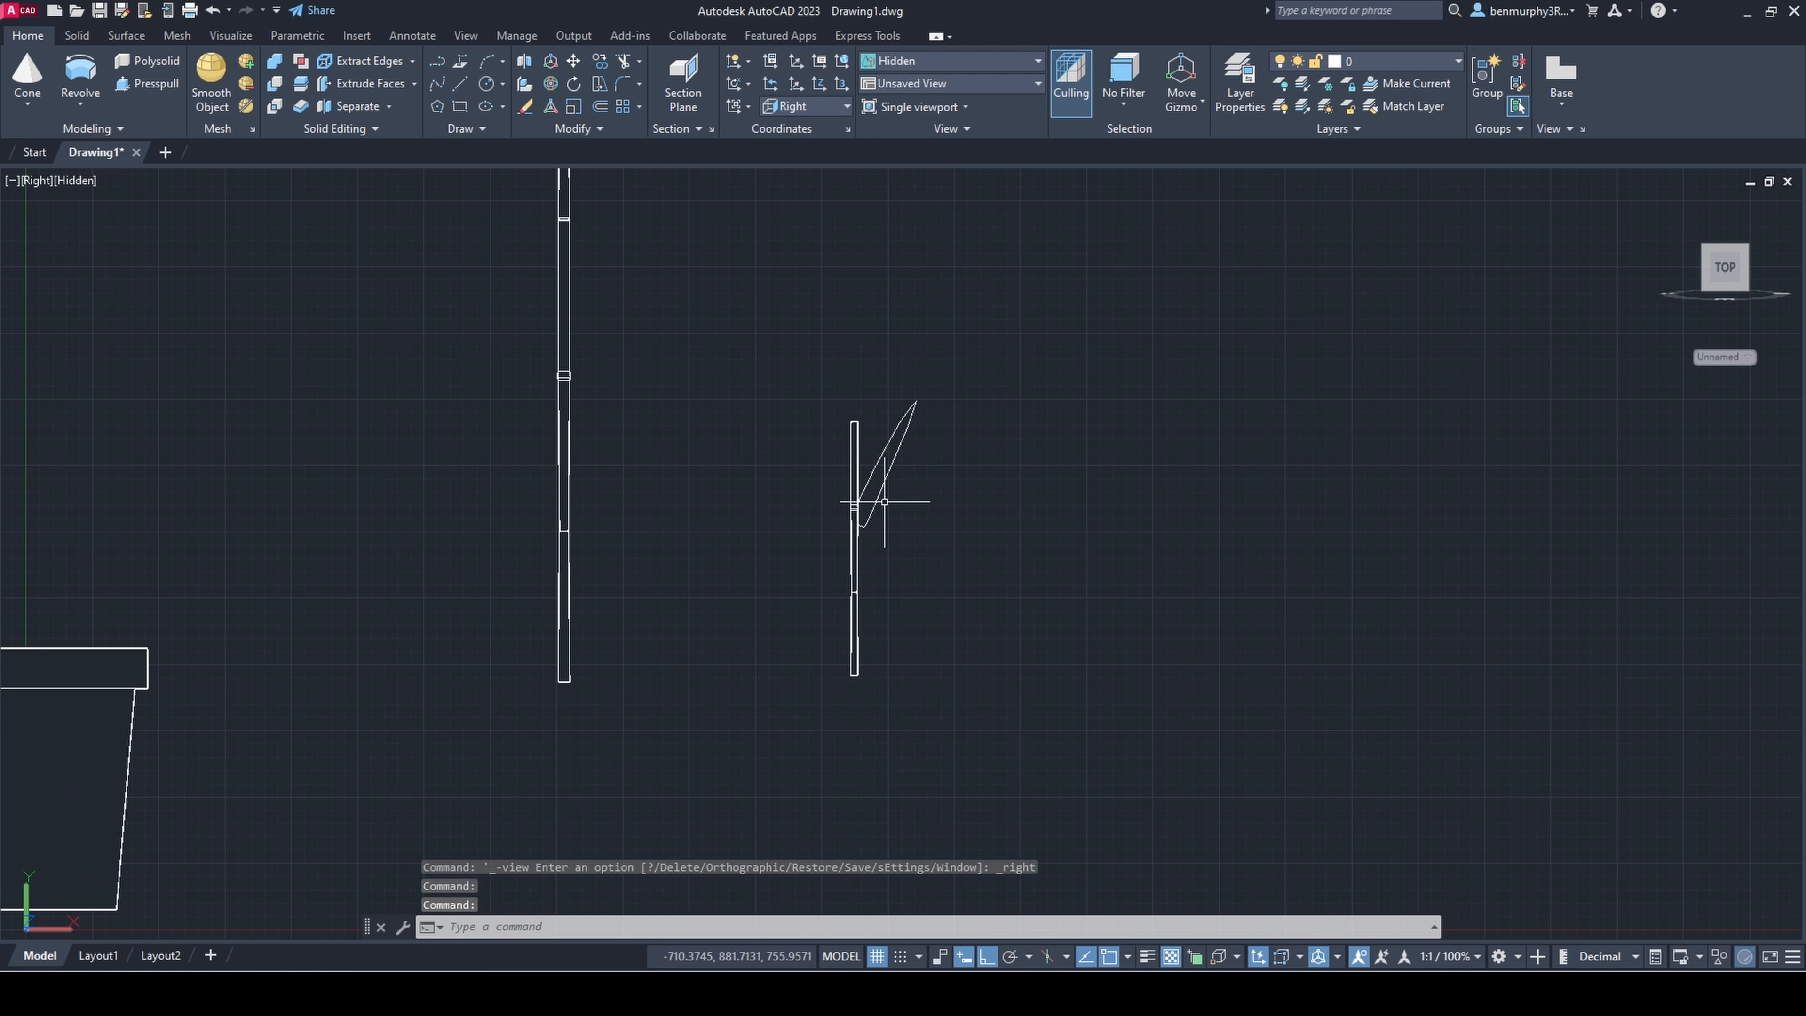
Step: Move the shortened stem horizontally away from the leaf outline to leave a gap between them
click(818, 393)
click(879, 751)
click(914, 550)
click(858, 548)
scroll(816, 531, up, 2)
key(Escape)
scroll(806, 445, down, 5)
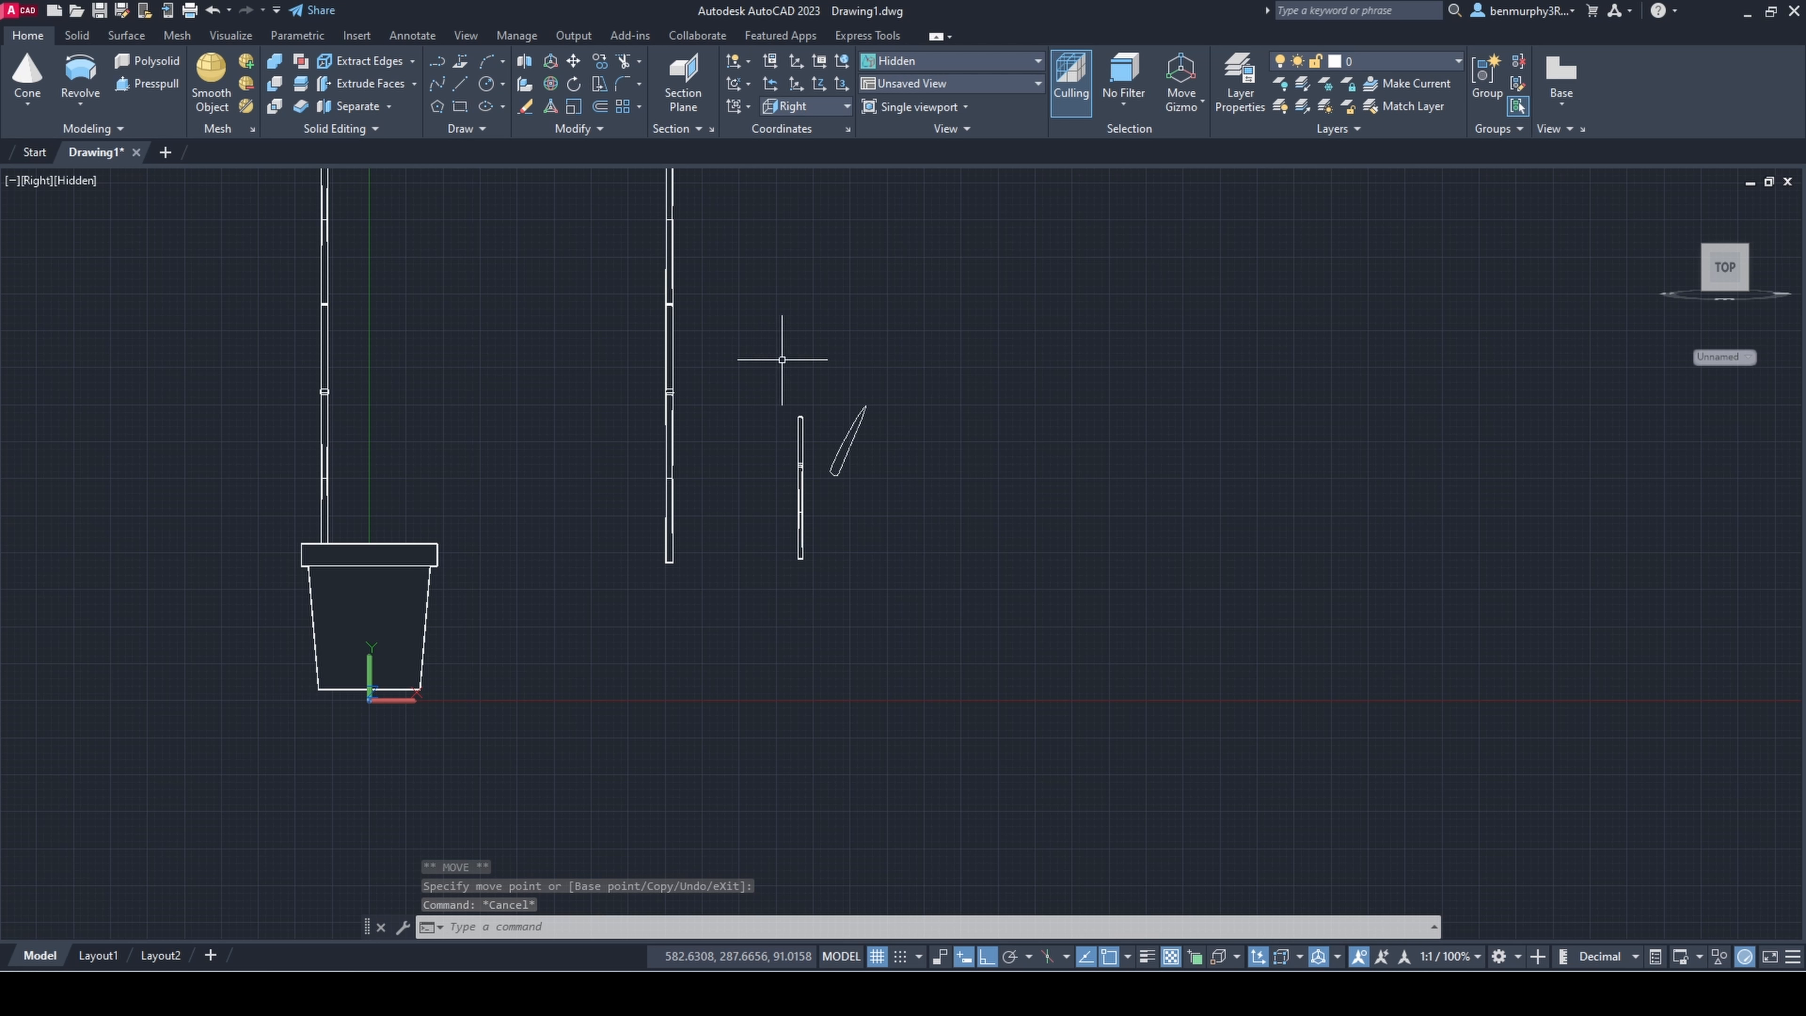
Step: Scale the whole small stem down uniformly to about two thirds of its size
click(776, 400)
click(832, 572)
scroll(819, 515, up, 5)
text(scale)
key(Return)
scroll(792, 379, up, 3)
click(797, 372)
scroll(968, 464, down, 4)
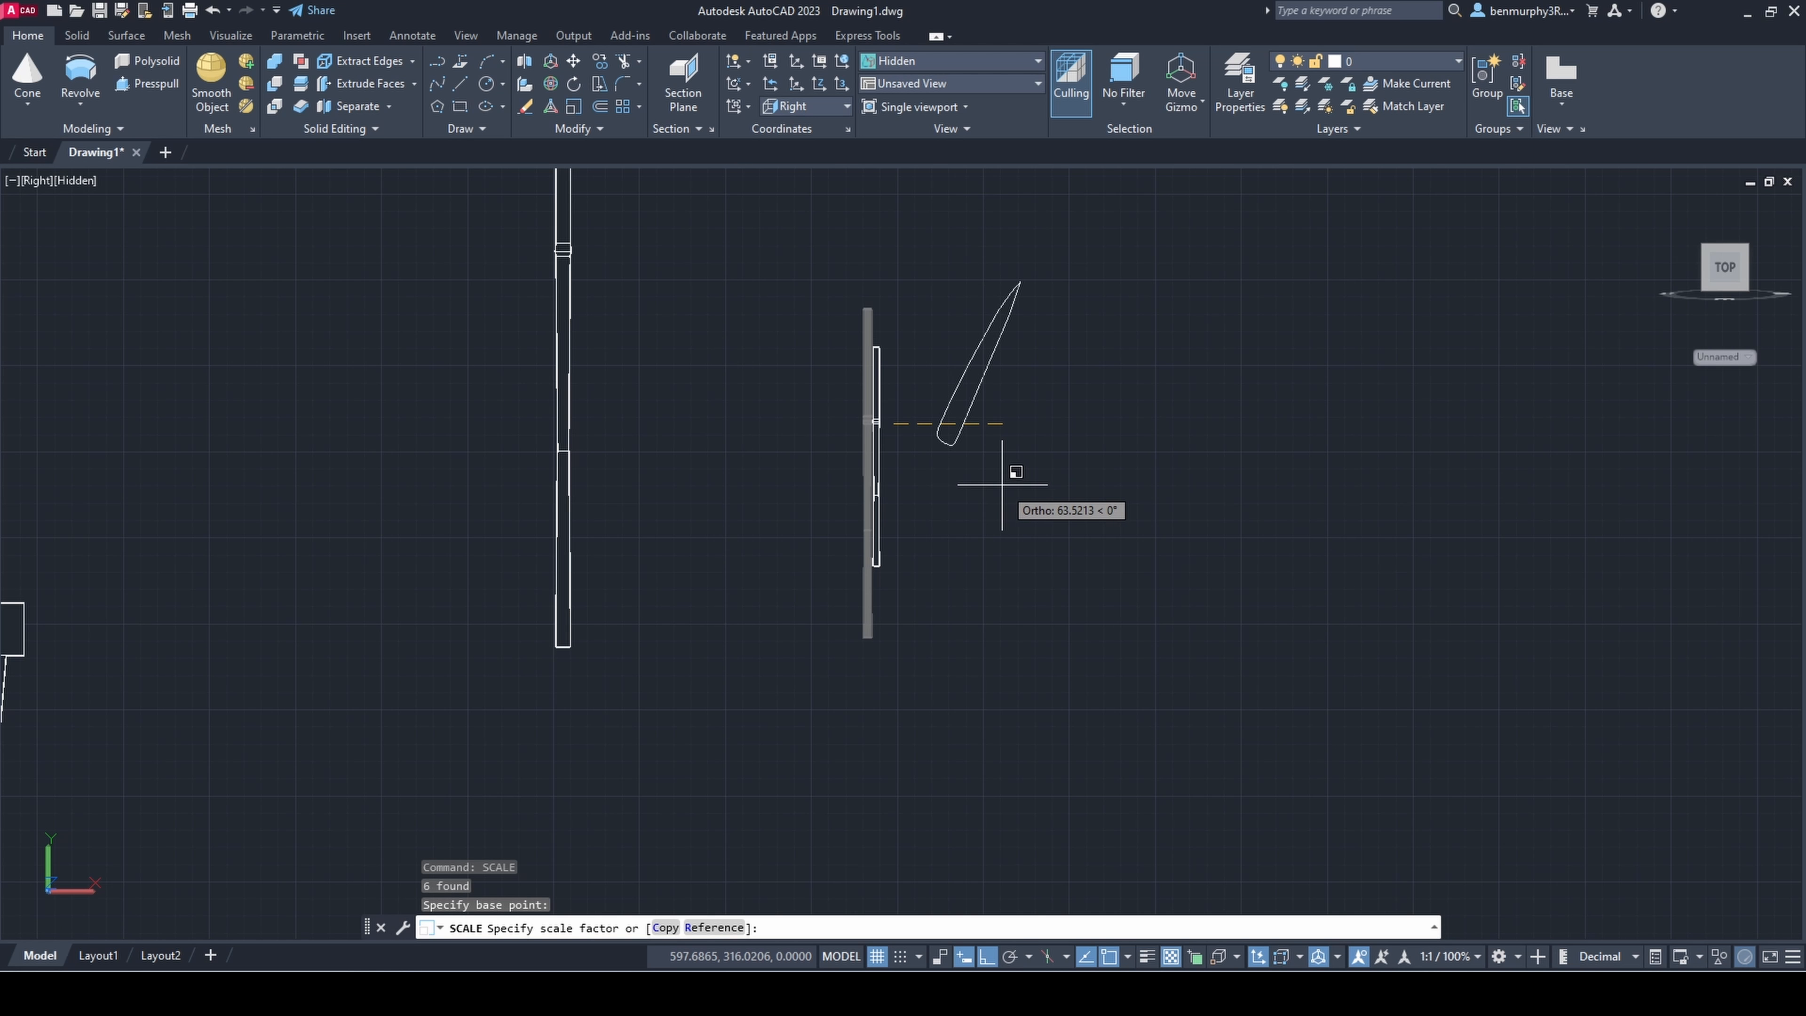
click(1003, 485)
Step: Narrow the upper radius of the end cap on top of the small stem, with object snap switched off
scroll(891, 351, up, 7)
click(887, 351)
click(777, 315)
scroll(800, 330, up, 5)
shift+middle_drag(1004, 342, 1001, 416)
scroll(839, 342, up, 7)
click(818, 359)
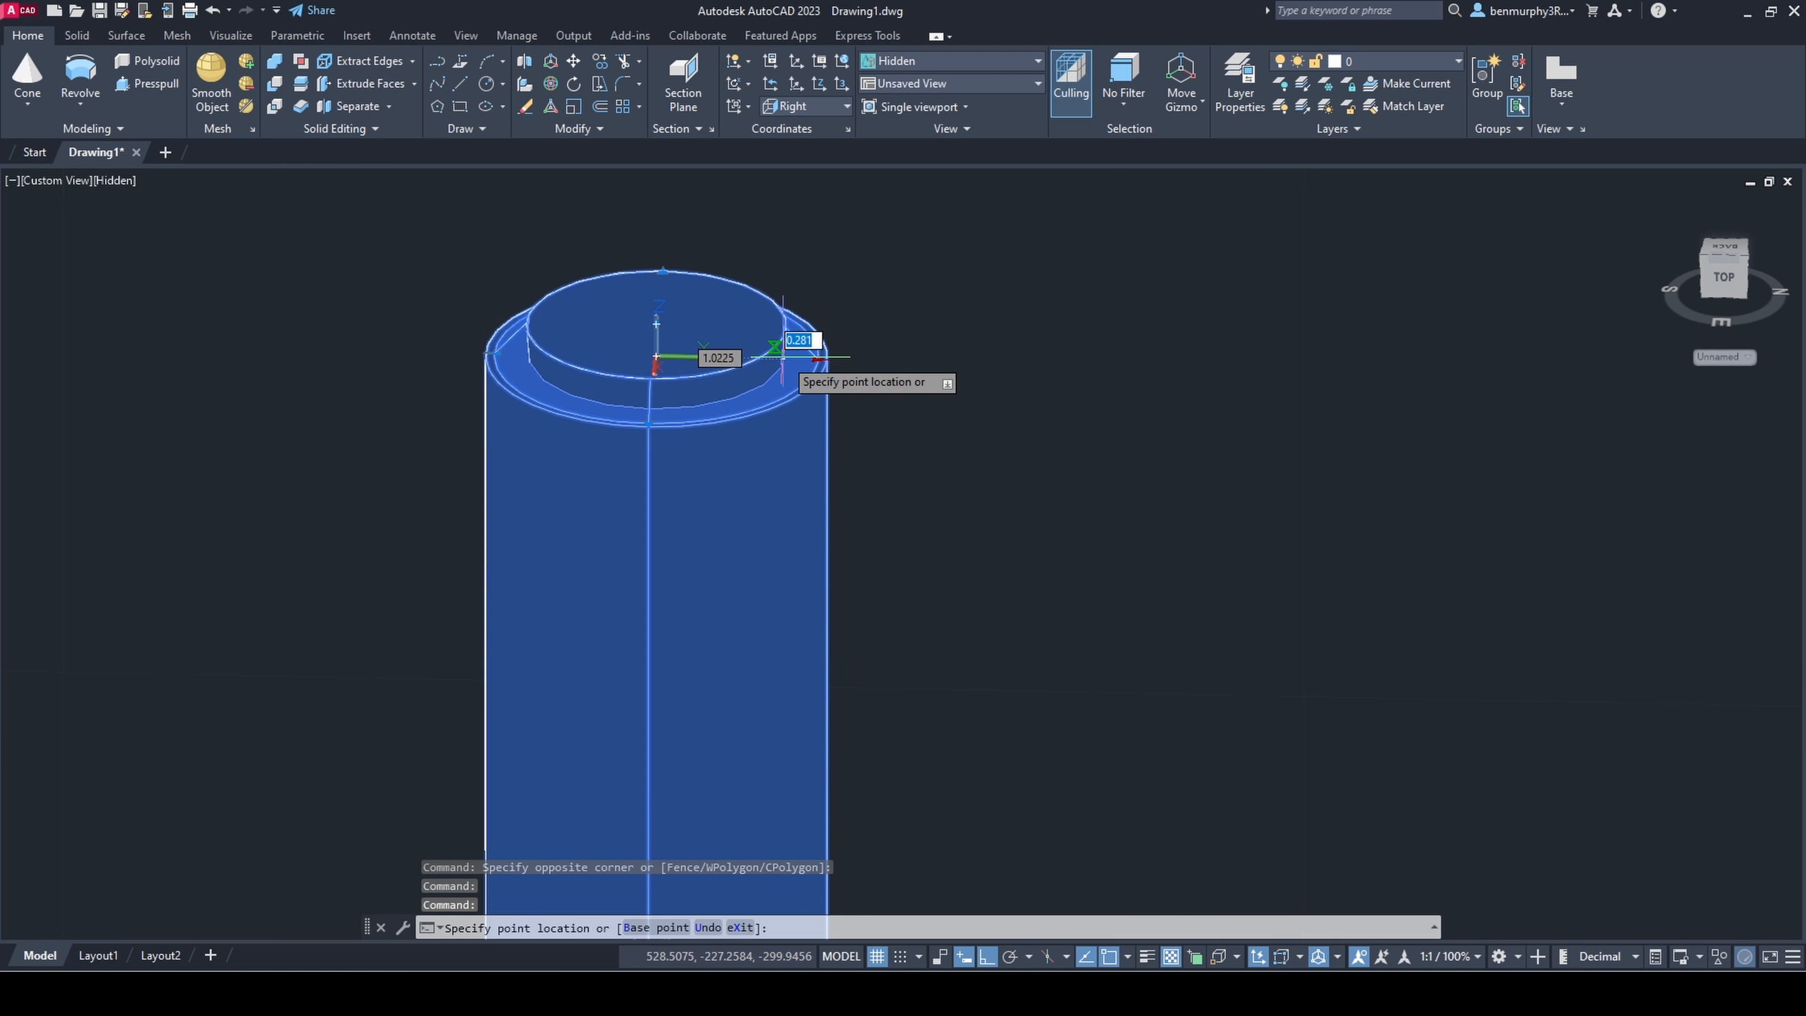
key(Escape)
click(675, 327)
key(Escape)
shift+middle_drag(824, 401, 661, 400)
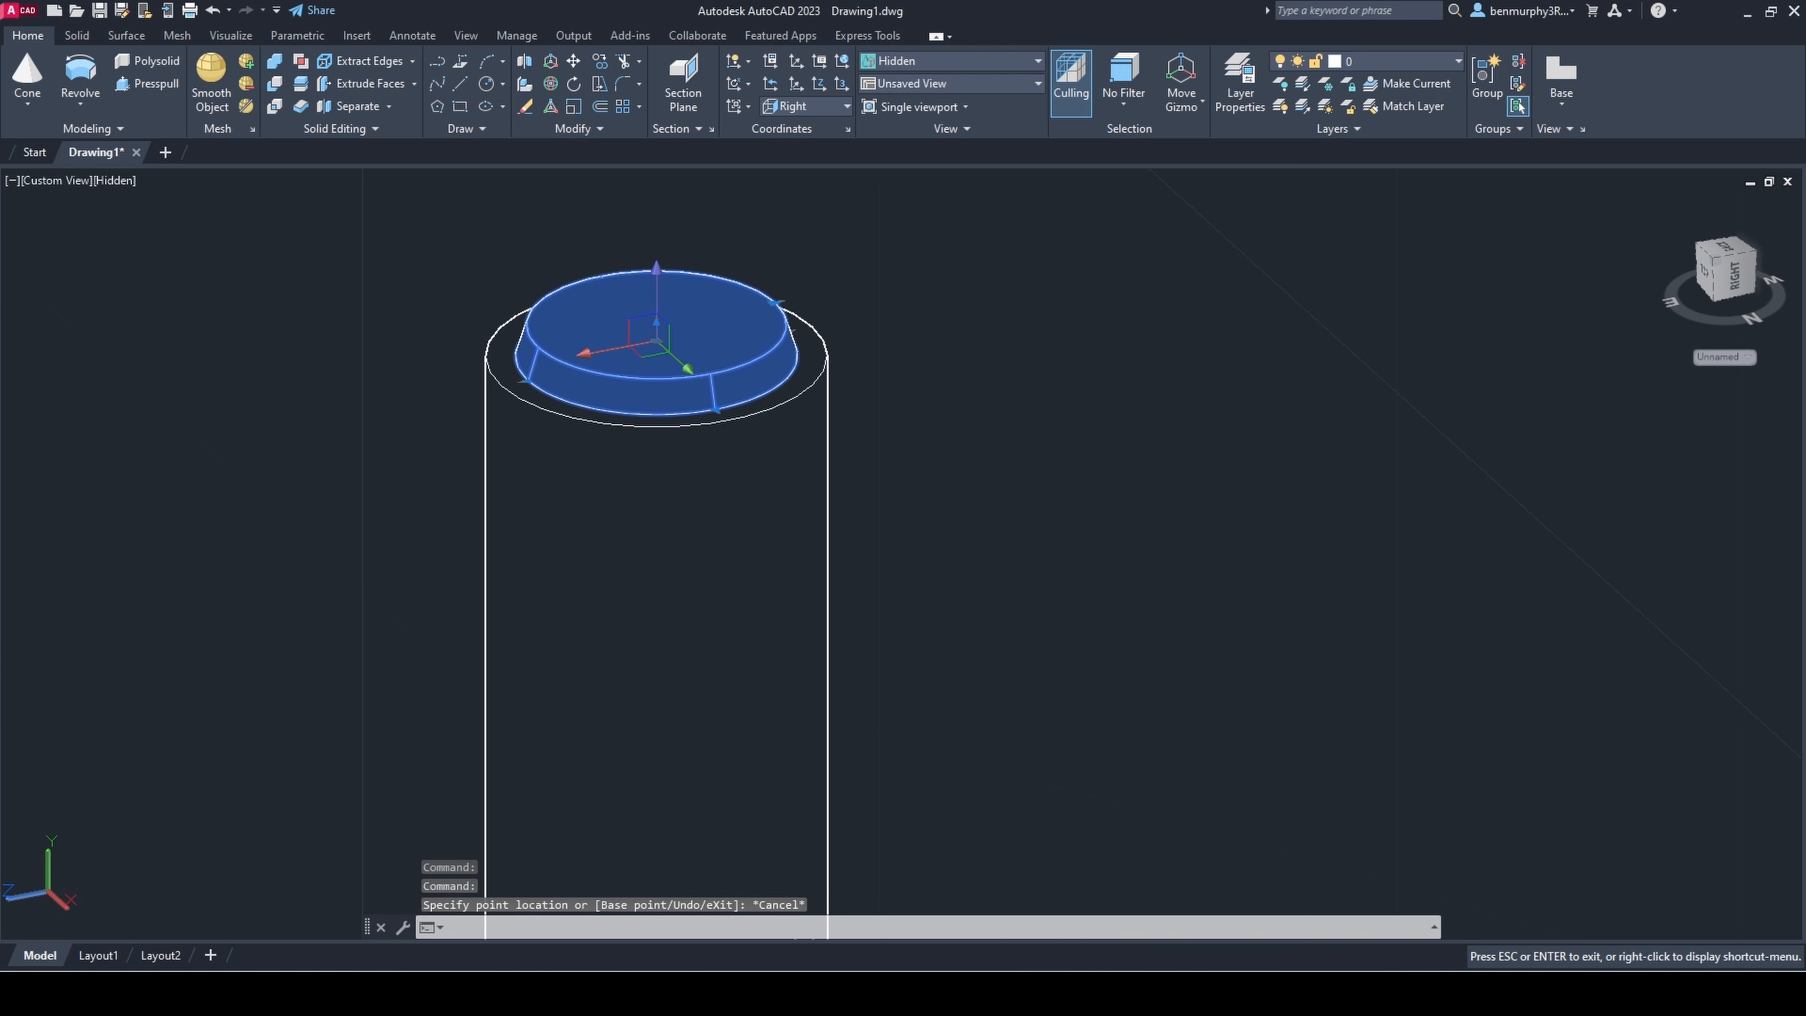
click(775, 302)
key(F3)
click(718, 328)
key(Escape)
Step: Reduce the upper radius of the small stem's topmost long segment to match the base of the end cap
click(806, 332)
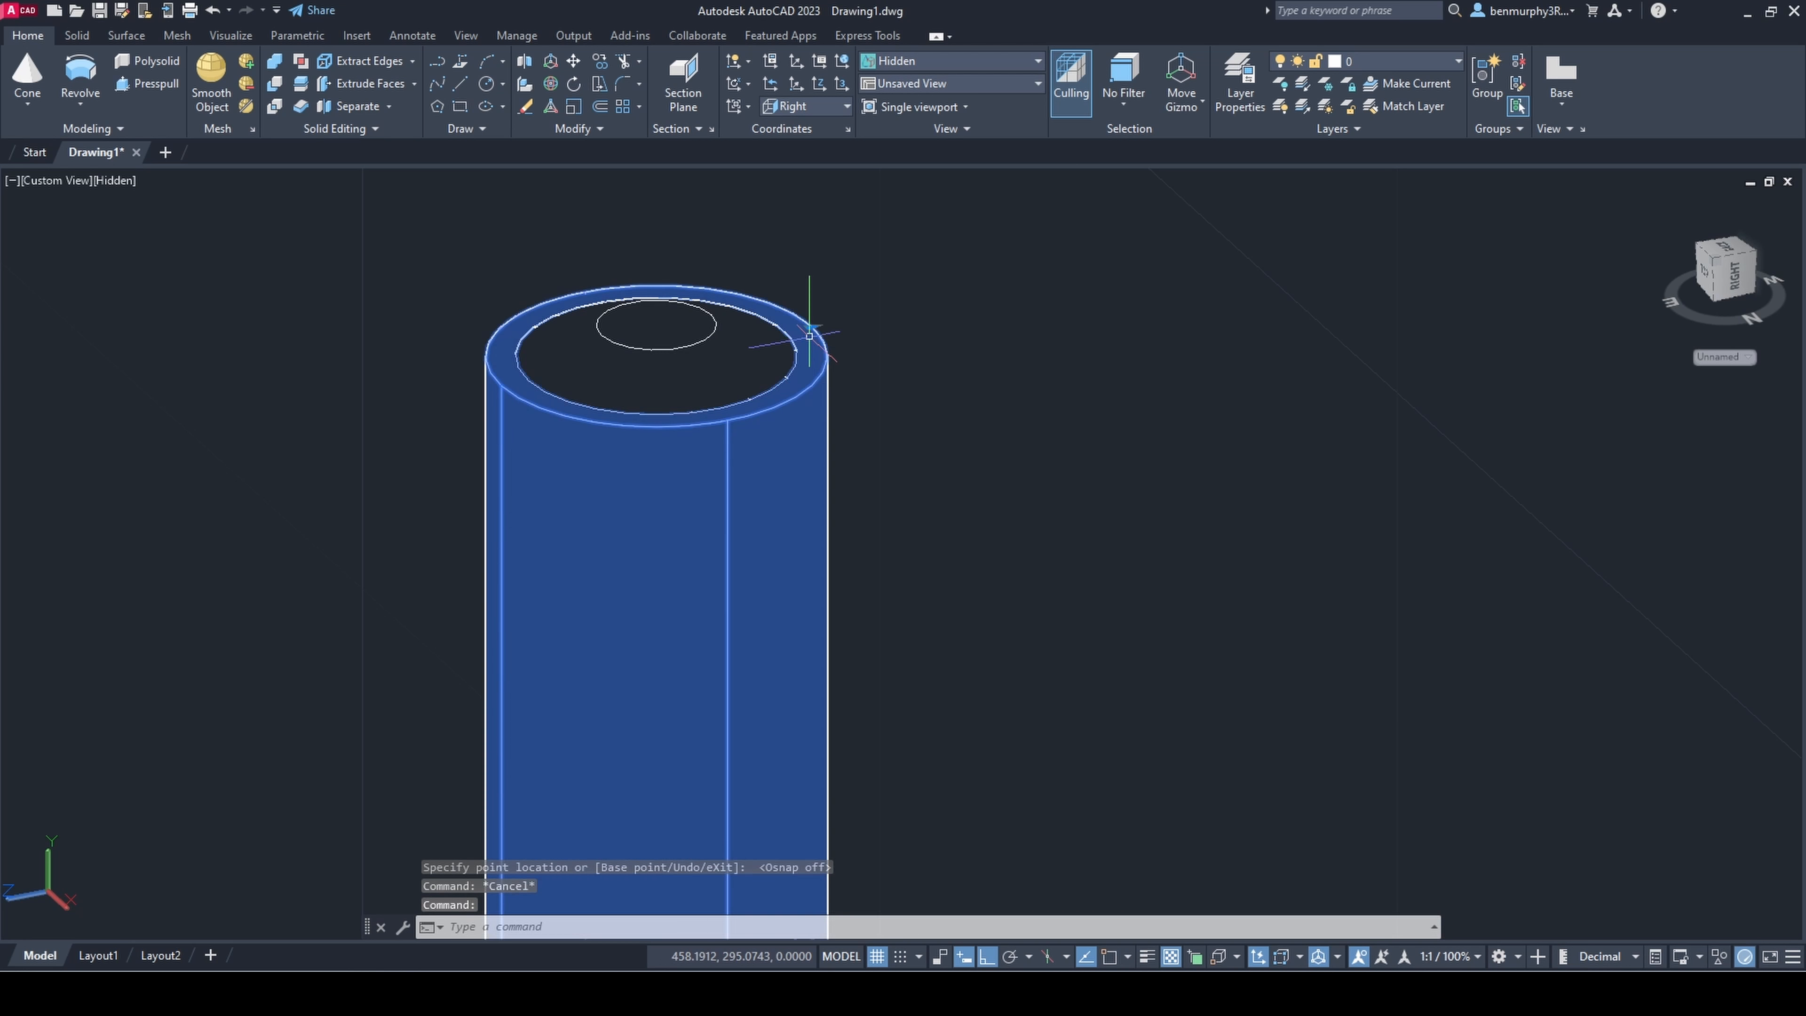
click(814, 326)
click(769, 338)
key(Escape)
click(774, 335)
click(786, 332)
scroll(752, 357, up, 5)
Step: Stretch the end cap's upper face upward to form a taller taper at the small stem's tip
click(750, 364)
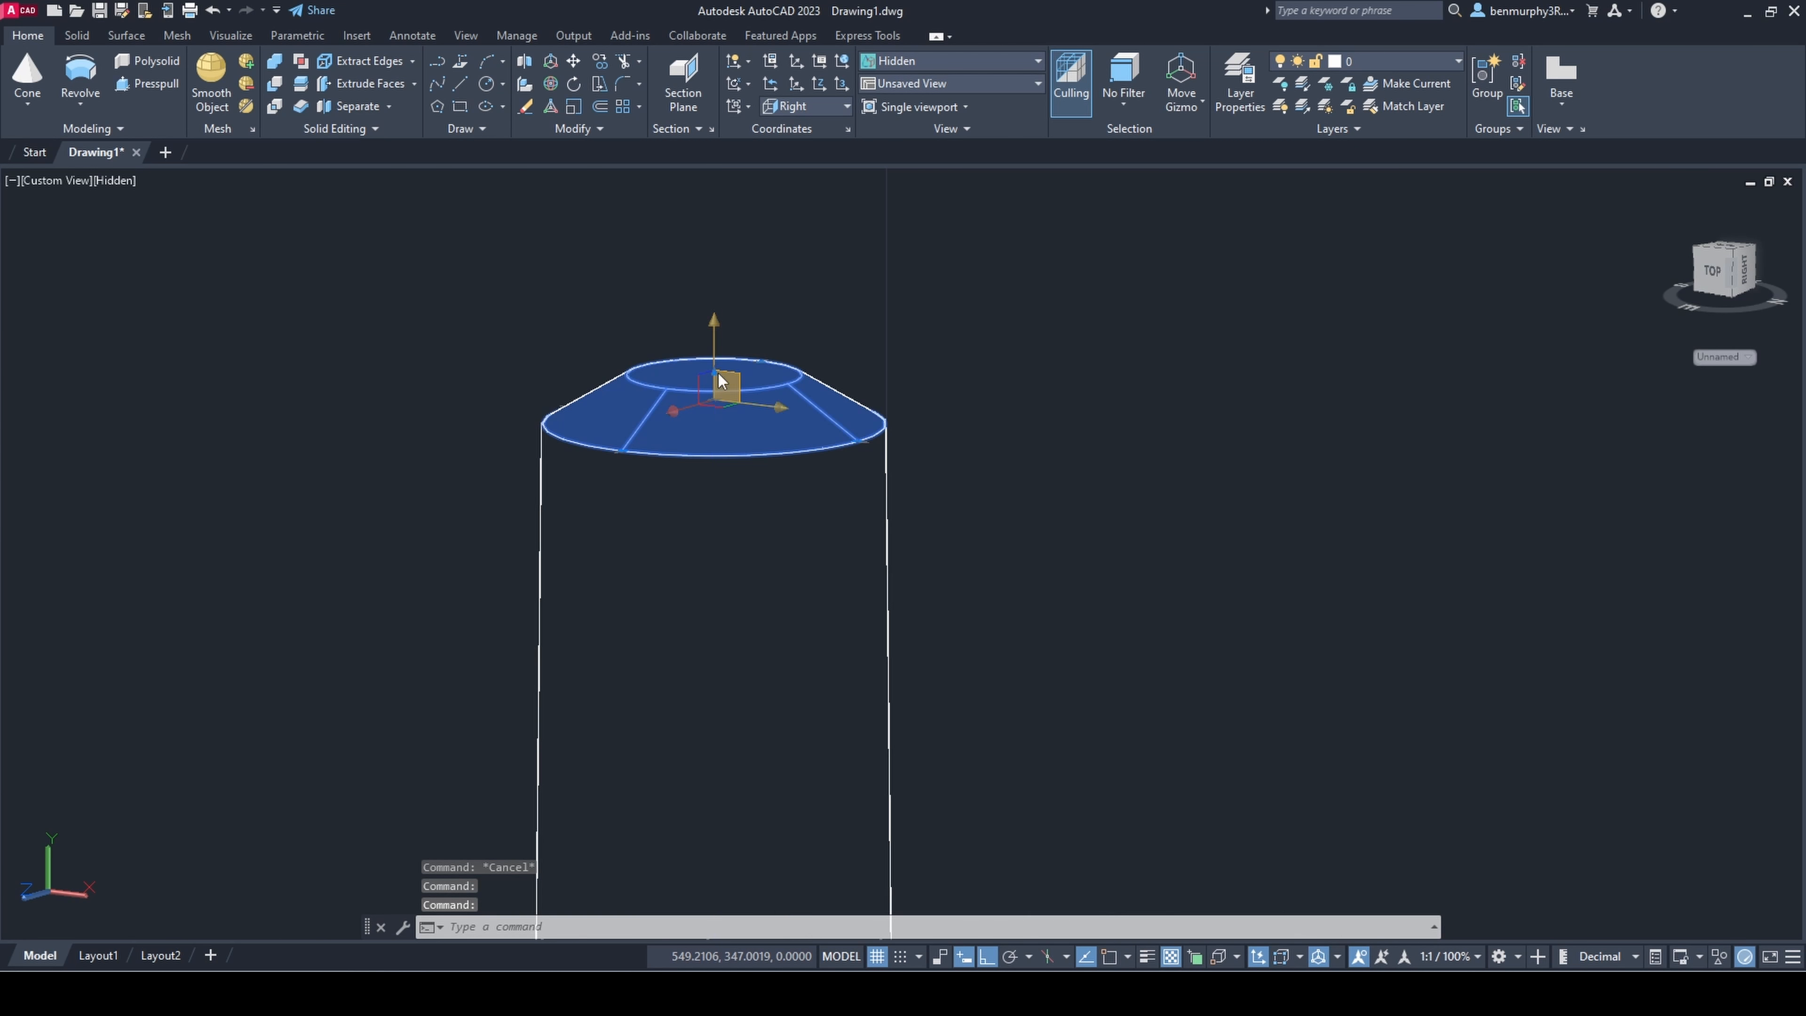
scroll(717, 374, up, 5)
click(715, 504)
scroll(683, 640, down, 1)
key(Escape)
scroll(723, 449, up, 2)
click(677, 462)
scroll(718, 474, down, 4)
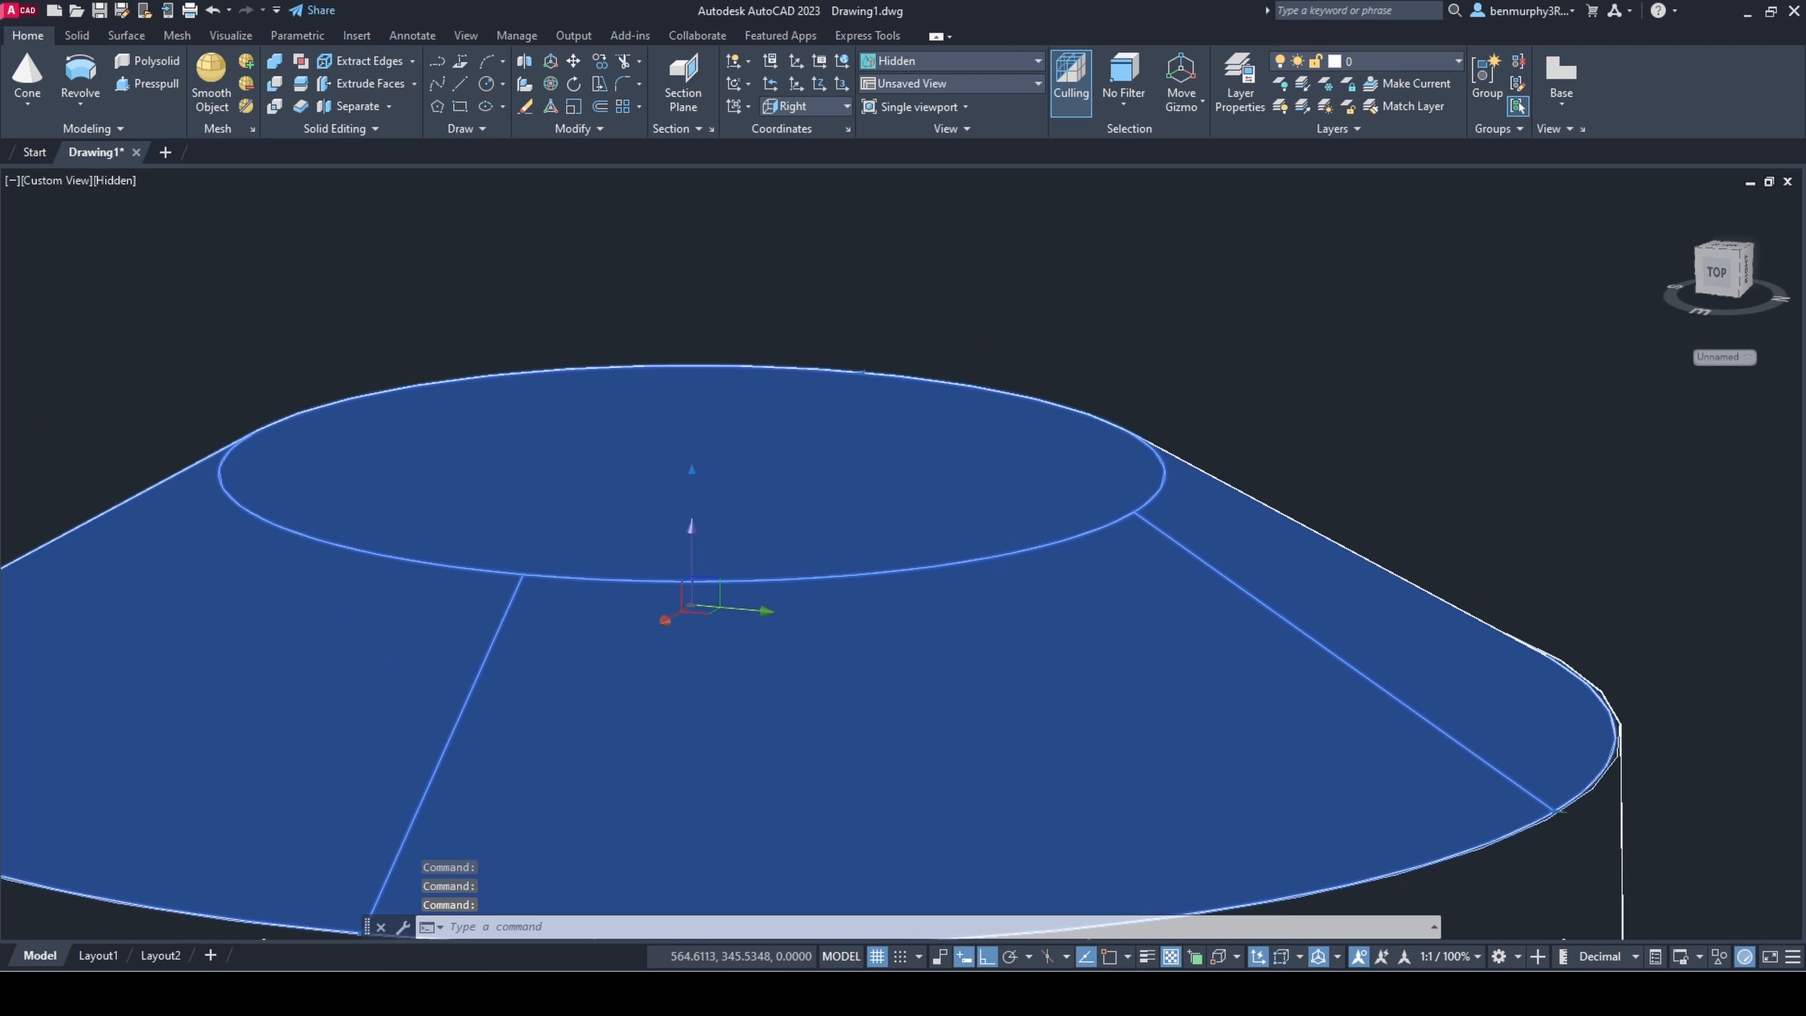
shift+middle_drag(719, 473, 800, 476)
scroll(740, 479, down, 6)
click(728, 477)
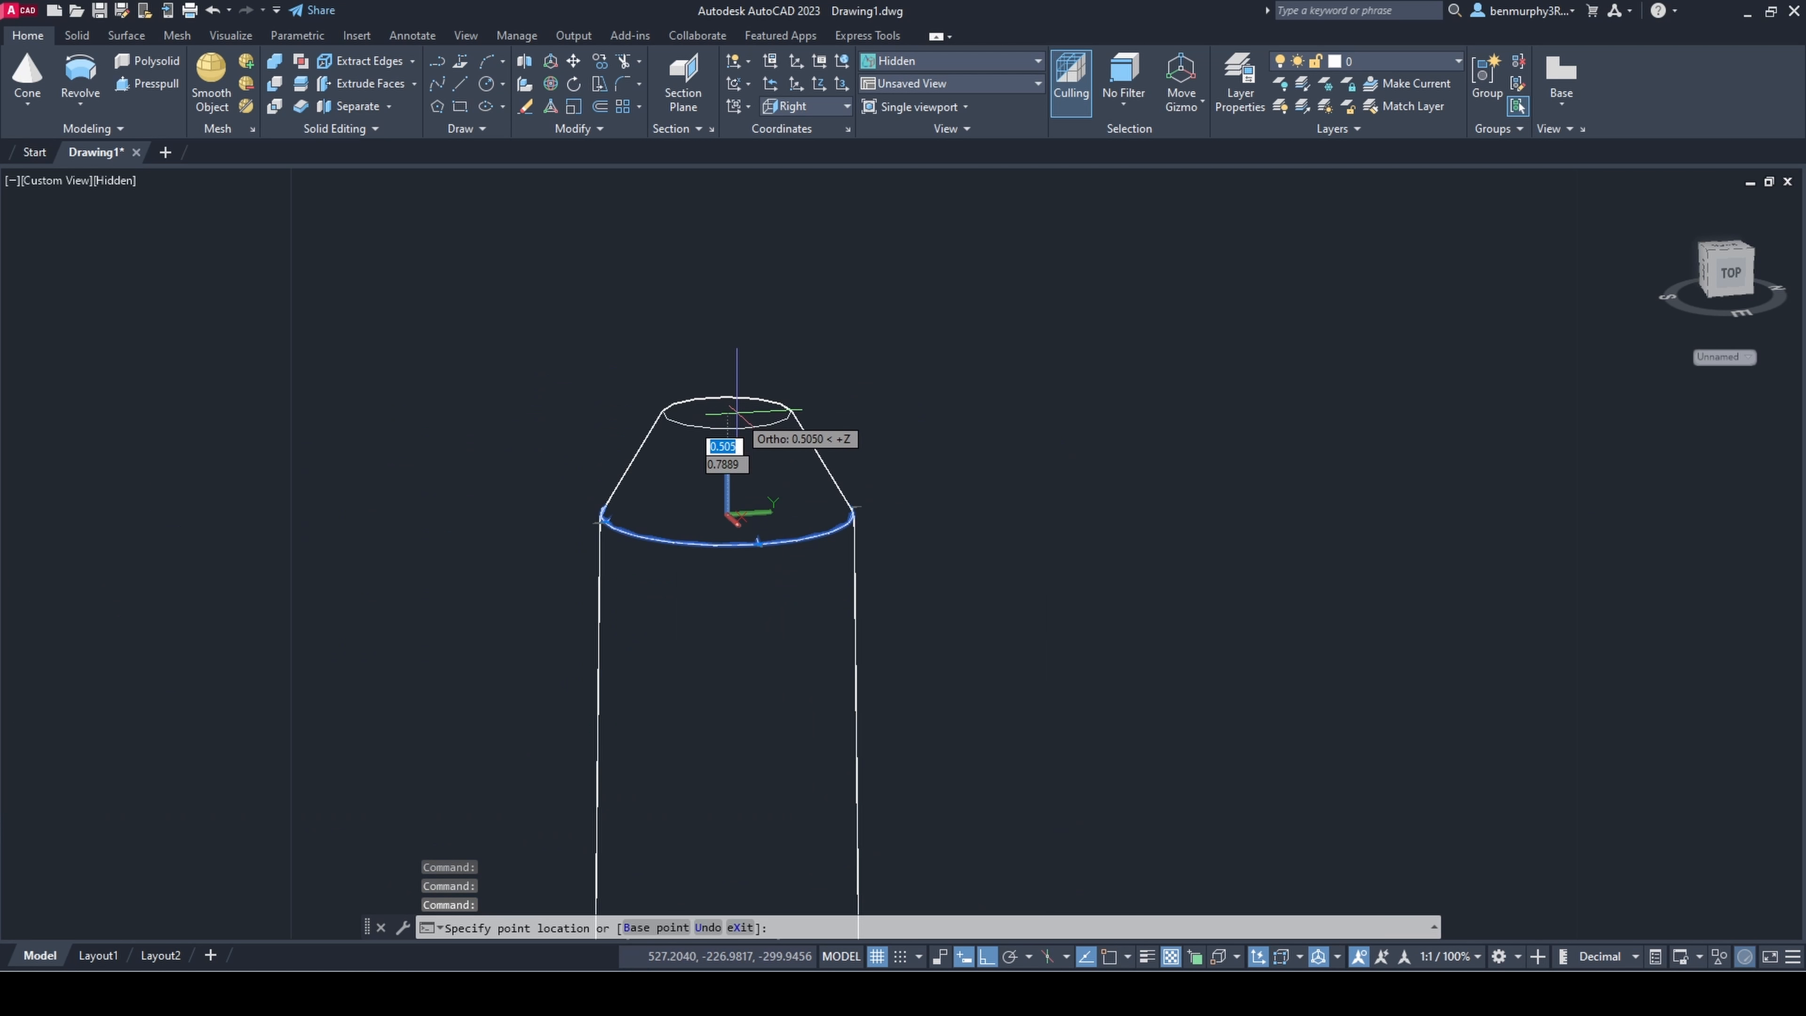
click(732, 206)
key(Escape)
Step: Widen the upper radius of the end cap slightly to soften the taper at the stem's tip
scroll(770, 302, down, 7)
shift+middle_drag(769, 295, 796, 307)
scroll(751, 391, up, 3)
click(762, 354)
scroll(766, 350, up, 6)
click(742, 313)
click(731, 308)
key(Escape)
scroll(750, 360, down, 14)
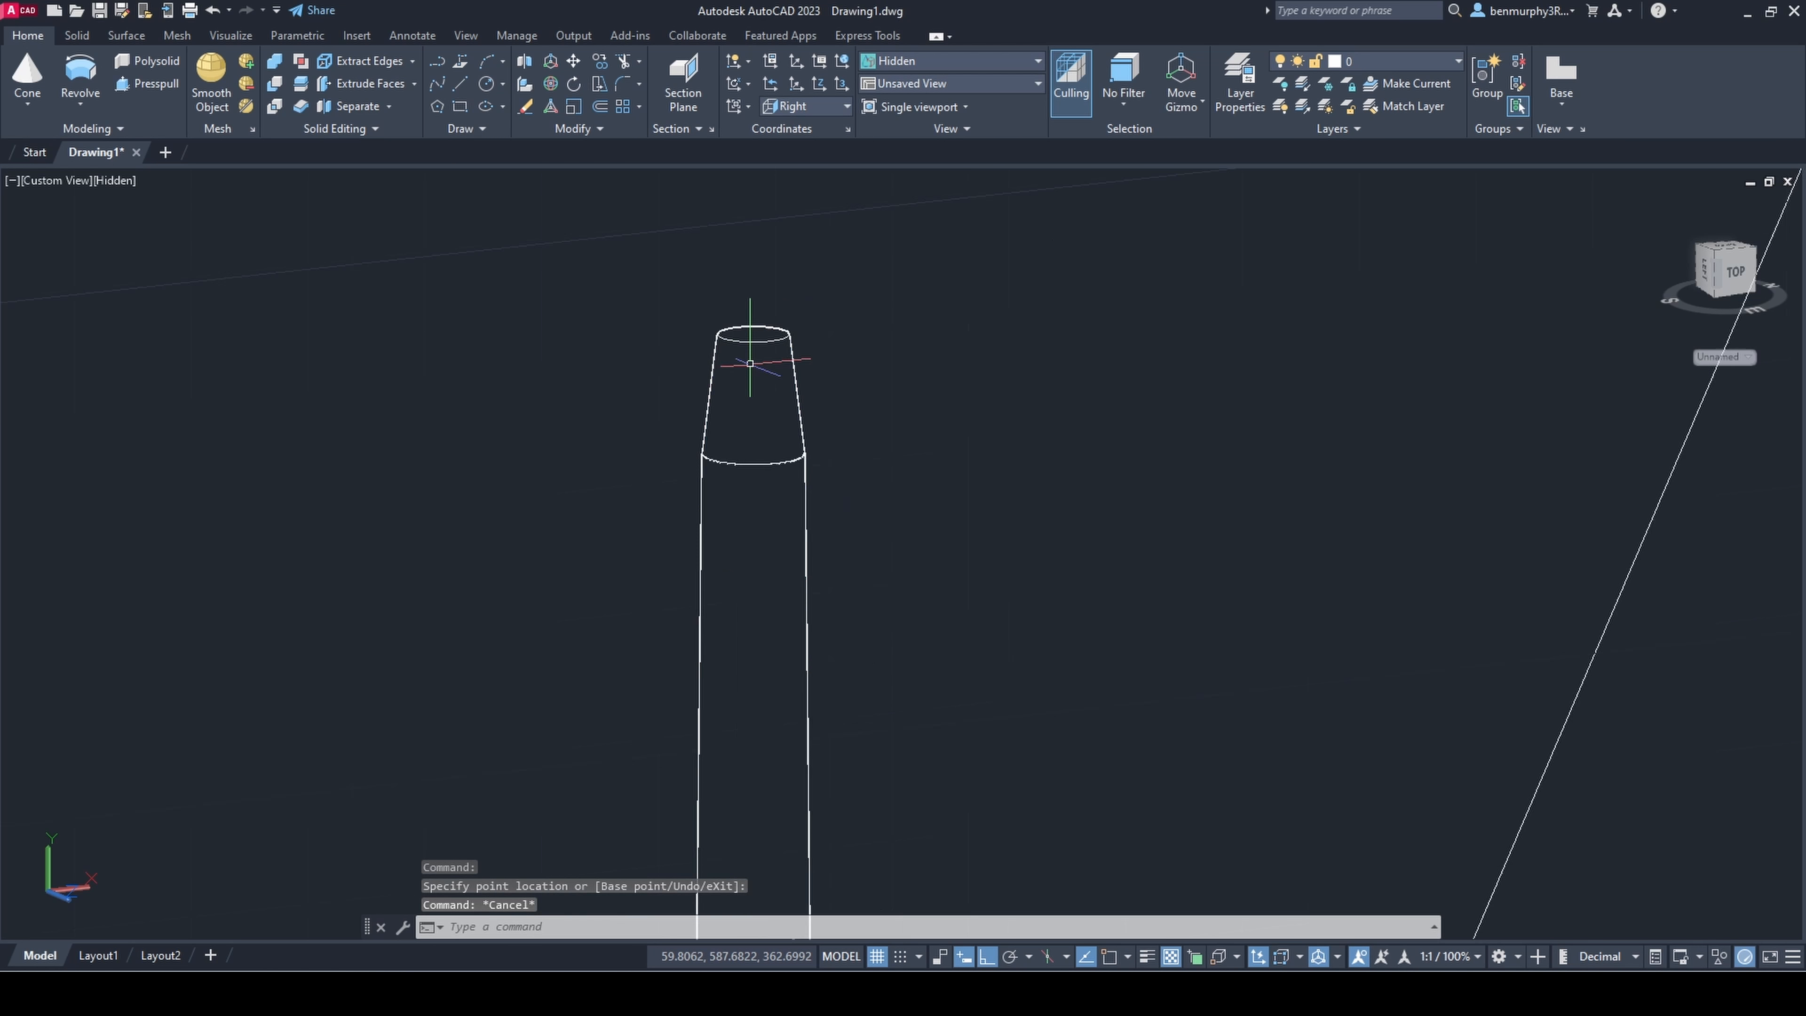
Step: Compare the small stem with the leaf, main stem and pot, and restore the Right view
shift+middle_drag(750, 362, 618, 466)
shift+middle_drag(562, 432, 733, 636)
scroll(738, 633, down, 5)
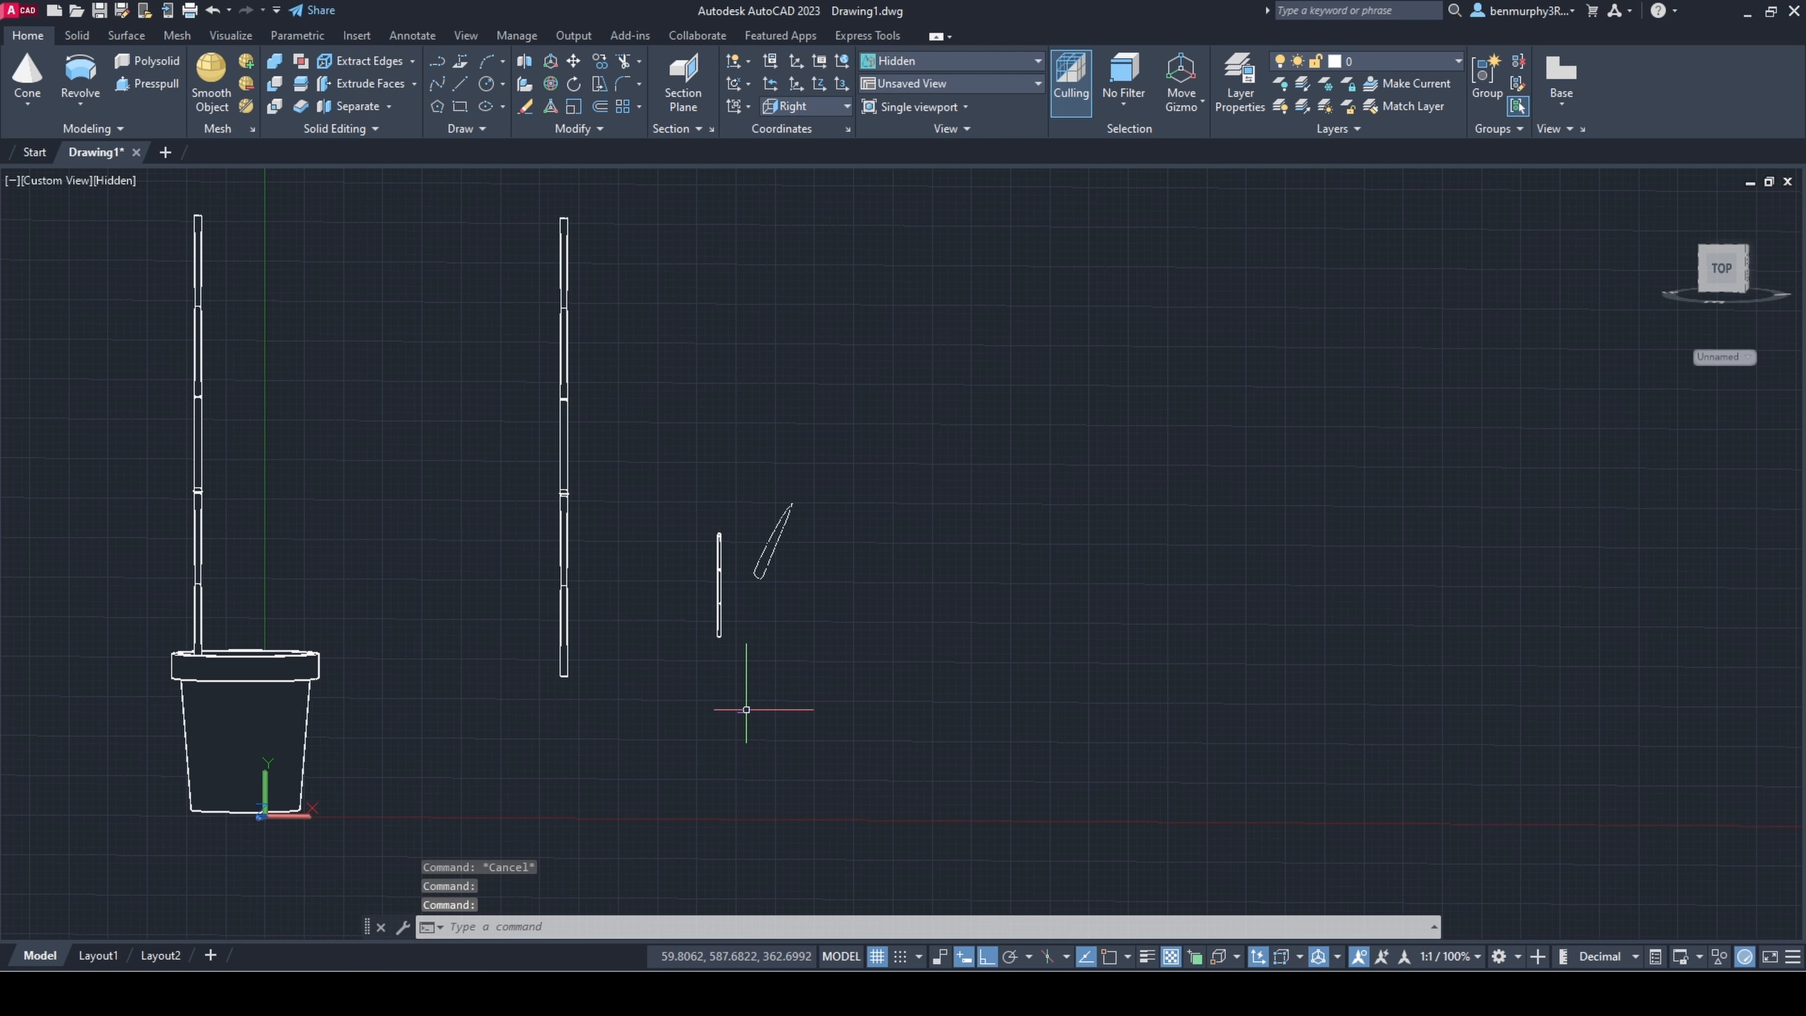
scroll(727, 612, up, 5)
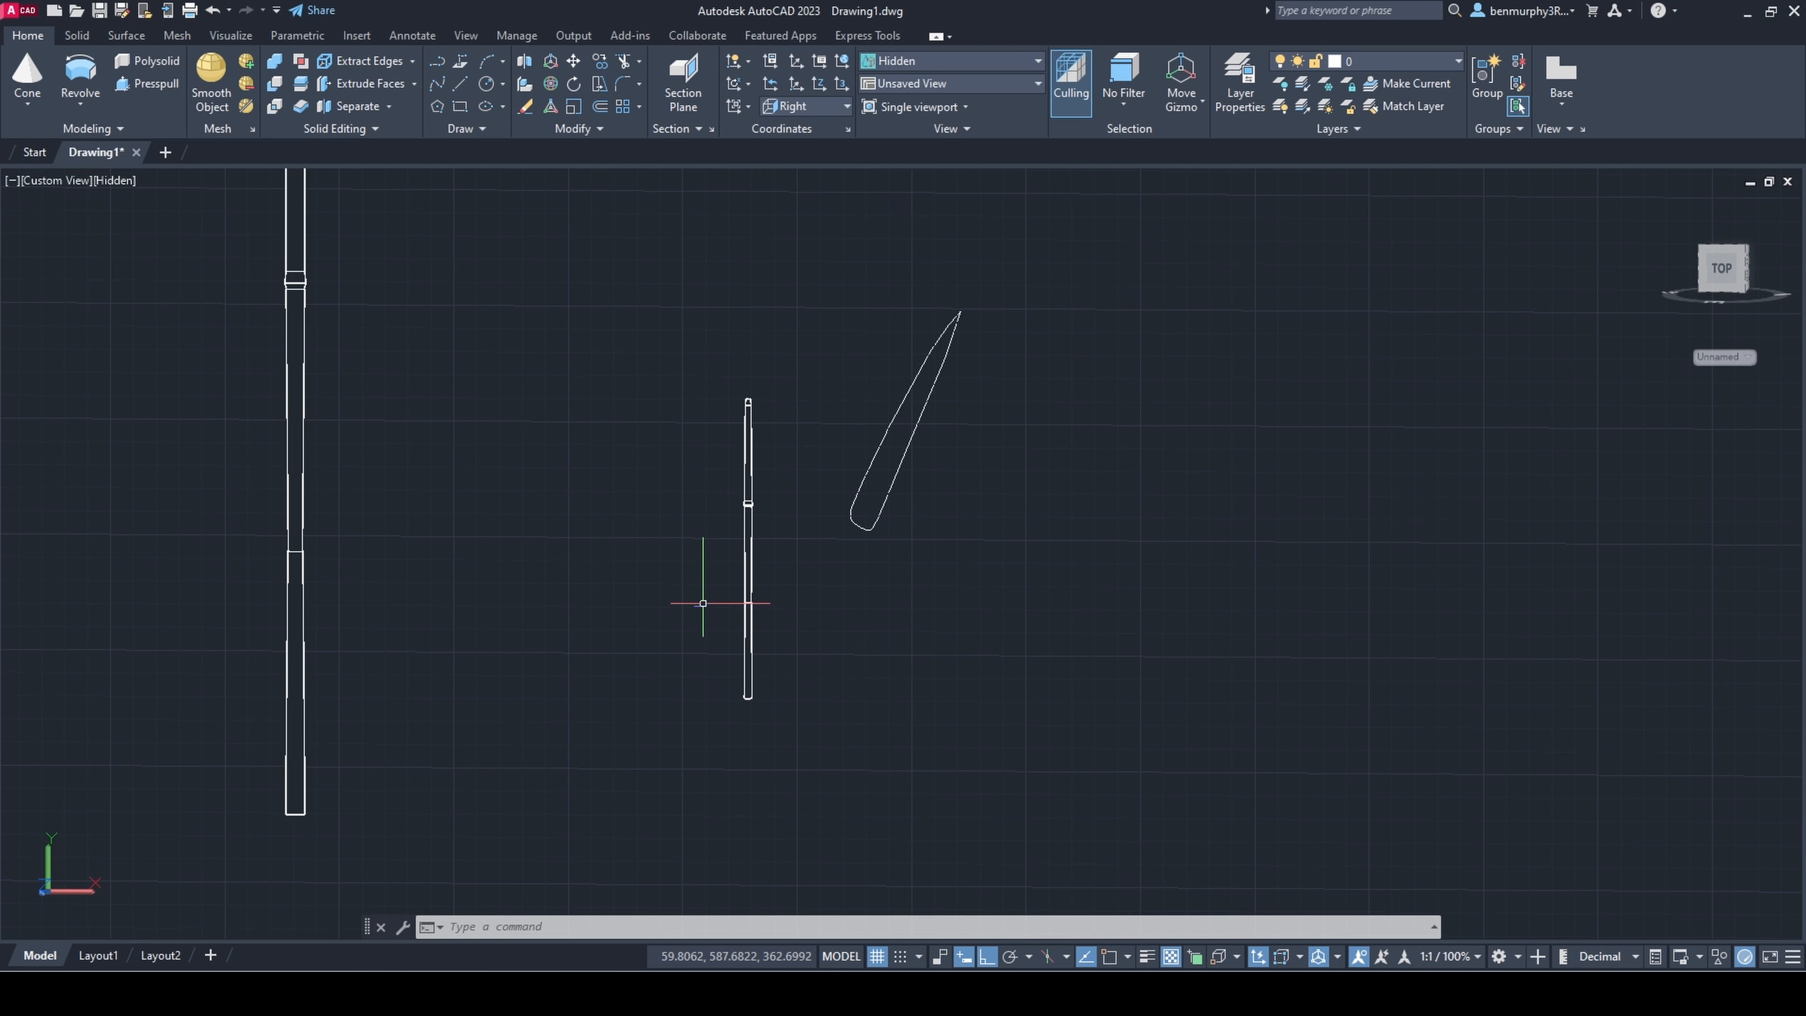
scroll(634, 627, down, 4)
scroll(681, 625, up, 5)
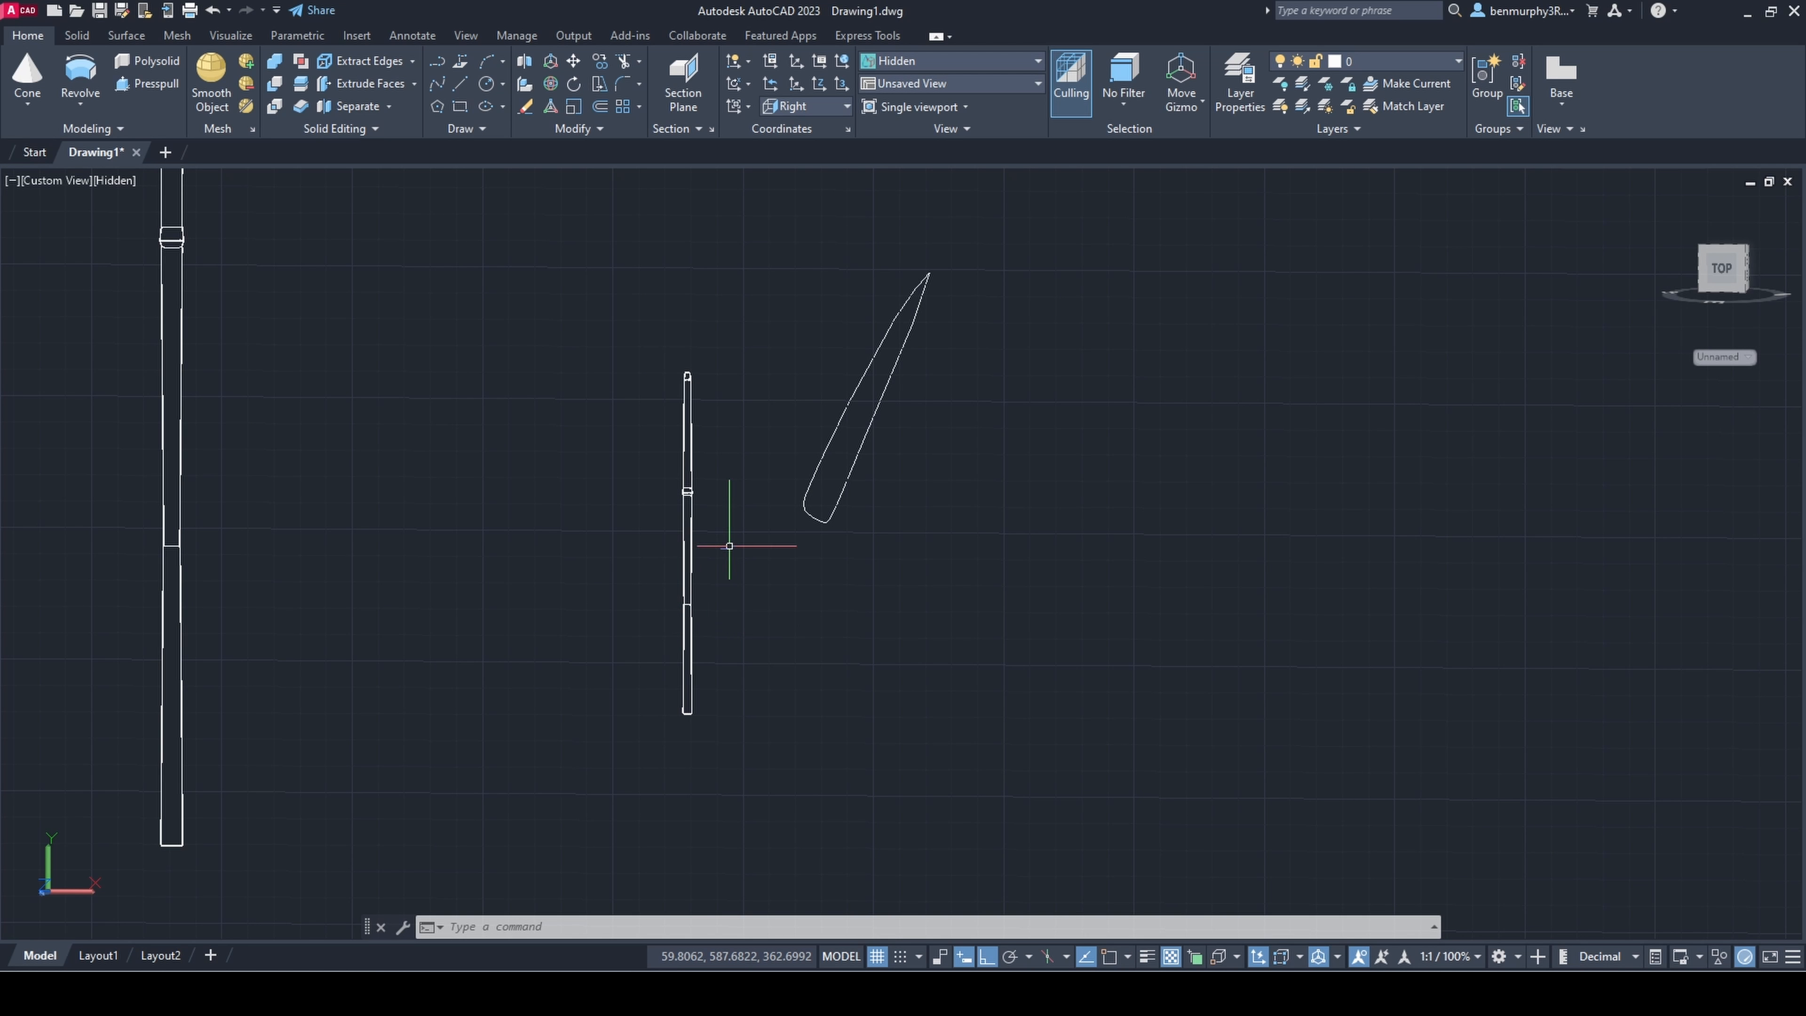
middle_drag(693, 634, 681, 597)
click(58, 181)
click(122, 291)
scroll(1175, 715, up, 5)
Step: Copy the small stem's two lower segments and attach the copy to its bottom end to lengthen it
middle_drag(1175, 715, 981, 702)
click(951, 601)
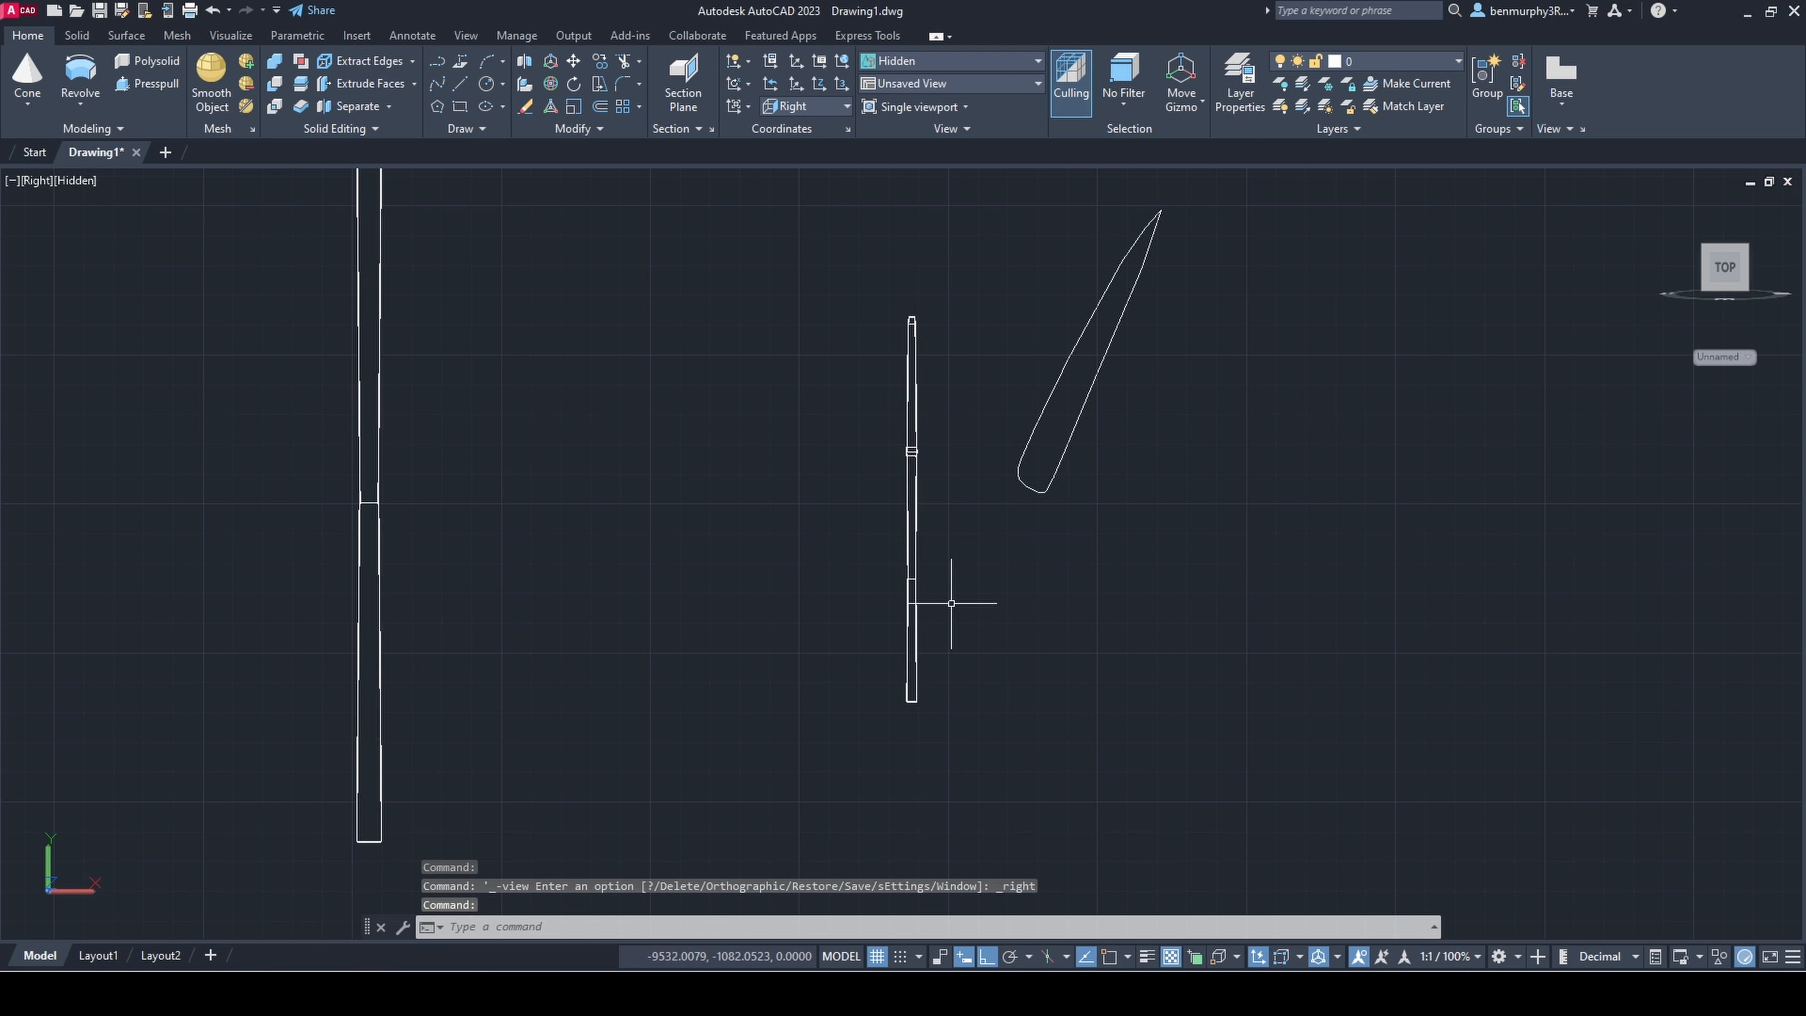
click(831, 530)
text(co)
key(Return)
scroll(904, 455, up, 8)
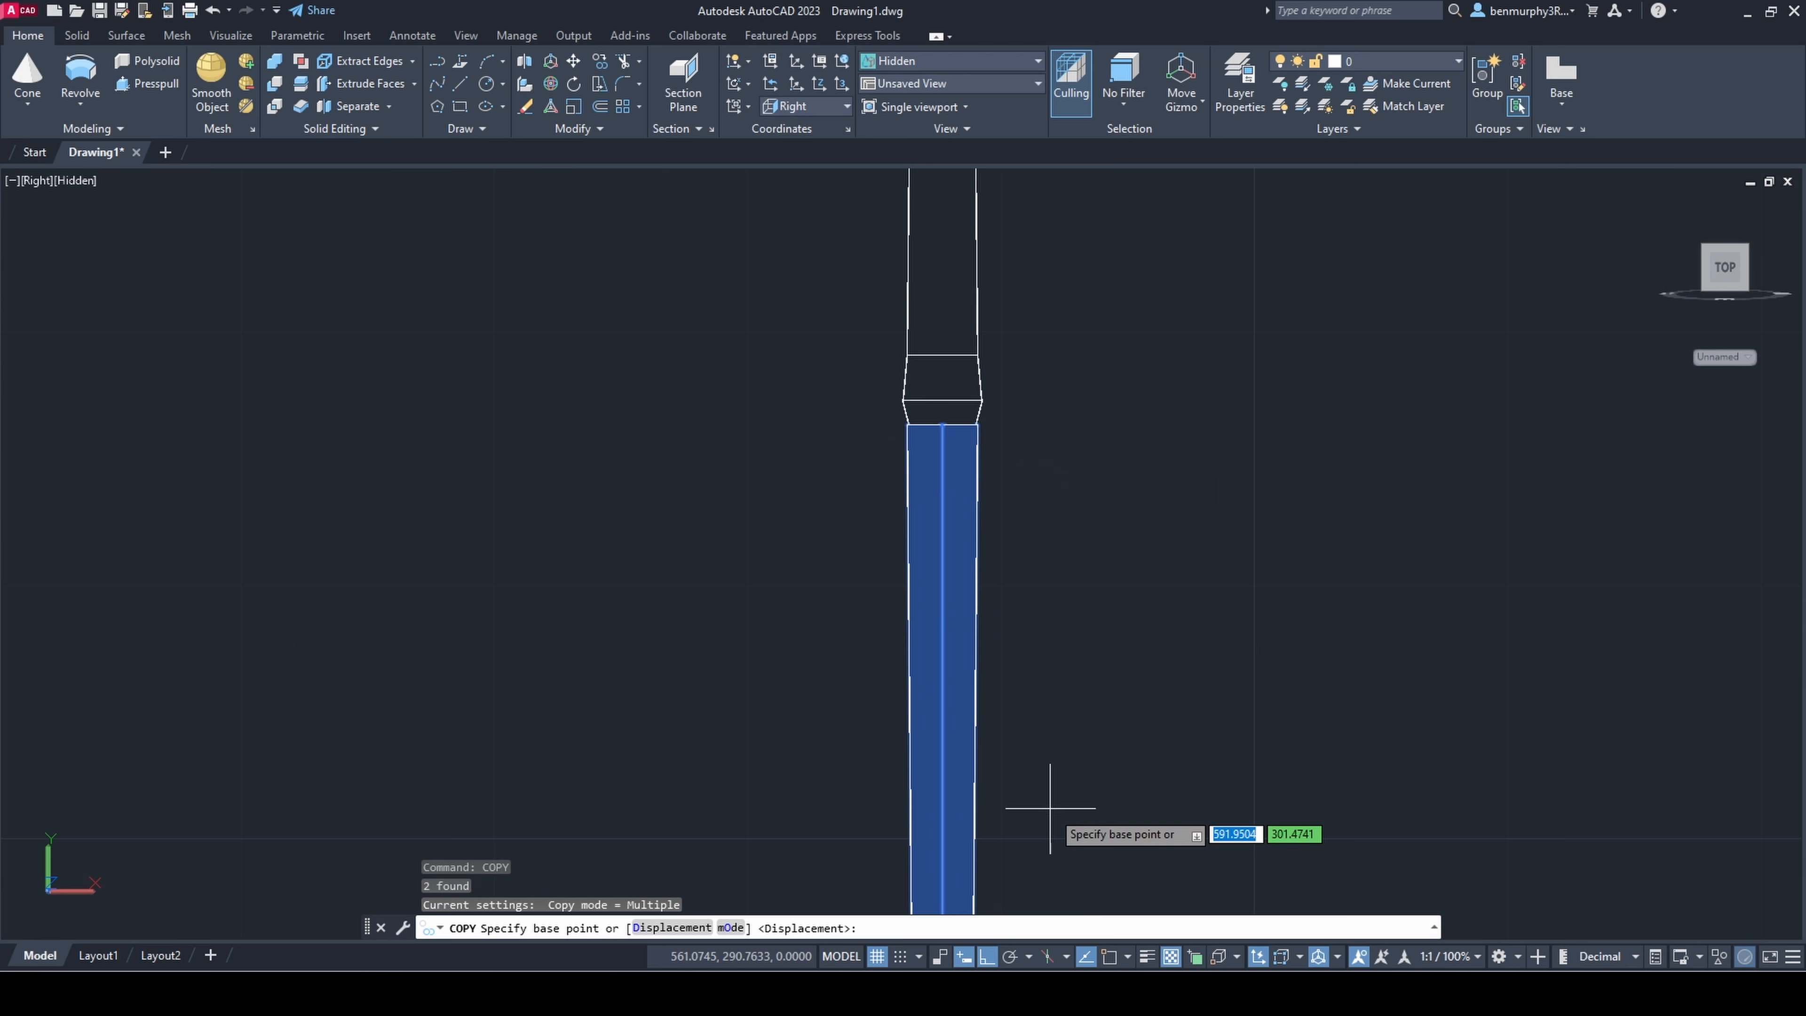
click(978, 429)
scroll(977, 640, down, 6)
middle_drag(976, 783, 924, 235)
click(924, 282)
key(Escape)
Step: Copy the small stem's uppermost long segment horizontally into the gap between the stem and the leaf outline
middle_drag(985, 335, 1043, 627)
scroll(988, 605, down, 5)
scroll(1086, 651, down, 4)
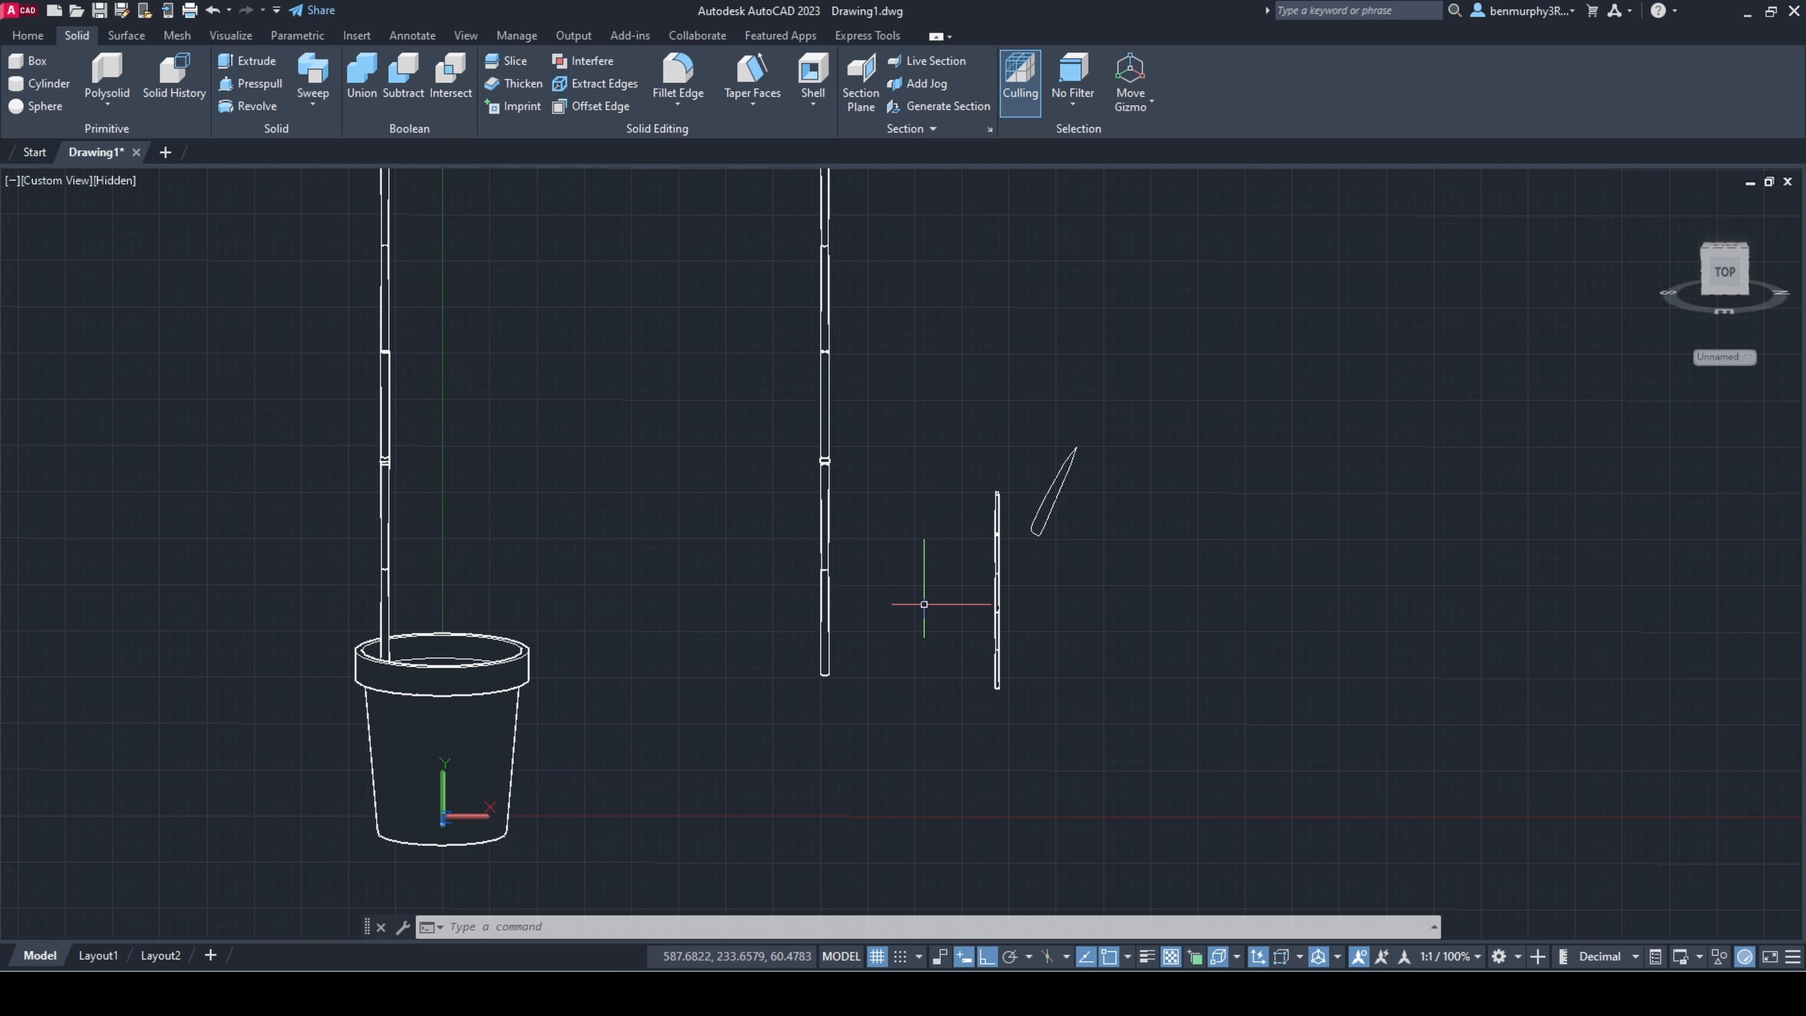
scroll(1011, 541, up, 6)
click(960, 457)
click(946, 455)
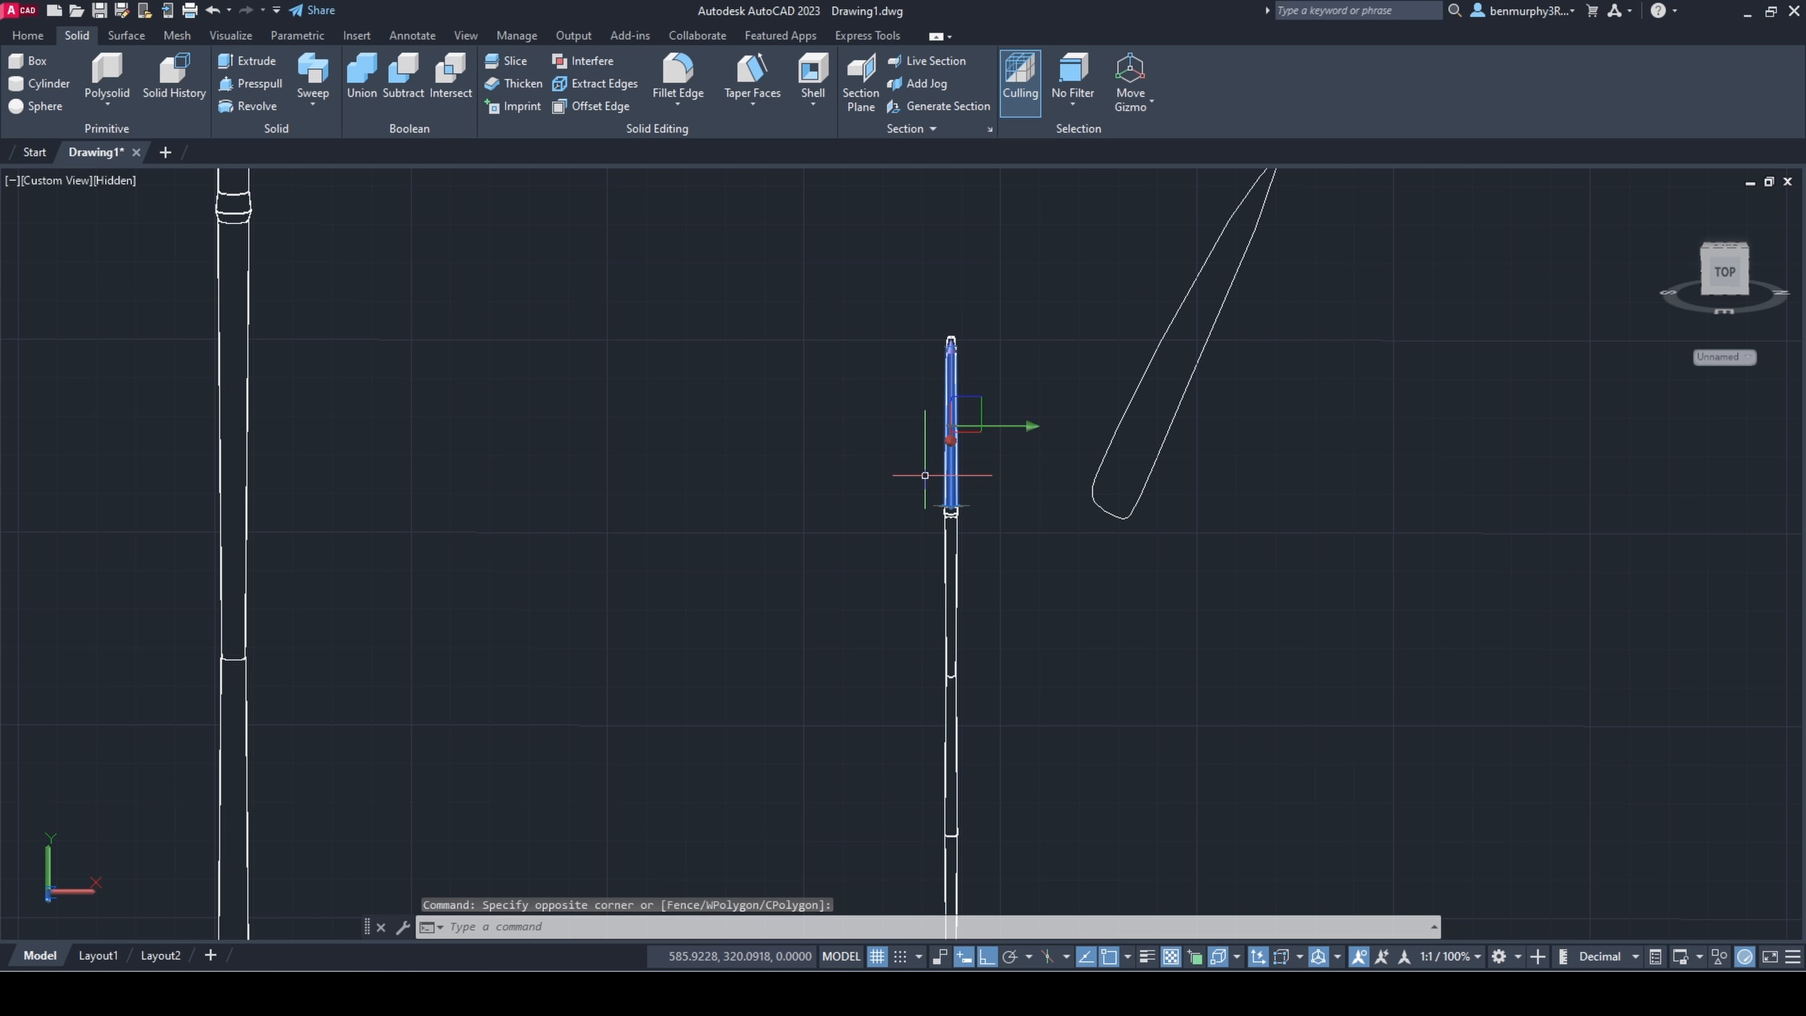
text(co)
key(Return)
click(951, 451)
click(1057, 451)
key(Escape)
Step: Move the copied segment vertically down toward the level of the leaf outline's base
click(1080, 434)
click(1049, 419)
scroll(1069, 541, down, 2)
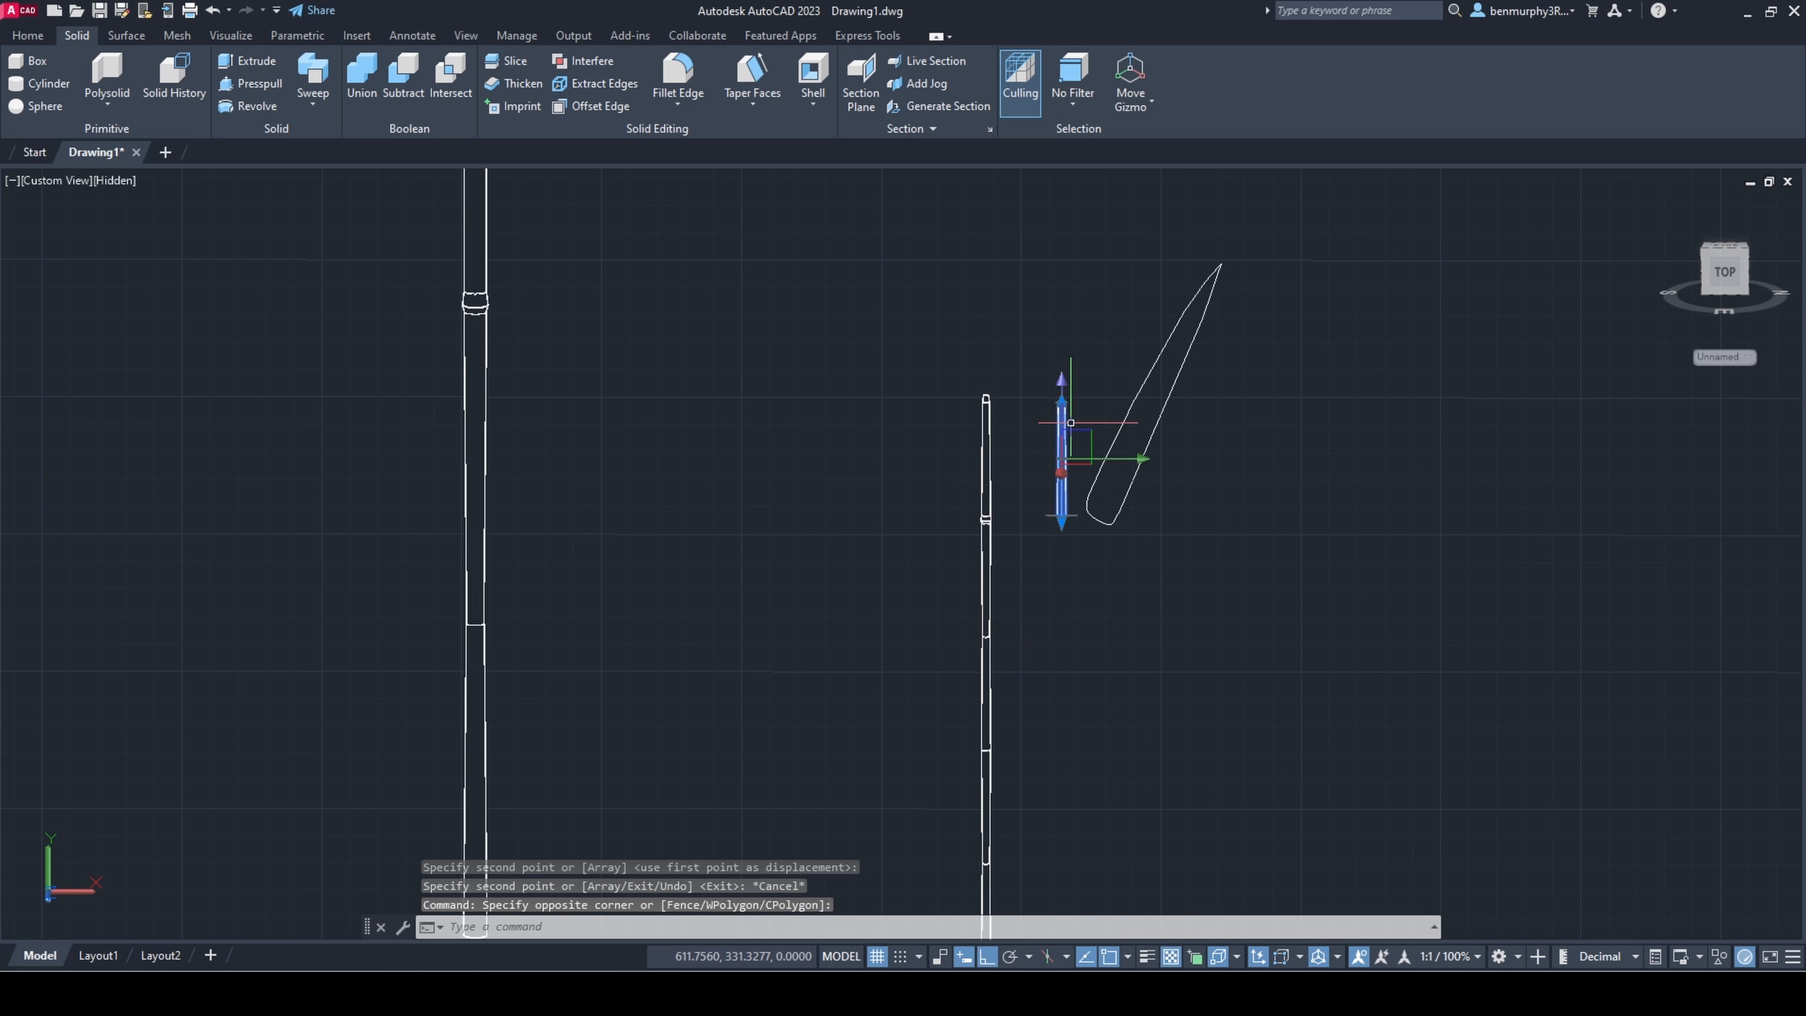
click(1063, 410)
click(1064, 468)
Step: Rotate the copied segment in 3D, with Ortho off, to match the slant of the leaf outline
click(36, 37)
click(551, 84)
scroll(1050, 486, up, 2)
click(1103, 482)
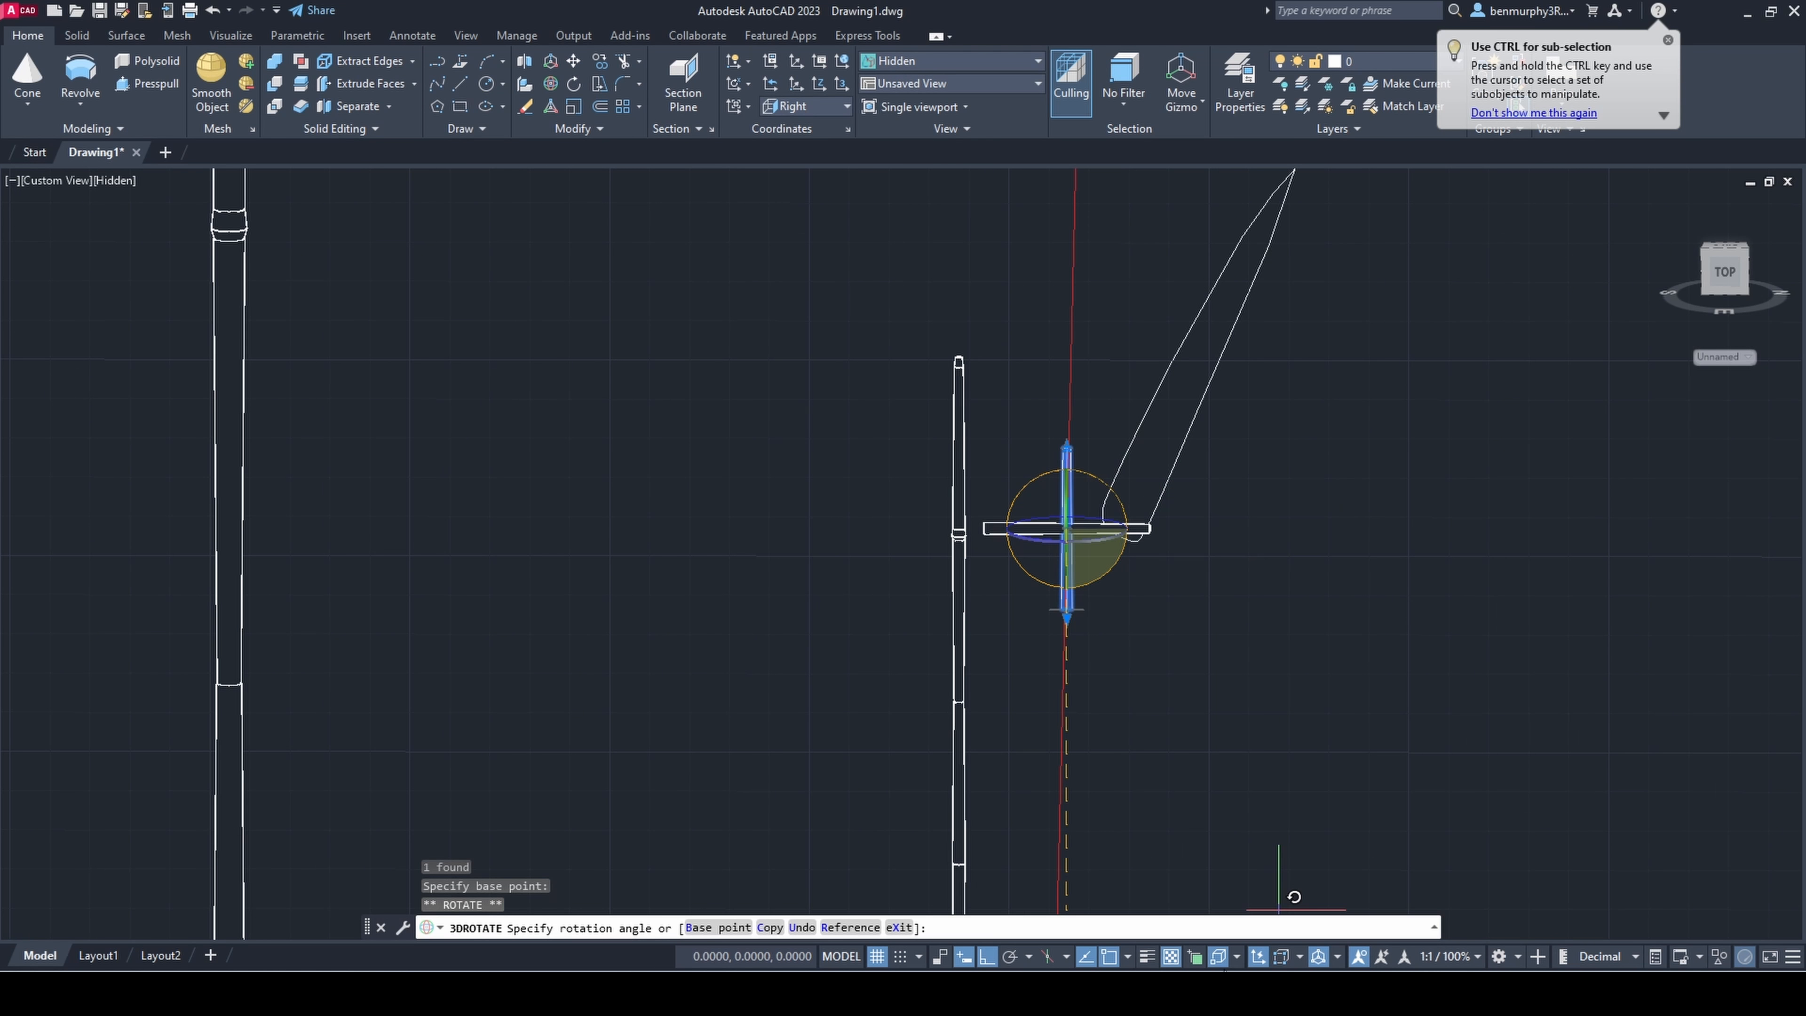
click(985, 957)
click(1307, 620)
key(Escape)
Step: Move the angled segment down so its upper end meets the base of the leaf outline
click(1072, 529)
click(1066, 529)
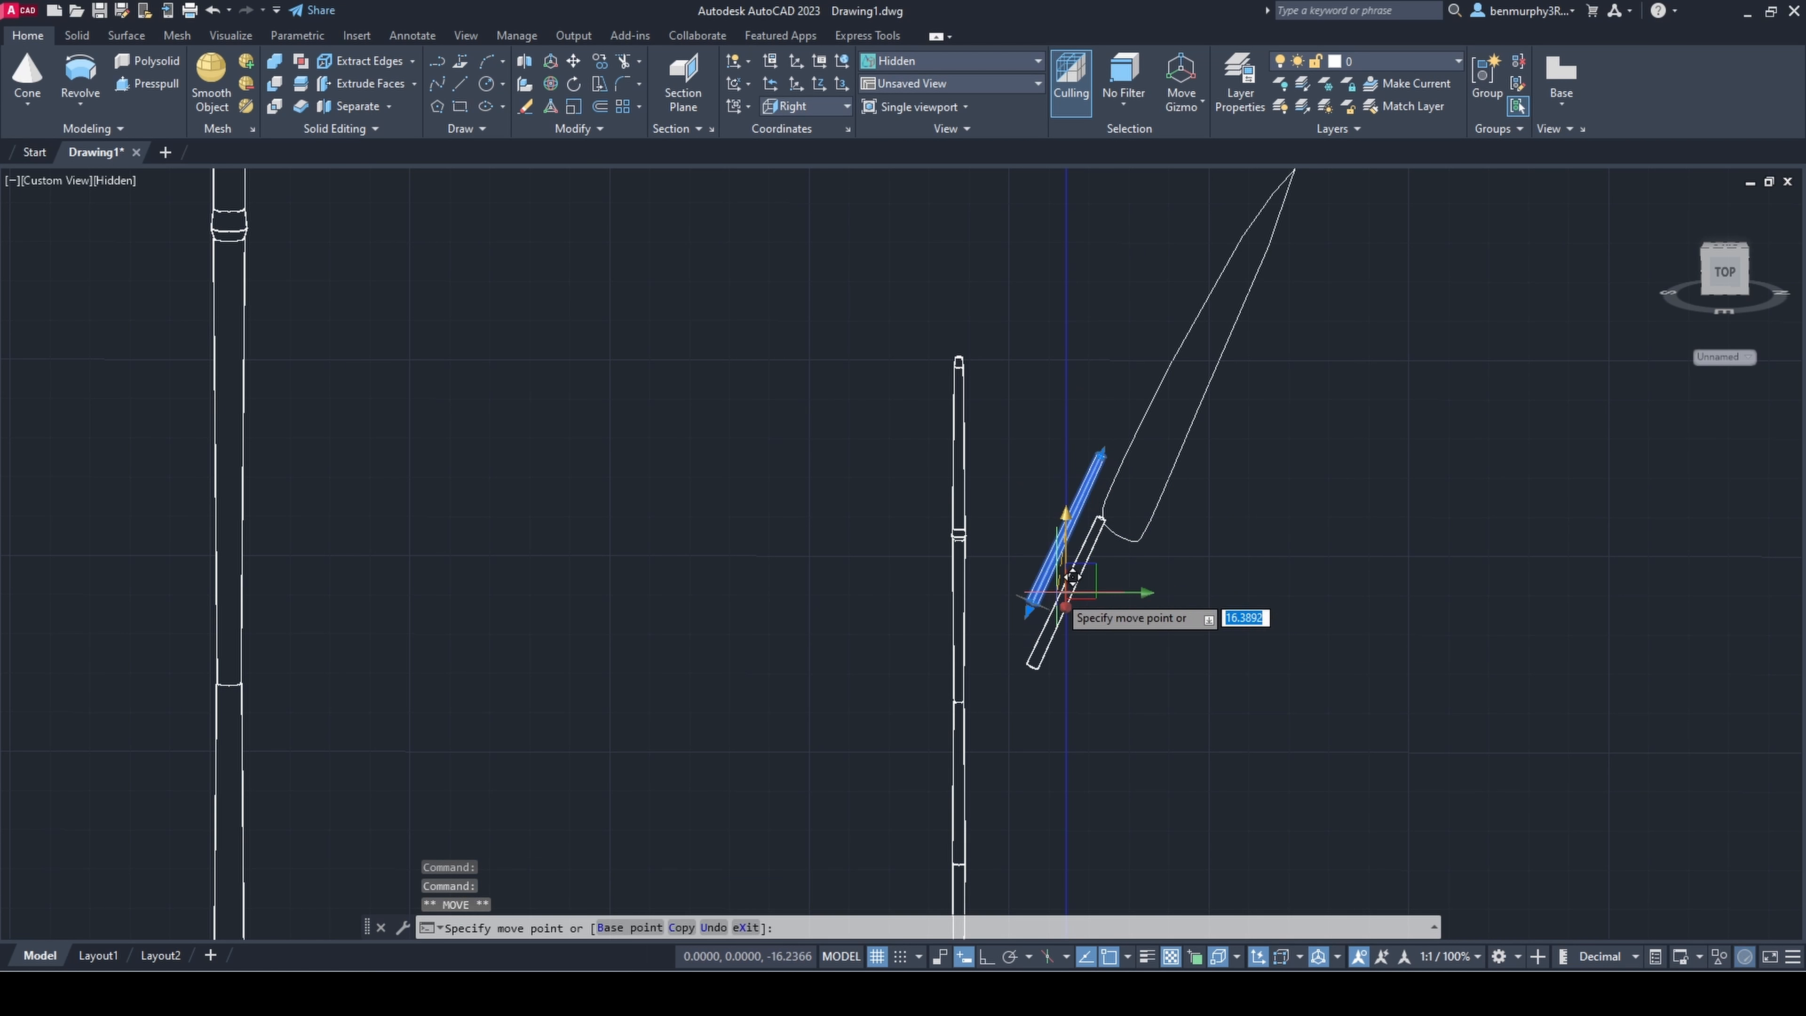
click(1081, 591)
key(Escape)
Step: Align the leaf outline with the end of its stalk in side view, with 3D object snap off
click(1170, 473)
click(1199, 378)
shift+middle_drag(1204, 377, 1305, 626)
click(1028, 462)
key(Escape)
scroll(1279, 605, up, 5)
click(1283, 338)
key(Escape)
shift+middle_drag(1283, 338, 905, 443)
key(Escape)
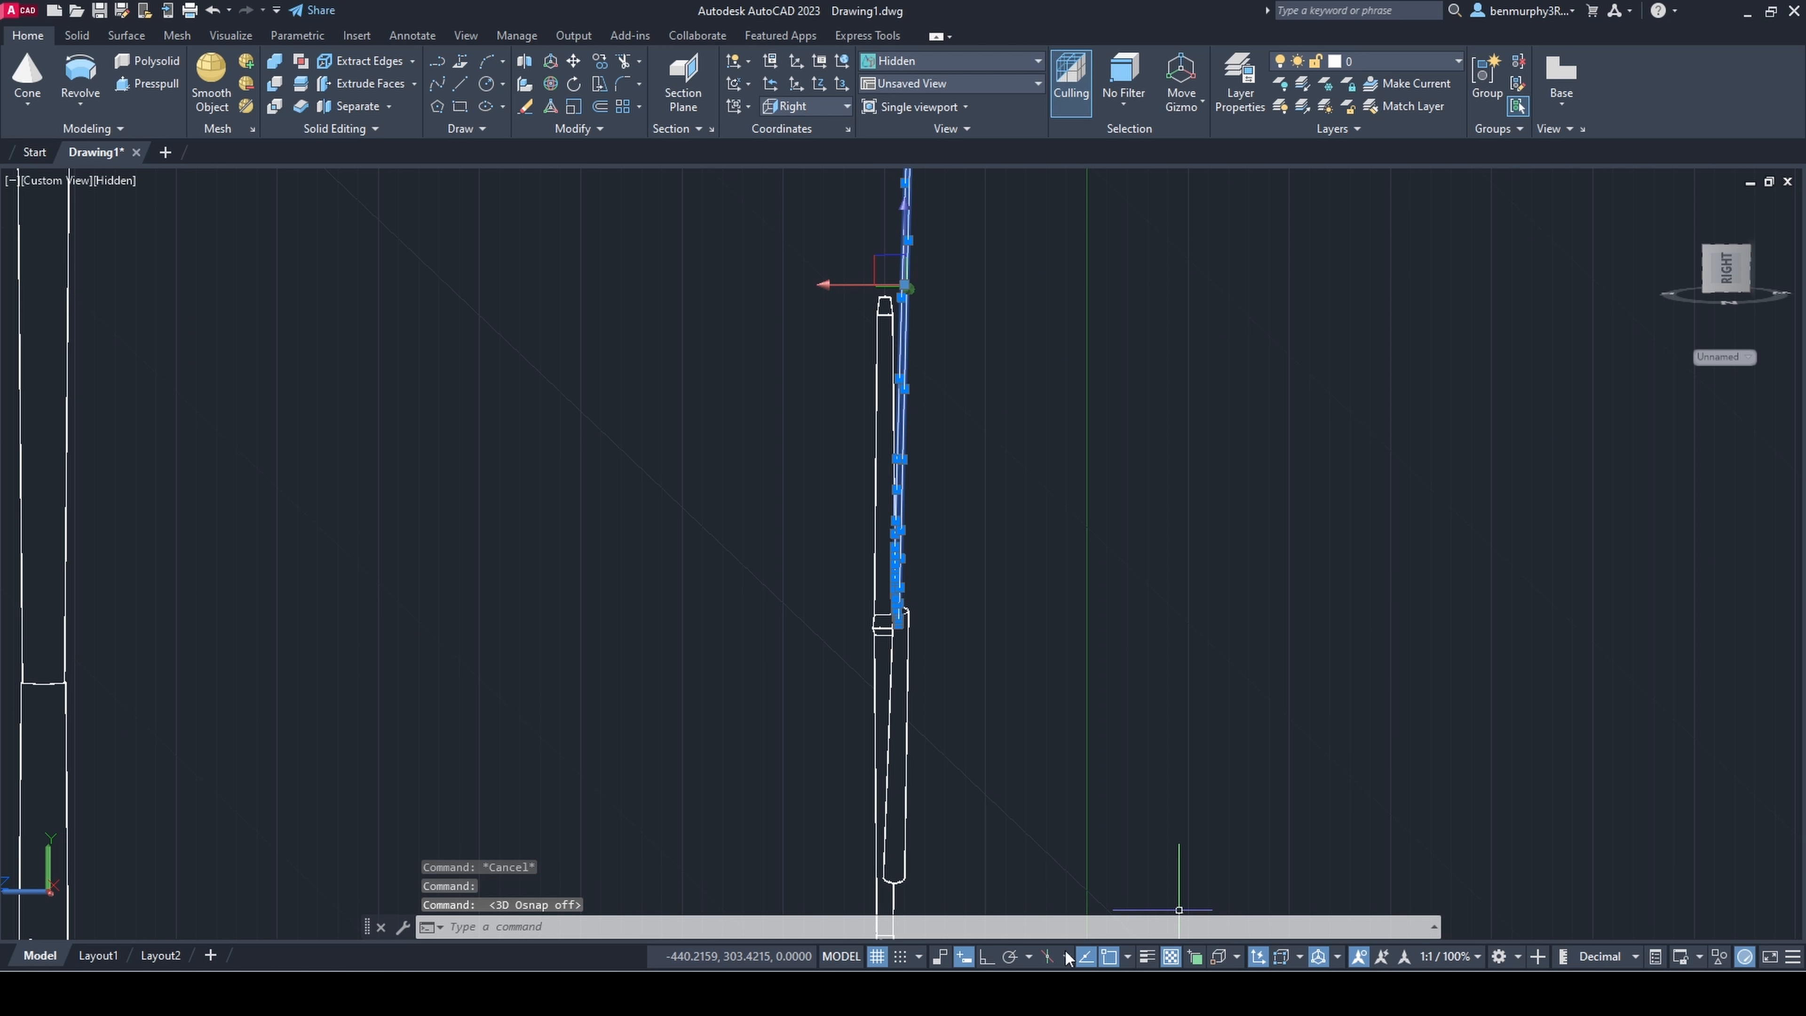
click(919, 267)
key(Escape)
Step: Shorten the leaf stalk by stretching its lower end up toward the leaf
shift+middle_drag(839, 385, 1246, 637)
scroll(1209, 605, down, 8)
scroll(1251, 640, up, 8)
middle_drag(941, 609, 1047, 674)
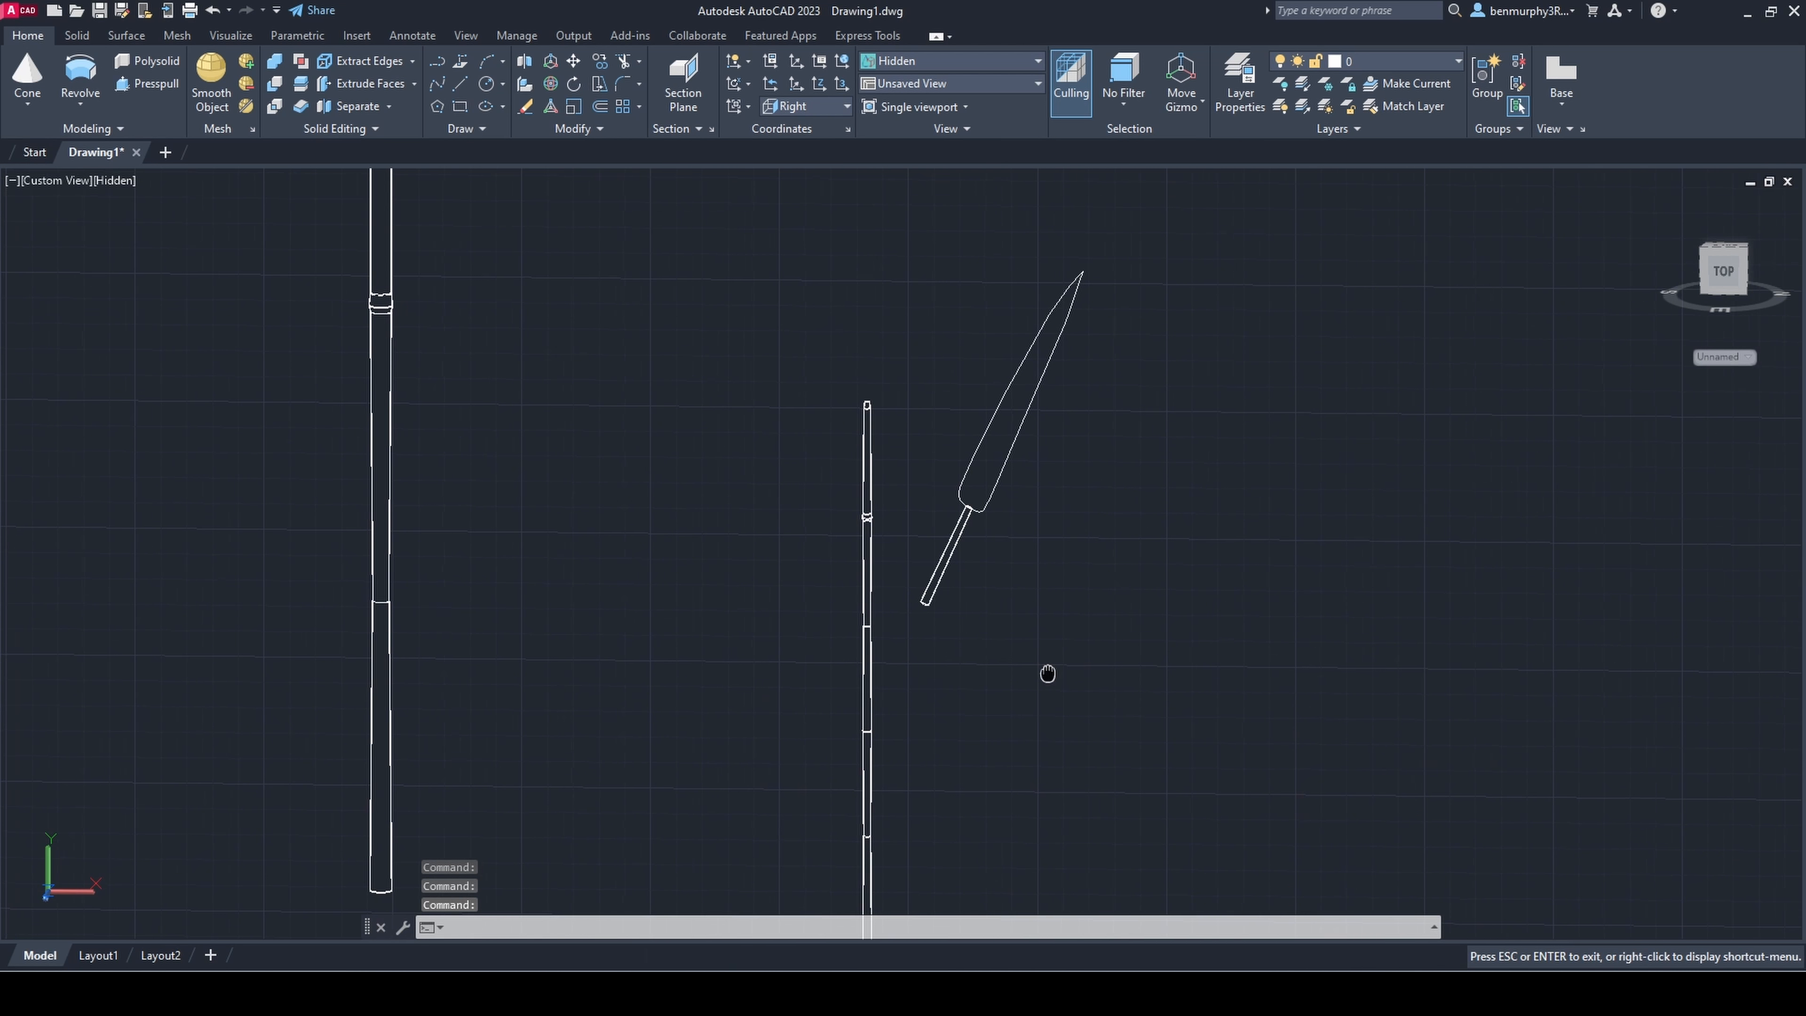
key(Escape)
scroll(913, 569, up, 10)
click(928, 613)
click(920, 631)
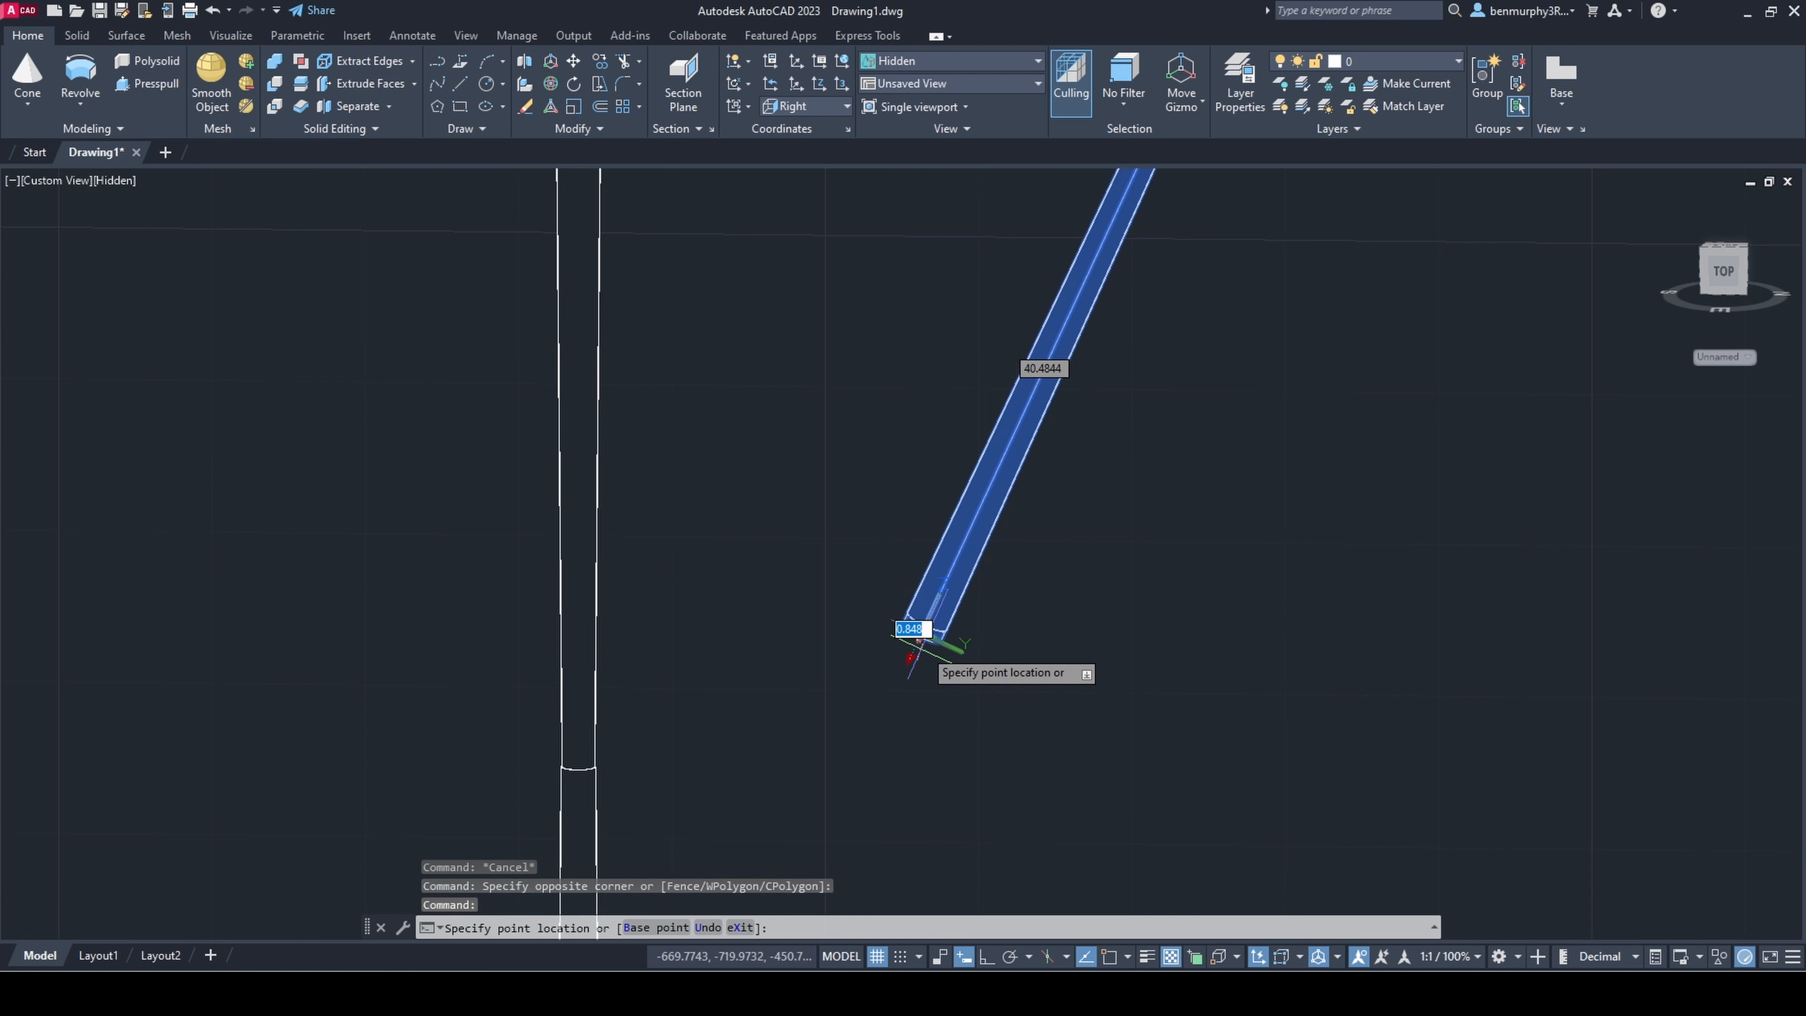
scroll(971, 577, down, 6)
click(1035, 493)
key(Escape)
Step: Group the leaf outline with its stalk and move the group close to the small stem
scroll(1095, 504, down, 5)
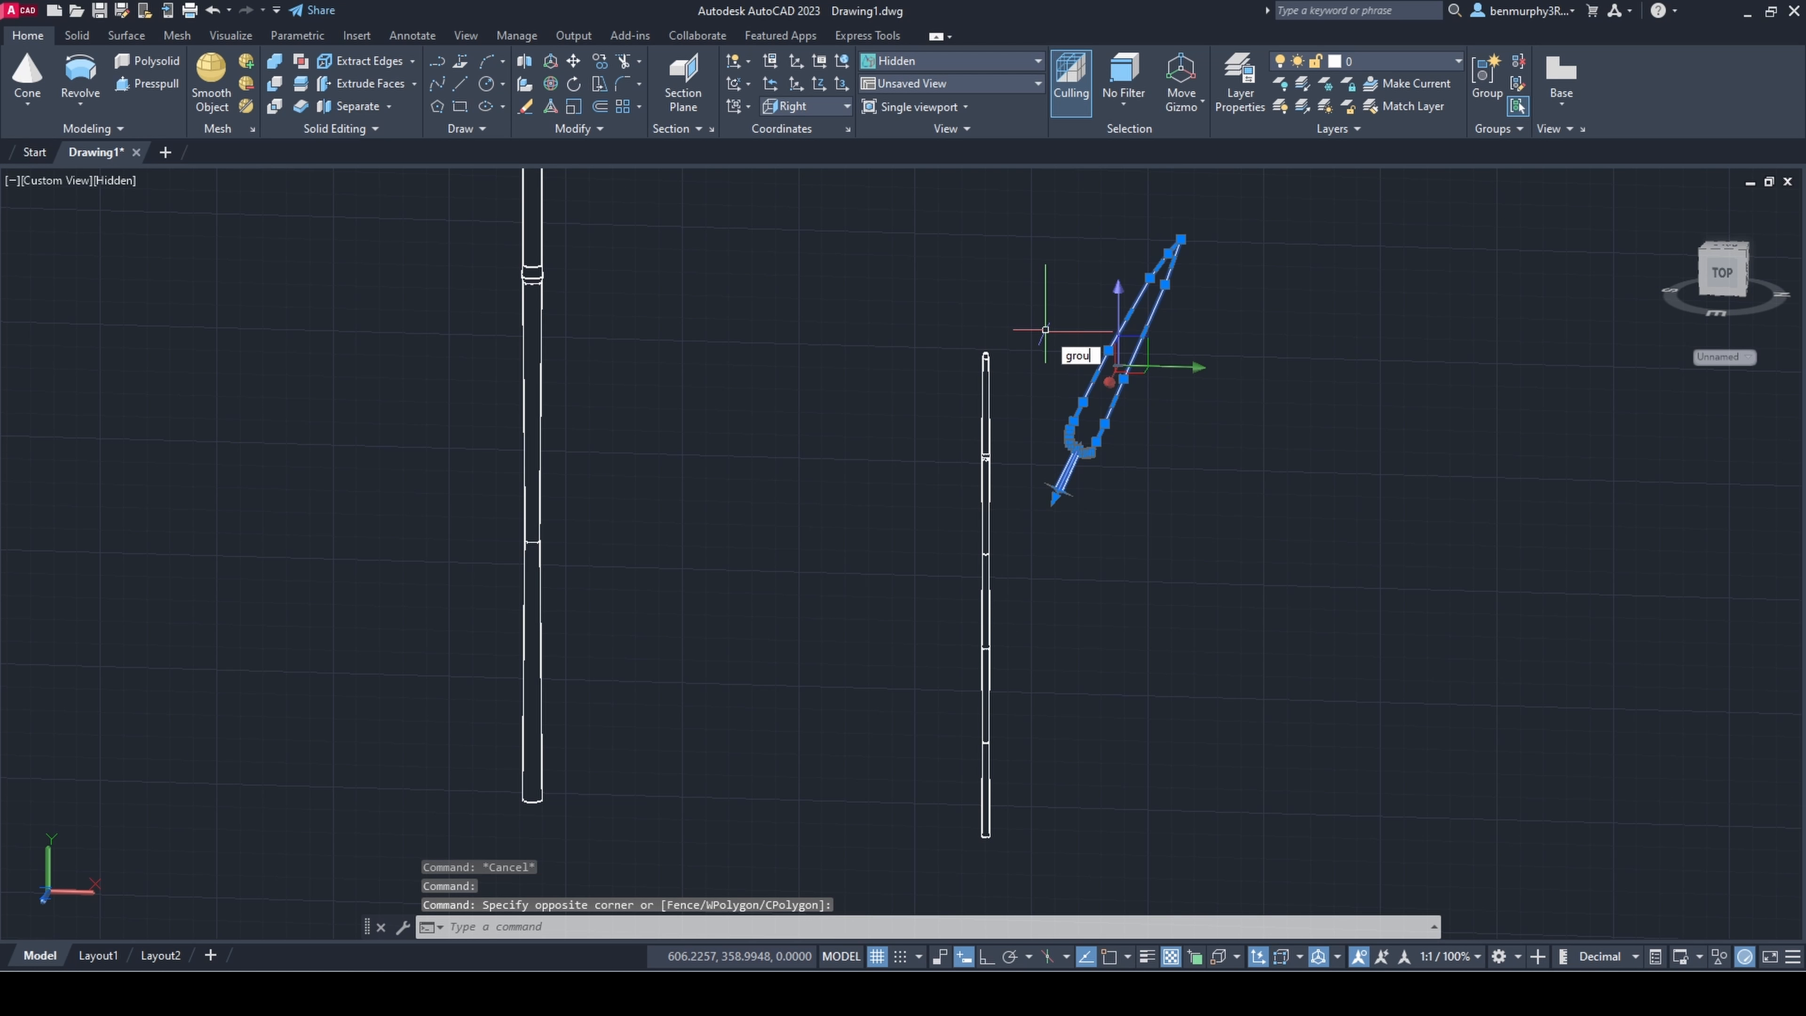
click(1136, 604)
shift+middle_drag(1219, 683, 1145, 734)
click(1145, 622)
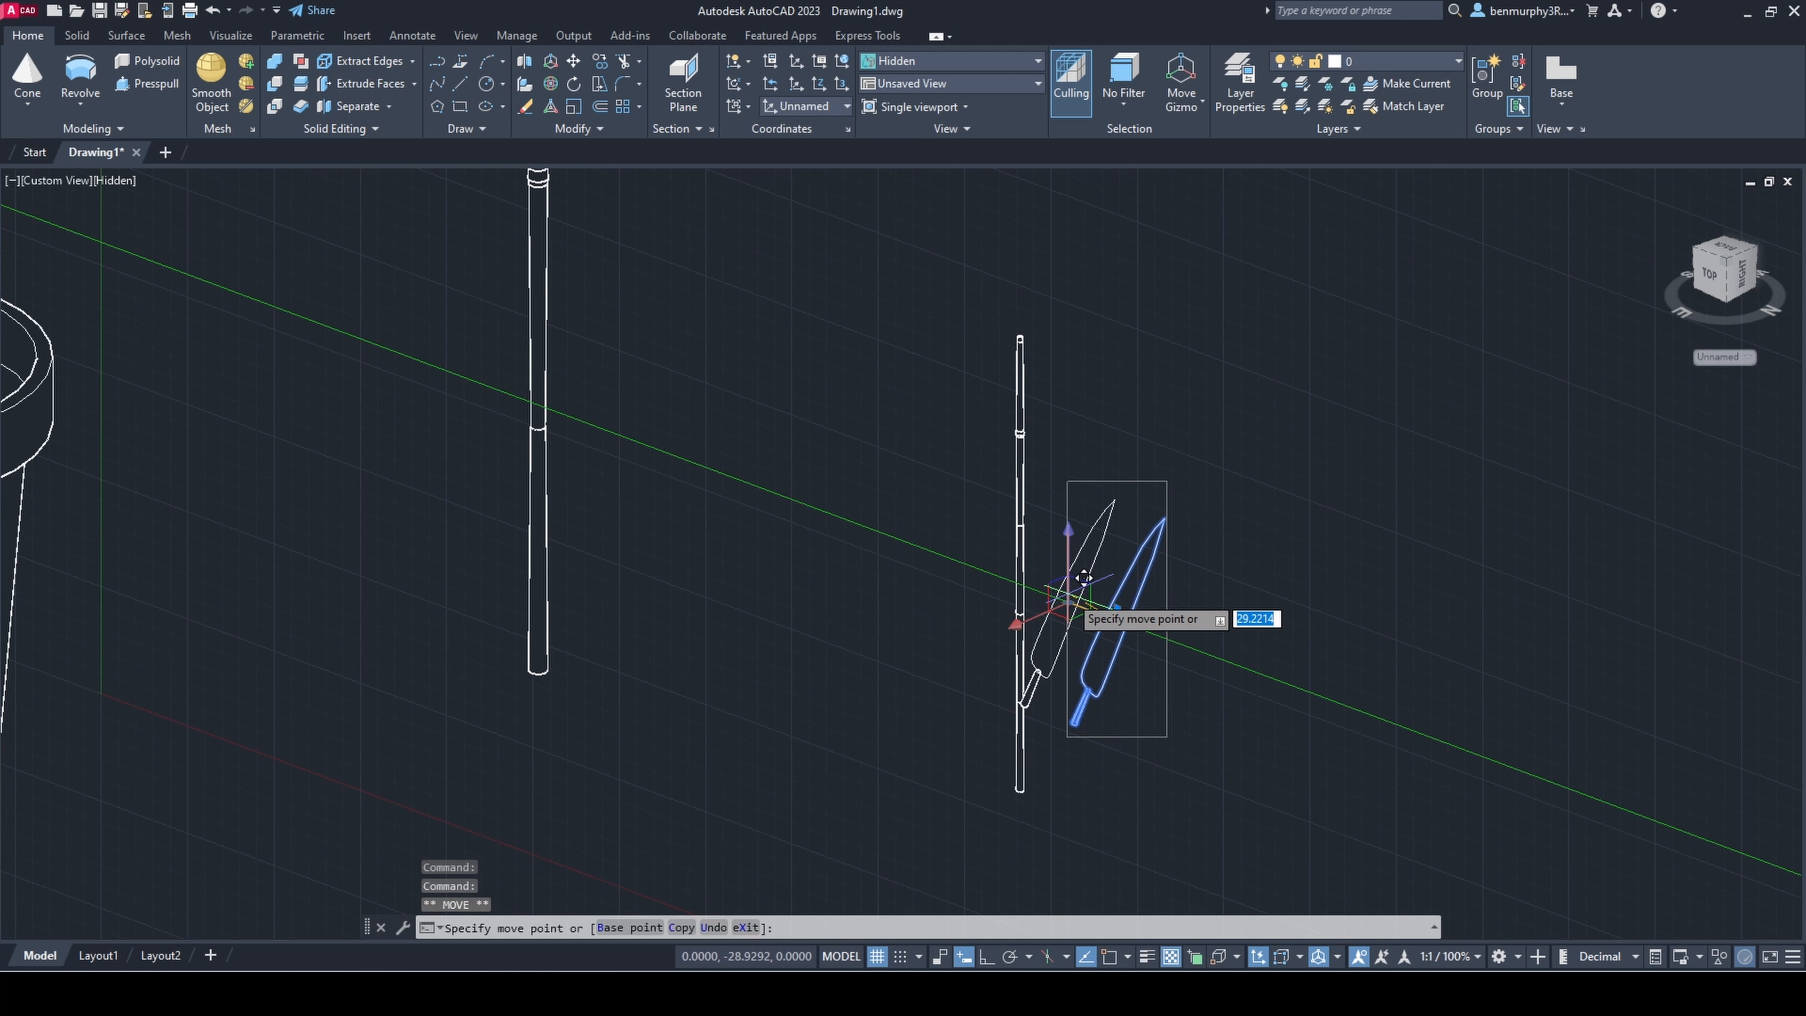
click(1079, 576)
key(Escape)
Step: Rotate the leaf group in 3D so that it leans further outward from the small stem
shift+middle_drag(1030, 676, 1117, 640)
scroll(1109, 662, up, 5)
click(1004, 653)
click(550, 84)
click(1081, 440)
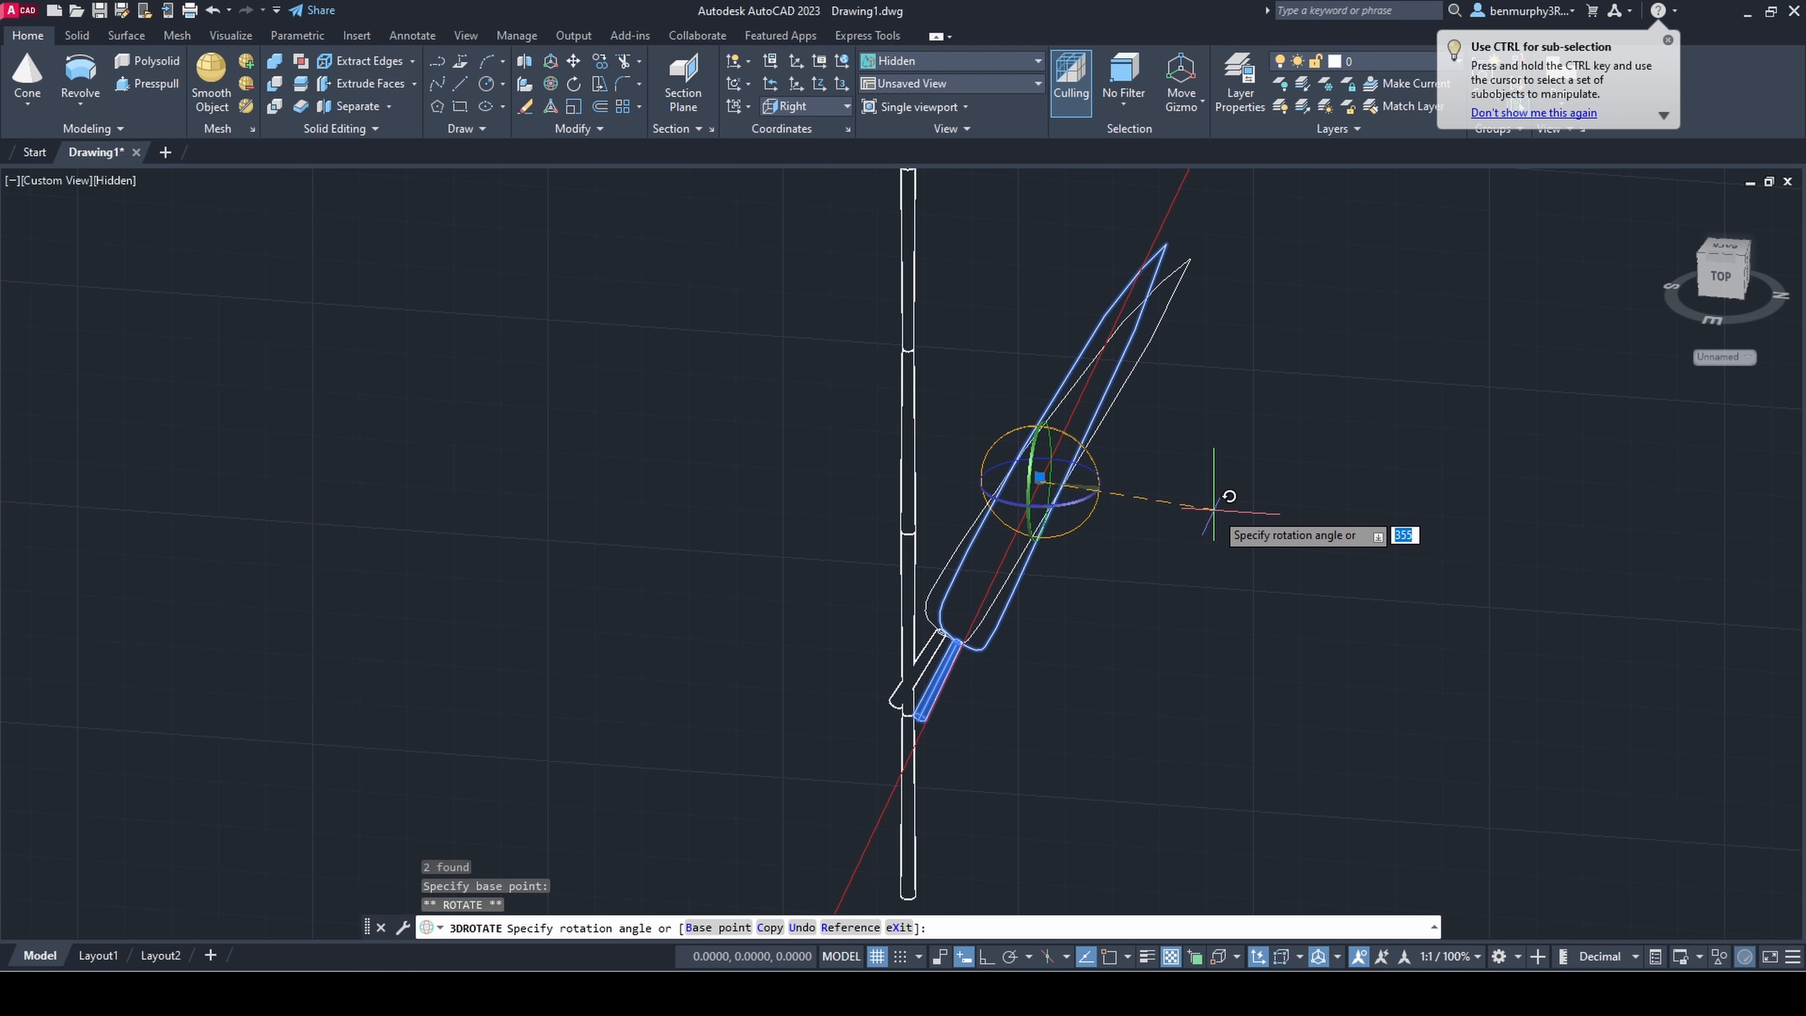
click(1195, 547)
key(Escape)
Step: Move the leaf group so its stalk meets the small stem, and lower it to the stem's bottom segment
click(1069, 484)
click(1072, 484)
click(1093, 488)
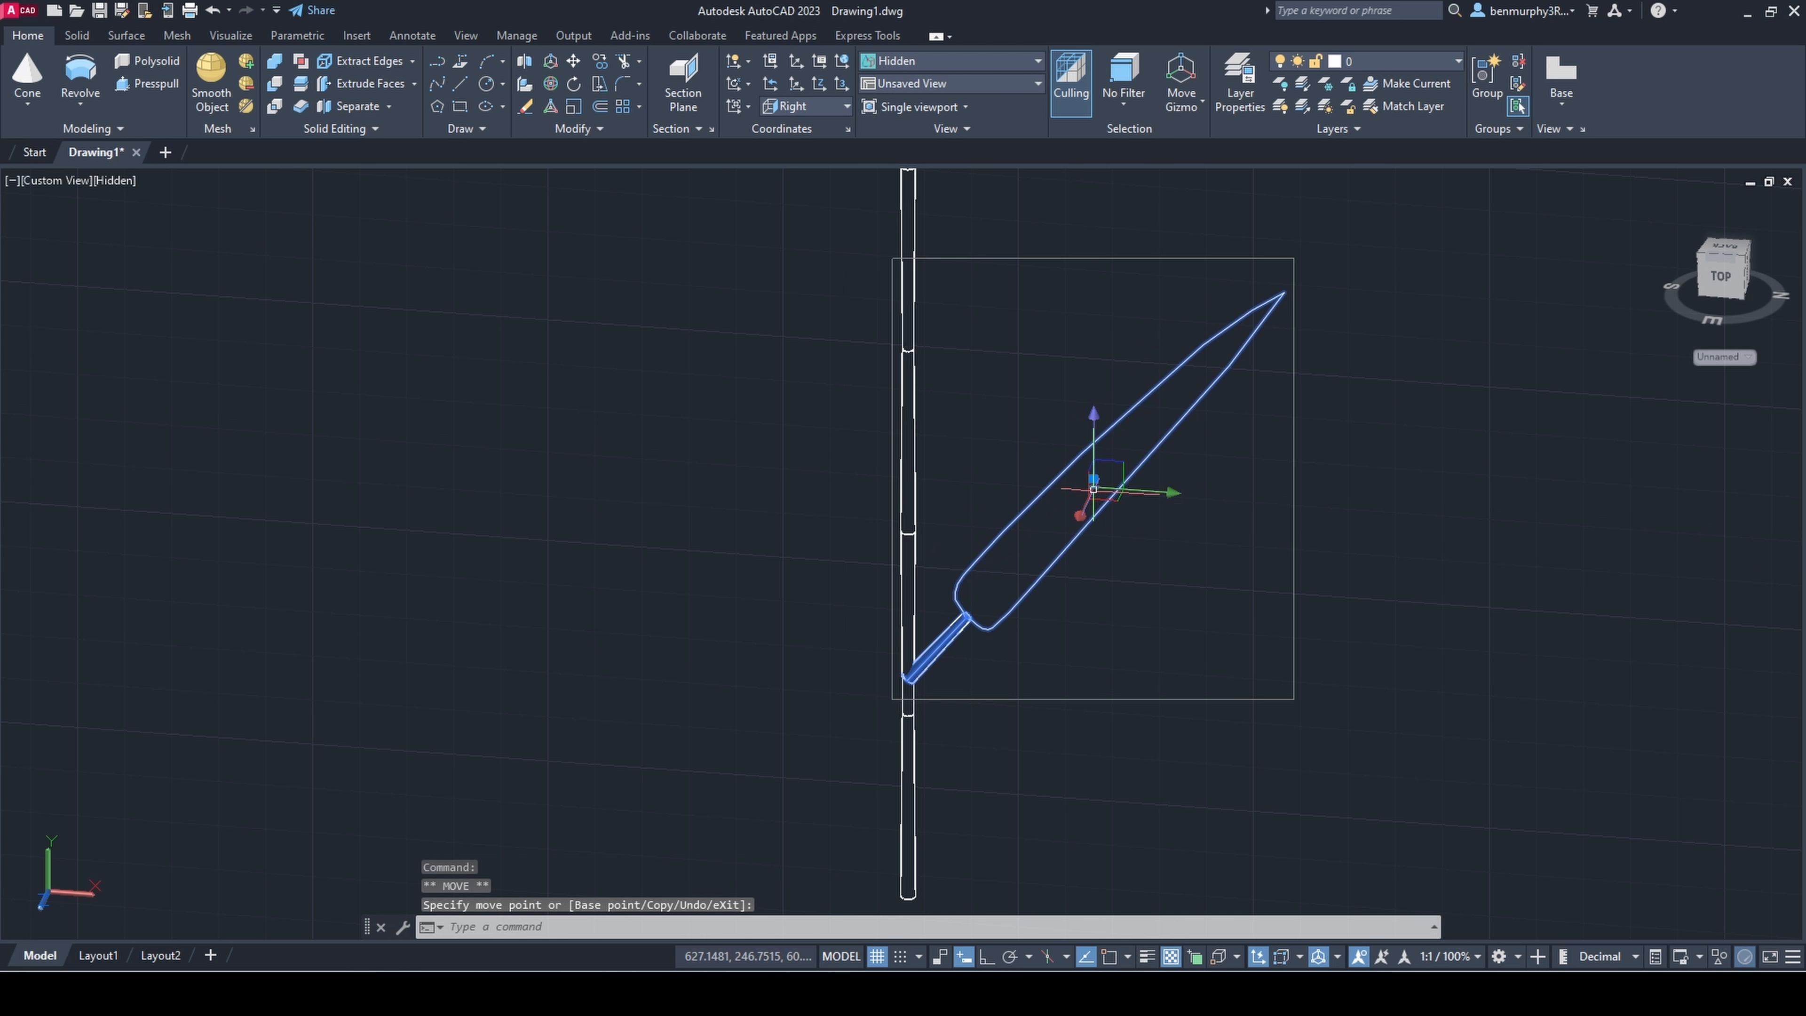
click(1093, 445)
click(1118, 587)
key(Escape)
scroll(1123, 617, down, 5)
shift+middle_drag(1125, 617, 1145, 702)
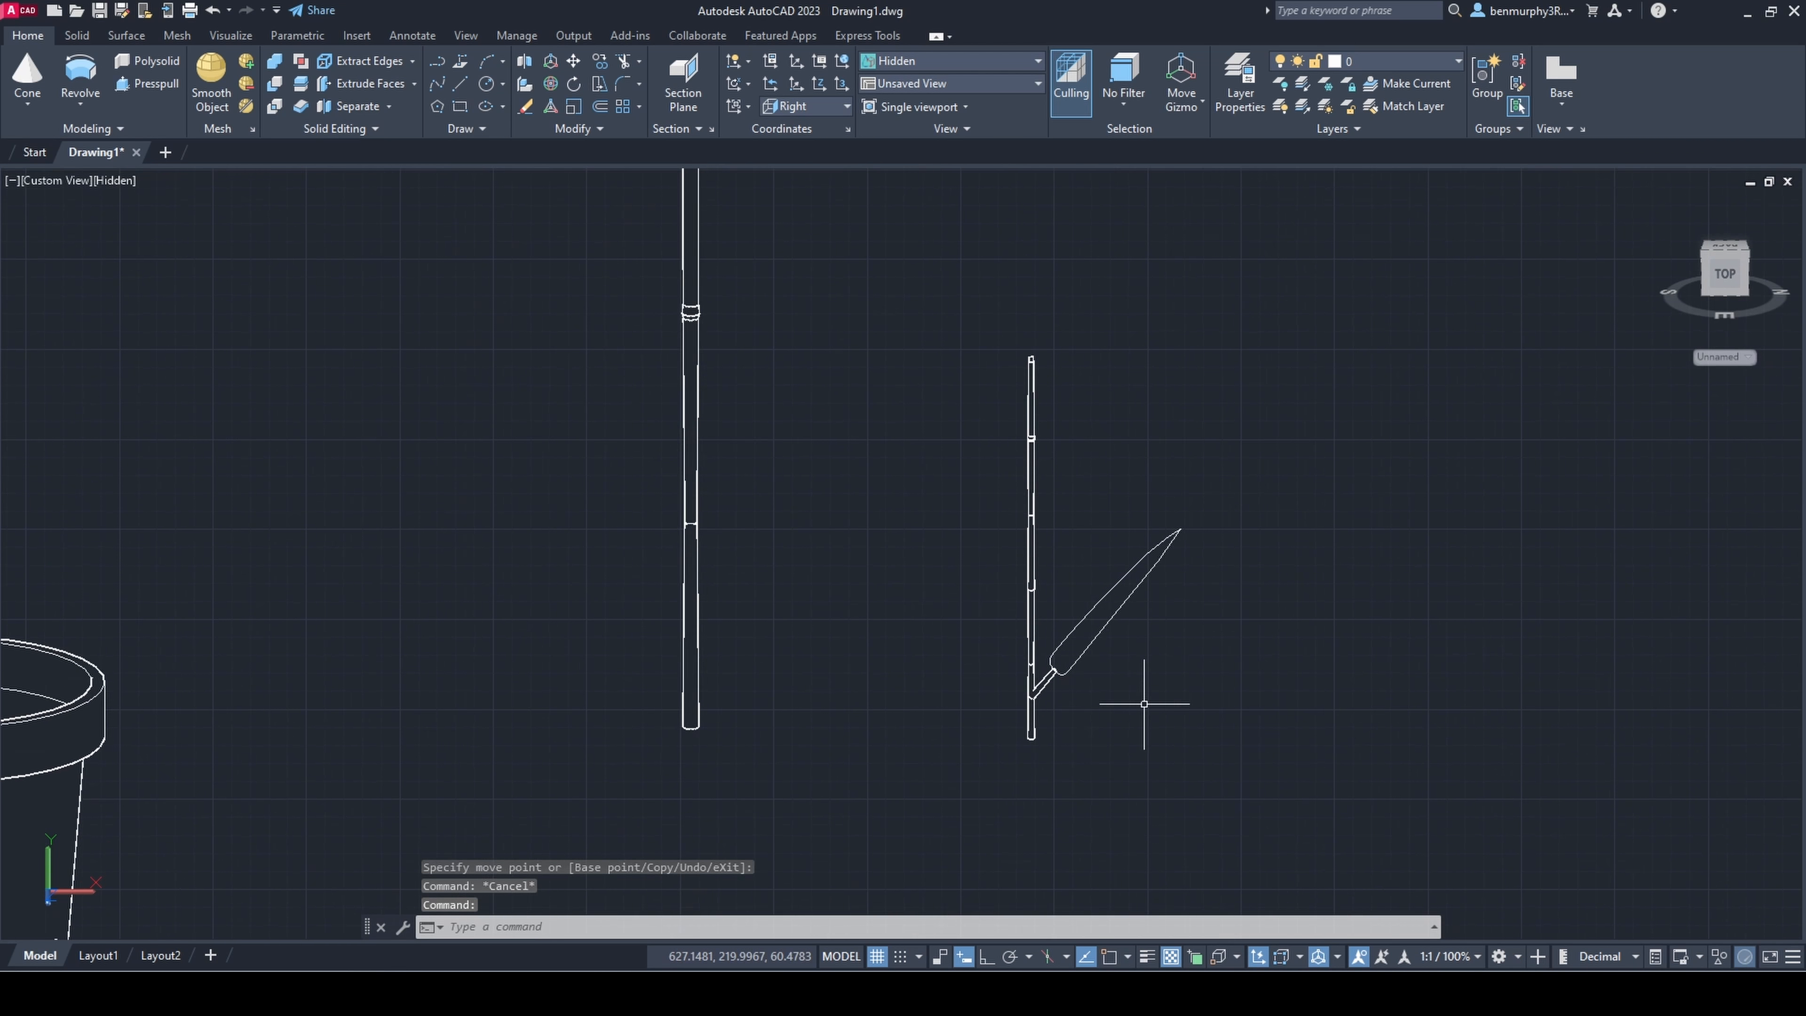
scroll(1144, 703, up, 4)
click(1143, 697)
click(978, 490)
text(mi)
key(Escape)
Step: 3D-mirror the grouped leaf and stalk to the opposite side of the small stem, keeping the original
click(1052, 676)
click(949, 601)
click(525, 61)
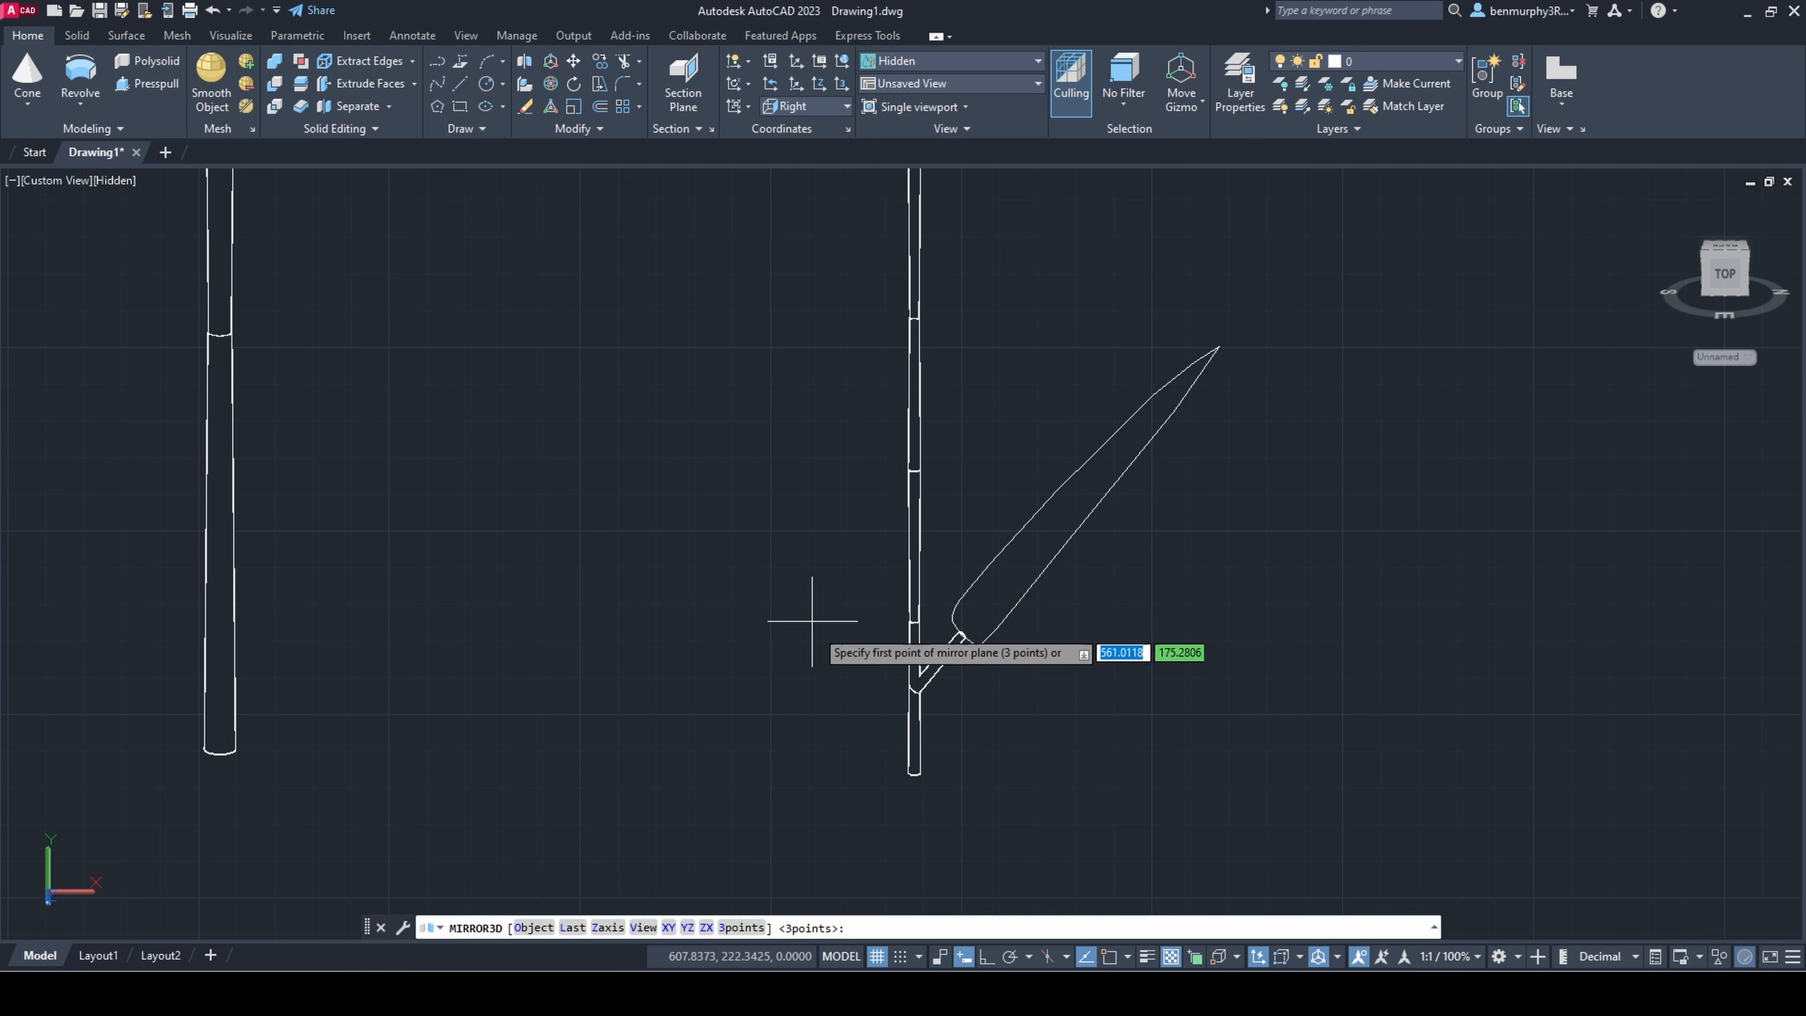
shift+middle_drag(810, 622, 828, 768)
scroll(940, 263, up, 4)
click(1219, 956)
scroll(899, 330, up, 4)
click(817, 294)
scroll(830, 333, down, 7)
shift+middle_drag(1343, 878, 1058, 875)
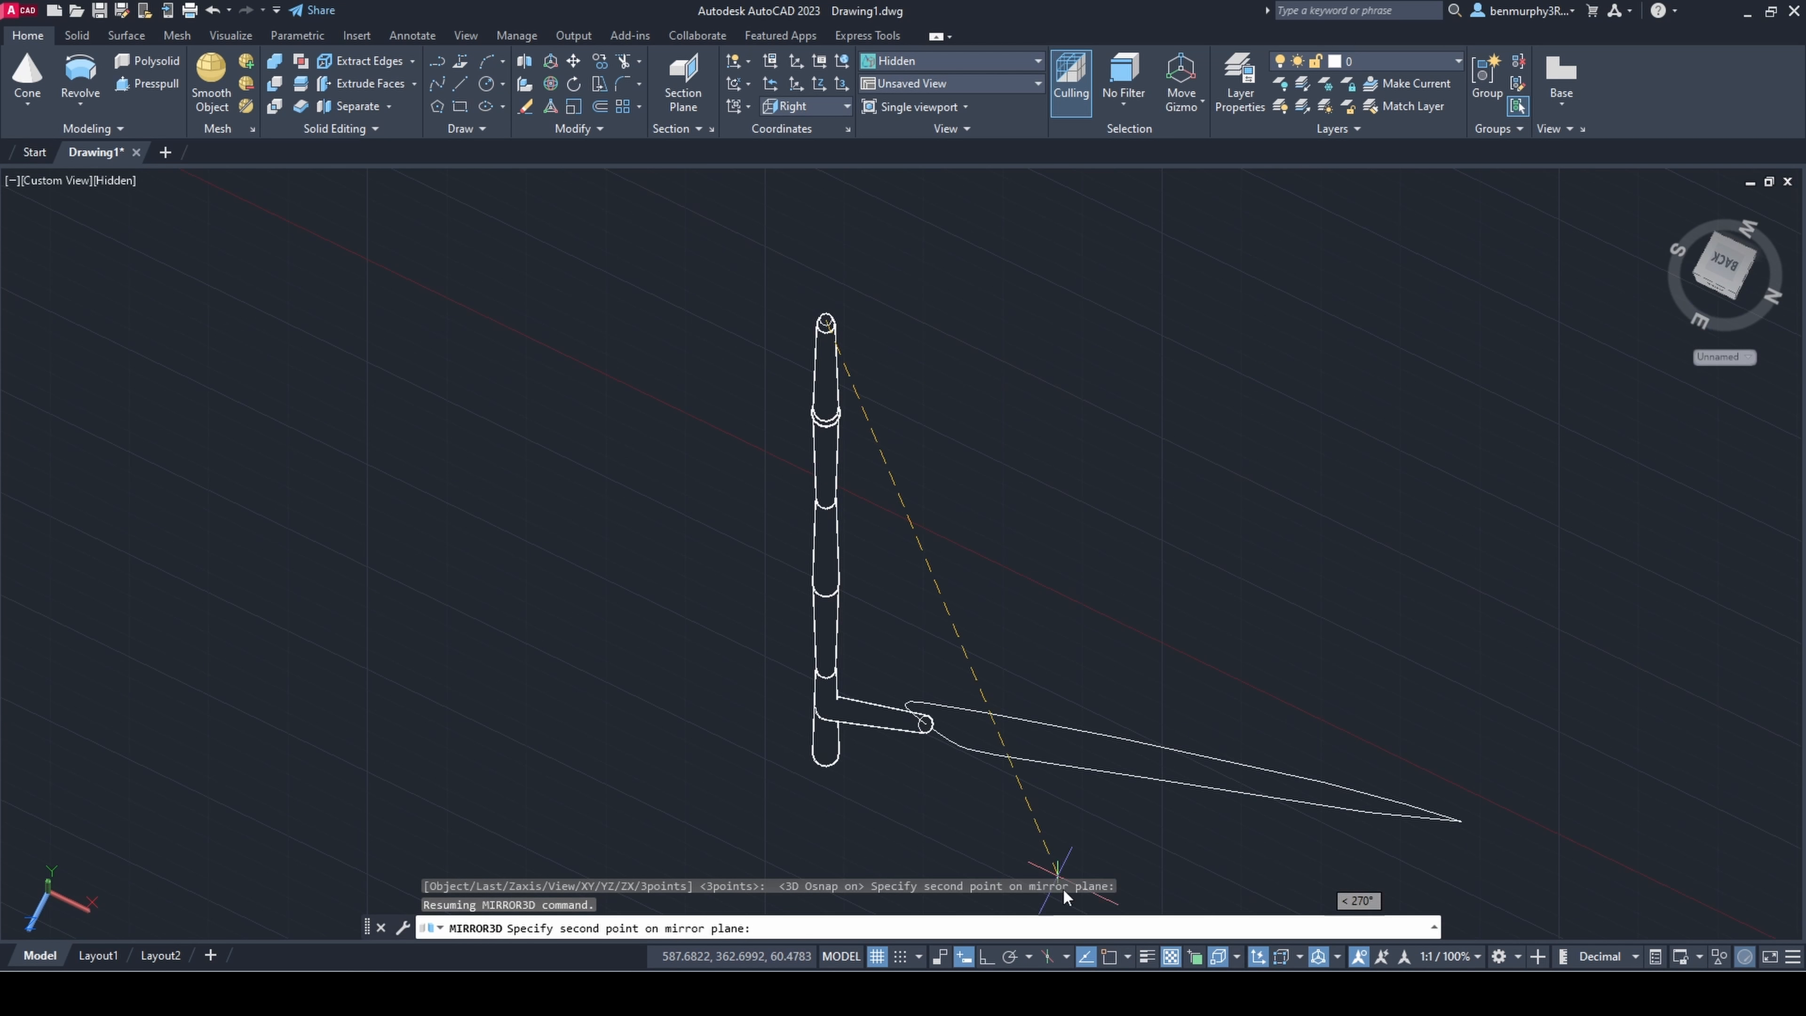
click(826, 219)
shift+middle_drag(922, 232, 846, 234)
scroll(904, 305, down, 4)
middle_drag(903, 305, 774, 410)
click(873, 294)
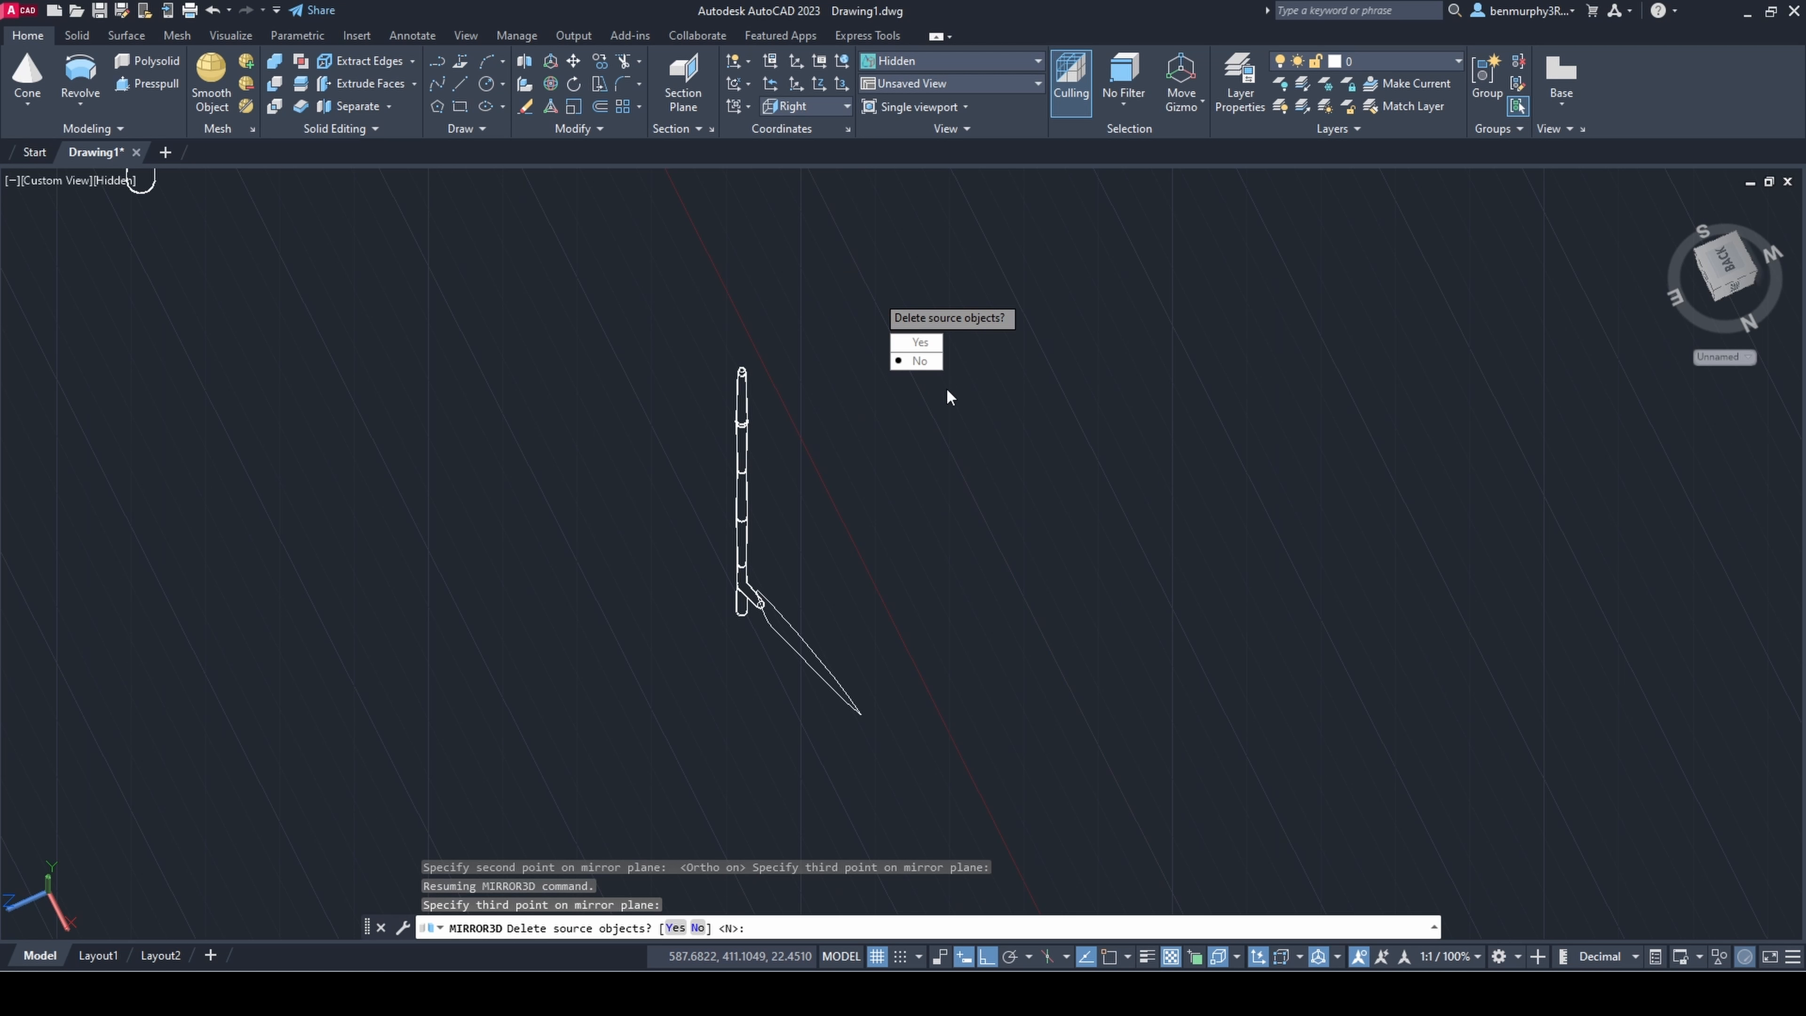
key(Return)
shift+middle_drag(906, 484, 939, 545)
scroll(939, 544, down, 4)
scroll(917, 590, up, 4)
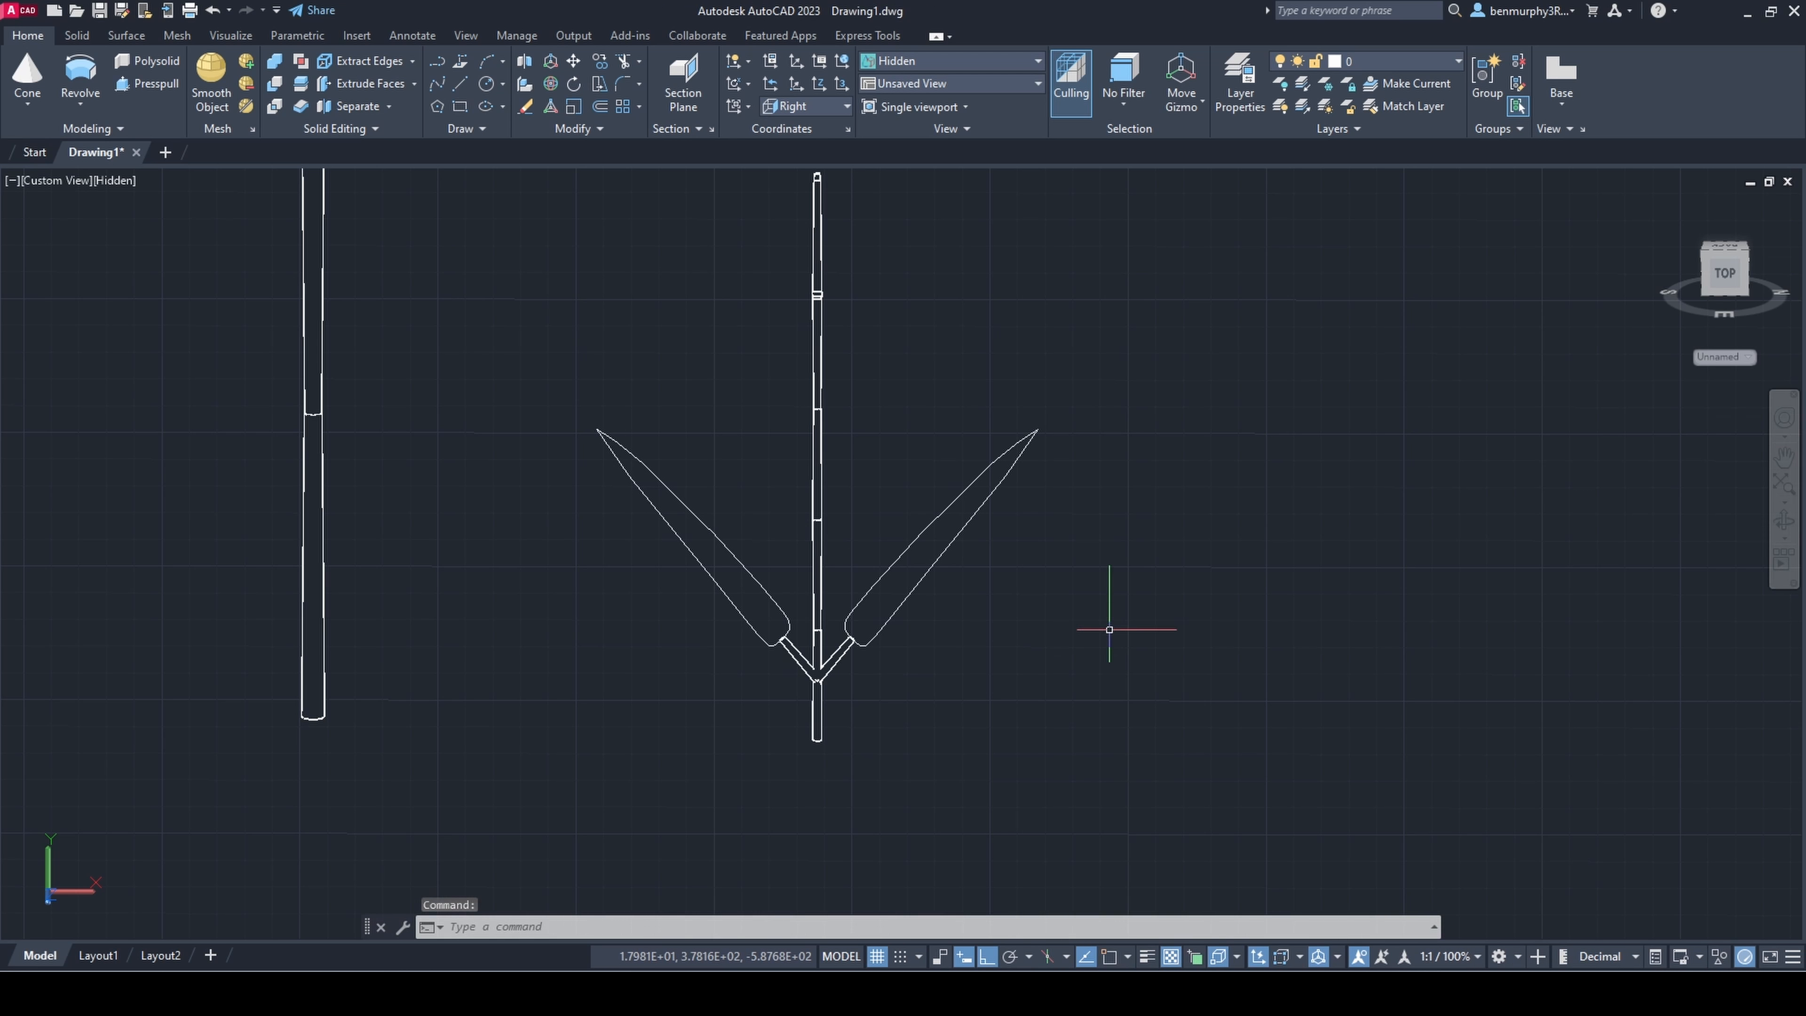
Step: Delete the small stem's upper segments and copy the leaf pair up to the next stem joint
click(745, 425)
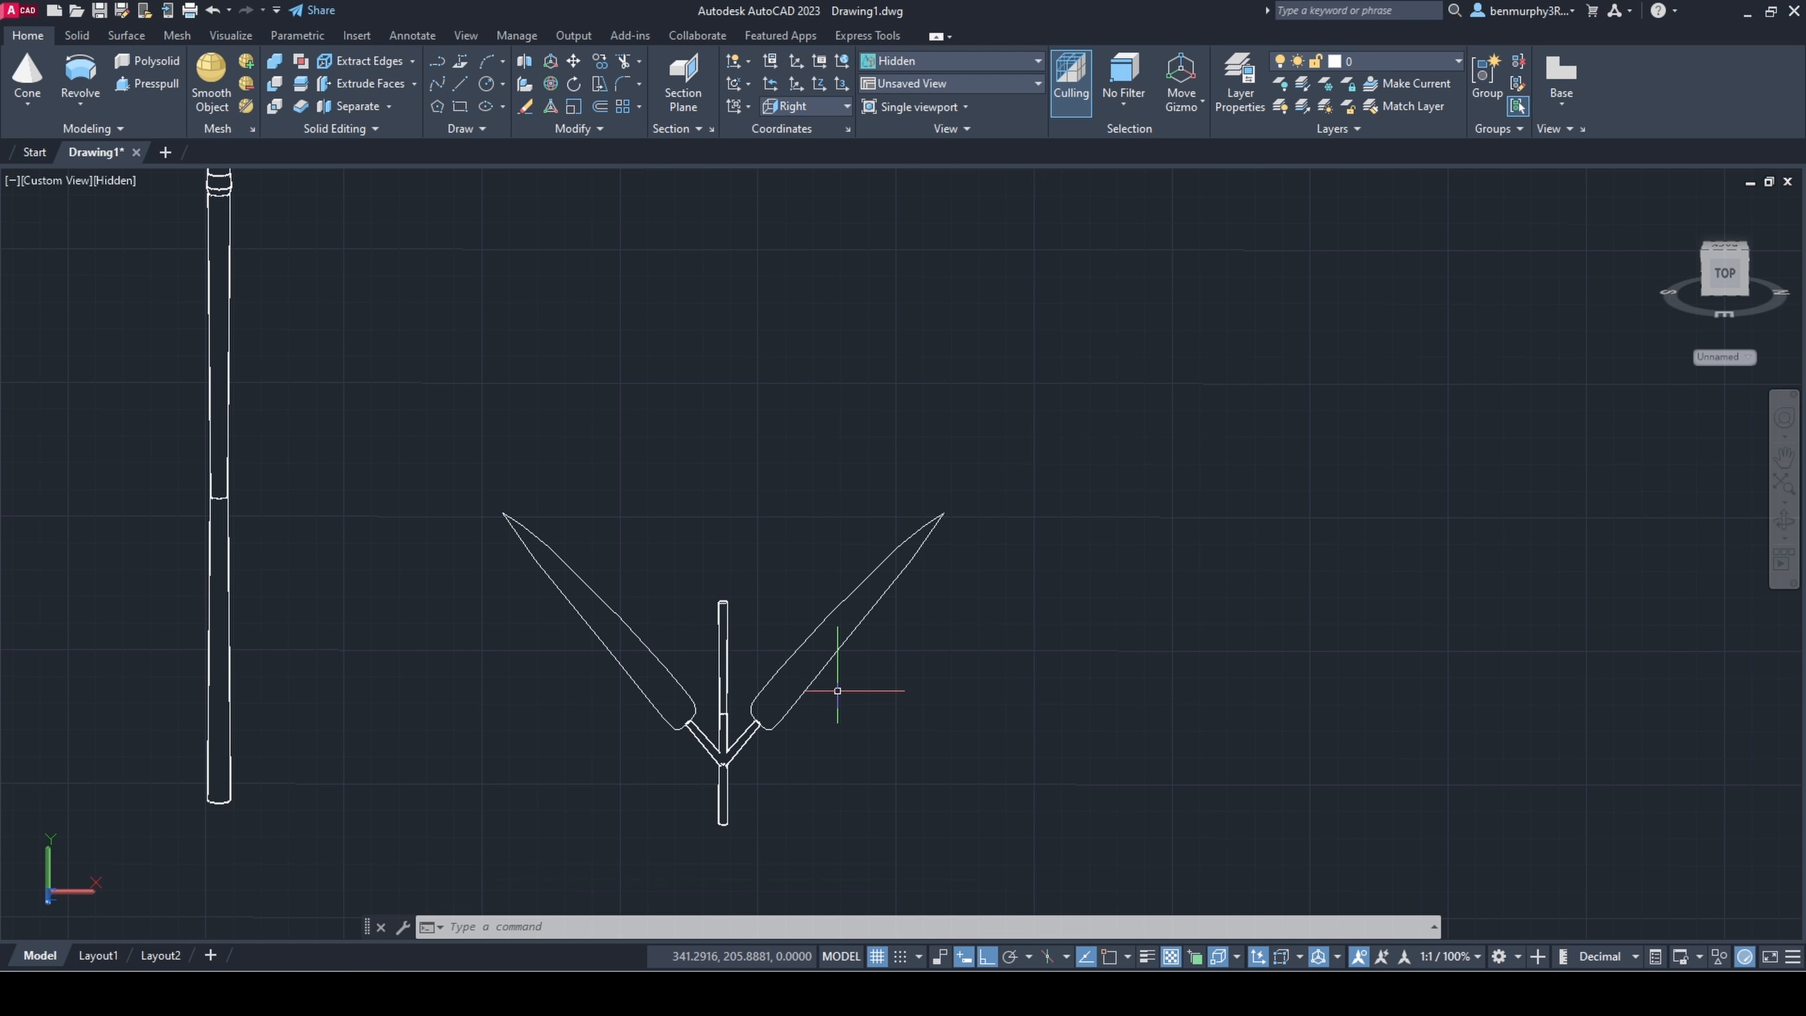
click(822, 697)
click(743, 739)
click(704, 739)
click(594, 565)
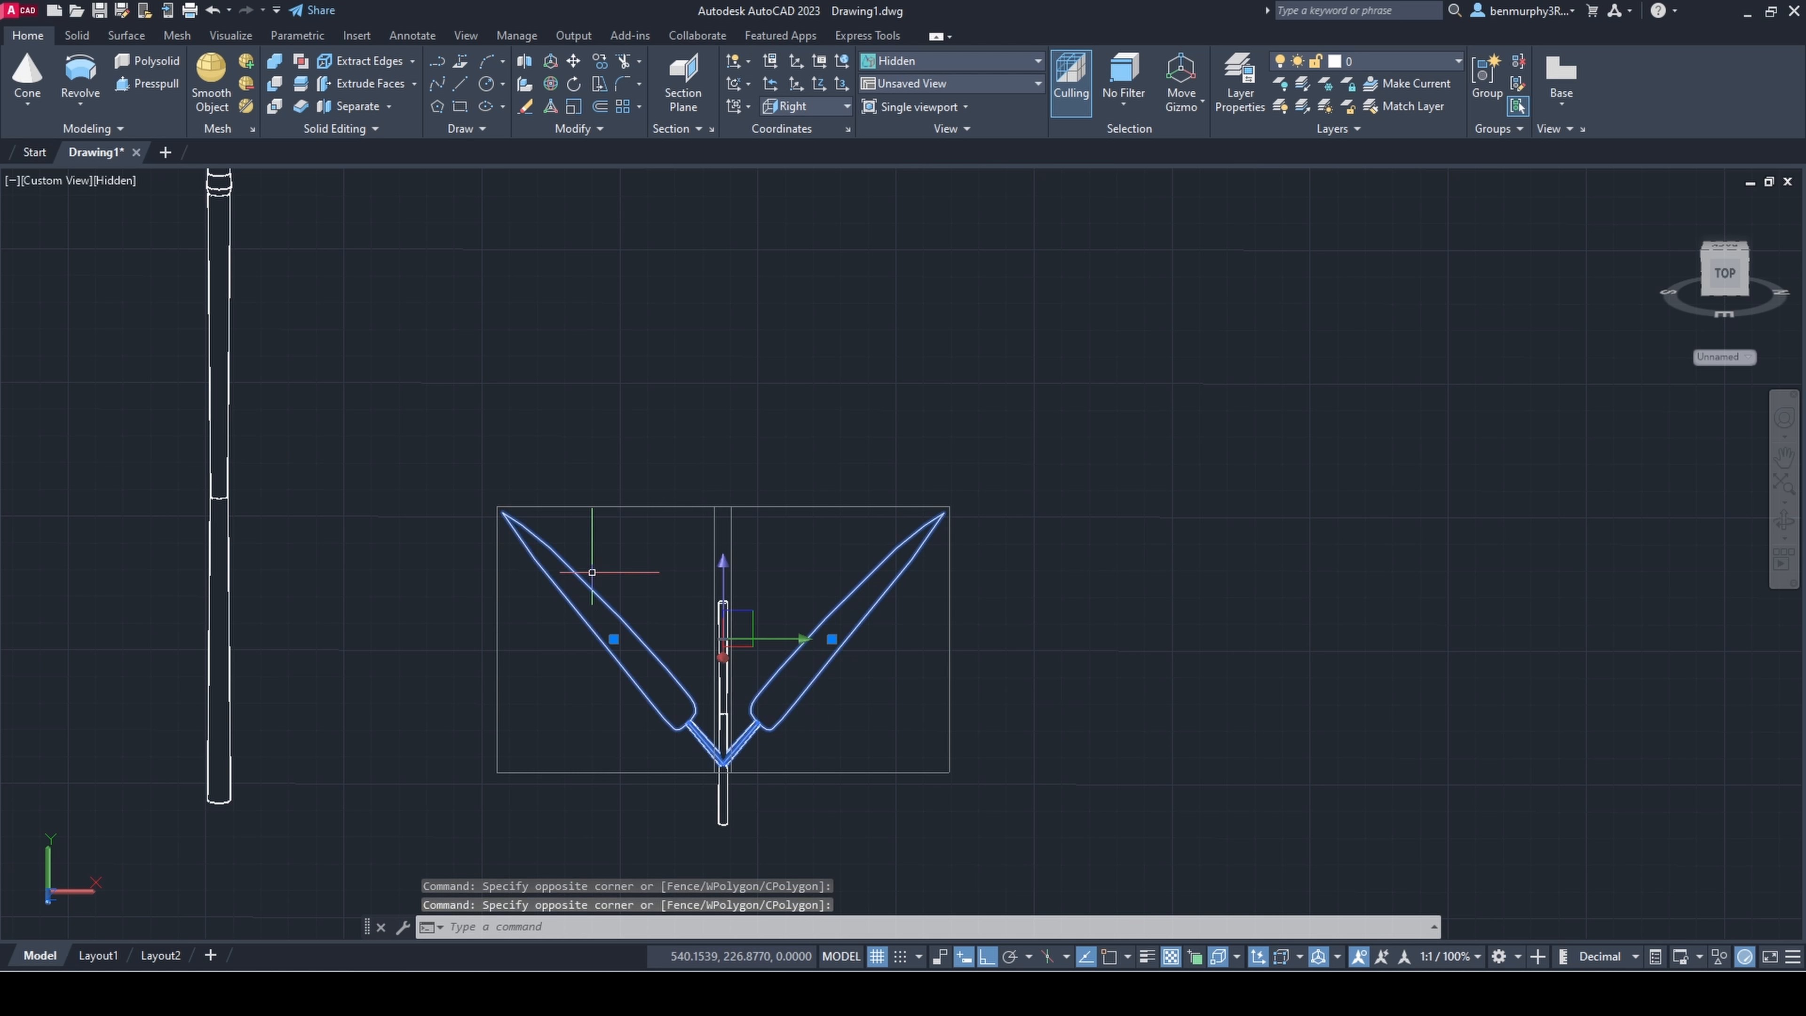
text(copy)
click(824, 640)
click(829, 567)
key(Escape)
Step: Rotate one of the copied upper leaves in 3D so that it stands more upright than the leaf below it
click(830, 567)
click(653, 567)
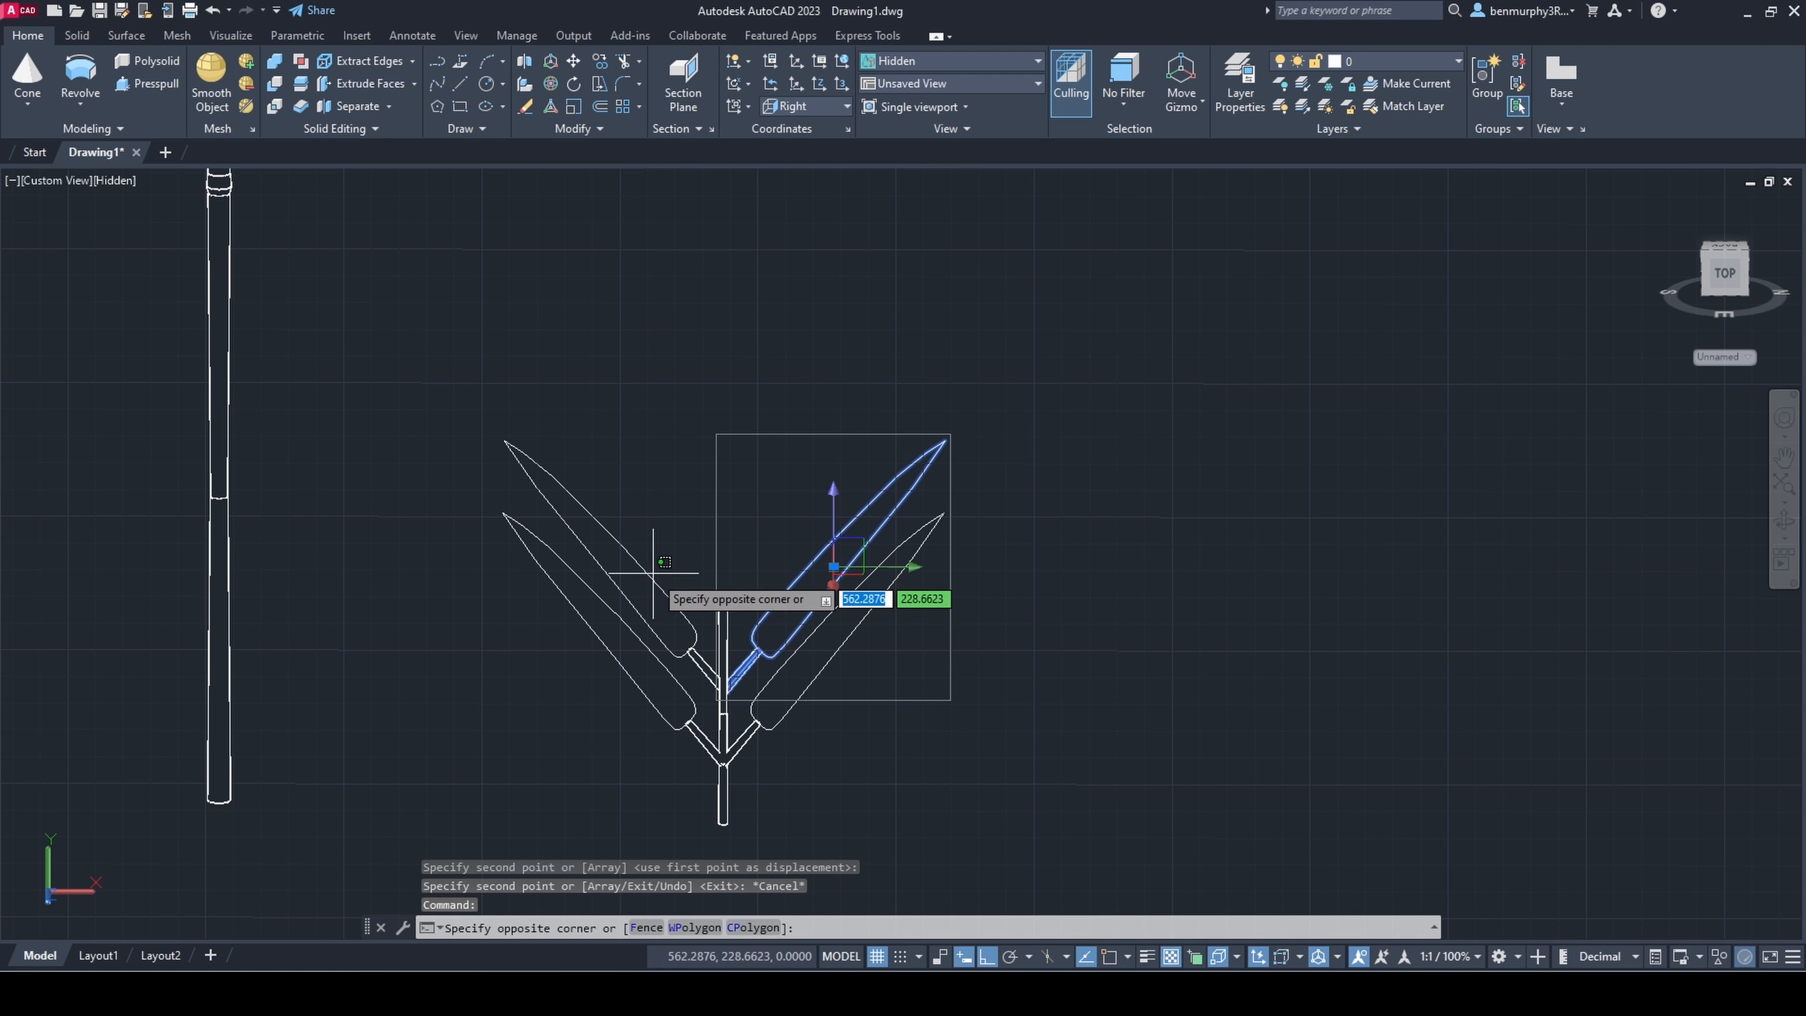
key(Escape)
click(550, 83)
click(840, 505)
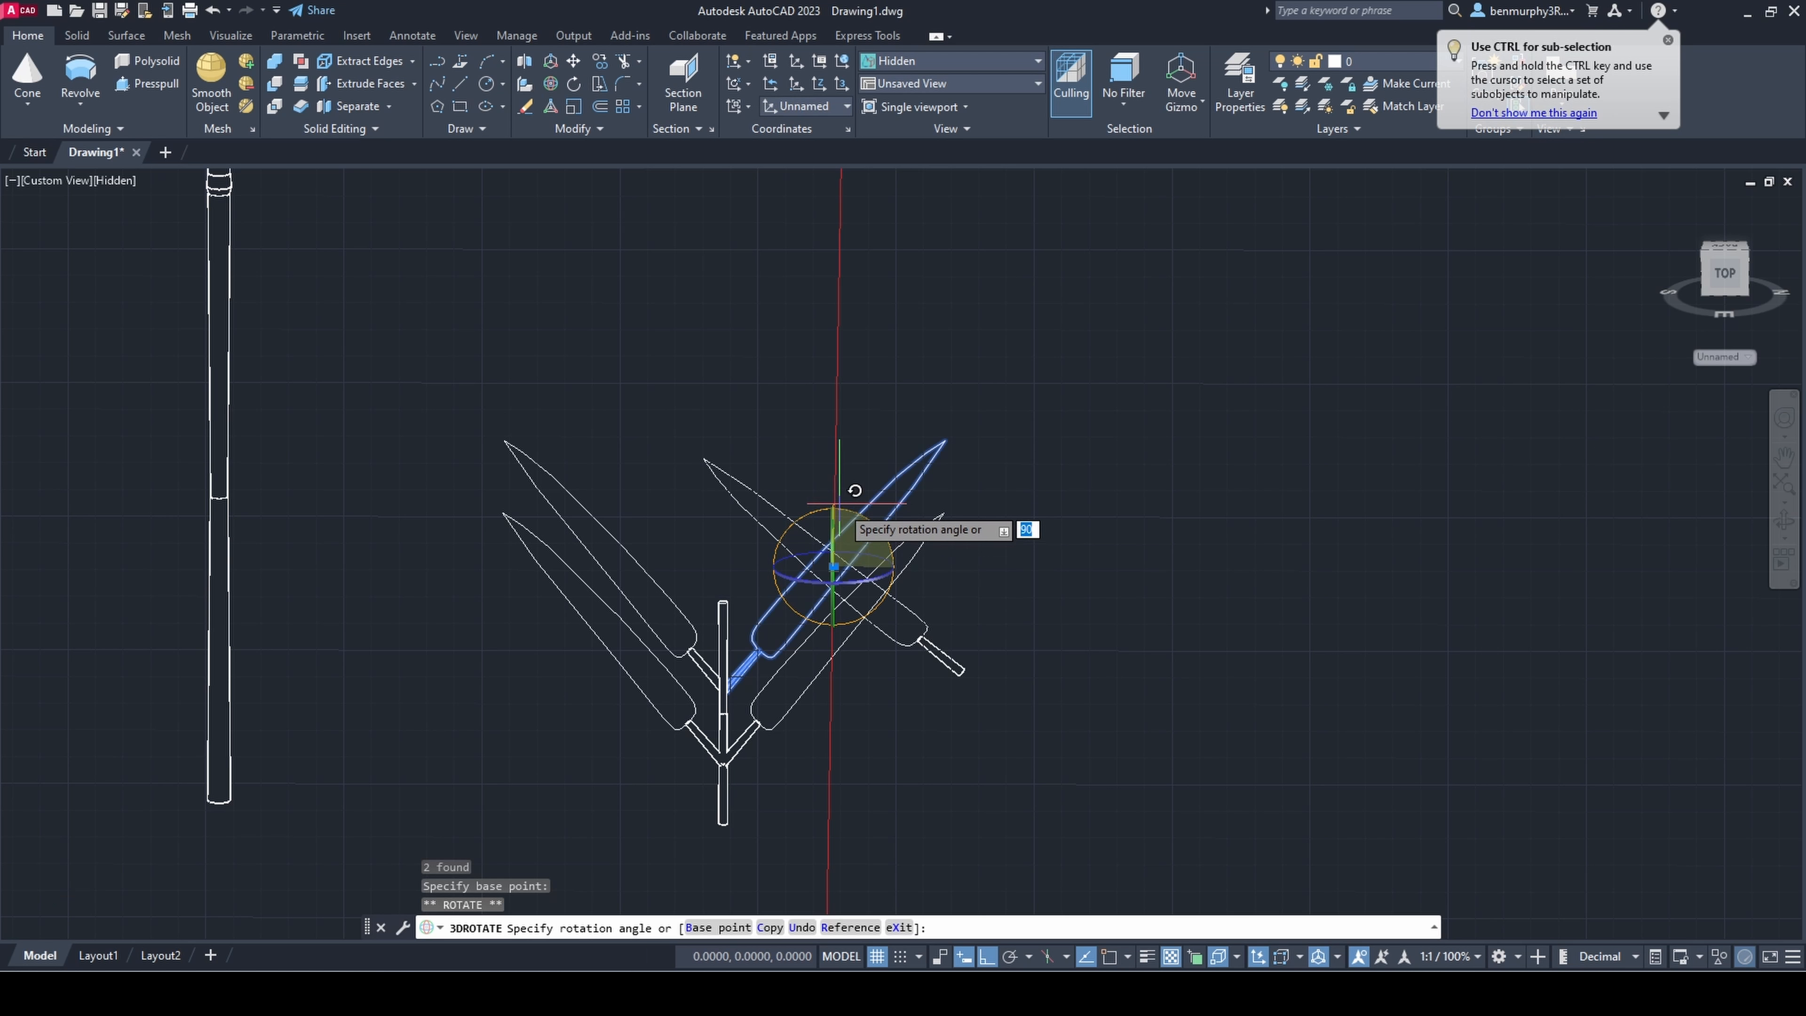
click(1161, 504)
key(Escape)
Step: Move the rotated upper leaf in against the small stem and delete the copied leaf on the opposite side
click(868, 513)
click(847, 532)
click(886, 561)
key(Escape)
click(834, 566)
click(809, 566)
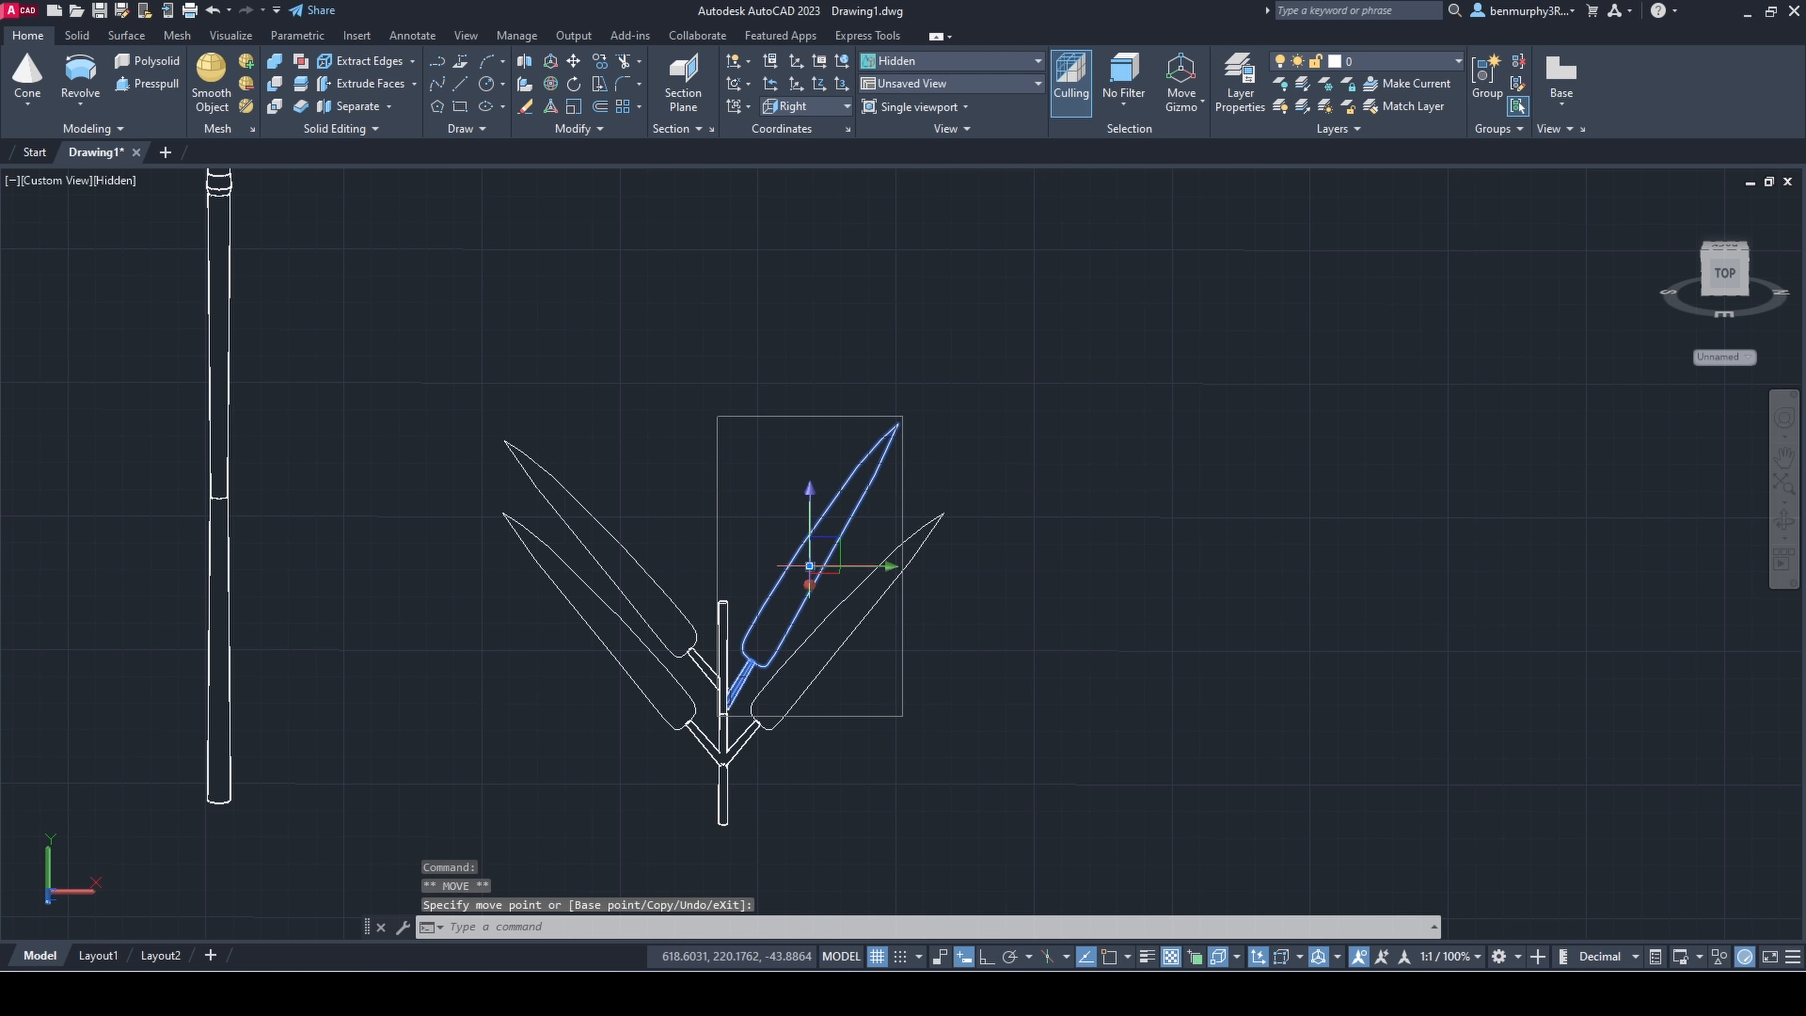
click(809, 566)
text(mirror3d)
key(Return)
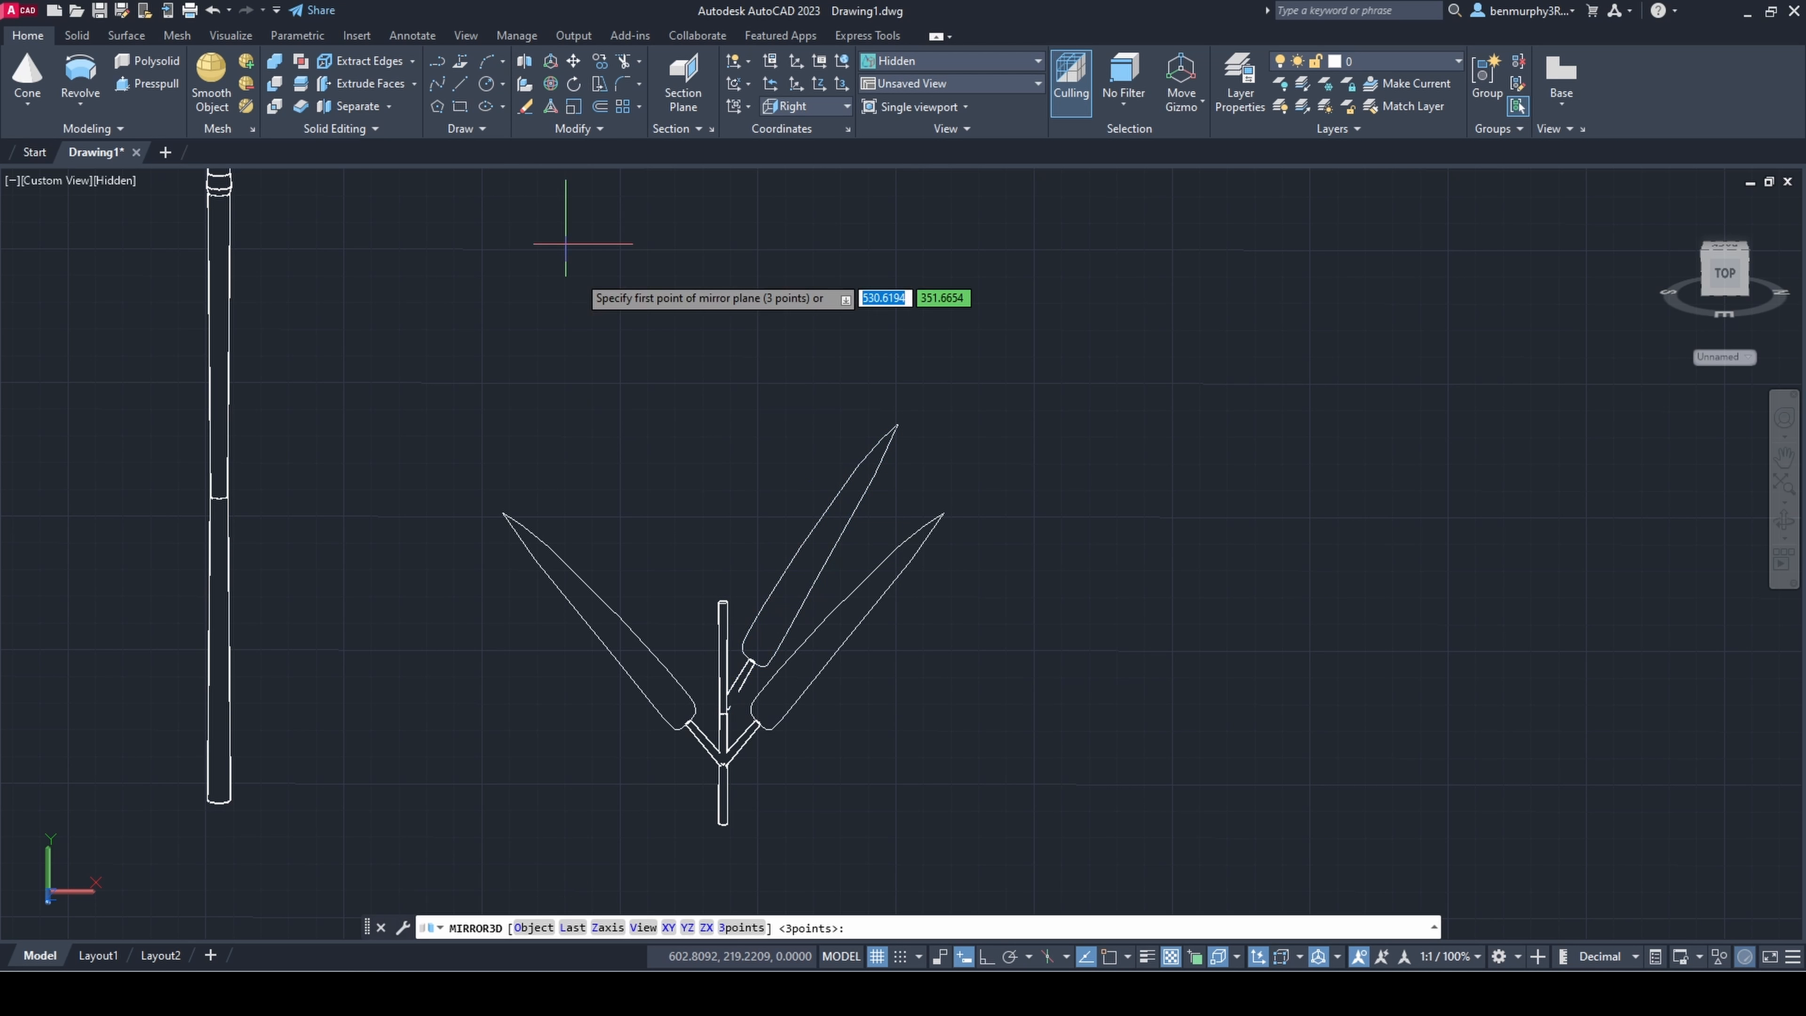
click(991, 957)
shift+right_click(917, 688)
shift+middle_drag(894, 708, 871, 783)
scroll(733, 592, up, 4)
key(Escape)
Step: Move the upper leaf in depth to meet the small stem and raise its stalk just above the segment joint
click(887, 396)
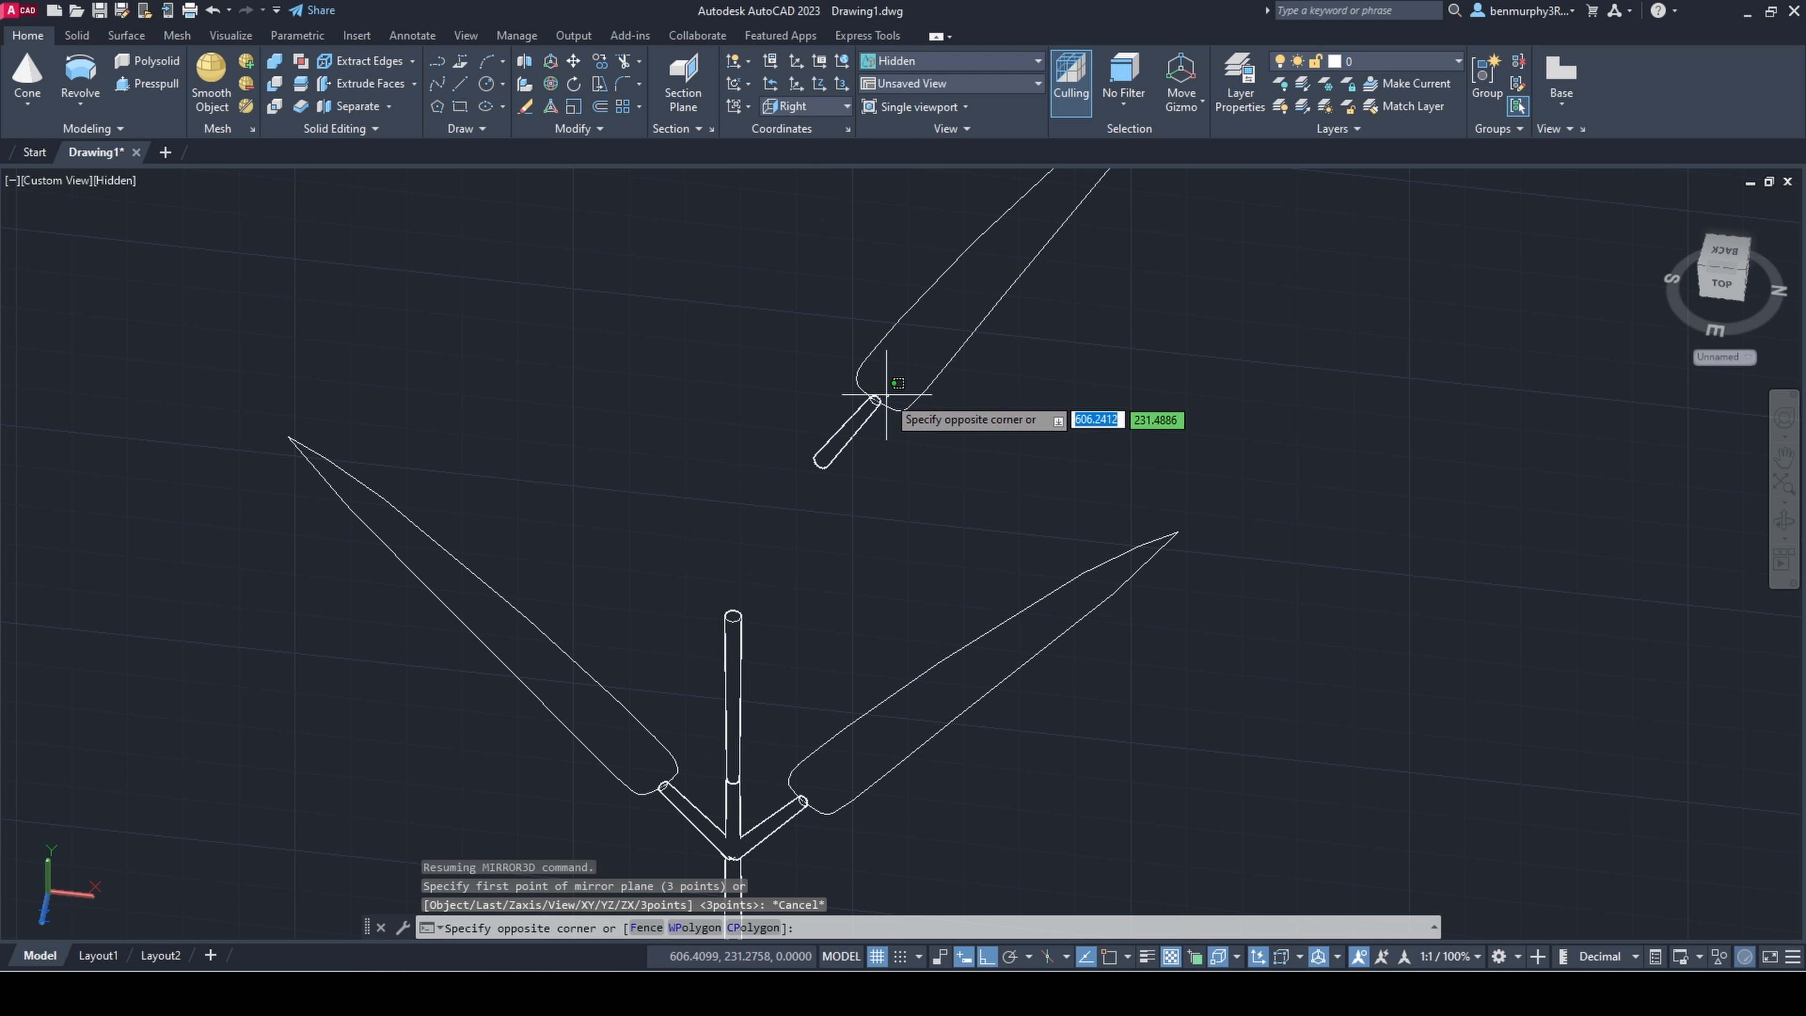
click(878, 400)
click(980, 318)
middle_drag(929, 688, 951, 556)
click(952, 555)
key(Escape)
click(905, 526)
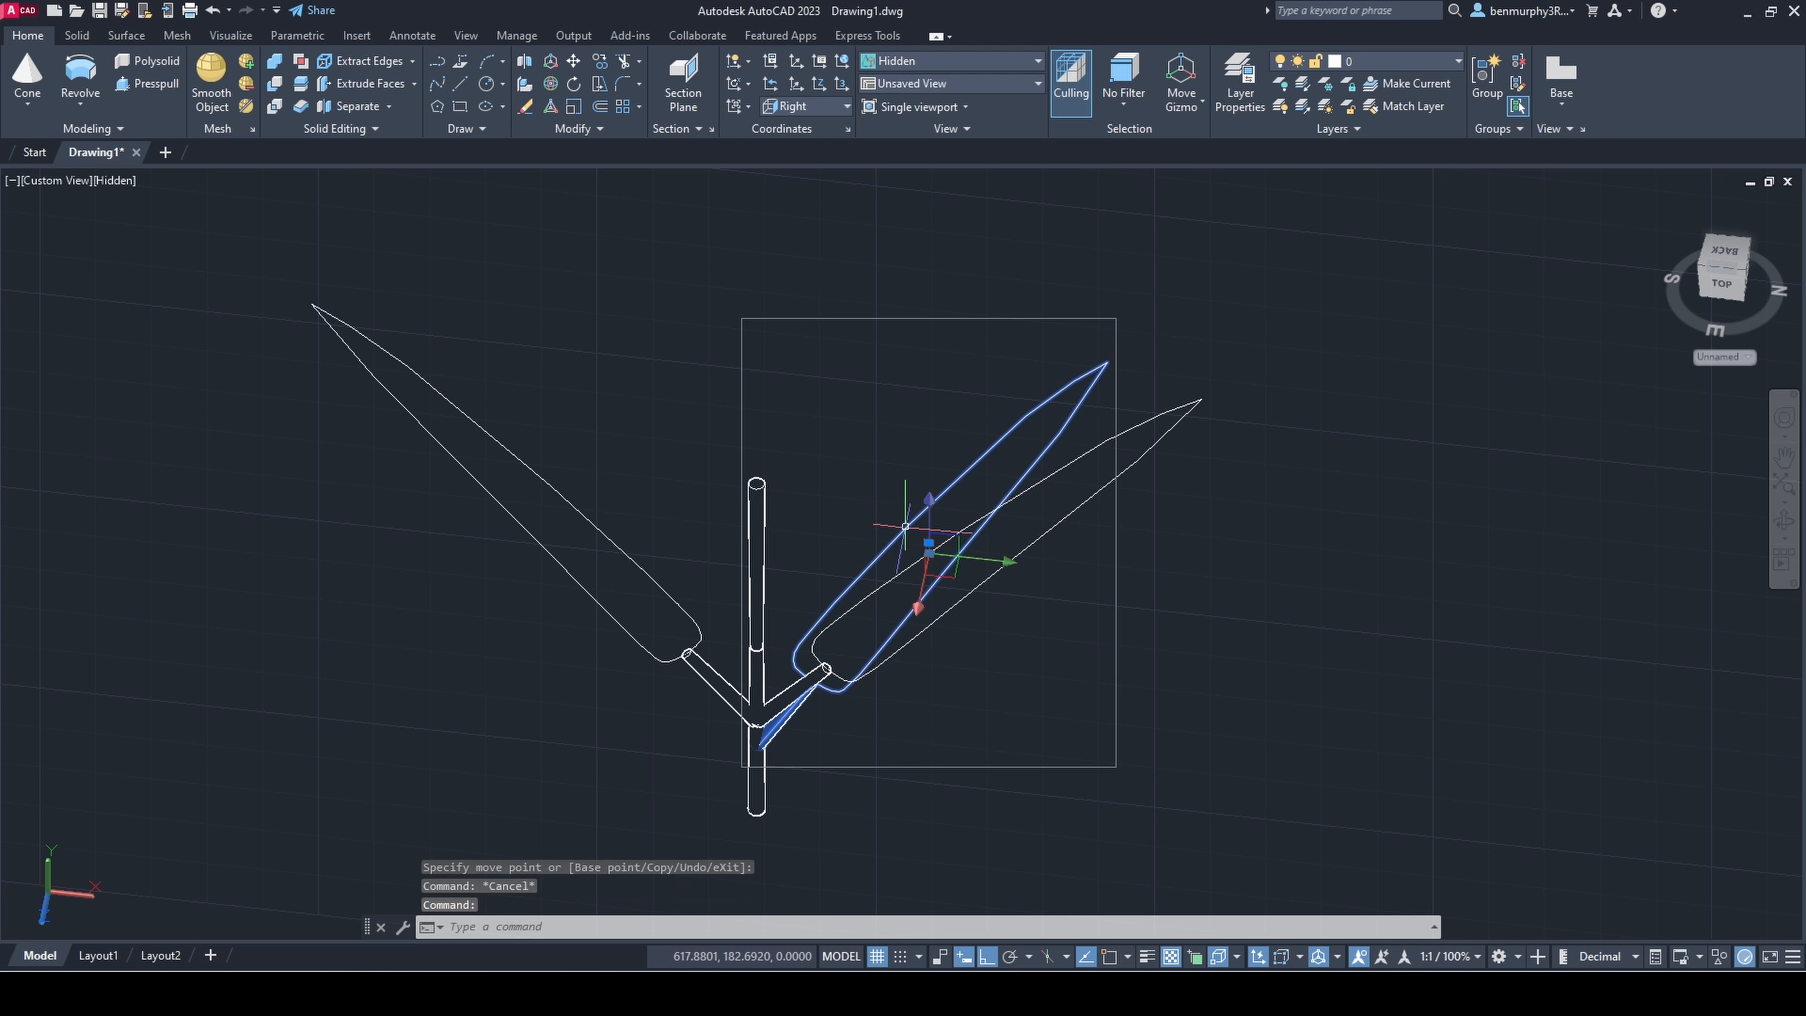
click(929, 501)
click(954, 424)
key(Escape)
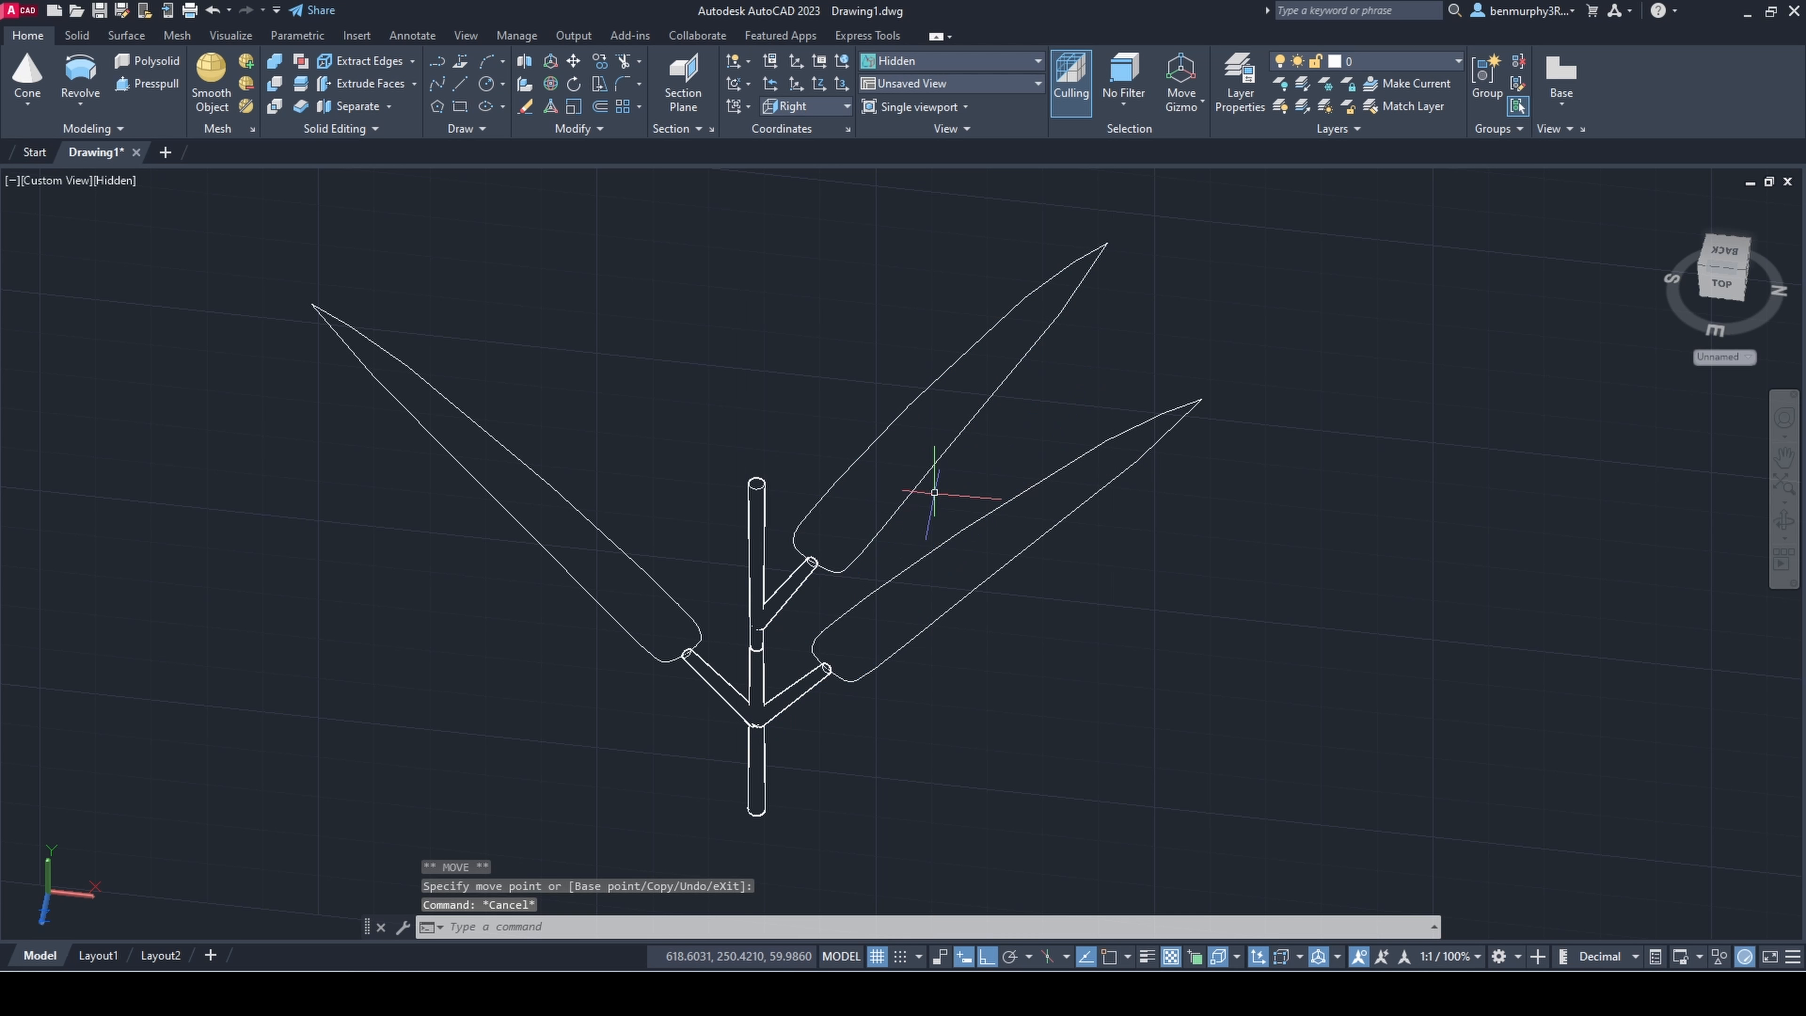
Step: 3D-mirror the upper leaf and its stalk across the small stem to complete the second leaf pair
click(931, 491)
click(876, 400)
click(525, 63)
click(756, 484)
shift+middle_drag(868, 296, 794, 411)
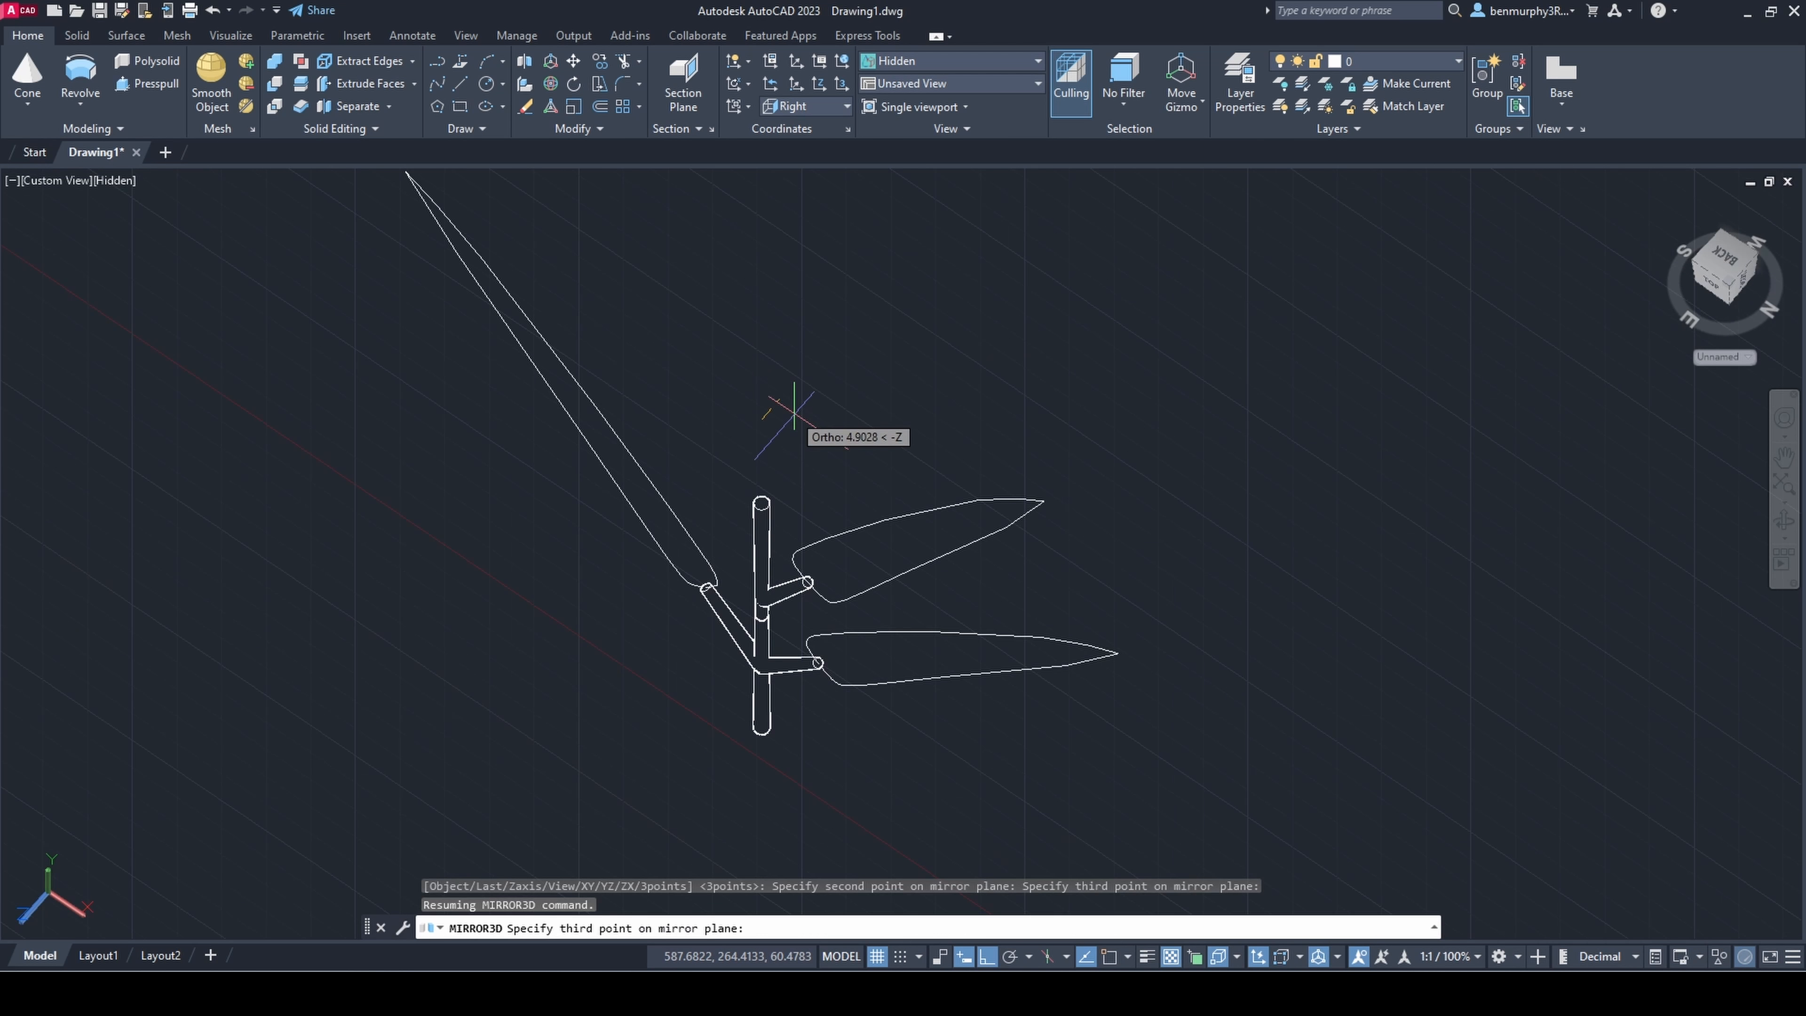
click(949, 384)
click(982, 455)
shift+middle_drag(952, 583, 1016, 508)
scroll(1015, 508, down, 5)
scroll(915, 497, up, 10)
Step: Taper the small stem's top segment by narrowing its upper end
click(876, 496)
shift+middle_drag(889, 502, 878, 488)
scroll(894, 452, up, 4)
click(949, 472)
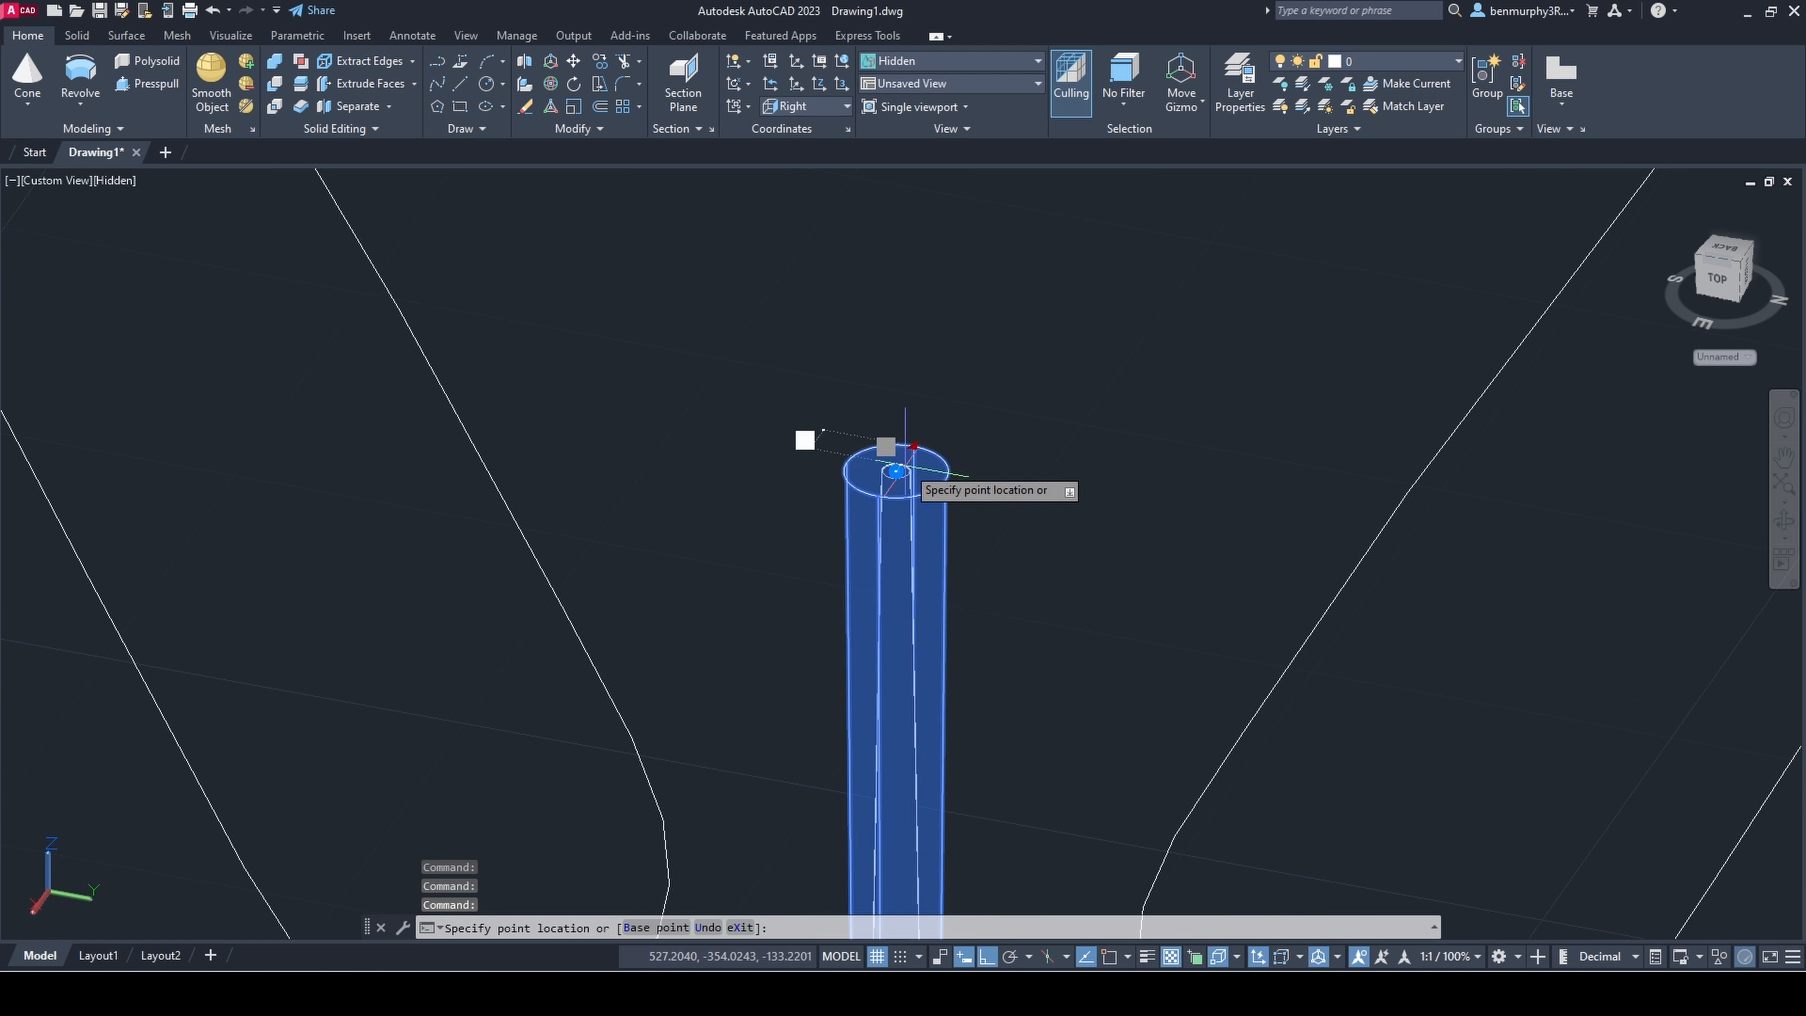
click(1218, 956)
scroll(927, 462, up, 2)
click(929, 463)
key(Escape)
scroll(996, 754, down, 12)
scroll(1000, 730, down, 8)
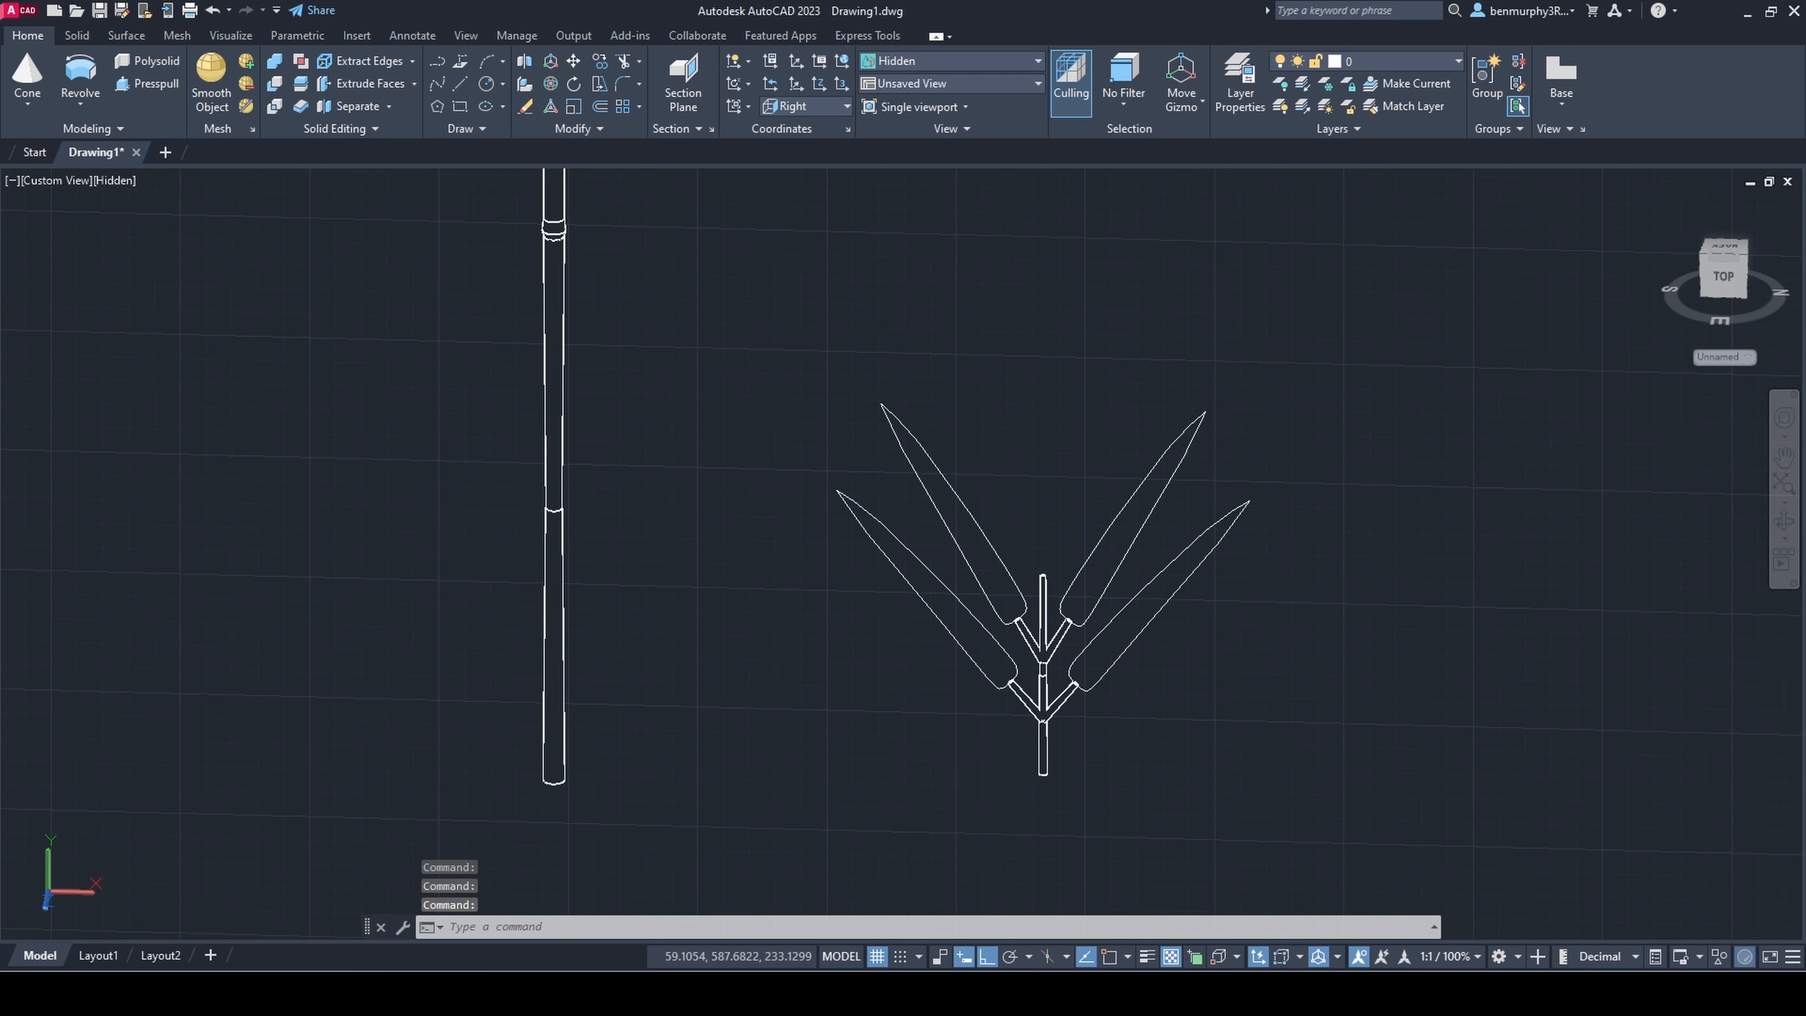
Step: Scale the whole leafy small stem uniformly
scroll(1125, 733, up, 5)
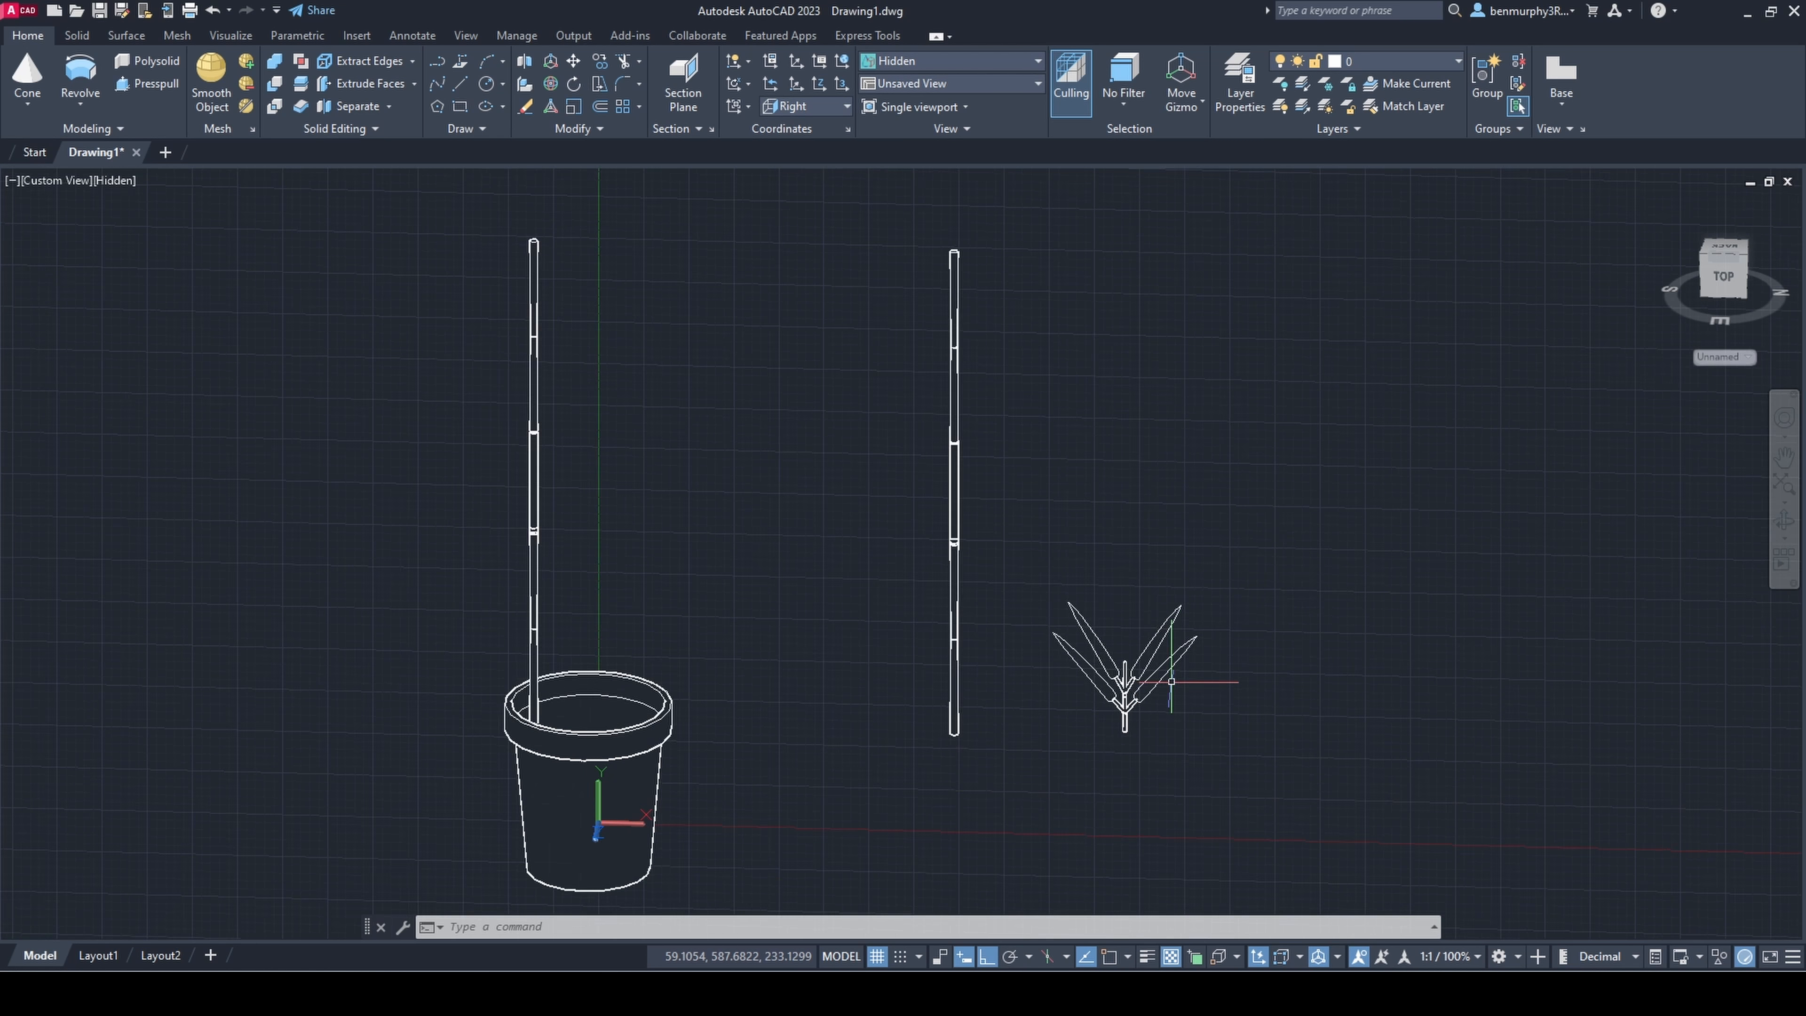
click(977, 525)
click(1282, 827)
text(scale)
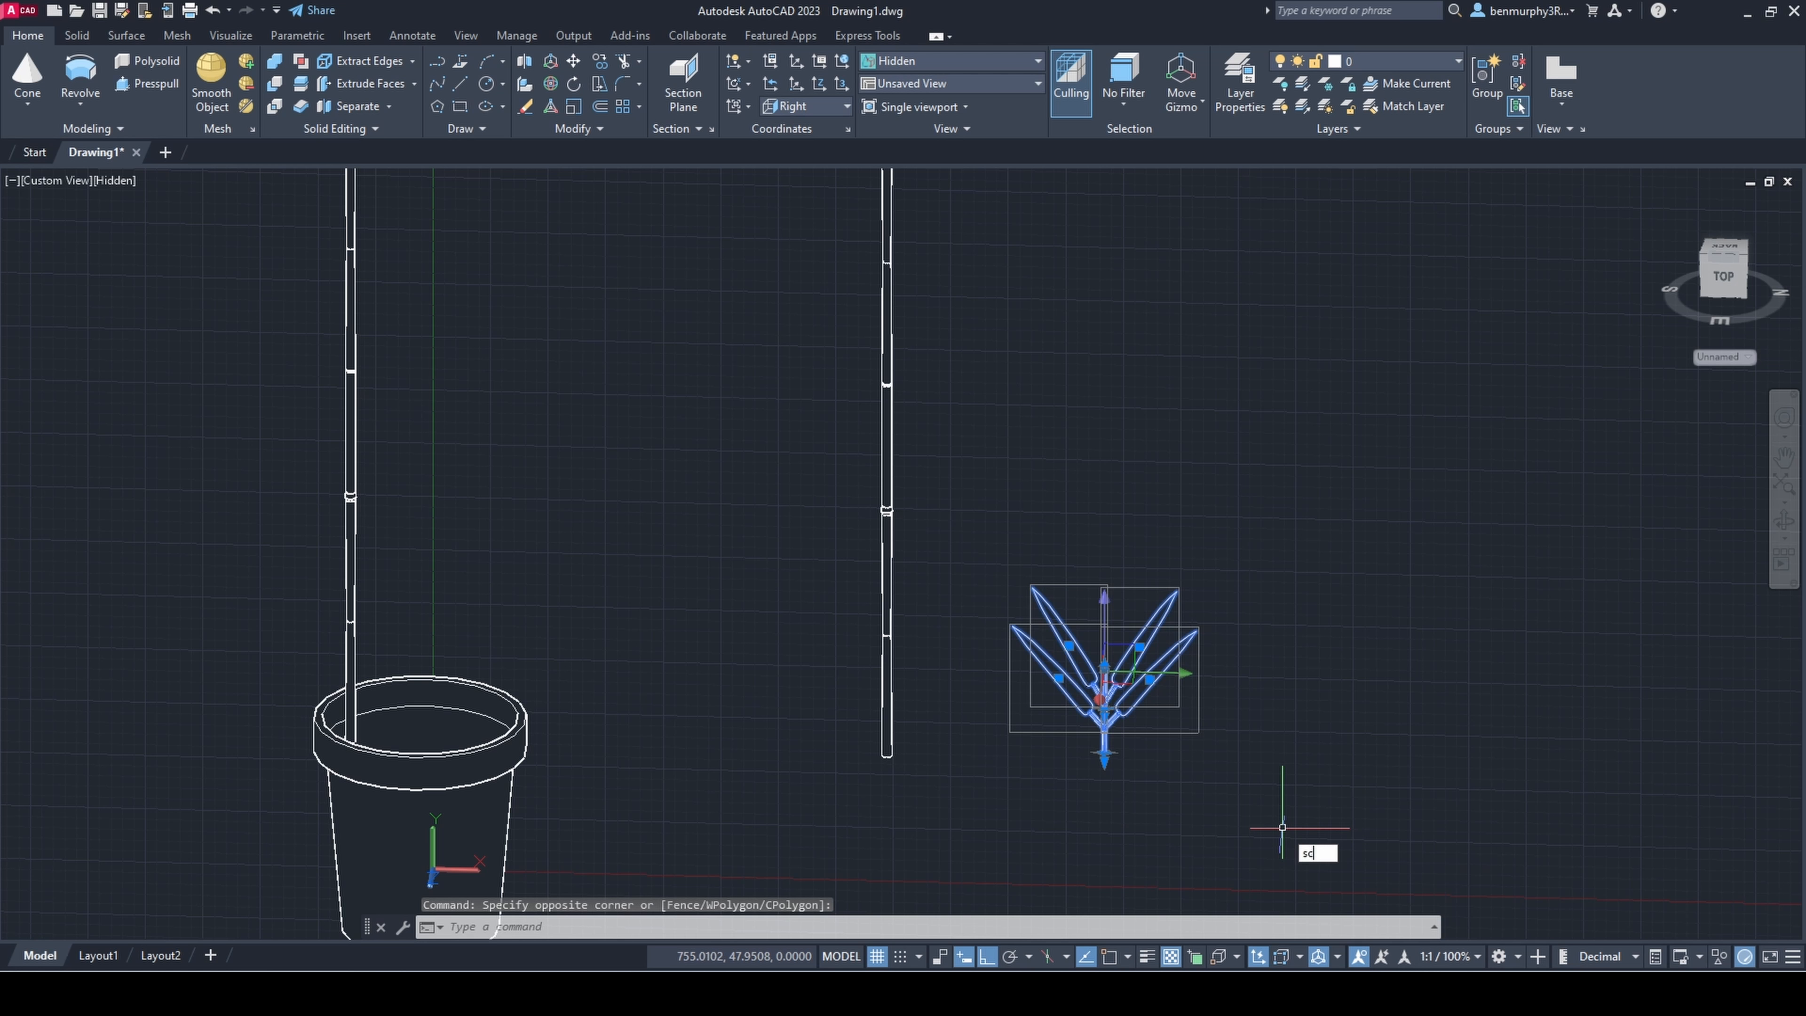
key(Return)
click(1228, 703)
click(1309, 735)
scroll(1166, 727, up, 8)
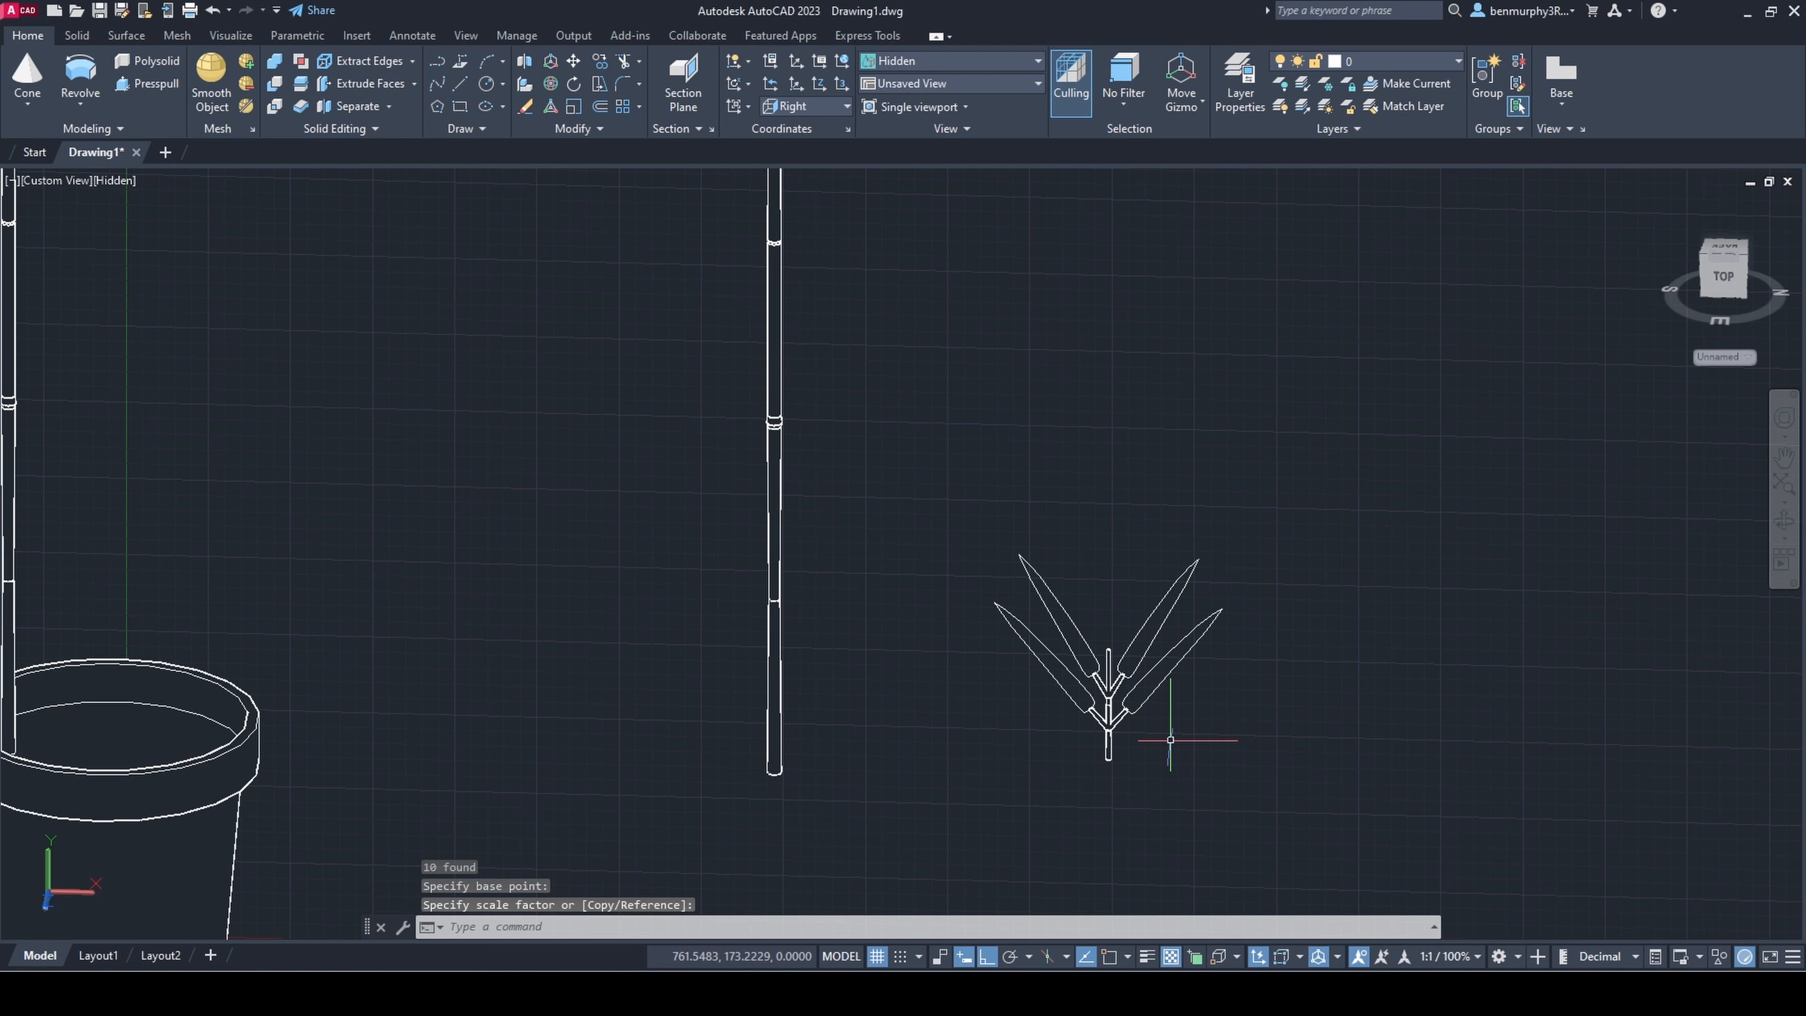
Step: Rotate one upper leaf of the leafy stem in 3D to stand slightly steeper than its mirrored partner
click(992, 718)
click(1274, 278)
click(551, 84)
click(1176, 458)
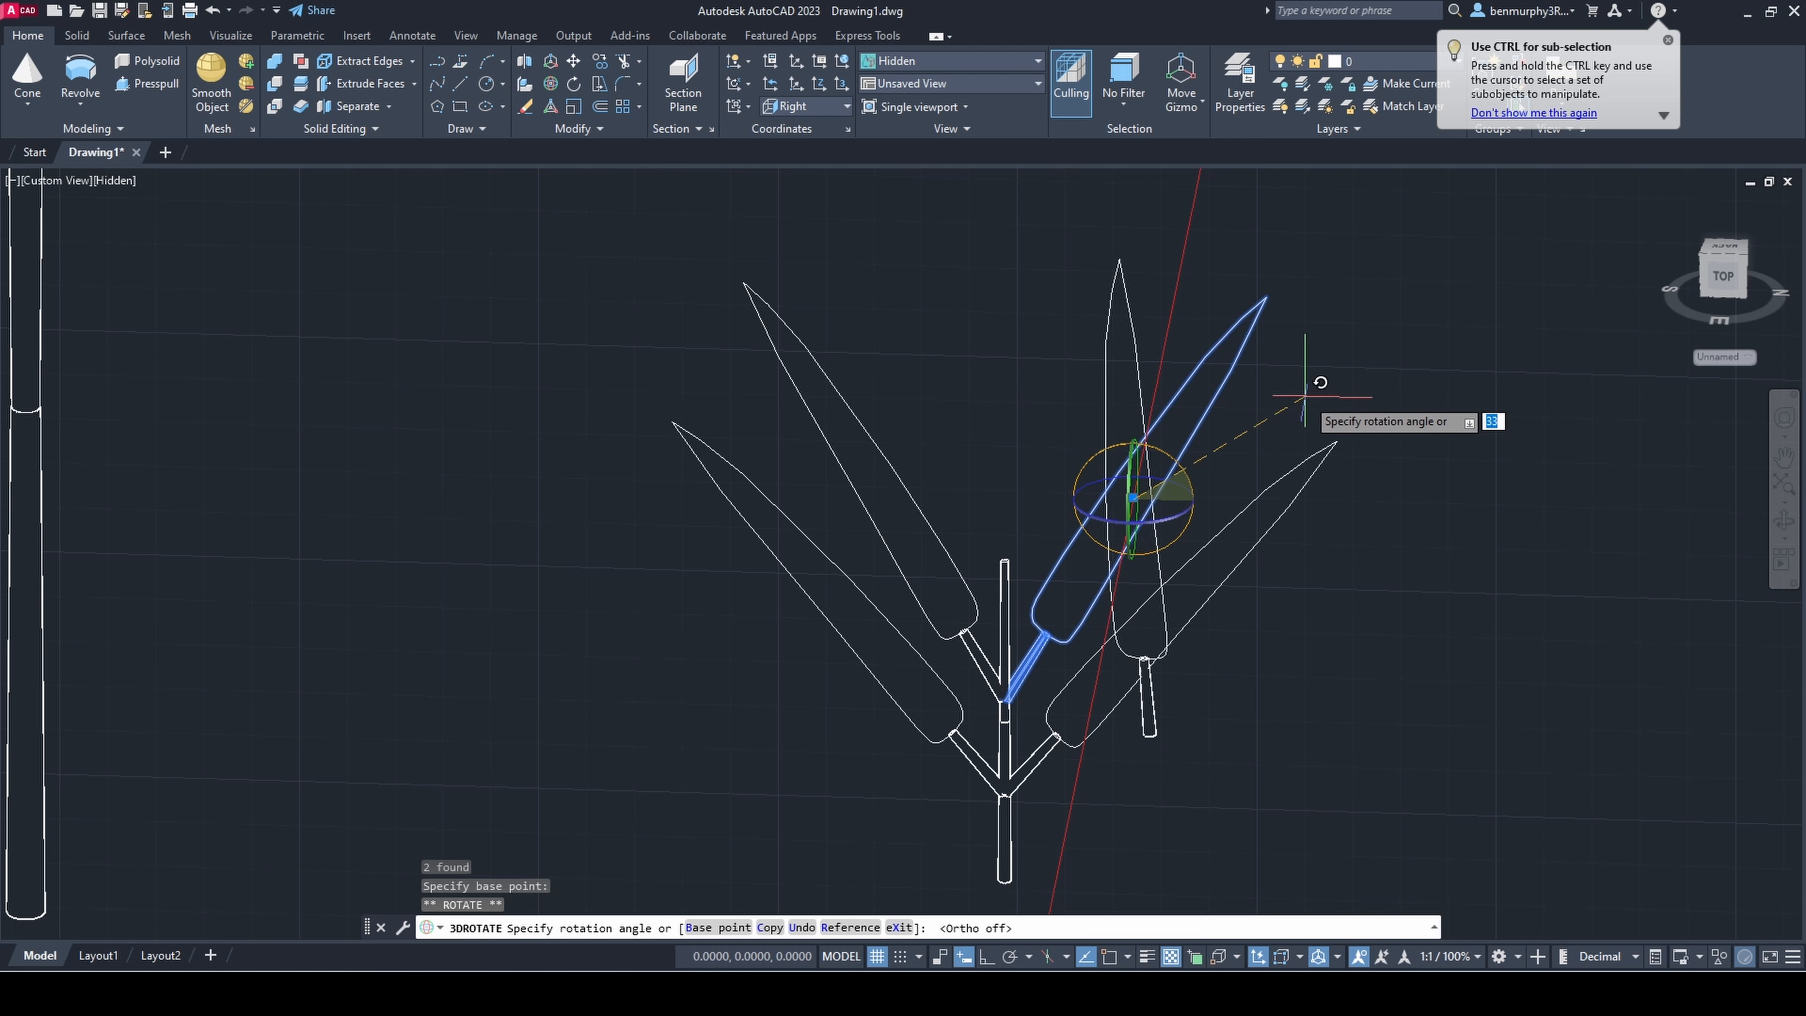
click(1550, 466)
key(Escape)
Step: Move the steeper leaf sideways until its stalk reaches the stem
click(1020, 724)
click(1245, 270)
click(1136, 495)
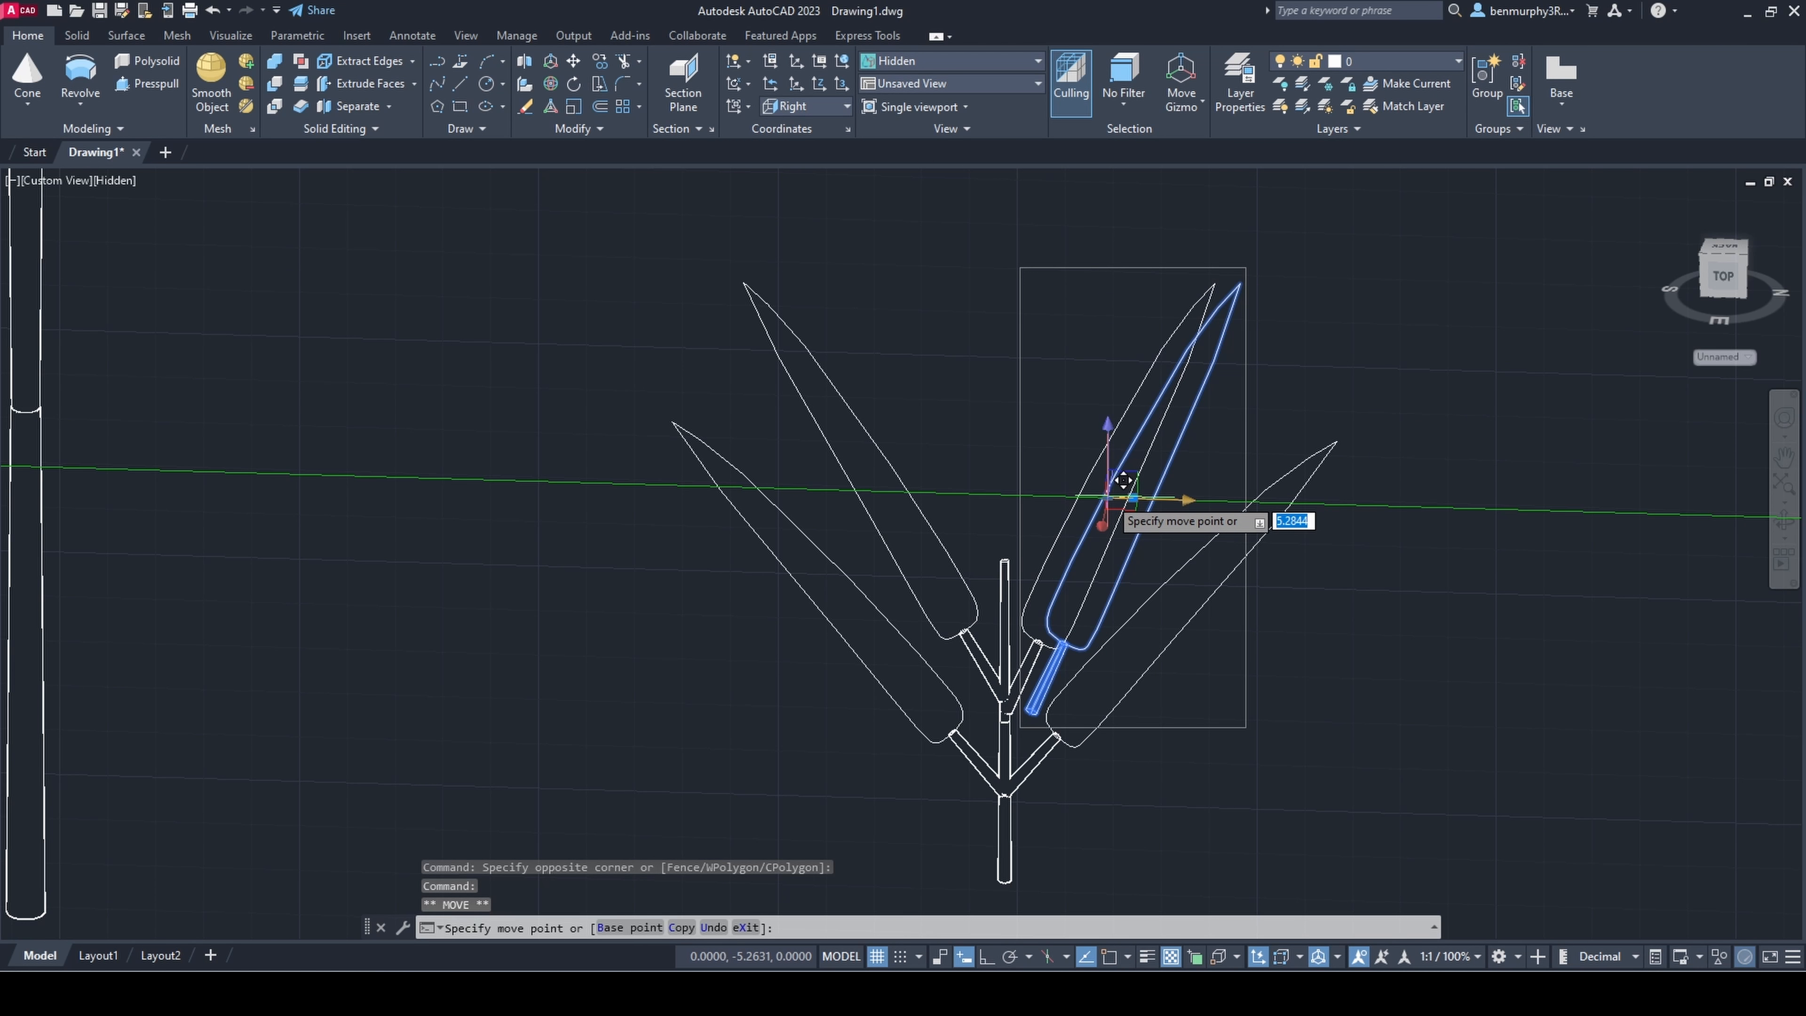
click(1107, 497)
key(Escape)
Step: Adjust the steeper leaf's position so that its stalk joins the stem cleanly at the upper joint
click(939, 510)
key(Escape)
scroll(997, 580, down, 5)
mouse_move(1067, 541)
shift+middle_down()
mouse_move(1096, 524)
mouse_move(1058, 565)
shift+middle_up()
scroll(1028, 601, up, 9)
click(967, 516)
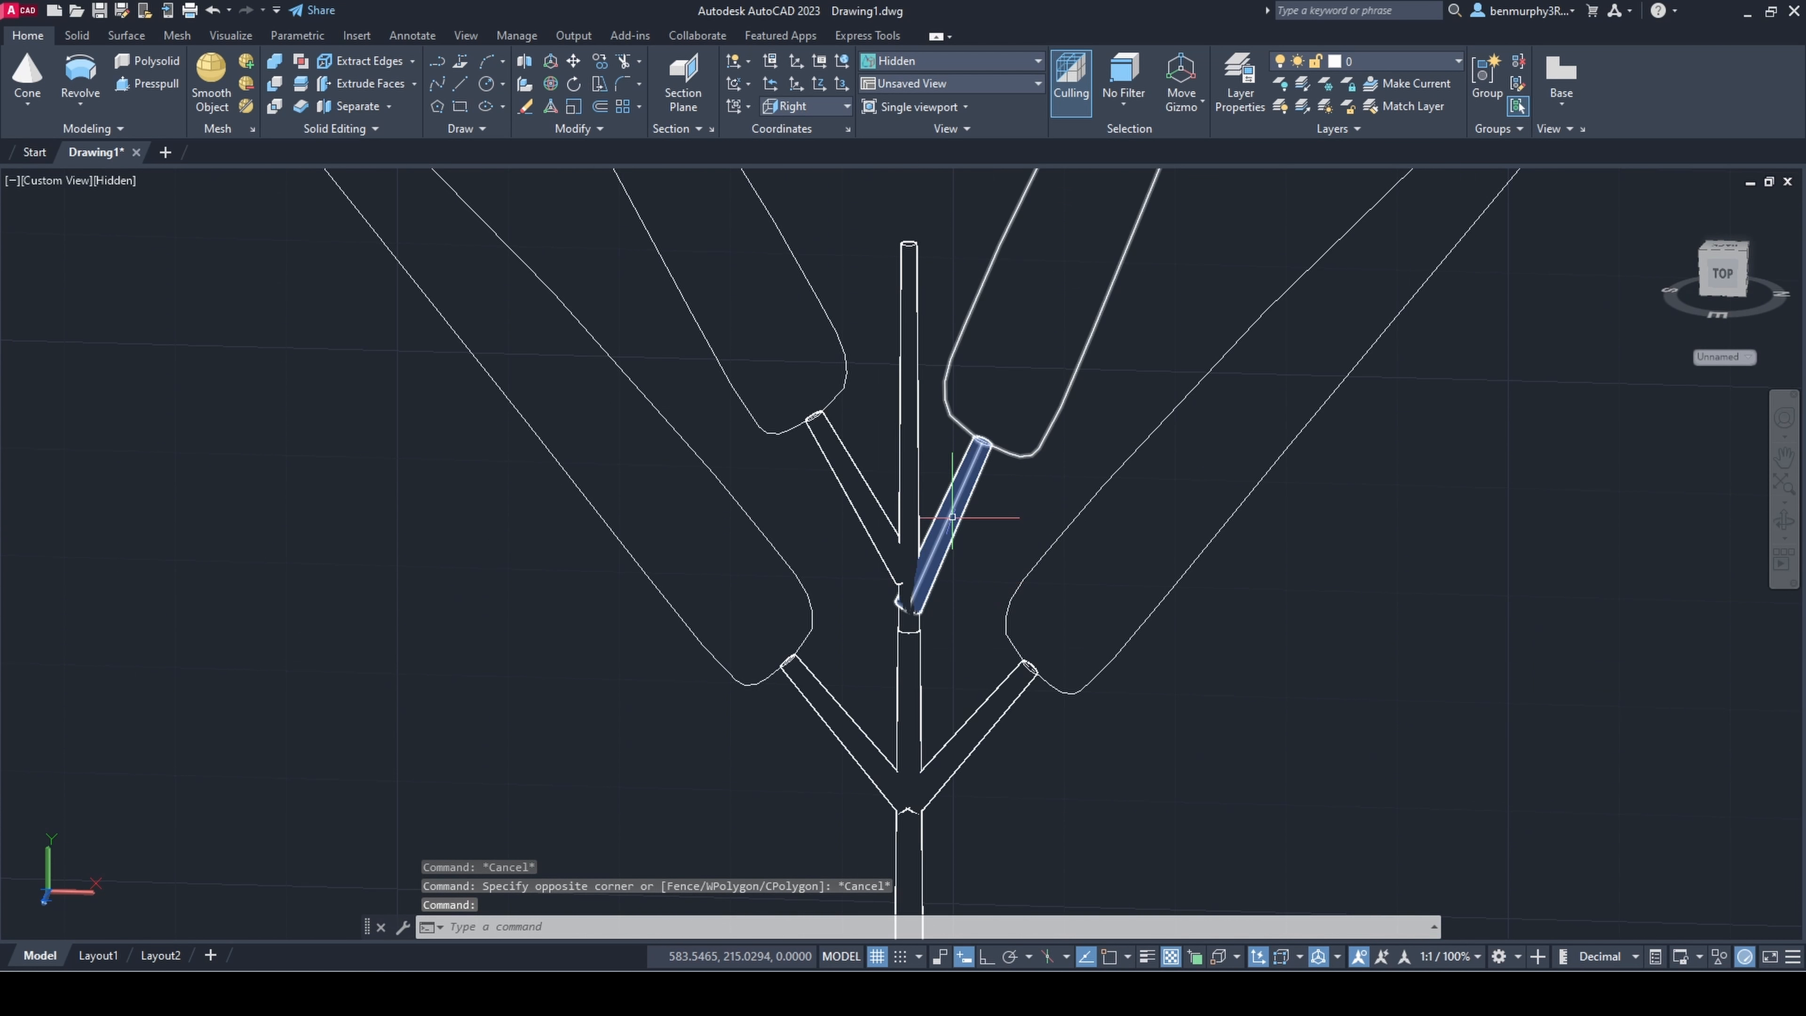
scroll(1073, 299, down, 5)
click(1124, 217)
scroll(1113, 201, up, 3)
click(1095, 222)
key(Escape)
scroll(1130, 435, down, 9)
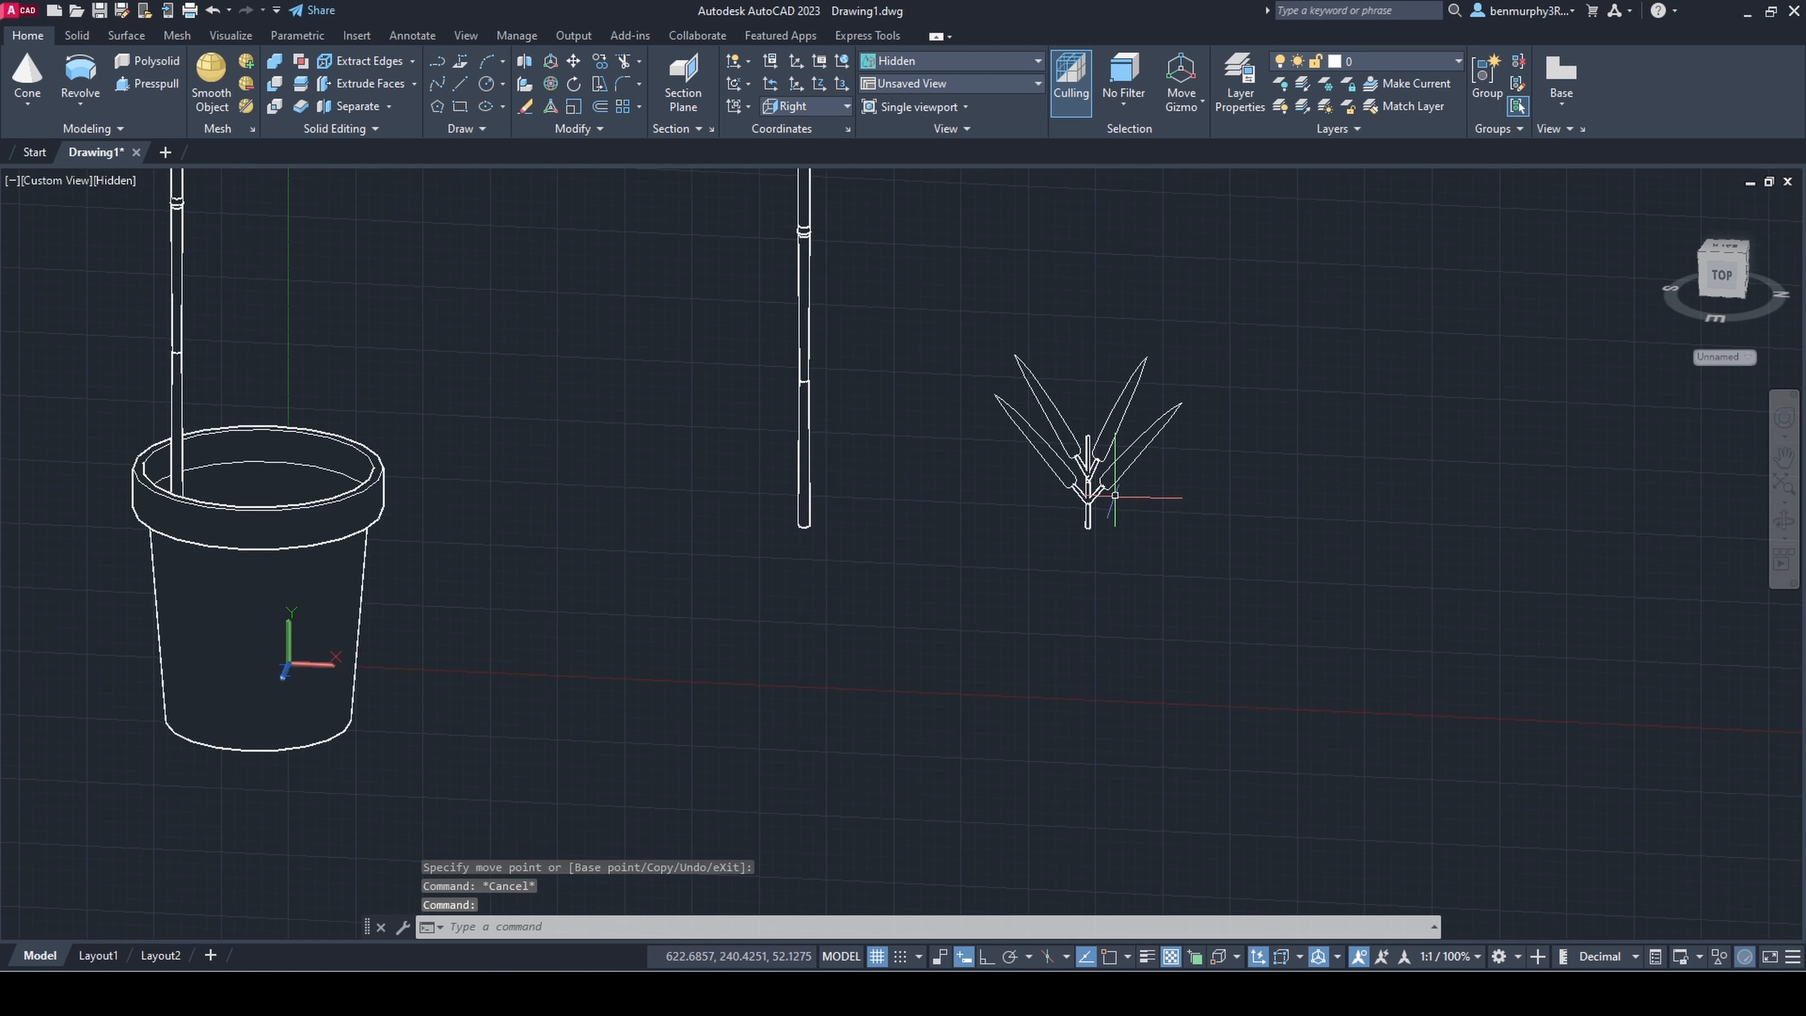
Step: Copy the separate tall segmented stem to the space between it and the leafy small stem
scroll(1159, 448, down, 5)
shift+middle_drag(1113, 496, 1075, 607)
scroll(1154, 470, up, 5)
scroll(1204, 611, down, 4)
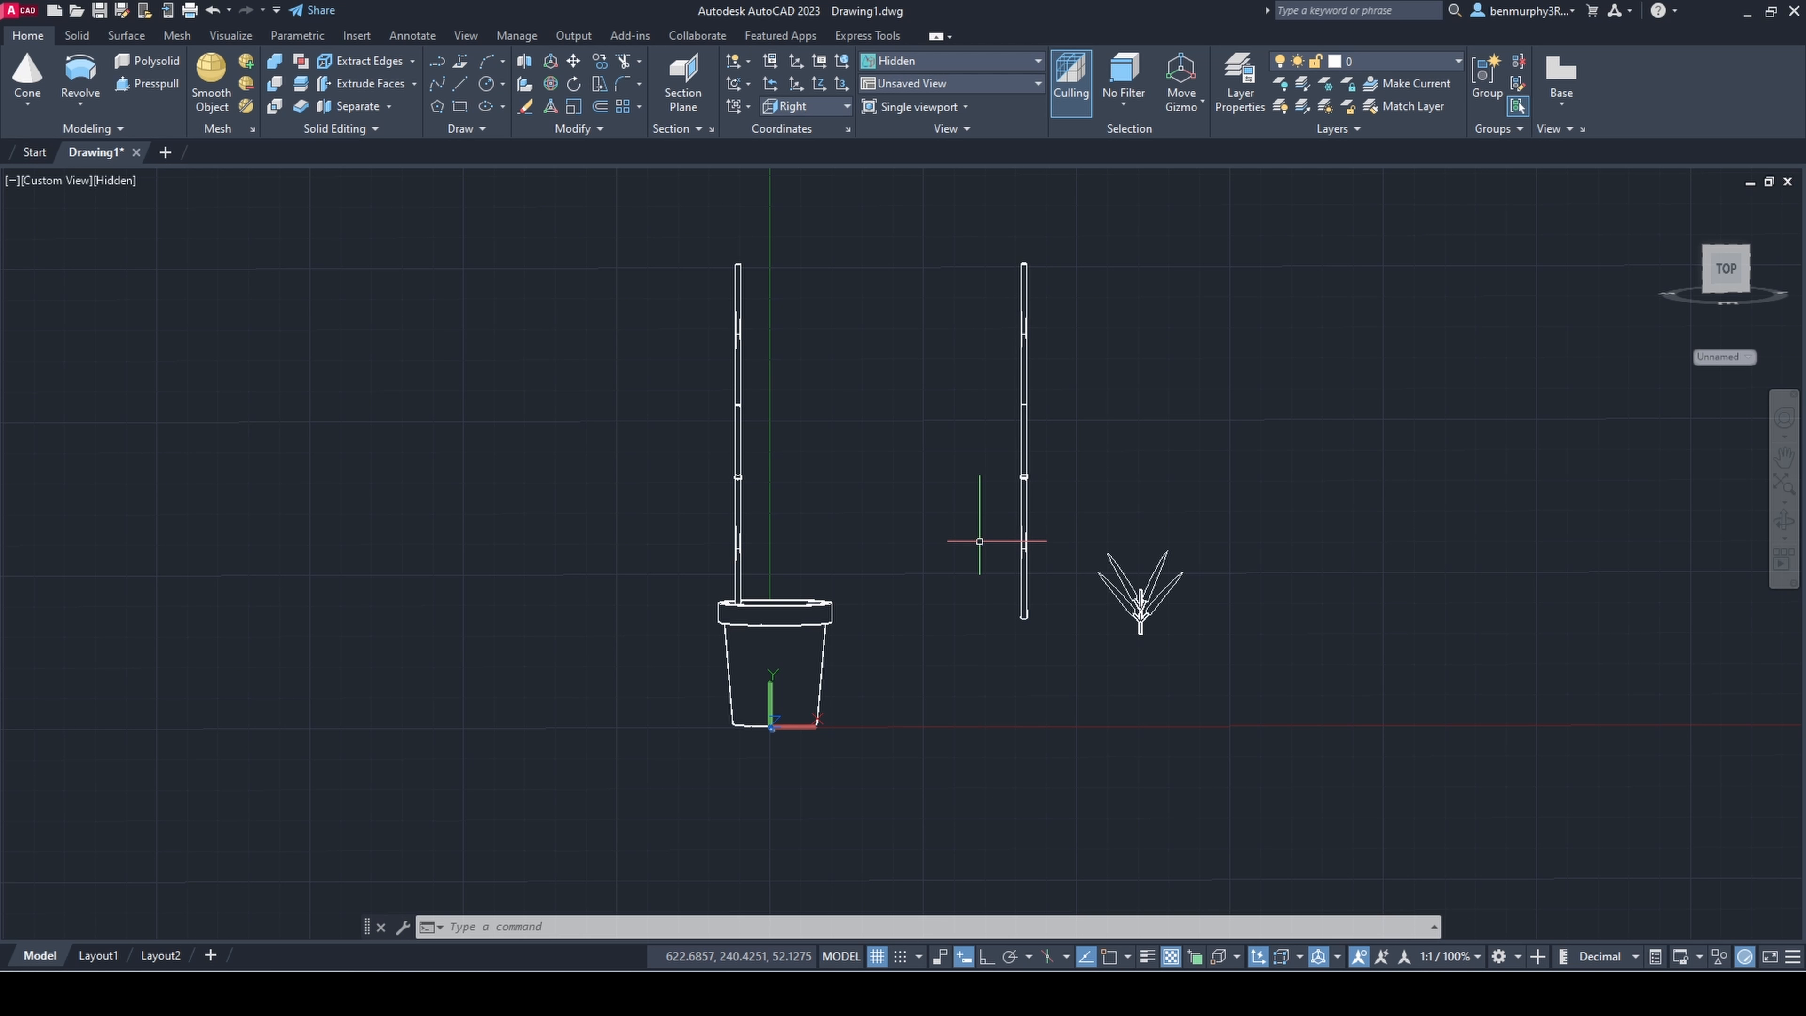
scroll(1036, 661, up, 4)
shift+middle_drag(1029, 636, 1116, 645)
scroll(1003, 690, down, 5)
click(918, 322)
click(1048, 731)
text(copy)
key(Return)
click(1004, 573)
click(1038, 569)
key(Escape)
Step: Scale the copied segmented stem down into a thinner, shorter branch
click(1004, 356)
click(1047, 675)
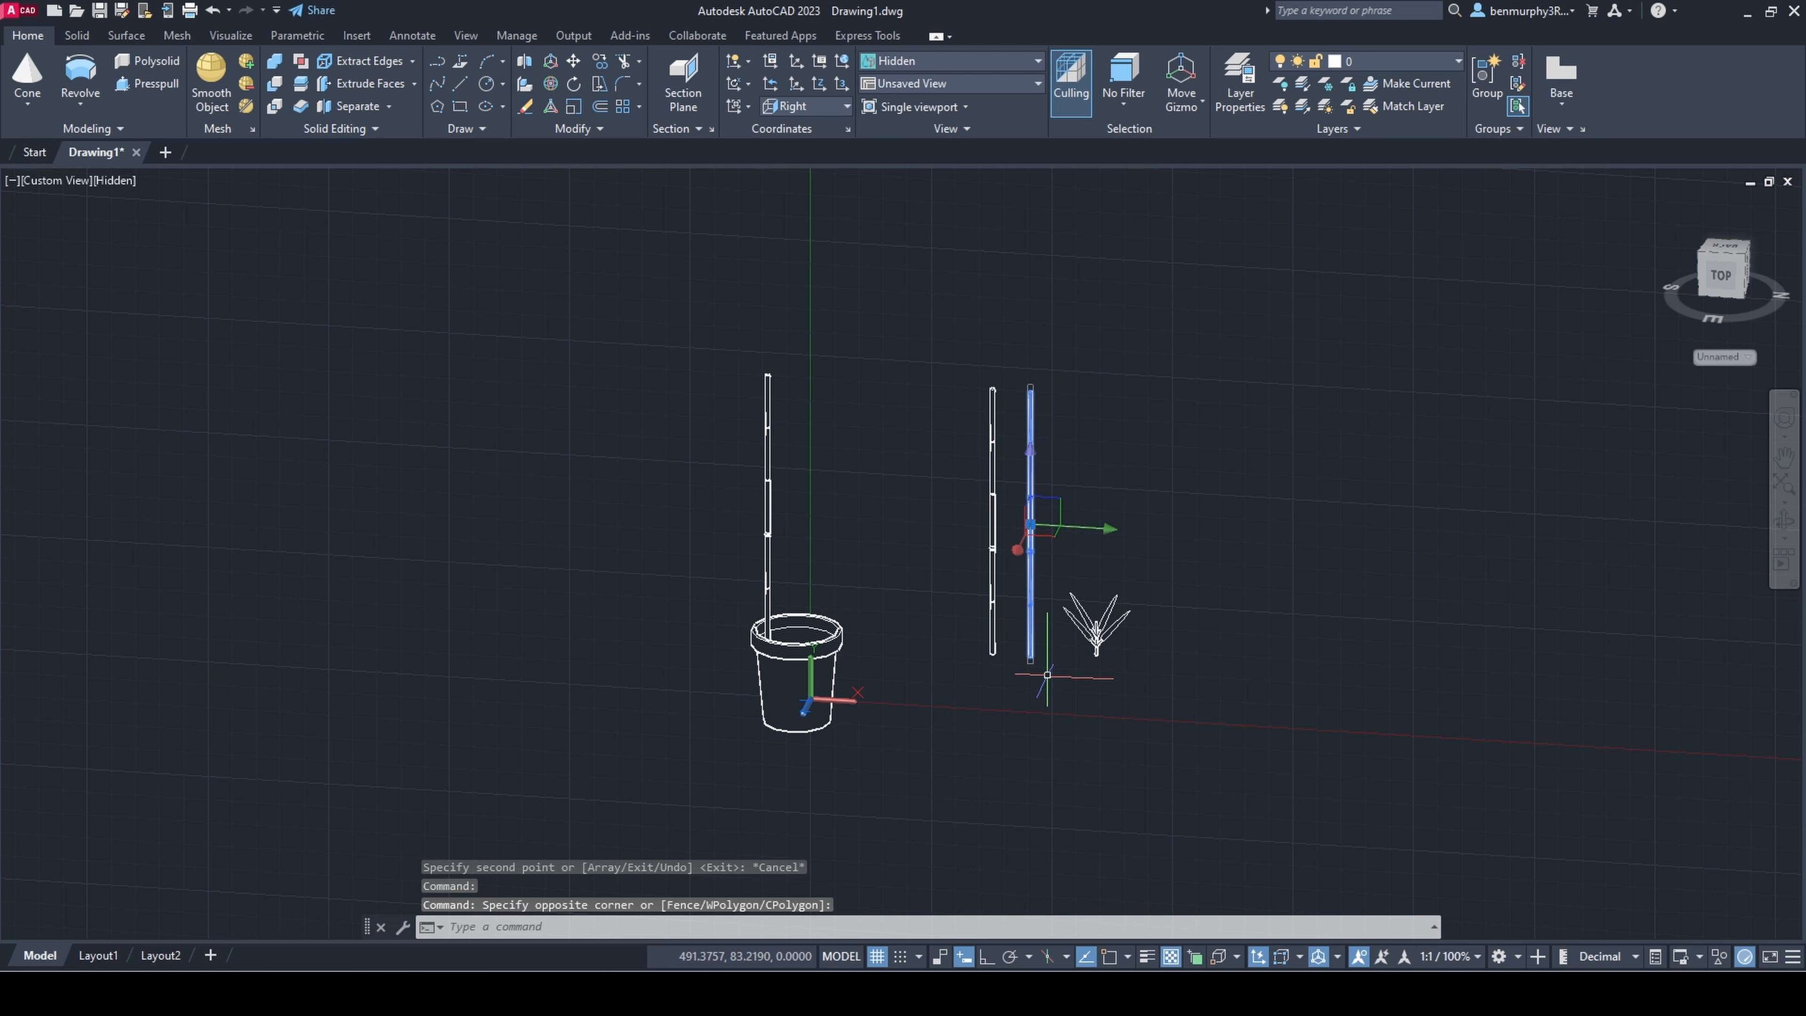
text(scale)
key(Return)
click(1060, 519)
click(1102, 510)
scroll(1072, 501, up, 7)
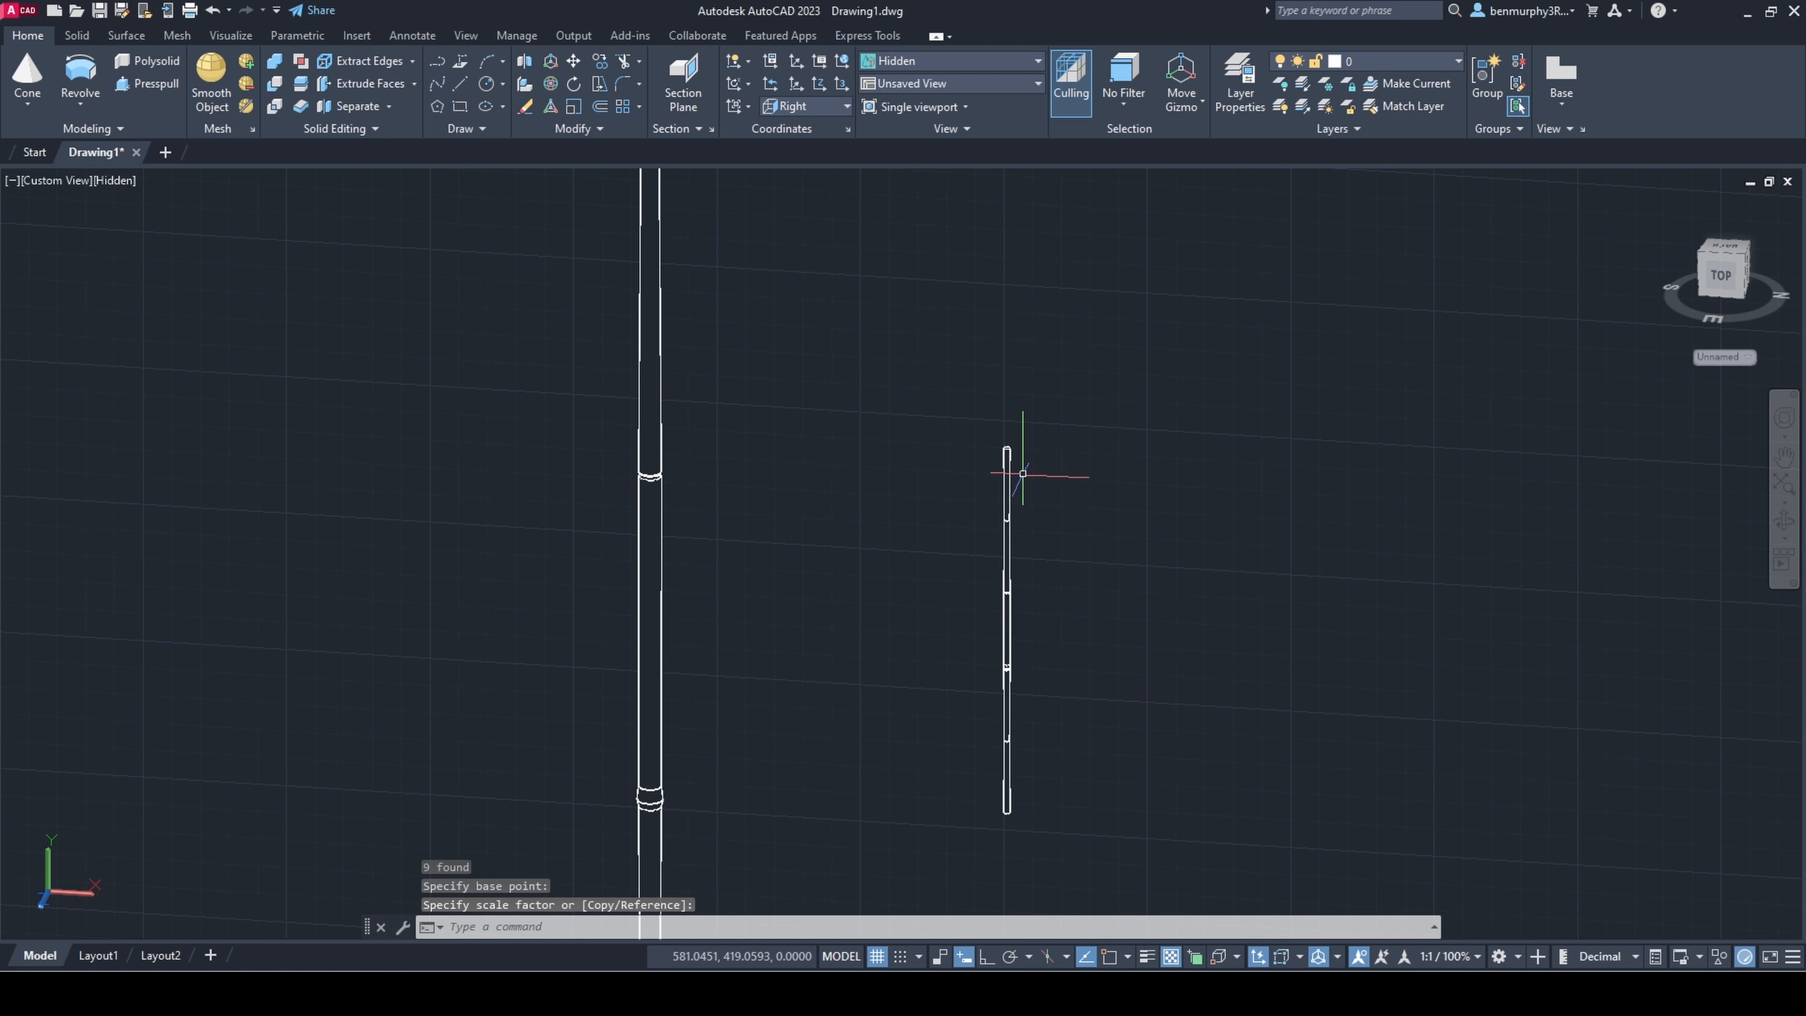
Step: Set the Top view orientation and rotate the scaled-down branch in 3D so that it leans outward from the tall stem
shift+middle_drag(1004, 468, 838, 544)
click(57, 181)
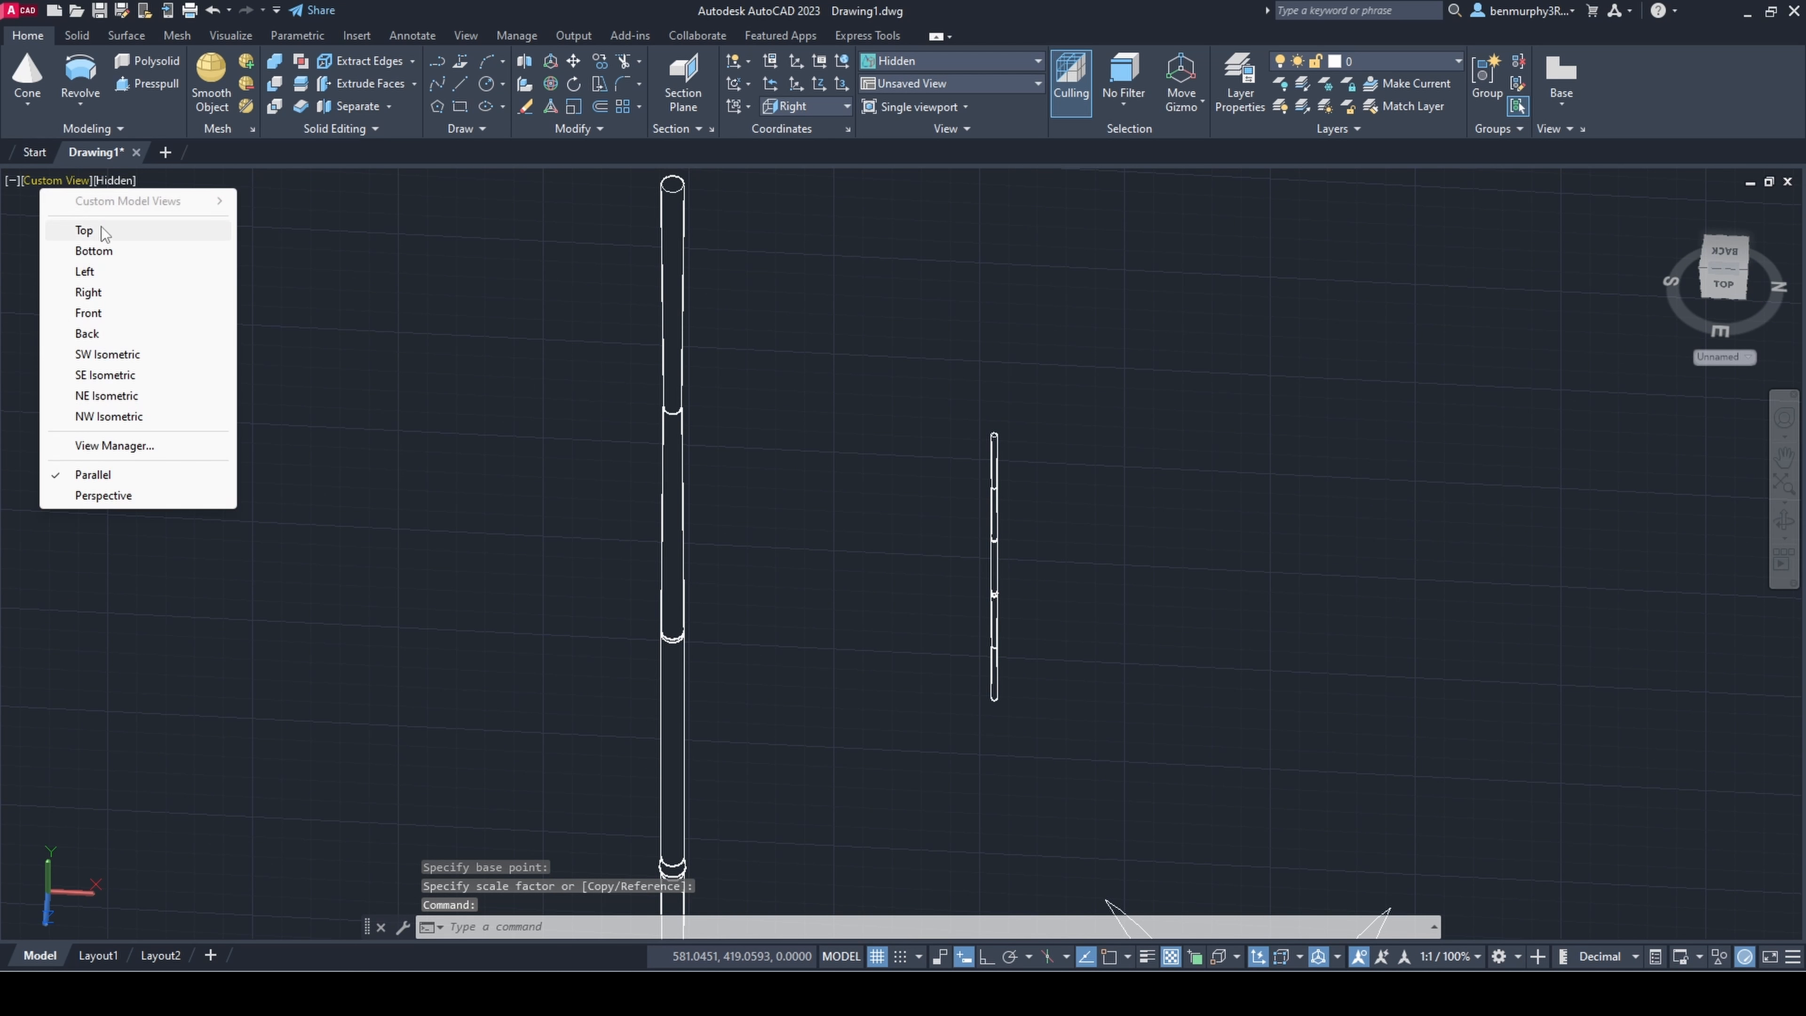
click(98, 231)
shift+middle_drag(1130, 590, 1056, 625)
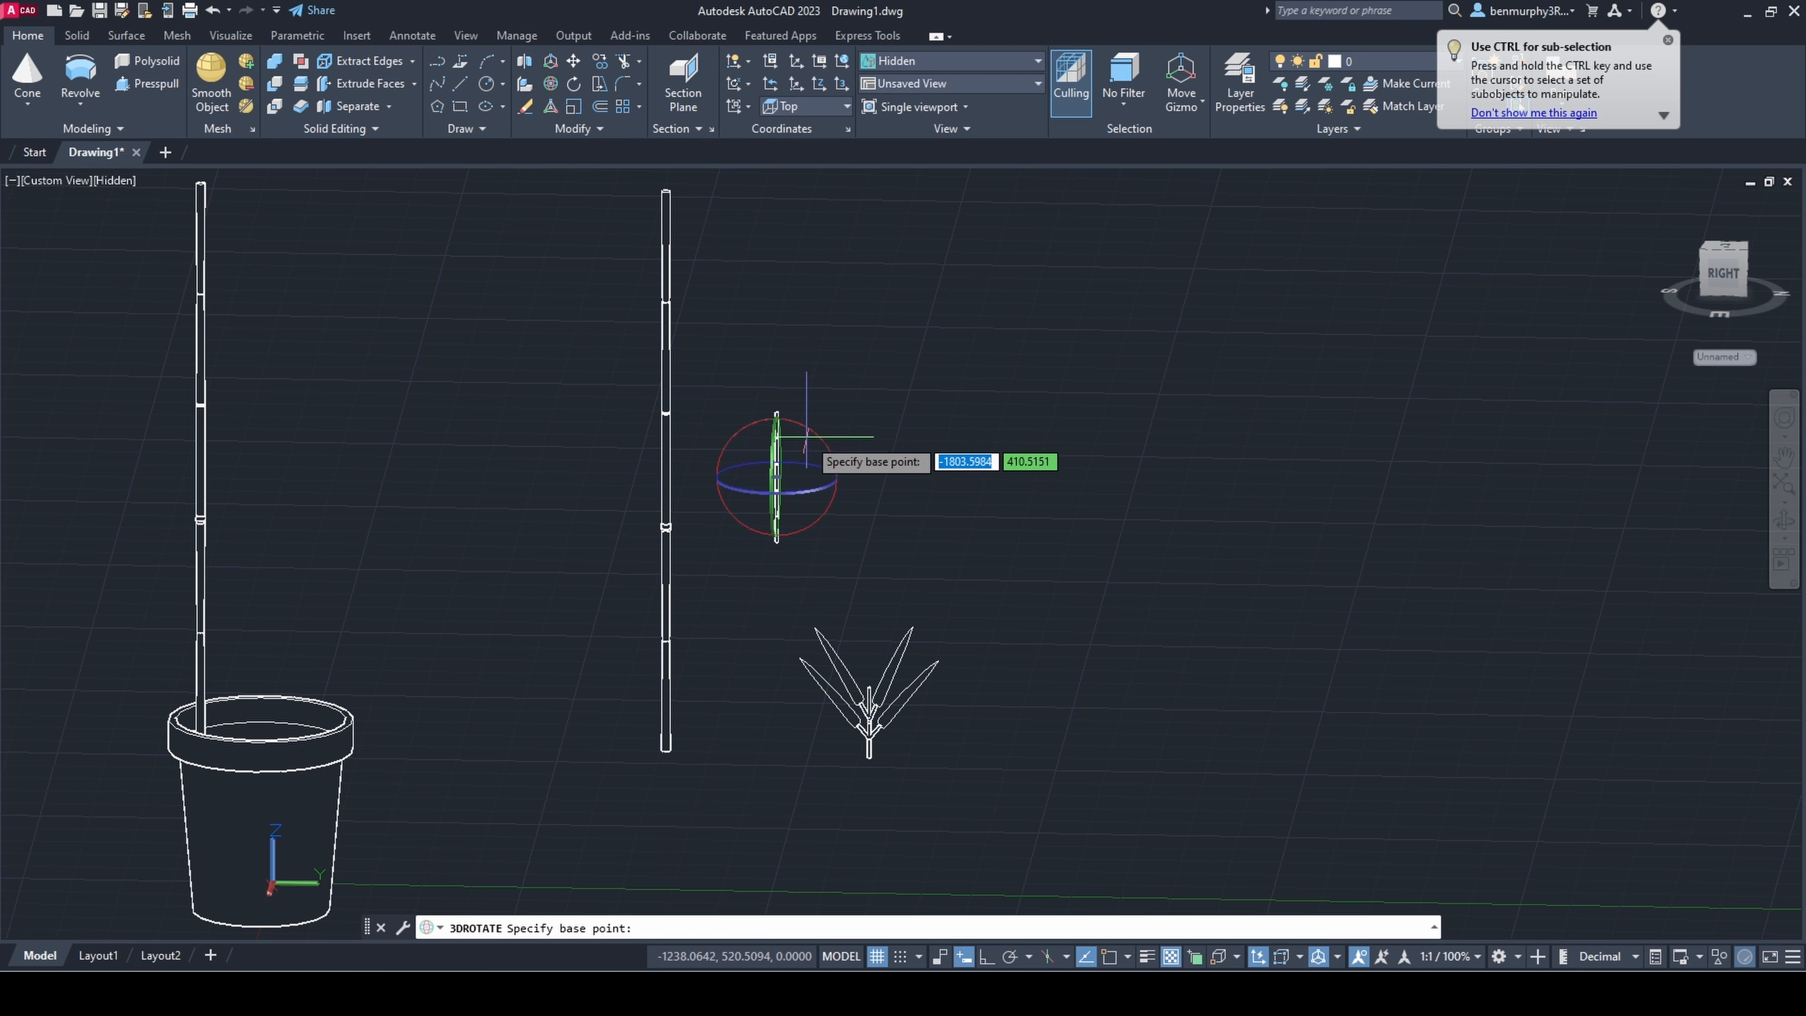
click(776, 476)
click(818, 491)
click(1115, 808)
key(Escape)
Step: Move the leaning branch in line with the tall segmented stem as seen from above
shift+middle_drag(1087, 569, 768, 768)
drag(725, 725, 524, 665)
key(Escape)
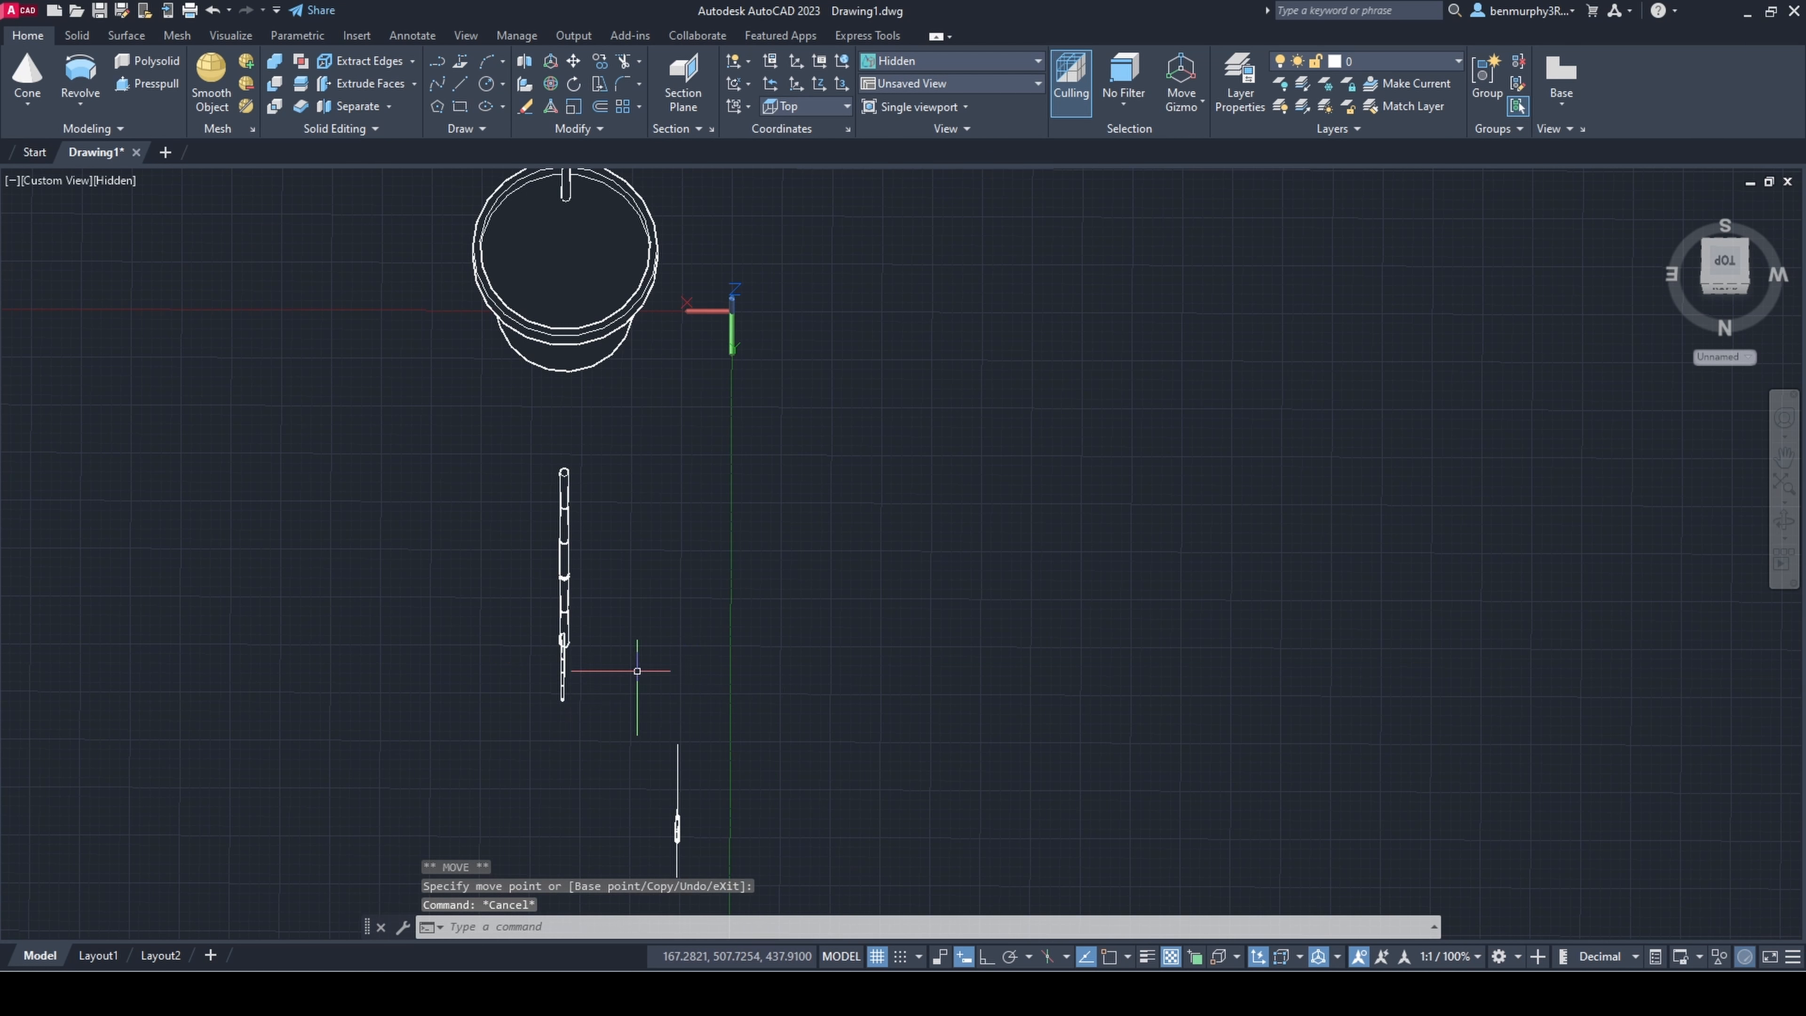
Step: Move the leaning branch toward the tall segmented stem until its lower end meets it
shift+middle_drag(637, 674, 839, 569)
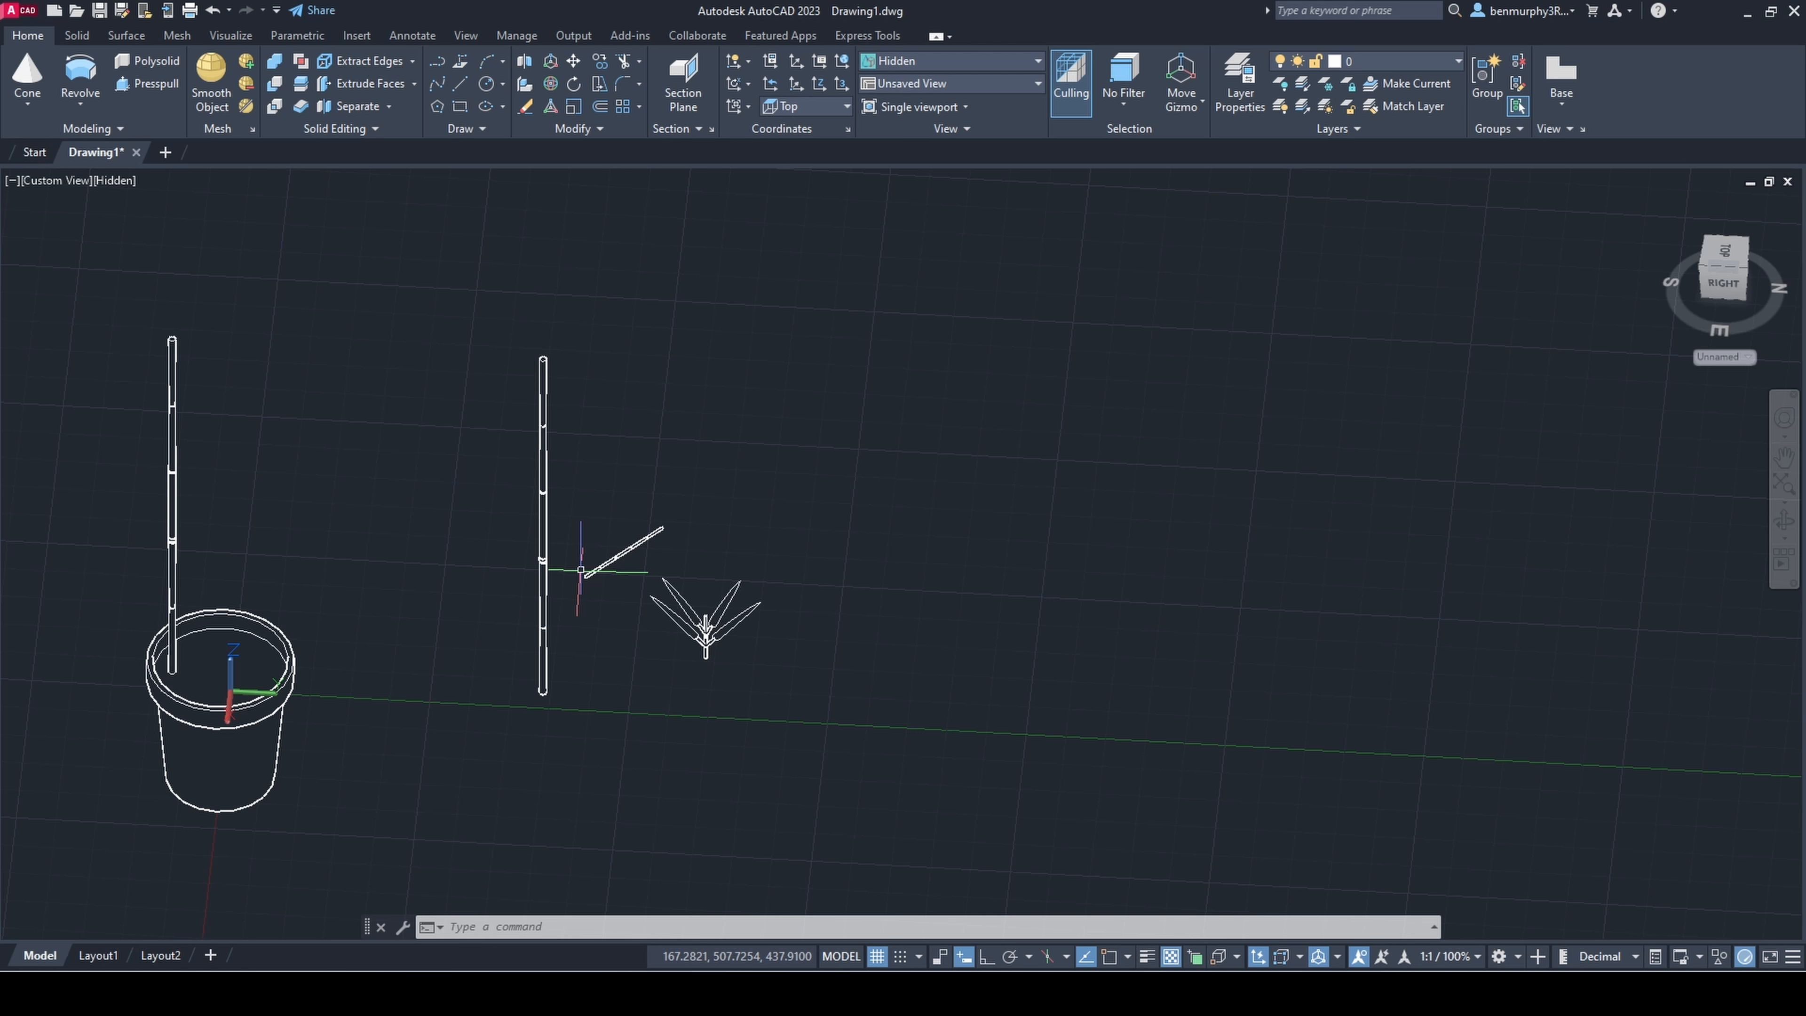
click(630, 608)
shift+middle_drag(581, 570, 370, 676)
click(613, 574)
click(644, 595)
click(590, 587)
key(Escape)
scroll(526, 555, up, 6)
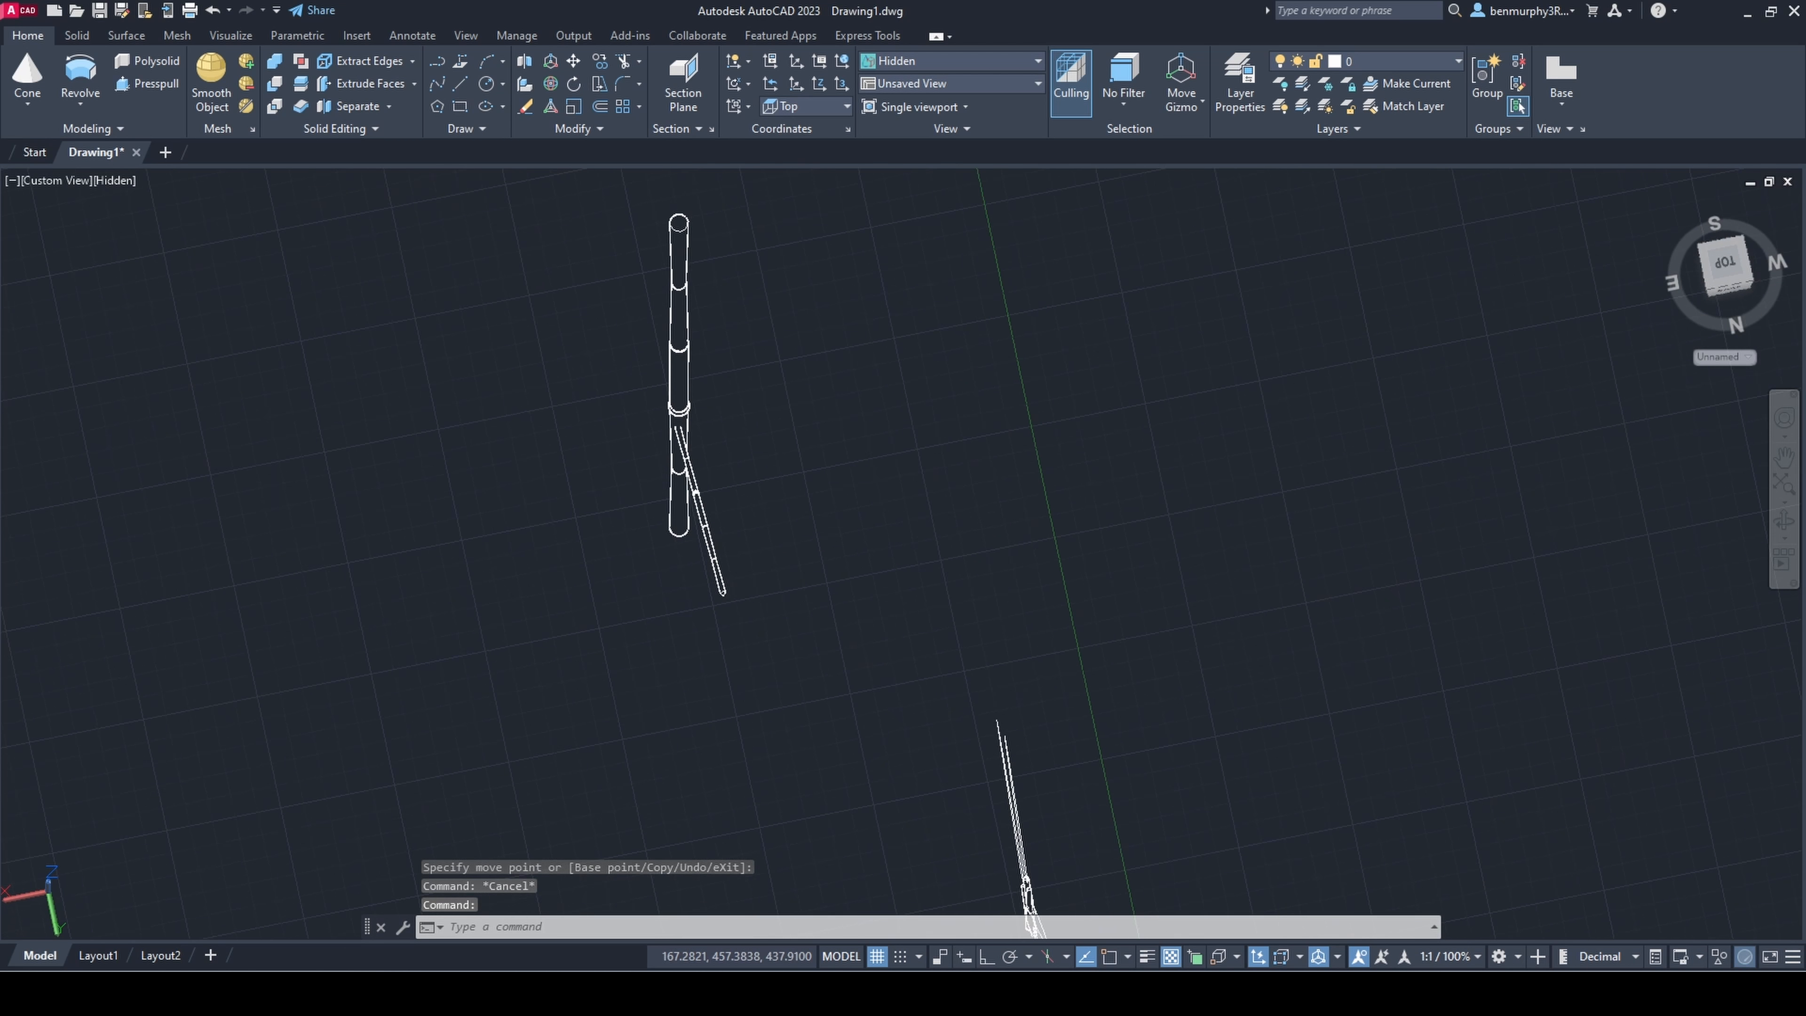
Step: Shift the leaning branch sideways so that its lower end lines up with the tall segmented stem
scroll(700, 494, up, 2)
click(748, 552)
click(706, 592)
click(672, 529)
click(722, 517)
key(Escape)
scroll(802, 533, down, 5)
shift+middle_drag(801, 537, 922, 406)
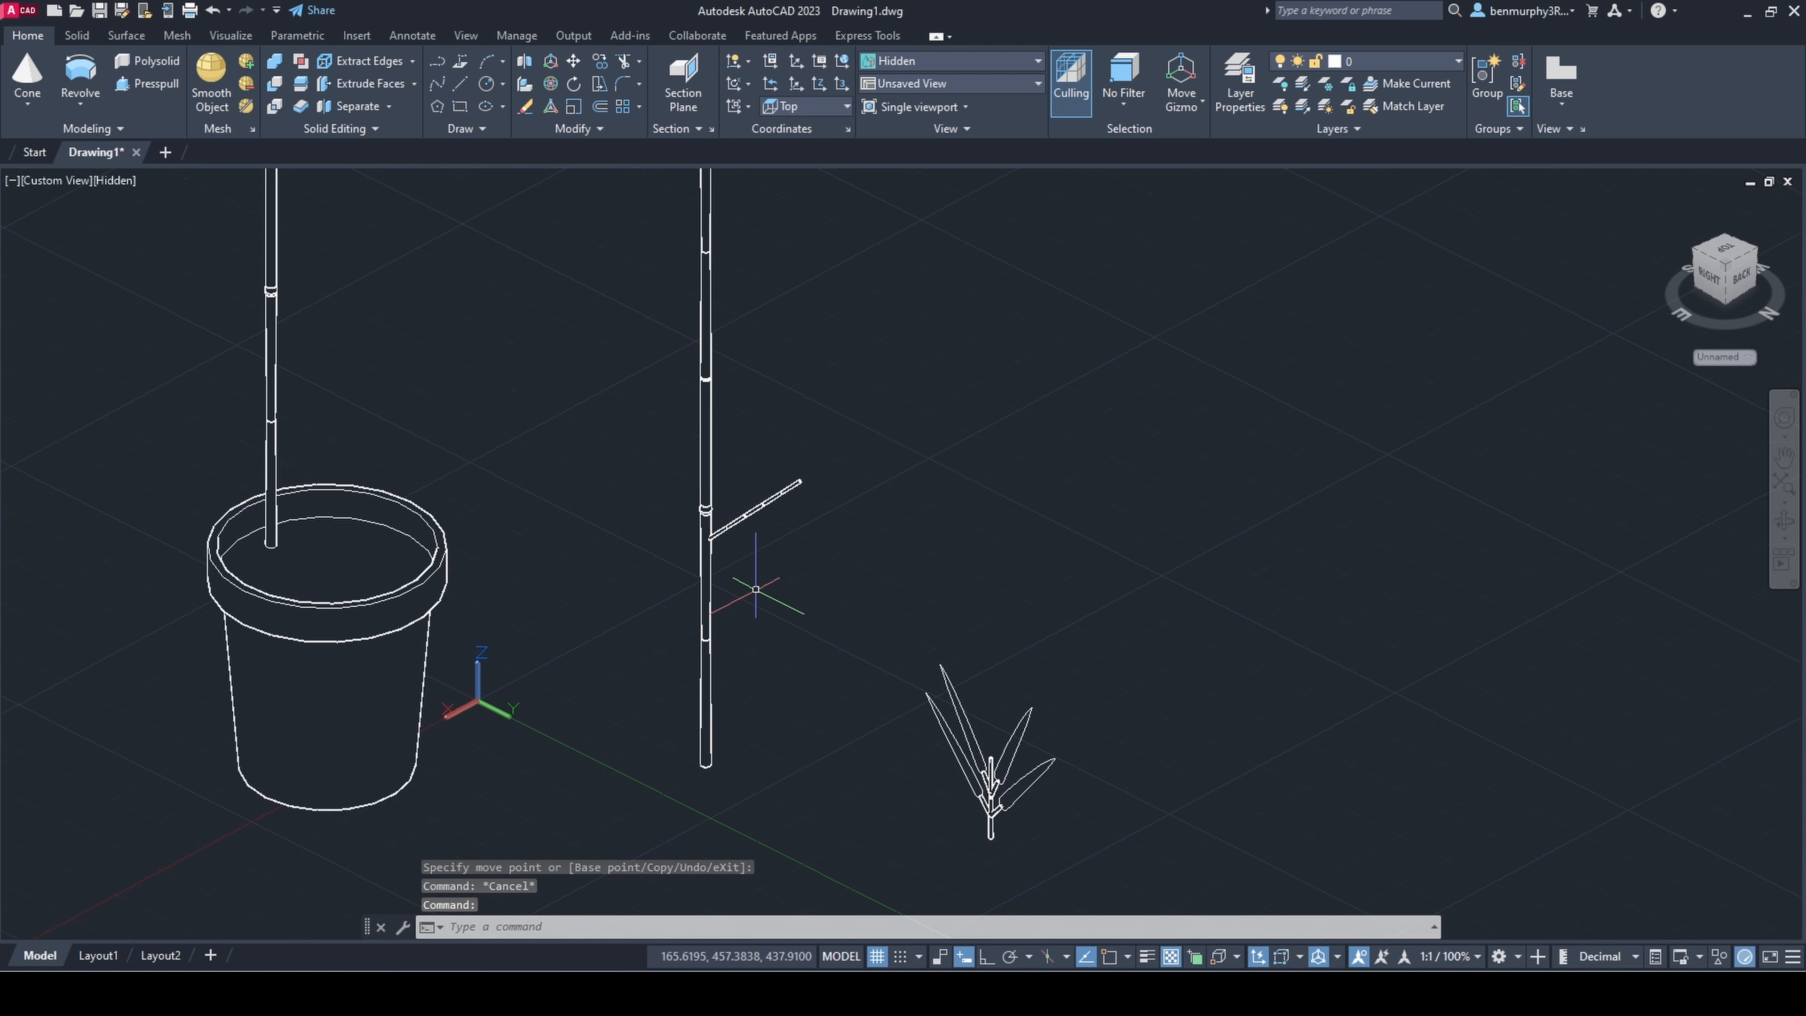
Step: Raise the leaning branch vertically until its lower end meets the ring joint of the tall stem
scroll(773, 555, down, 5)
shift+middle_drag(774, 557, 810, 551)
scroll(794, 556, up, 4)
drag(792, 555, 750, 469)
click(743, 484)
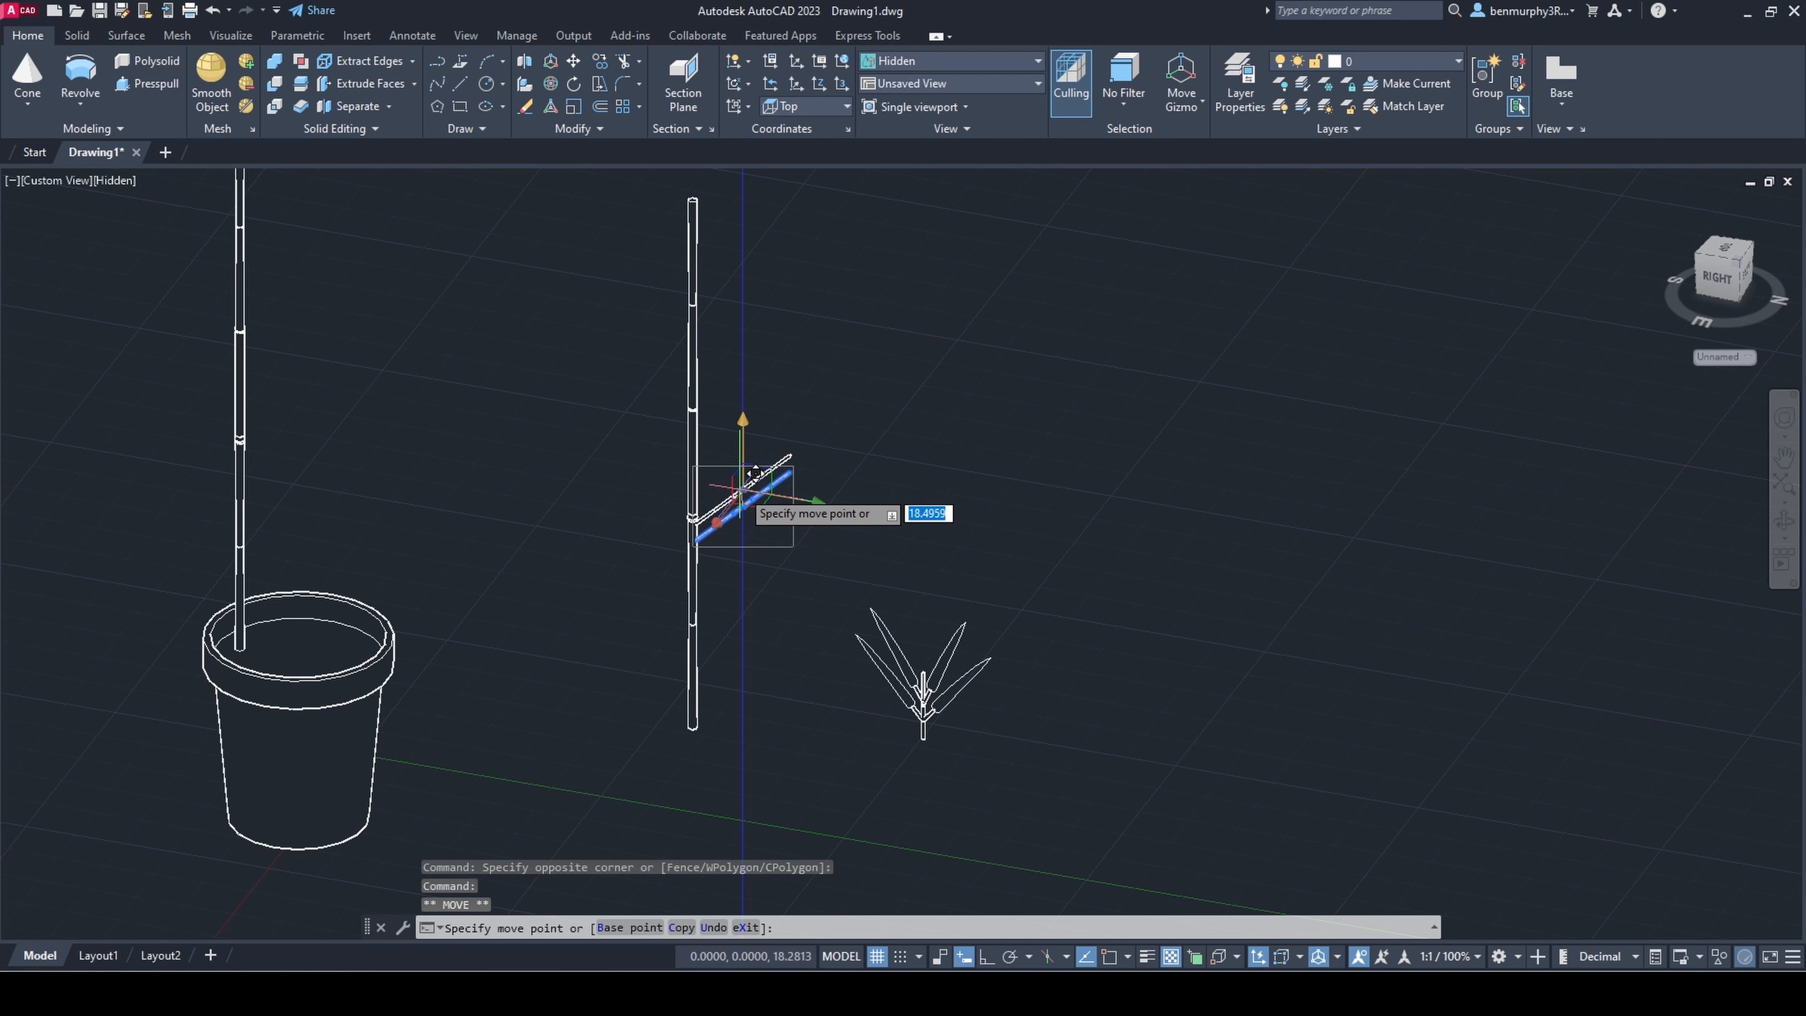
click(742, 475)
key(Escape)
Step: Scale the whole leafy sprig beside the tall stem down to a smaller size
shift+middle_drag(745, 491, 777, 487)
click(792, 589)
click(1153, 867)
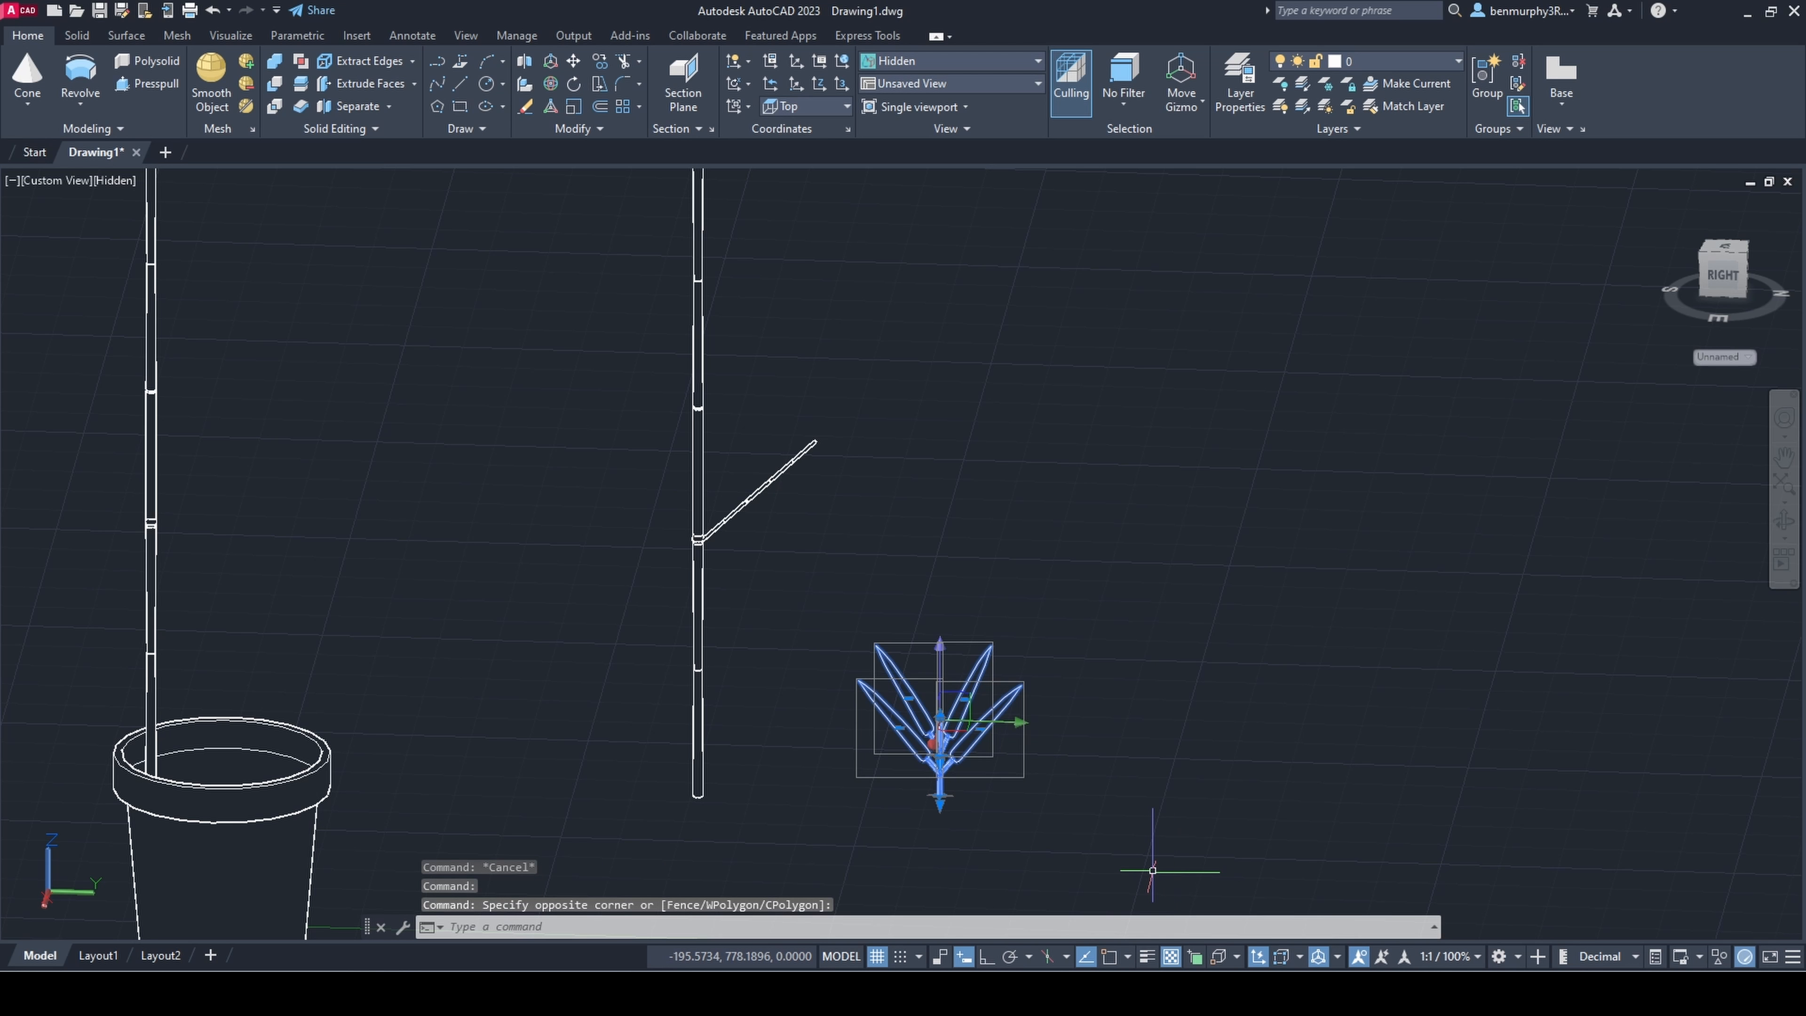
text(scale)
key(Return)
click(1075, 780)
key(Escape)
Step: Turn on 3D object snap and move the scaled-down sprig by its base onto the stem joint where the branch attaches
click(1136, 844)
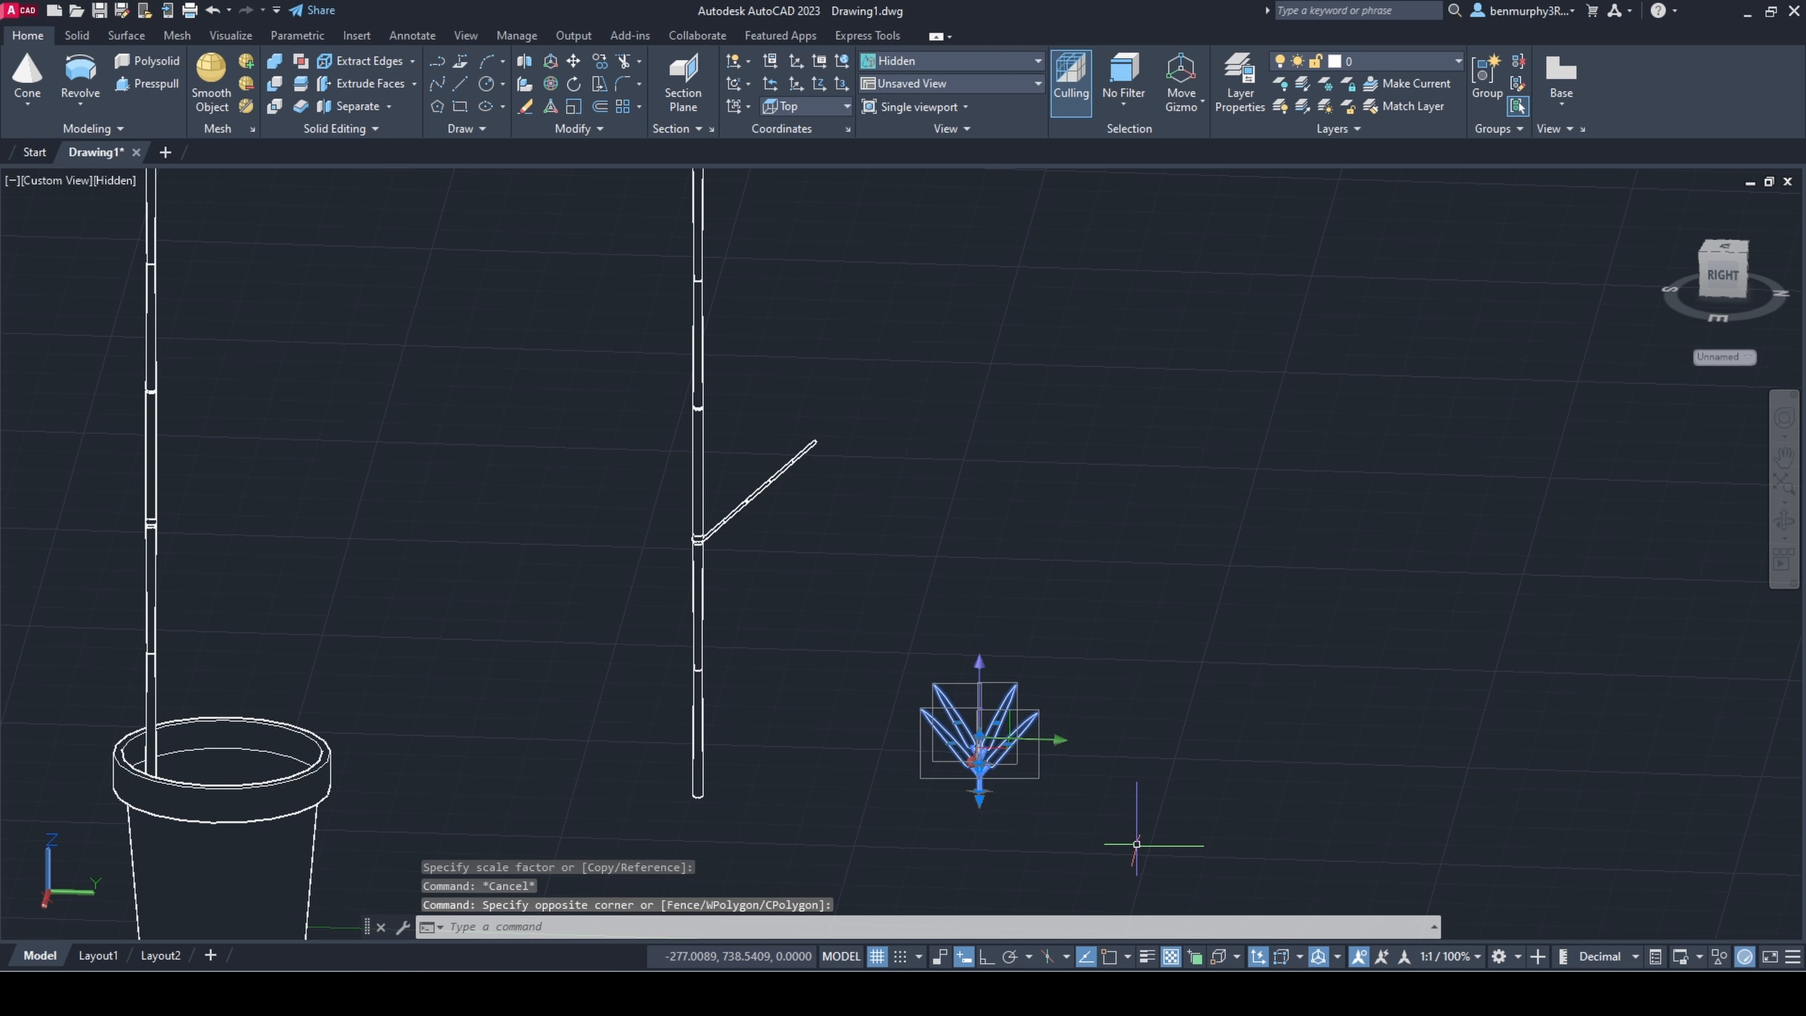
shift+middle_drag(1018, 812, 999, 808)
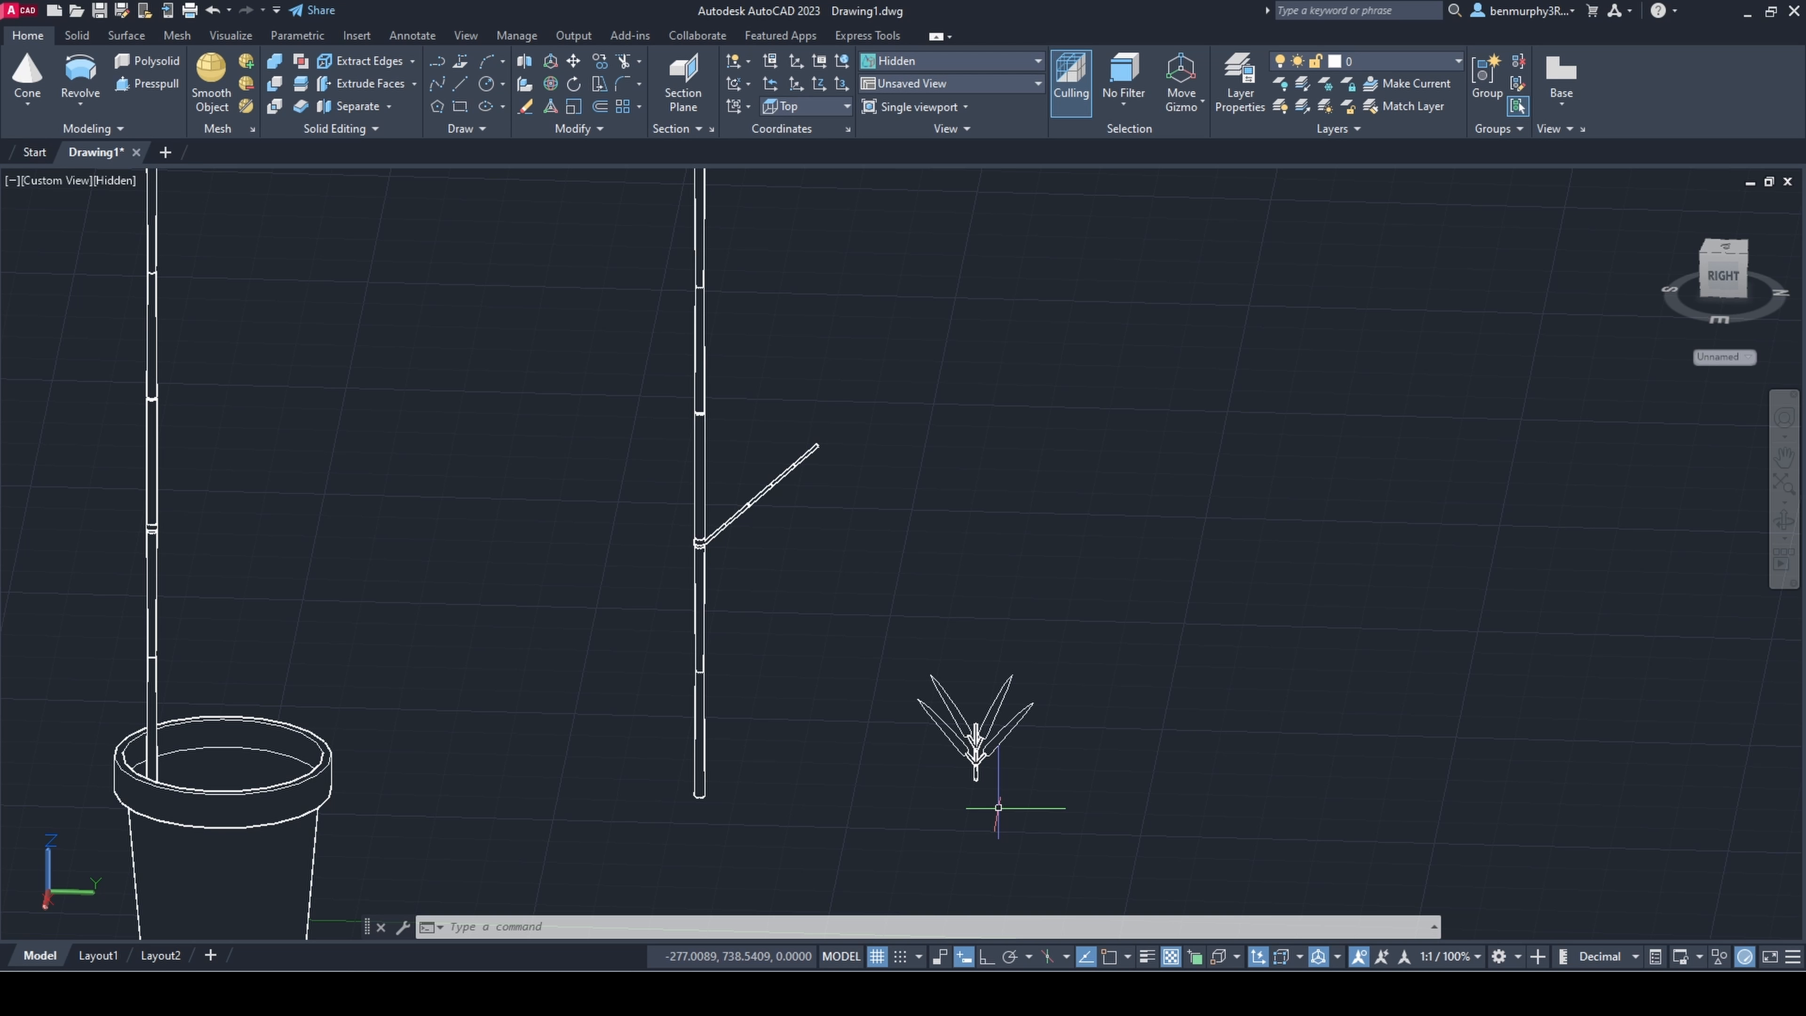
text(m)
key(Return)
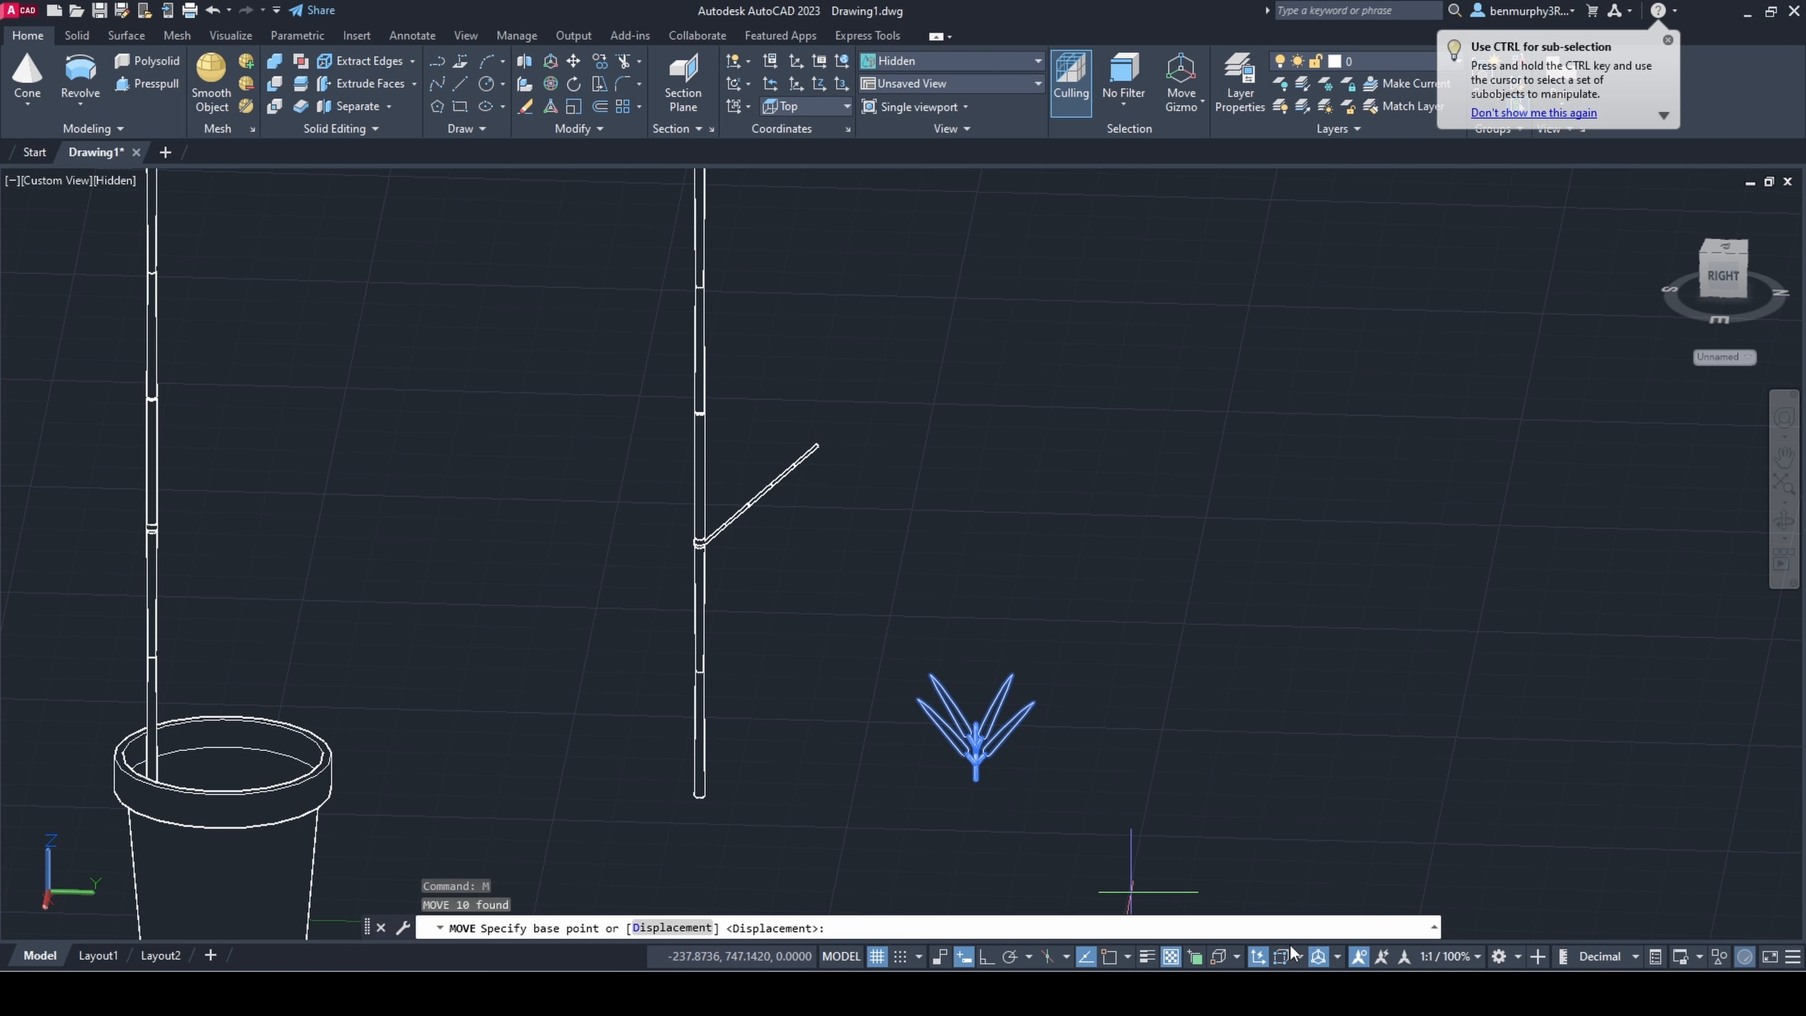
click(1218, 956)
scroll(994, 832, up, 4)
click(955, 721)
scroll(540, 442, up, 2)
shift+middle_drag(711, 675, 516, 658)
click(455, 314)
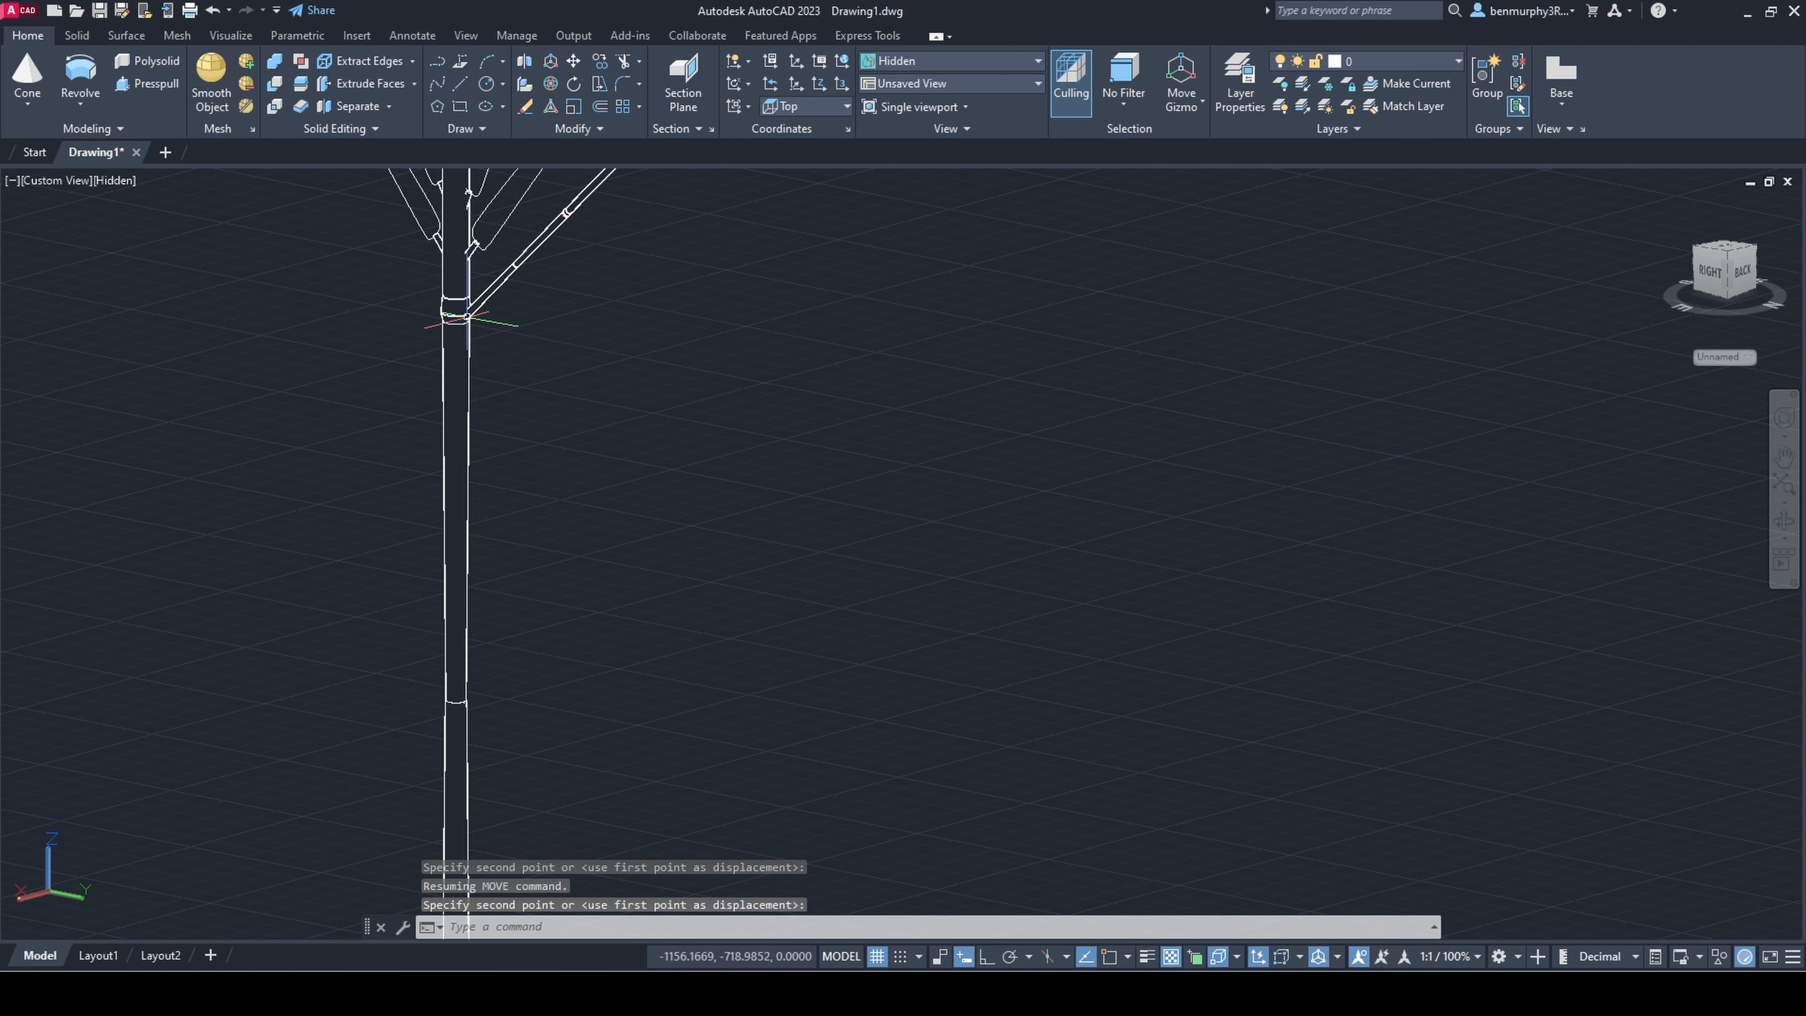
key(Escape)
Step: Rotate the leafy sprig in 3D about two axes so that its leaves point outward from the tall stem
shift+middle_drag(512, 427, 680, 635)
scroll(679, 635, down, 4)
click(555, 84)
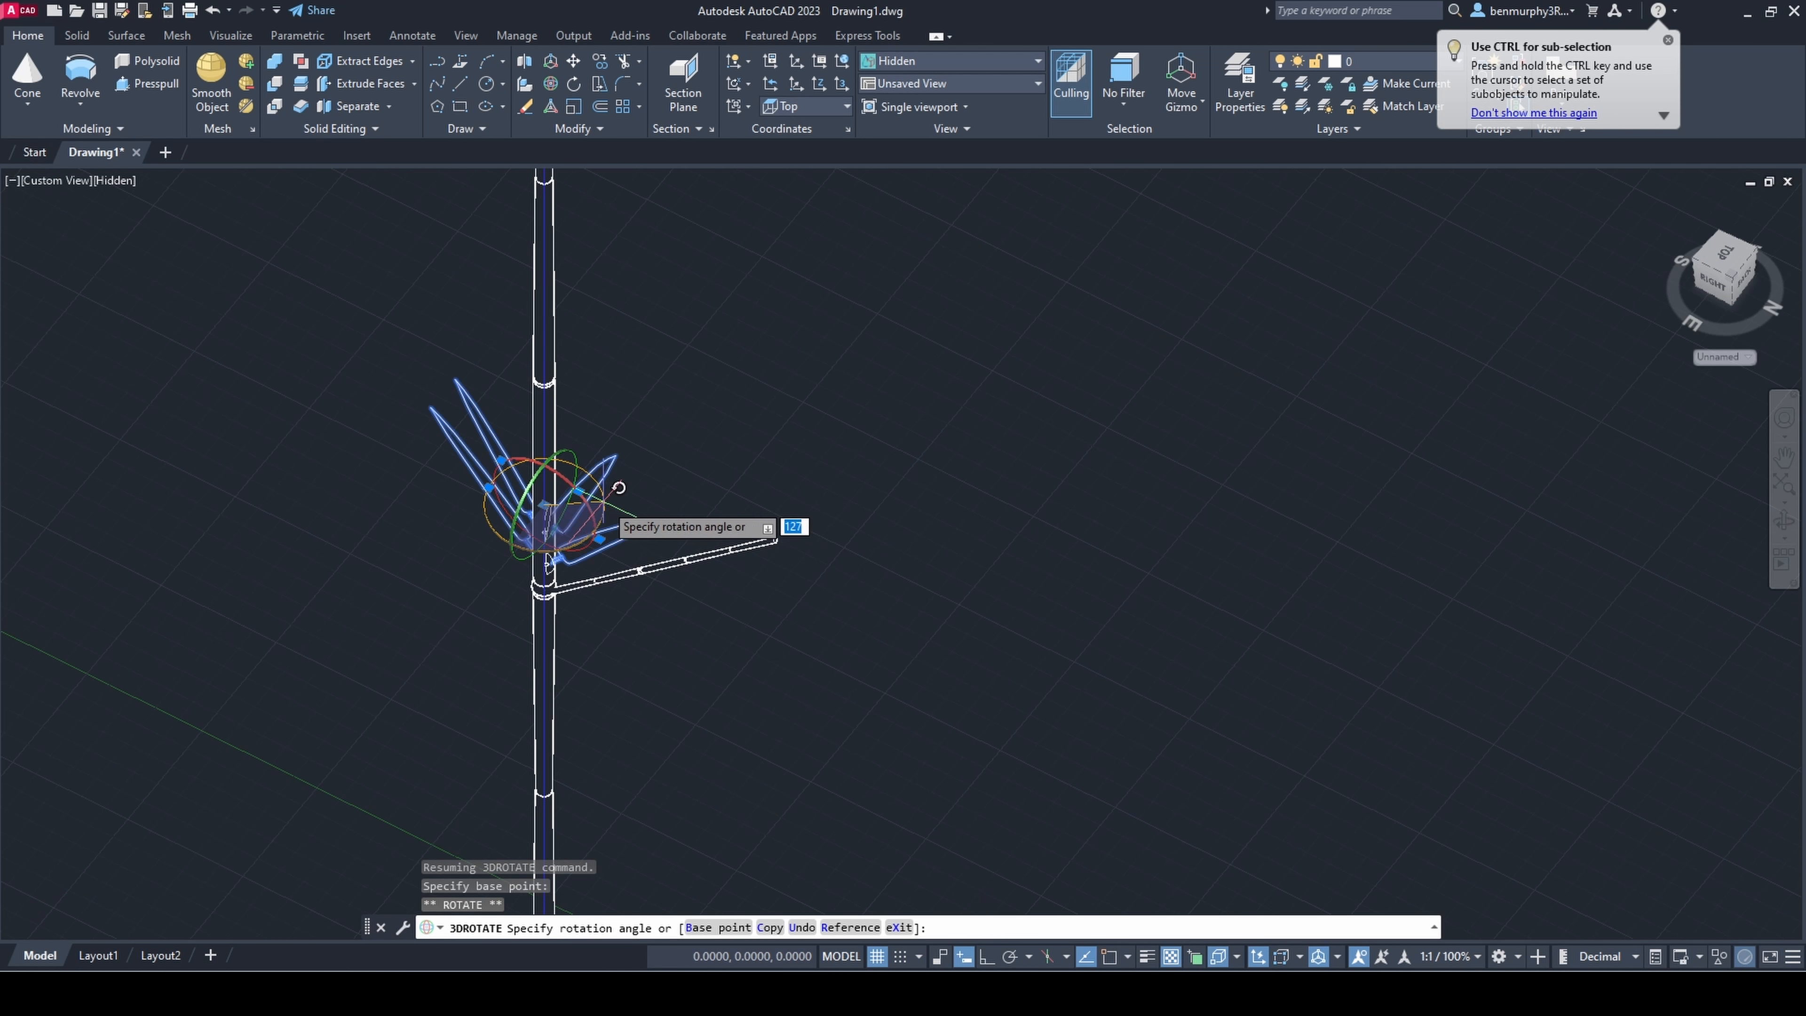
key(Escape)
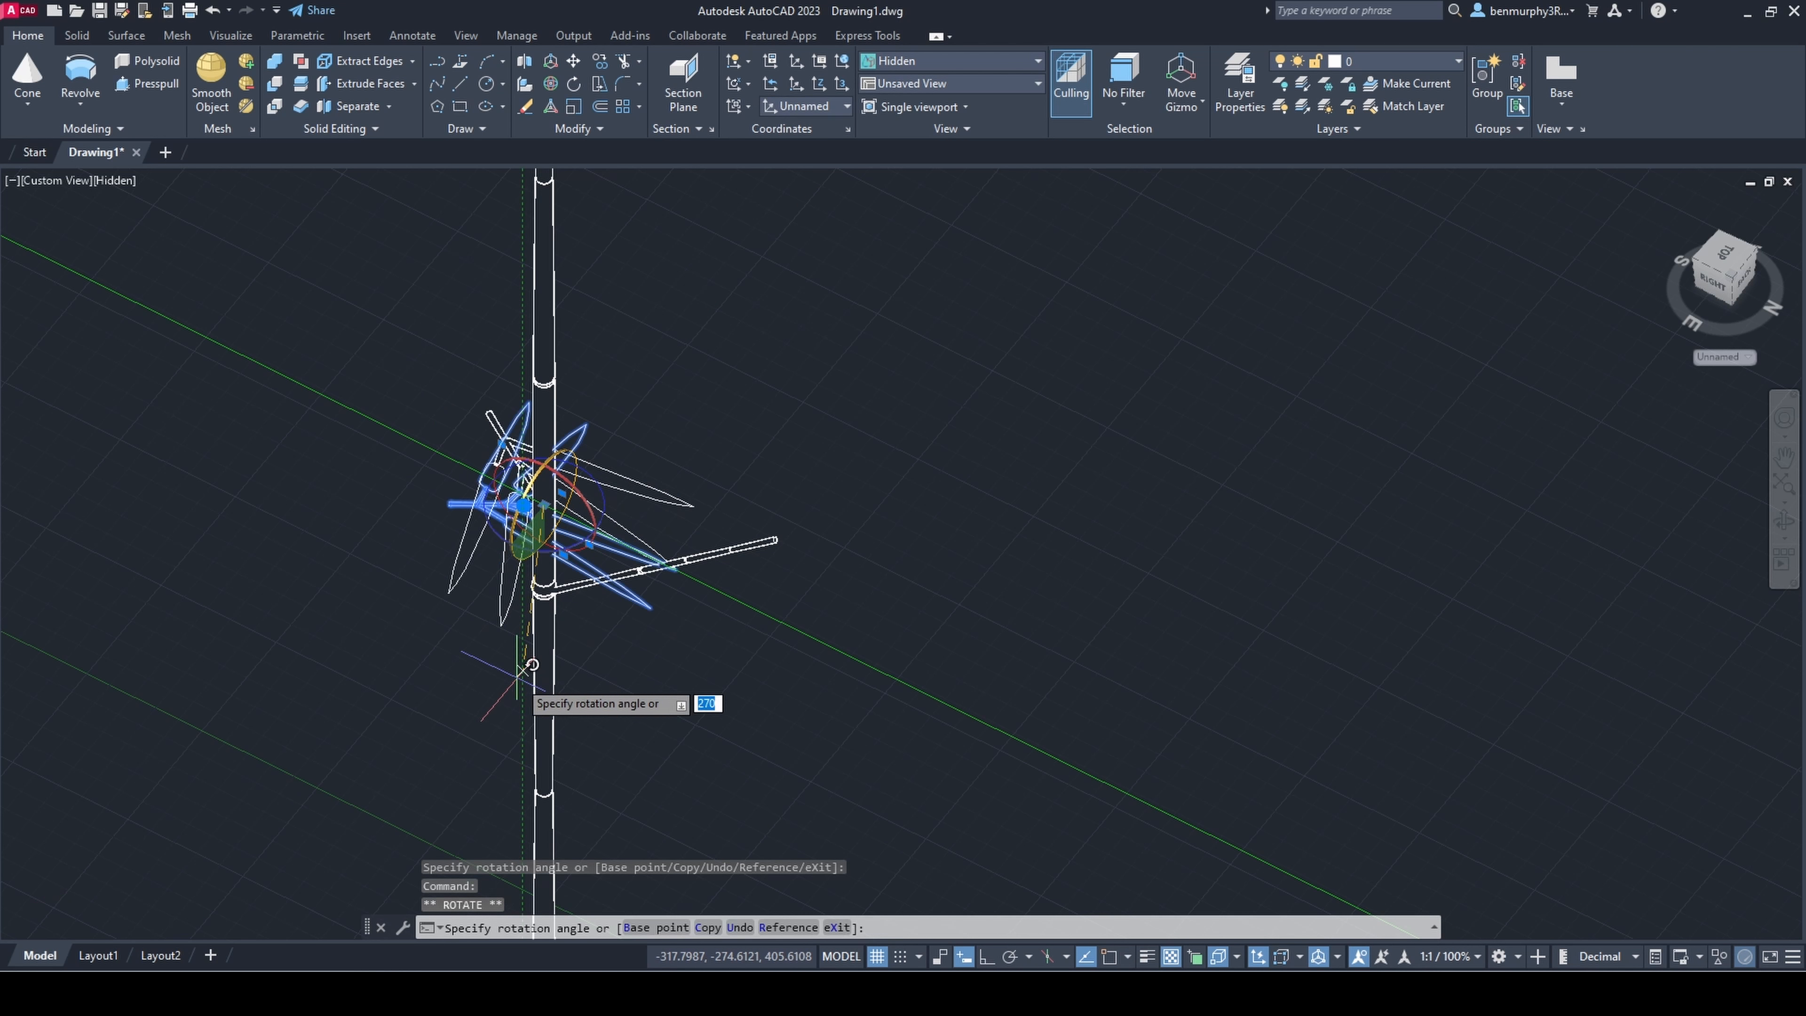
click(722, 581)
key(Escape)
shift+middle_drag(721, 580, 745, 574)
Step: Try to move the rotated sprig toward the leaning branch and undo the last move
click(786, 570)
click(755, 522)
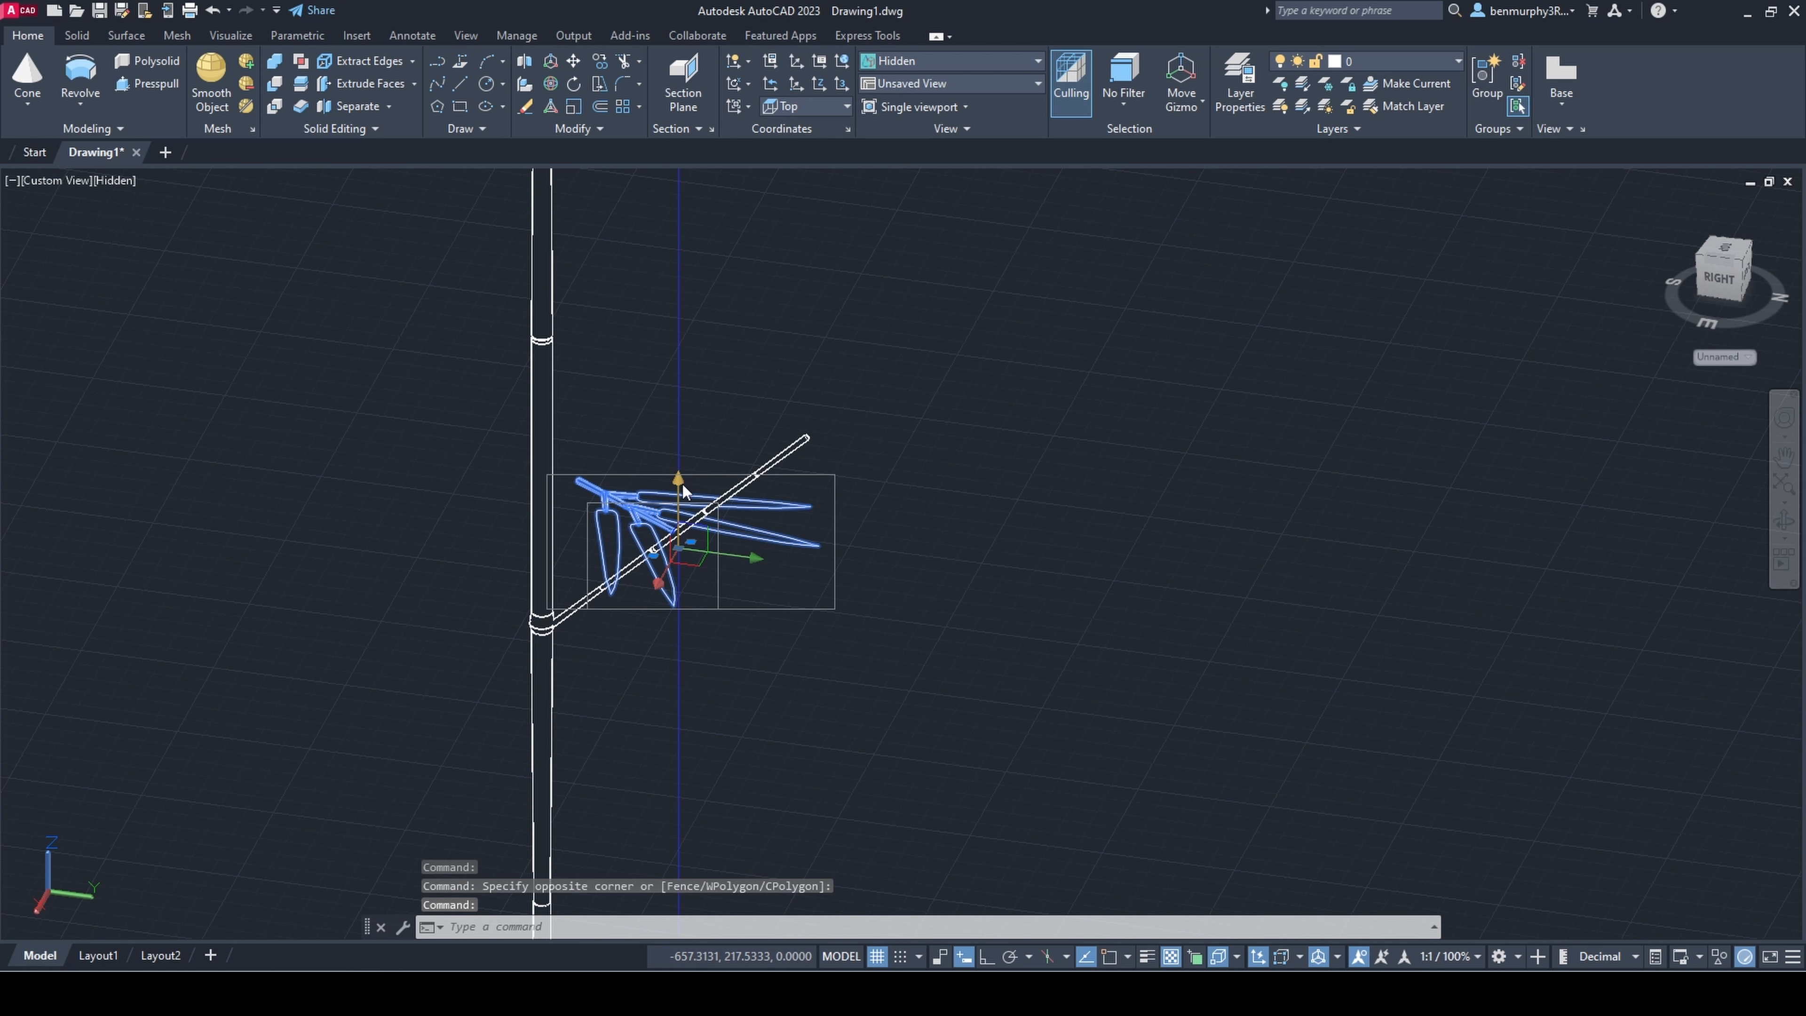
scroll(739, 745, up, 3)
shift+middle_drag(739, 745, 661, 719)
click(846, 644)
shift+middle_drag(924, 569, 732, 623)
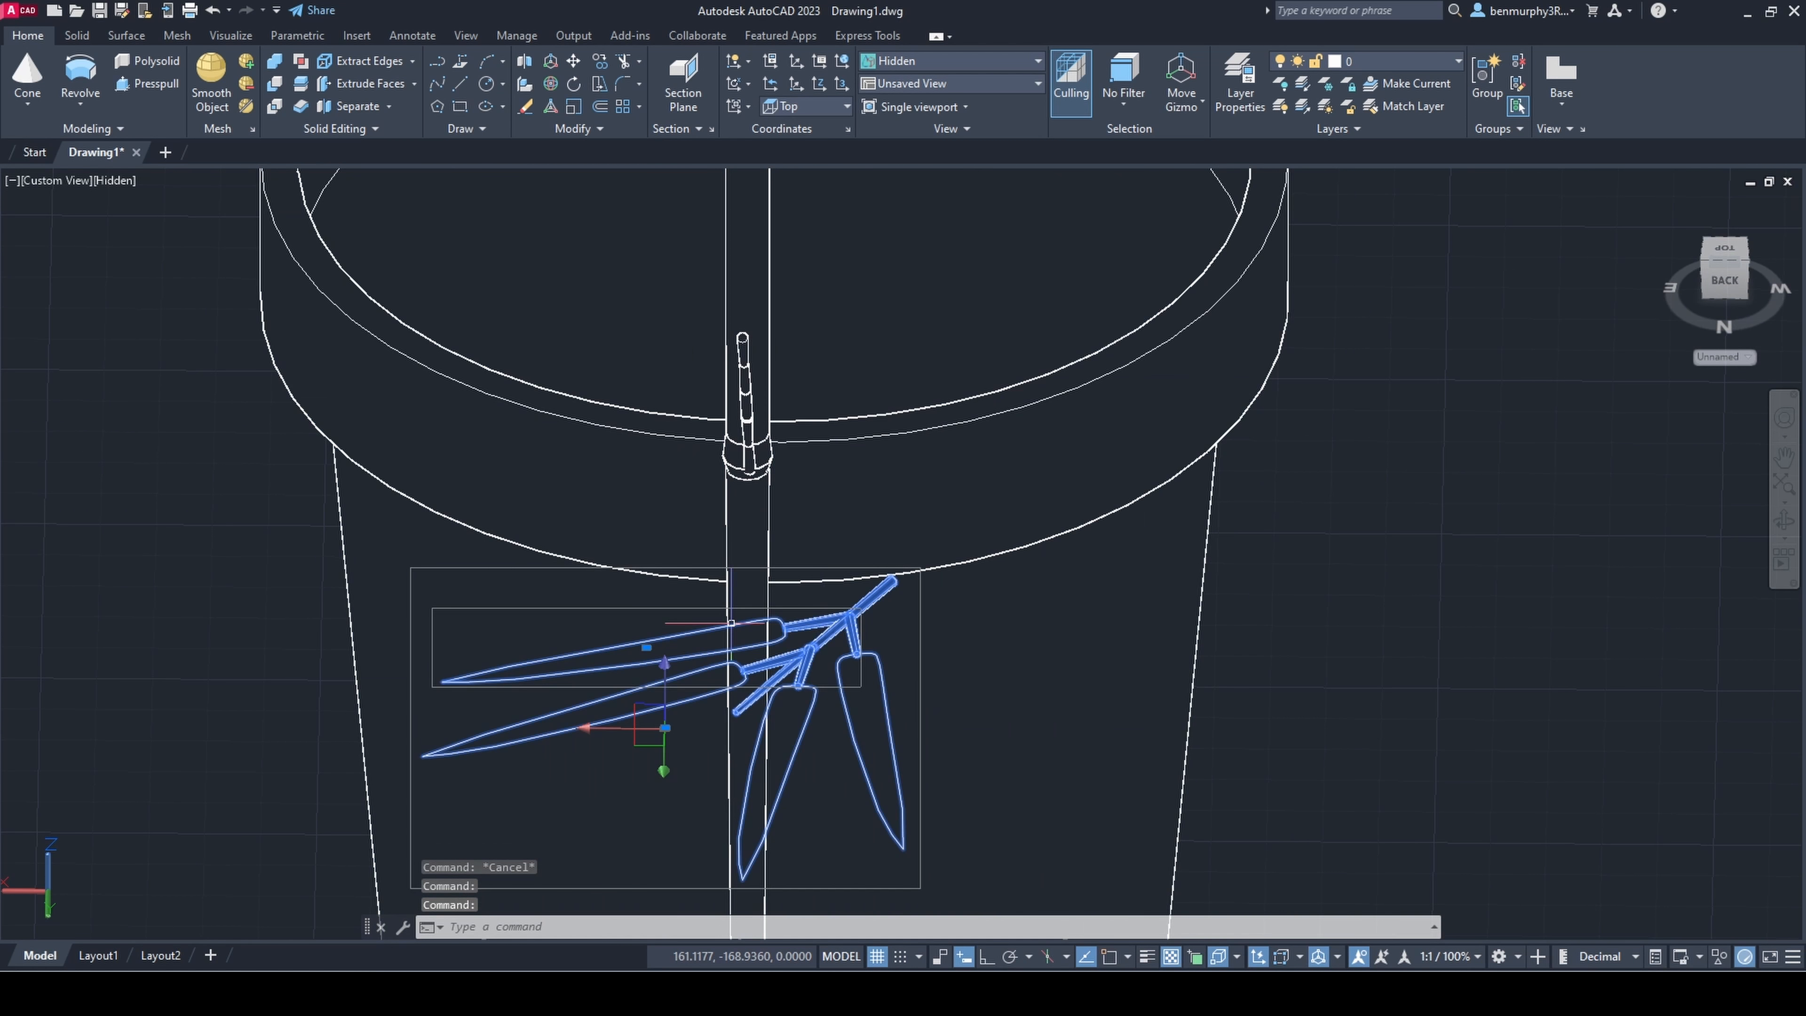
key(ctrl+z)
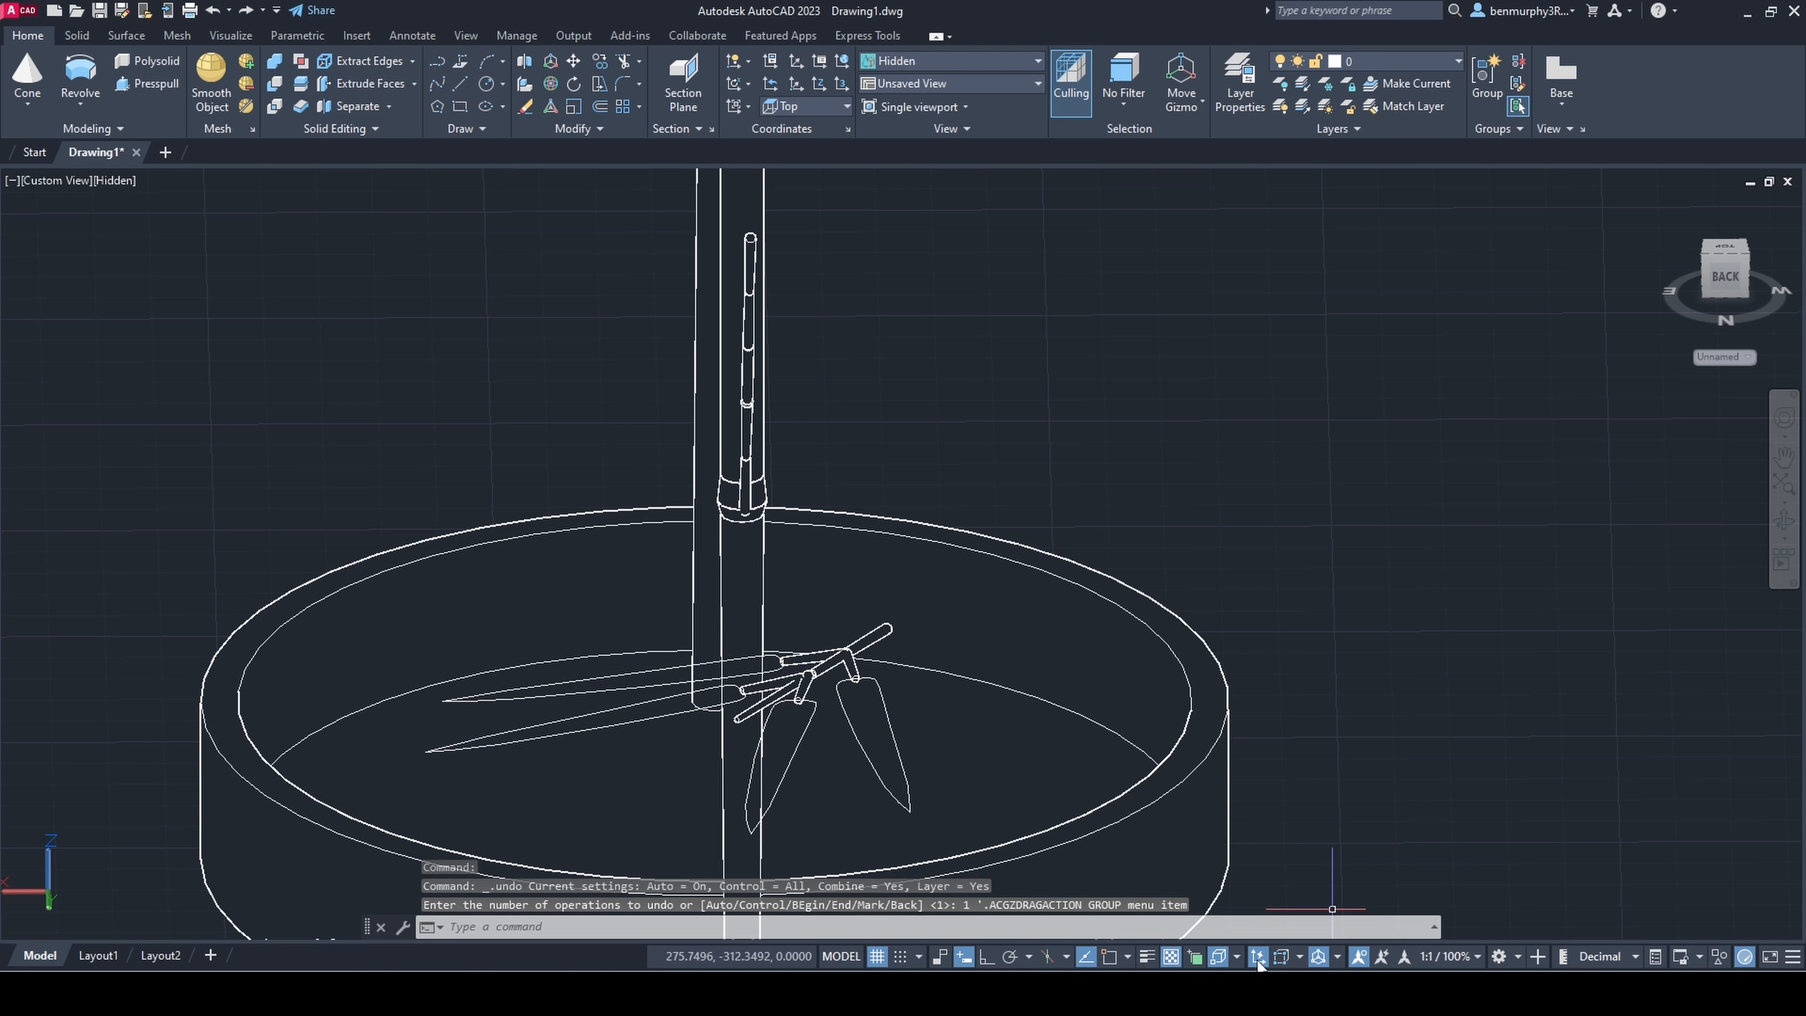
Step: Turn off 3D object snap and move the sprig up and sideways to the foot of the leaning branch
click(1220, 956)
click(834, 661)
click(667, 661)
click(667, 609)
click(593, 610)
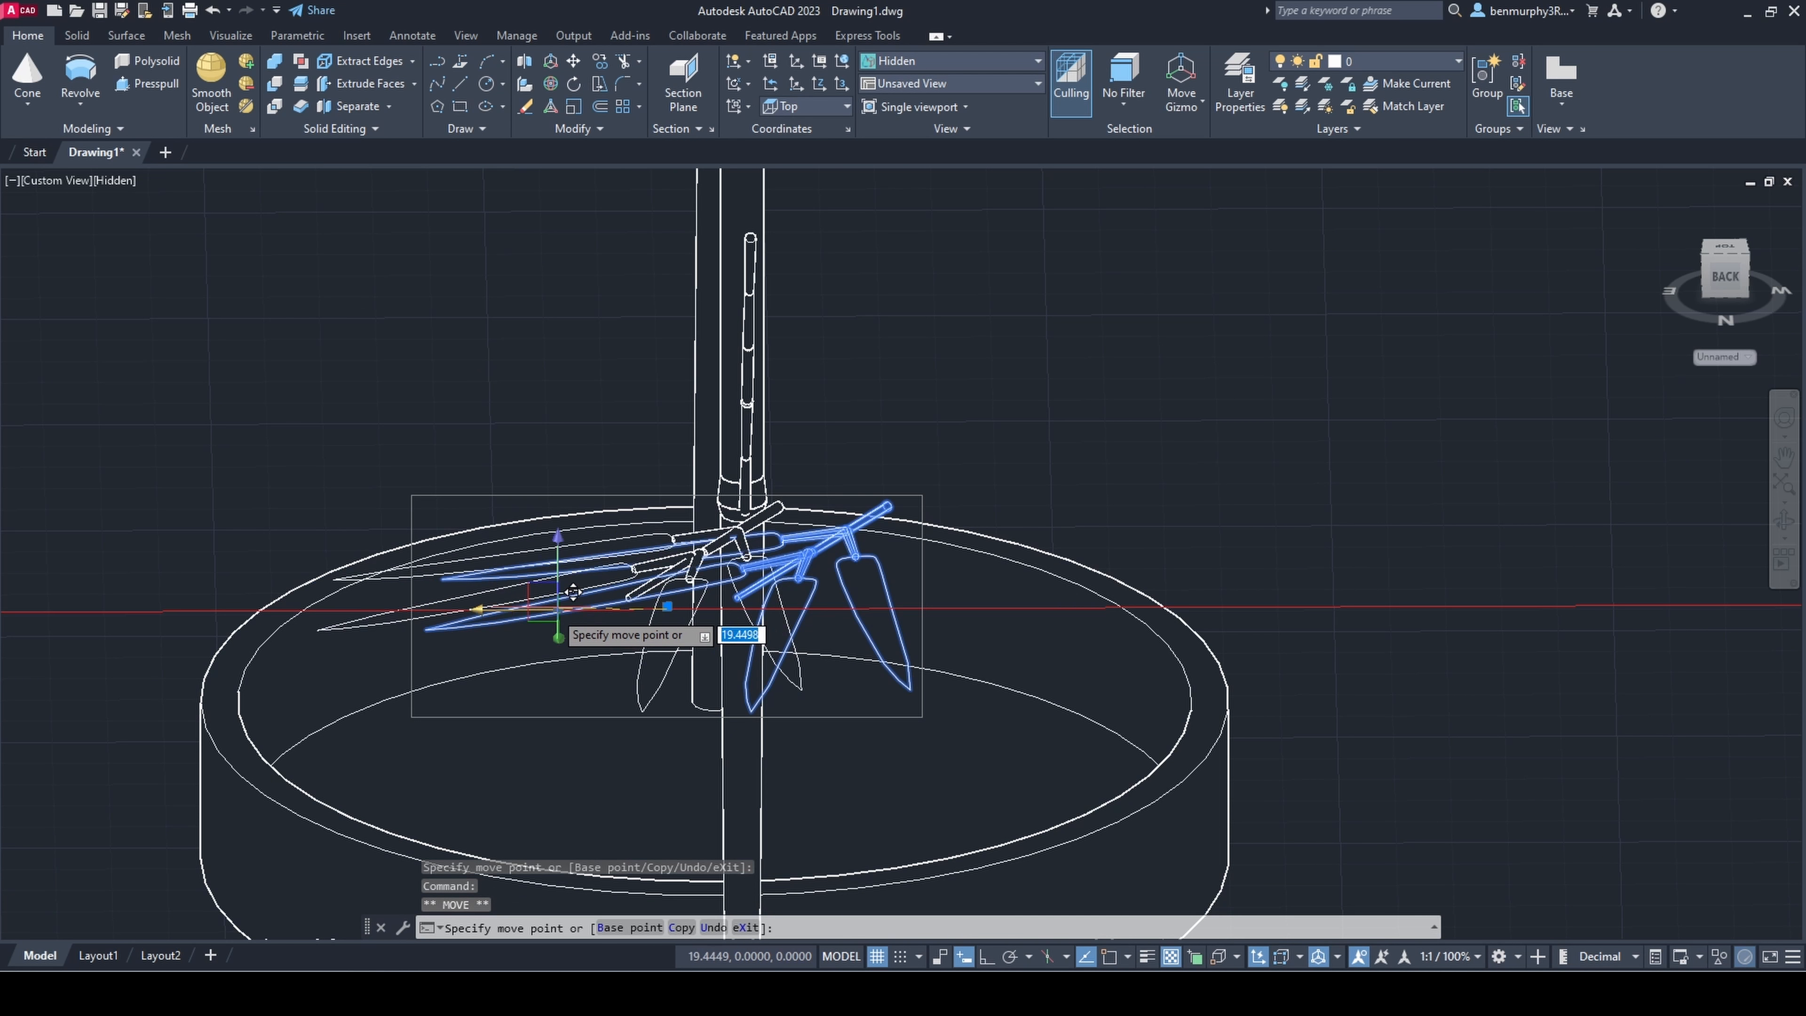
click(540, 593)
key(Escape)
Step: Move the sprig horizontally away from the tall stem so that its base reaches the leaning branch
shift+middle_drag(604, 655, 960, 772)
scroll(810, 680, up, 3)
shift+middle_drag(789, 697, 700, 736)
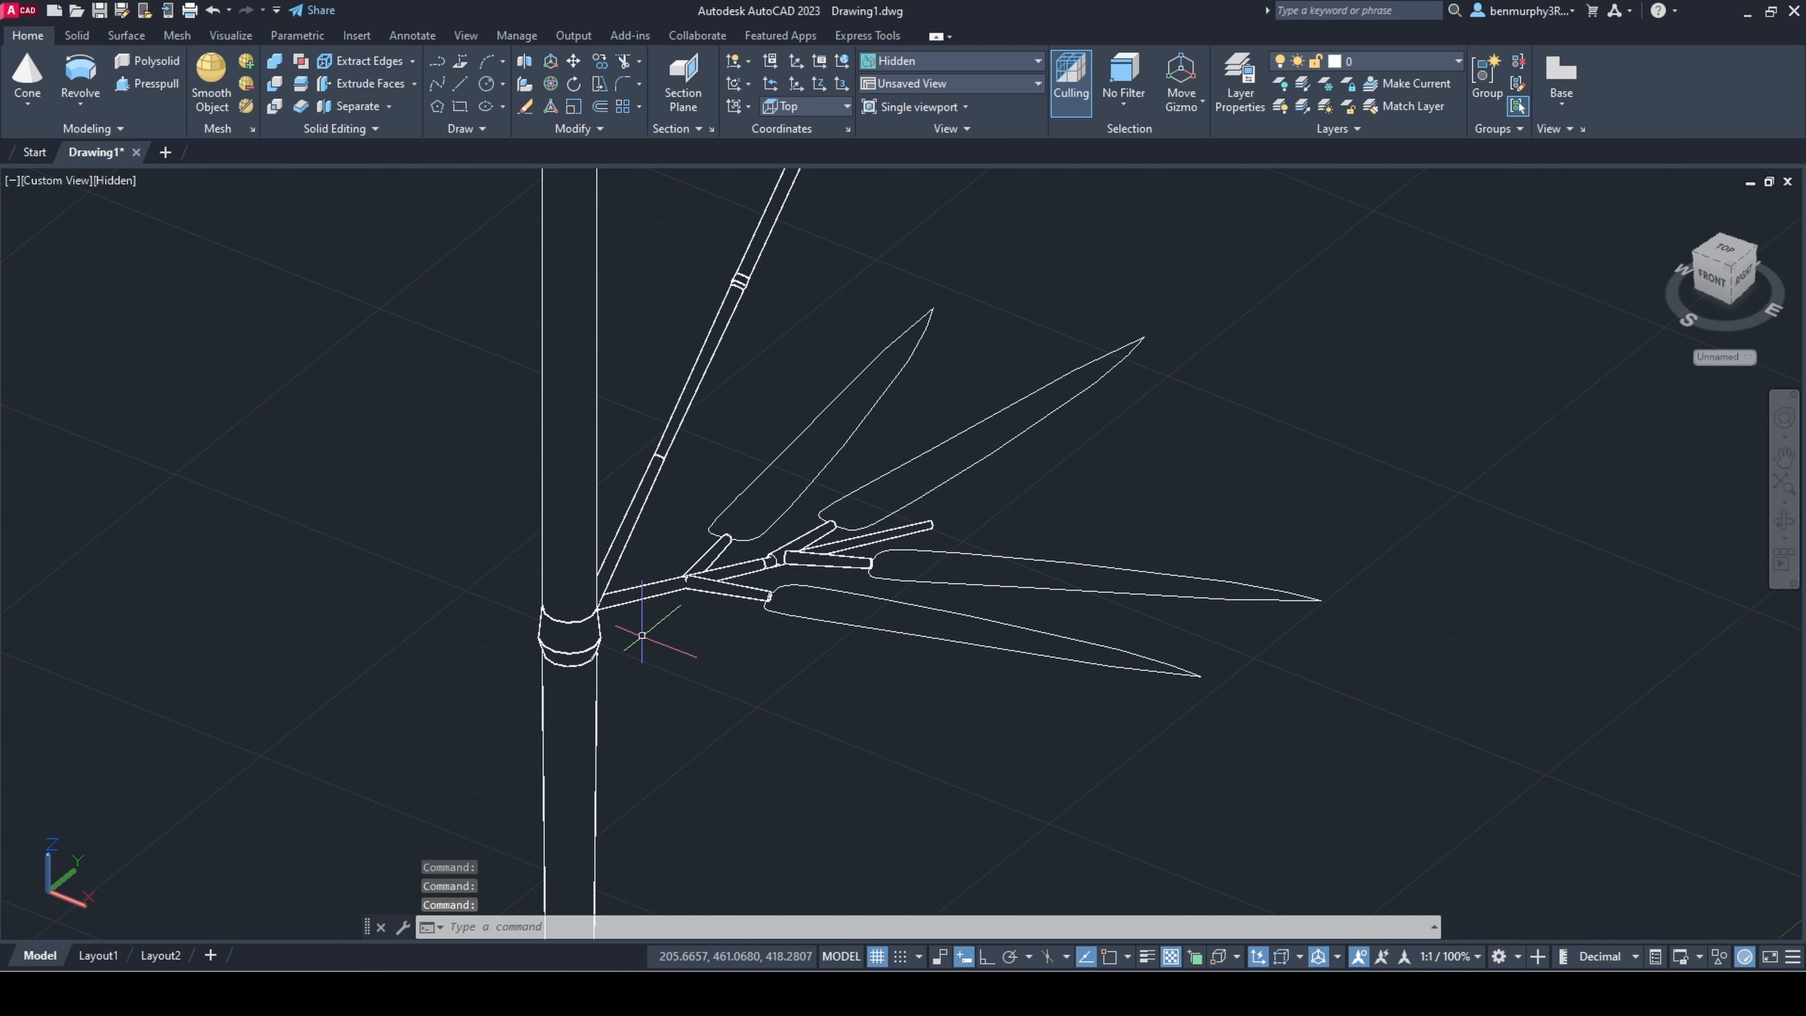
scroll(637, 604, up, 3)
shift+middle_drag(633, 604, 462, 601)
scroll(817, 618, down, 4)
click(926, 634)
click(1021, 584)
click(1022, 538)
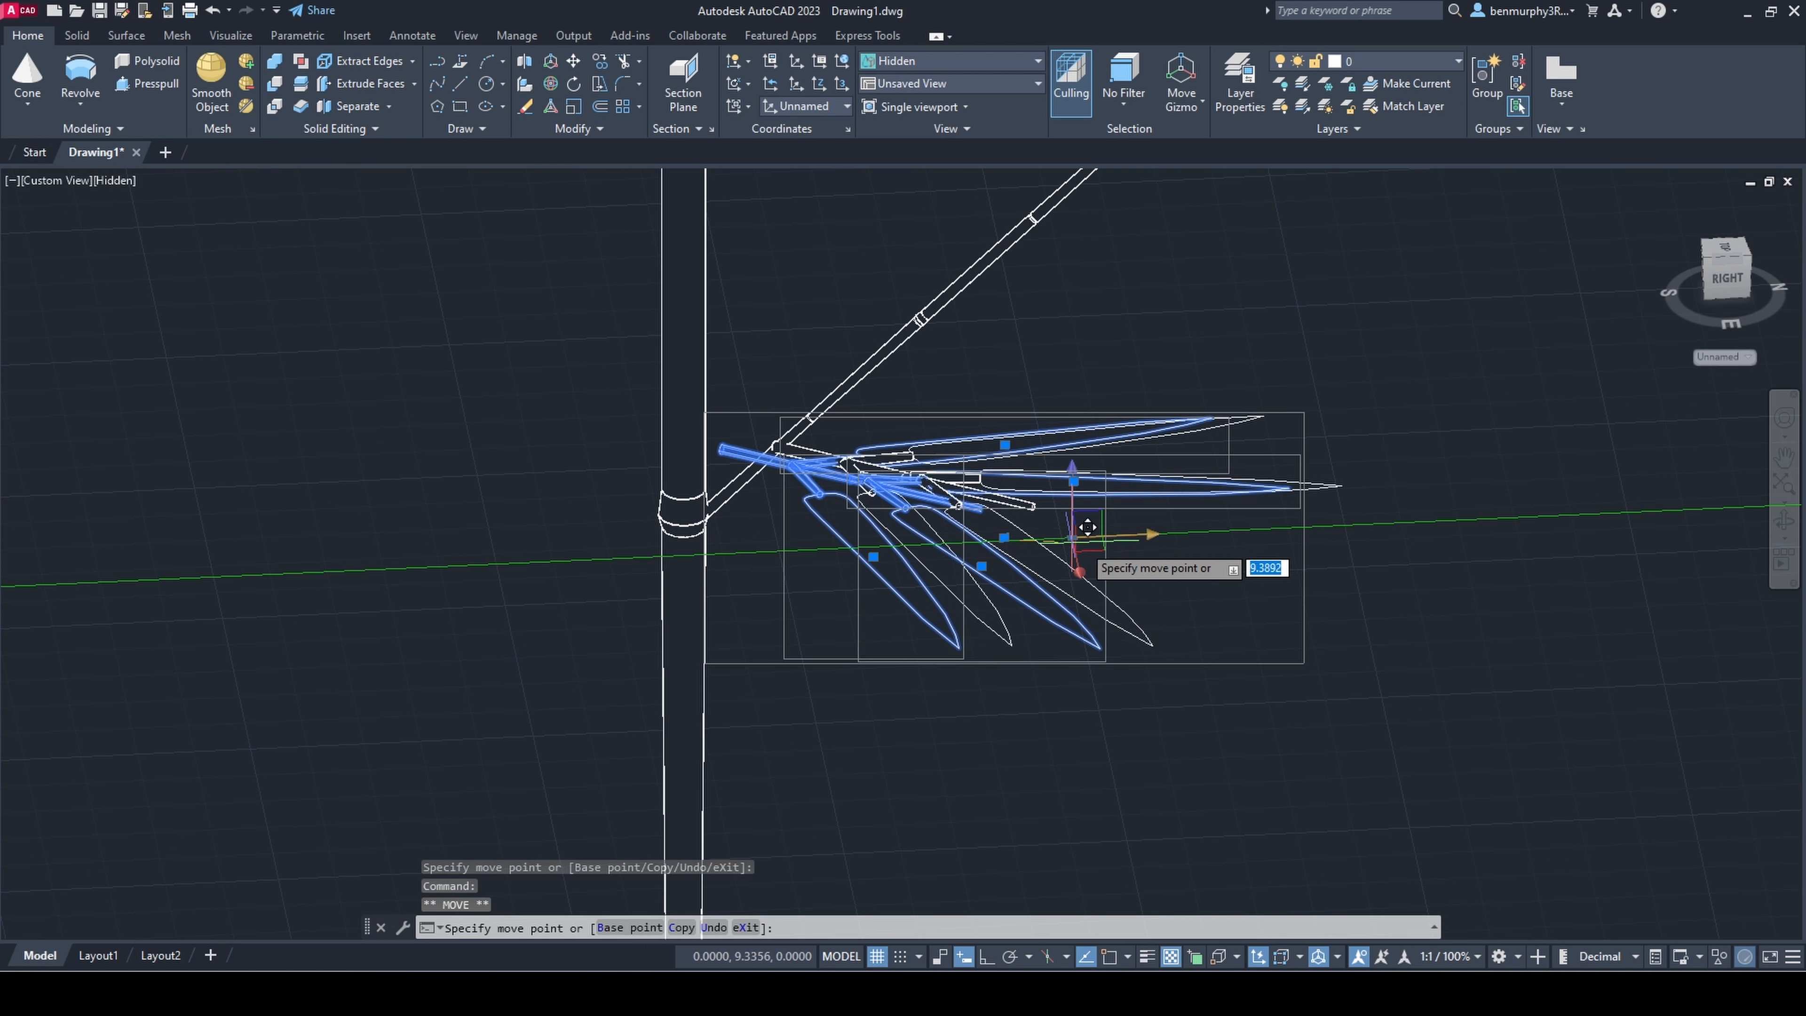
click(1075, 541)
key(Escape)
Step: Lower the sprig slightly so that its base touches the leaning branch near the stem joint
shift+middle_drag(1077, 555, 949, 580)
scroll(1010, 576, up, 3)
click(1041, 604)
click(1402, 788)
click(1323, 781)
click(1322, 747)
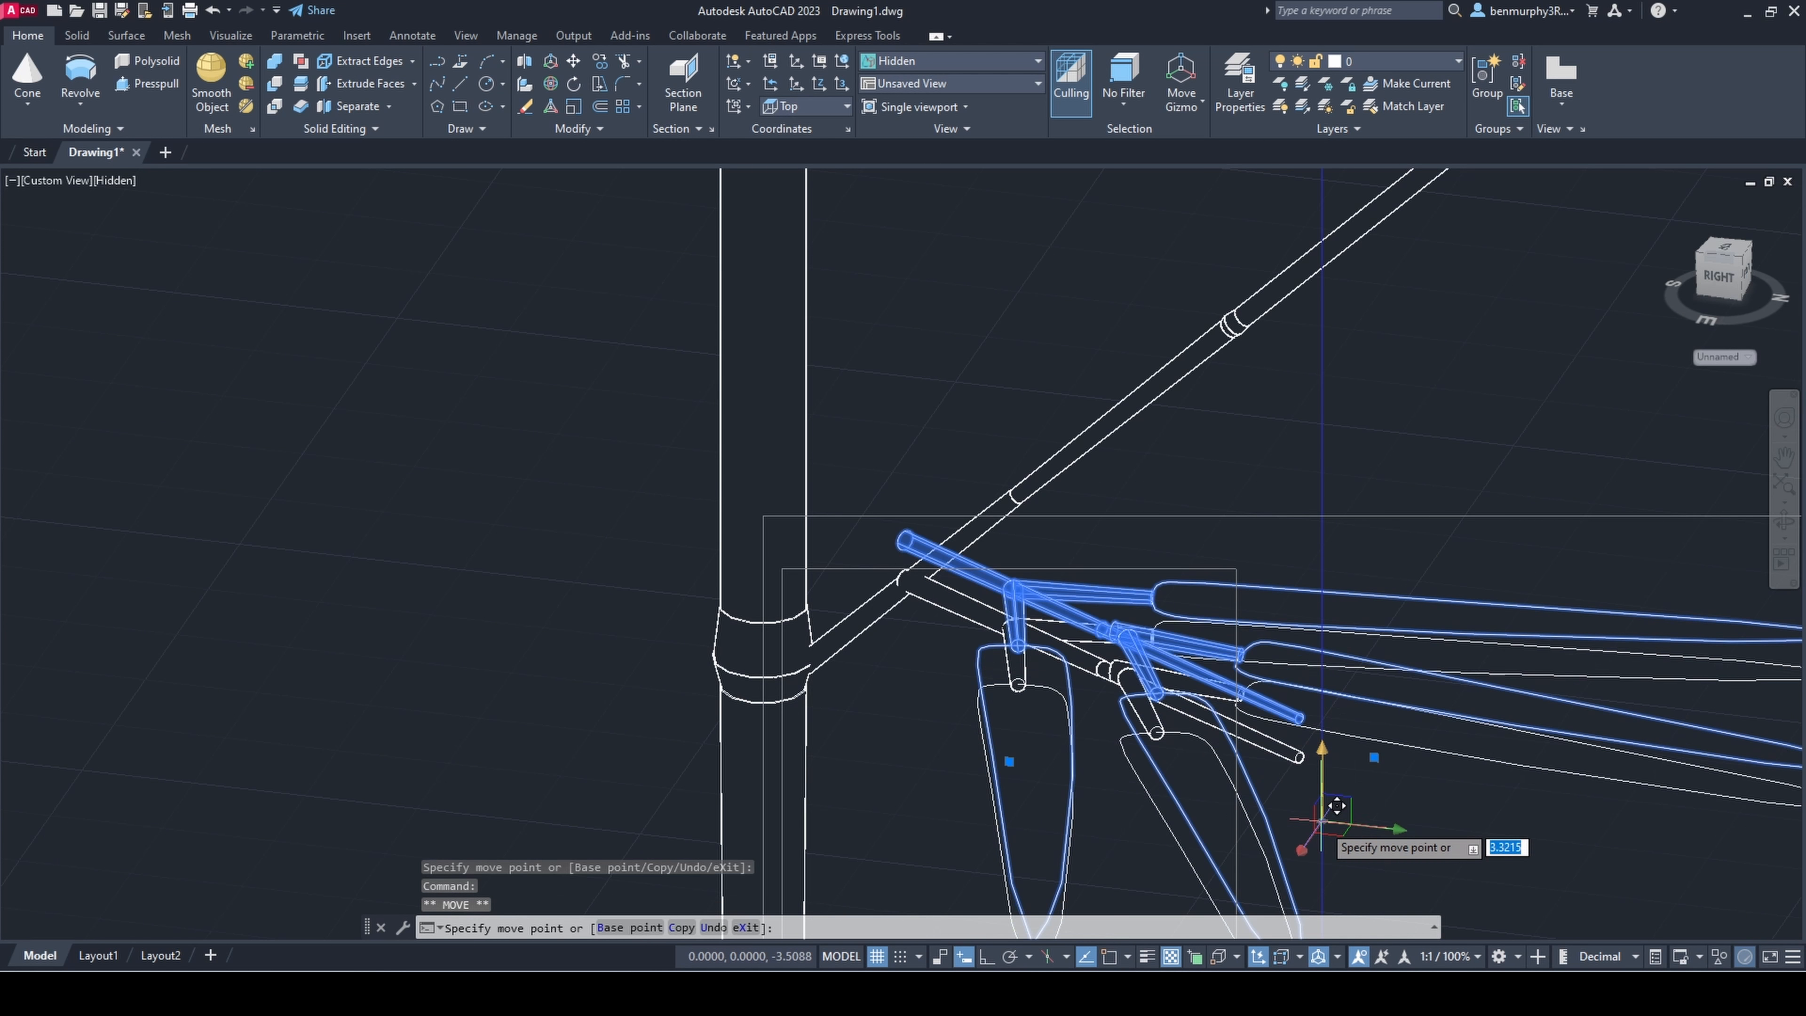
click(1337, 805)
key(Escape)
Step: Copy the attached leafy sprig to a spot on the other side of the branch
shift+middle_drag(1336, 806, 878, 811)
scroll(878, 807, down, 3)
click(935, 777)
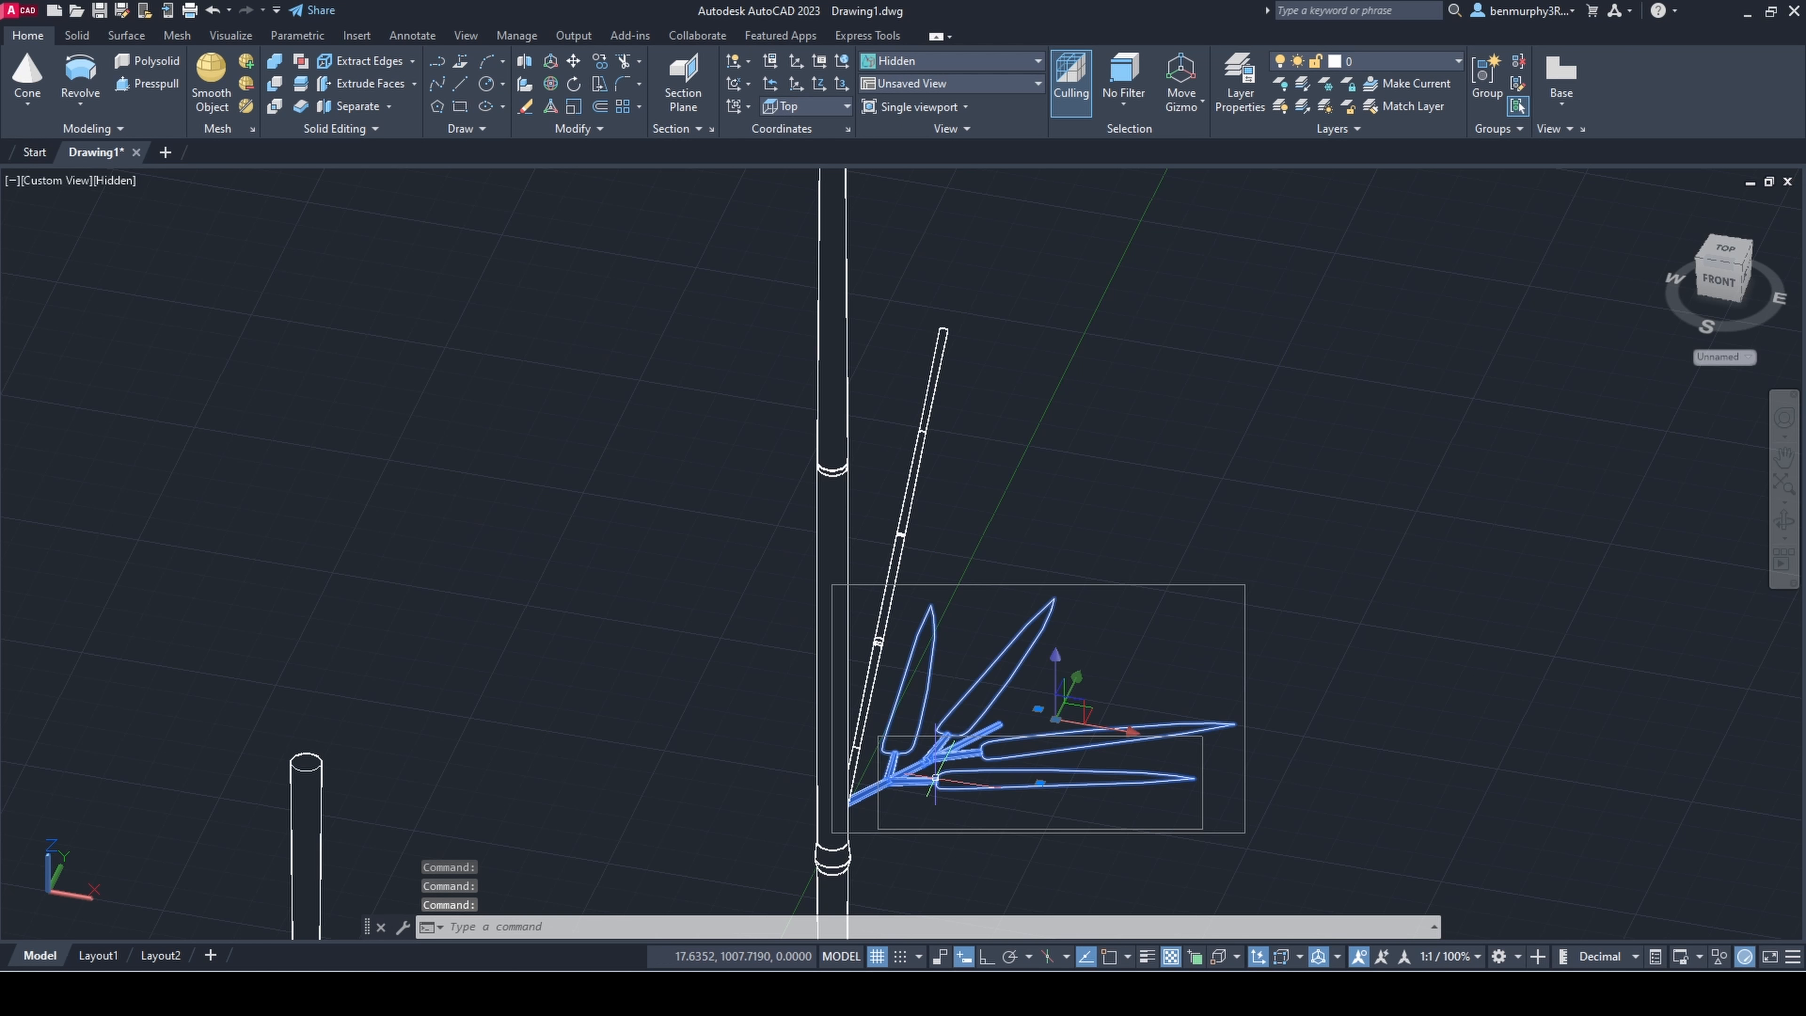
text(co)
key(Return)
click(978, 751)
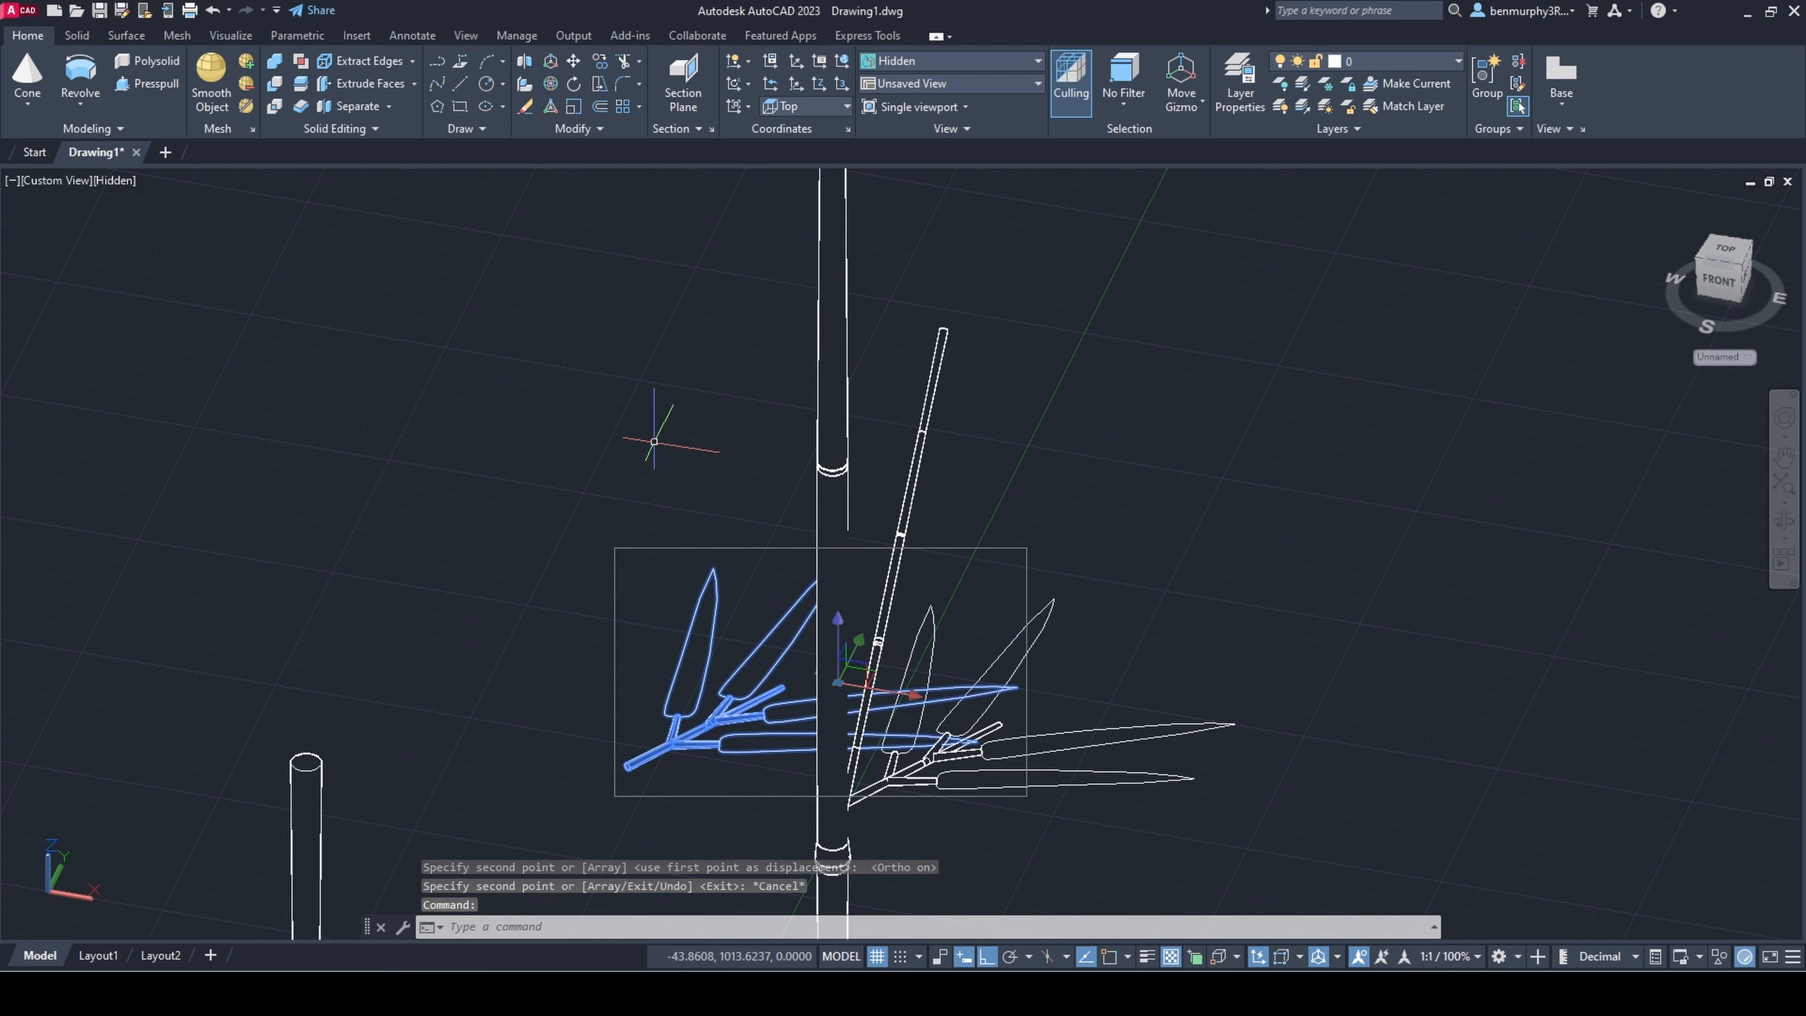
Step: Rotate the copied sprig in 3D so that its leaves fan out opposite the original sprig
click(550, 83)
click(1296, 484)
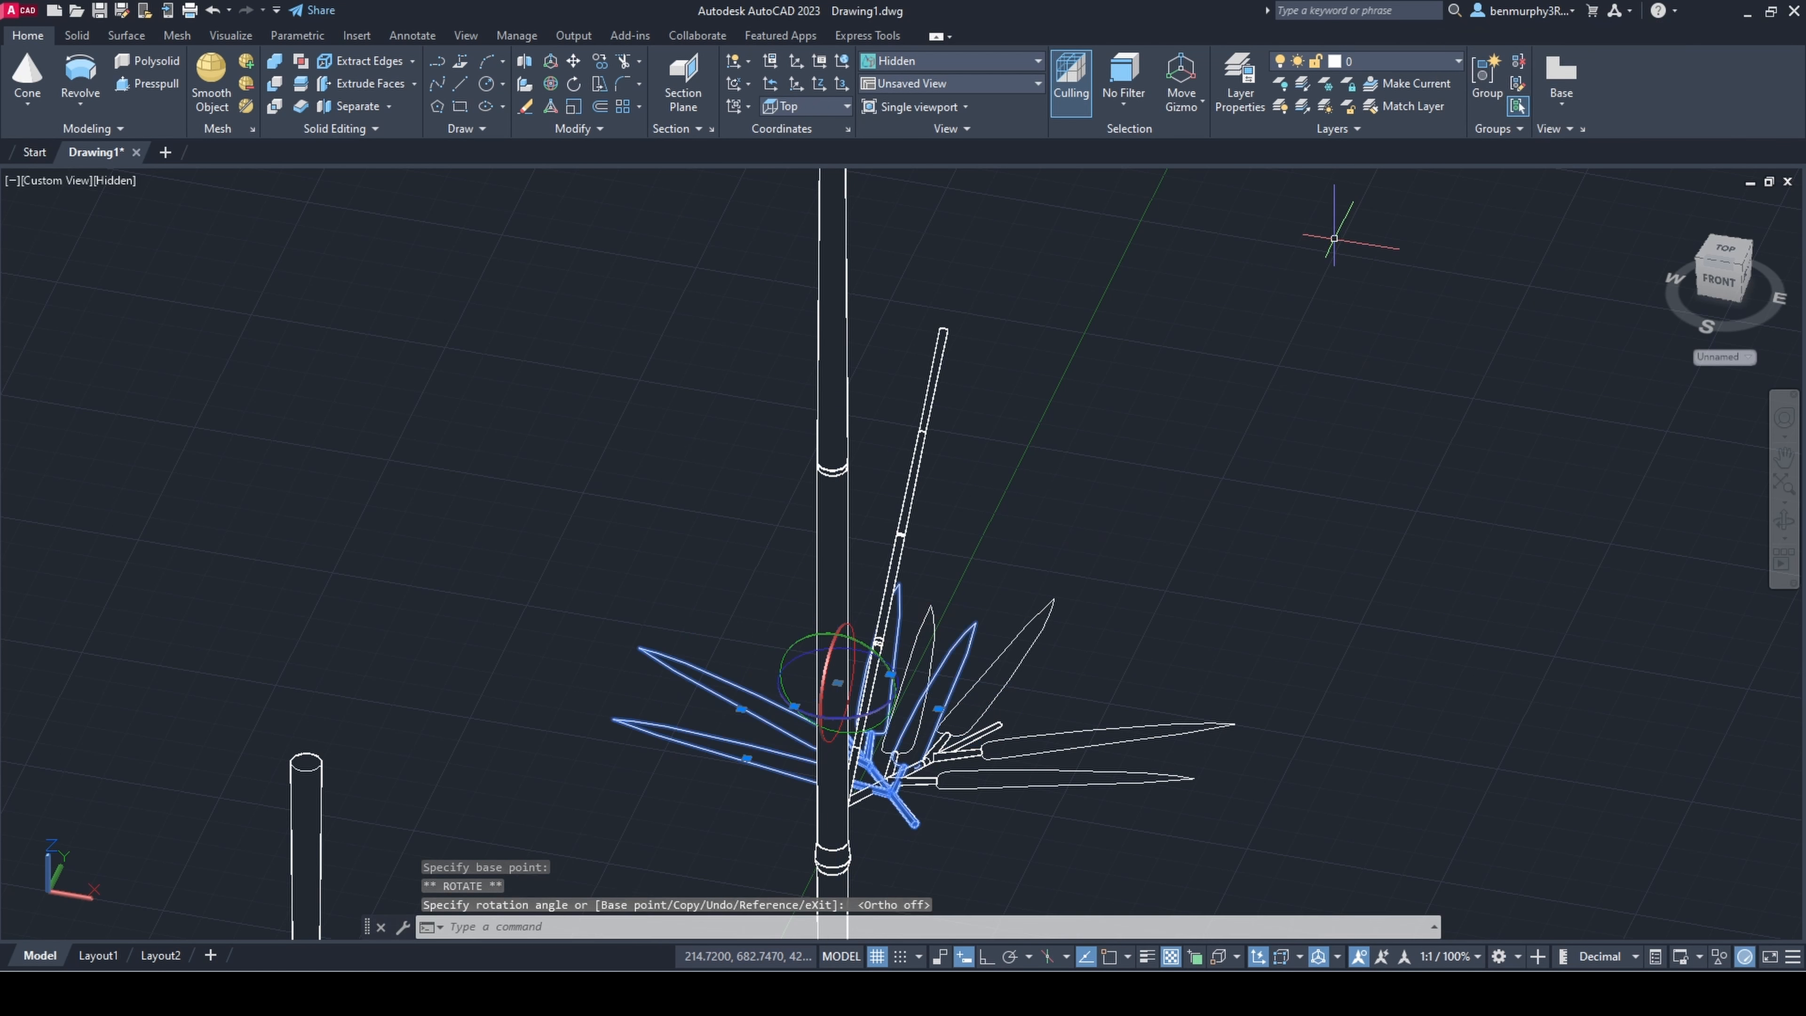
click(750, 652)
key(Escape)
Step: Move the rotated sprig copy until its base meets the leaning branch beside the first sprig
shift+middle_drag(750, 652, 1007, 766)
scroll(995, 712, up, 4)
click(968, 665)
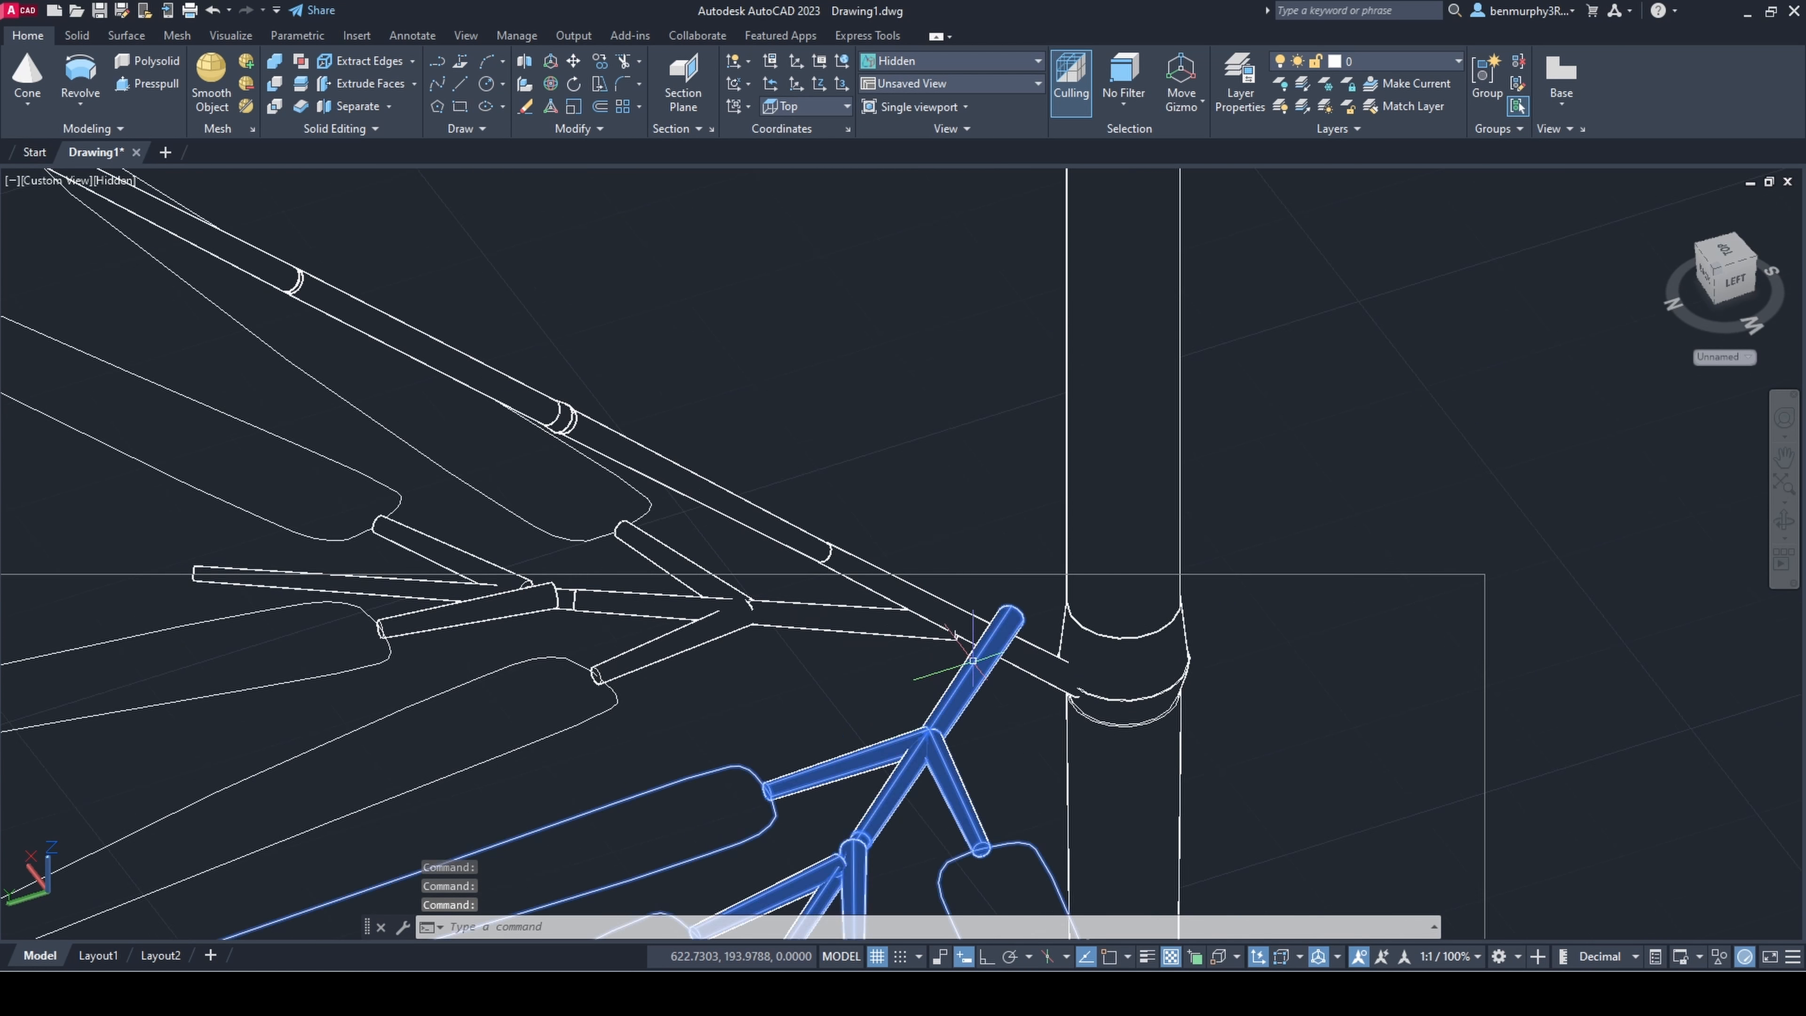
scroll(818, 626, down, 5)
key(Escape)
shift+middle_drag(722, 833, 924, 668)
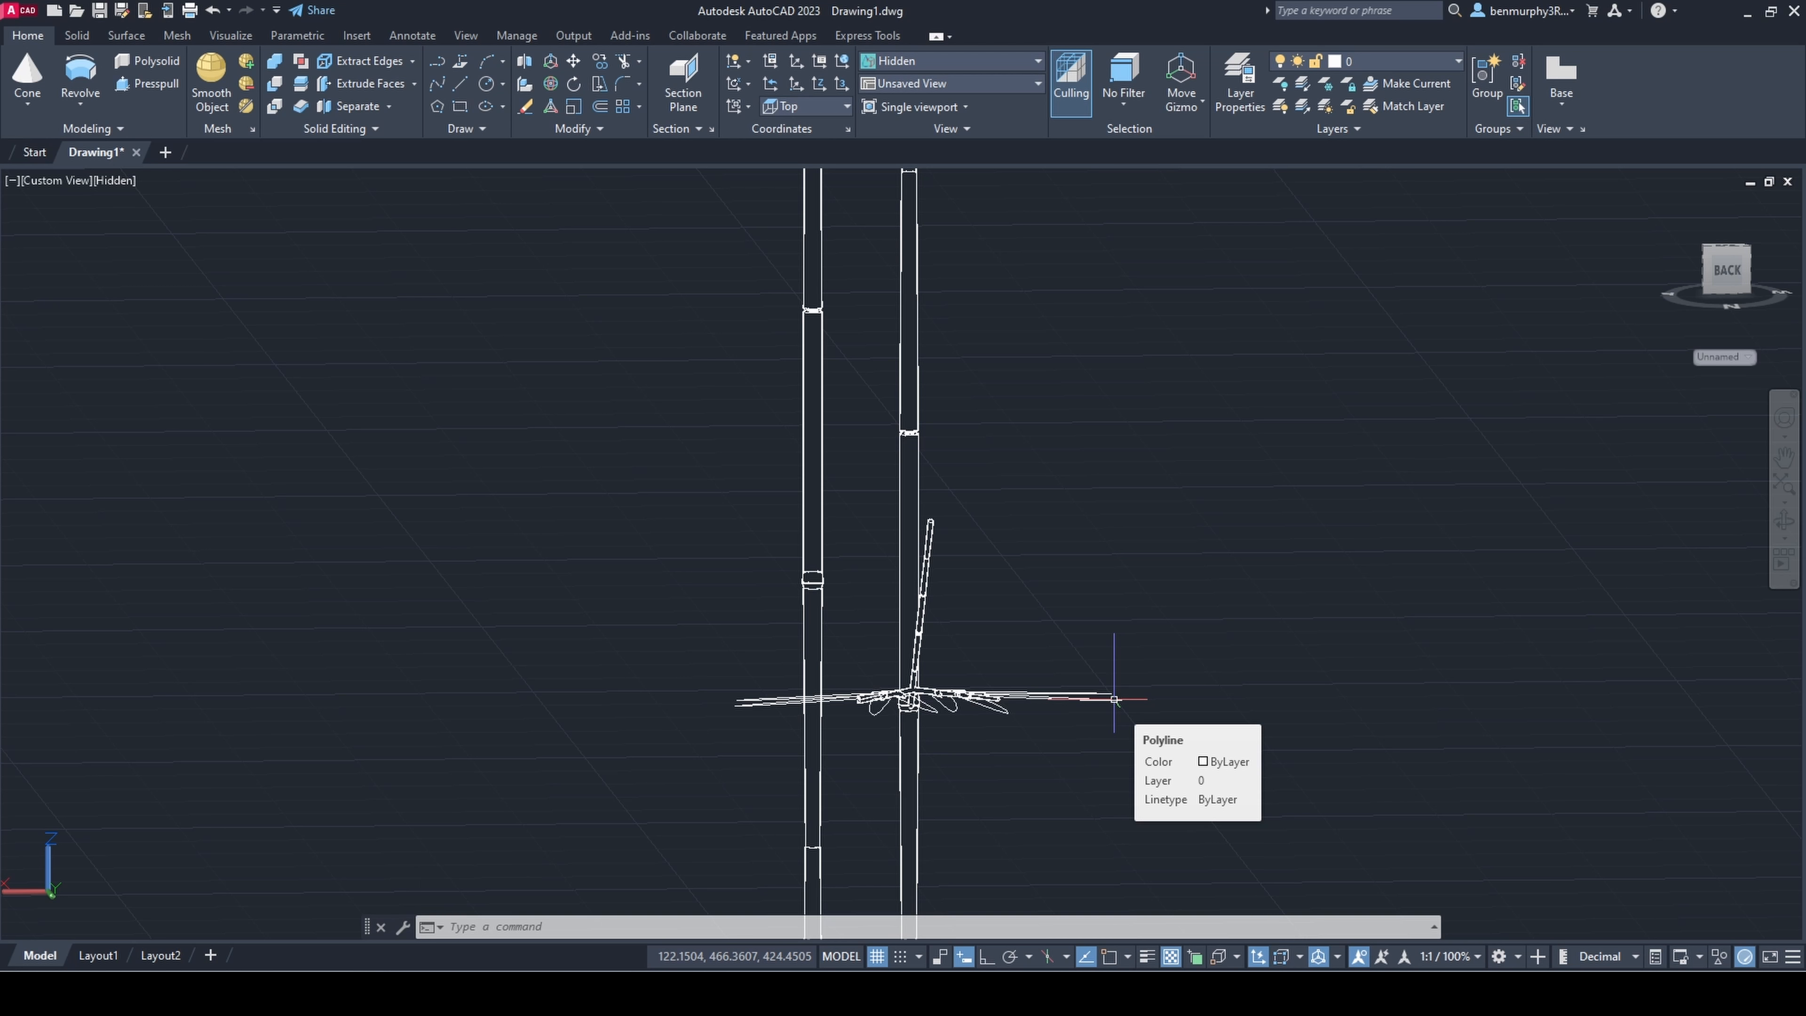
Step: Copy the pair of leafy sprigs at the foot of the leaning branch to a free spot nearby
shift+middle_drag(1112, 700, 1008, 677)
click(1008, 678)
click(864, 649)
shift+middle_drag(882, 776, 718, 836)
scroll(1020, 640, up, 4)
text(copy)
key(Return)
click(739, 682)
scroll(839, 612, down, 3)
click(768, 478)
key(Escape)
Step: Rotate the copied sprig pair in 3D by 180 degrees about the vertical axis
click(839, 491)
click(885, 585)
click(552, 84)
click(710, 605)
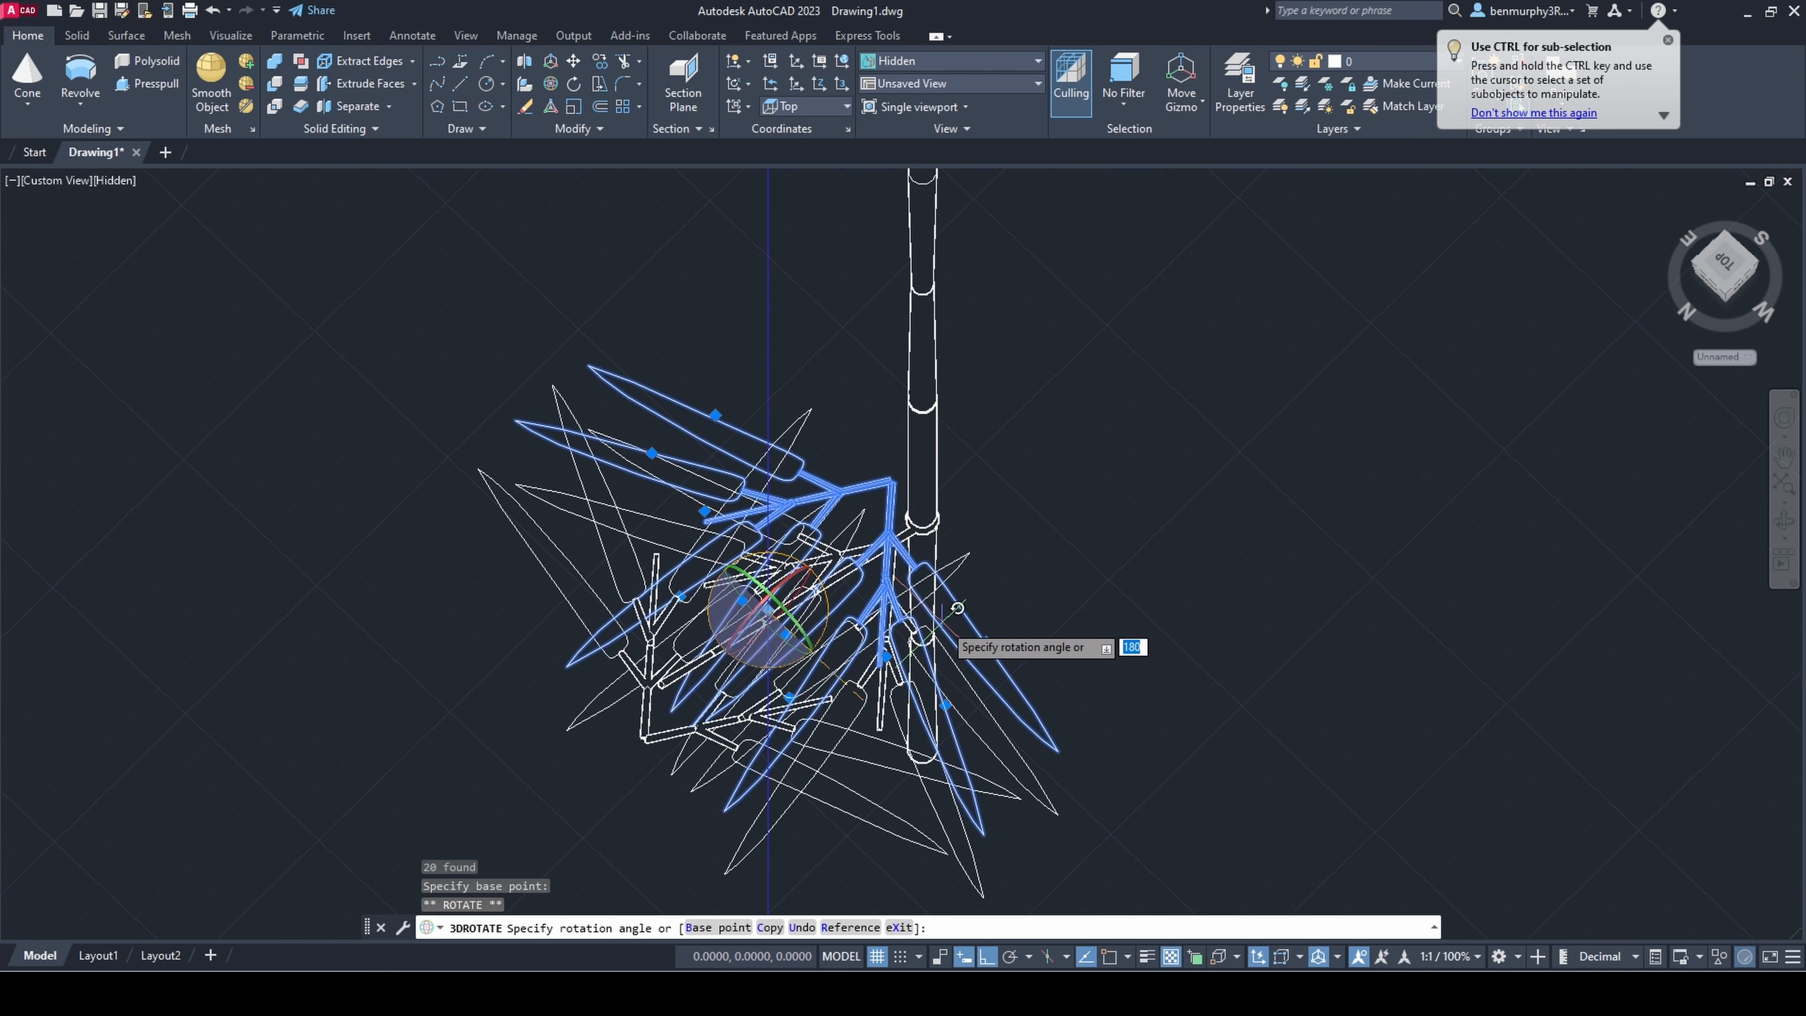
click(943, 627)
key(Escape)
Step: Group all parts of the rotated sprig pair into one object
shift+middle_drag(939, 640, 832, 590)
click(633, 612)
click(650, 628)
text(group)
key(Return)
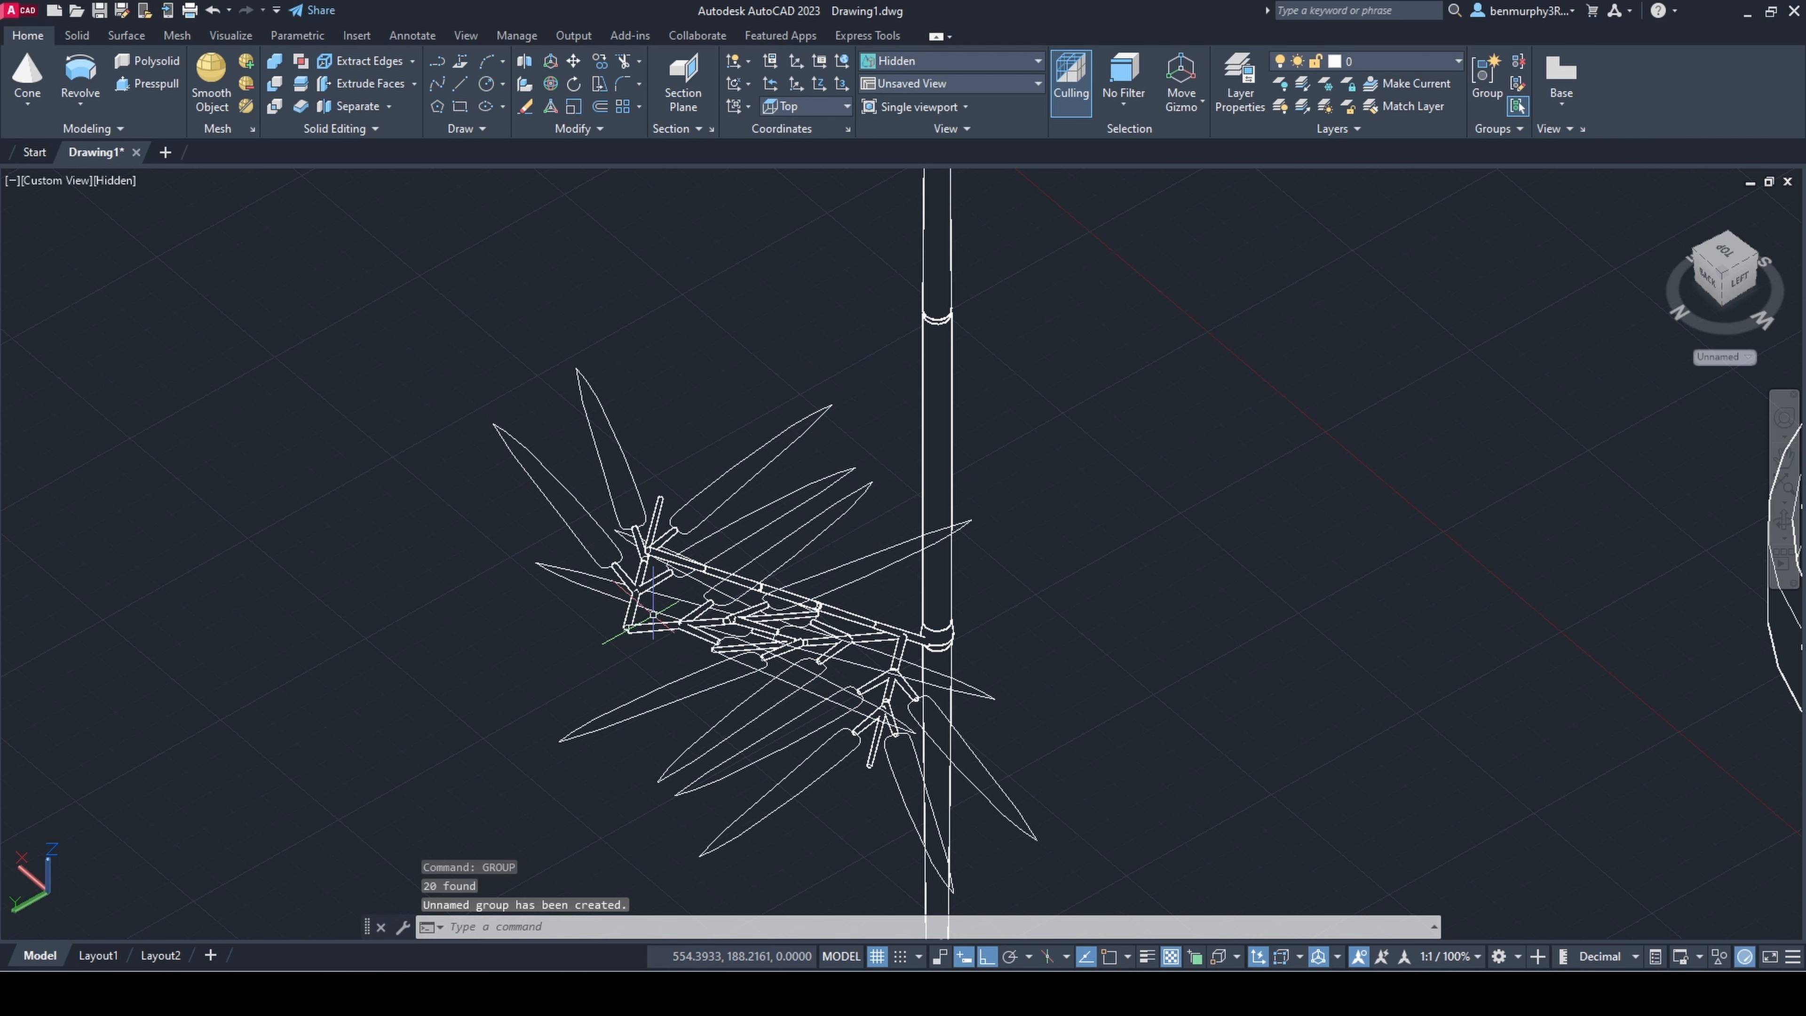
Step: Move the grouped sprig pair horizontally toward the tall stem, close to the leaning branch
click(649, 627)
click(707, 578)
click(877, 484)
key(Escape)
shift+middle_drag(1172, 593, 1004, 591)
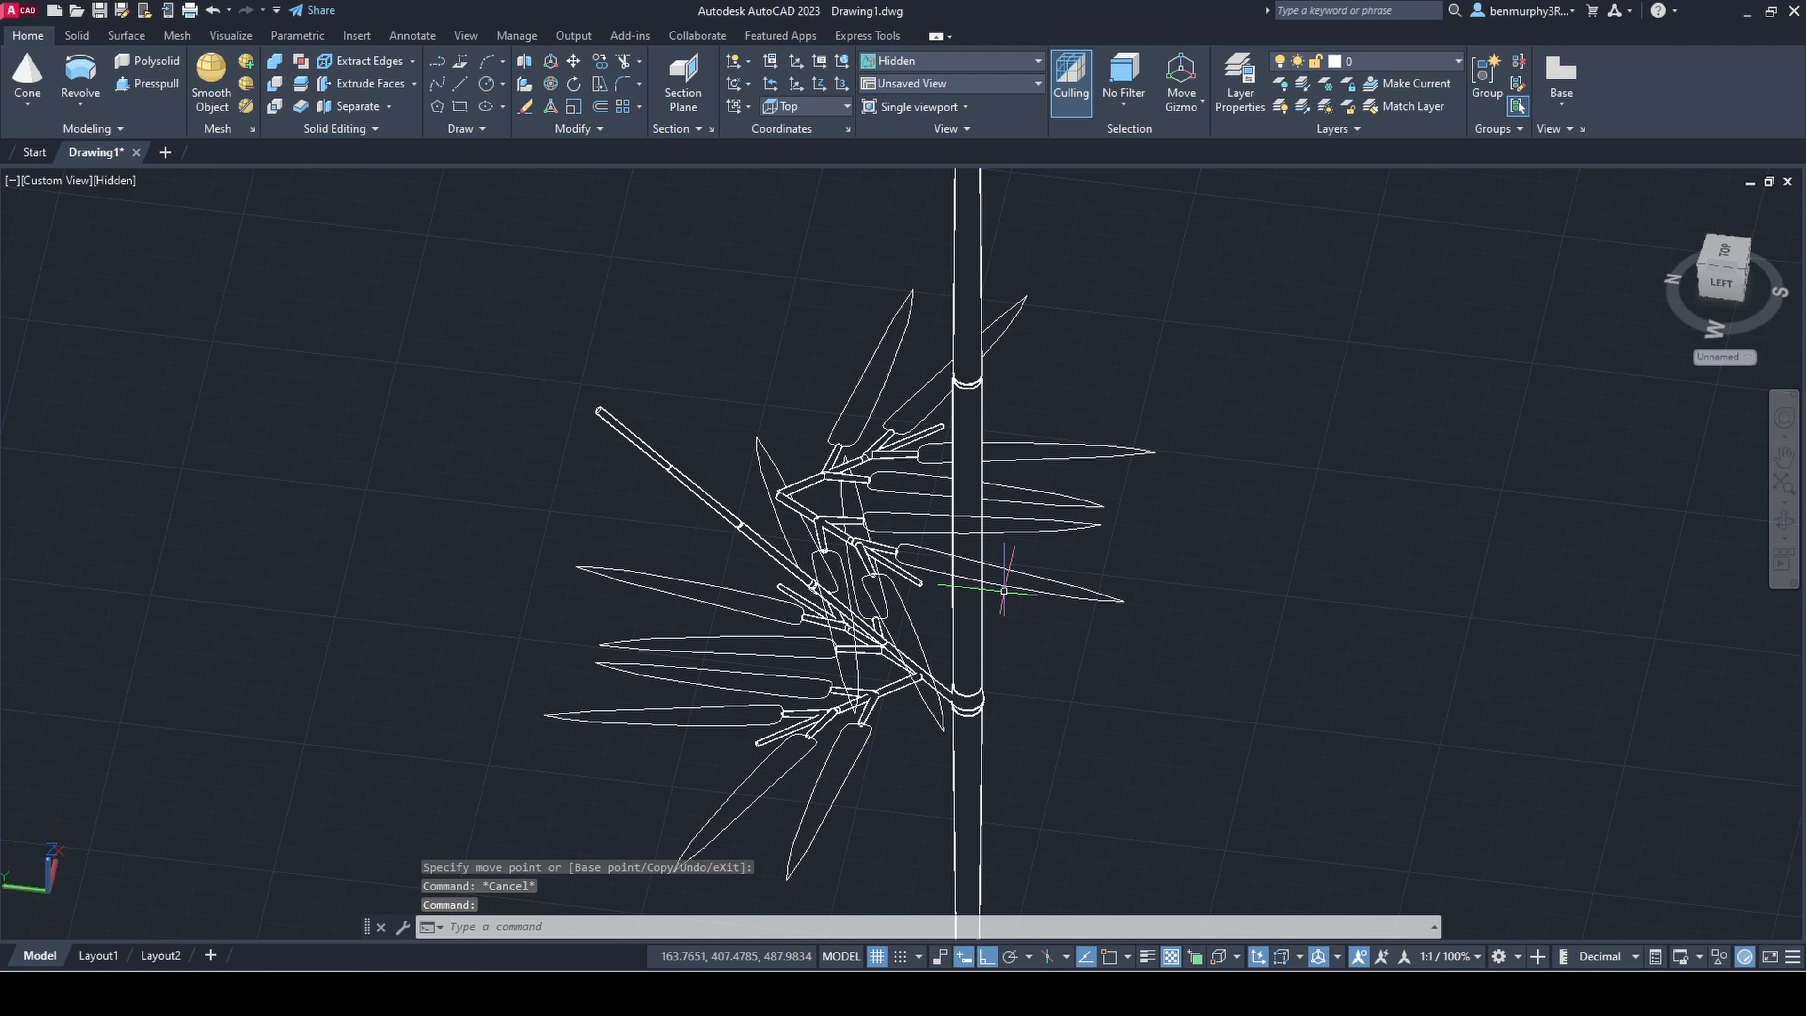
Step: Rotate the grouped sprig pair in 3D so that its leaves point upward from the branch
shift+middle_drag(840, 492, 946, 498)
click(816, 517)
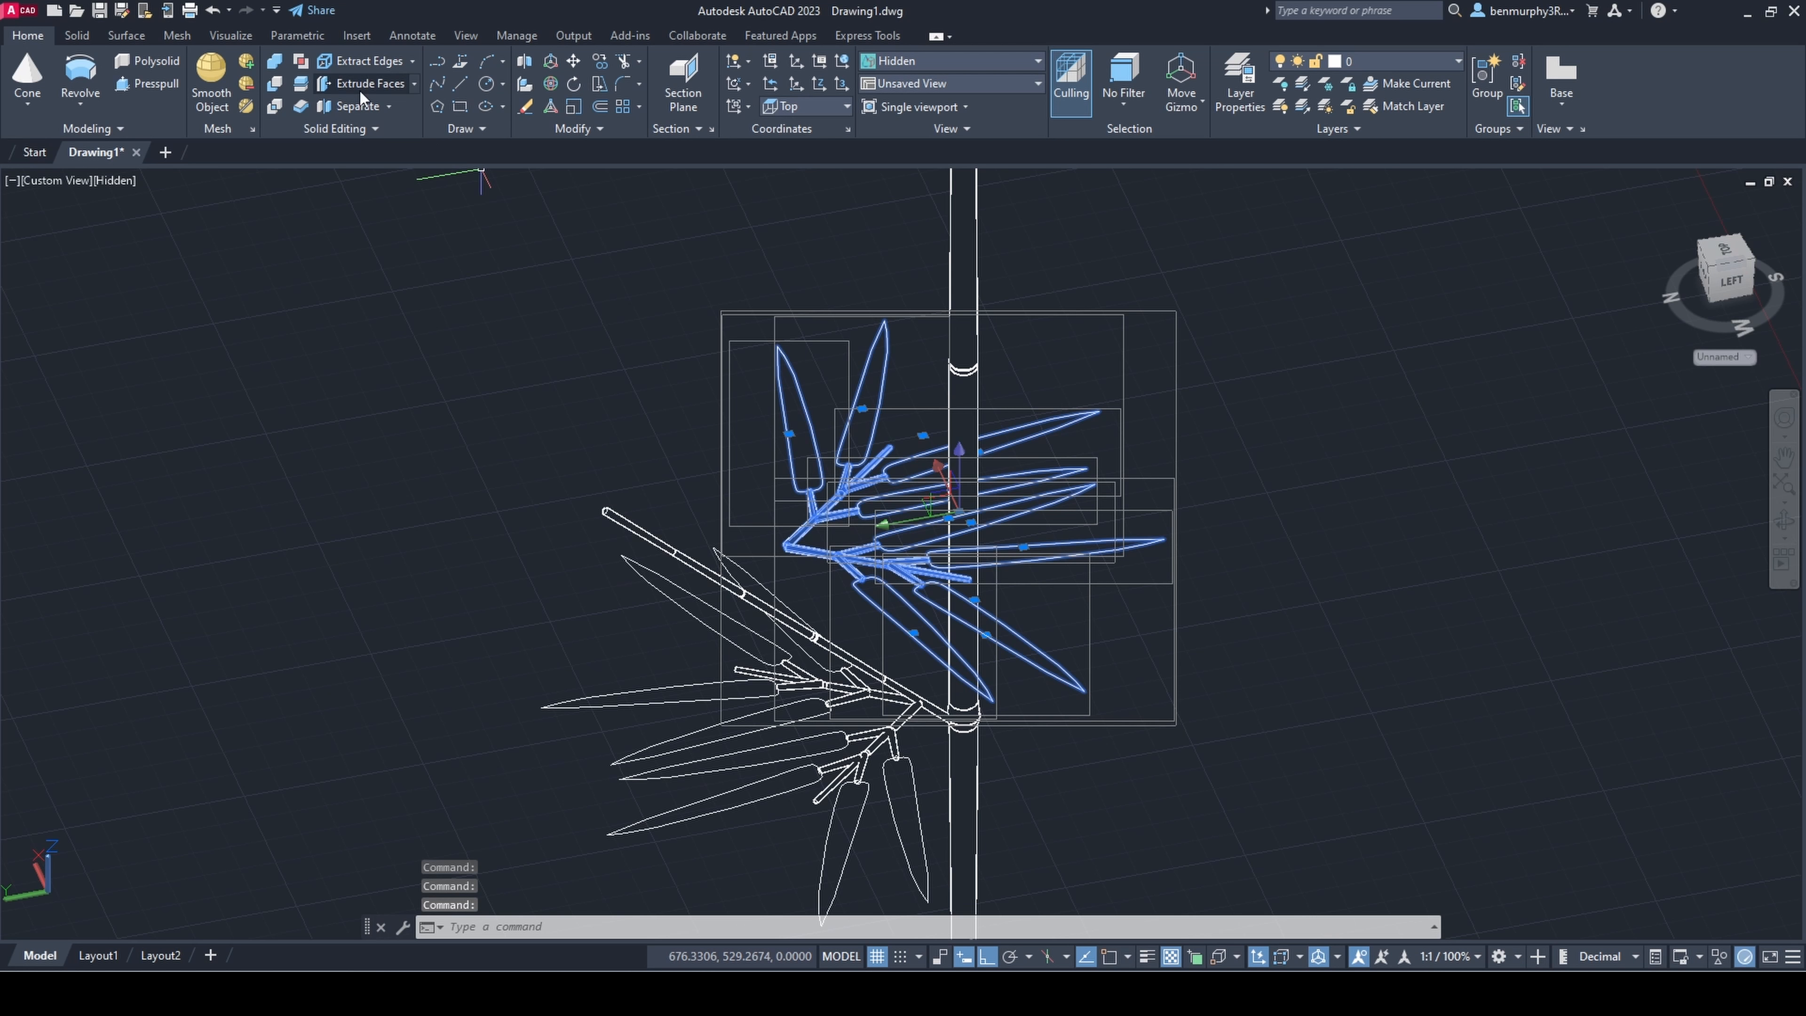
click(551, 84)
click(959, 513)
click(986, 546)
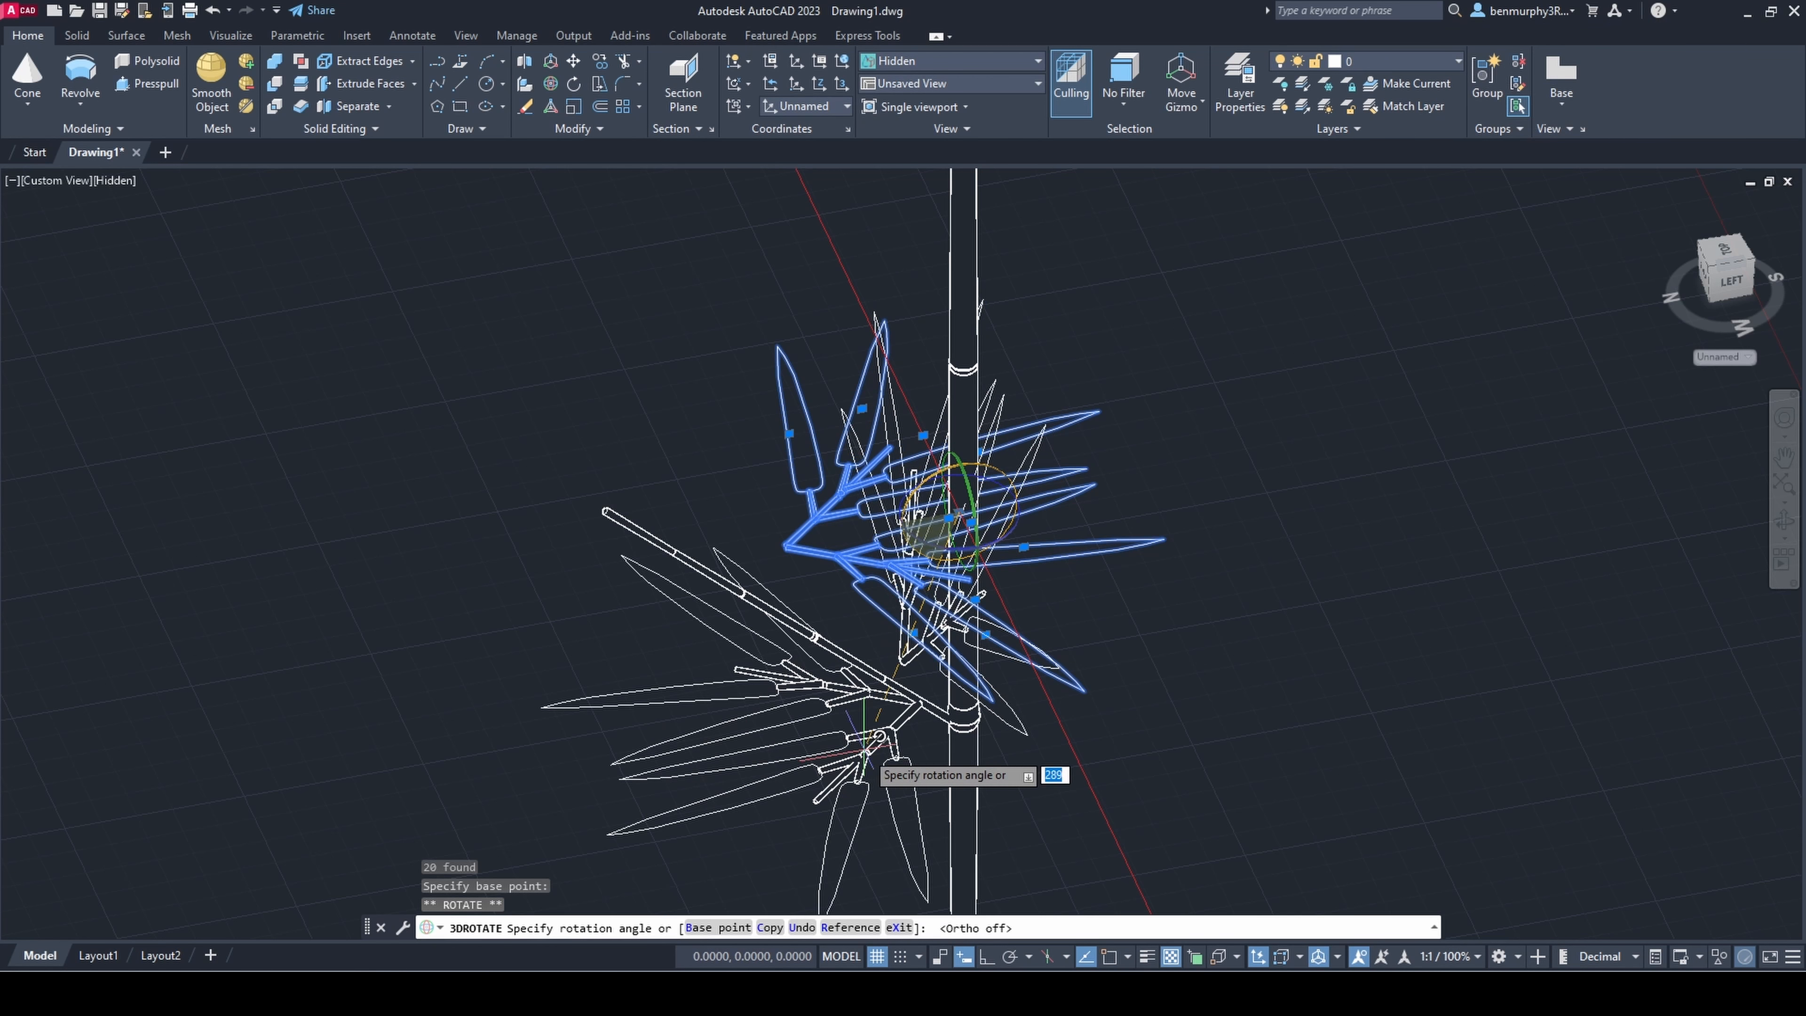
key(Escape)
click(930, 512)
key(Escape)
shift+middle_drag(931, 541, 1066, 562)
Step: Move the upward-pointing sprig pair until its base sits on the middle of the leaning branch
shift+middle_drag(924, 605, 816, 457)
click(853, 217)
click(877, 176)
key(Escape)
scroll(1092, 534, down, 5)
click(1010, 434)
scroll(1009, 434, up, 1)
click(826, 402)
click(790, 407)
click(790, 380)
key(Escape)
scroll(858, 743, down, 3)
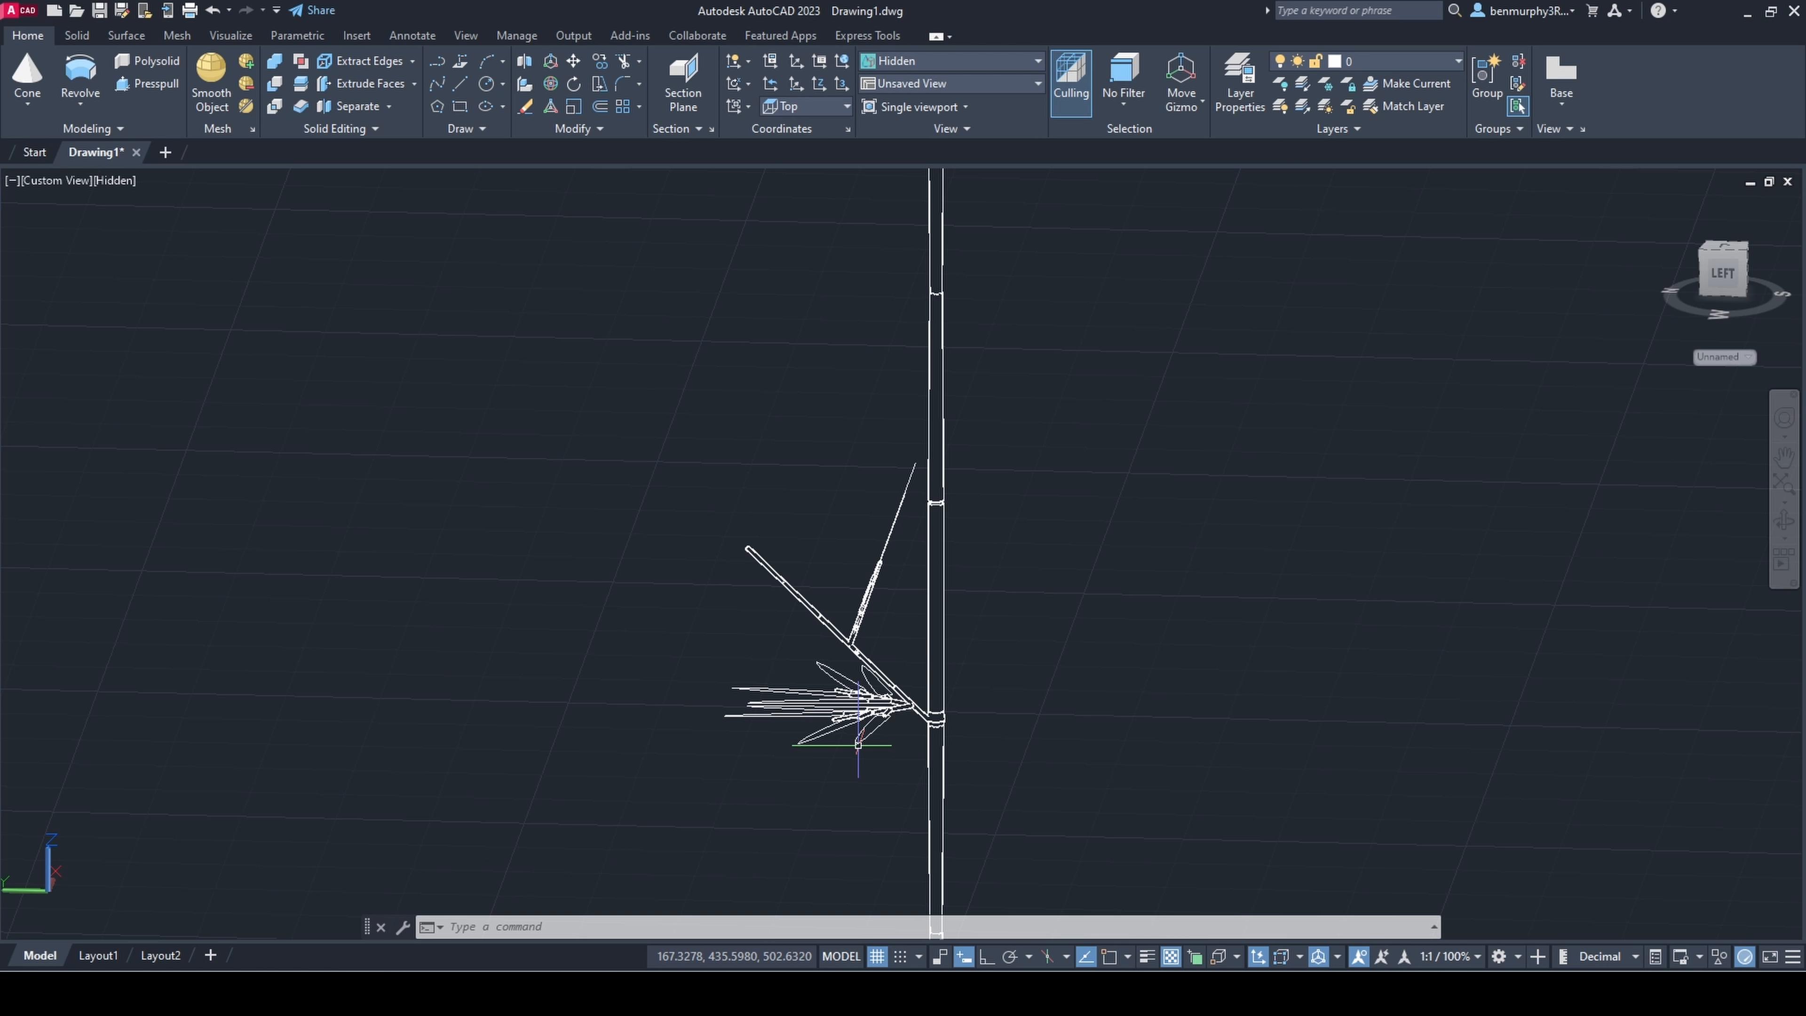
Step: Group the two leafy sprigs at the foot of the leaning branch into one object
shift+middle_drag(858, 745, 1113, 867)
click(900, 719)
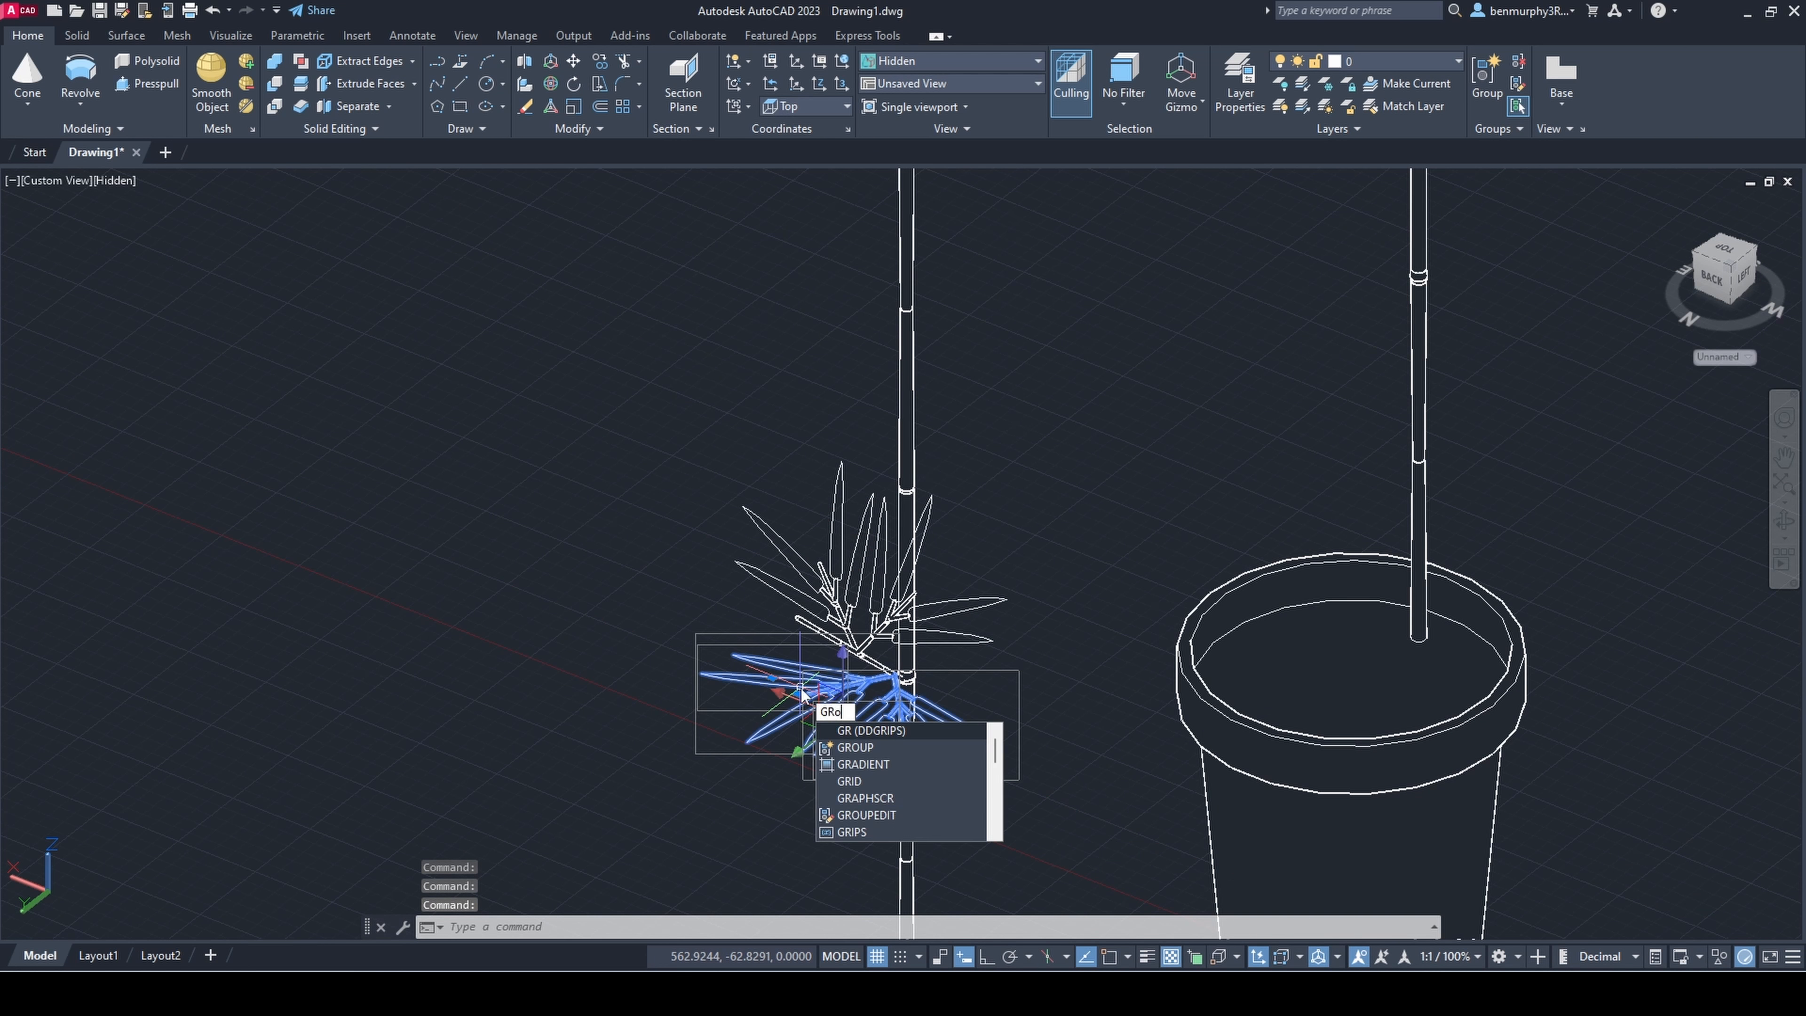
text(up)
key(Return)
text(copy)
key(Return)
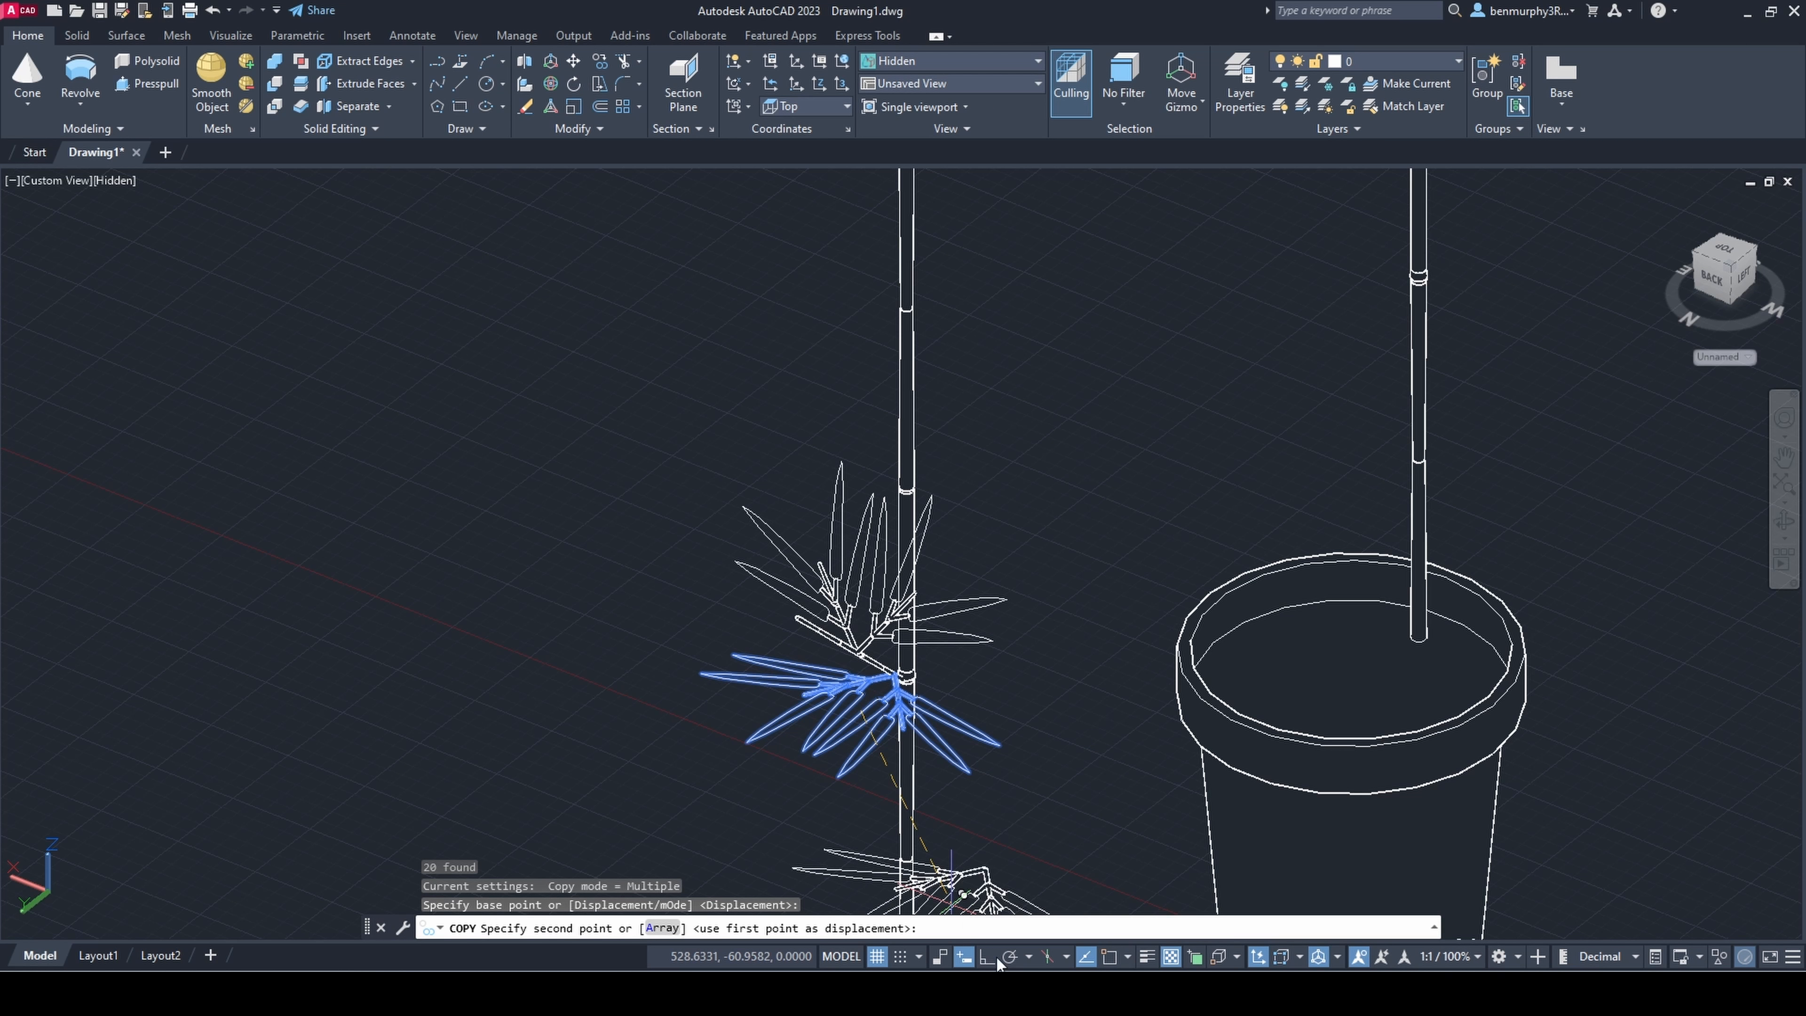
shift+middle_drag(785, 740, 851, 770)
scroll(850, 770, down, 5)
key(Escape)
Step: Copy the grouped sprig pair from the foot of the leaning branch
scroll(846, 753, up, 6)
click(719, 640)
text(copy)
key(Return)
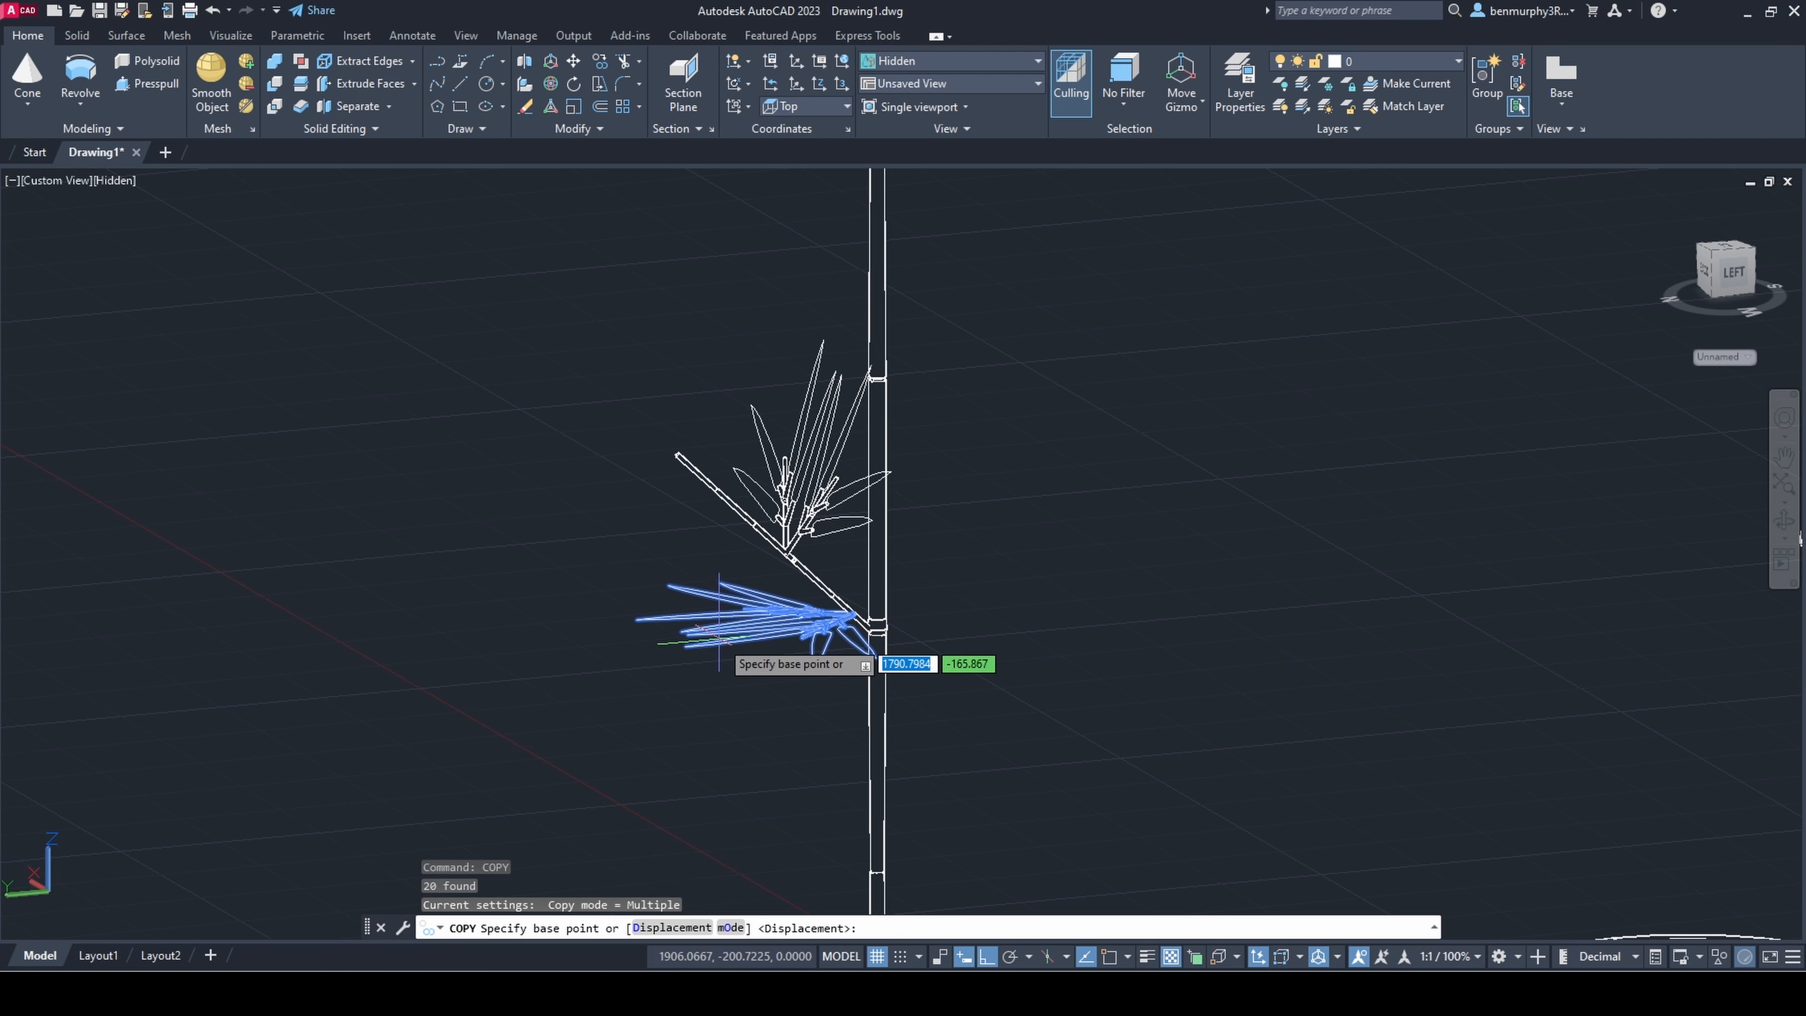
click(1800, 538)
key(Escape)
Step: Place the copied sprig pair near the upper end of the leaning branch and align its base with the branch
click(643, 623)
drag(633, 564, 632, 441)
shift+middle_drag(700, 520, 721, 614)
scroll(698, 524, up, 6)
click(682, 455)
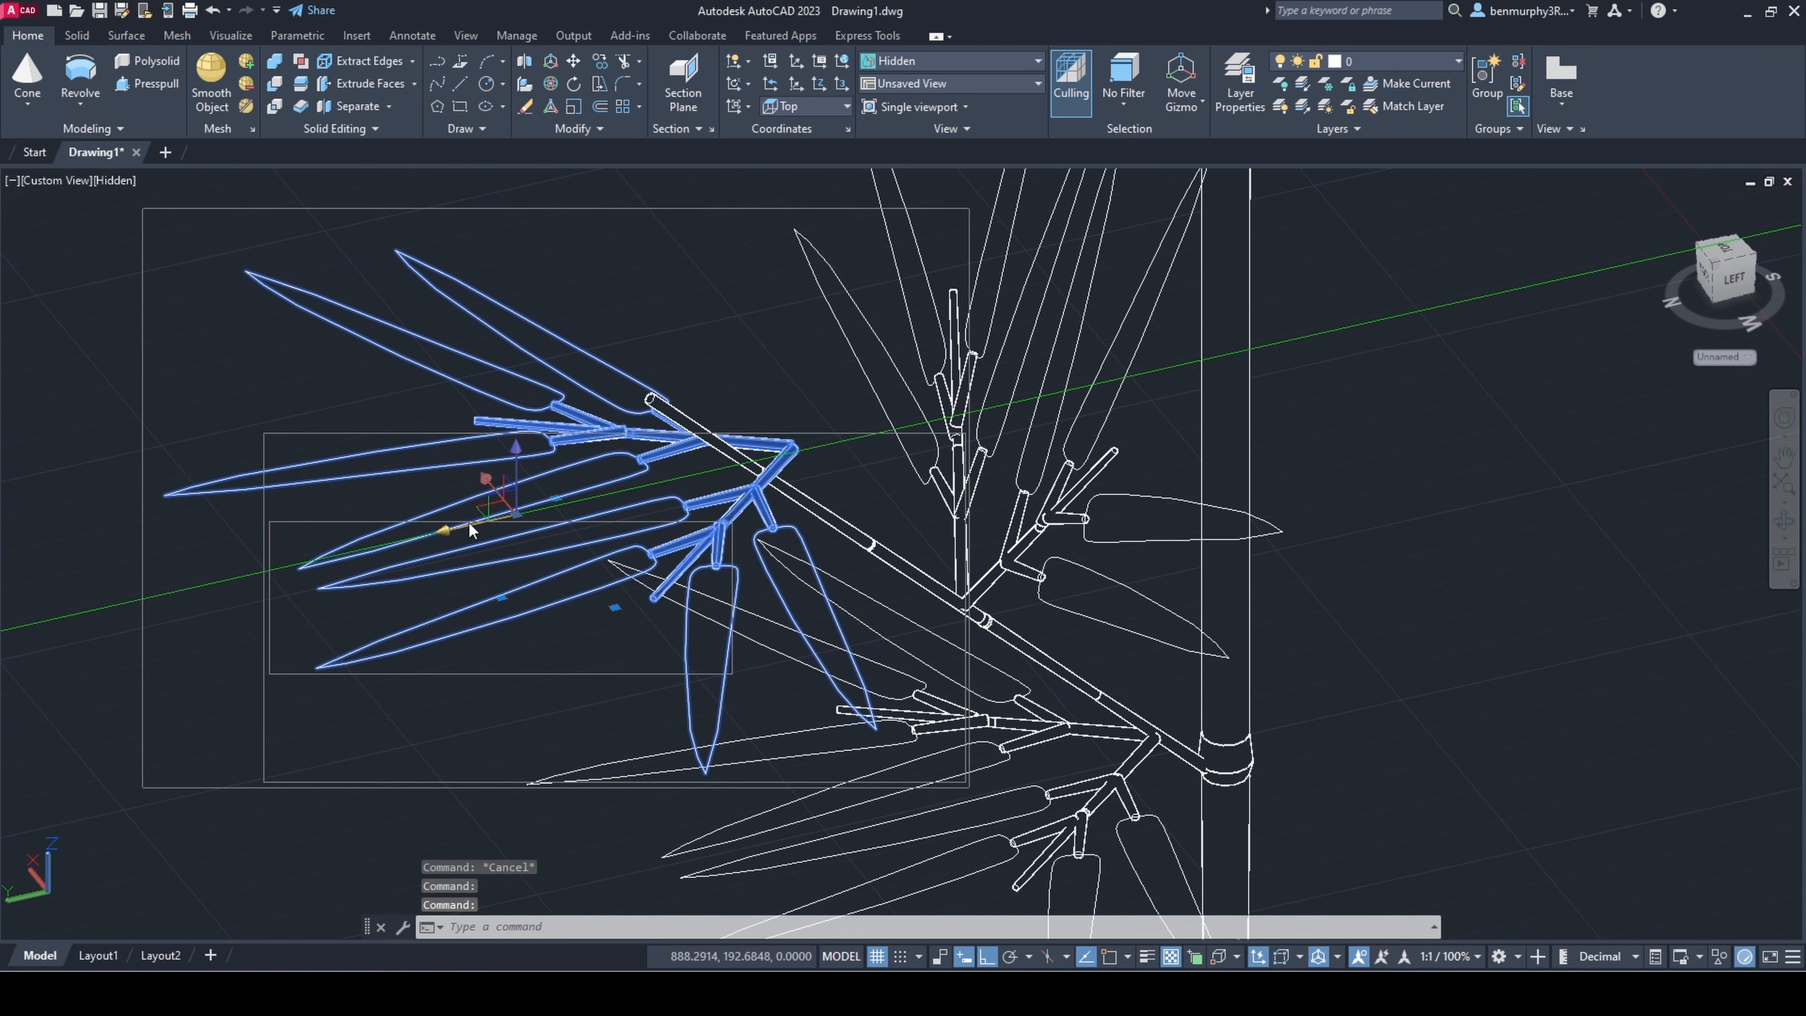
drag(464, 528, 409, 538)
scroll(740, 661, down, 7)
shift+middle_drag(818, 754, 945, 868)
scroll(931, 883, up, 5)
Step: Nudge the sprig pair at the foot of the leaning branch so that its joint meets the branch
click(672, 650)
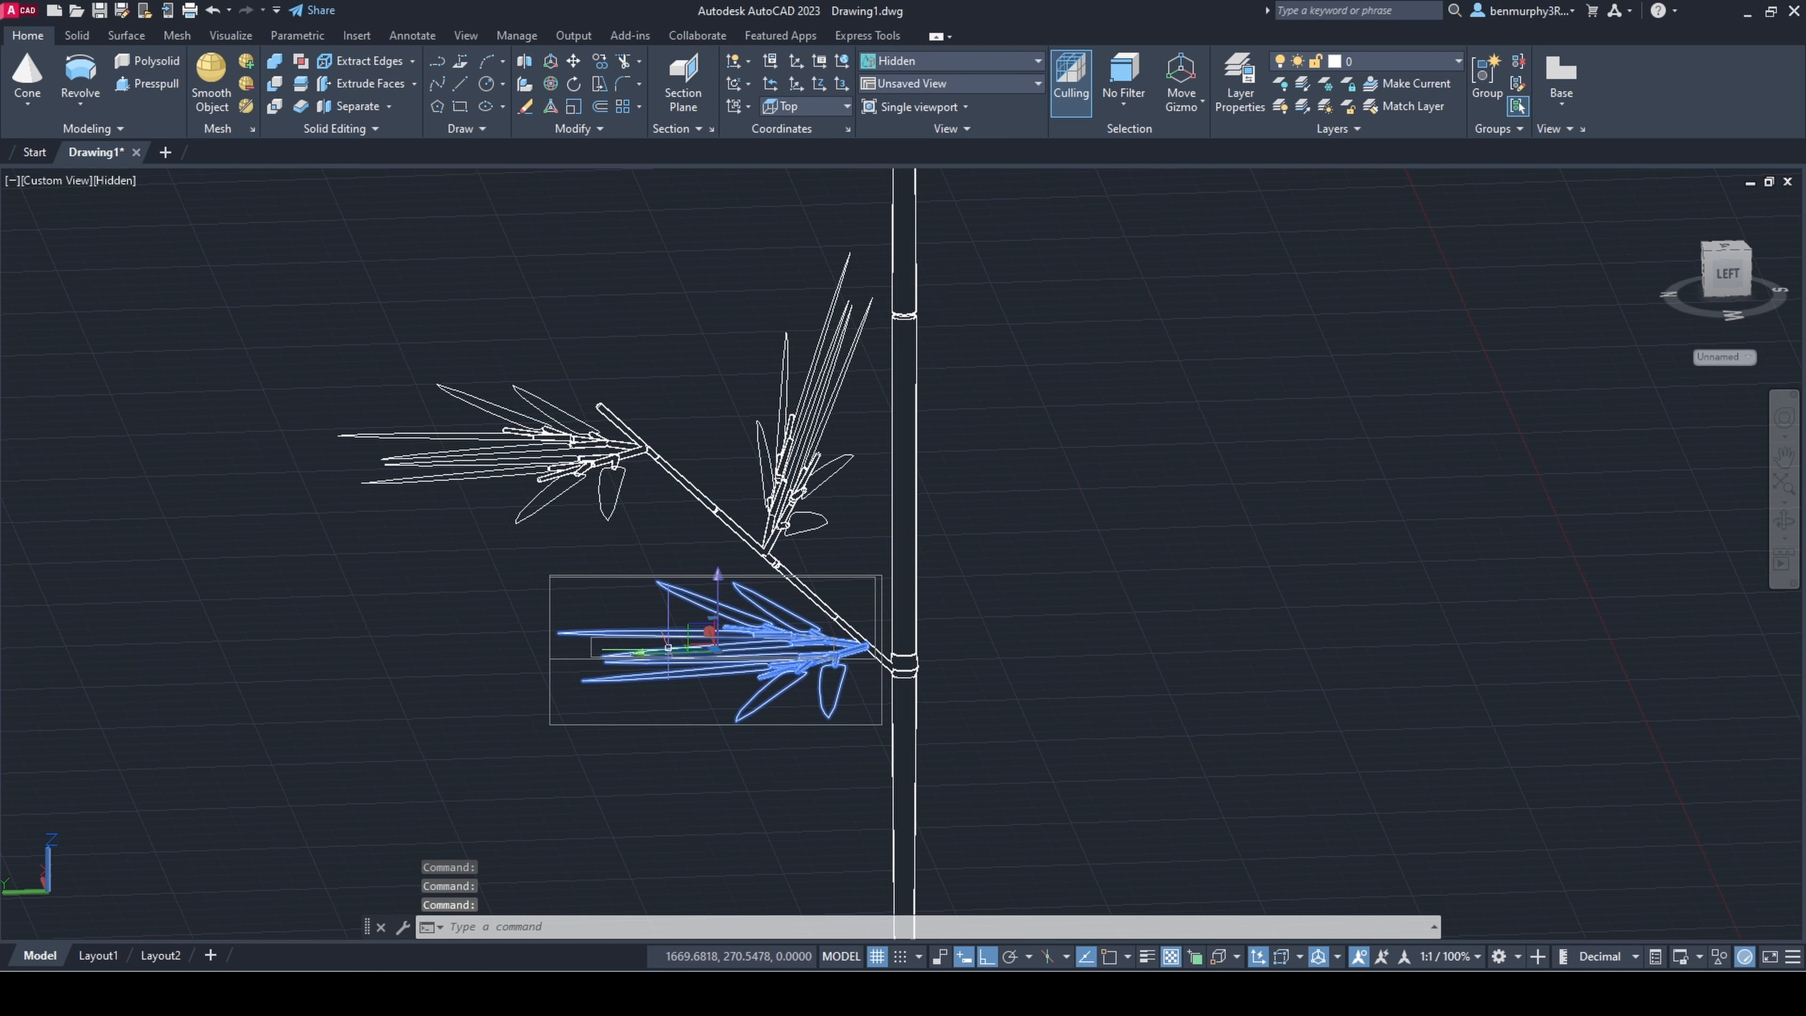
drag(663, 652, 633, 654)
drag(713, 610, 713, 606)
key(Escape)
scroll(864, 649, up, 7)
shift+middle_drag(794, 556, 1095, 576)
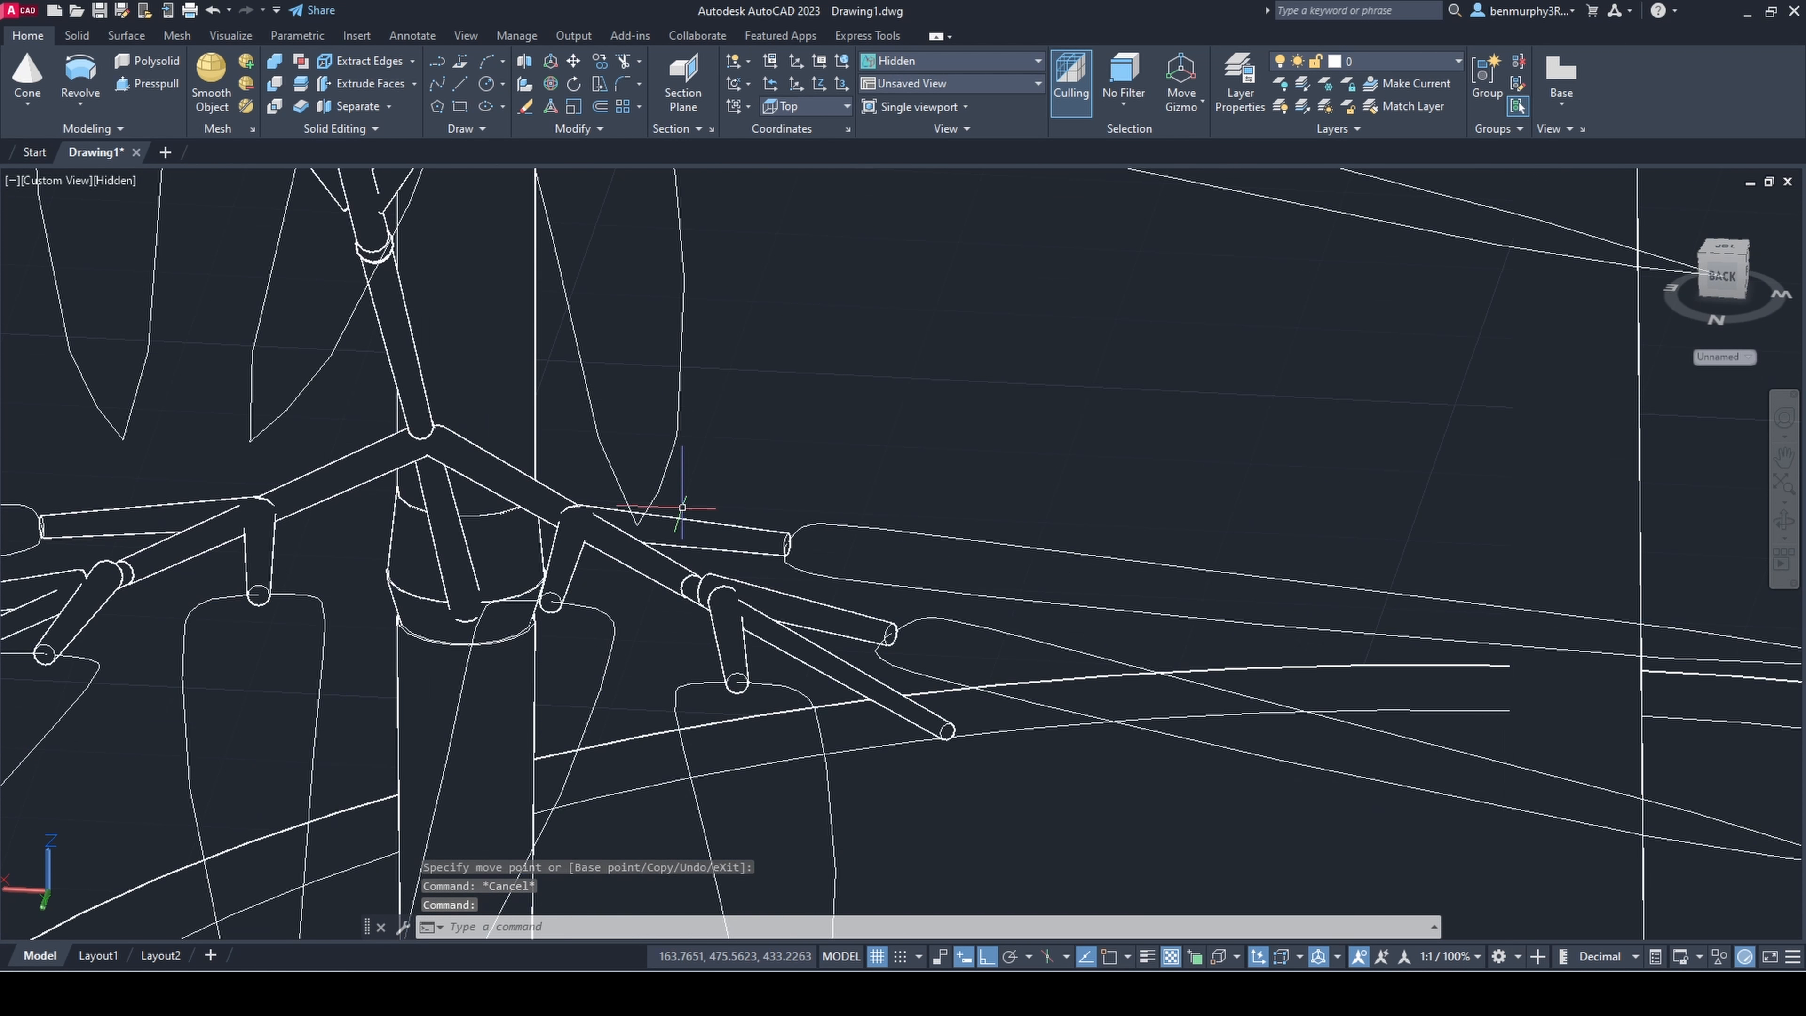
click(682, 514)
drag(298, 763, 354, 754)
key(Escape)
Step: Copy a single sprig from the upper sprig pair and place the copy just above the branch tip
scroll(503, 754, down, 7)
scroll(503, 777, down, 4)
shift+middle_drag(503, 777, 542, 746)
scroll(542, 747, up, 4)
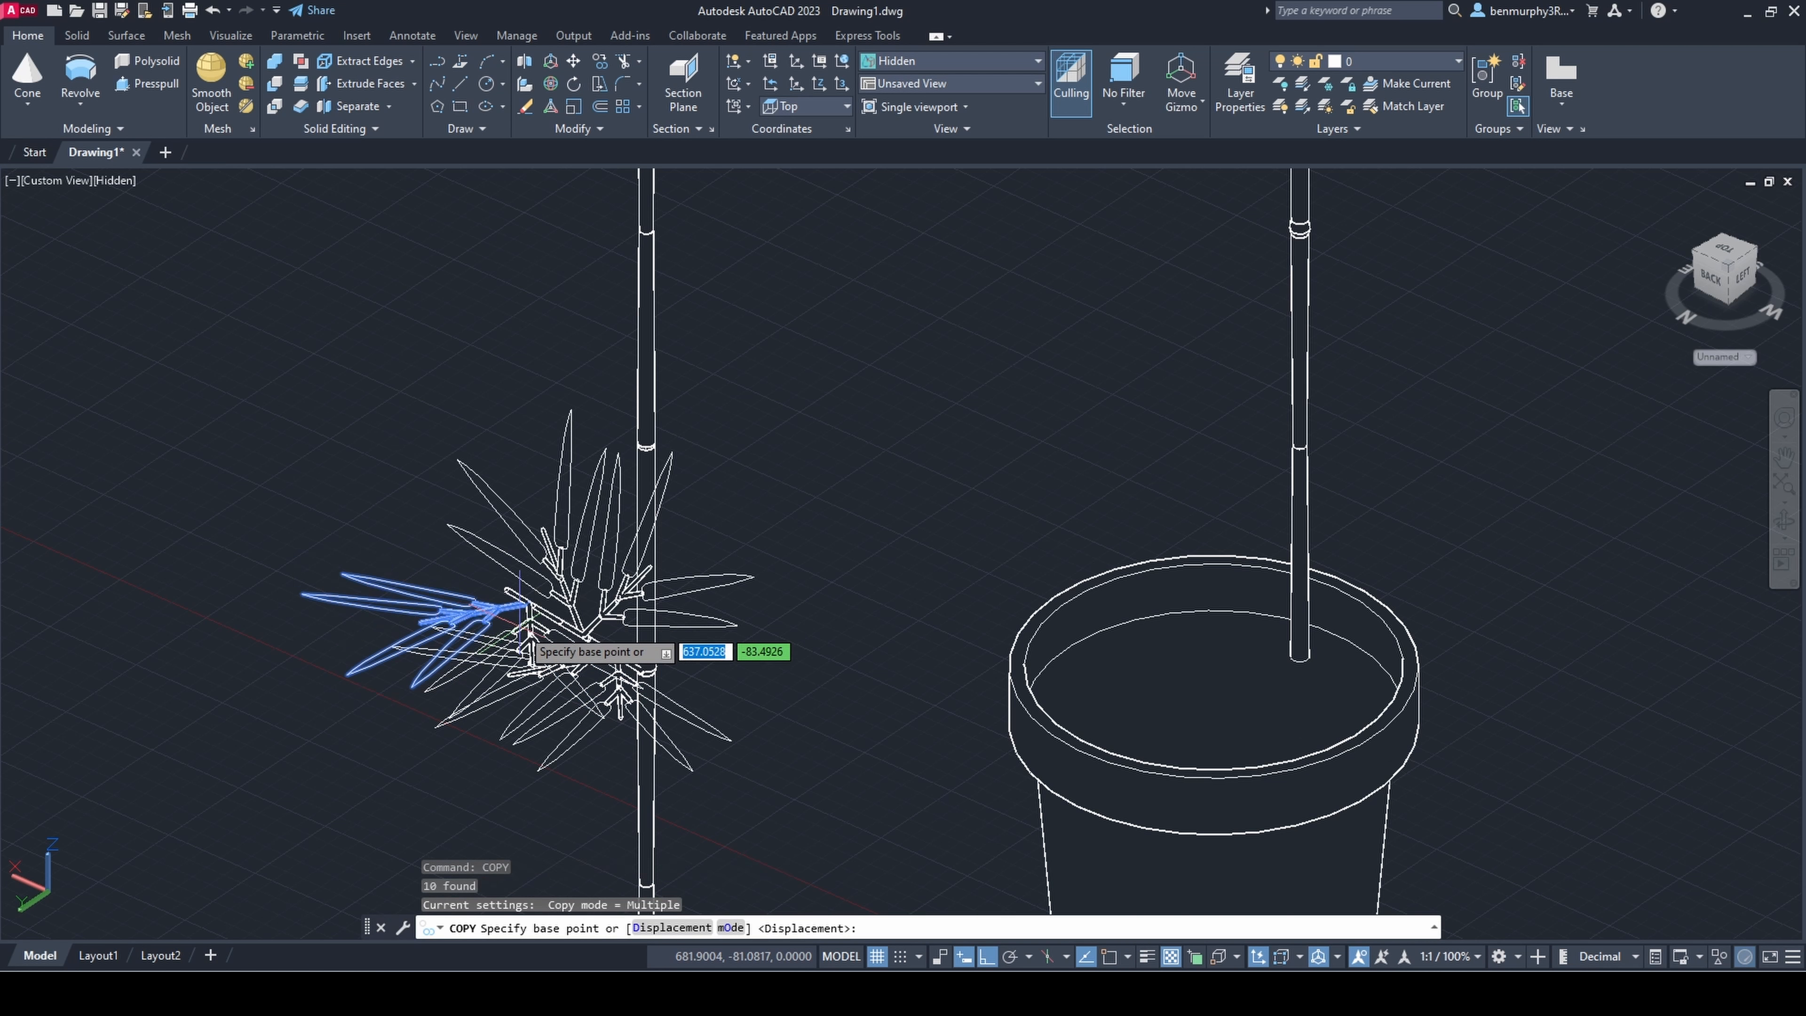
scroll(521, 619, up, 3)
click(431, 548)
key(Escape)
Step: Rotate the copied single sprig in 3D to turn its leaves away from the neighbouring pair
shift+middle_drag(431, 548, 497, 562)
middle_drag(497, 562, 640, 700)
click(640, 715)
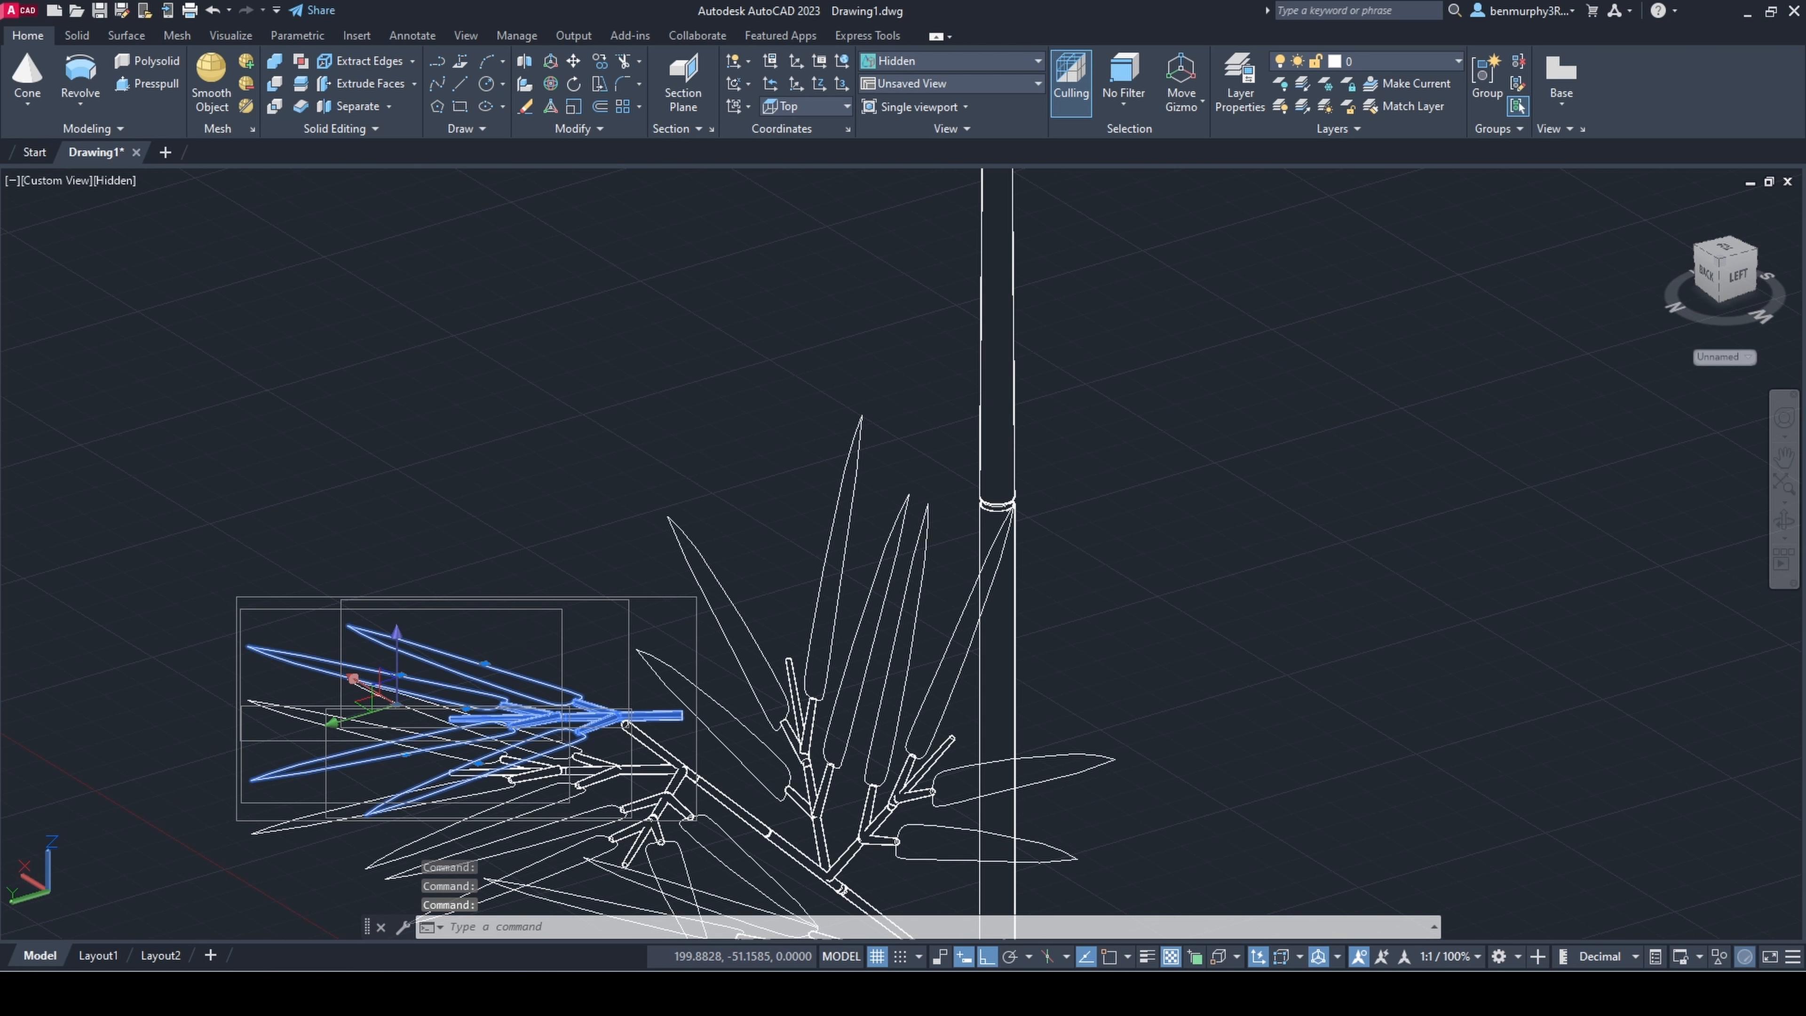
click(551, 84)
click(376, 665)
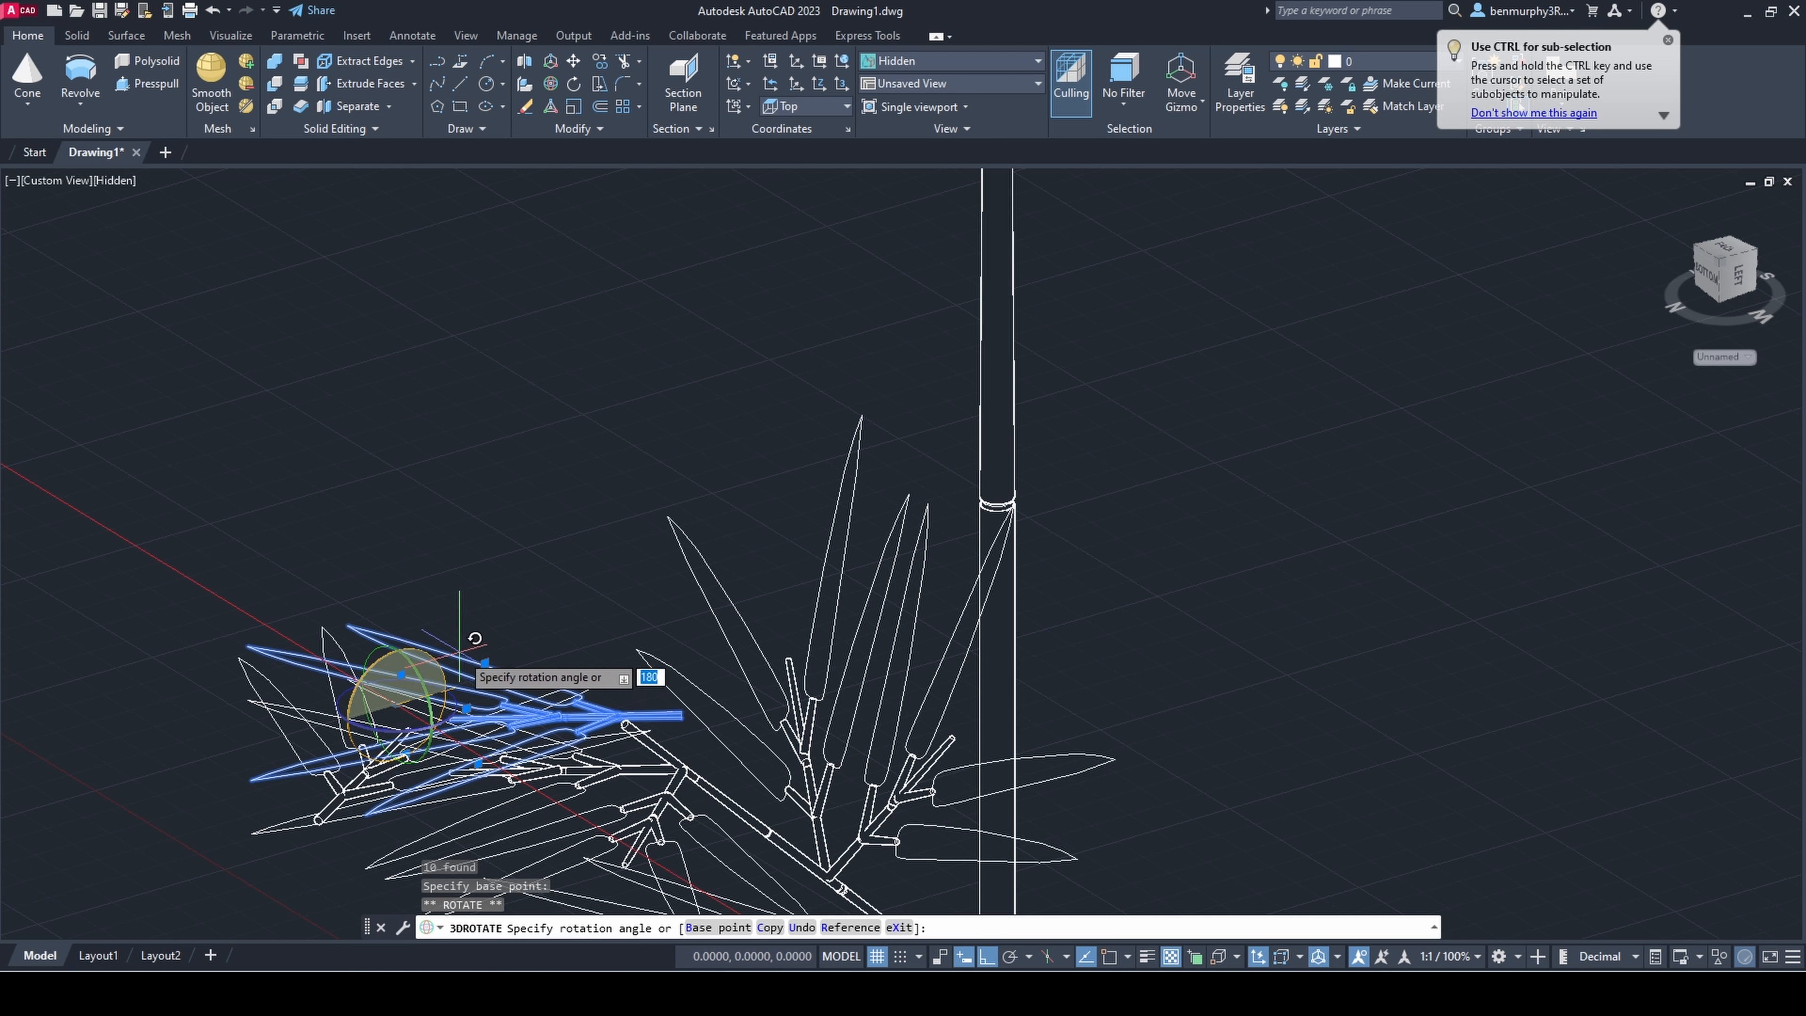
click(534, 626)
key(Escape)
Step: Rotate the single sprig about a second axis so that its leaves point upward
shift+middle_drag(527, 640, 682, 669)
click(590, 882)
middle_drag(590, 882, 590, 697)
click(550, 83)
click(414, 610)
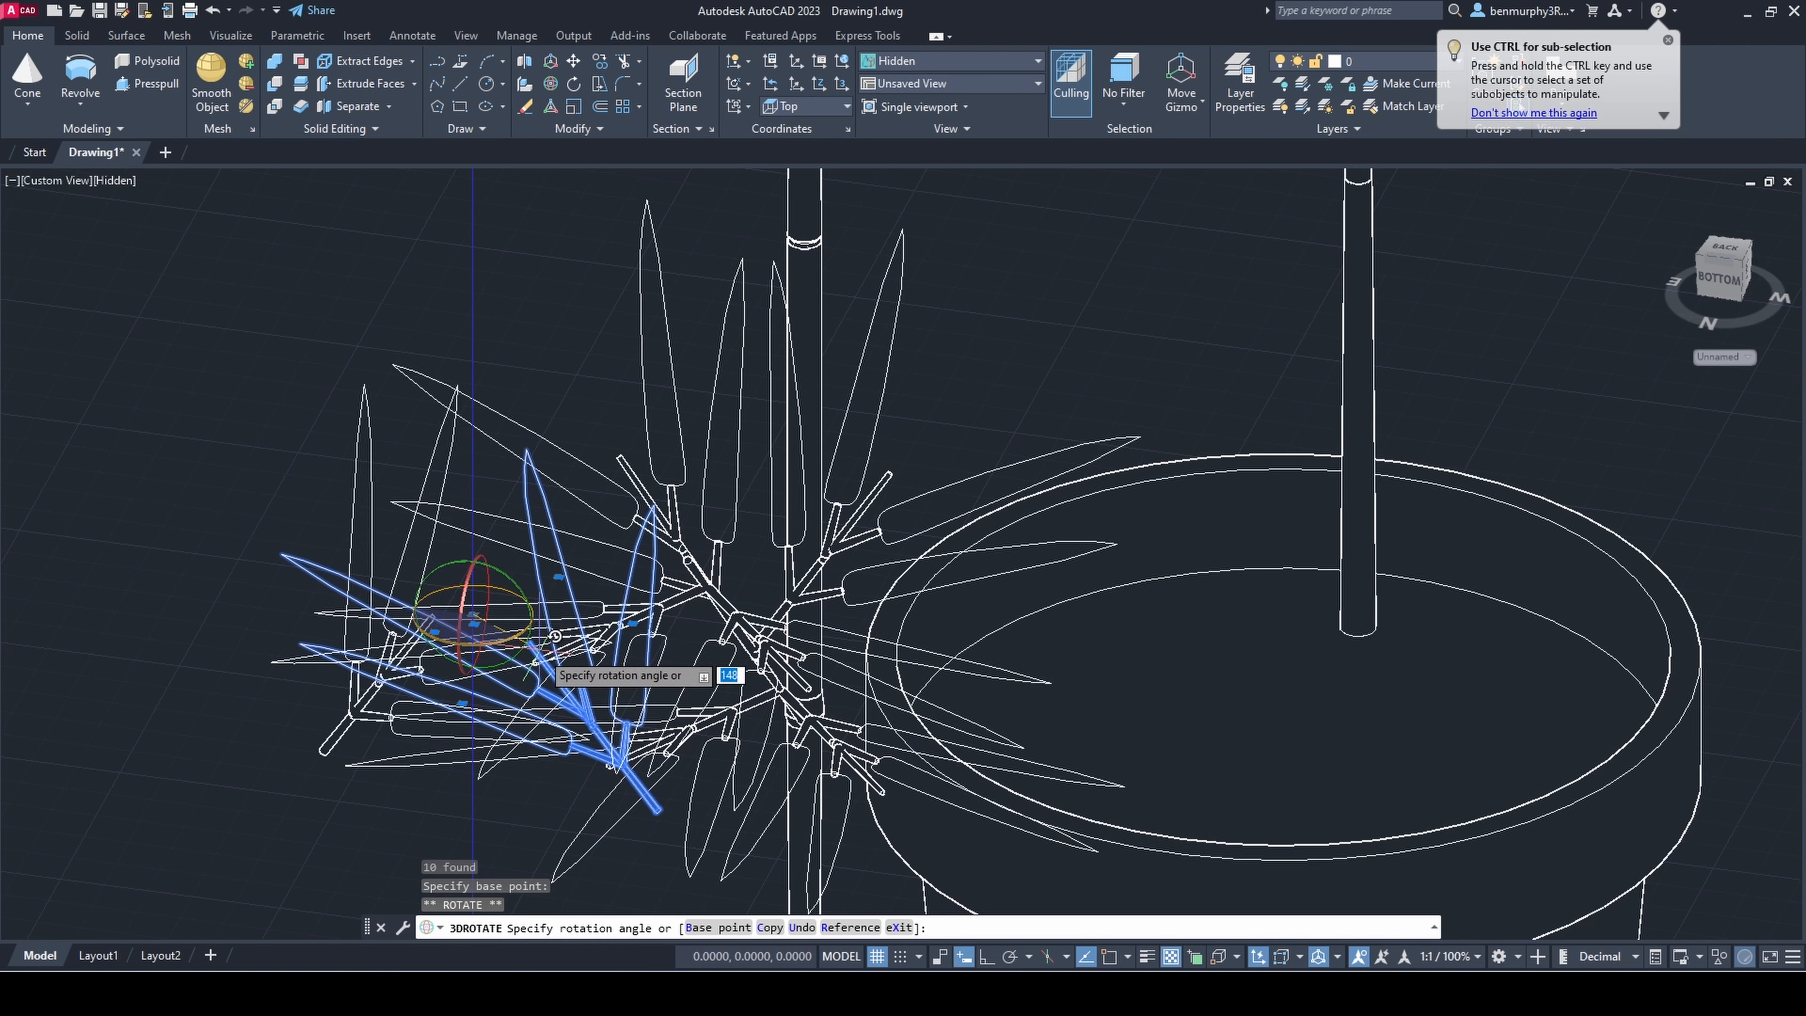
click(244, 529)
key(Escape)
Step: Move the single sprig by its stalk end onto the tip of the leaning branch
shift+middle_drag(605, 867, 645, 755)
click(617, 743)
text(m)
key(Return)
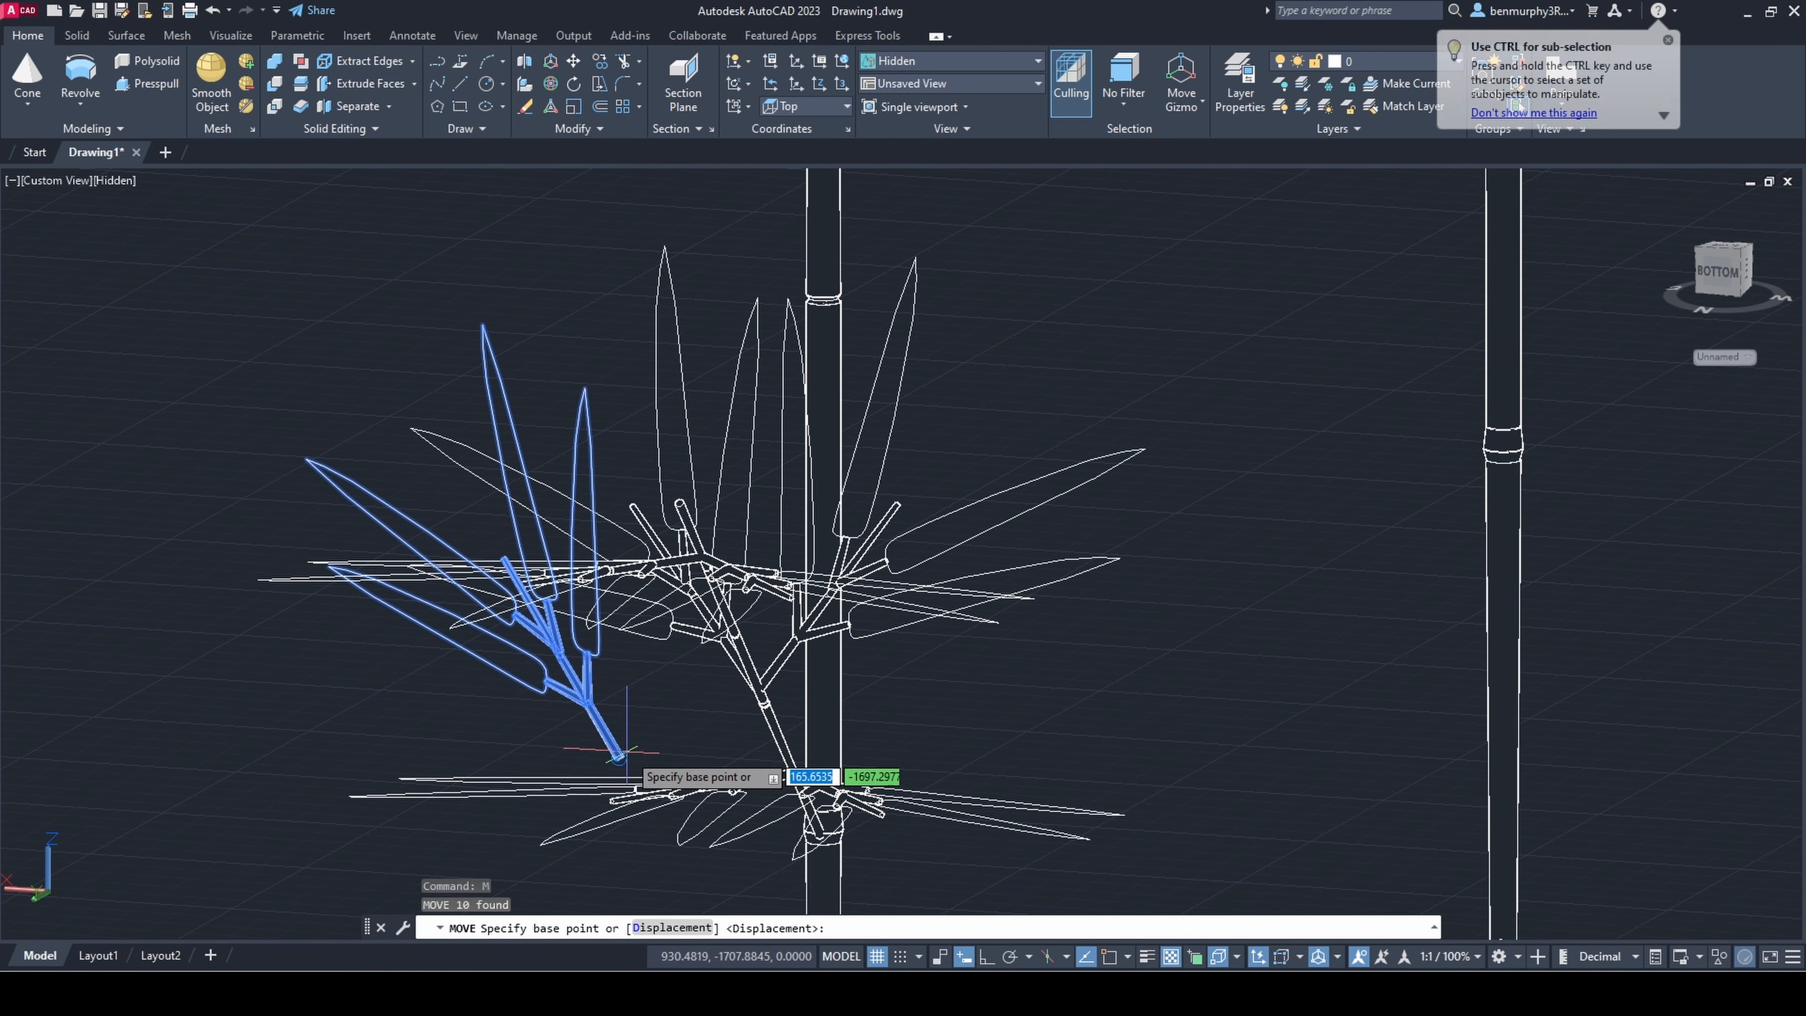
scroll(629, 743, up, 5)
click(518, 642)
middle_drag(566, 332, 561, 643)
click(693, 501)
key(Escape)
Step: Rotate the tip sprig about the vertical axis to bring it in line with the leaning branch
scroll(693, 505, down, 3)
shift+middle_drag(682, 541, 504, 734)
middle_drag(732, 413, 935, 696)
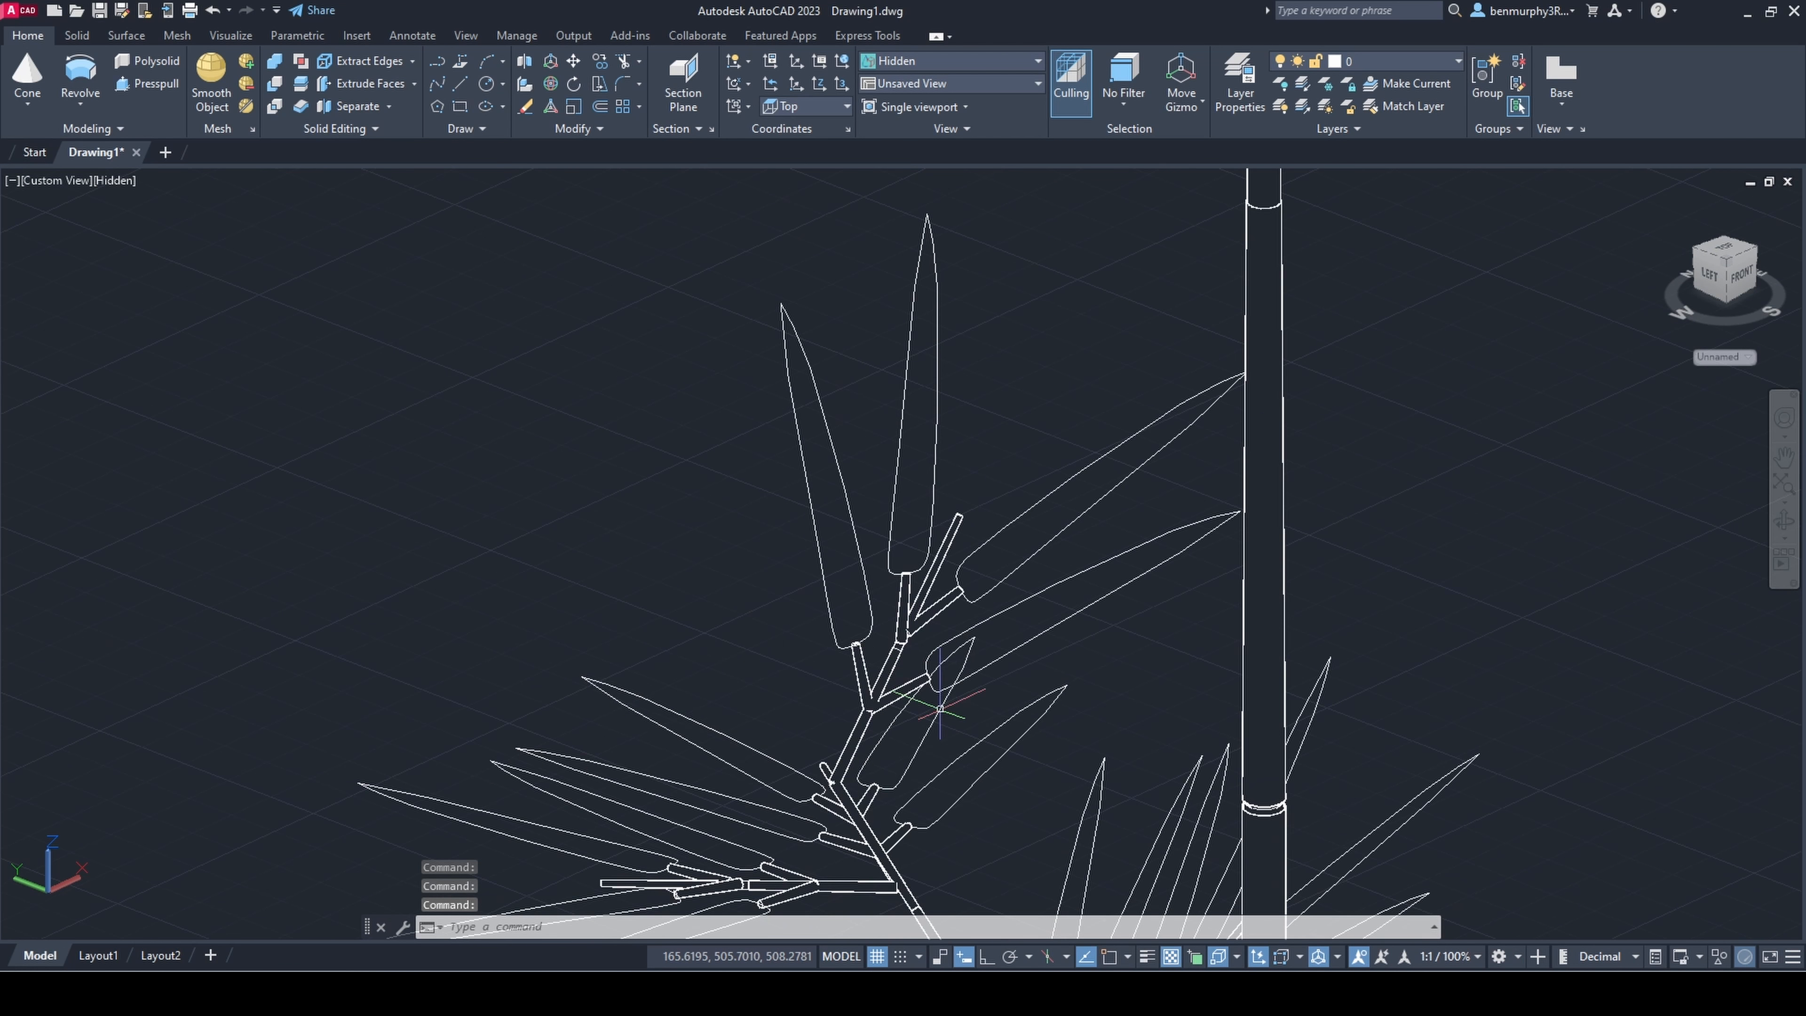
click(900, 659)
click(550, 84)
click(1067, 484)
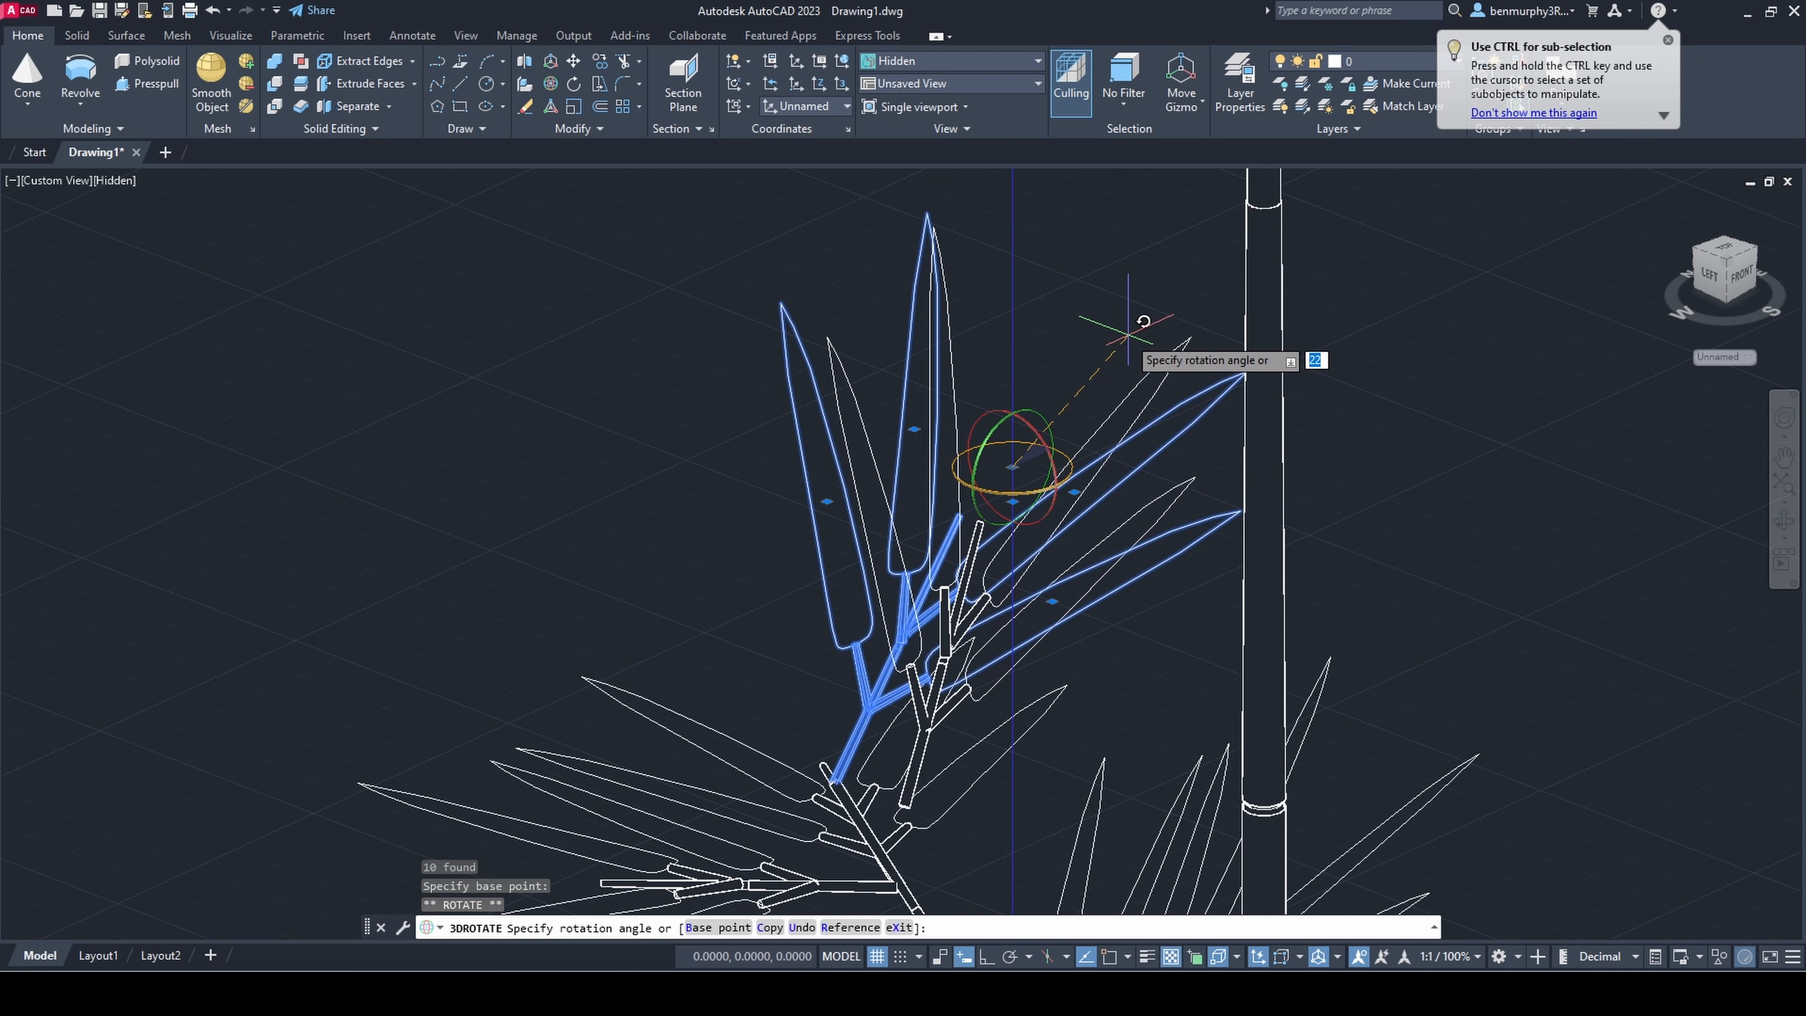
click(1298, 234)
shift+middle_drag(974, 790, 1076, 774)
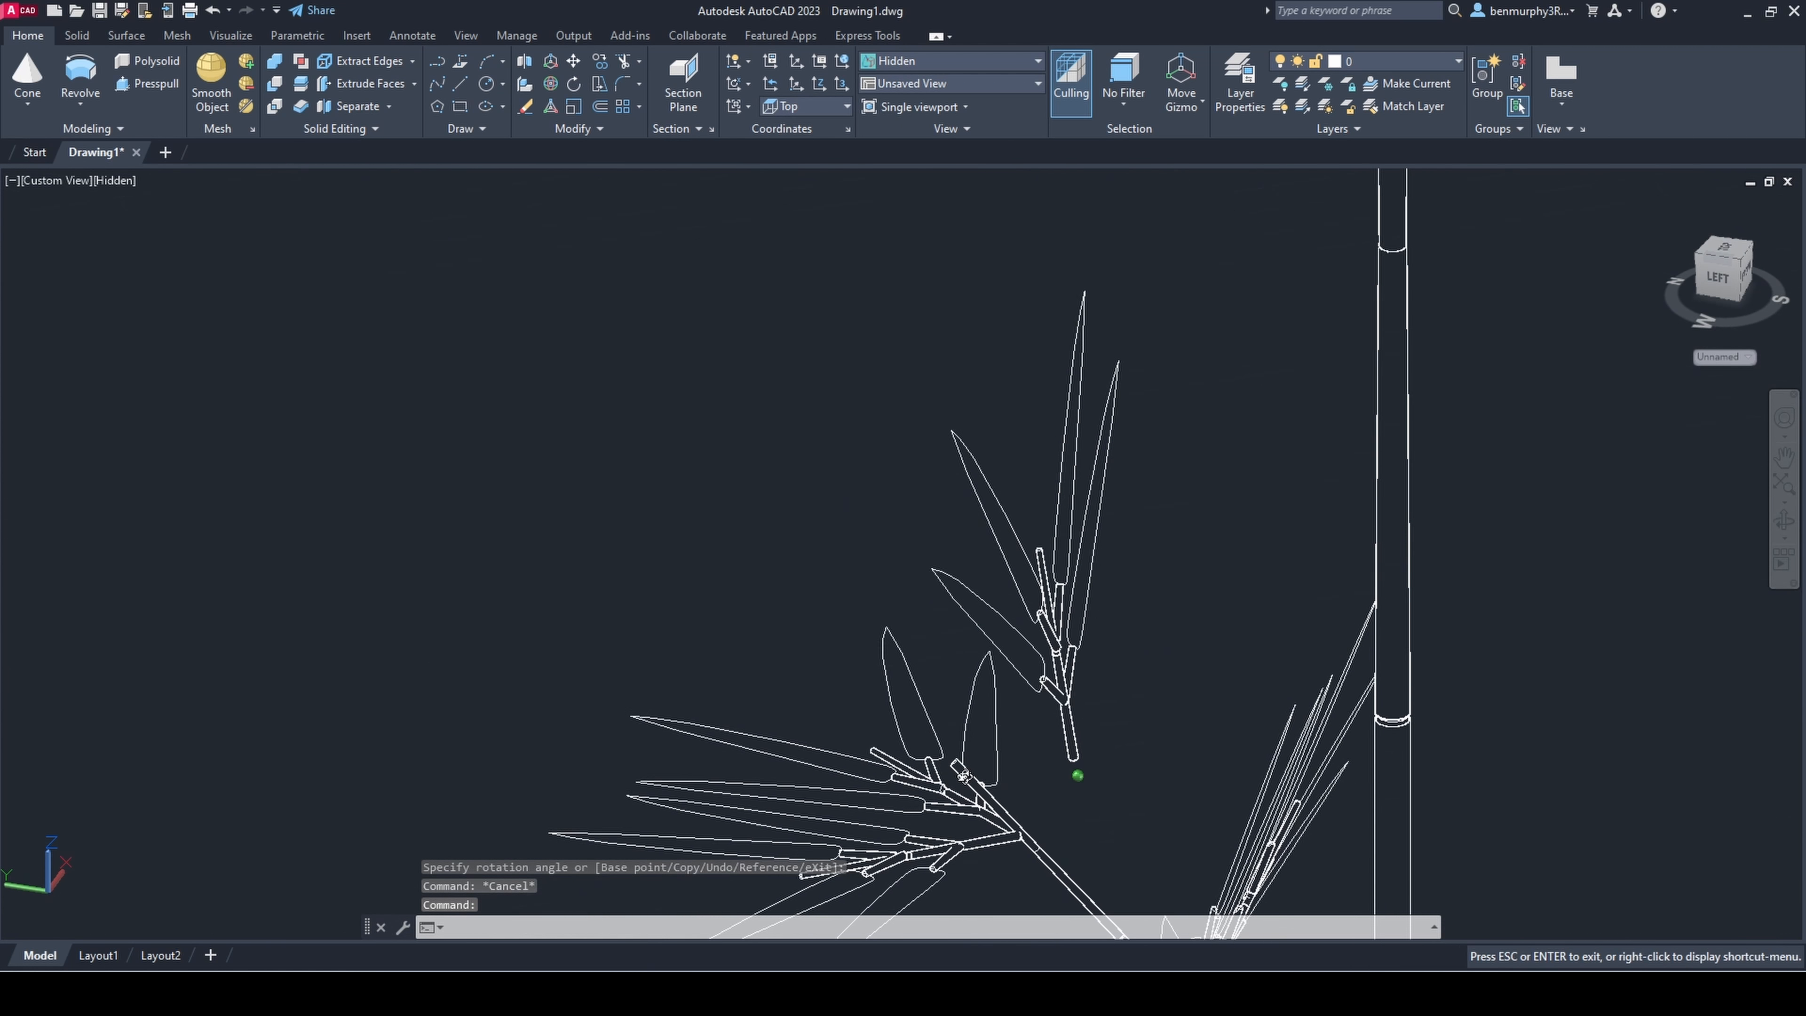
Step: Tilt the tip sprig in 3D so that it continues the slope of the leaning branch
click(1094, 774)
click(1060, 744)
click(550, 83)
click(1067, 520)
click(489, 742)
key(Escape)
Step: Move the tilted sprig by its stalk end onto the upper end of the leaning branch
shift+middle_drag(917, 747, 711, 449)
click(1024, 632)
key(m)
key(Return)
scroll(1099, 740, up, 5)
click(1100, 740)
click(552, 608)
scroll(552, 609, down, 14)
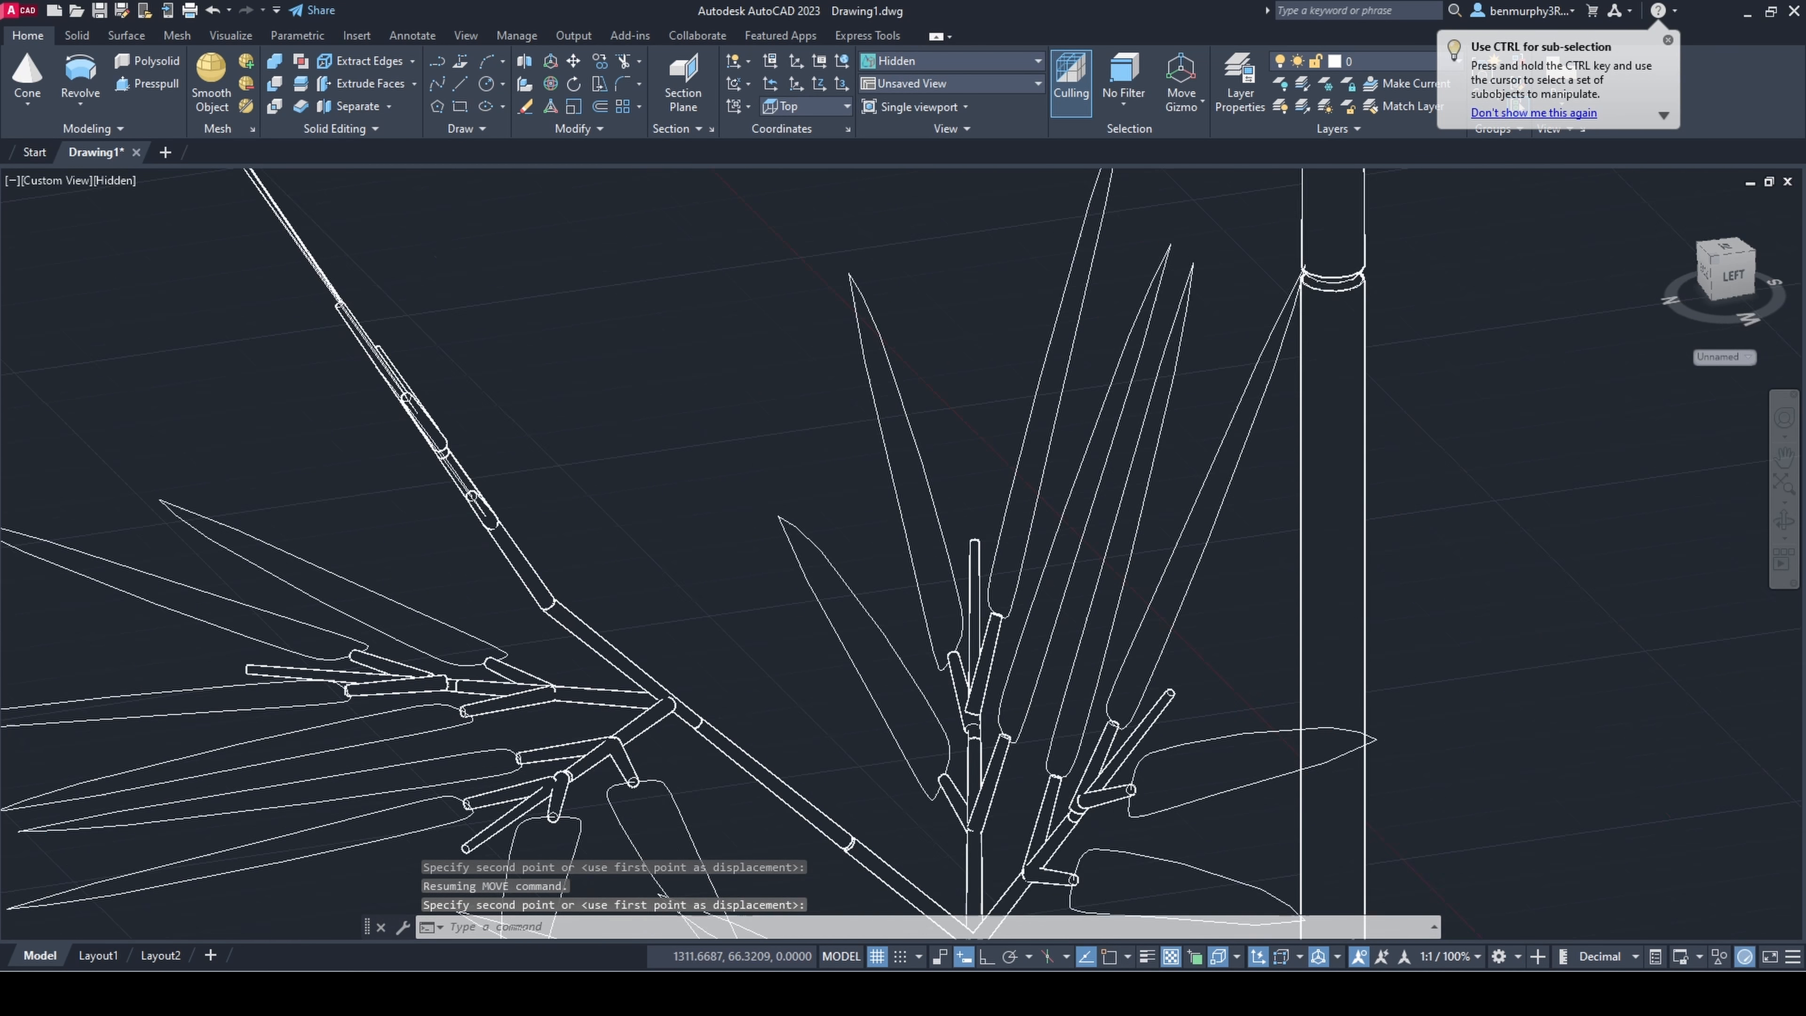
Step: Shift the upward-pointing sprig pair sideways and upward to a higher spot on the leaning branch
shift+middle_drag(552, 610, 606, 687)
scroll(604, 686, up, 5)
shift+middle_drag(604, 686, 504, 620)
scroll(504, 620, up, 5)
scroll(550, 679, up, 5)
click(548, 672)
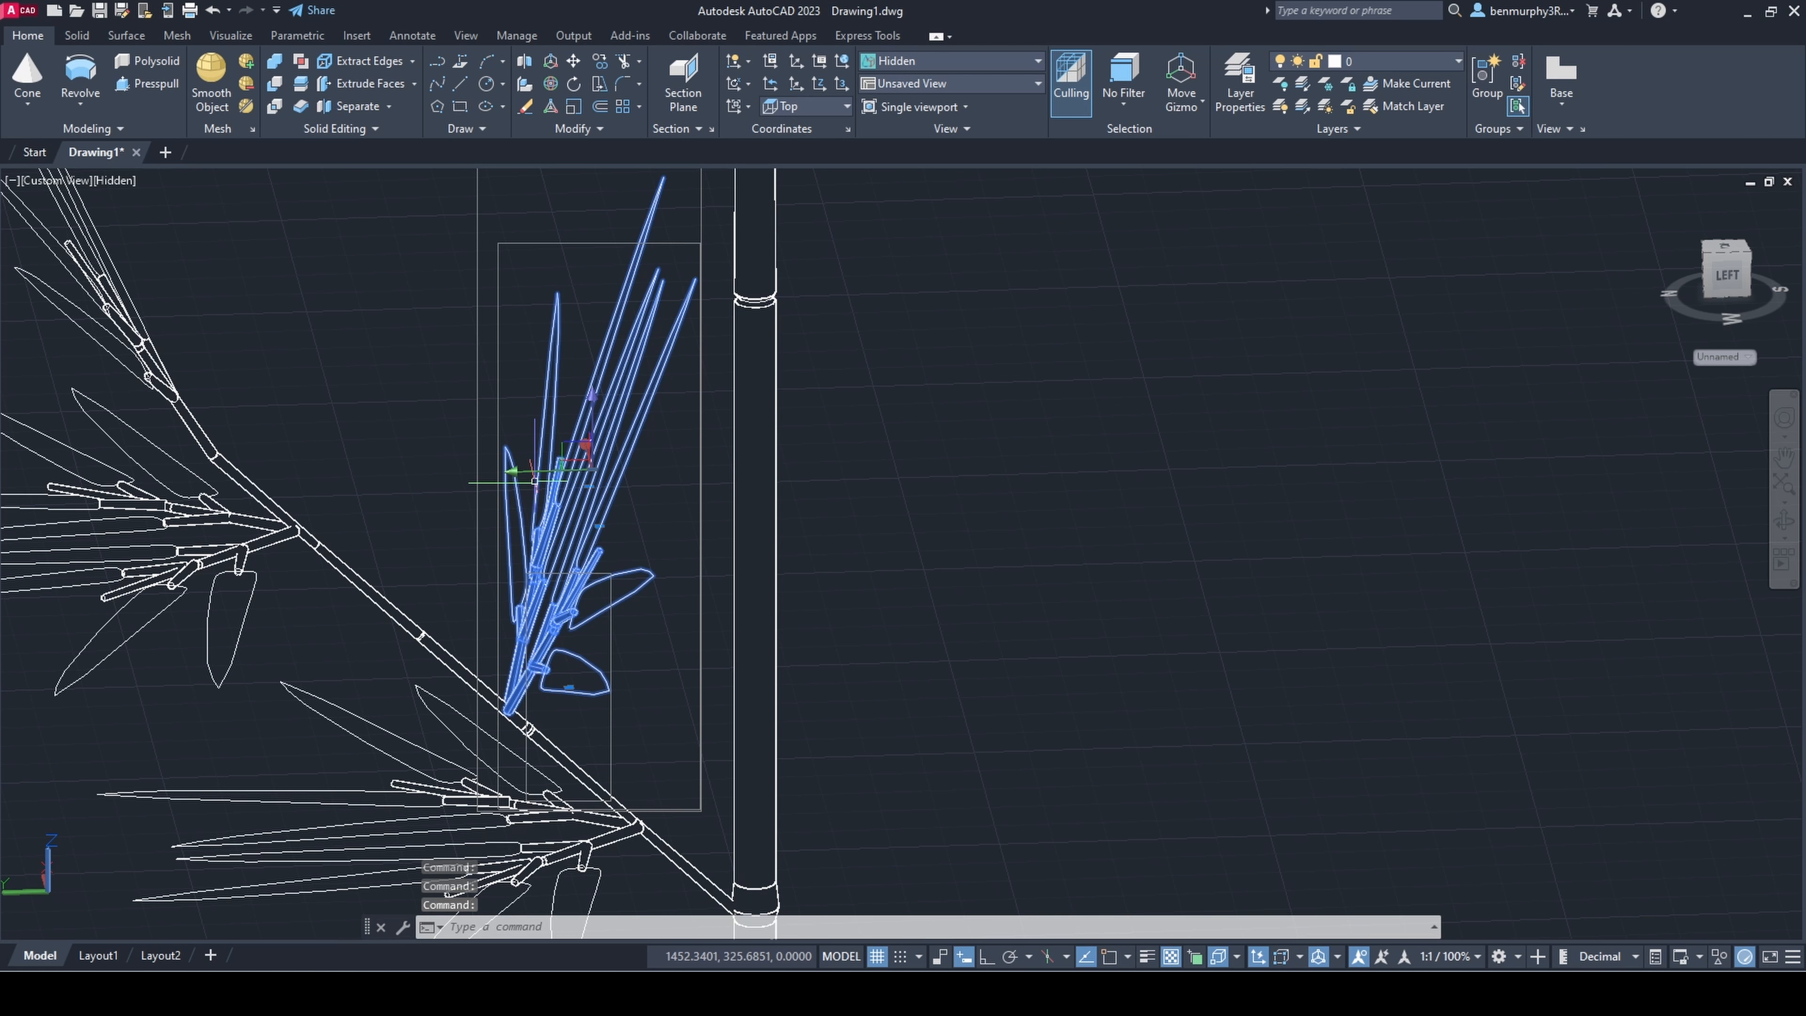
click(514, 478)
click(434, 478)
click(513, 430)
click(513, 388)
key(Escape)
Step: Group the leaning branch and all of its leafy sprigs into one object
shift+middle_drag(553, 549, 629, 655)
scroll(629, 655, down, 5)
shift+middle_drag(629, 655, 458, 680)
scroll(456, 682, down, 5)
shift+middle_drag(456, 682, 637, 671)
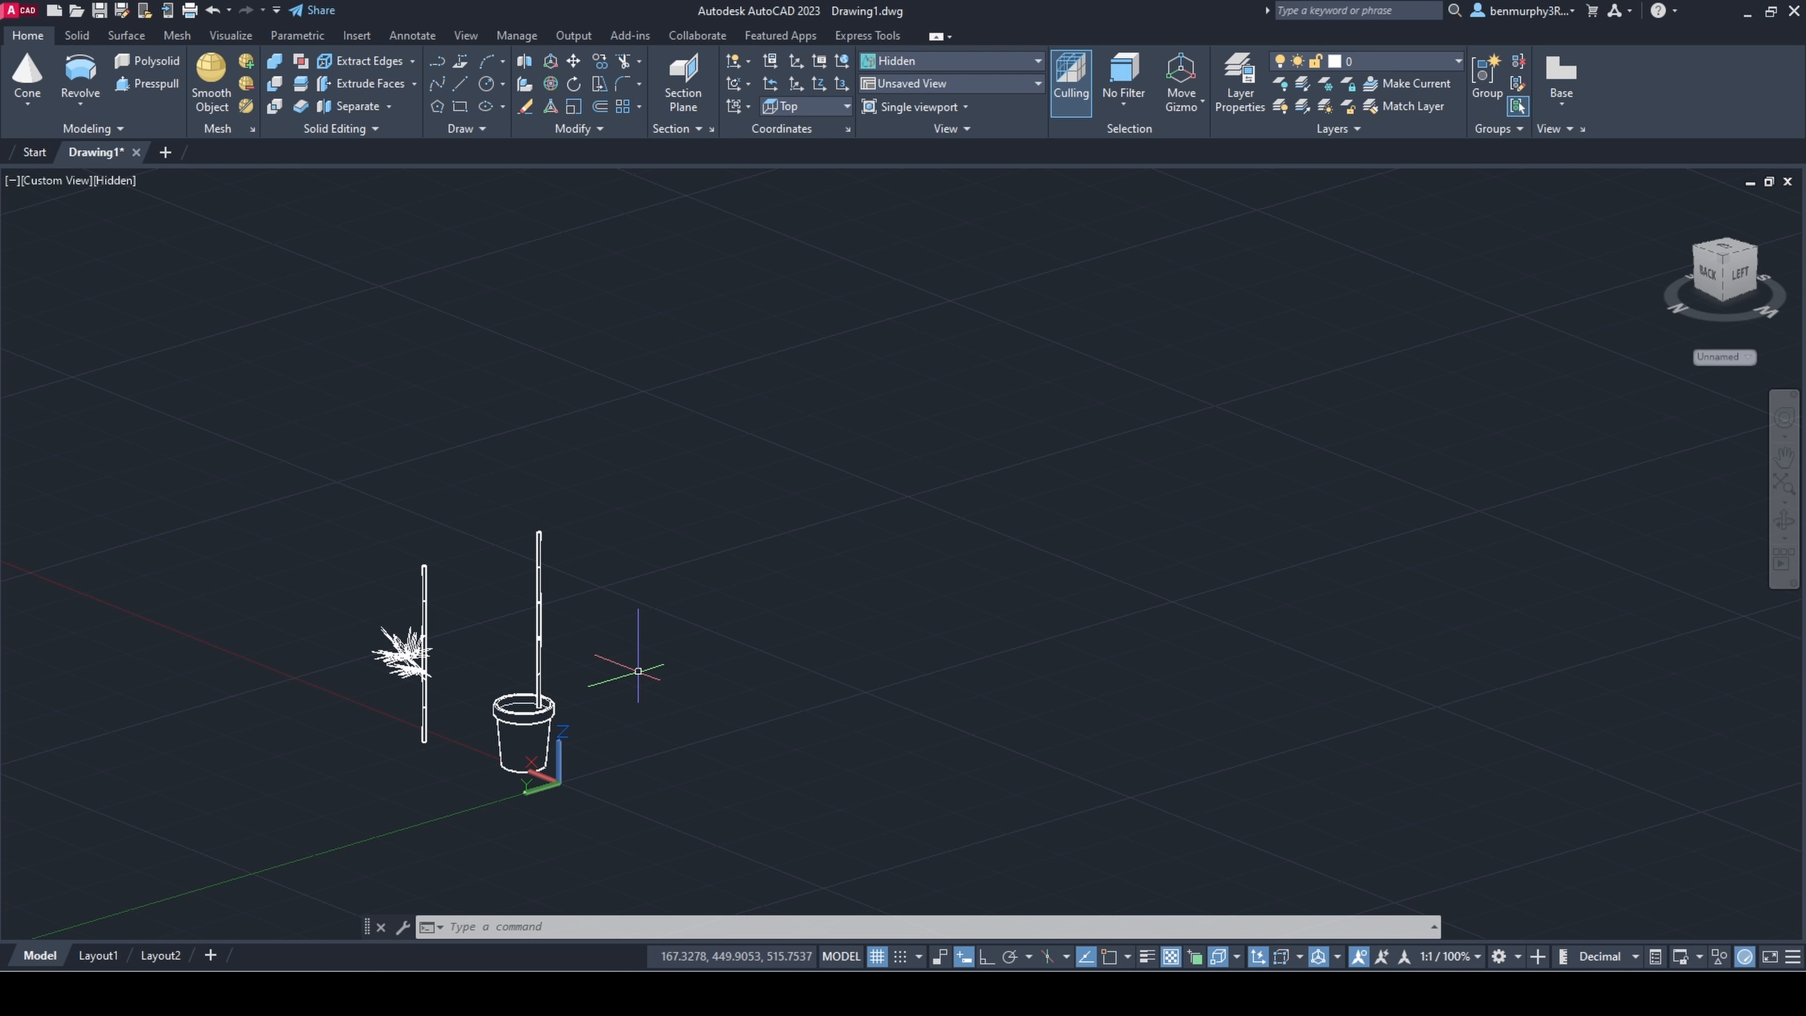
scroll(421, 681, up, 10)
shift+middle_drag(362, 665, 336, 662)
click(403, 657)
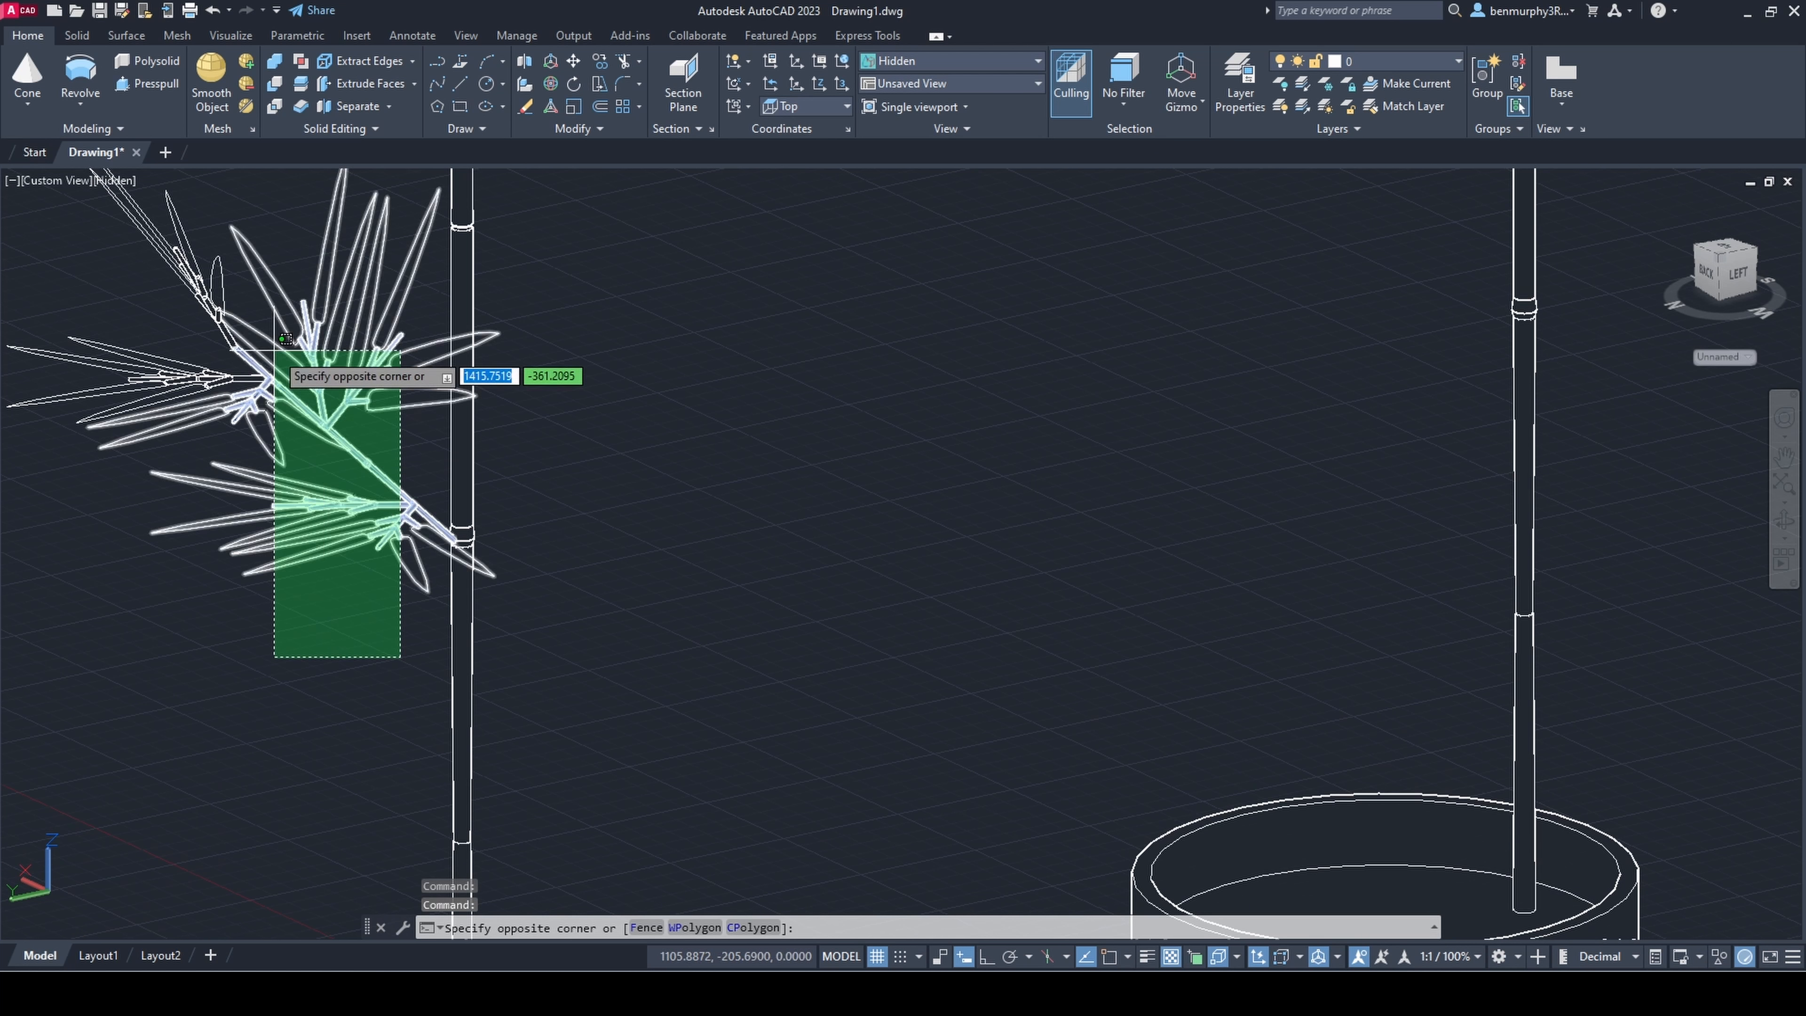
scroll(275, 341, up, 4)
click(274, 313)
scroll(521, 233, down, 4)
key(Return)
scroll(523, 240, down, 6)
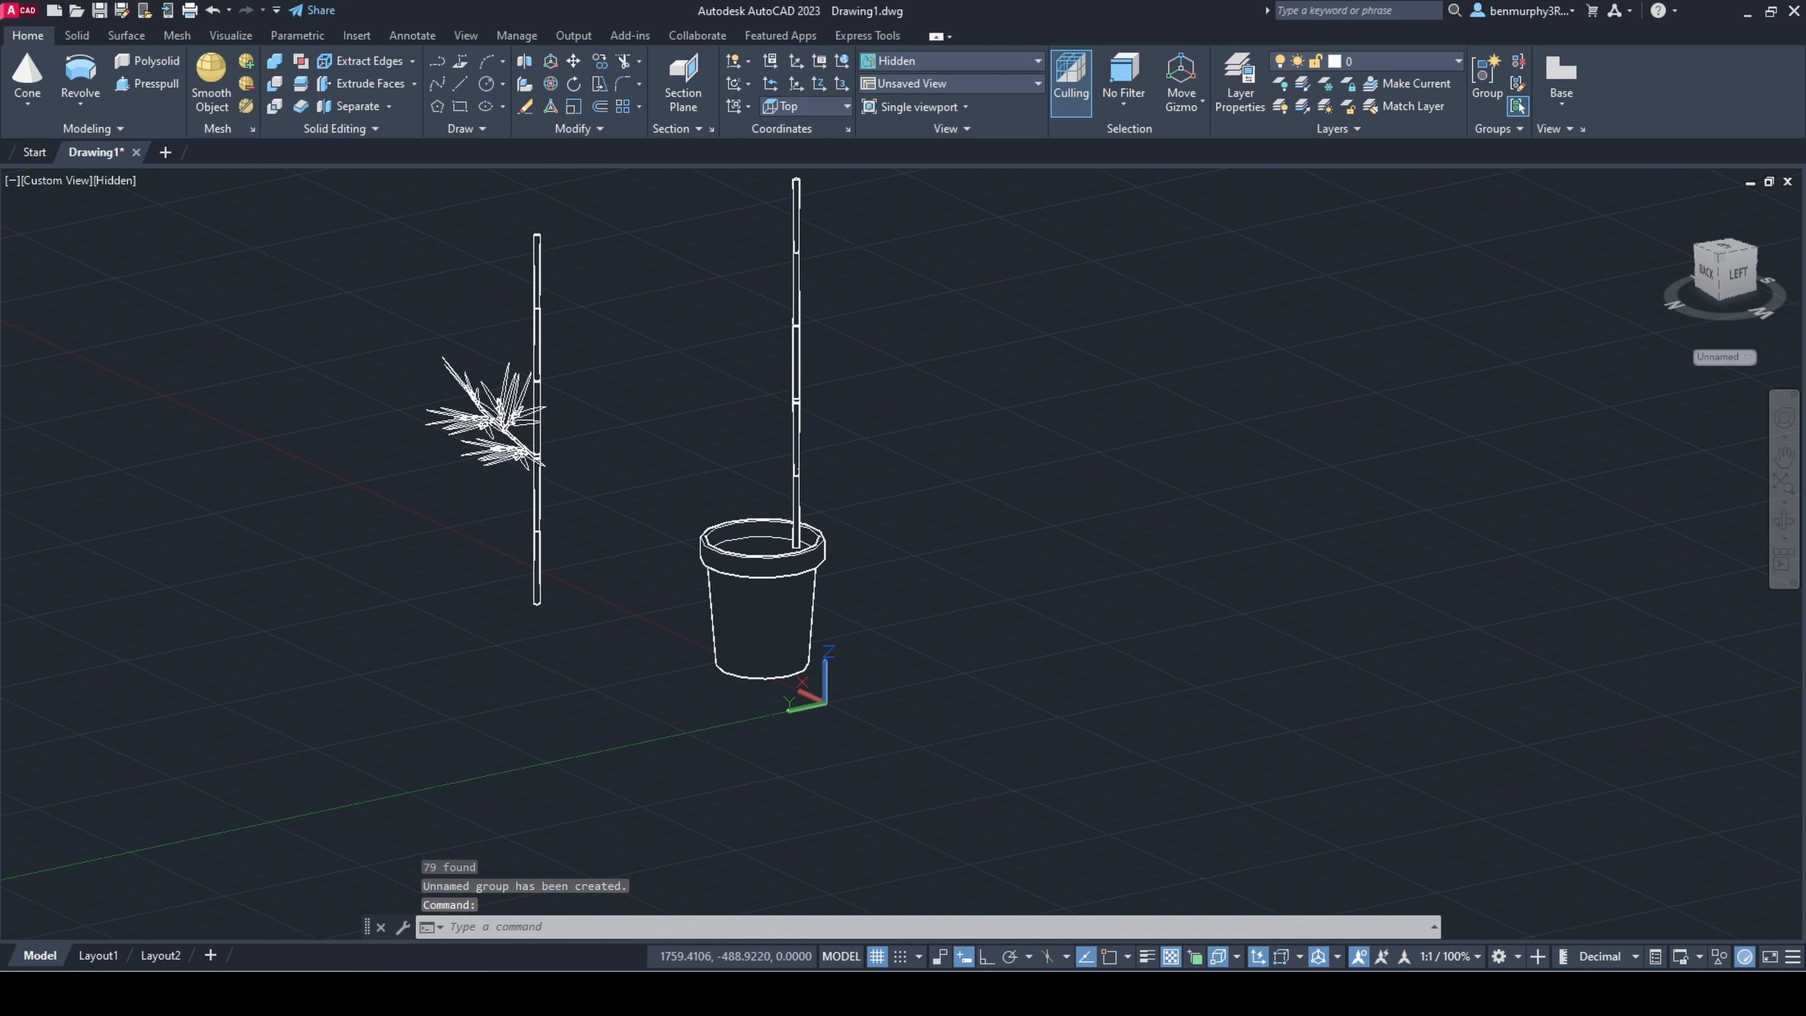
Step: Copy the grouped leafy branch vertically to a higher position on the same stem
scroll(512, 393, up, 4)
text(copy)
key(Return)
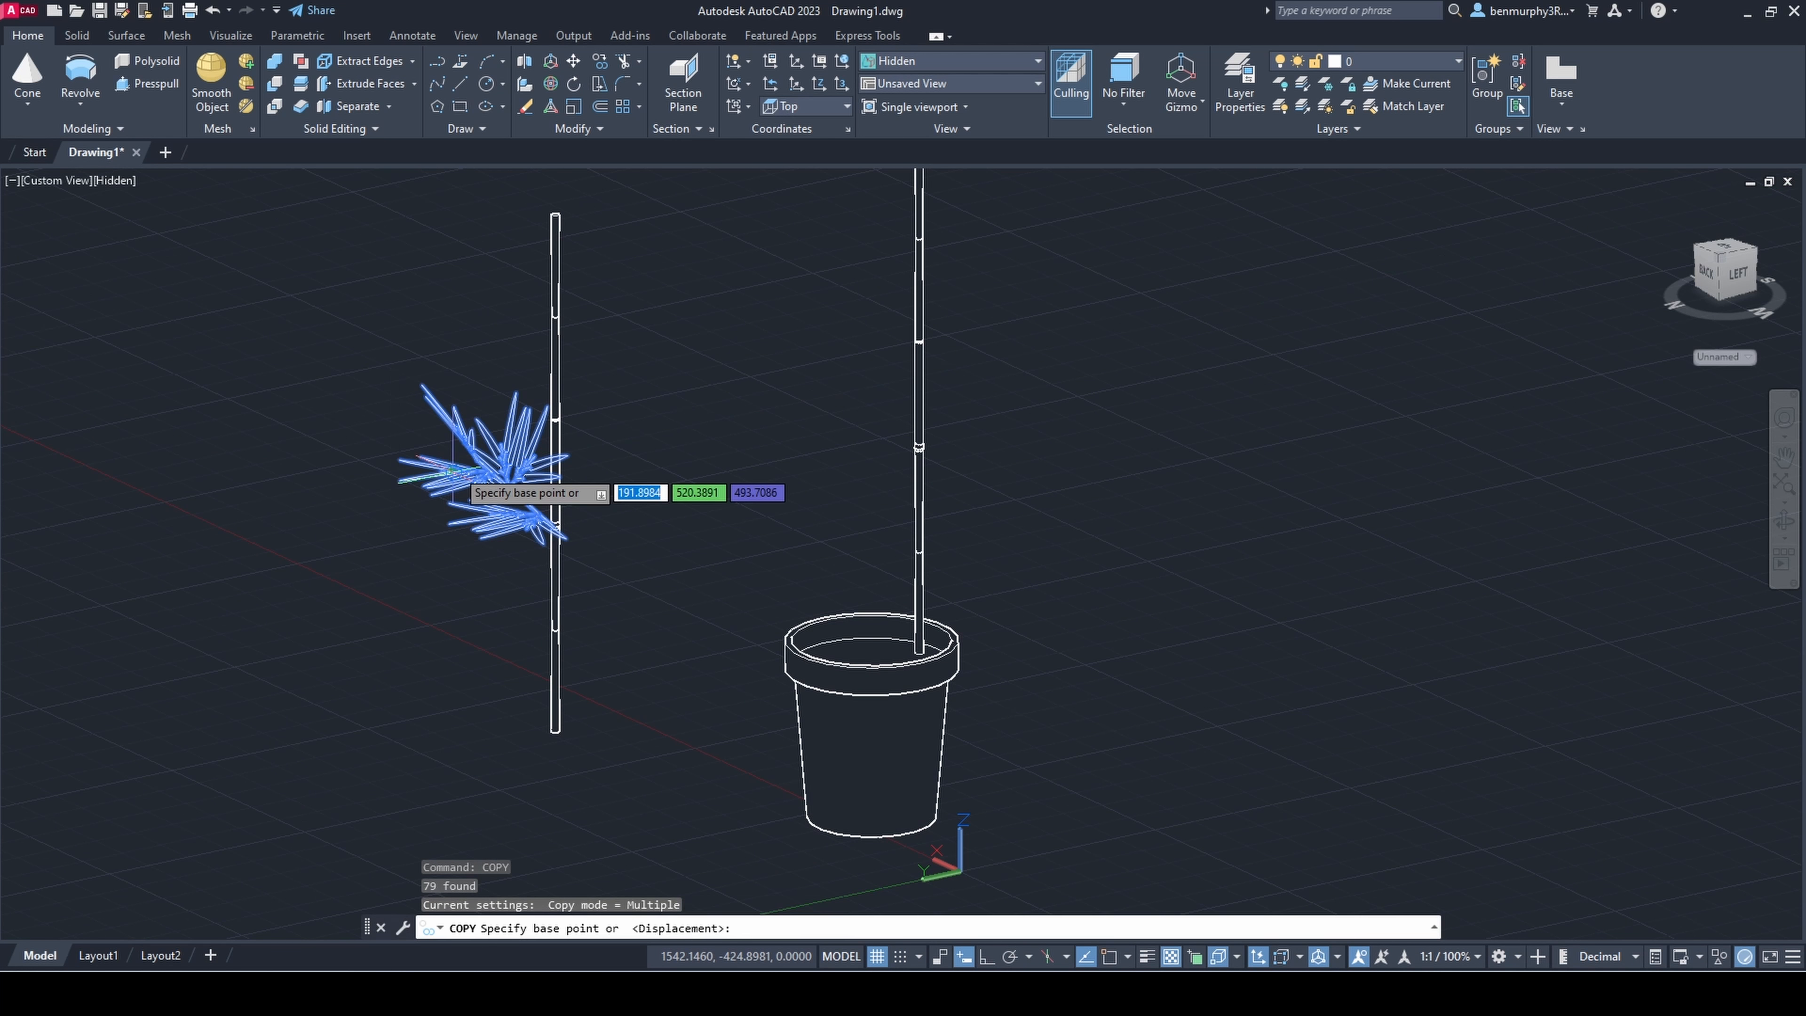
click(507, 487)
middle_drag(523, 328, 590, 469)
key(Escape)
click(475, 344)
key(Escape)
scroll(574, 459, down, 2)
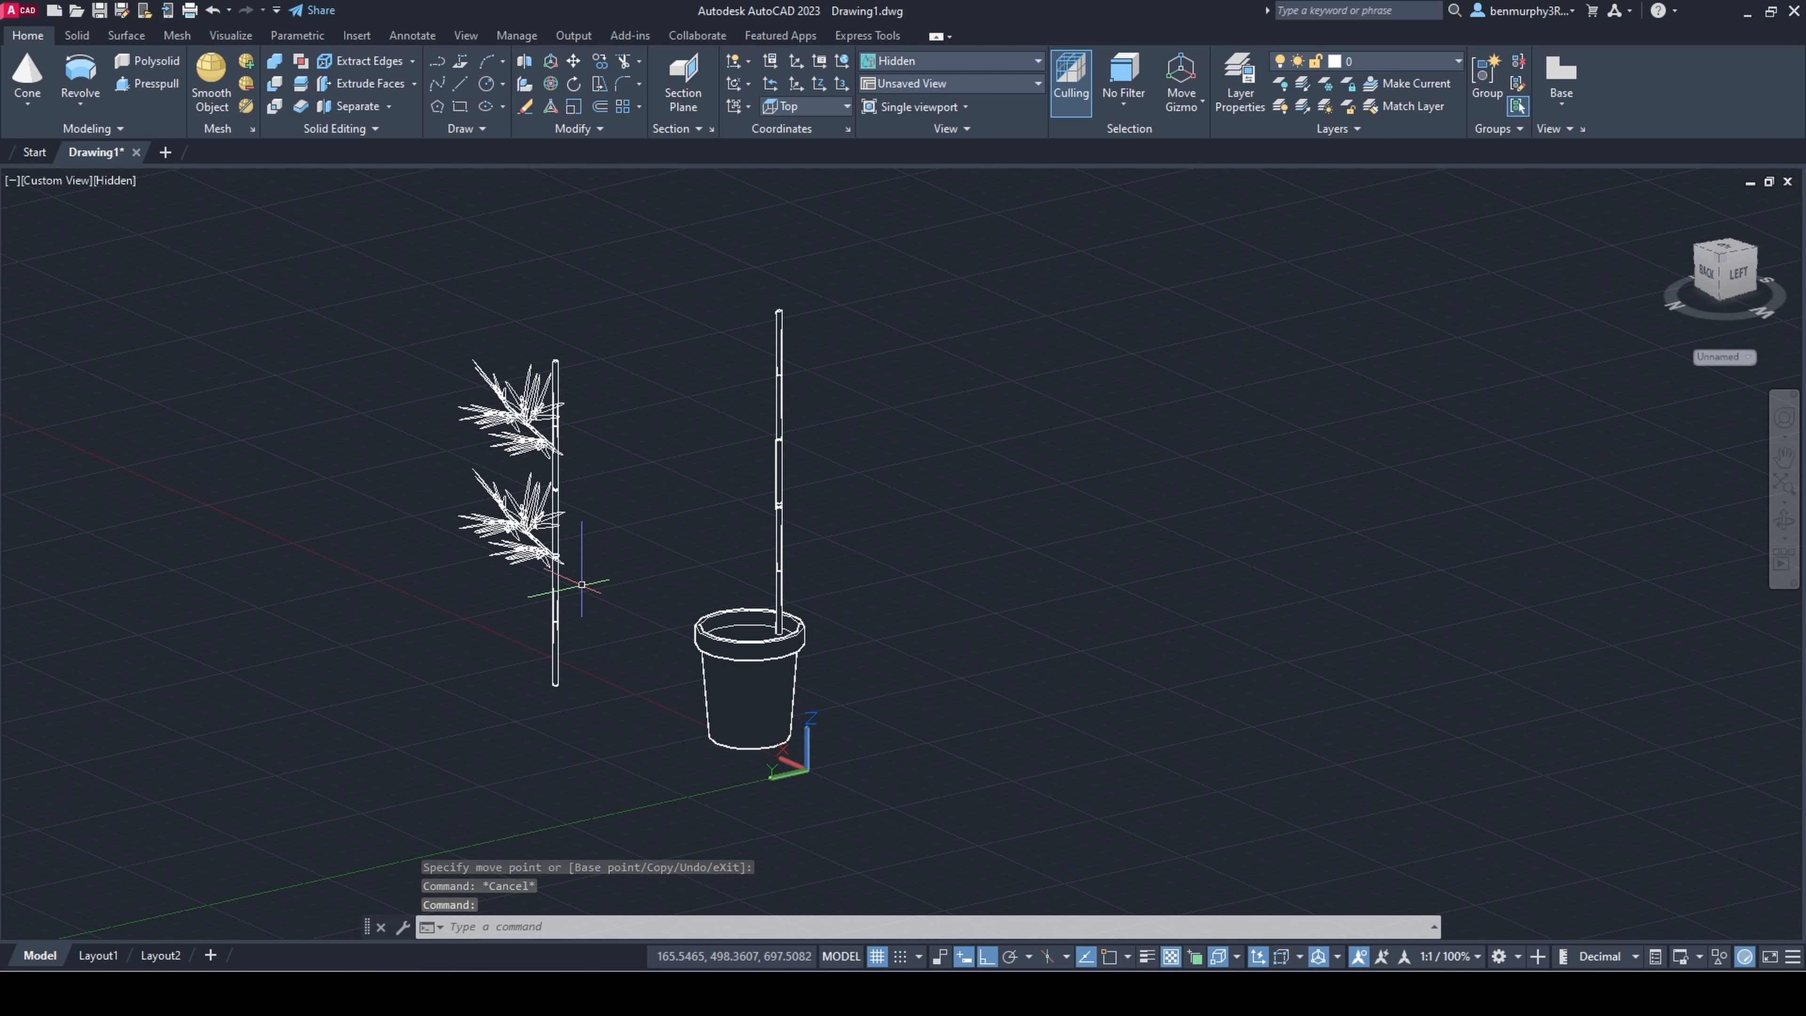
Step: Raise the lower leafy branch slightly along the stem to bring it closer to the upper one
scroll(582, 585, up, 2)
click(501, 506)
click(478, 485)
click(479, 448)
key(Escape)
mouse_move(705, 766)
shift+middle_down()
mouse_move(674, 686)
mouse_move(703, 786)
shift+middle_up()
scroll(695, 596, down, 5)
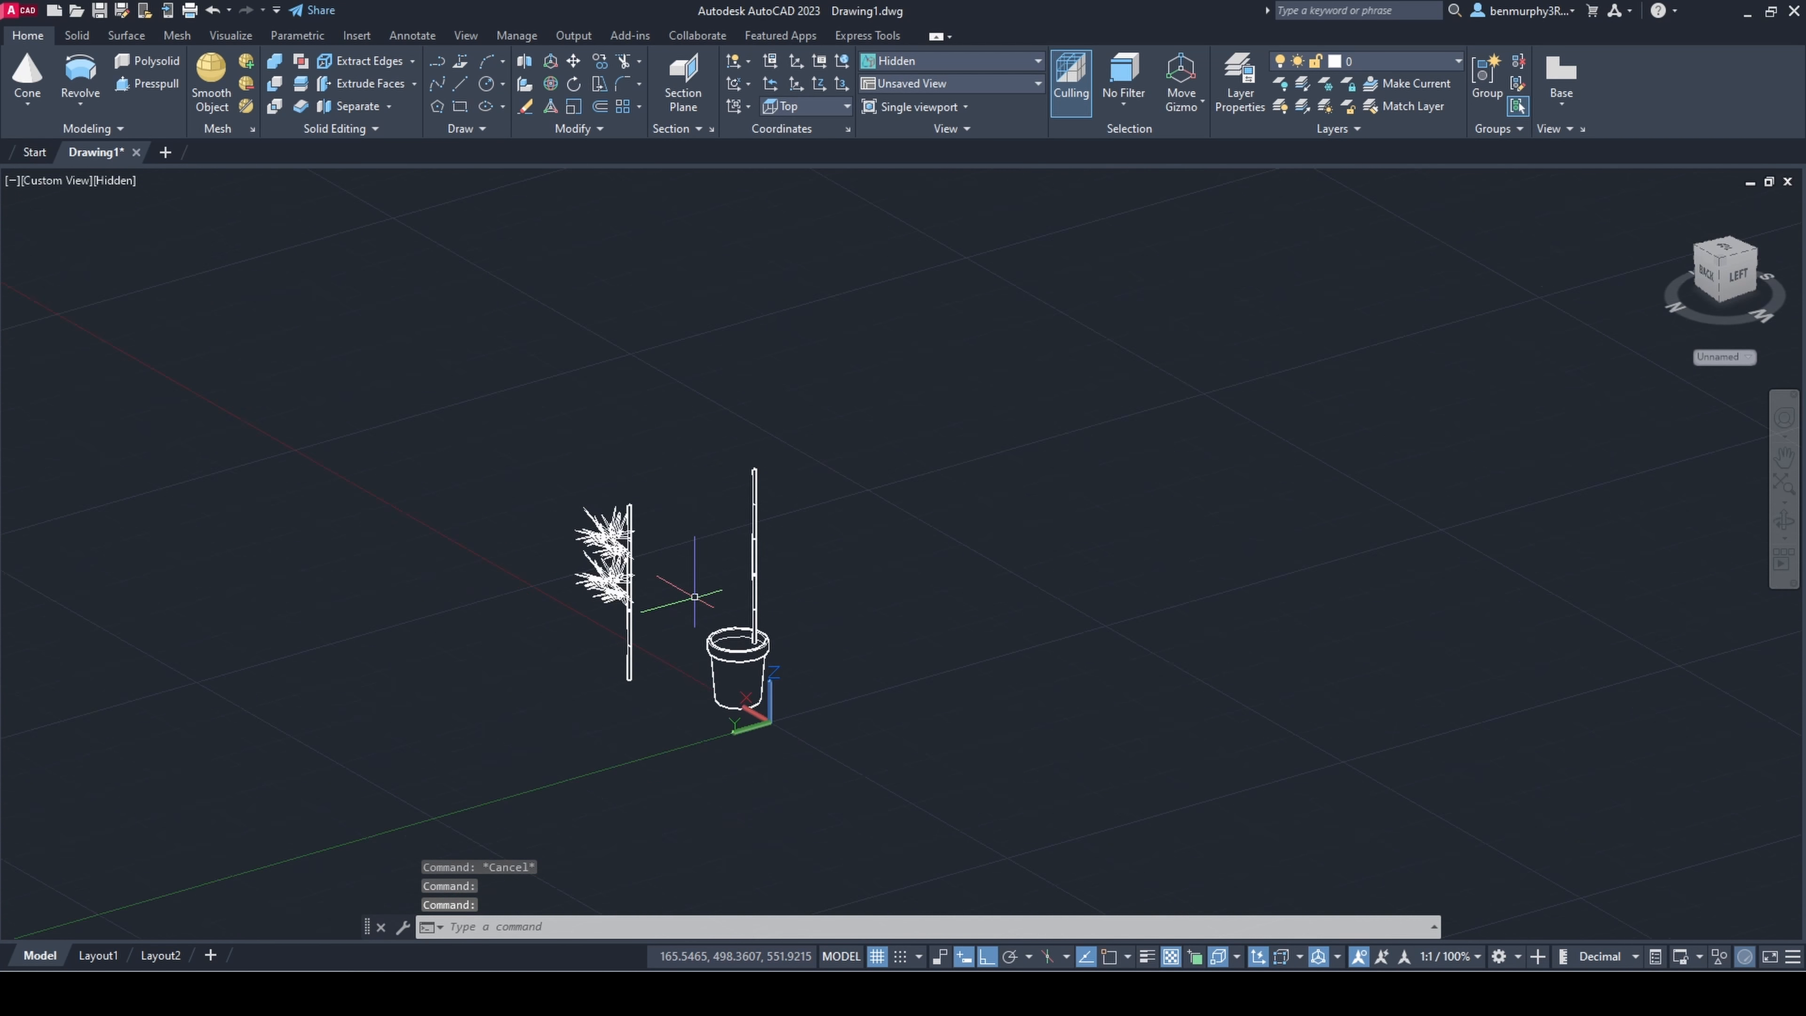
Step: Copy the upper leafy branch straight up to a position above the top of the stem
scroll(654, 551, up, 4)
shift+drag(654, 552, 537, 544)
scroll(531, 542, up, 4)
click(546, 492)
click(543, 496)
text(co)
key(Return)
click(545, 492)
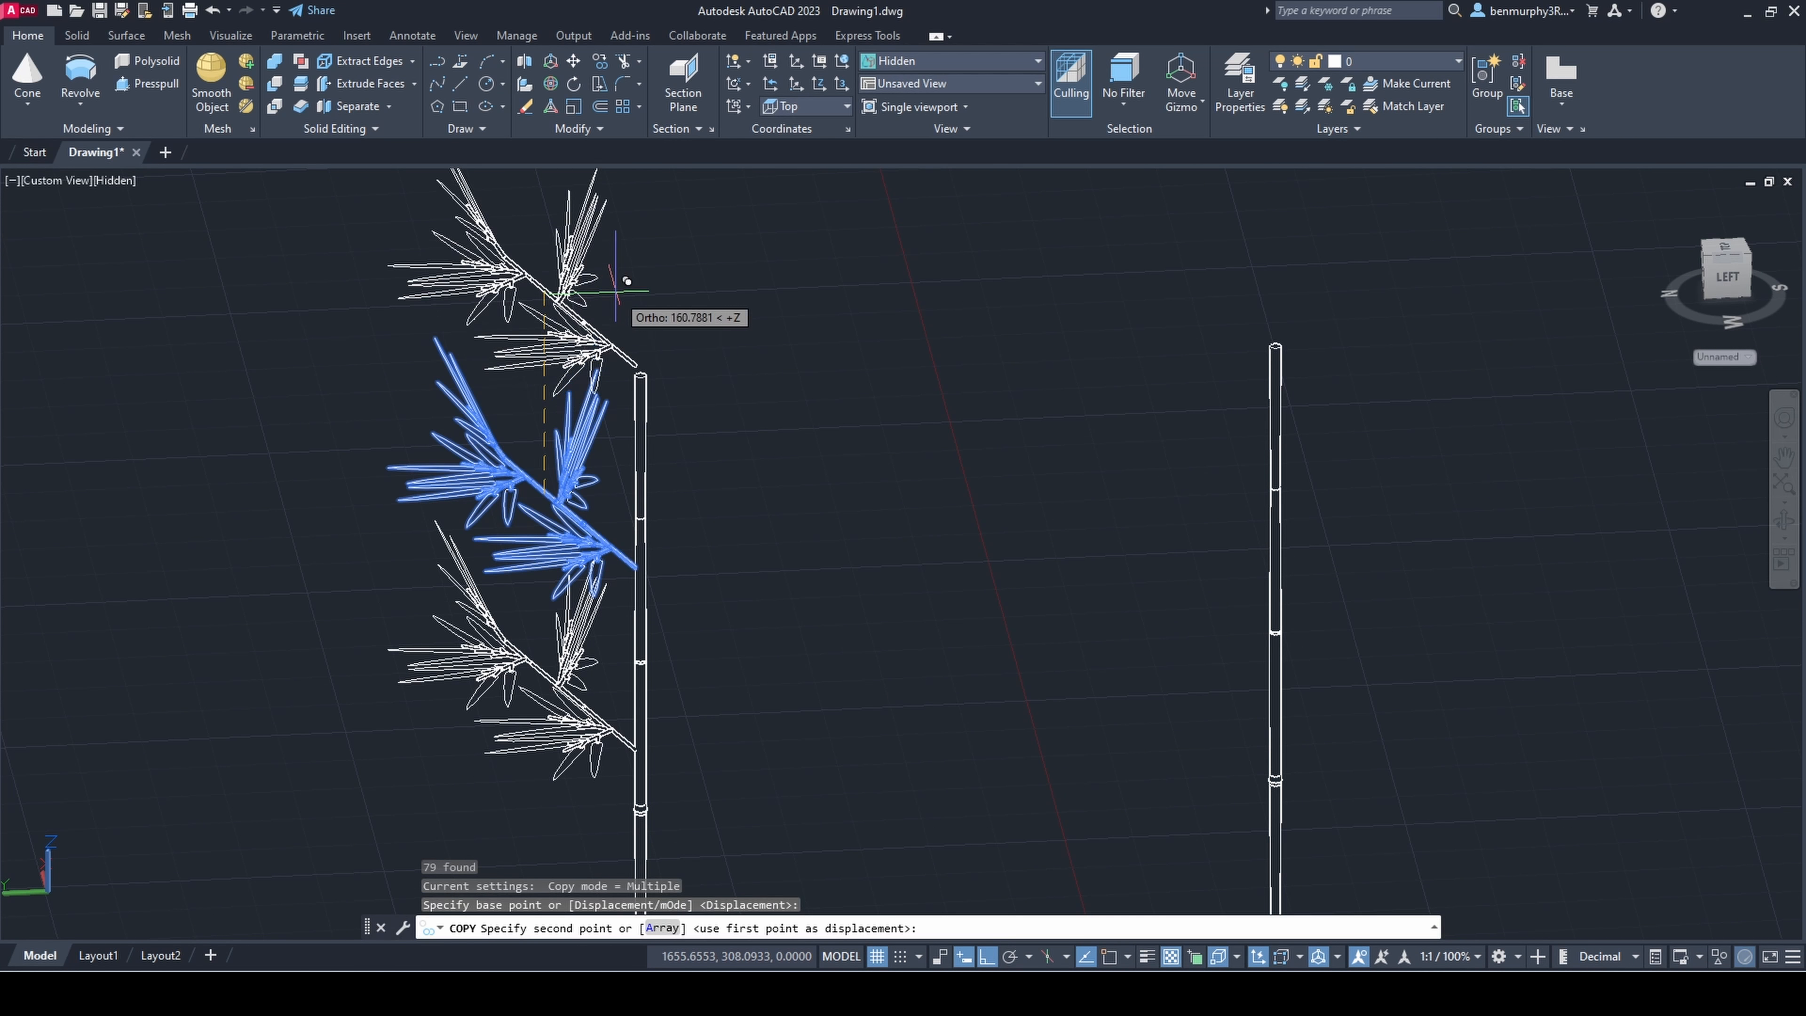
click(615, 269)
key(Escape)
Step: Rotate the topmost leafy branch in 3D with Ortho off until the branch stands upright
shift+middle_drag(617, 284, 709, 387)
click(483, 391)
click(550, 83)
click(506, 373)
click(988, 955)
scroll(726, 587, down, 2)
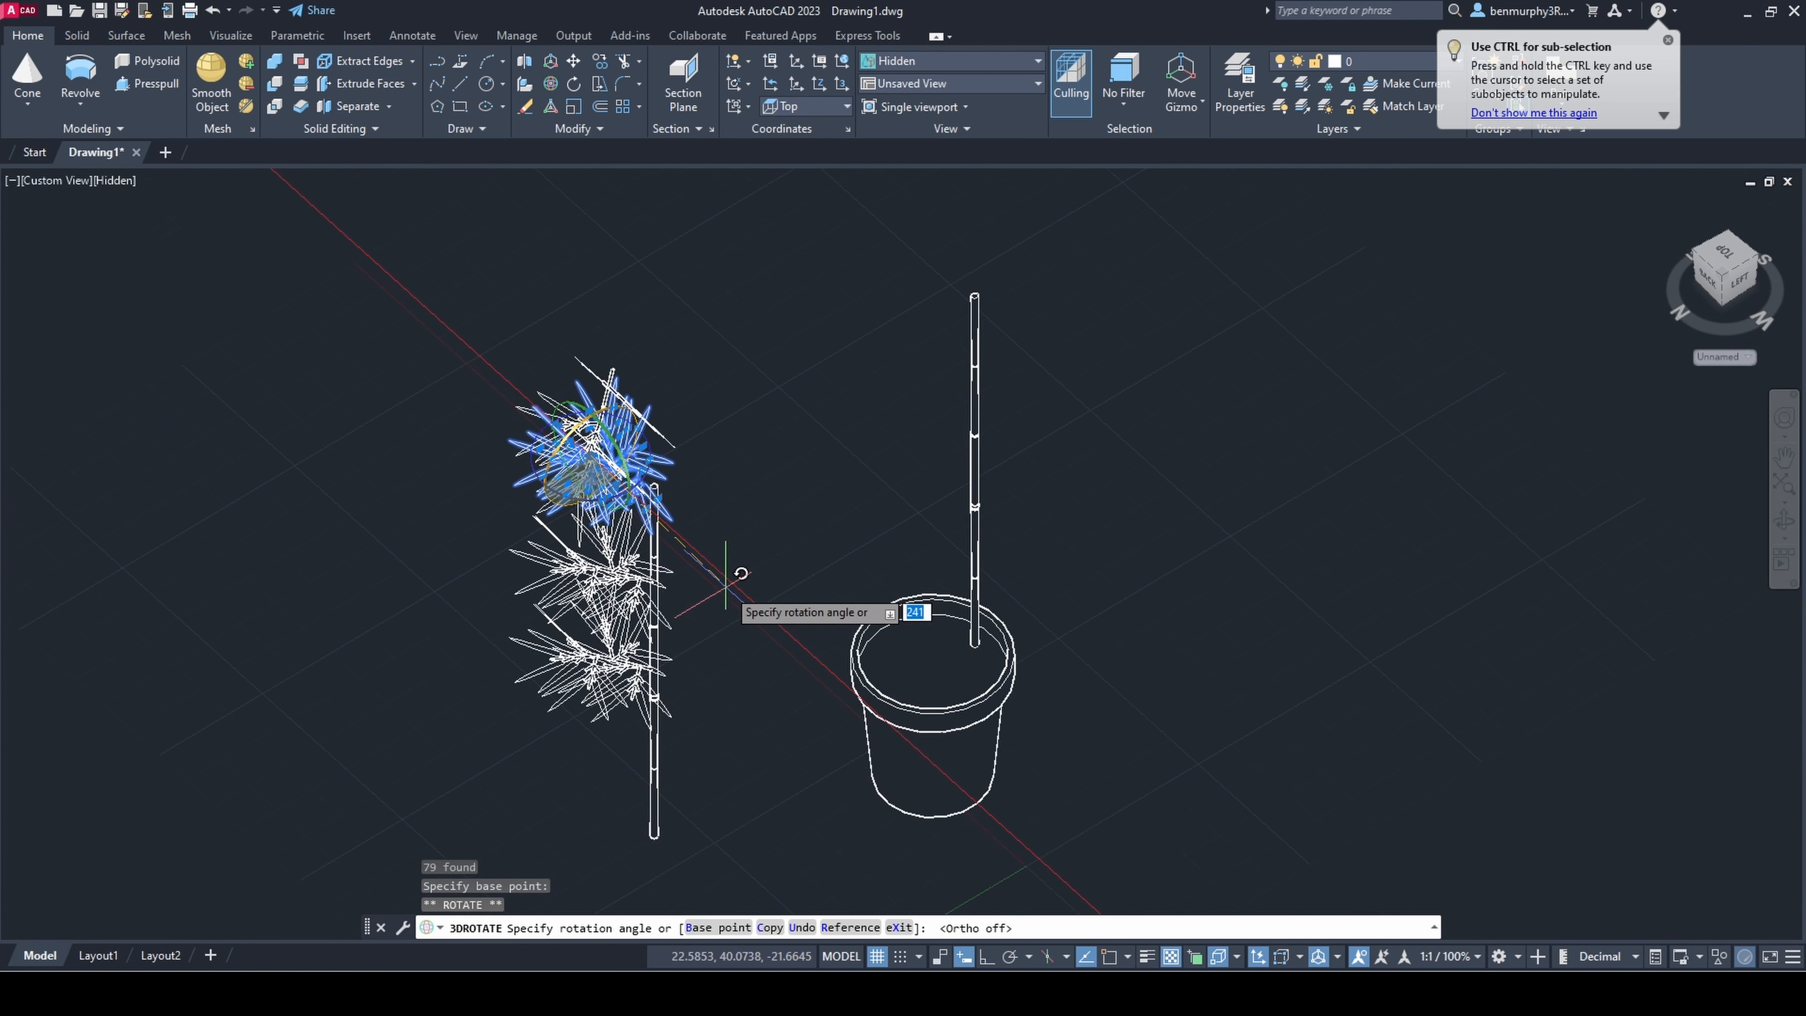
shift+middle_drag(726, 588, 717, 562)
scroll(711, 530, up, 3)
shift+middle_drag(455, 285, 363, 177)
middle_drag(661, 429, 604, 711)
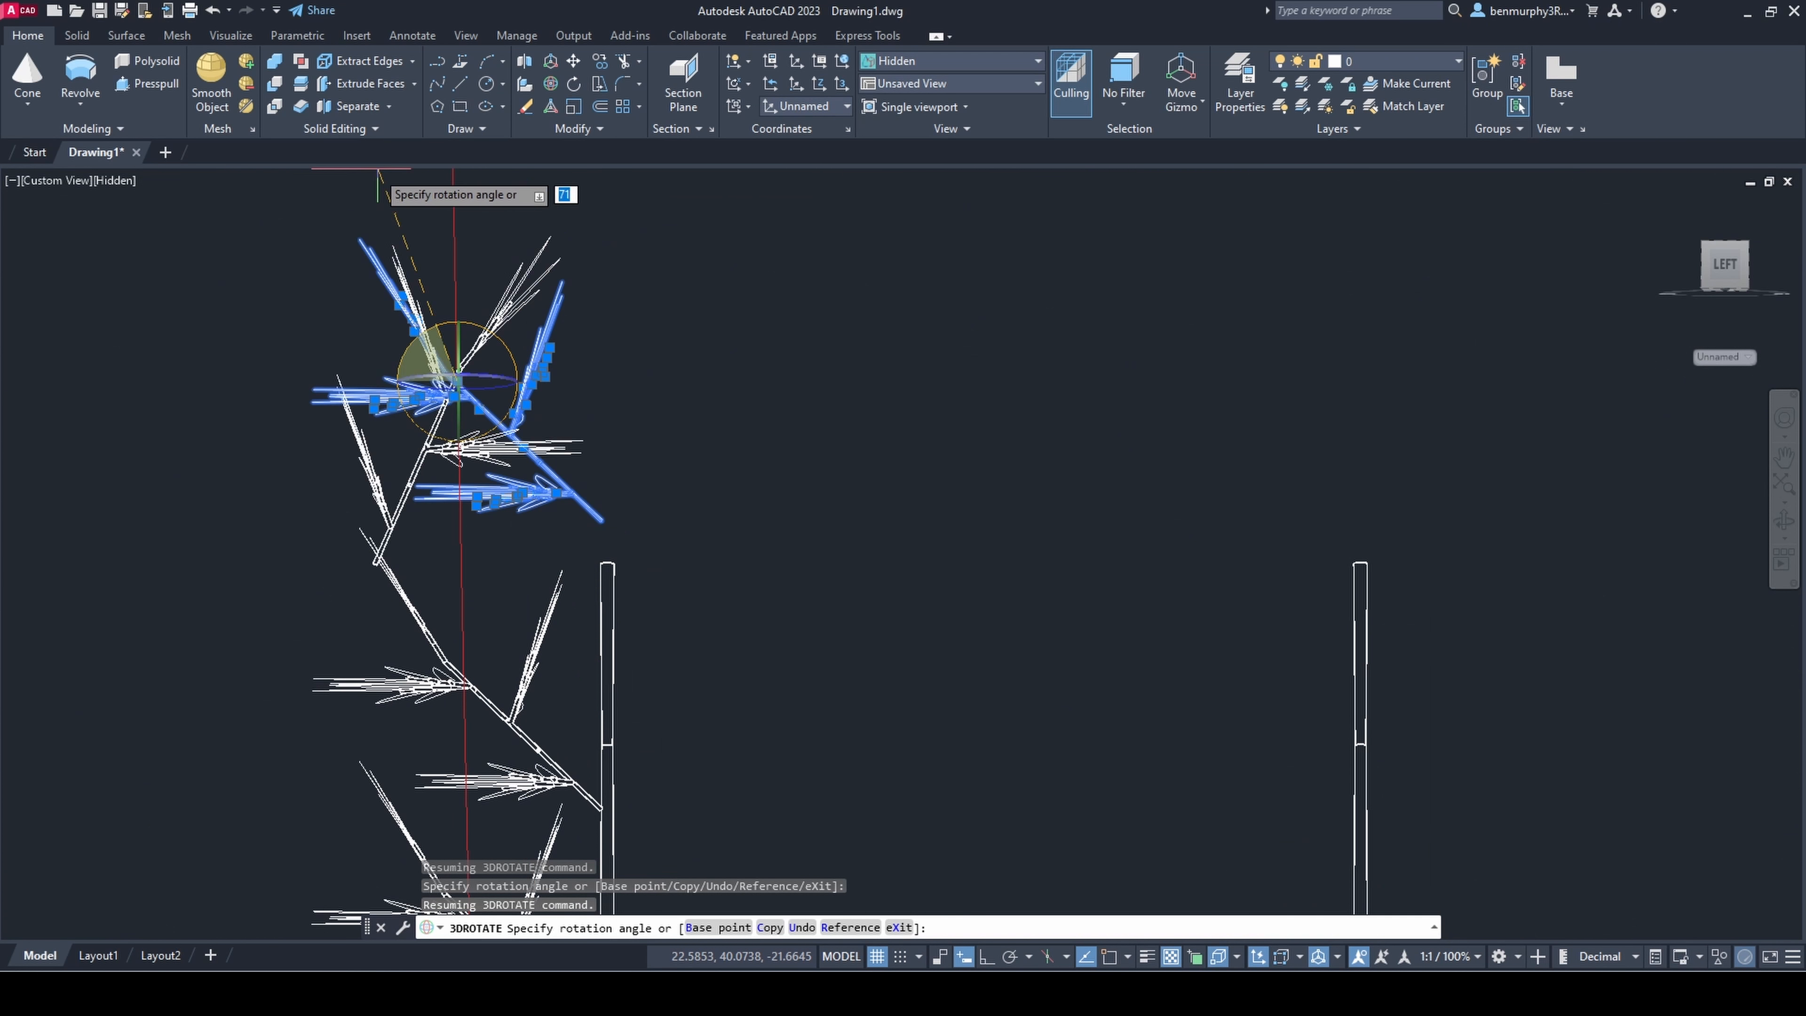
click(253, 177)
key(Escape)
Step: Move the upright leafy branch by its lower end onto the top of the stem
shift+middle_drag(459, 583, 483, 626)
scroll(484, 626, up, 4)
click(429, 506)
click(420, 496)
text(m)
key(Return)
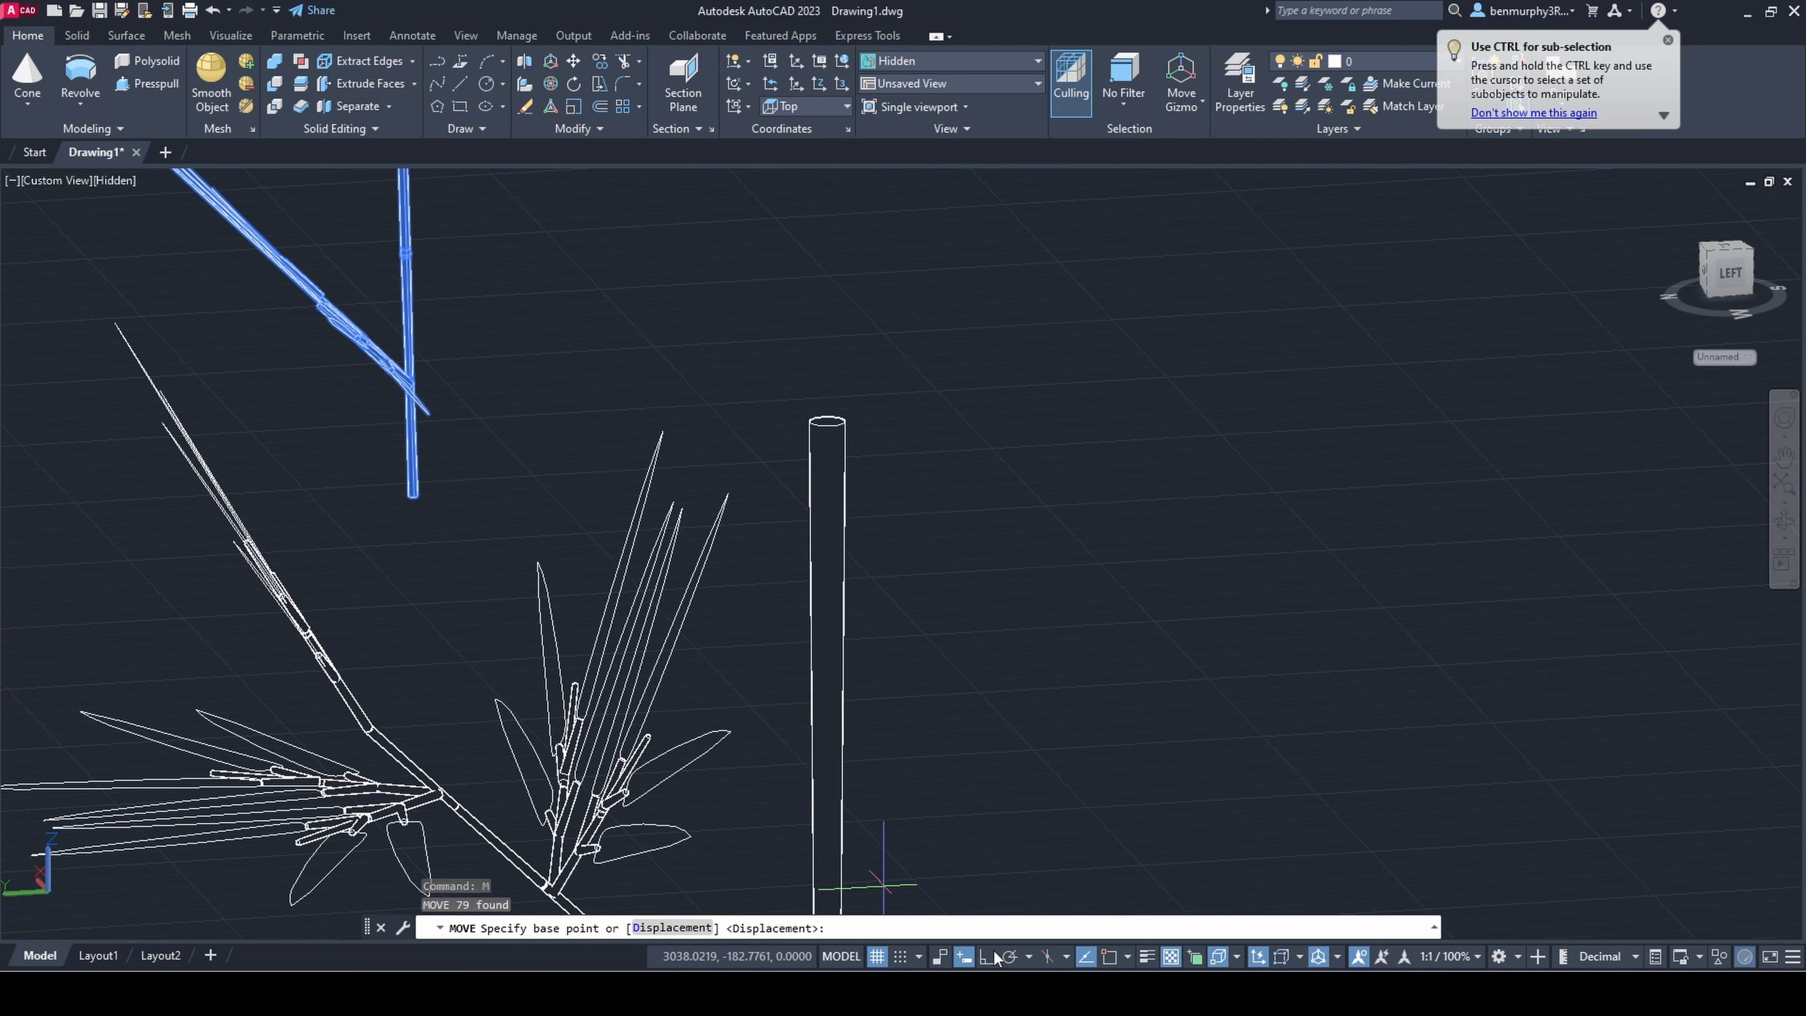
key(Escape)
key(Escape)
scroll(1052, 585, down, 5)
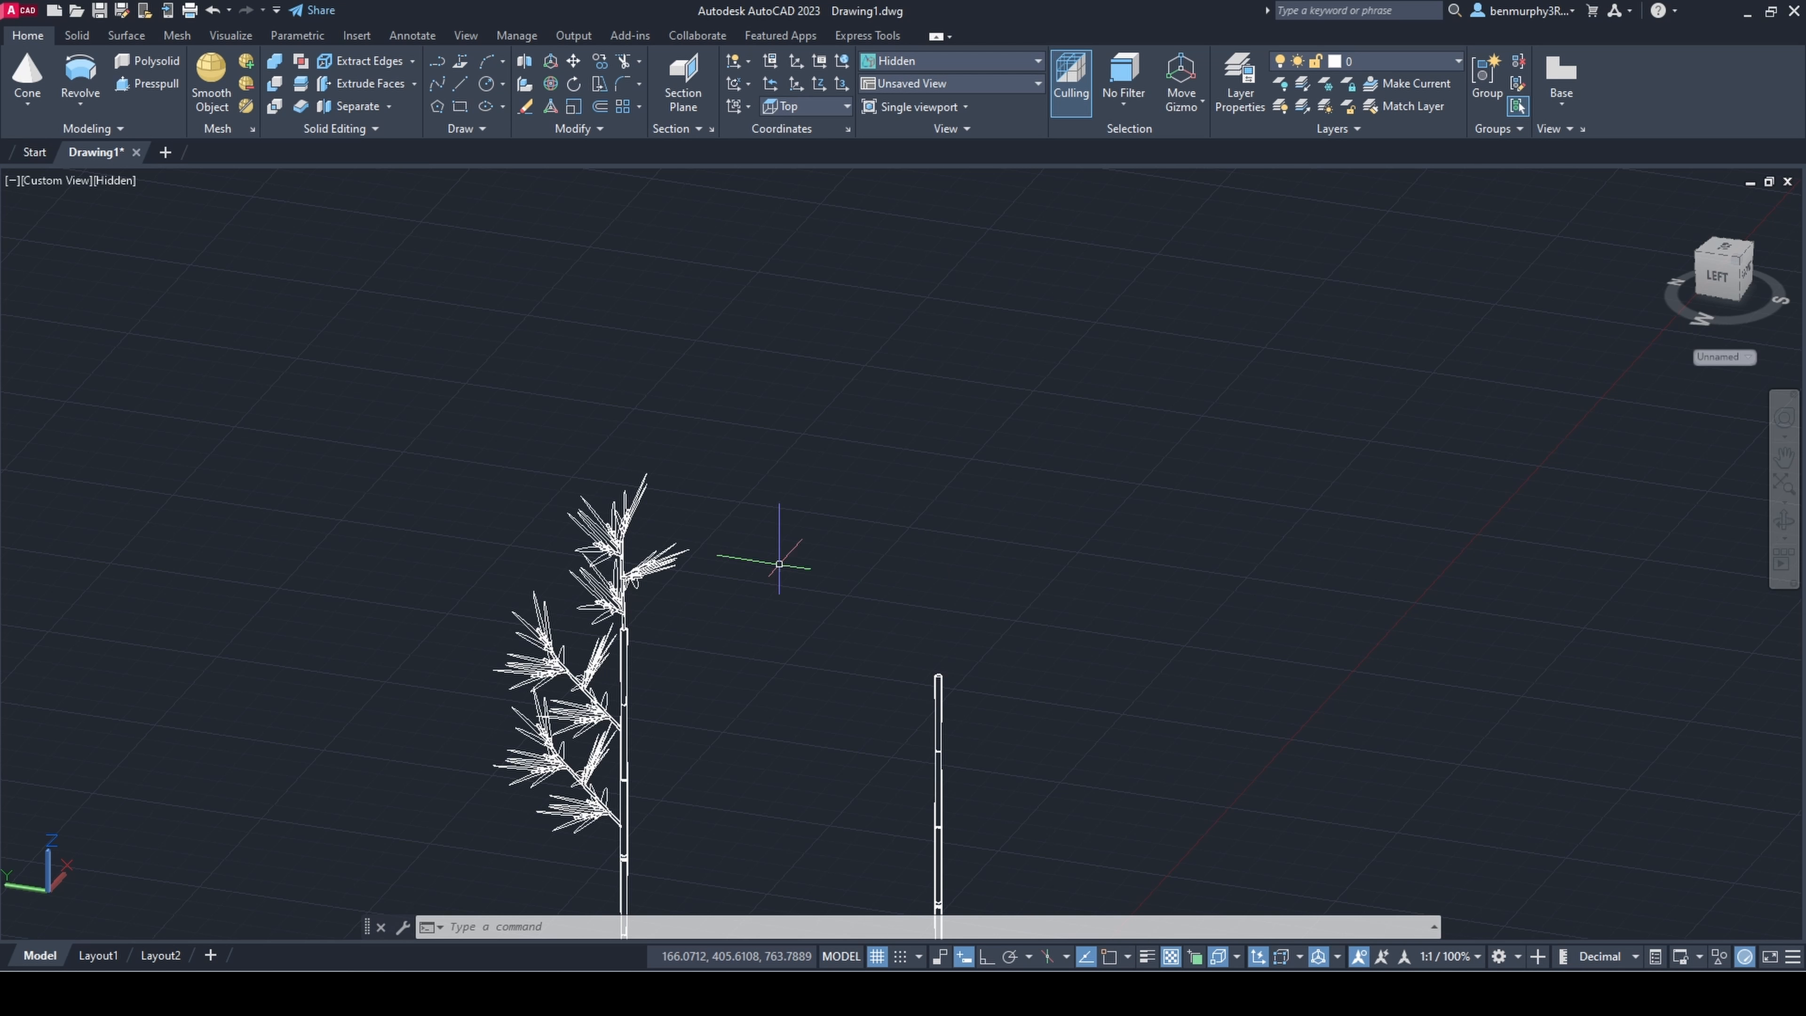
Step: Ungroup the upright leafy branch on top of the stem, accepting the first group offered
shift+middle_drag(779, 564, 674, 508)
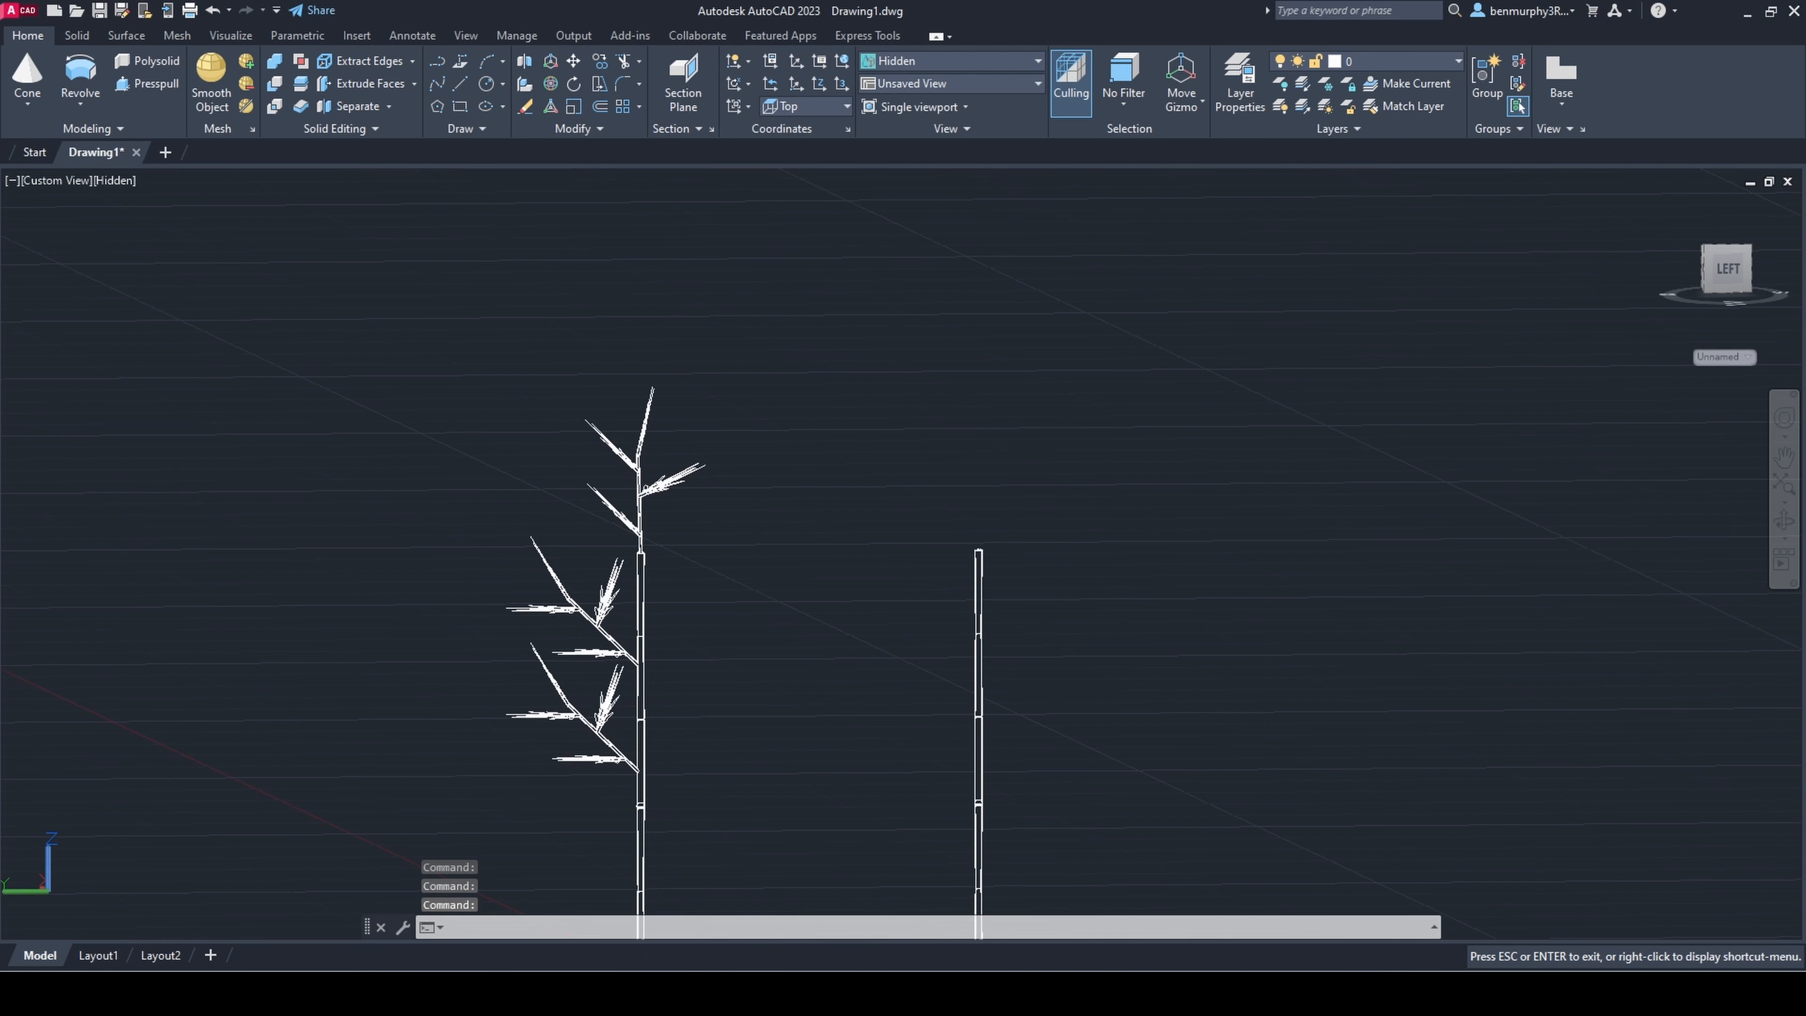
scroll(589, 610, up, 4)
shift+middle_drag(588, 610, 618, 637)
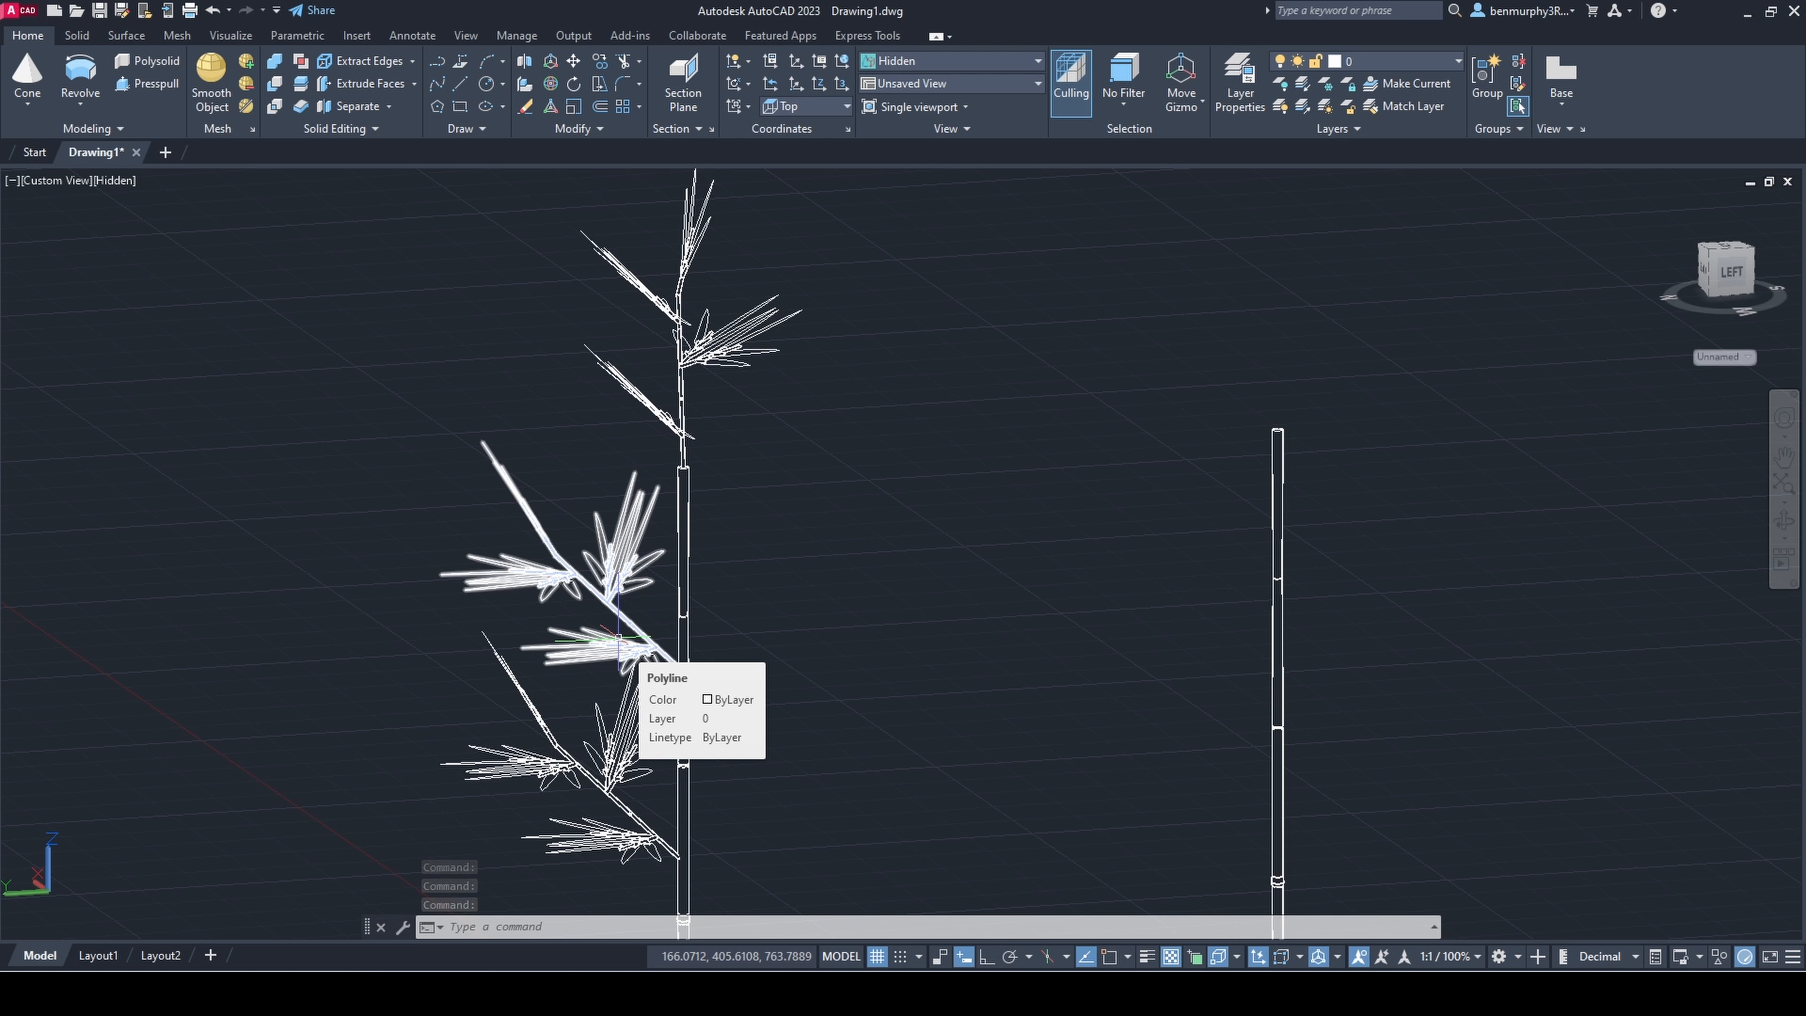
click(782, 369)
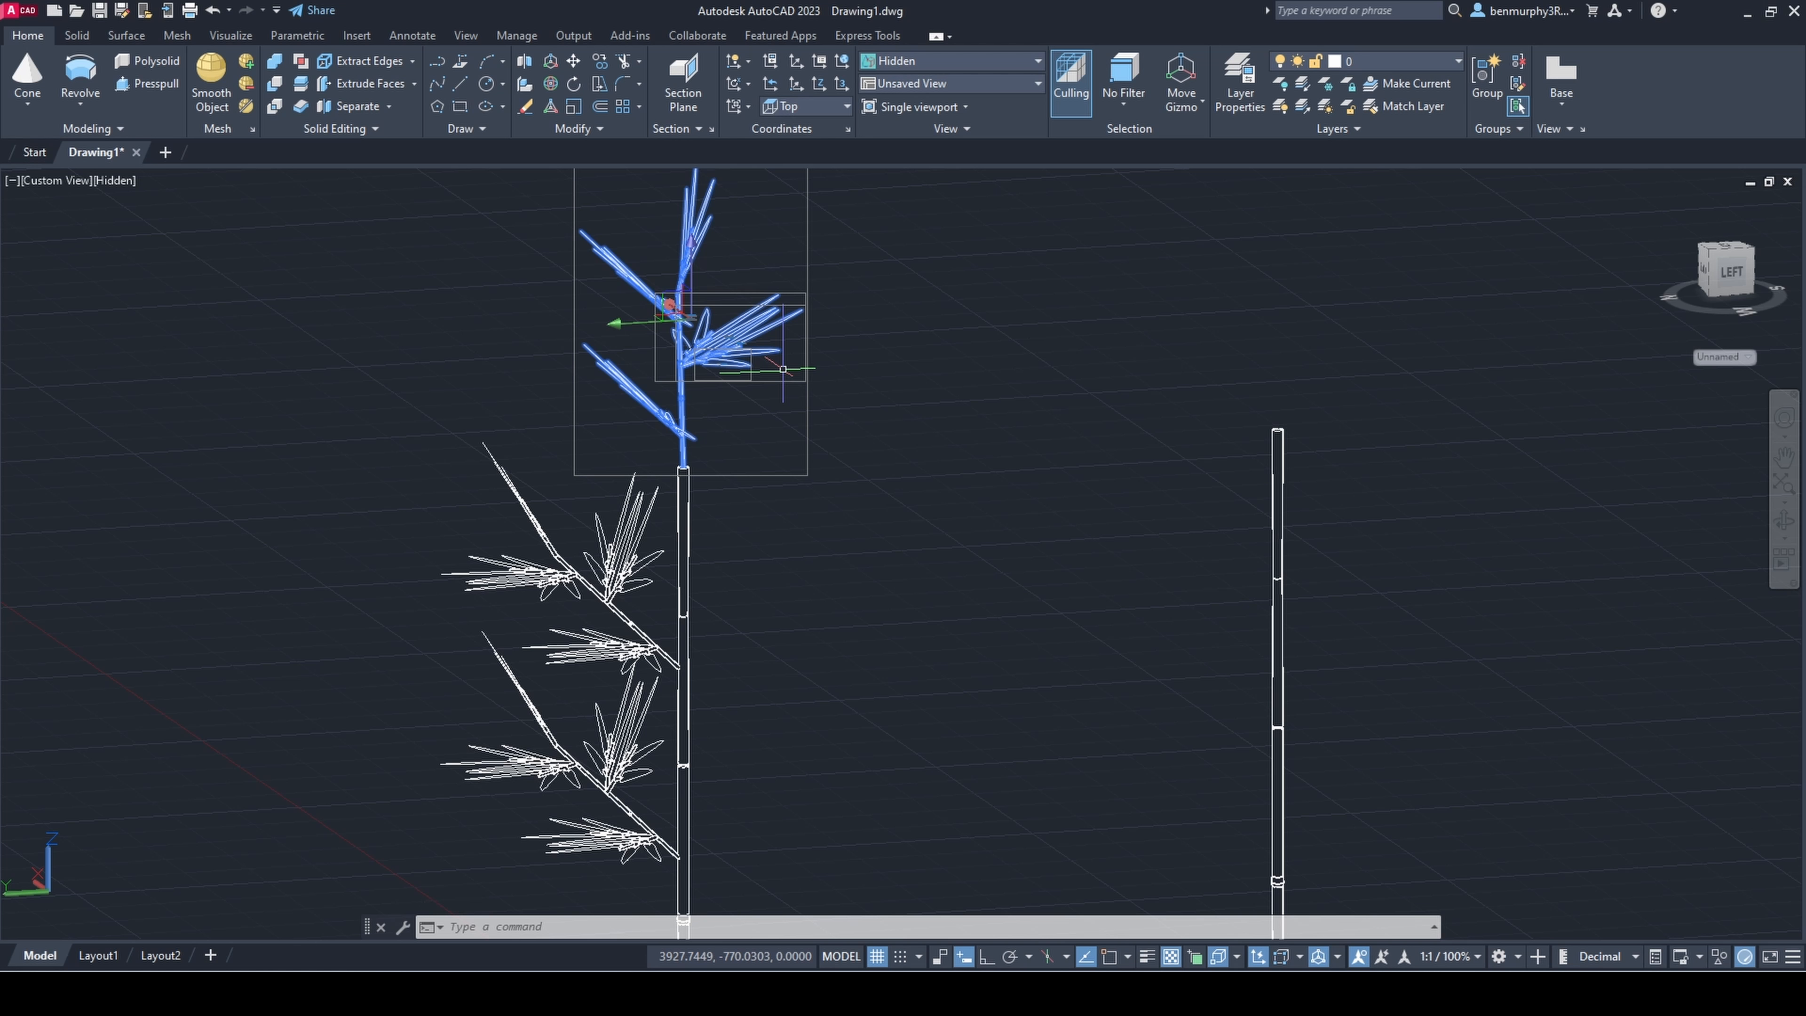
key(Return)
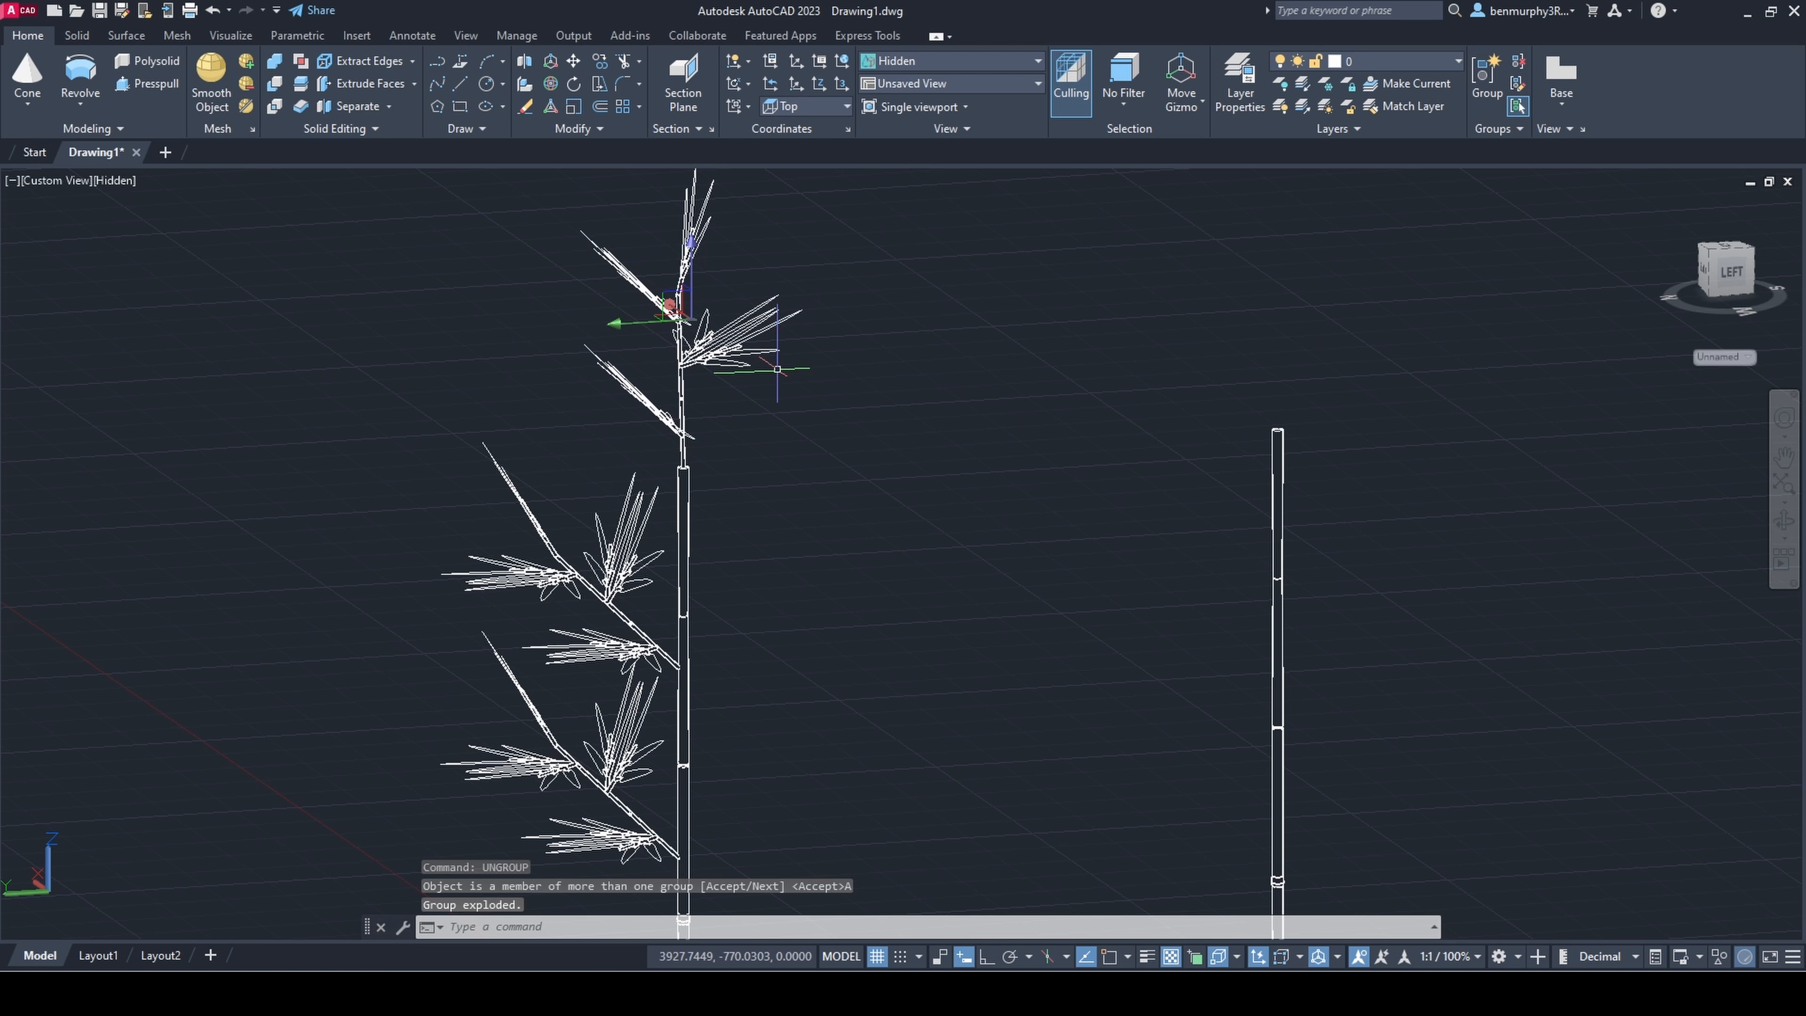
Step: Lower the bottom sprig pair of the upright branch to the top end of the stem
scroll(749, 467, up, 5)
click(588, 547)
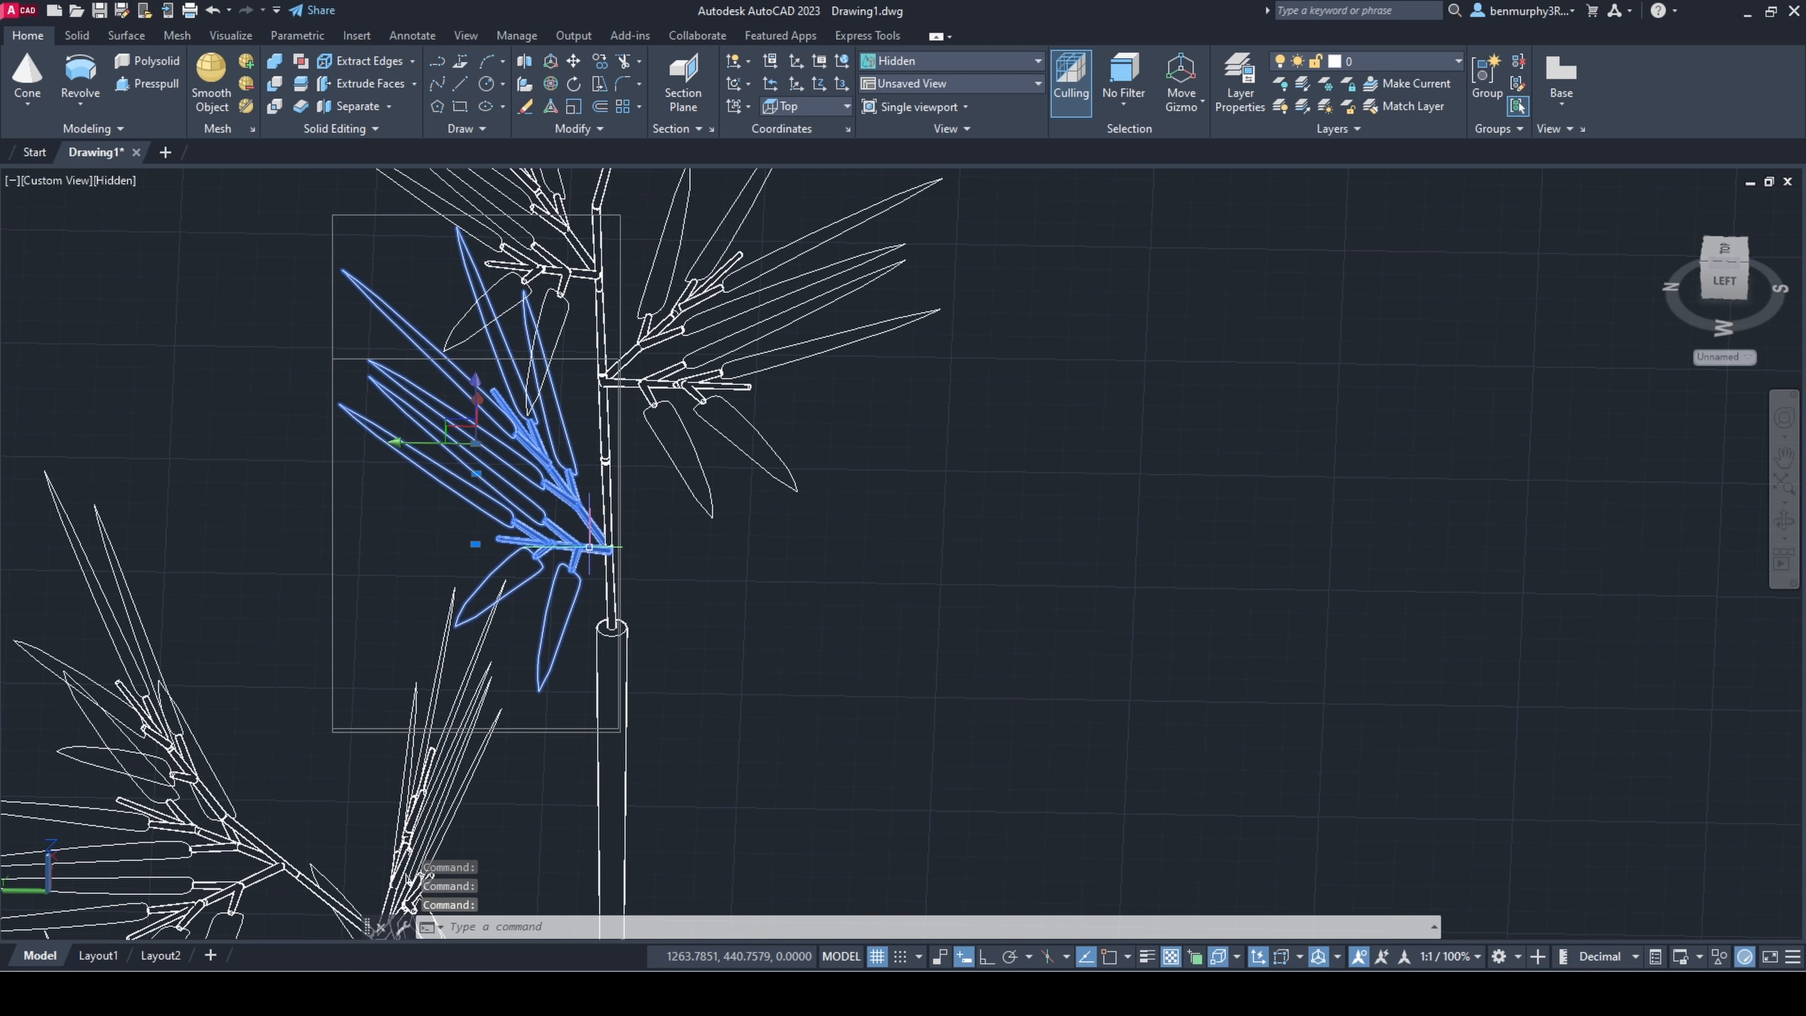
click(476, 389)
click(473, 522)
key(Escape)
Step: Ungroup the bottom sprig pair at the top end of the thick stem, accepting the first group offered
shift+middle_drag(625, 589, 574, 592)
click(573, 592)
text(ungro)
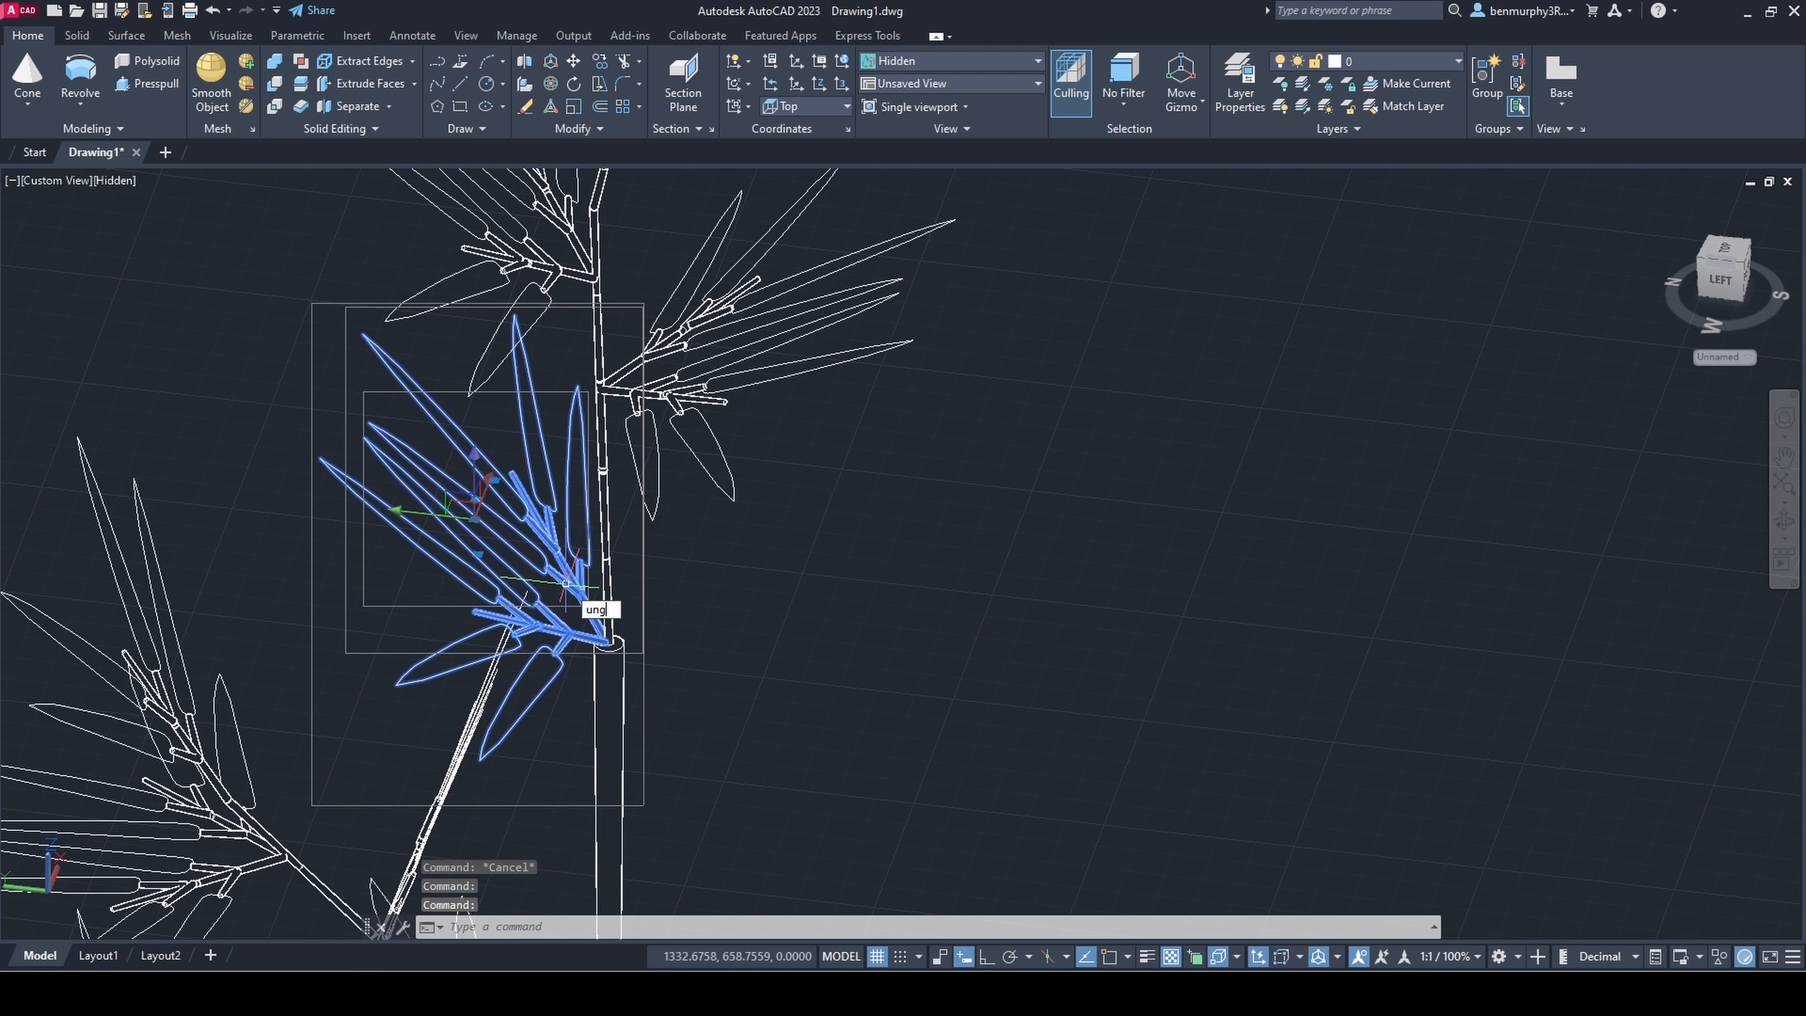
key(Return)
key(Return)
Step: Rotate the upper sprig of that bottom pair about the stem's center to the opposite side of the stem
click(587, 602)
click(573, 83)
click(605, 641)
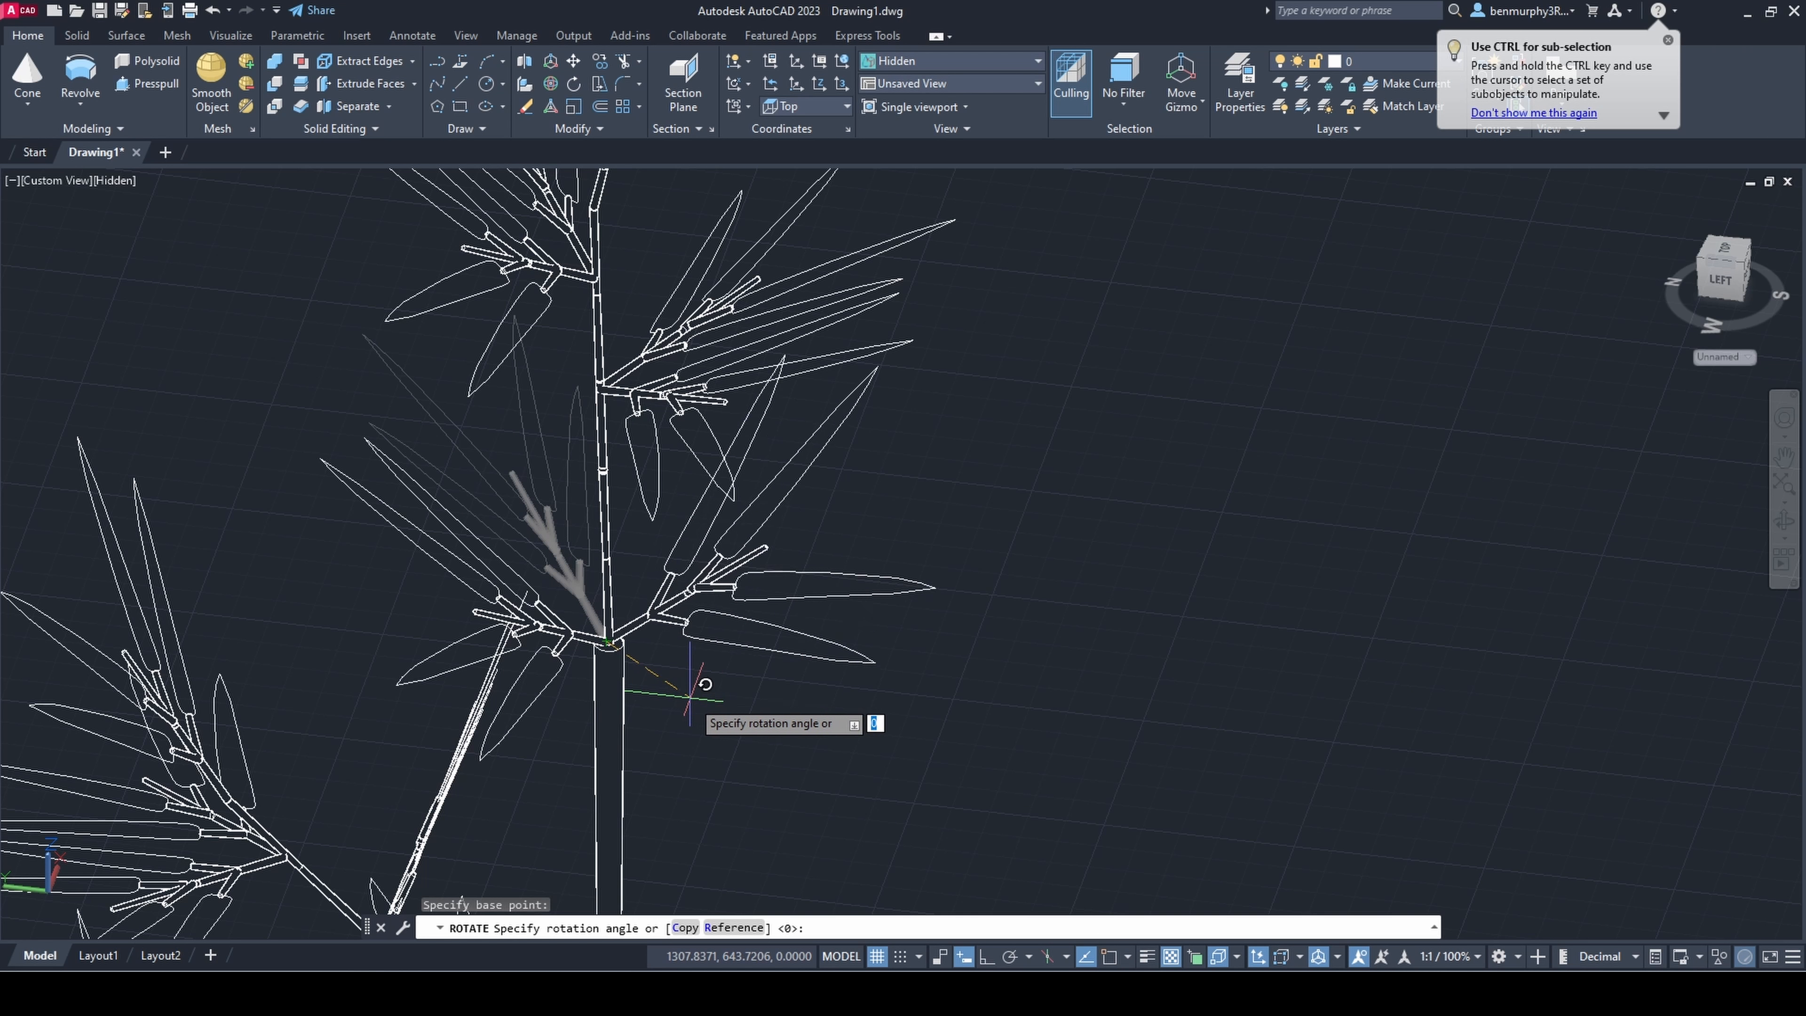
click(726, 679)
key(Escape)
scroll(754, 689, down, 2)
shift+middle_drag(764, 688, 713, 688)
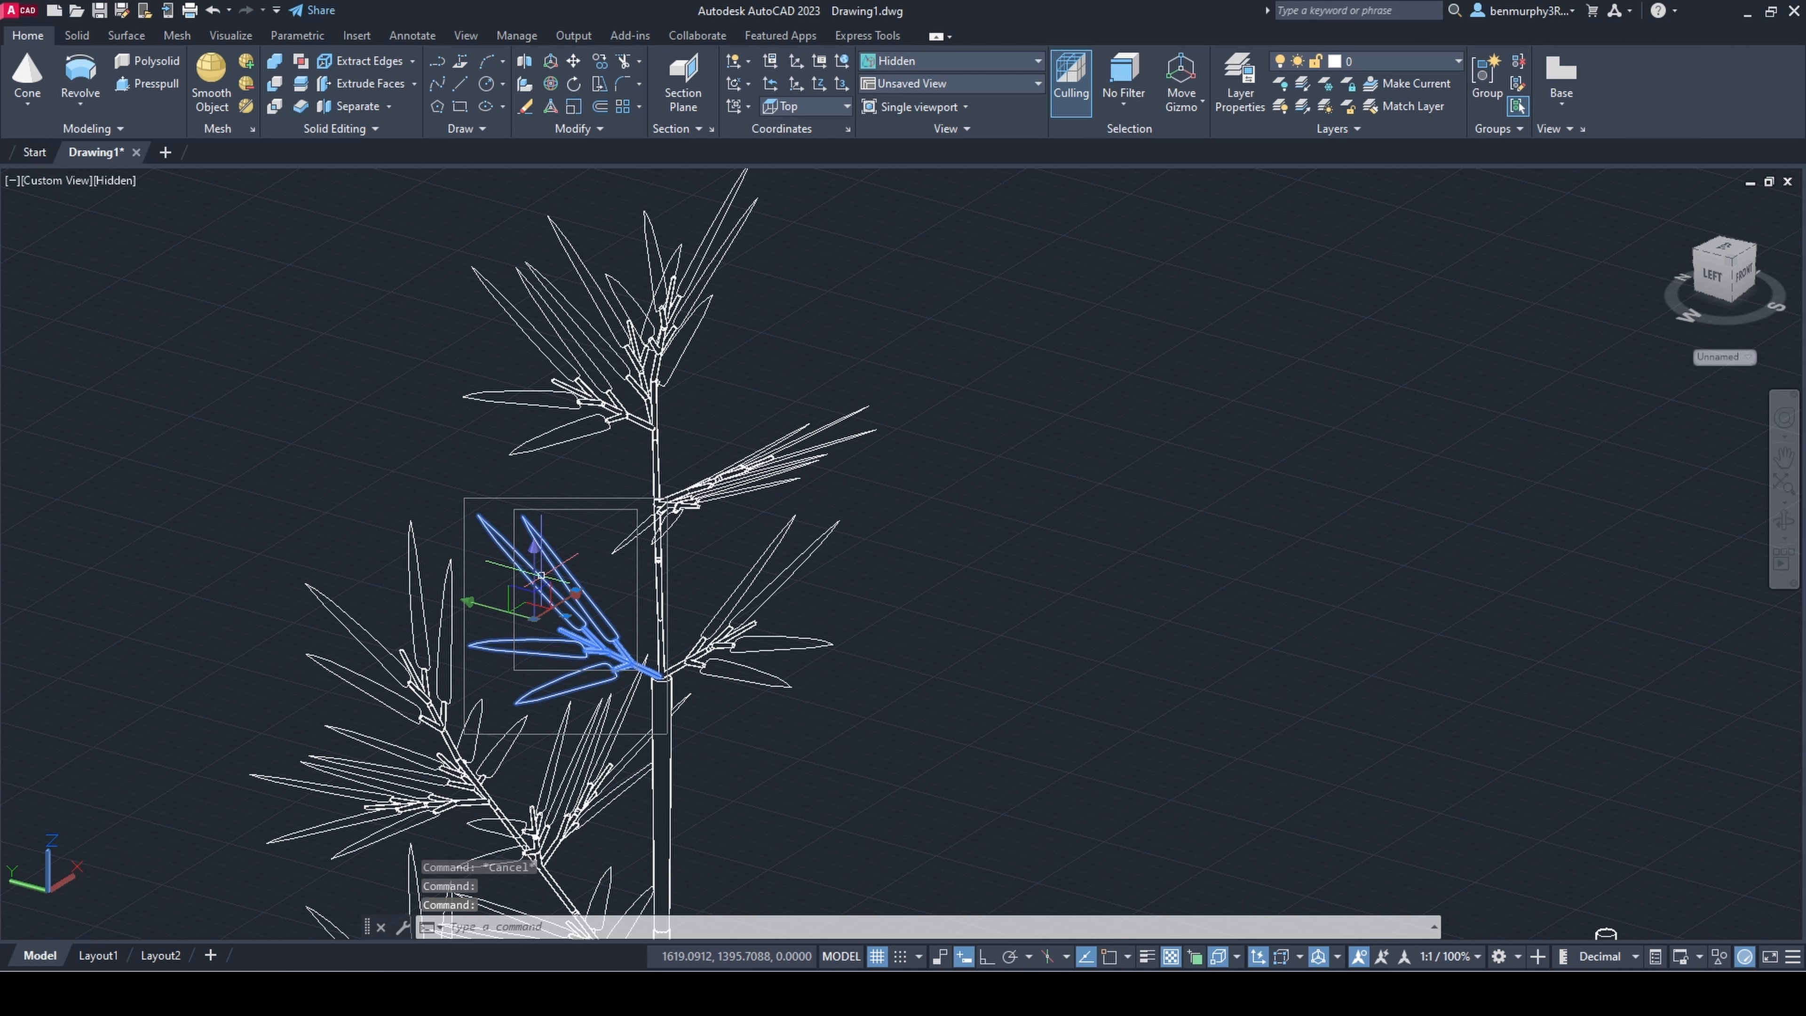
Step: Copy the remaining bottom sprig straight up the thin stem by about 23 units with Ortho on
right_click(555, 590)
click(640, 688)
scroll(617, 602, up, 4)
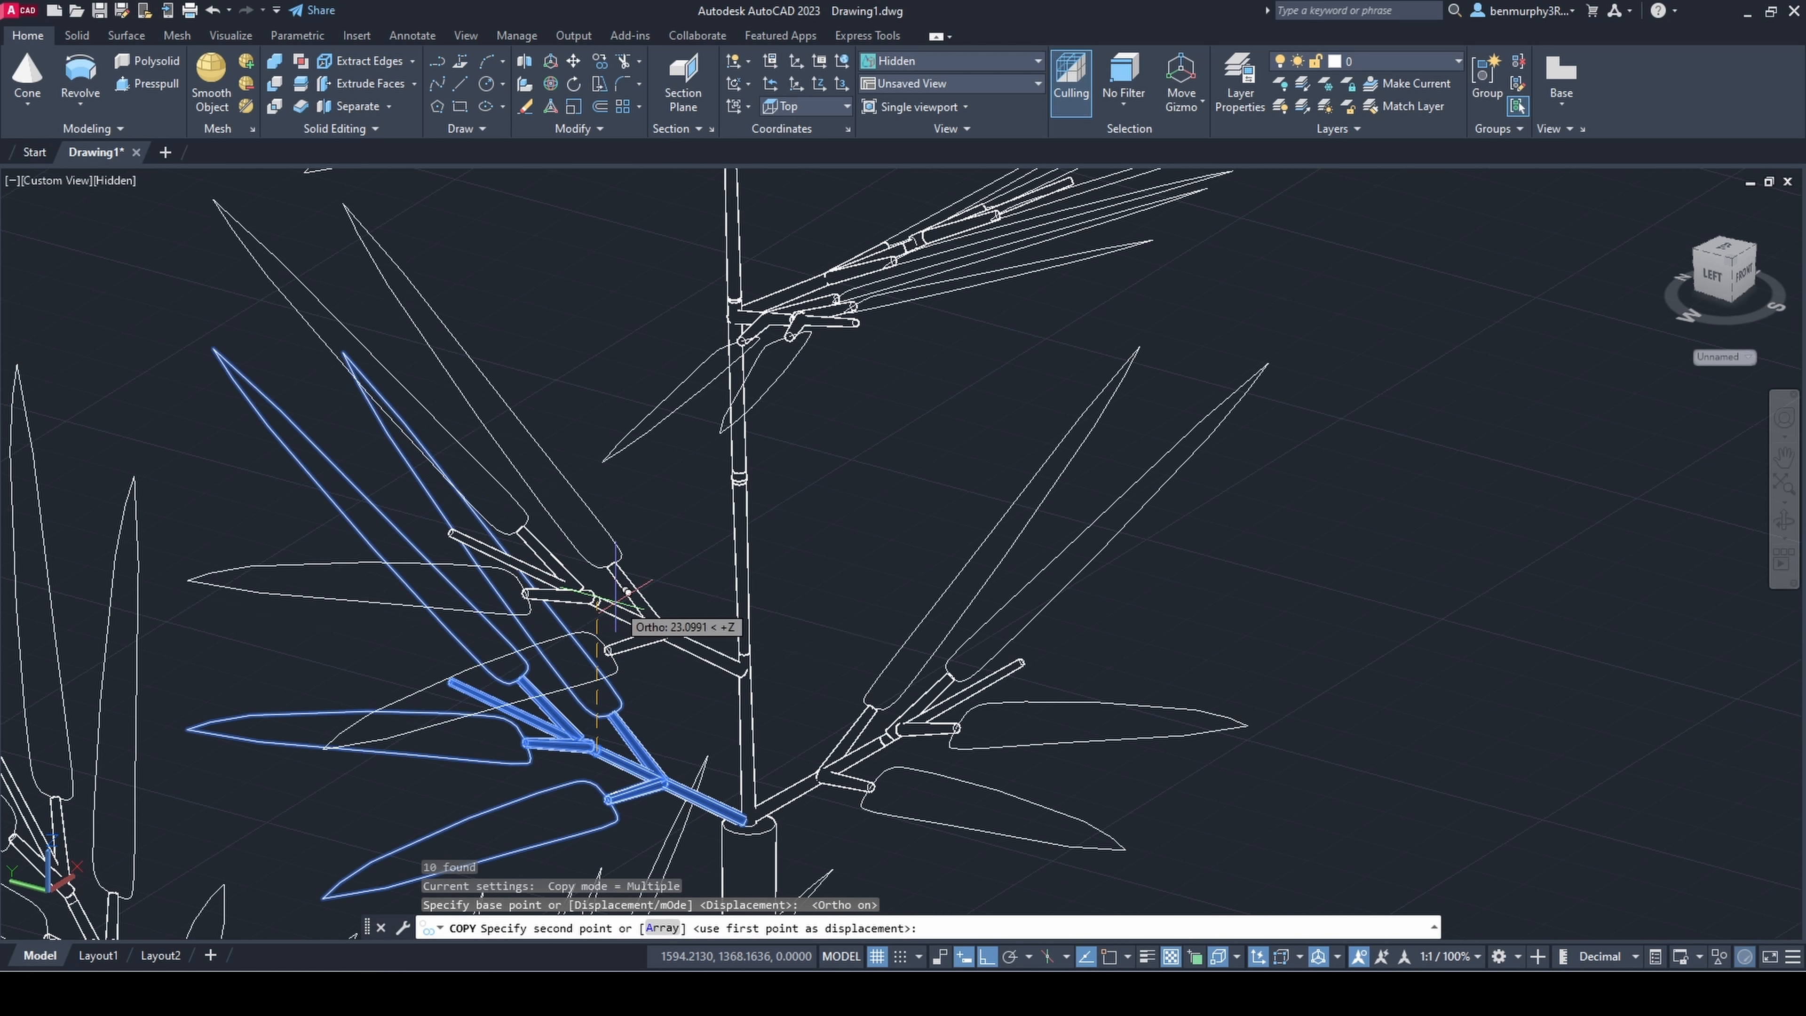
click(617, 604)
key(Escape)
Step: Rotate the copied sprig about the thin stem so it points in a different direction from the one below
click(628, 600)
click(573, 84)
click(751, 707)
click(791, 773)
Step: Split the left sprig pair just below the stem tip and delete its upper sprig
scroll(818, 711, down, 8)
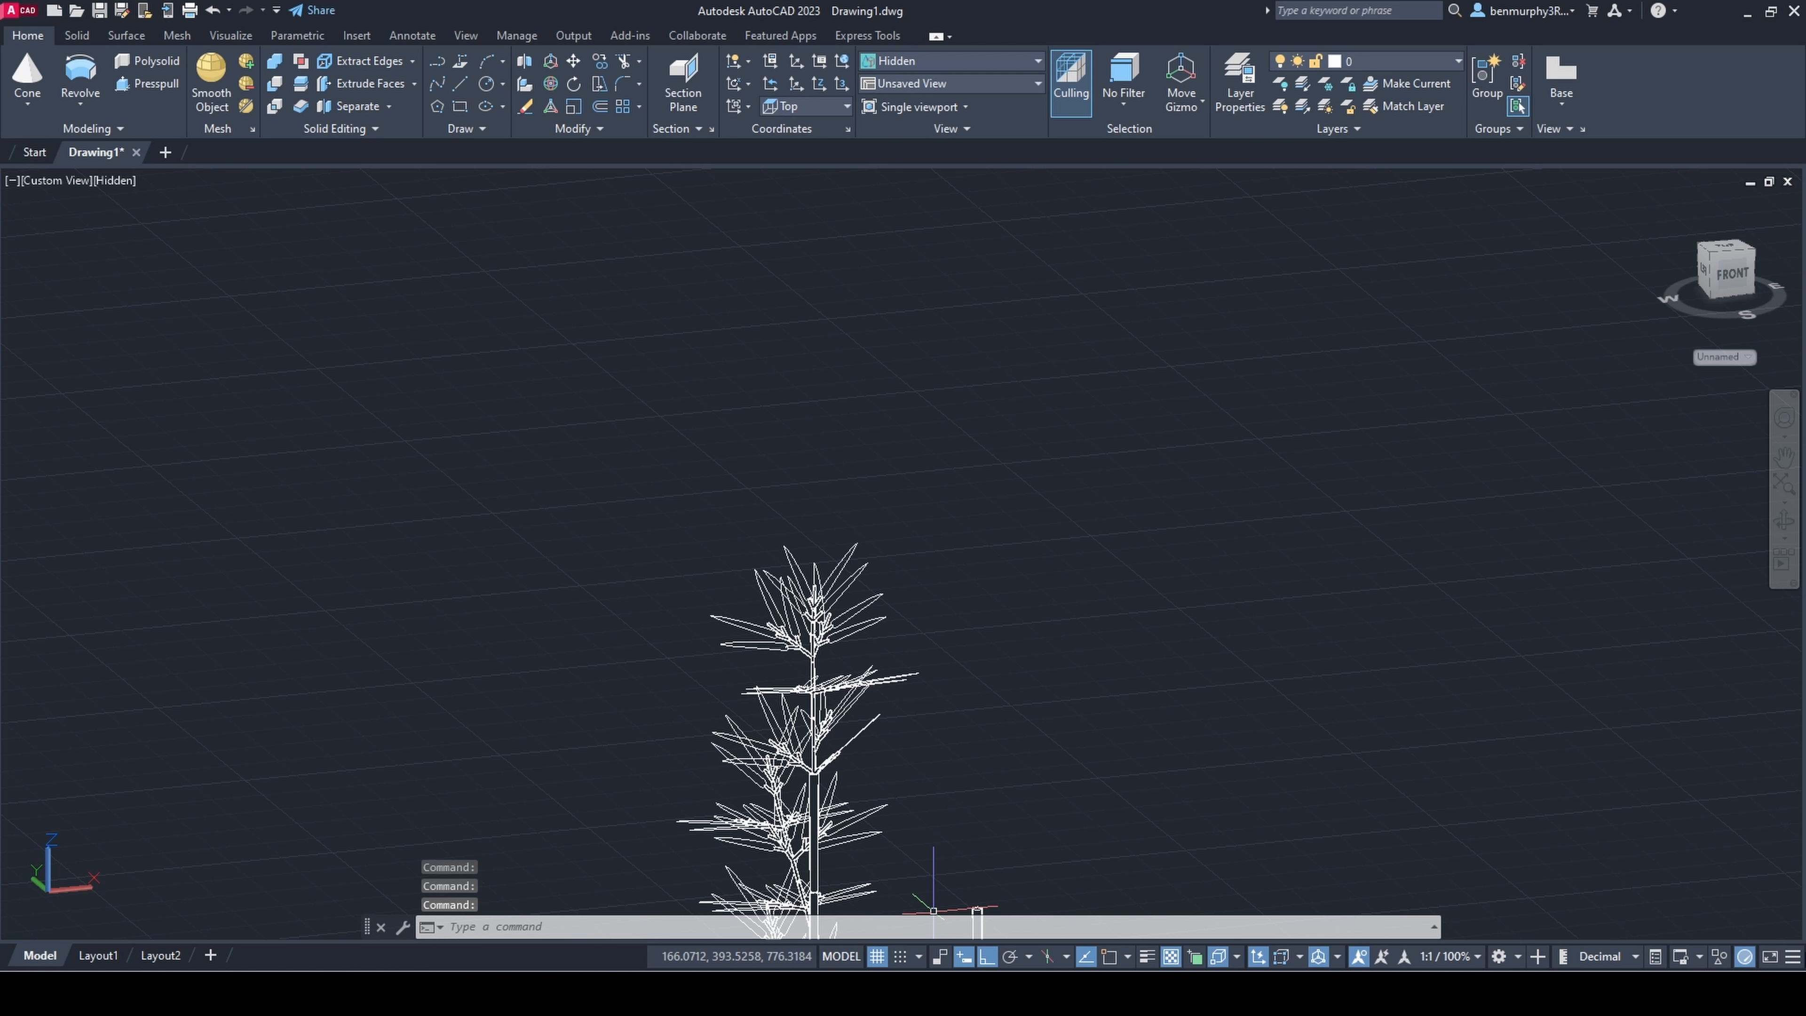
shift+middle_drag(888, 669, 1243, 646)
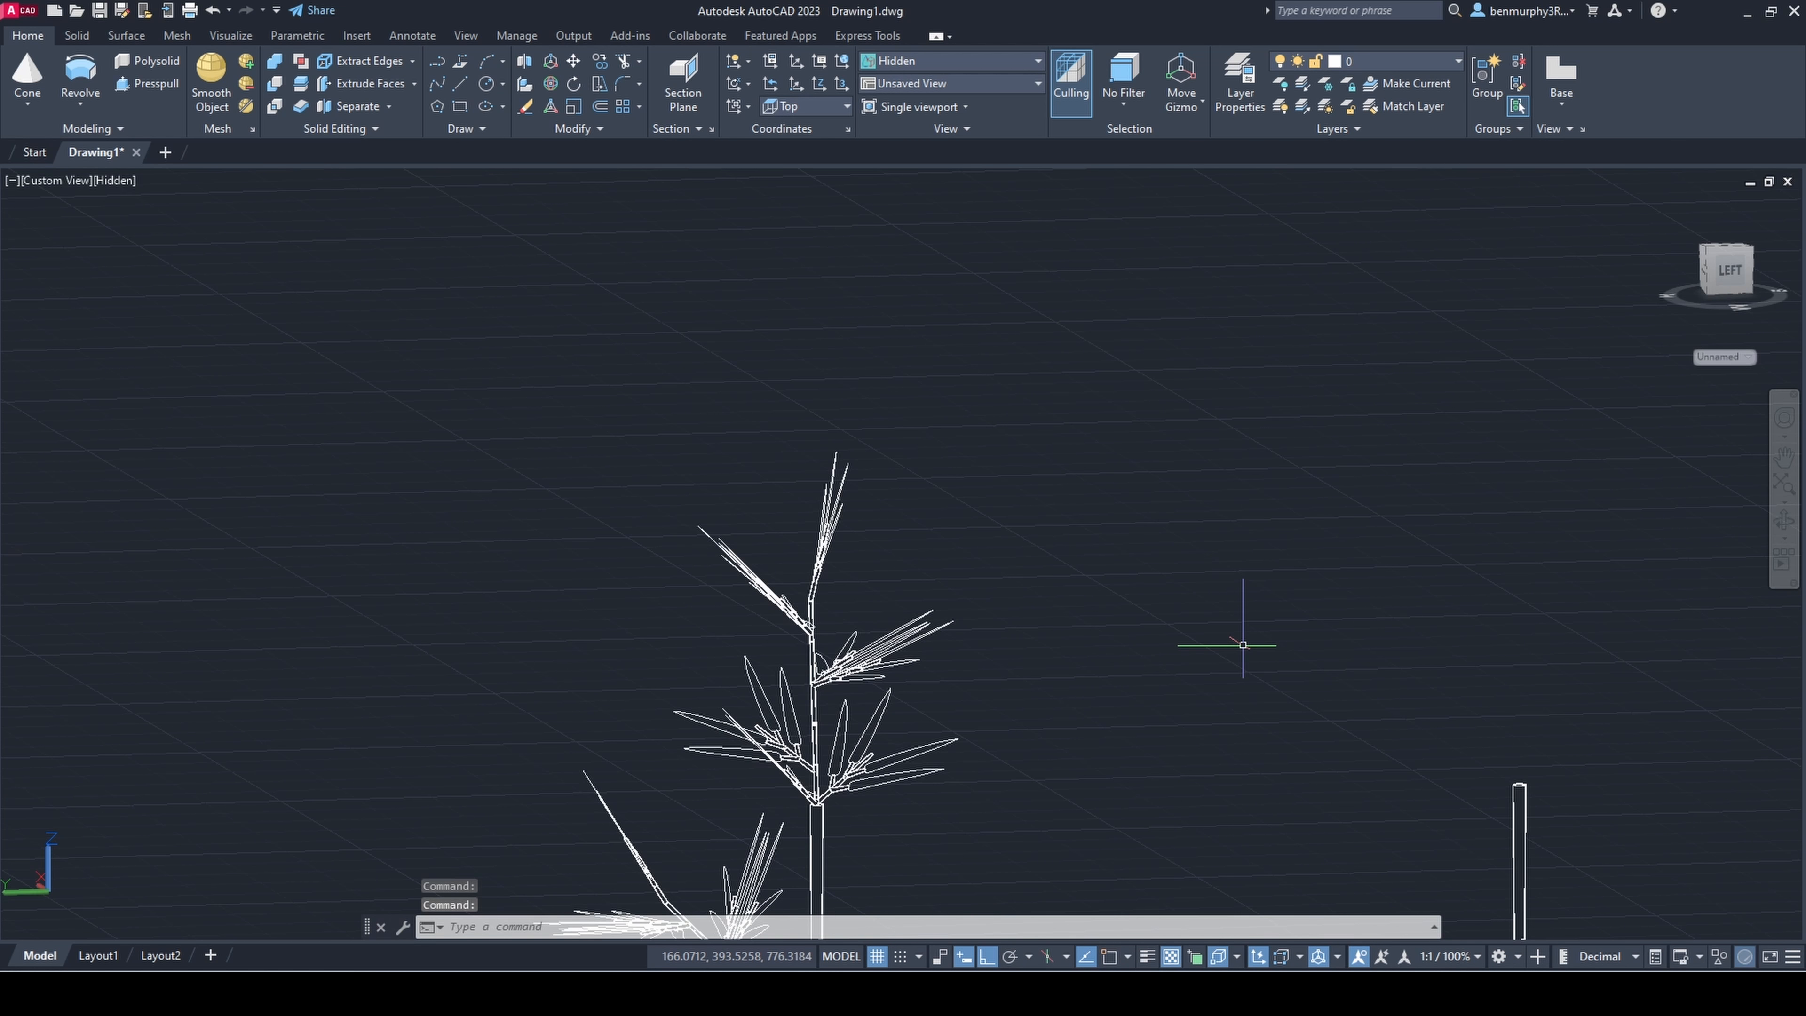
scroll(918, 640, up, 4)
shift+middle_drag(886, 724, 861, 860)
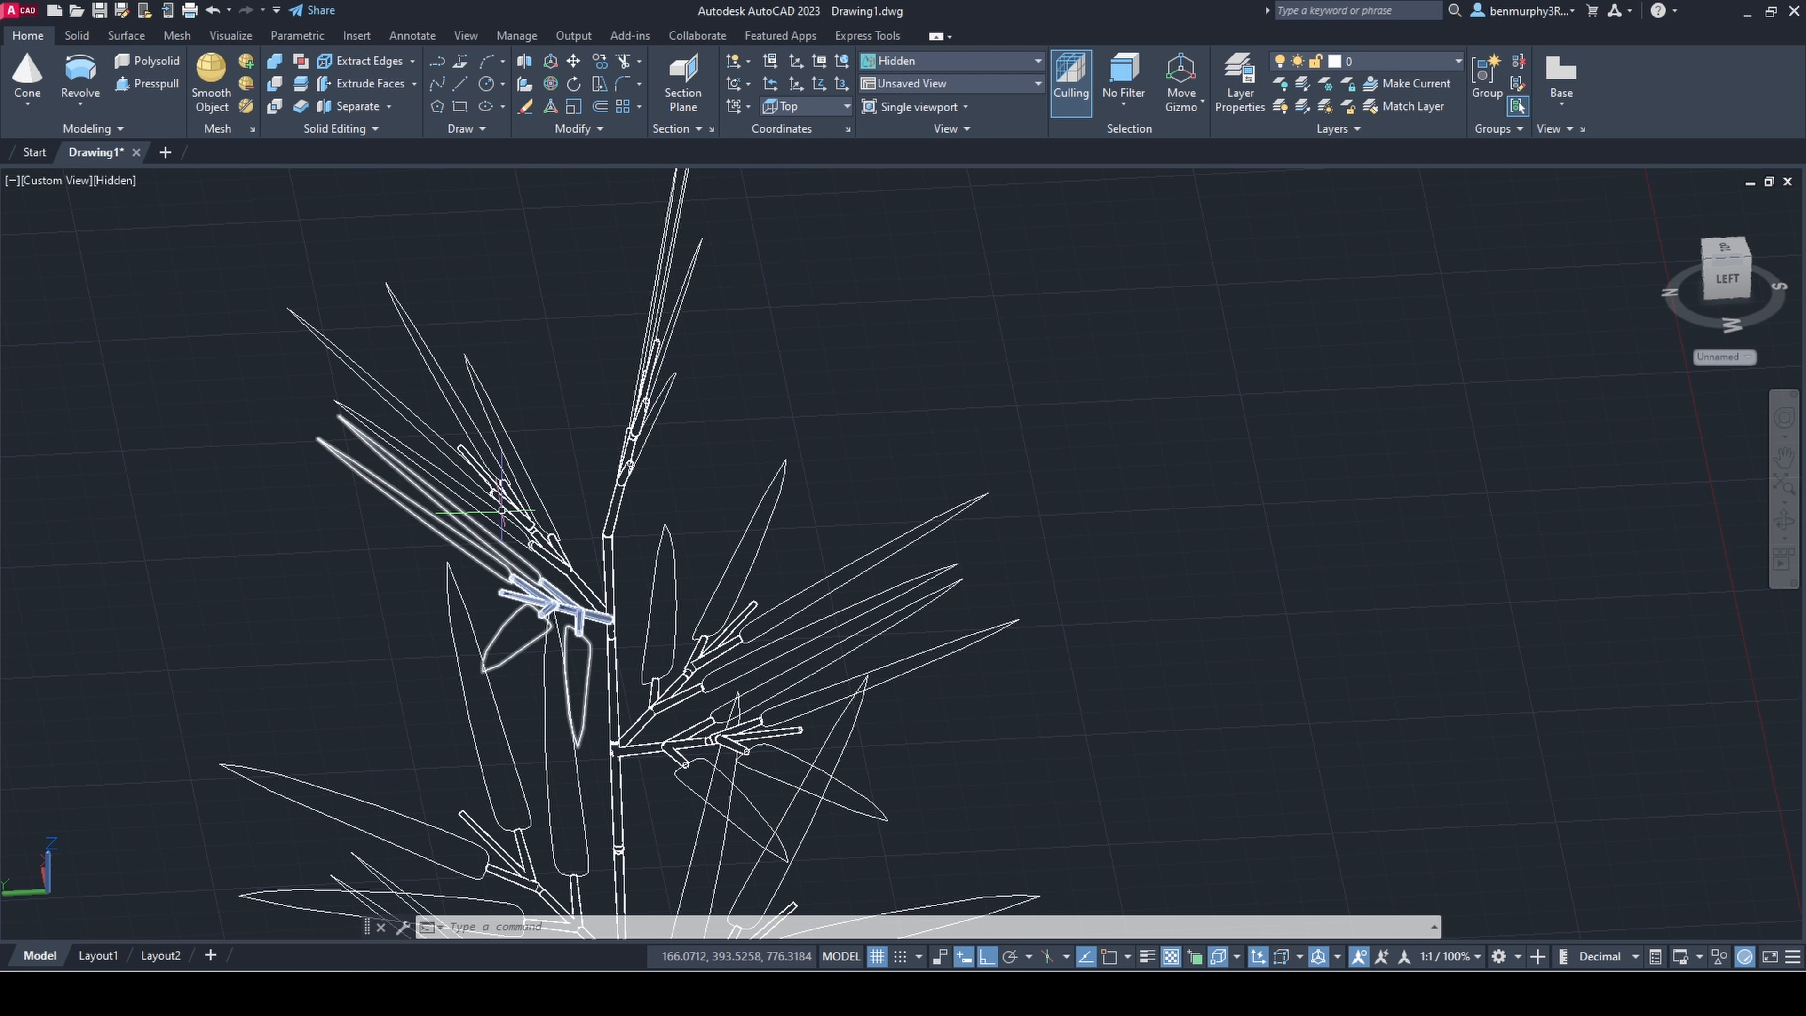
key(Delete)
Step: Ungroup the right sprig pair on the thin stem, accepting the first group, and delete its upper sprig
middle_drag(697, 652, 702, 606)
click(702, 607)
key(Return)
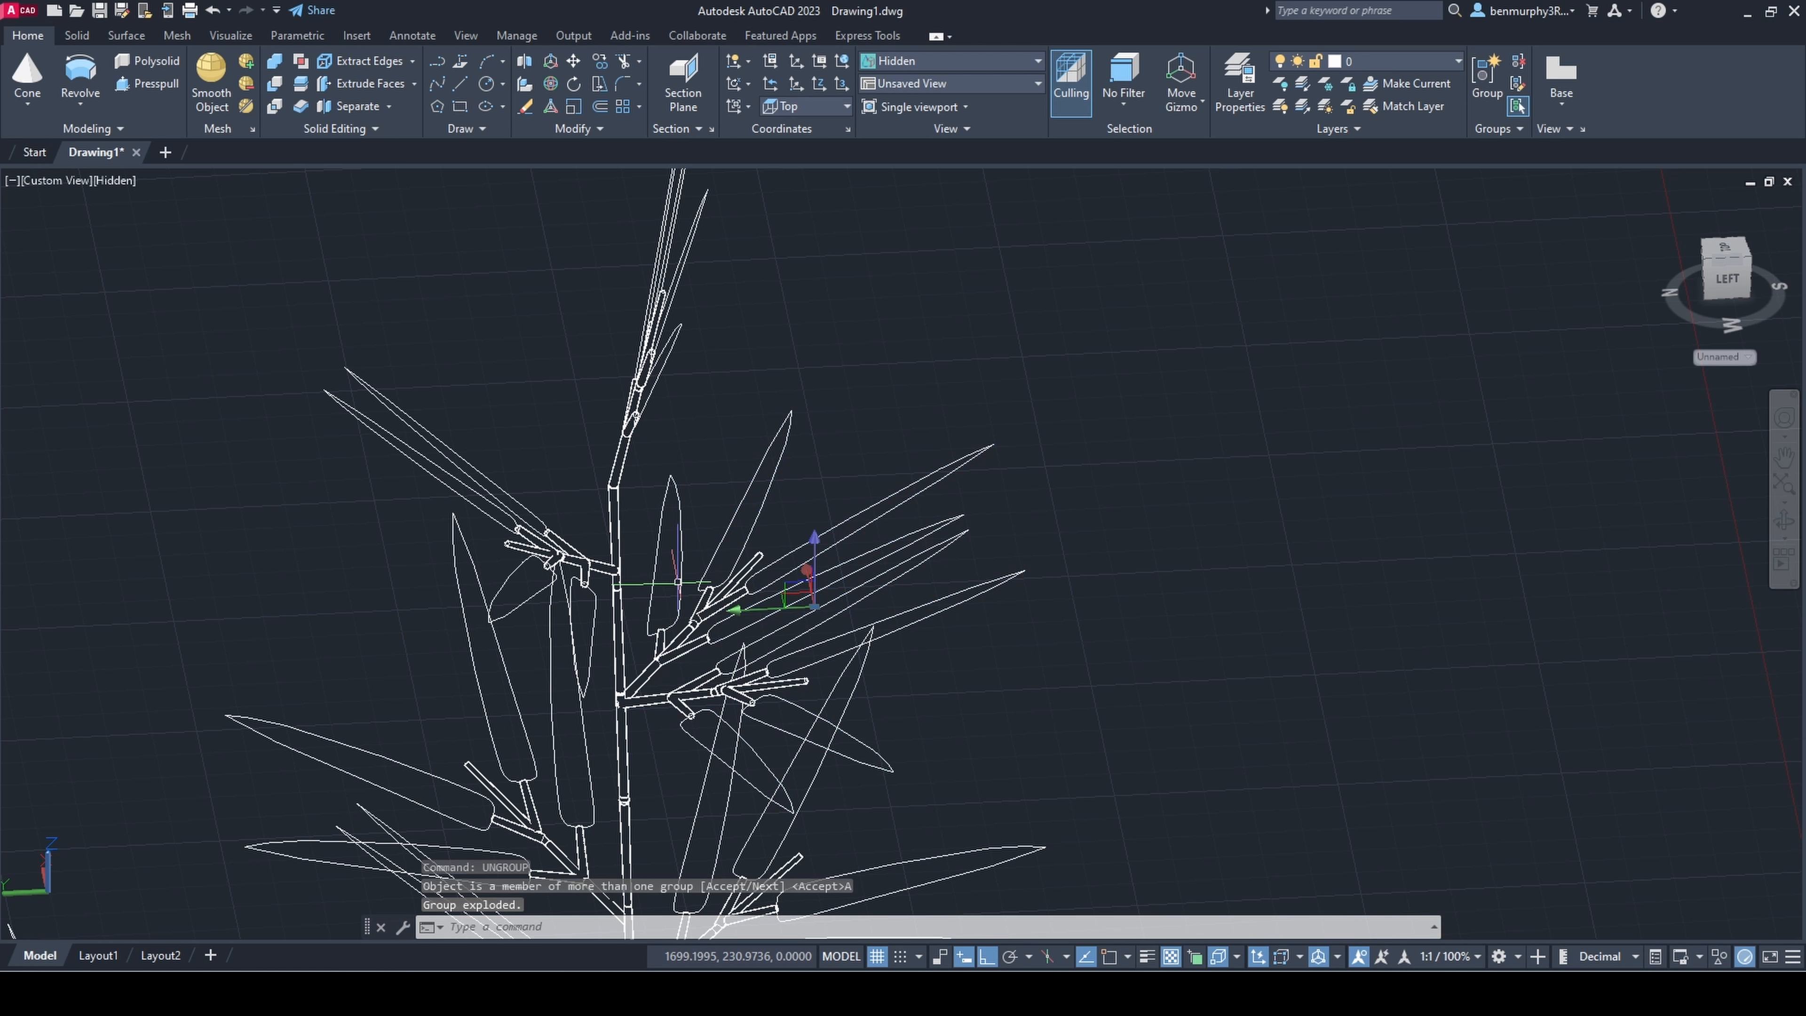
scroll(678, 615, down, 3)
shift+middle_drag(801, 501, 869, 506)
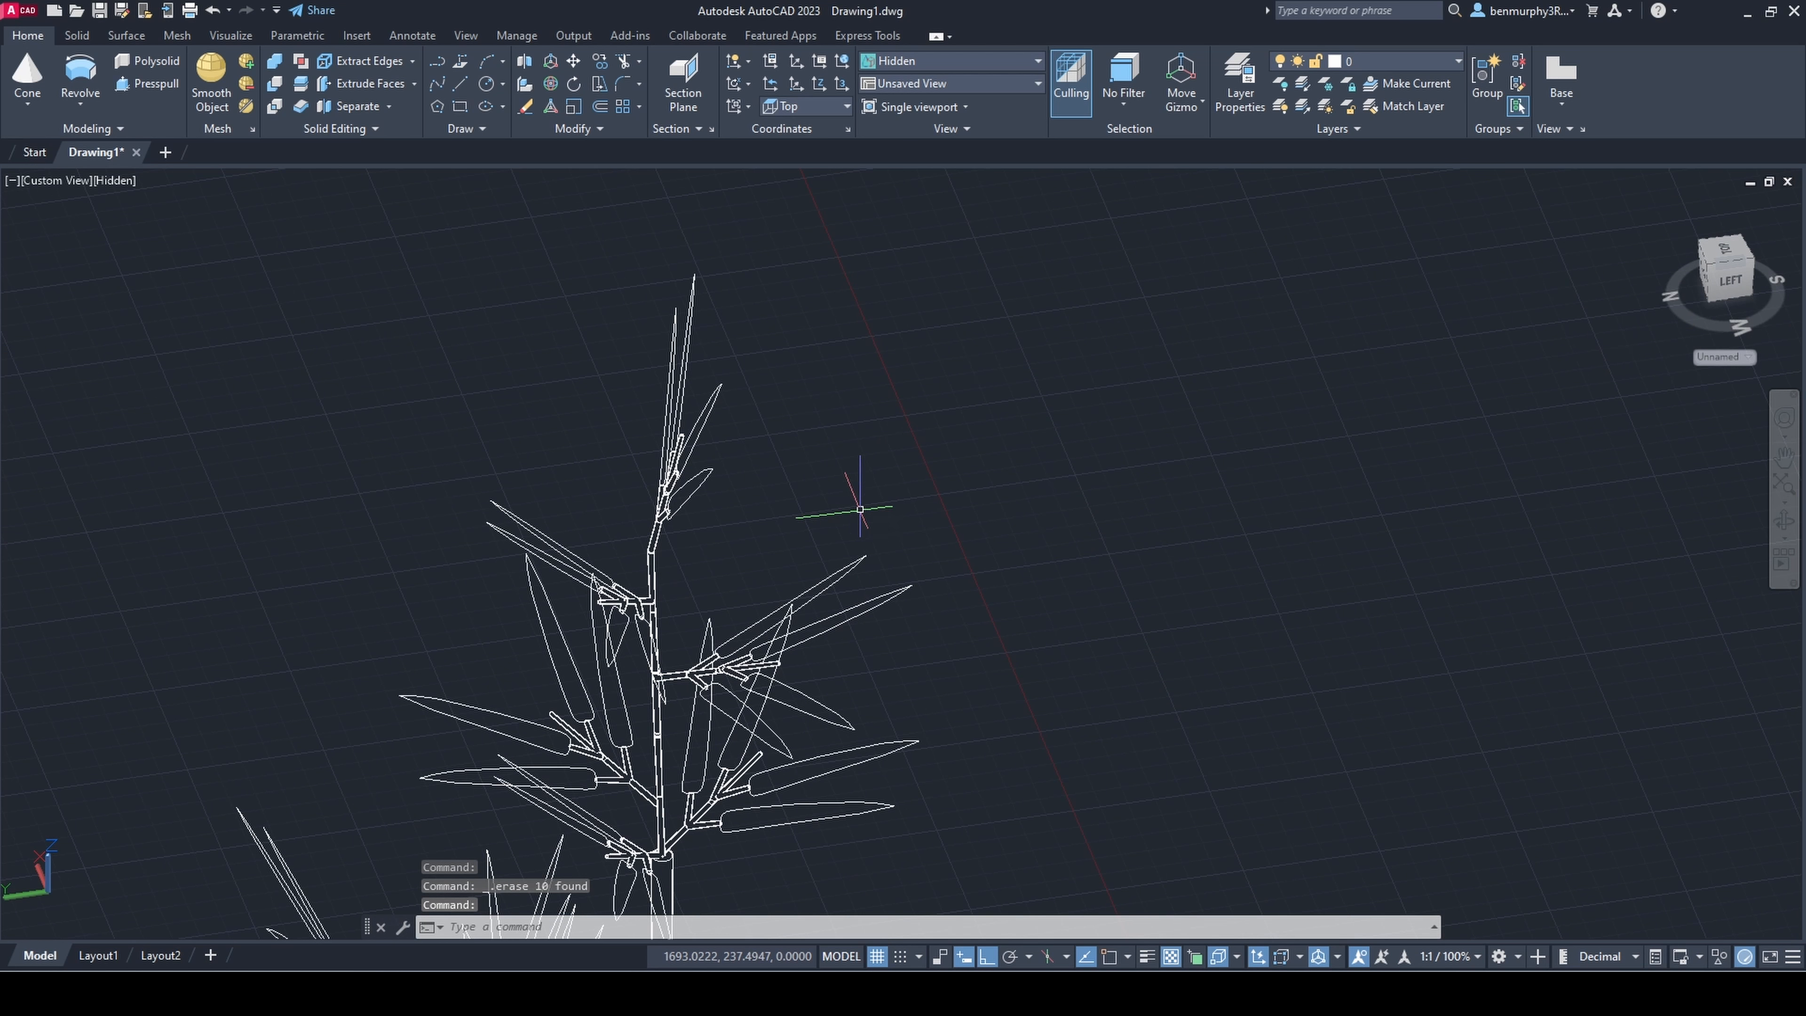
shift+middle_drag(806, 780, 661, 377)
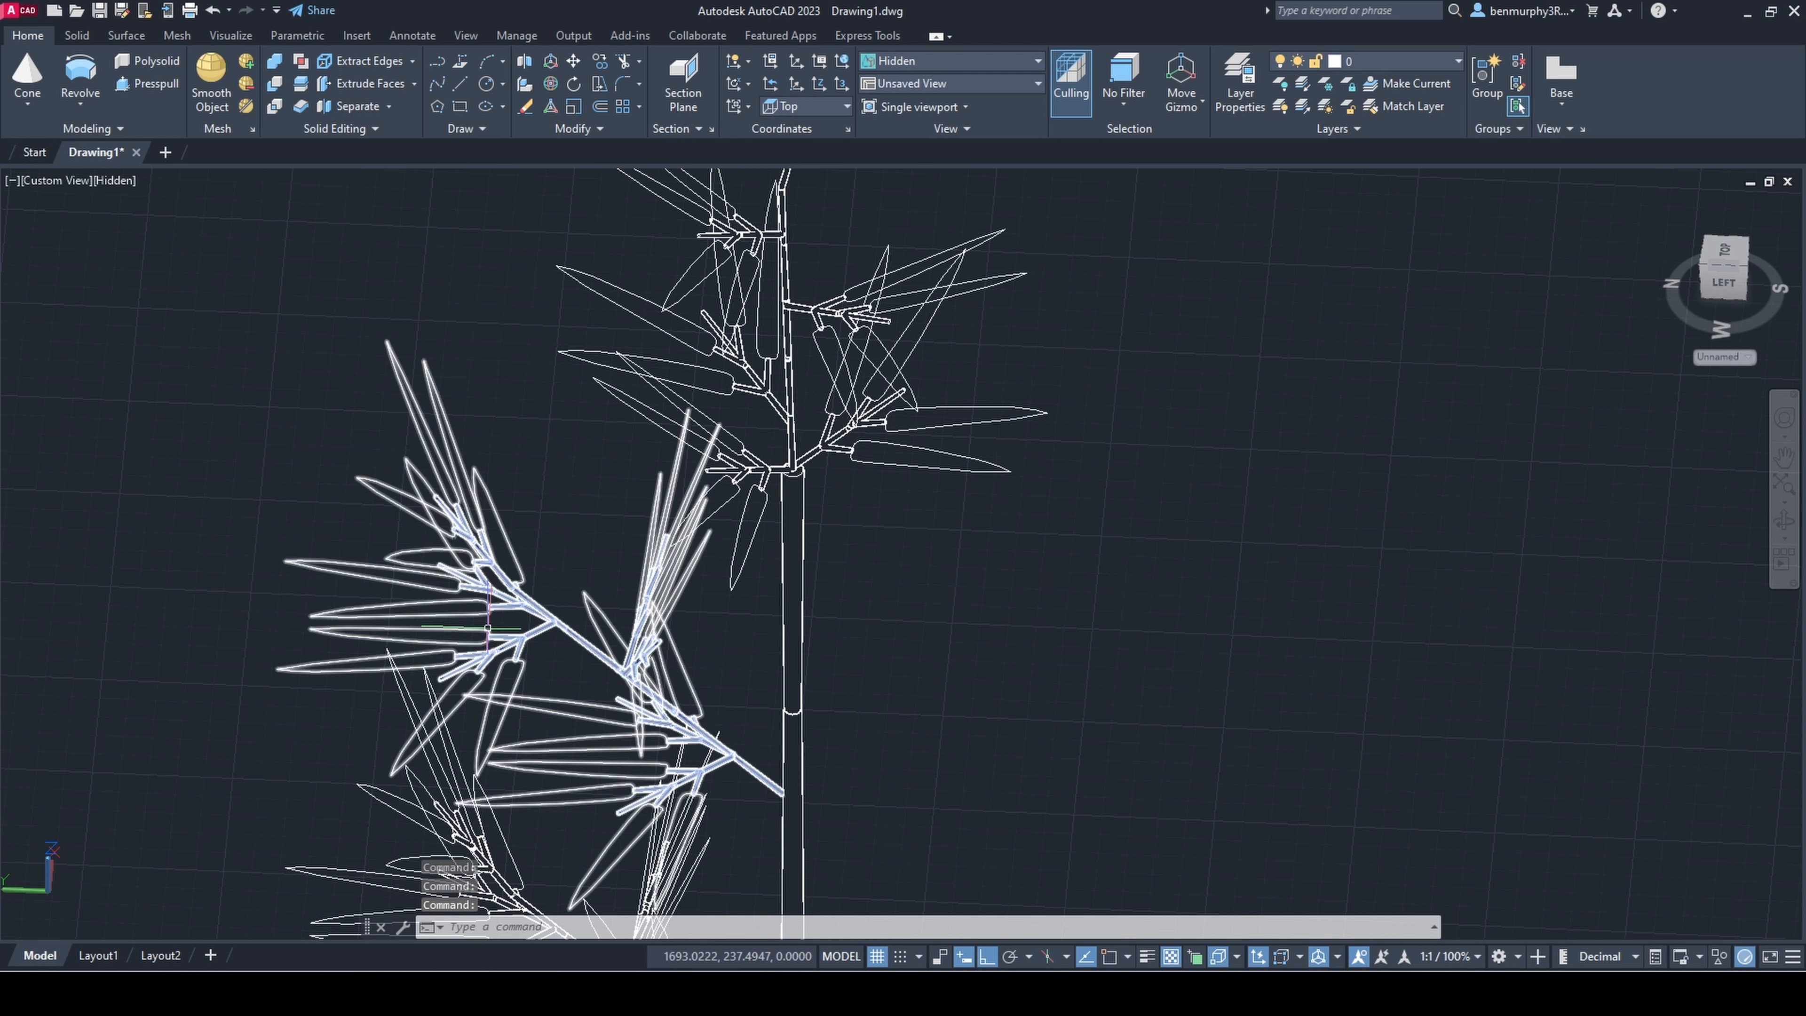
Step: Ungroup the uppermost side branch on the thick stem
click(511, 610)
text(ungroup)
key(Return)
Step: Copy the upward-pointing sprig pair of the side branch by its lower end to the area above the plant
key(Return)
shift+middle_drag(663, 577, 739, 605)
click(650, 578)
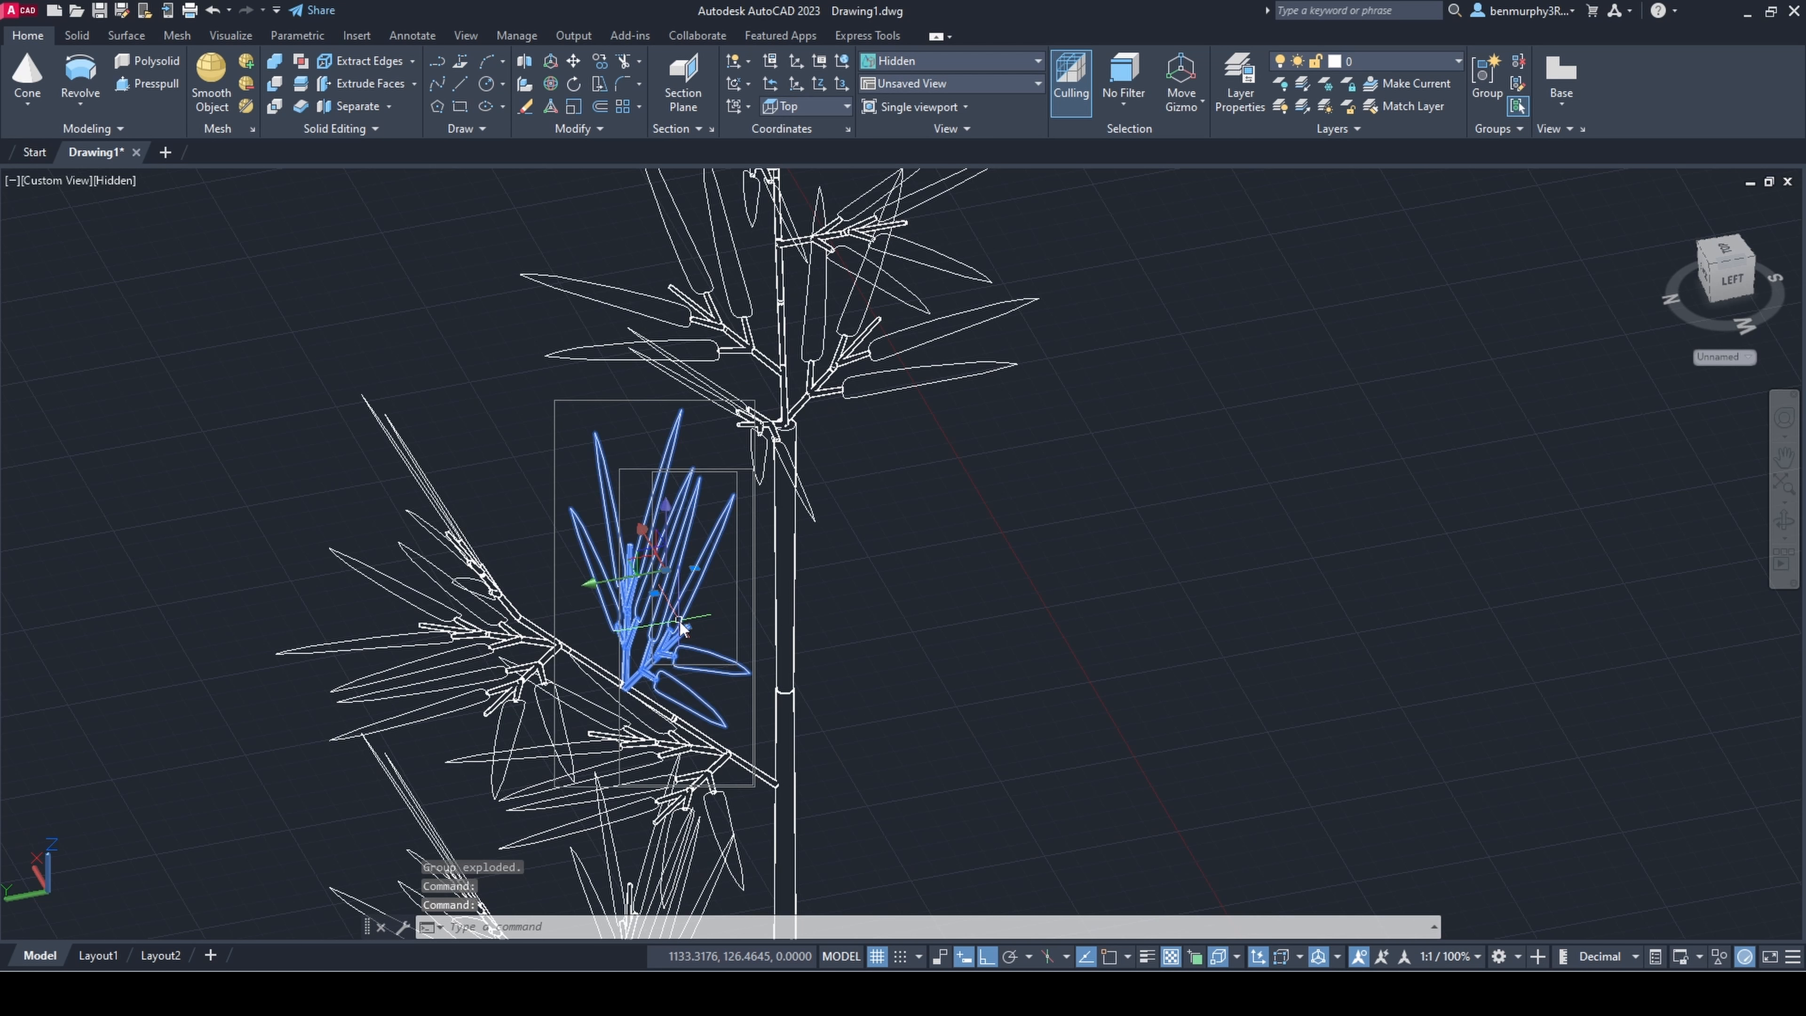
text(copy)
key(Return)
click(627, 684)
middle_drag(643, 284, 579, 662)
click(596, 392)
key(Escape)
Step: Move the copied sprig pair closer to the tip of the thin stem
shift+middle_drag(829, 612, 729, 583)
click(636, 478)
key(Escape)
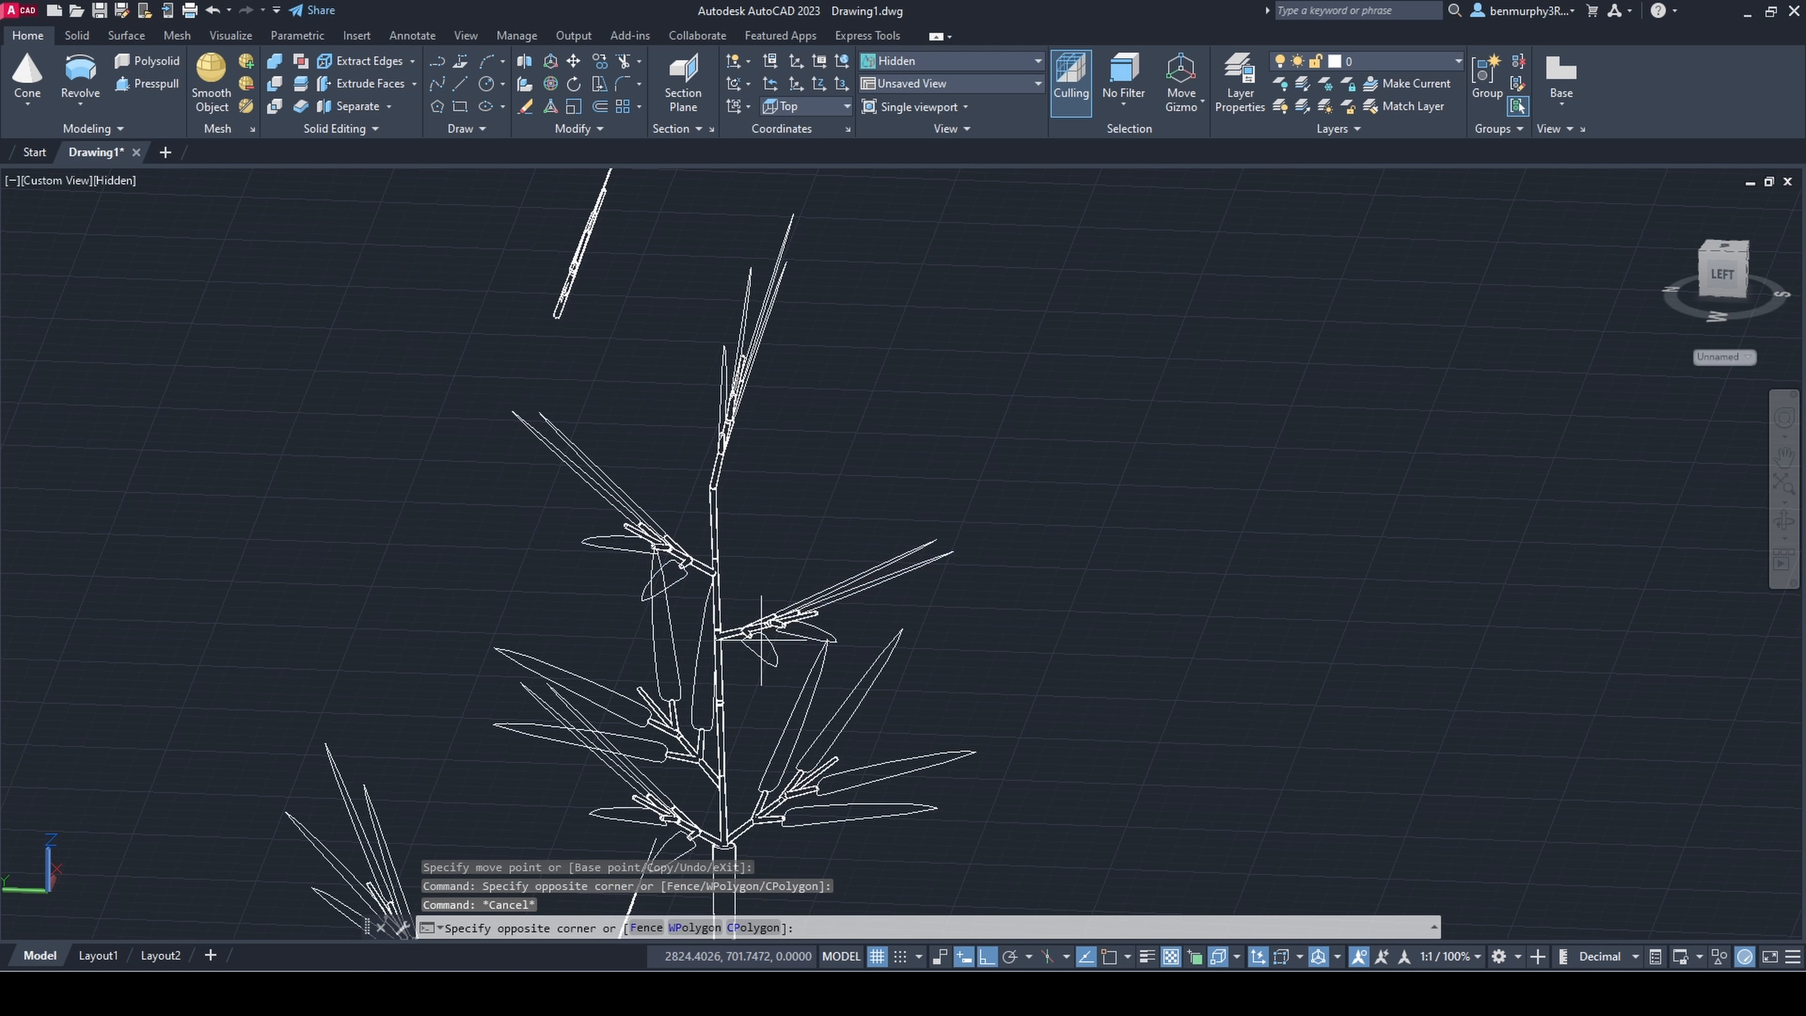
shift+middle_drag(841, 618, 1121, 537)
key(Escape)
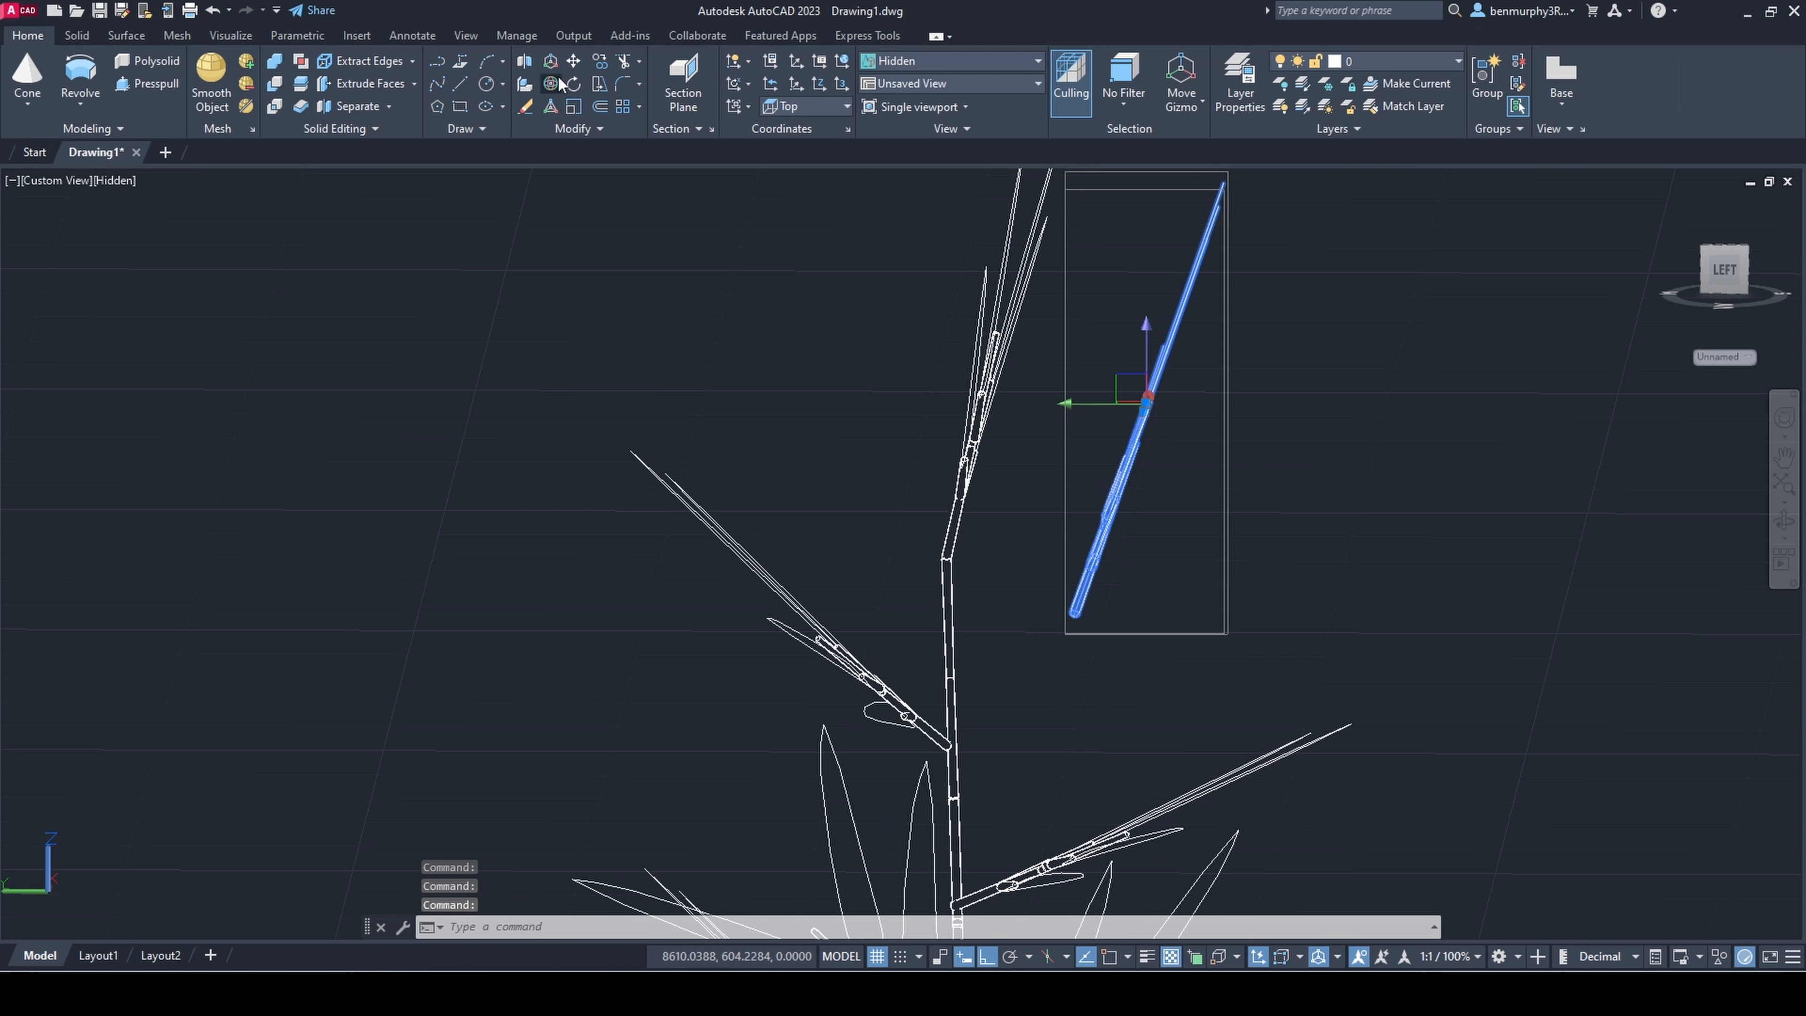
Step: Rotate the copied sprig pair in 3D with Ortho off so that it leans away from the stem tip
click(552, 83)
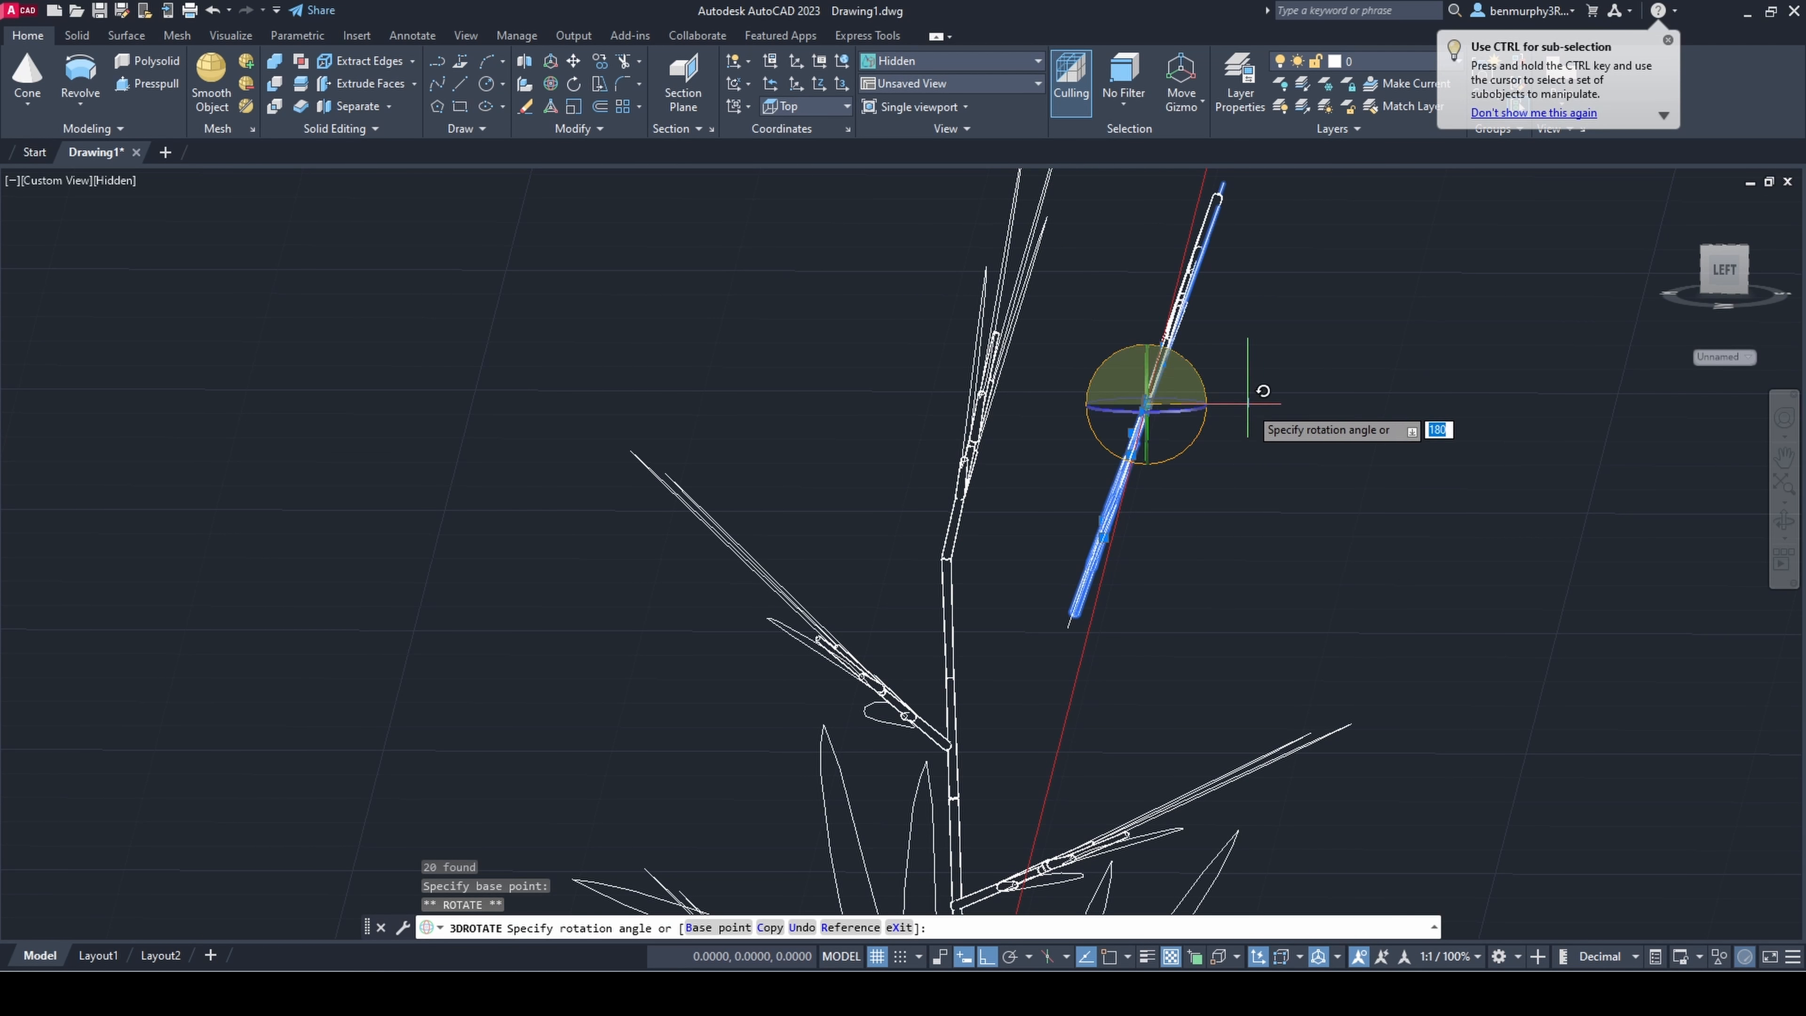
click(982, 957)
shift+middle_drag(1209, 548, 1139, 476)
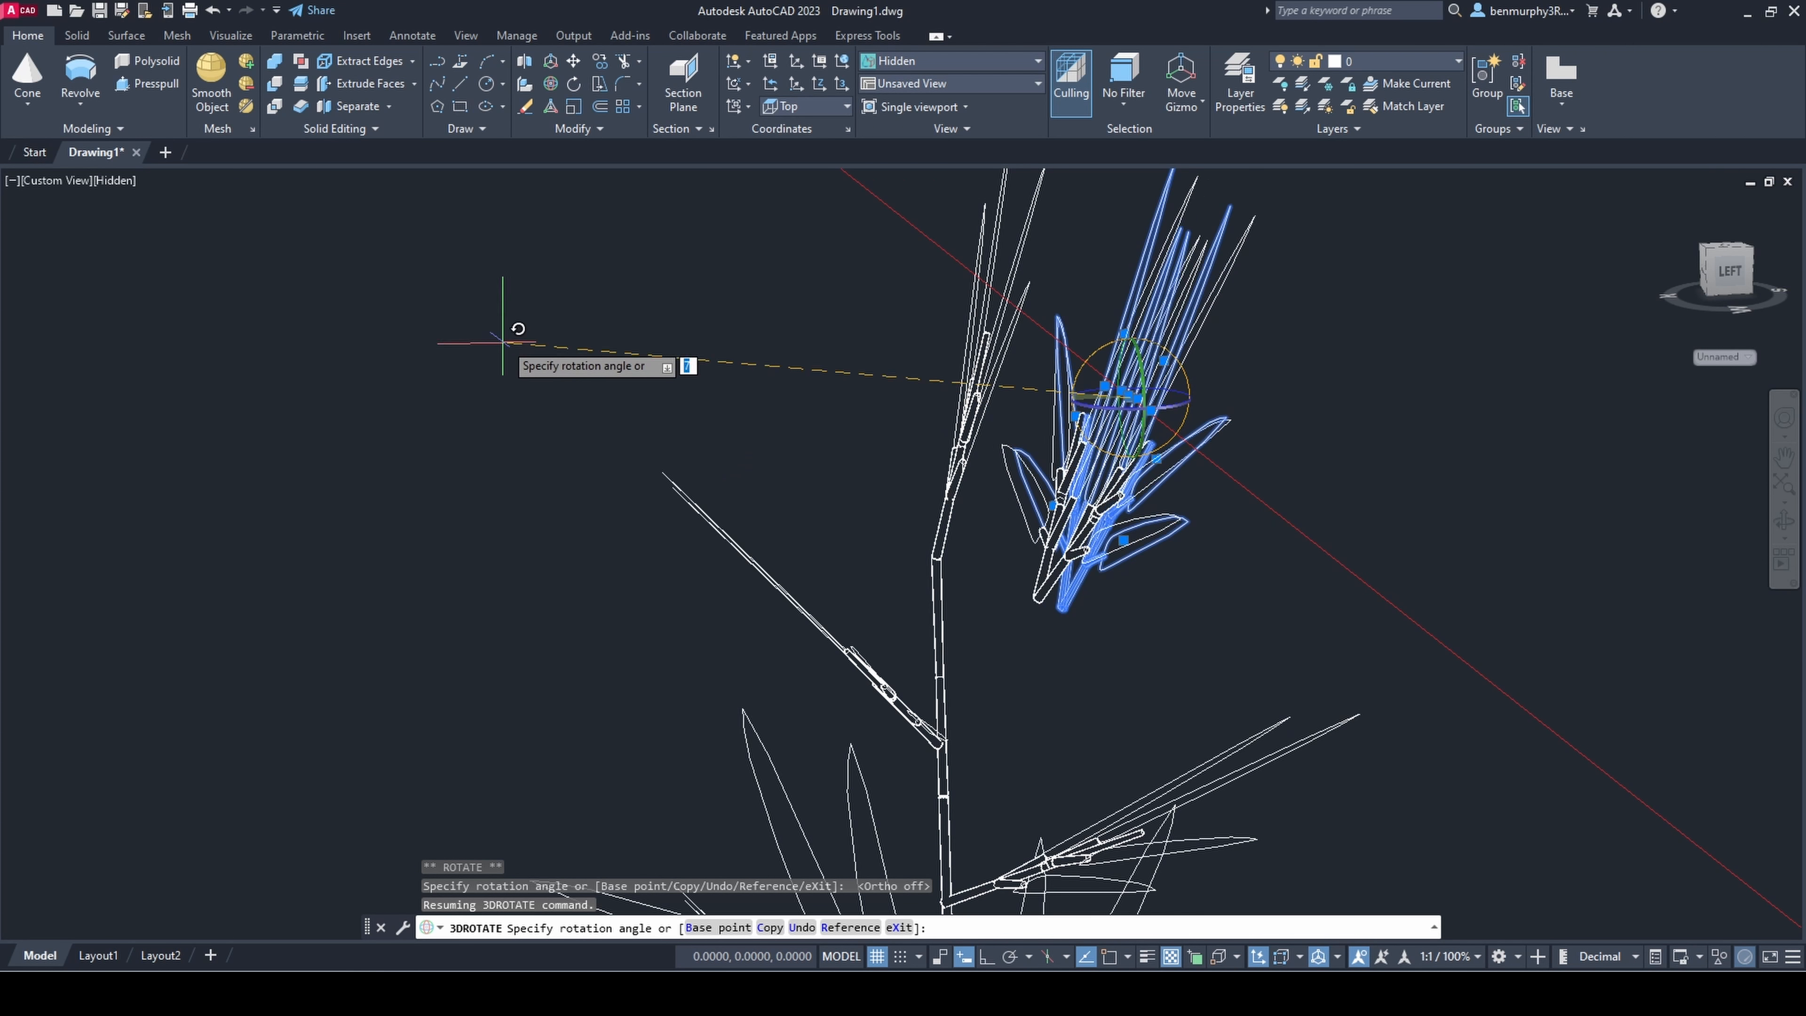
click(523, 284)
key(Escape)
Step: Move the leaning sprig pair along the axes until its lower end meets the upper end of the thin stem
shift+middle_drag(1031, 448, 1089, 454)
click(1120, 445)
click(1145, 380)
click(1144, 409)
click(1117, 419)
click(1075, 418)
key(Escape)
shift+middle_drag(1166, 516, 1177, 556)
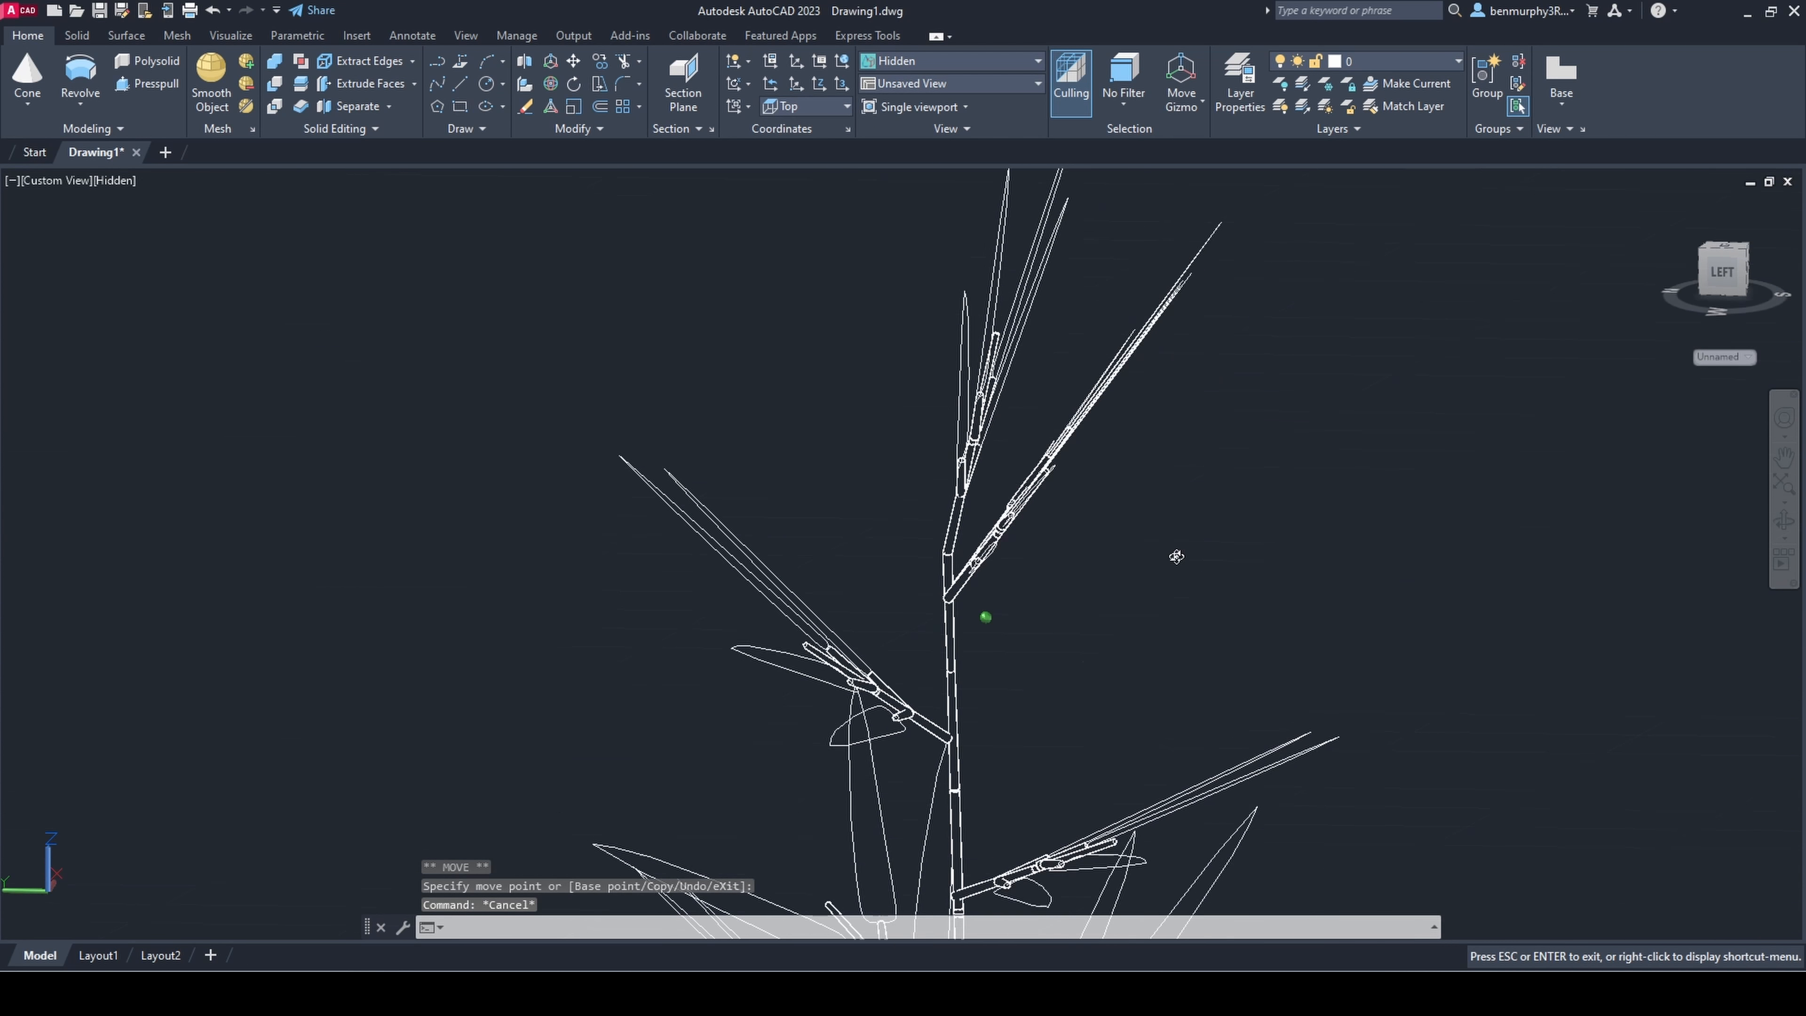
Step: Rotate the sprig pair at the stem tip in 3D again to adjust the direction it faces
scroll(1231, 613, down, 5)
shift+middle_drag(1231, 614, 1217, 601)
click(1153, 567)
click(551, 83)
scroll(1190, 530, up, 4)
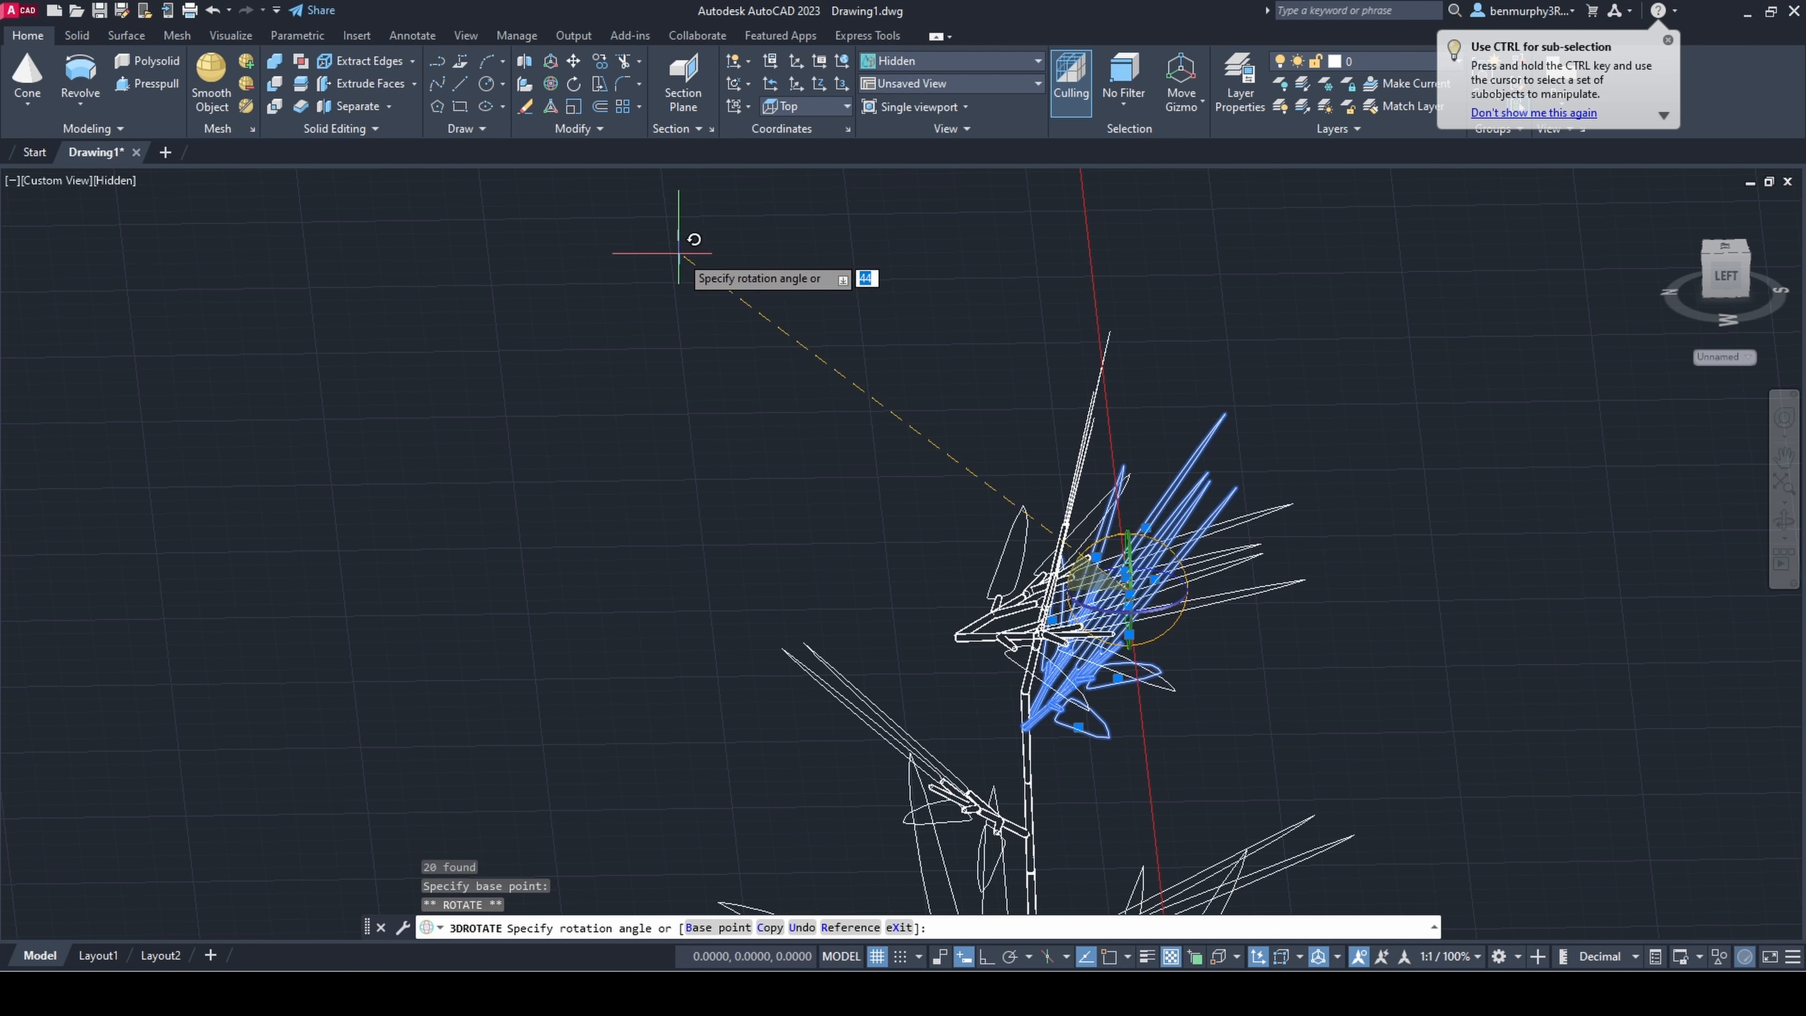
key(Escape)
shift+middle_drag(960, 427, 1240, 590)
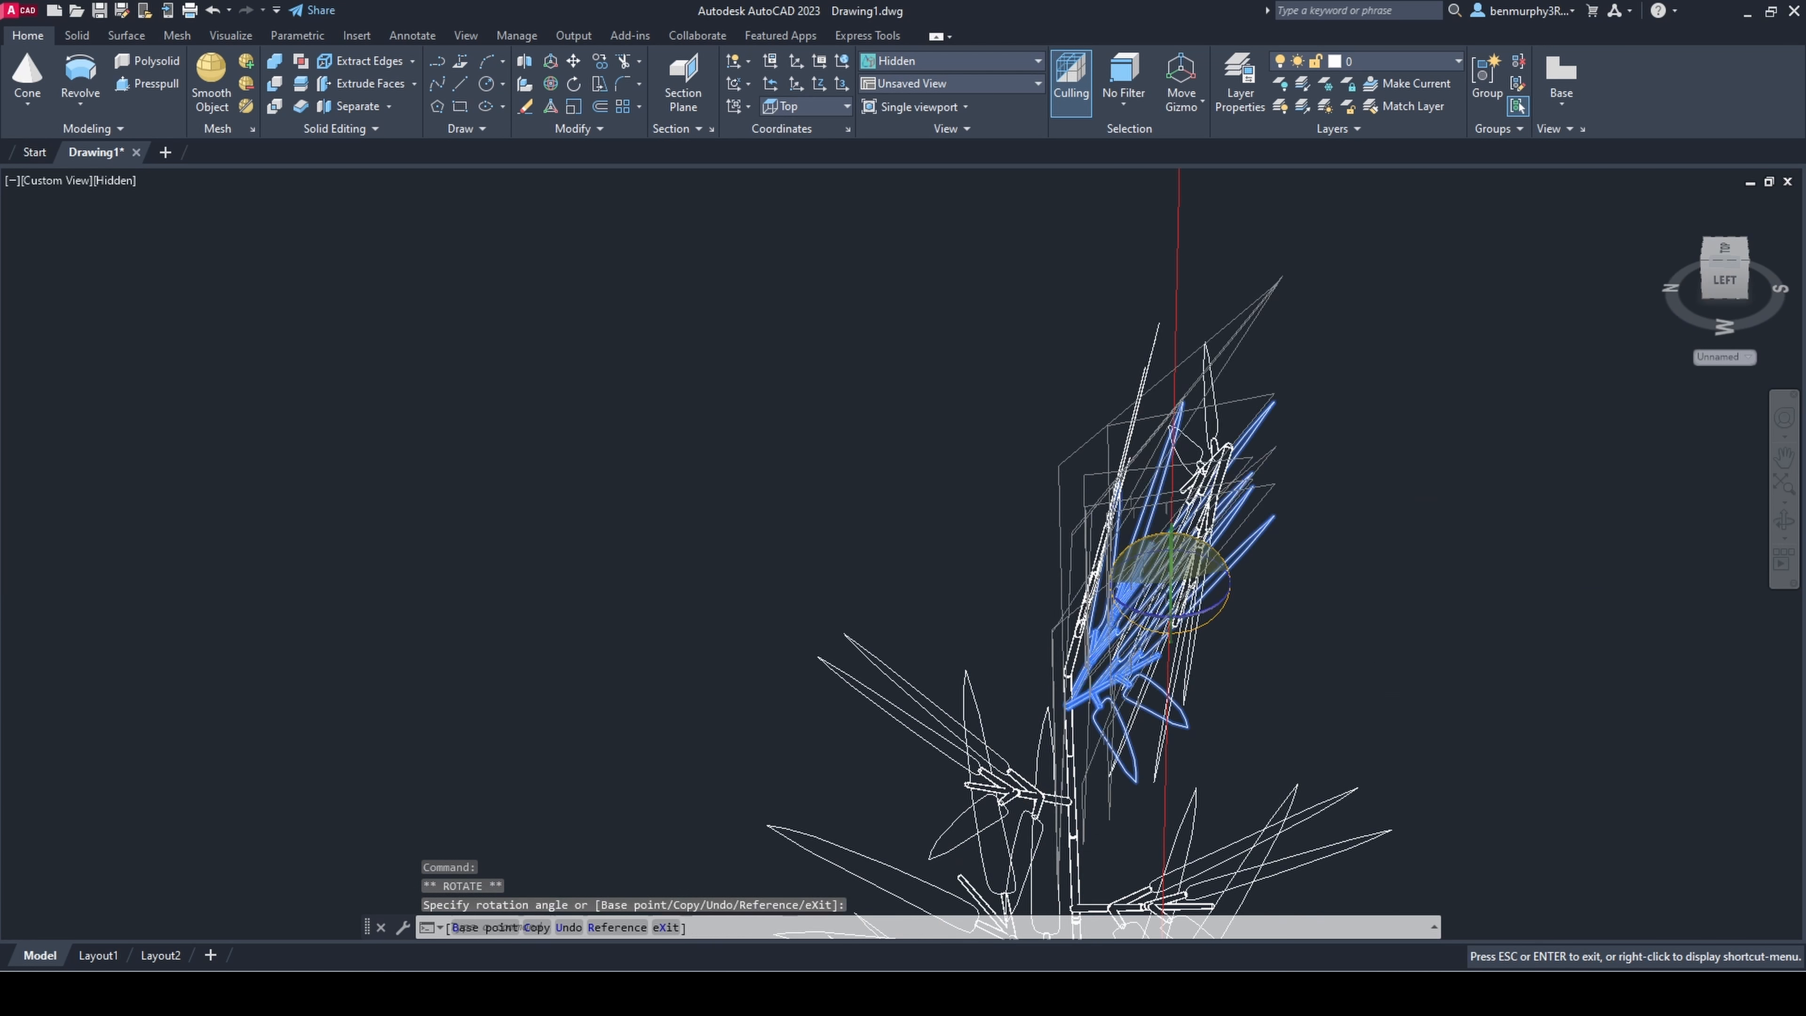
click(967, 551)
key(Escape)
Step: Shift the rotated sprig pair so its base sits on the bend at the thin stem's upper end
shift+middle_drag(1095, 598, 1123, 643)
click(1137, 598)
click(1177, 565)
key(Escape)
shift+middle_drag(1196, 549, 1195, 661)
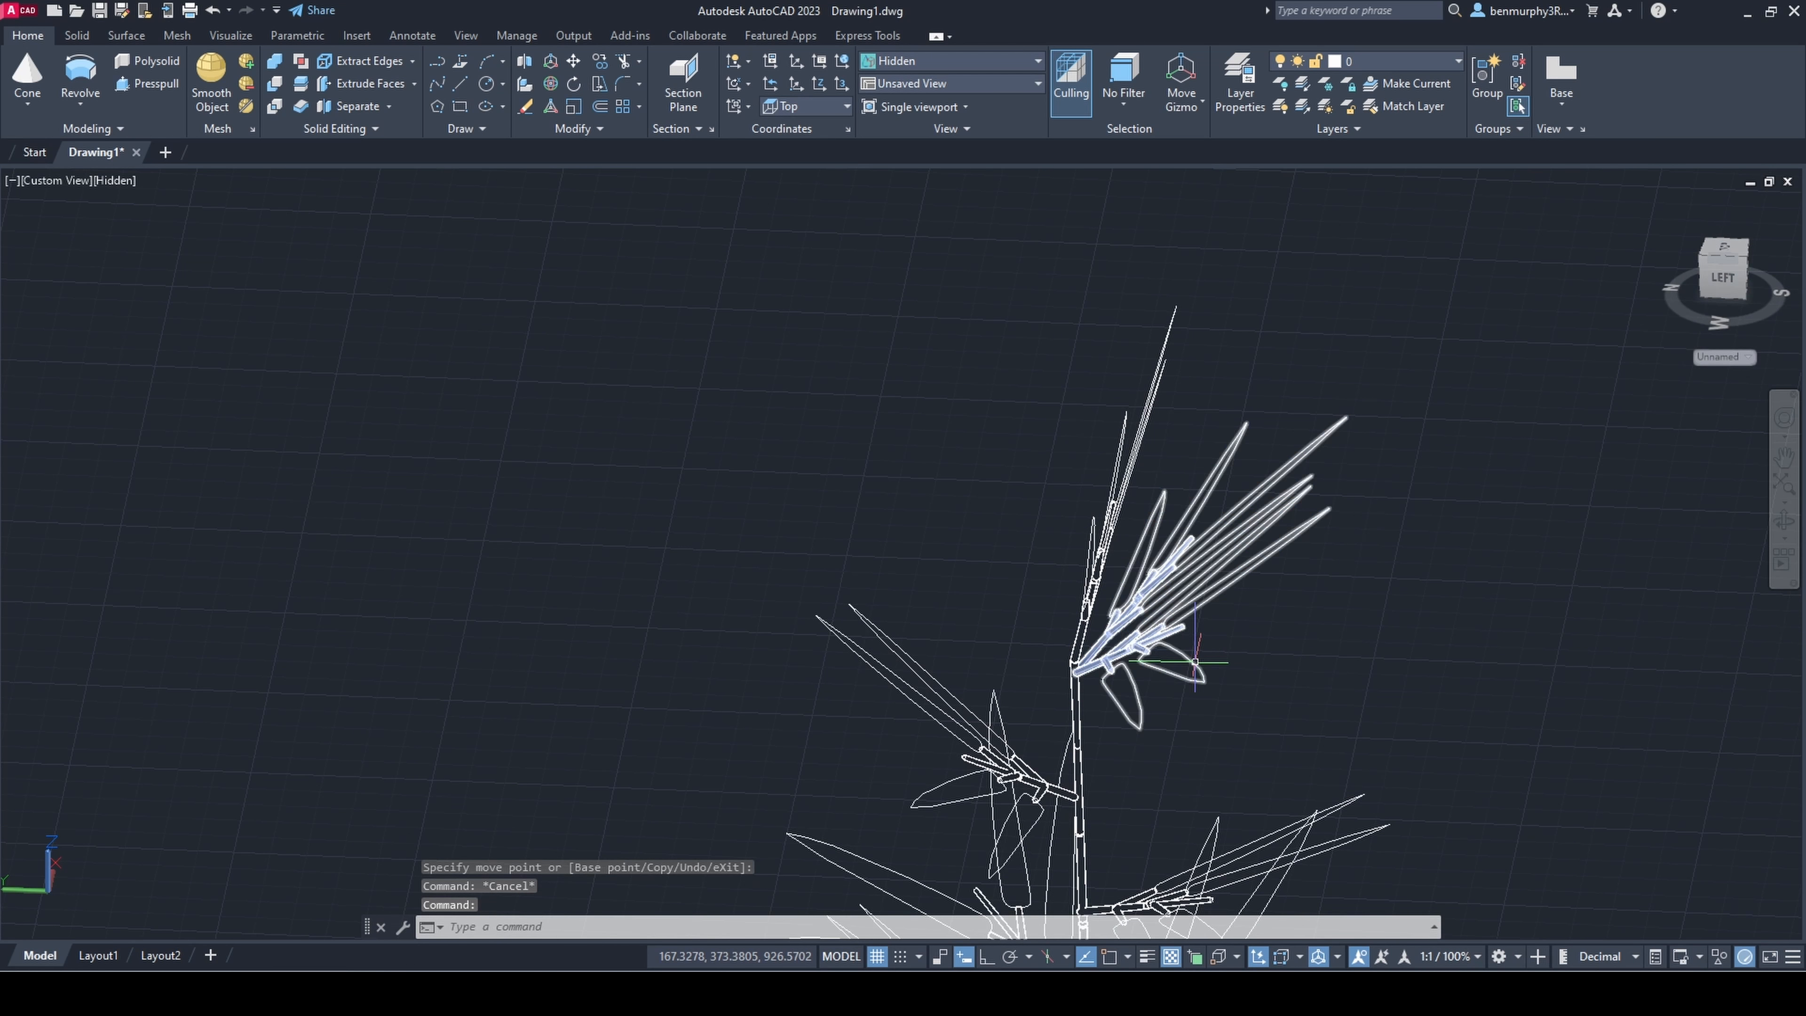
Step: Mirror the leaning sprig pair in 3D across a vertical three-point plane through the stem tip, using 3D object snap
click(1224, 961)
scroll(1144, 761, up, 4)
click(1007, 567)
key(F8)
click(1004, 376)
shift+middle_drag(1013, 569, 1061, 567)
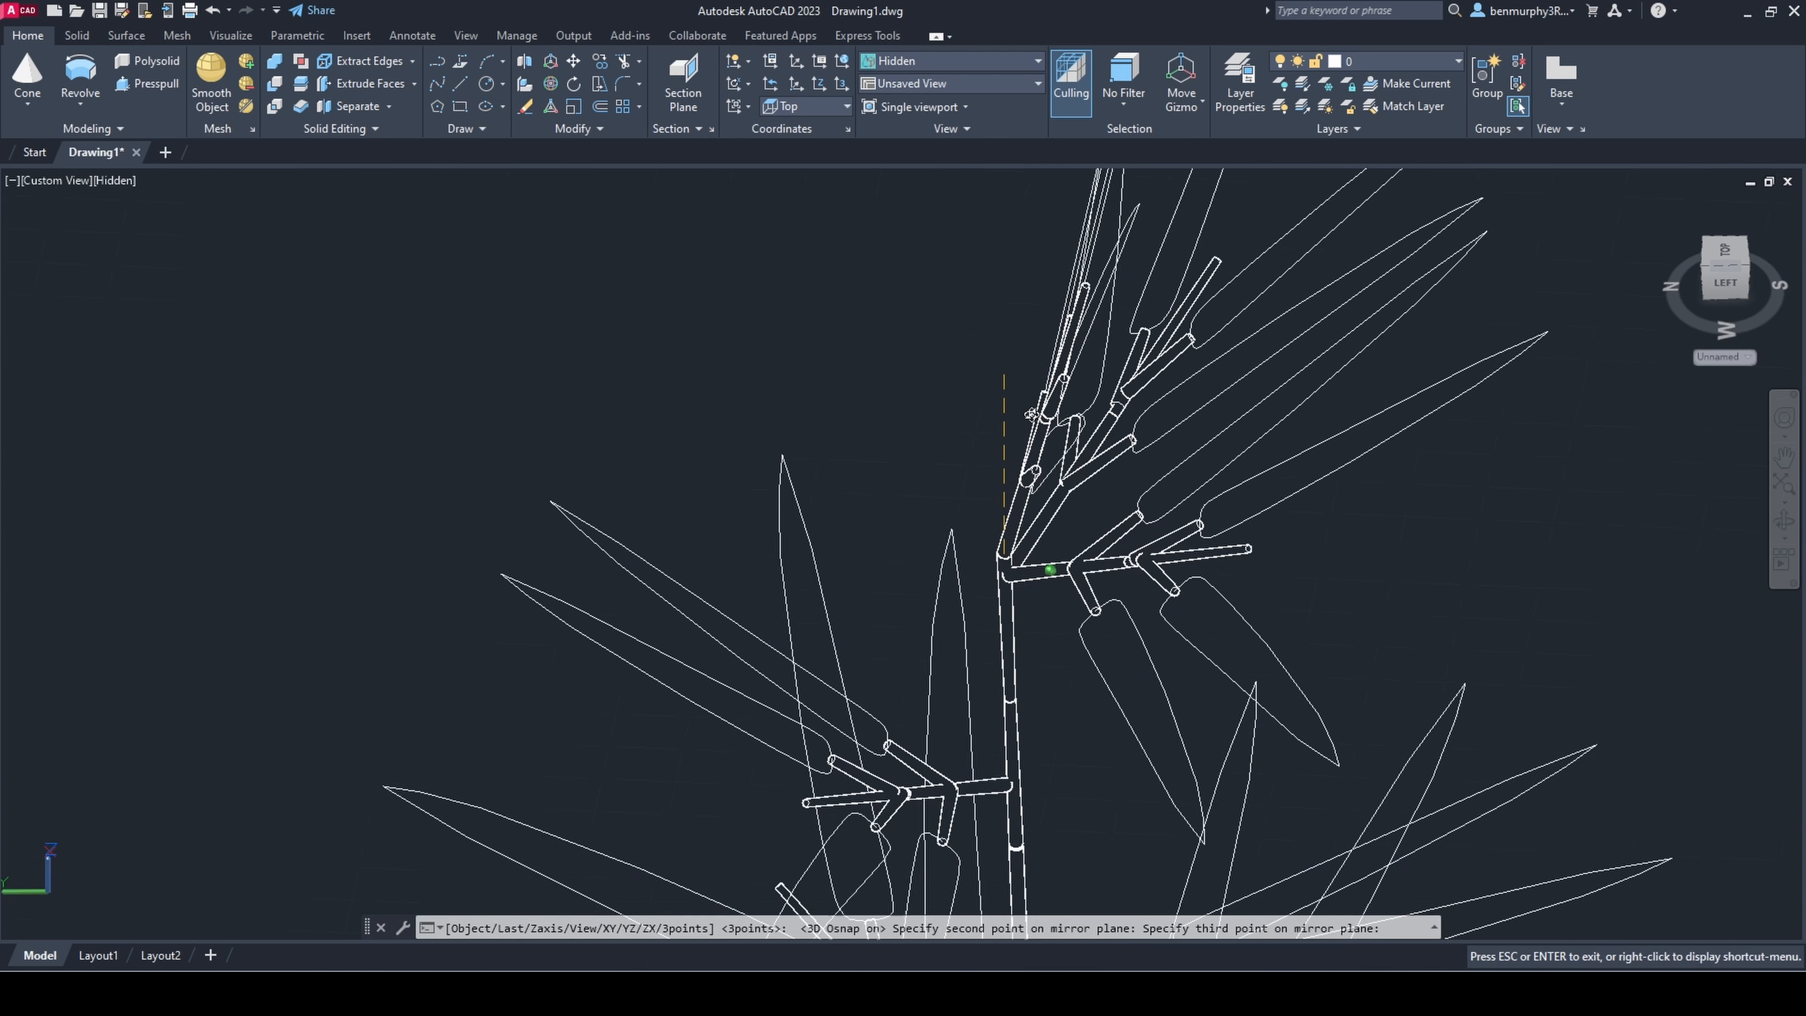
click(981, 289)
click(1031, 355)
Step: Ungroup the thin stem that carries the top sprigs
shift+middle_drag(1029, 508, 1067, 526)
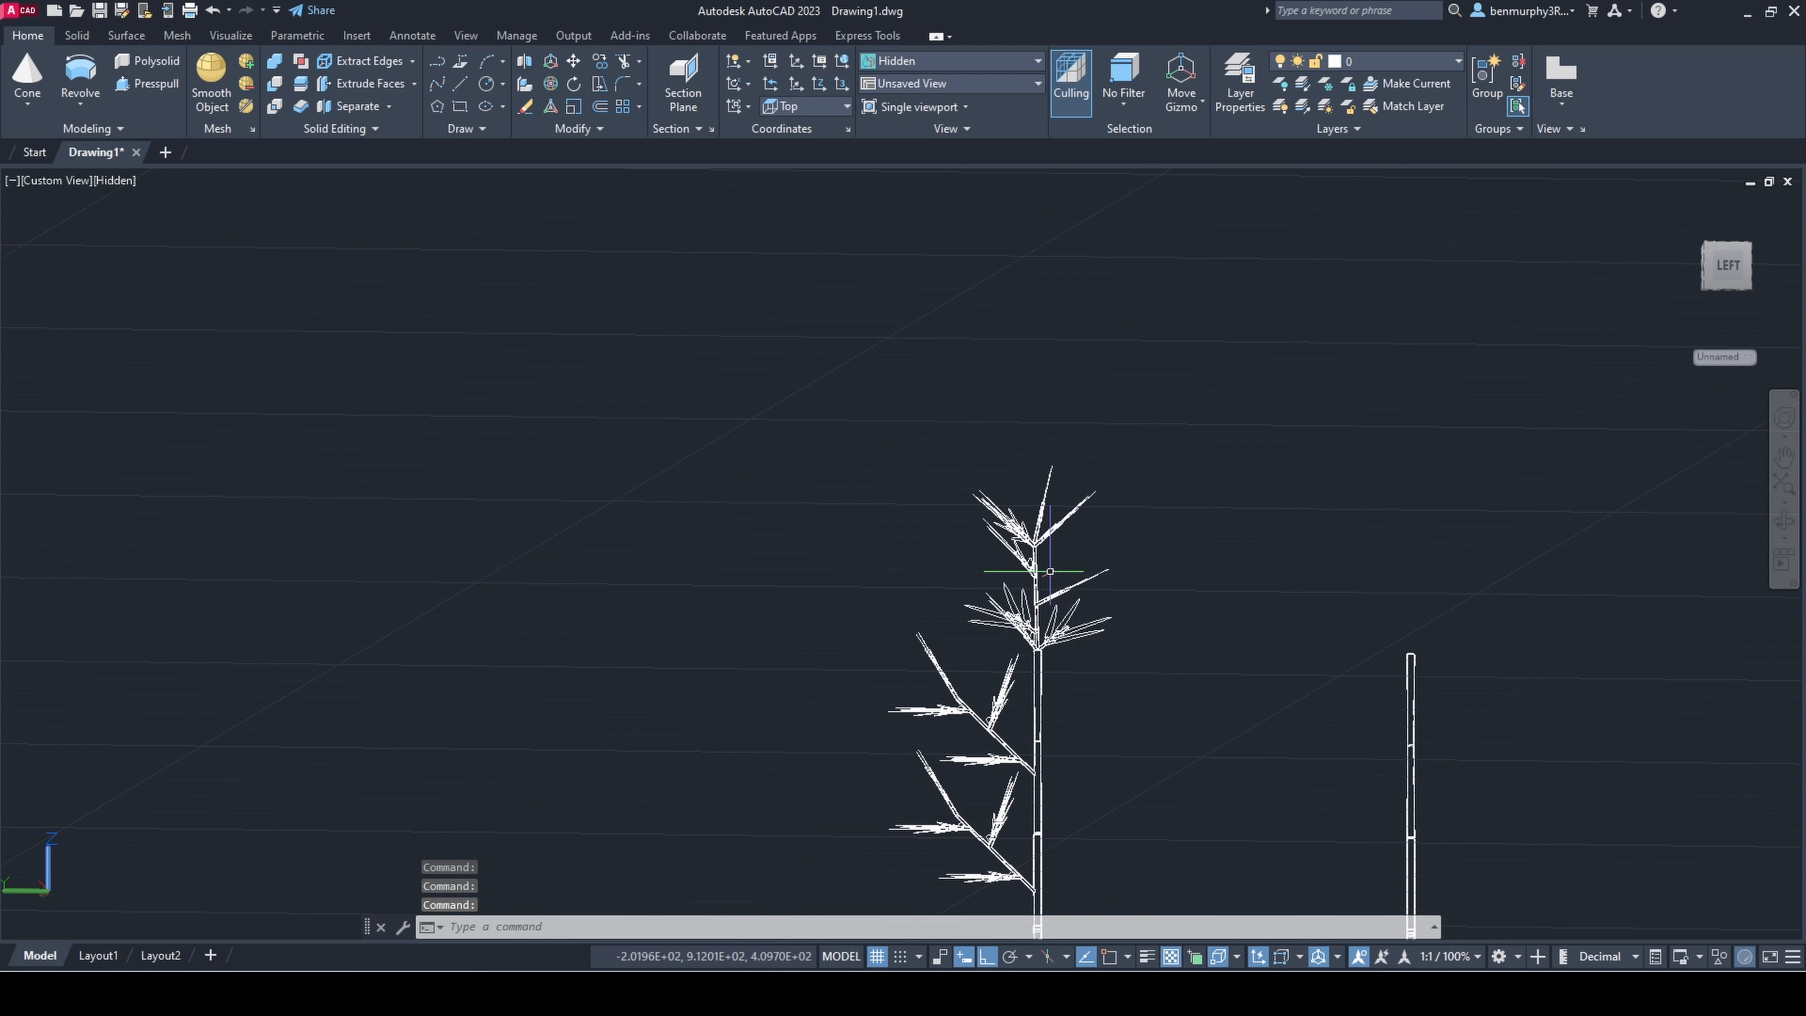
scroll(1082, 543, up, 5)
scroll(1017, 597, up, 5)
click(957, 442)
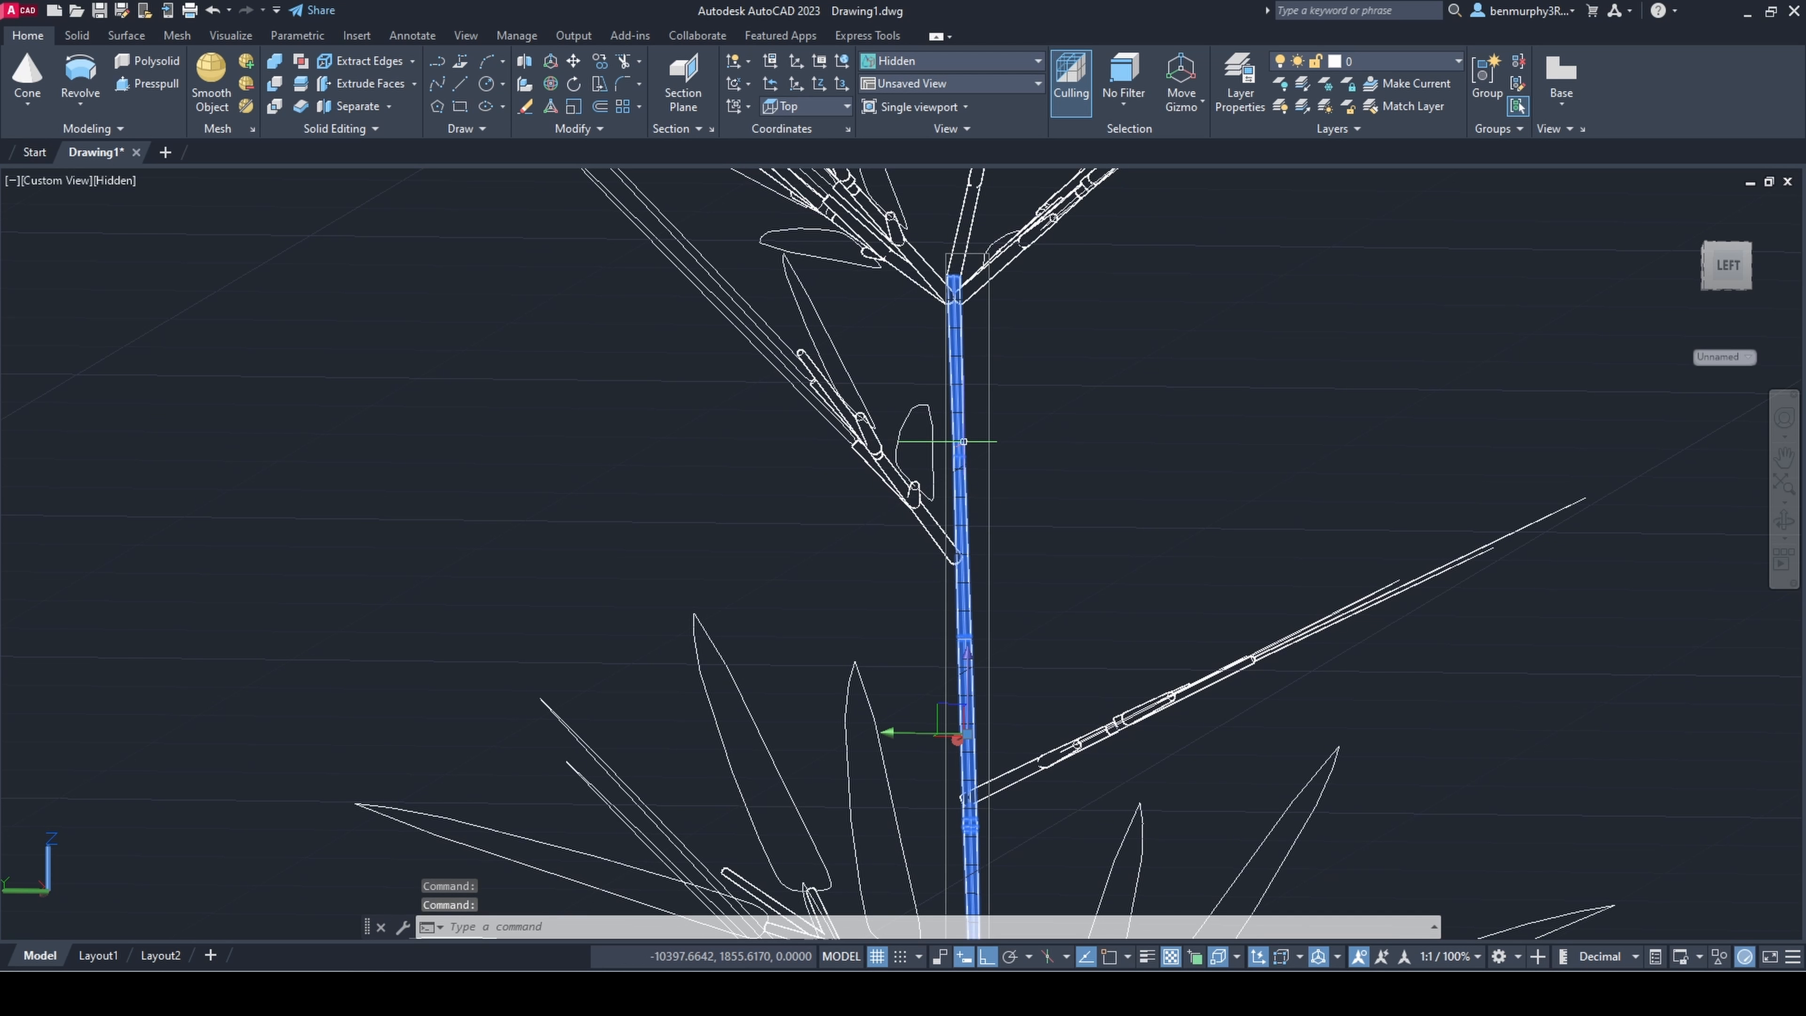
scroll(1094, 456, down, 7)
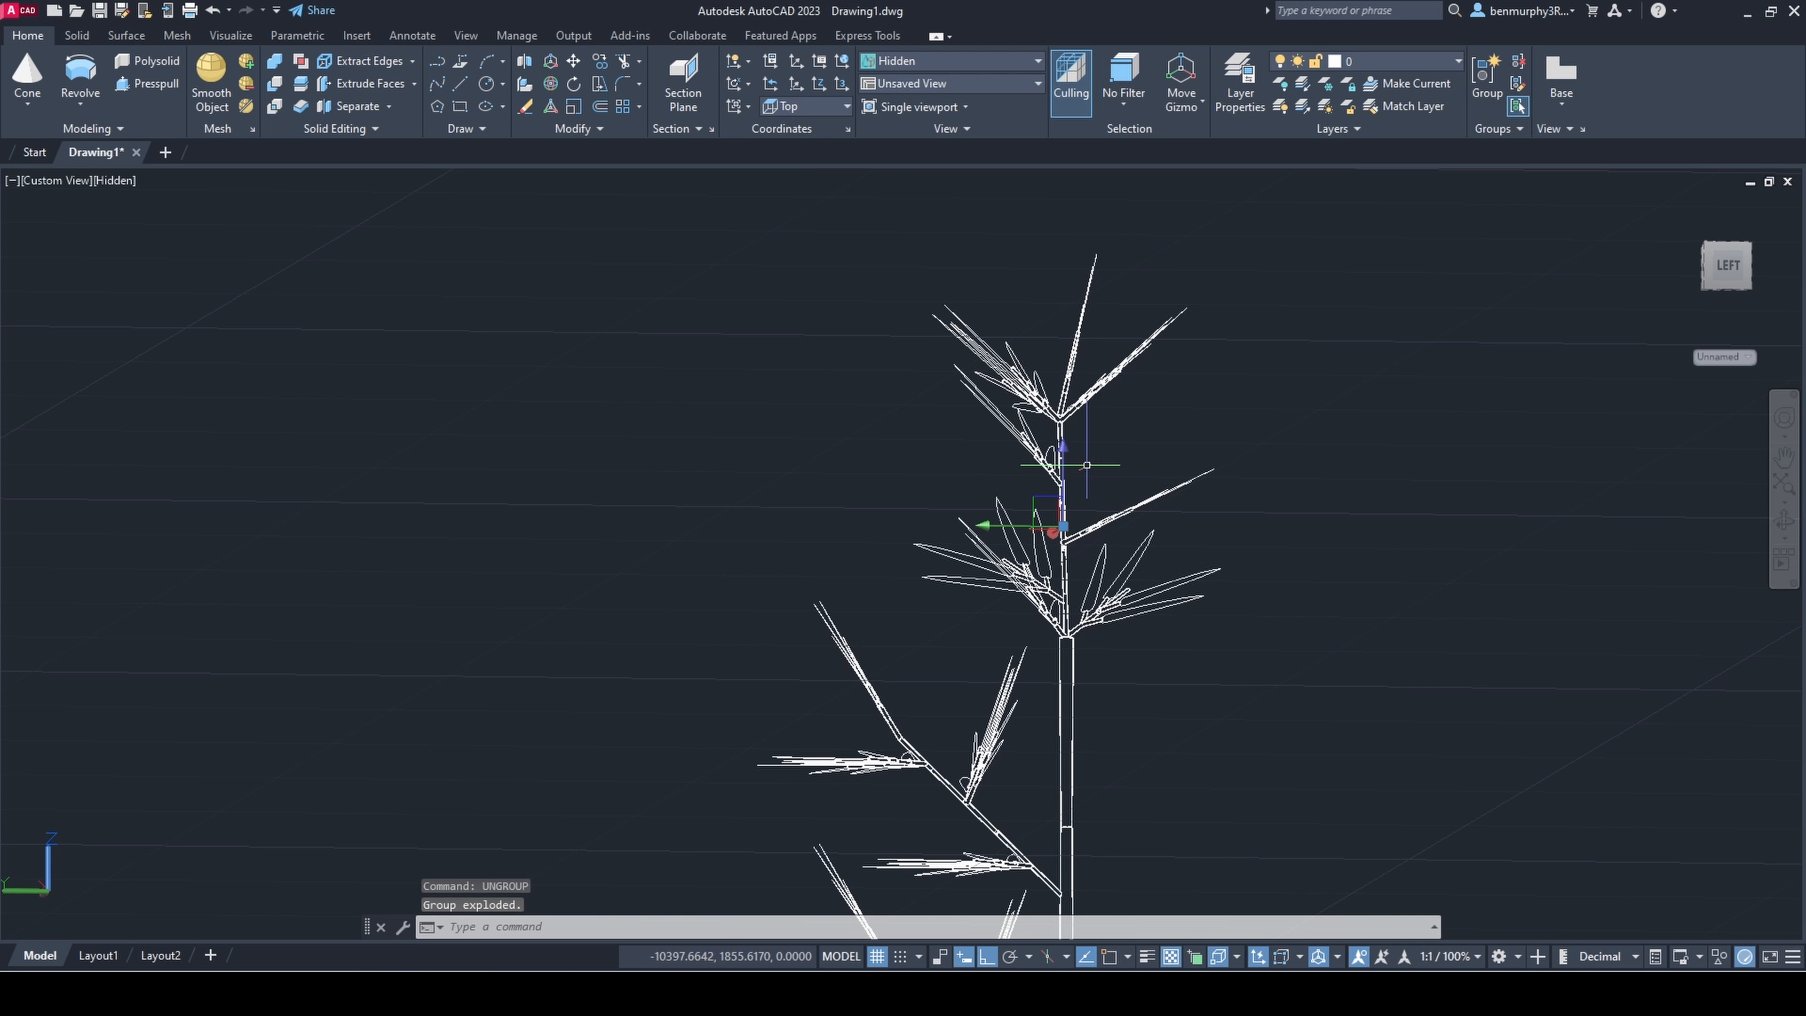
Step: Copy the two uppermost thin stem pieces by their lower end onto the stem's upper end
scroll(1086, 465, up, 2)
click(1014, 480)
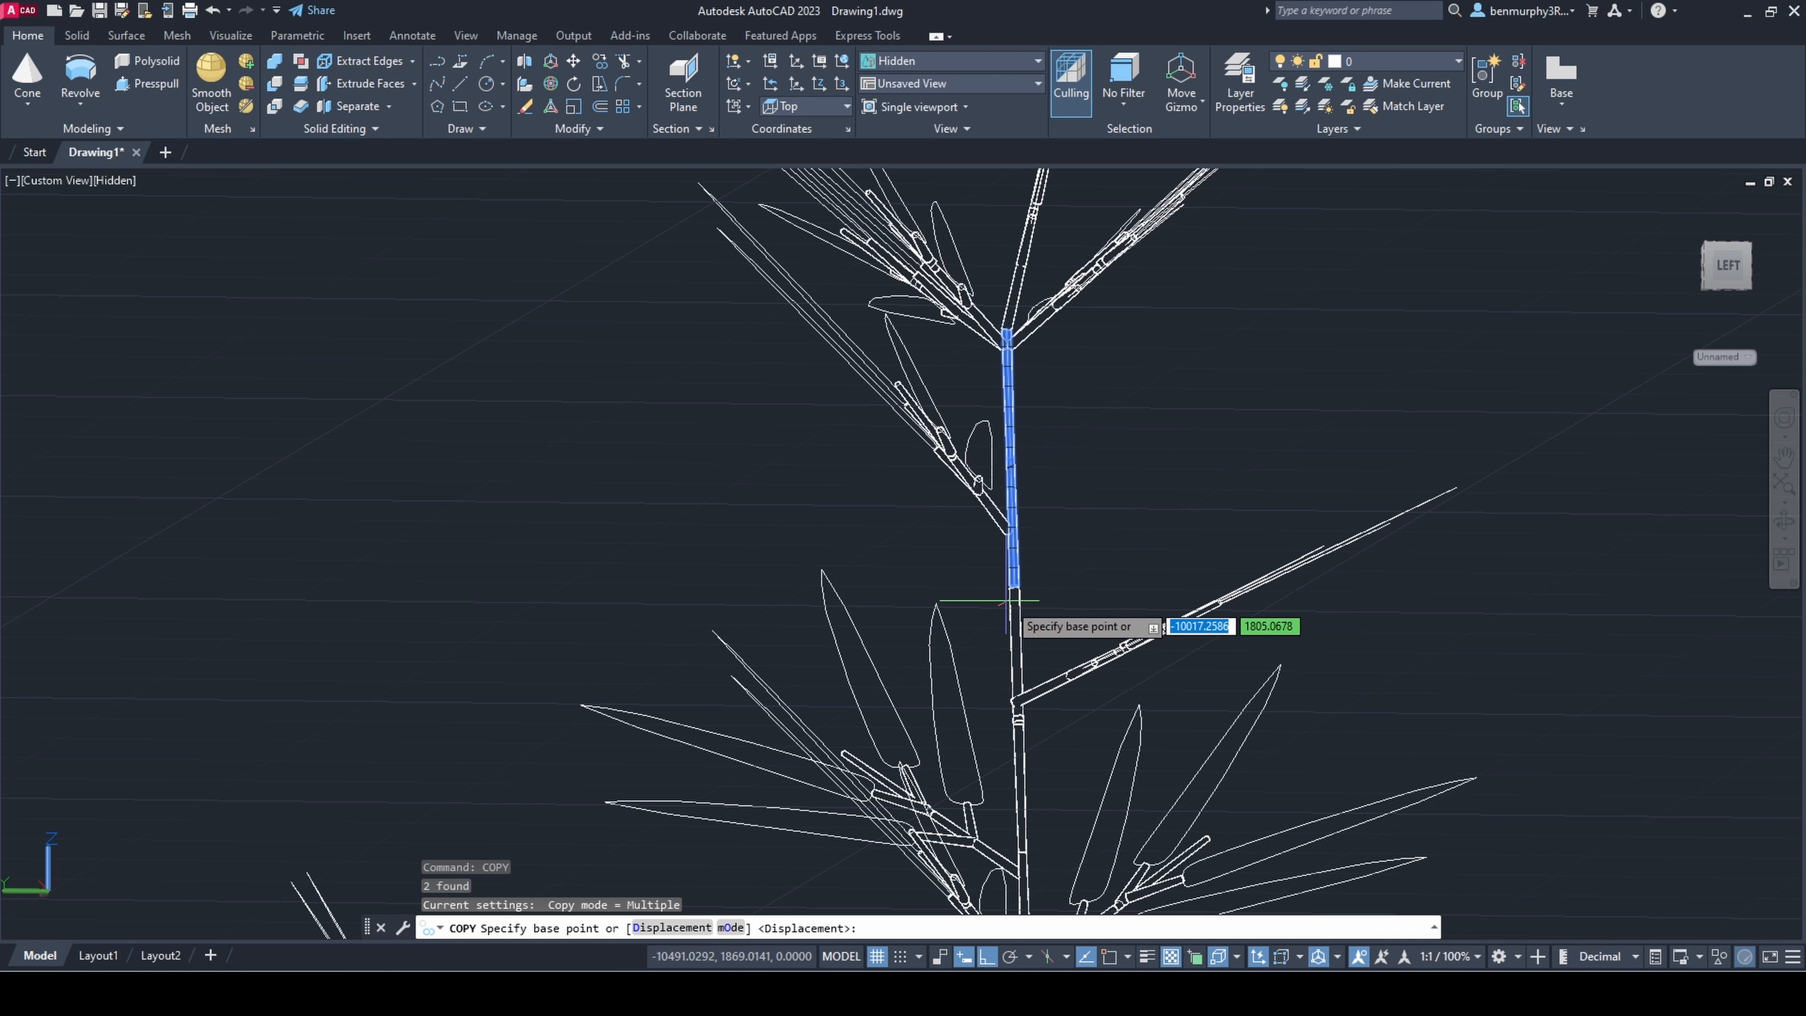
scroll(1011, 588, up, 4)
click(1014, 585)
middle_drag(1098, 569, 1072, 912)
scroll(1095, 416, down, 4)
shift+middle_drag(1099, 355, 1085, 427)
scroll(1076, 324, up, 3)
click(1012, 330)
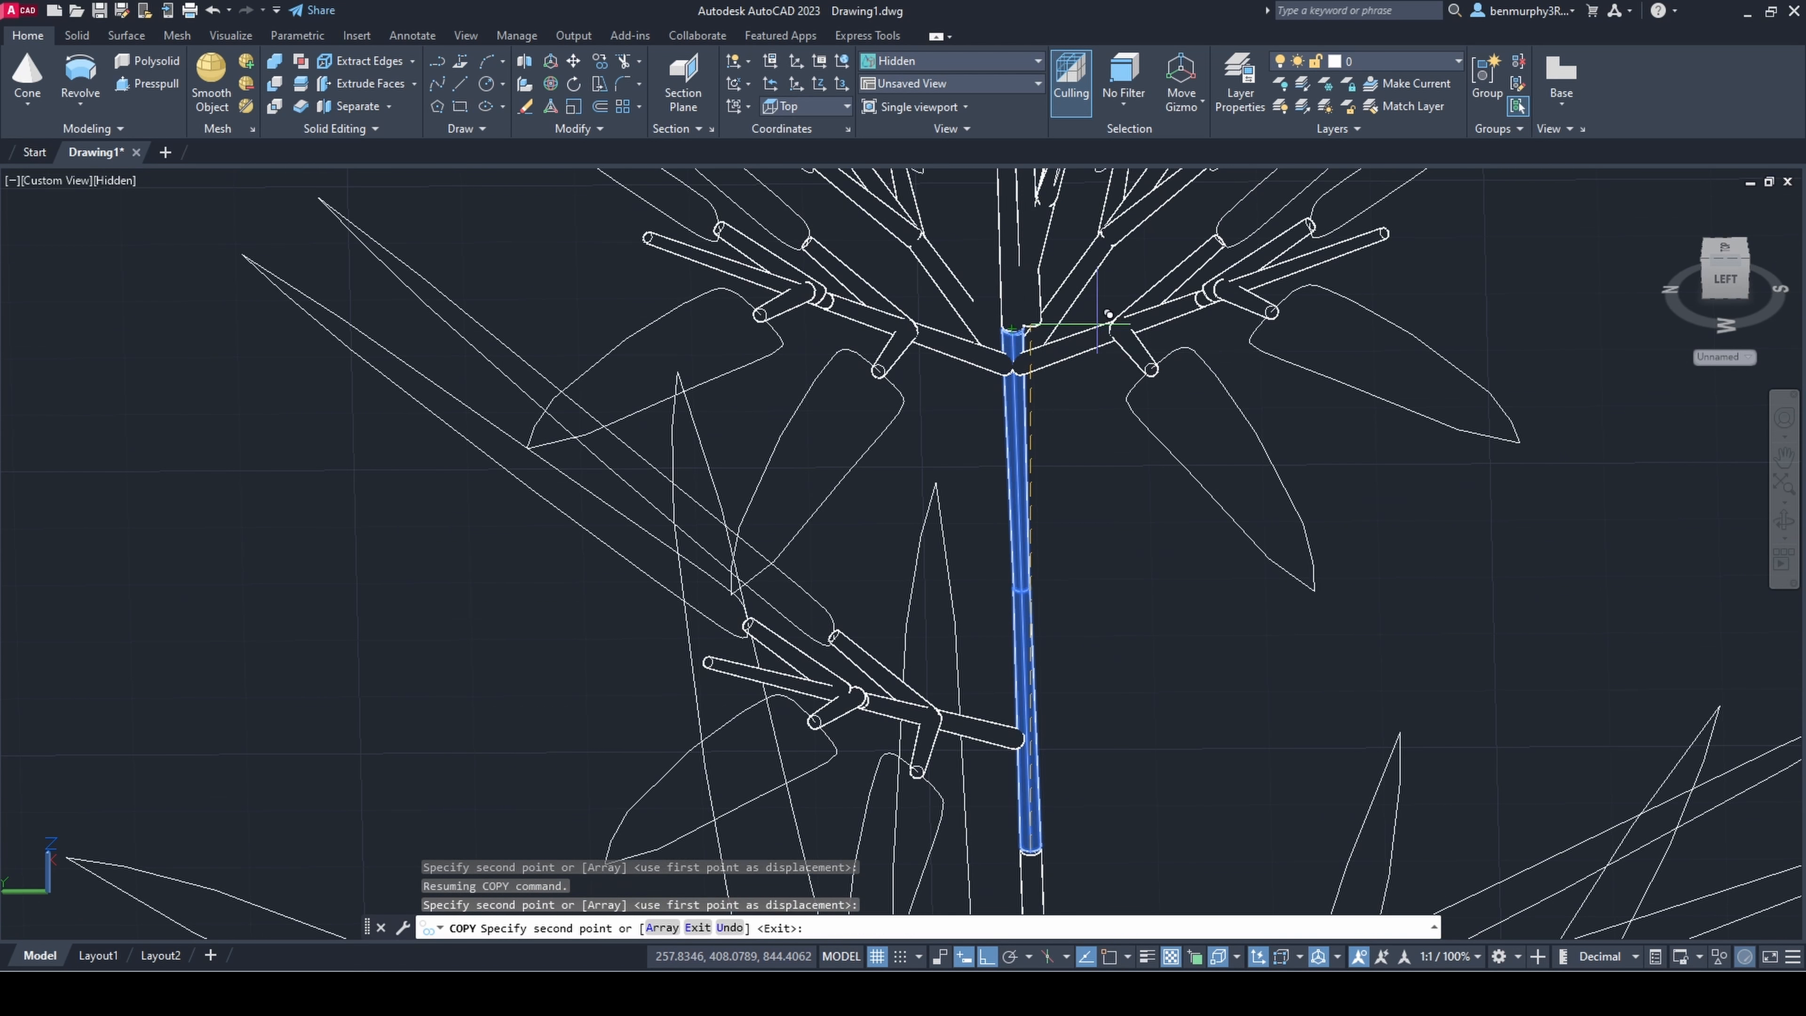
key(Escape)
Step: Select the sprig cluster at the stem tip and move it straight up, clear of the lengthened stem
scroll(1166, 334, down, 6)
shift+middle_drag(1313, 653, 1310, 491)
scroll(1306, 491, up, 4)
click(1066, 626)
click(972, 704)
shift+middle_drag(1060, 771, 1068, 790)
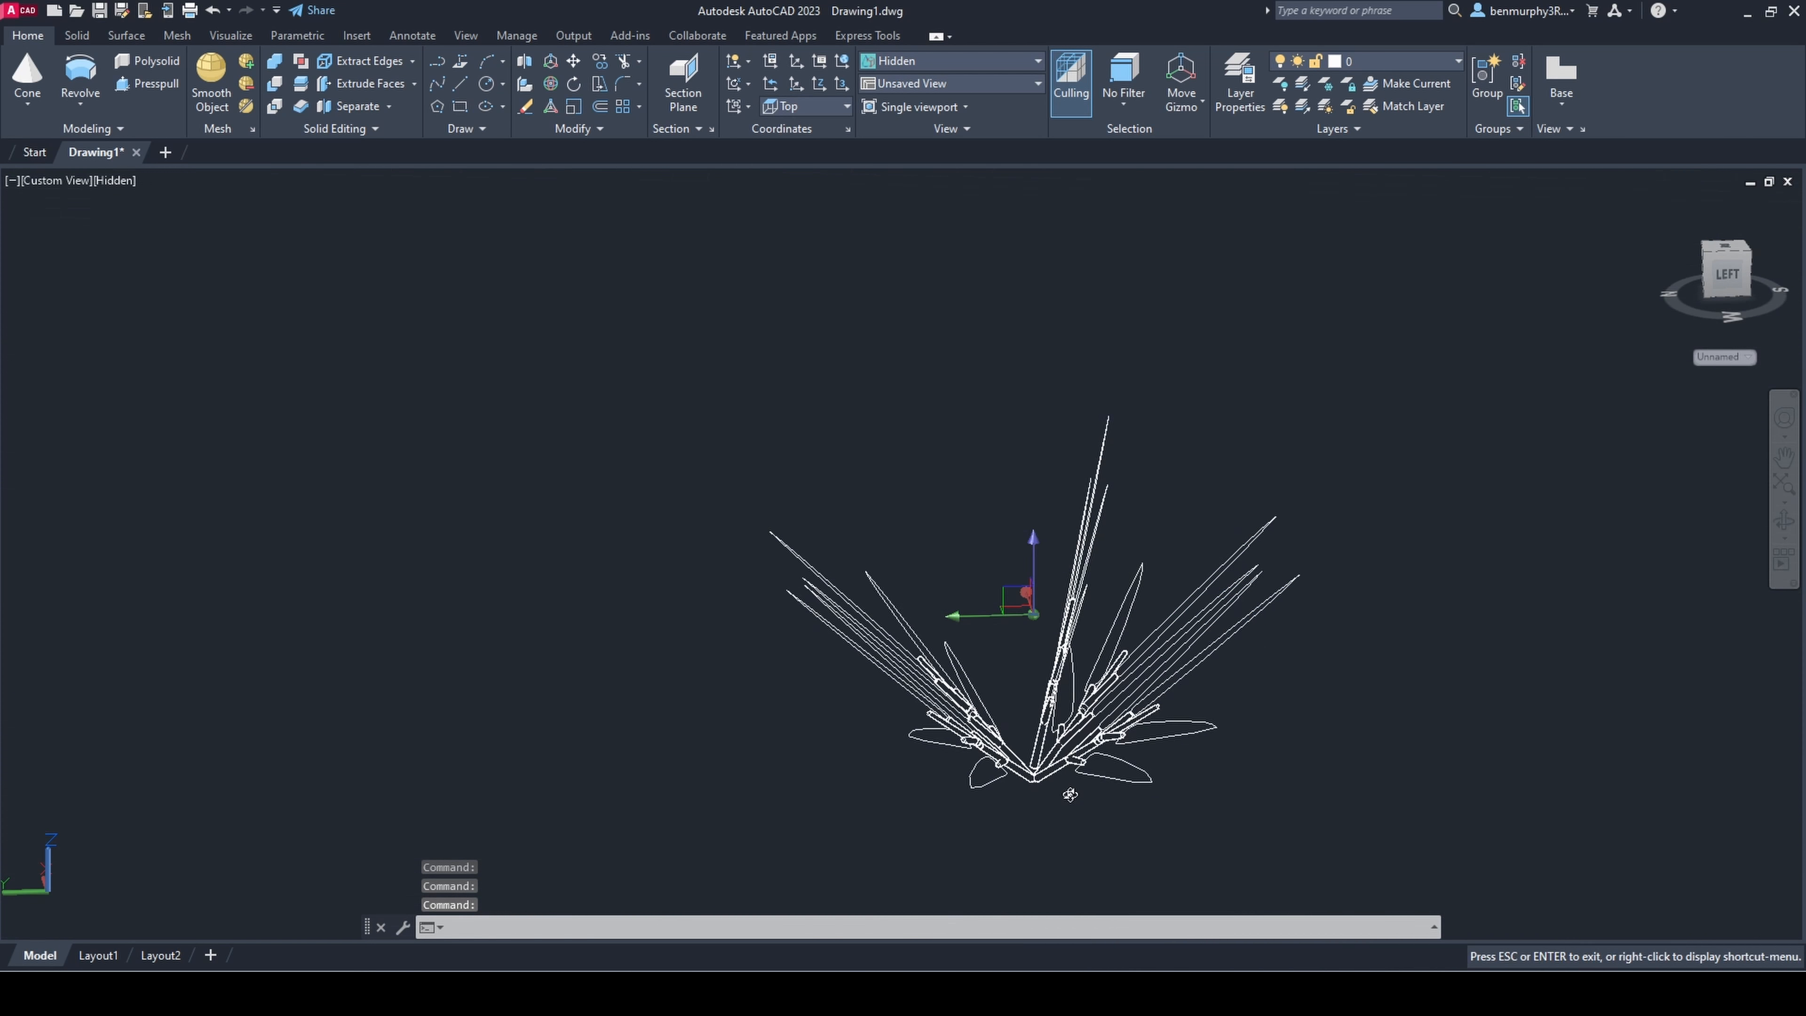
click(1033, 587)
click(1035, 362)
key(Escape)
shift+middle_drag(1245, 651, 1122, 637)
scroll(1250, 747, down, 7)
scroll(1121, 637, up, 3)
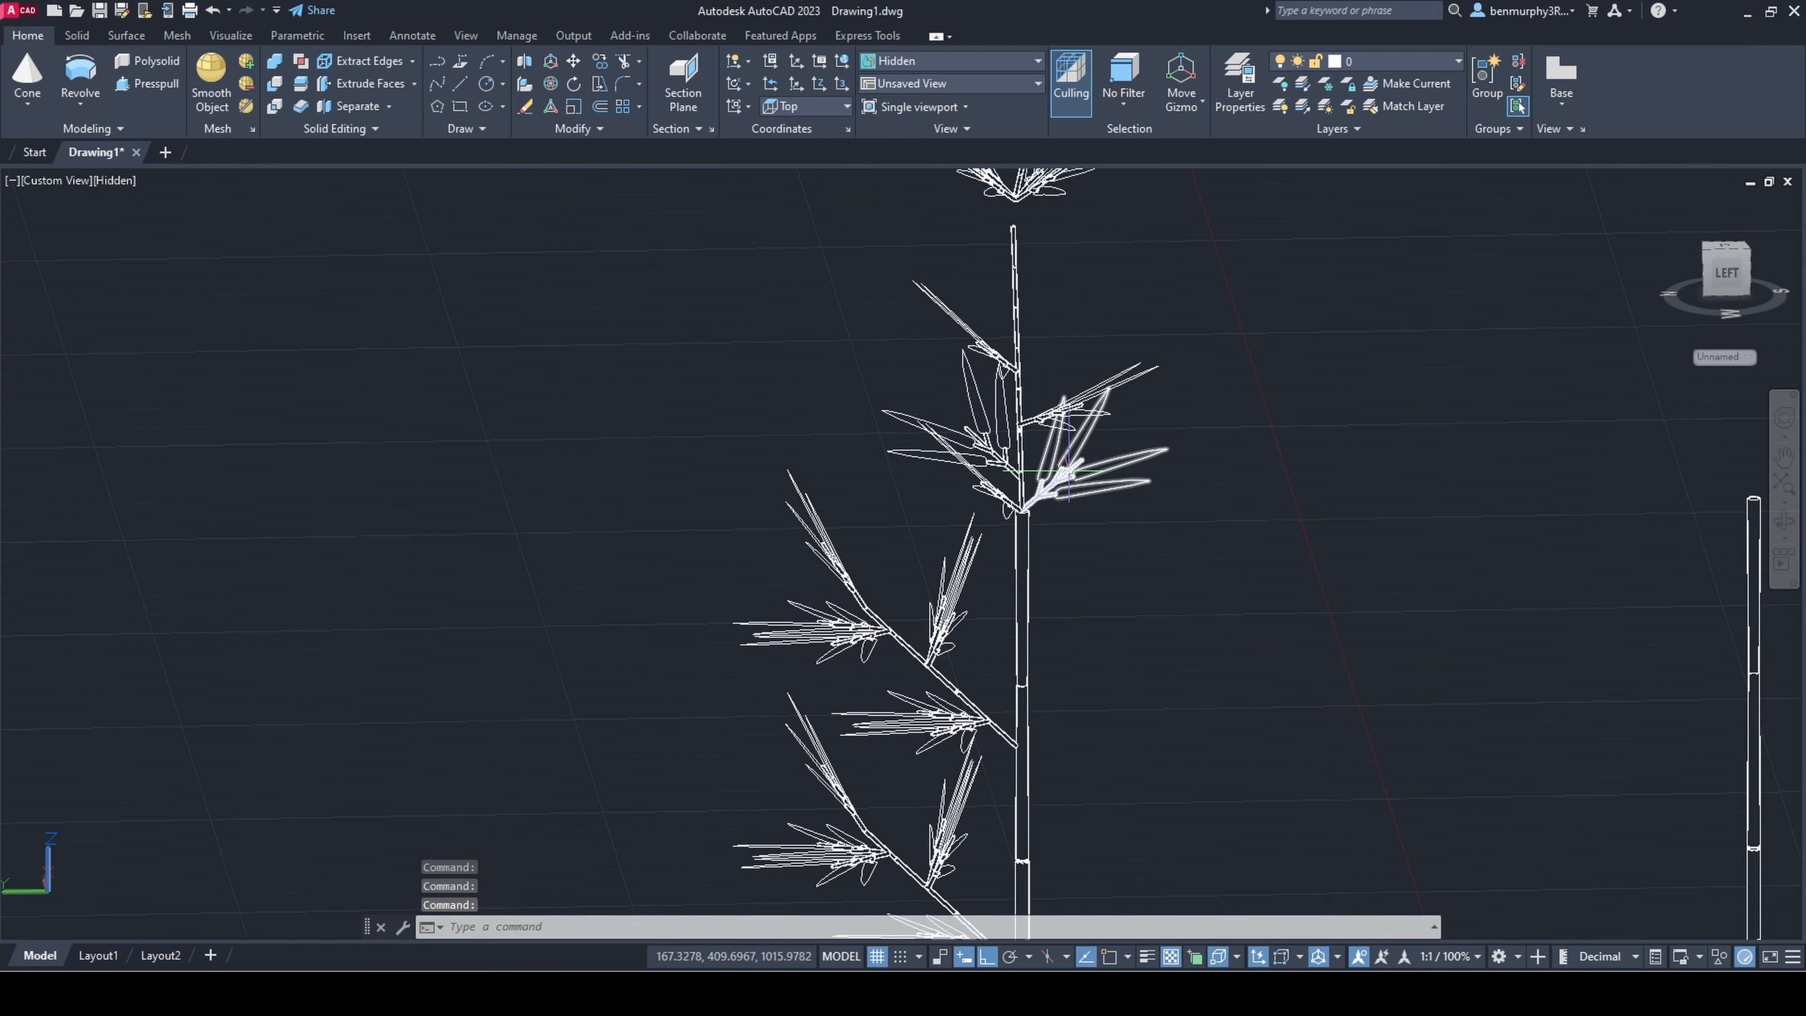
Step: Select the raised sprig cluster and lower it to the upper end of the lengthened stem
middle_drag(1040, 197, 1023, 385)
scroll(1023, 384, up, 4)
click(1023, 391)
click(891, 322)
middle_drag(946, 228, 951, 281)
click(972, 262)
click(974, 329)
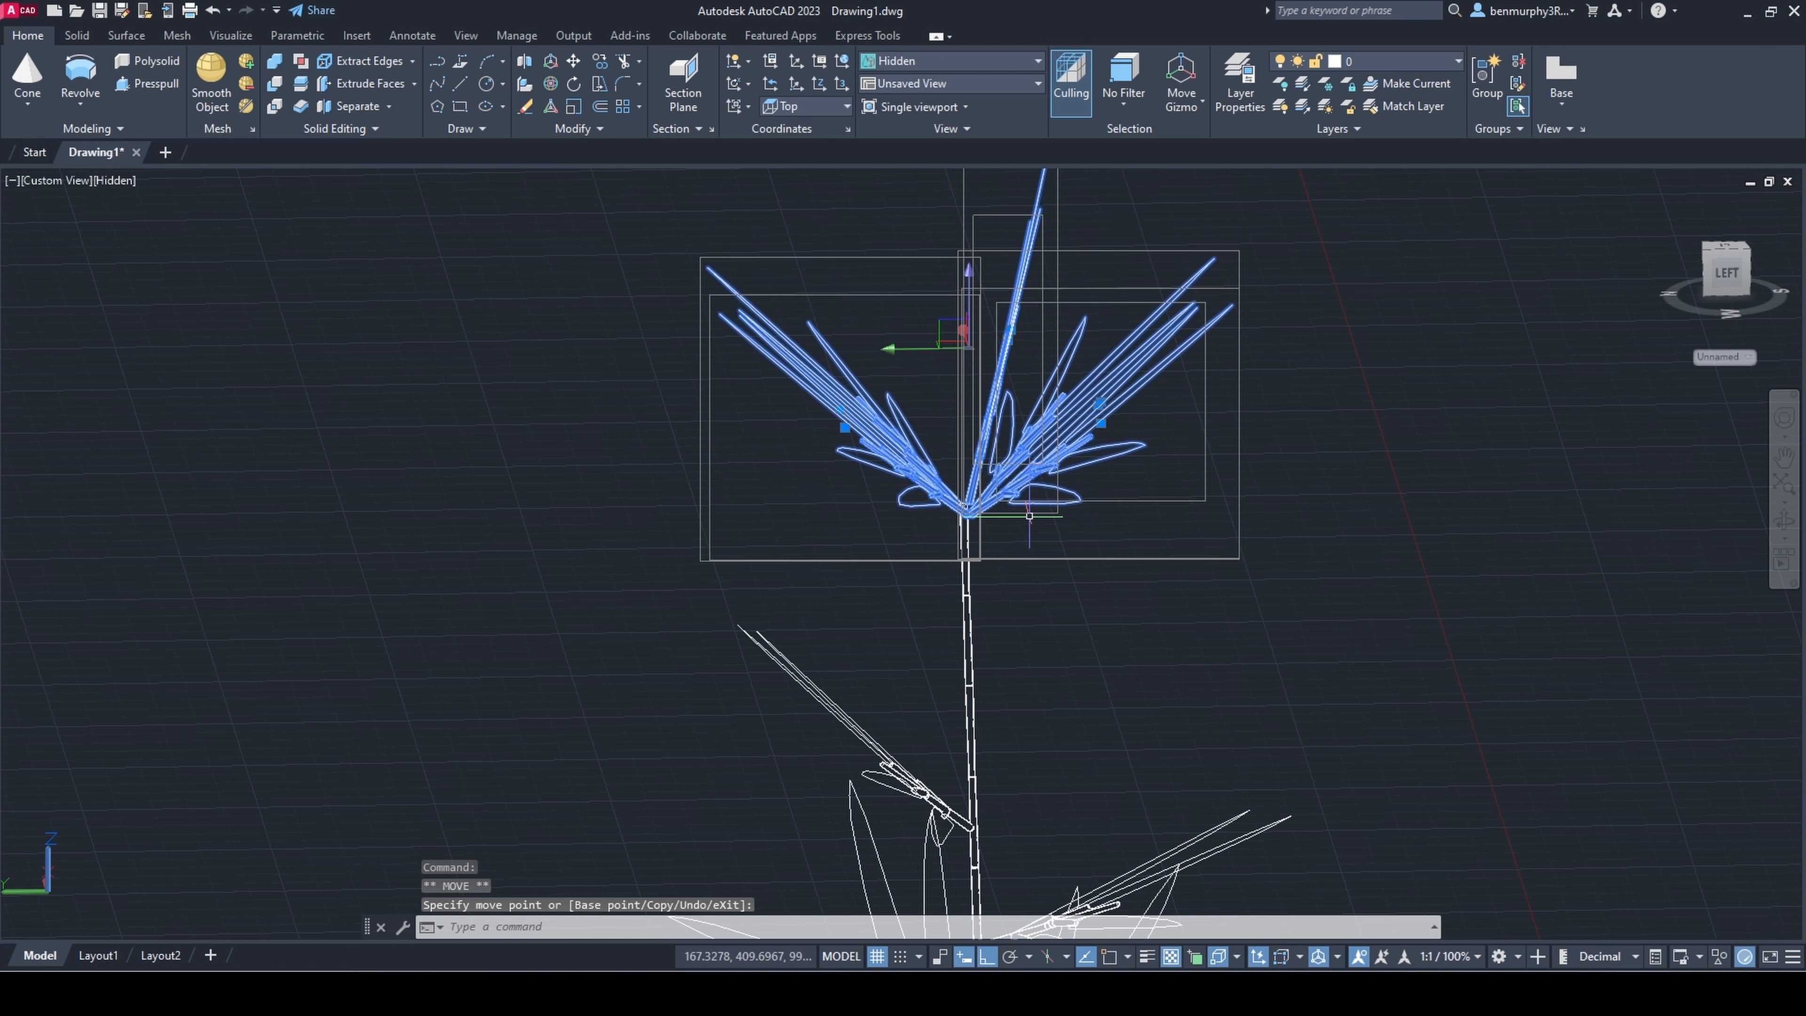
Step: Nudge the sprig cluster vertically so its base fits closely on the stem end
scroll(1016, 517, up, 5)
shift+middle_drag(1017, 516, 1013, 558)
middle_drag(1002, 256, 1032, 456)
click(947, 317)
click(913, 326)
click(915, 305)
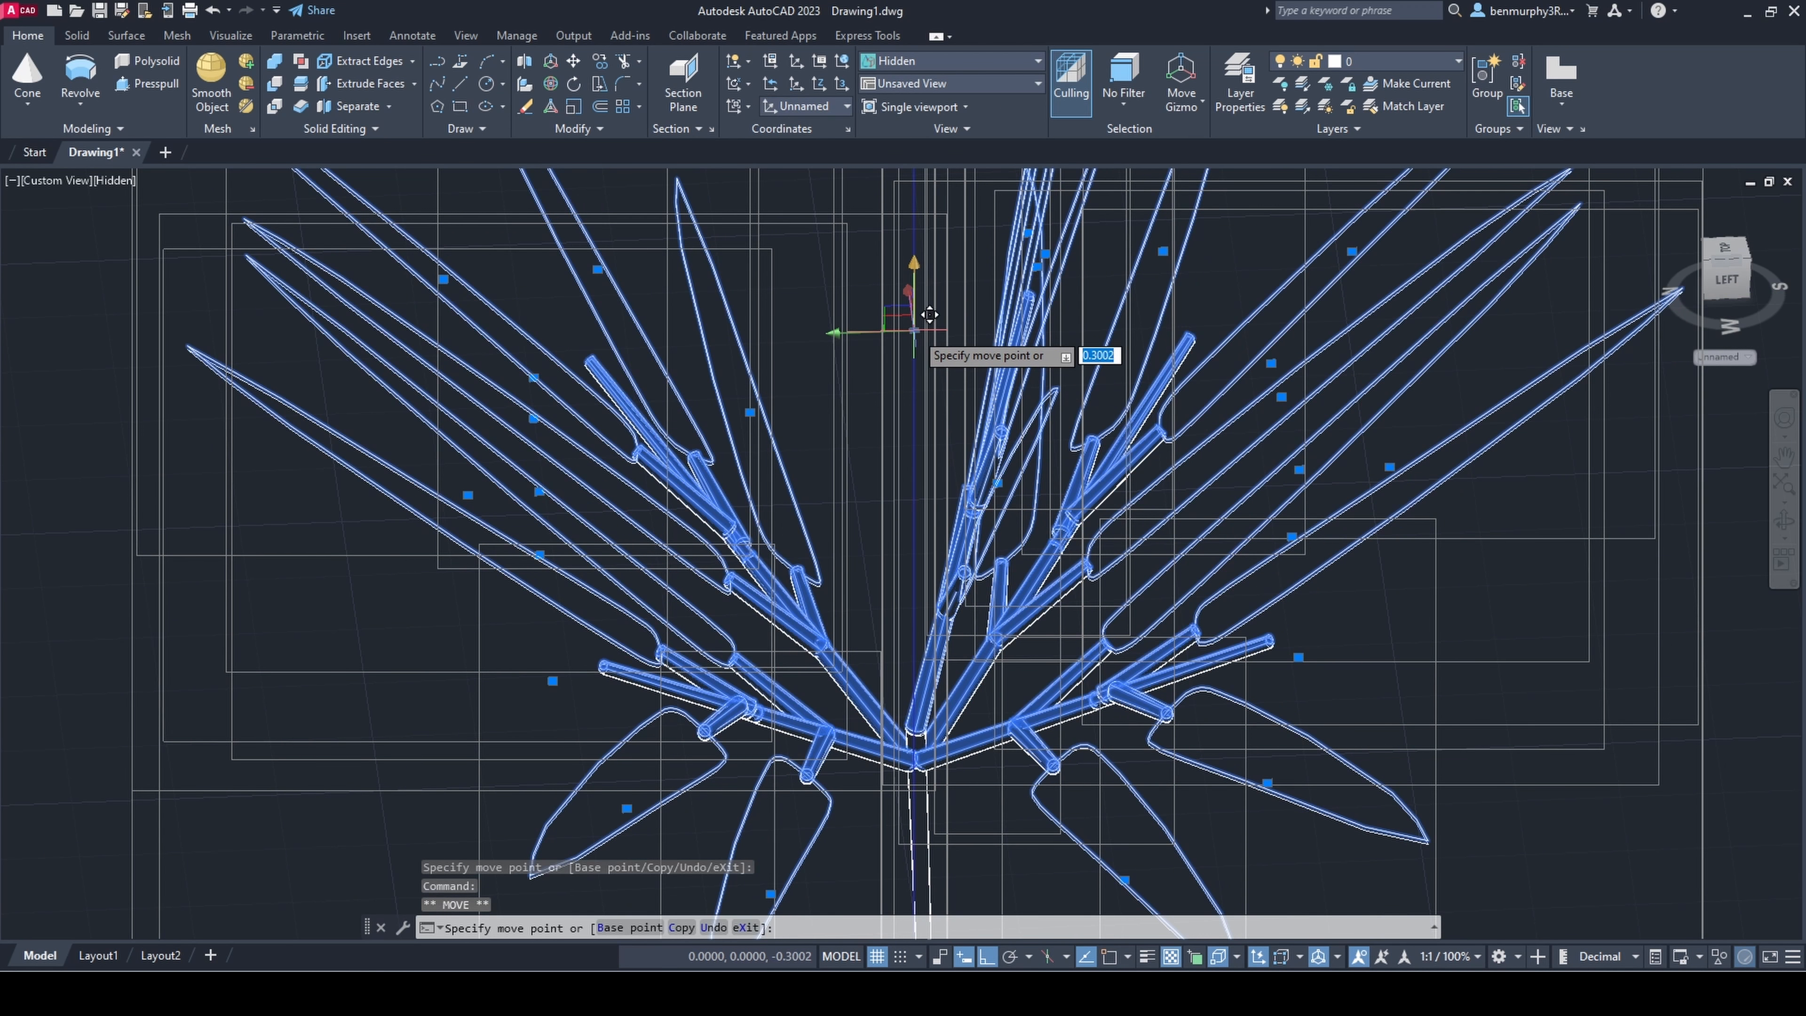
click(915, 331)
key(Escape)
Step: Examine the sprig cluster's joint with the stem and the overall shape of the plant beside the pot
scroll(1095, 687, down, 10)
shift+middle_drag(1131, 800, 1129, 763)
scroll(1109, 747, up, 3)
click(1075, 707)
click(1088, 568)
key(Escape)
shift+middle_drag(1272, 694, 1031, 541)
scroll(1067, 772, up, 3)
scroll(947, 669, down, 9)
scroll(1024, 575, up, 2)
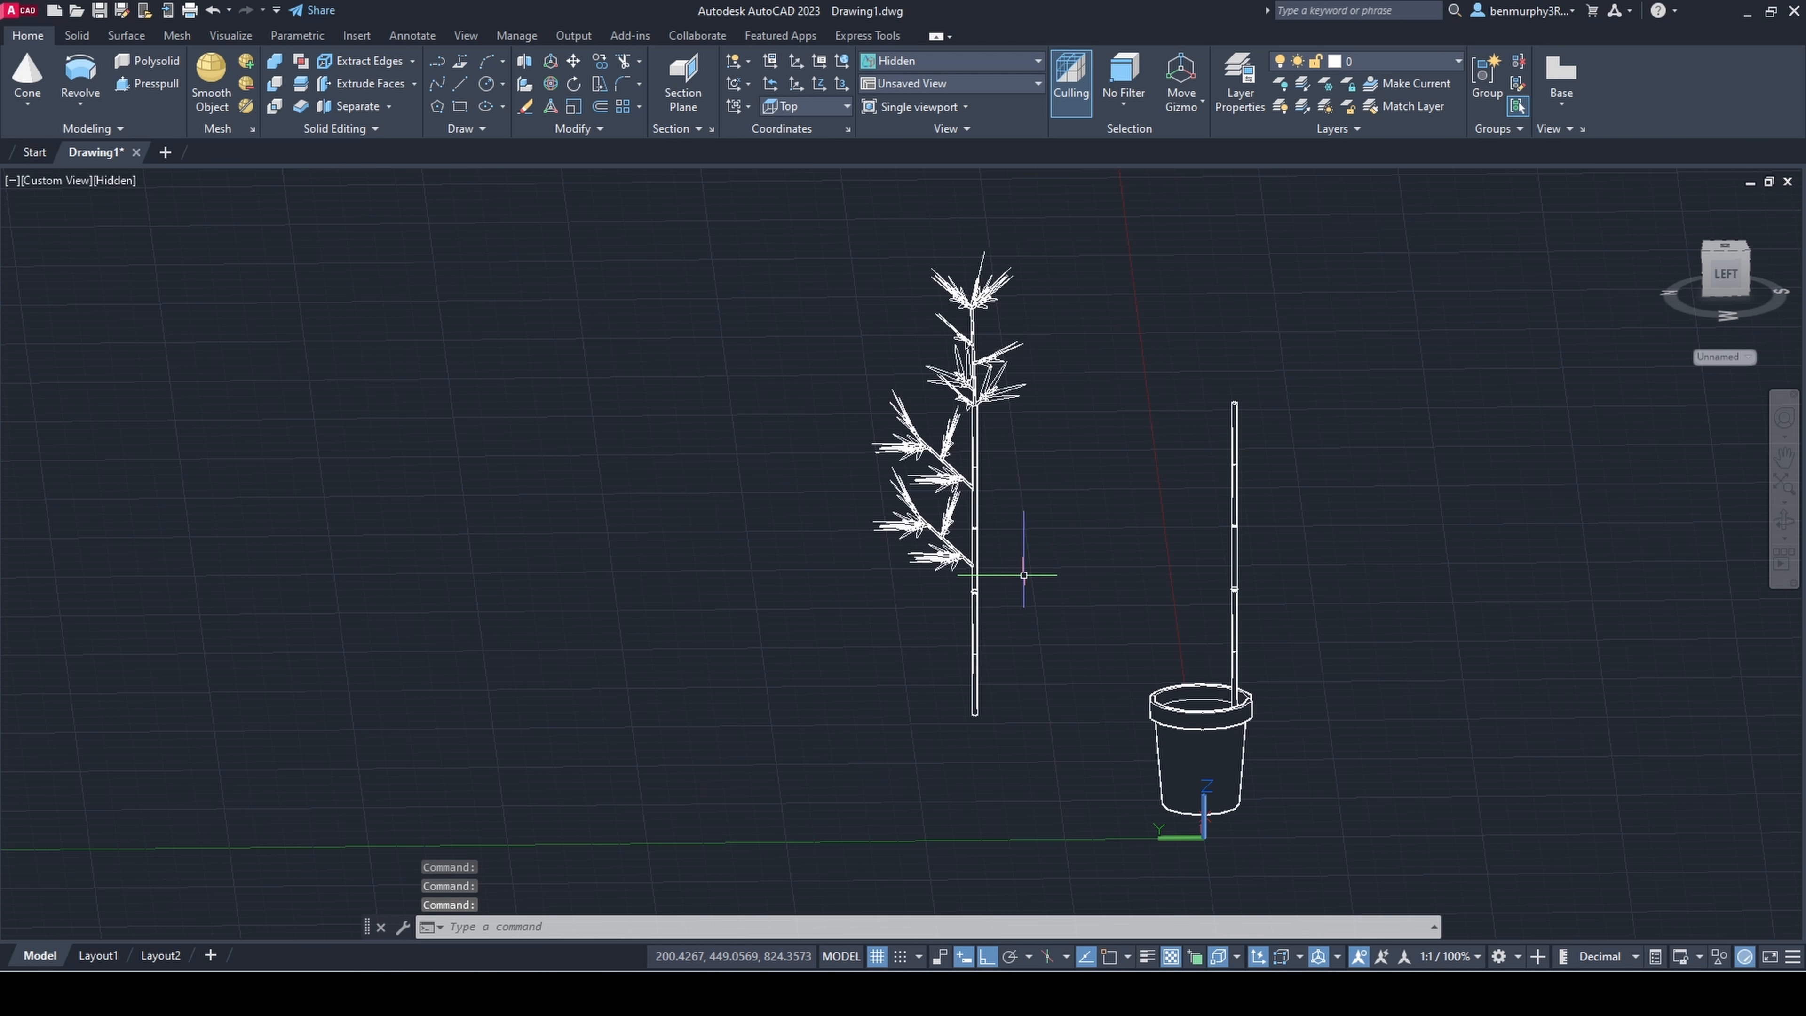
key(Escape)
Step: Select all the sprigs and stem pieces of the ungrouped upper side branch and group them
scroll(940, 520, up, 3)
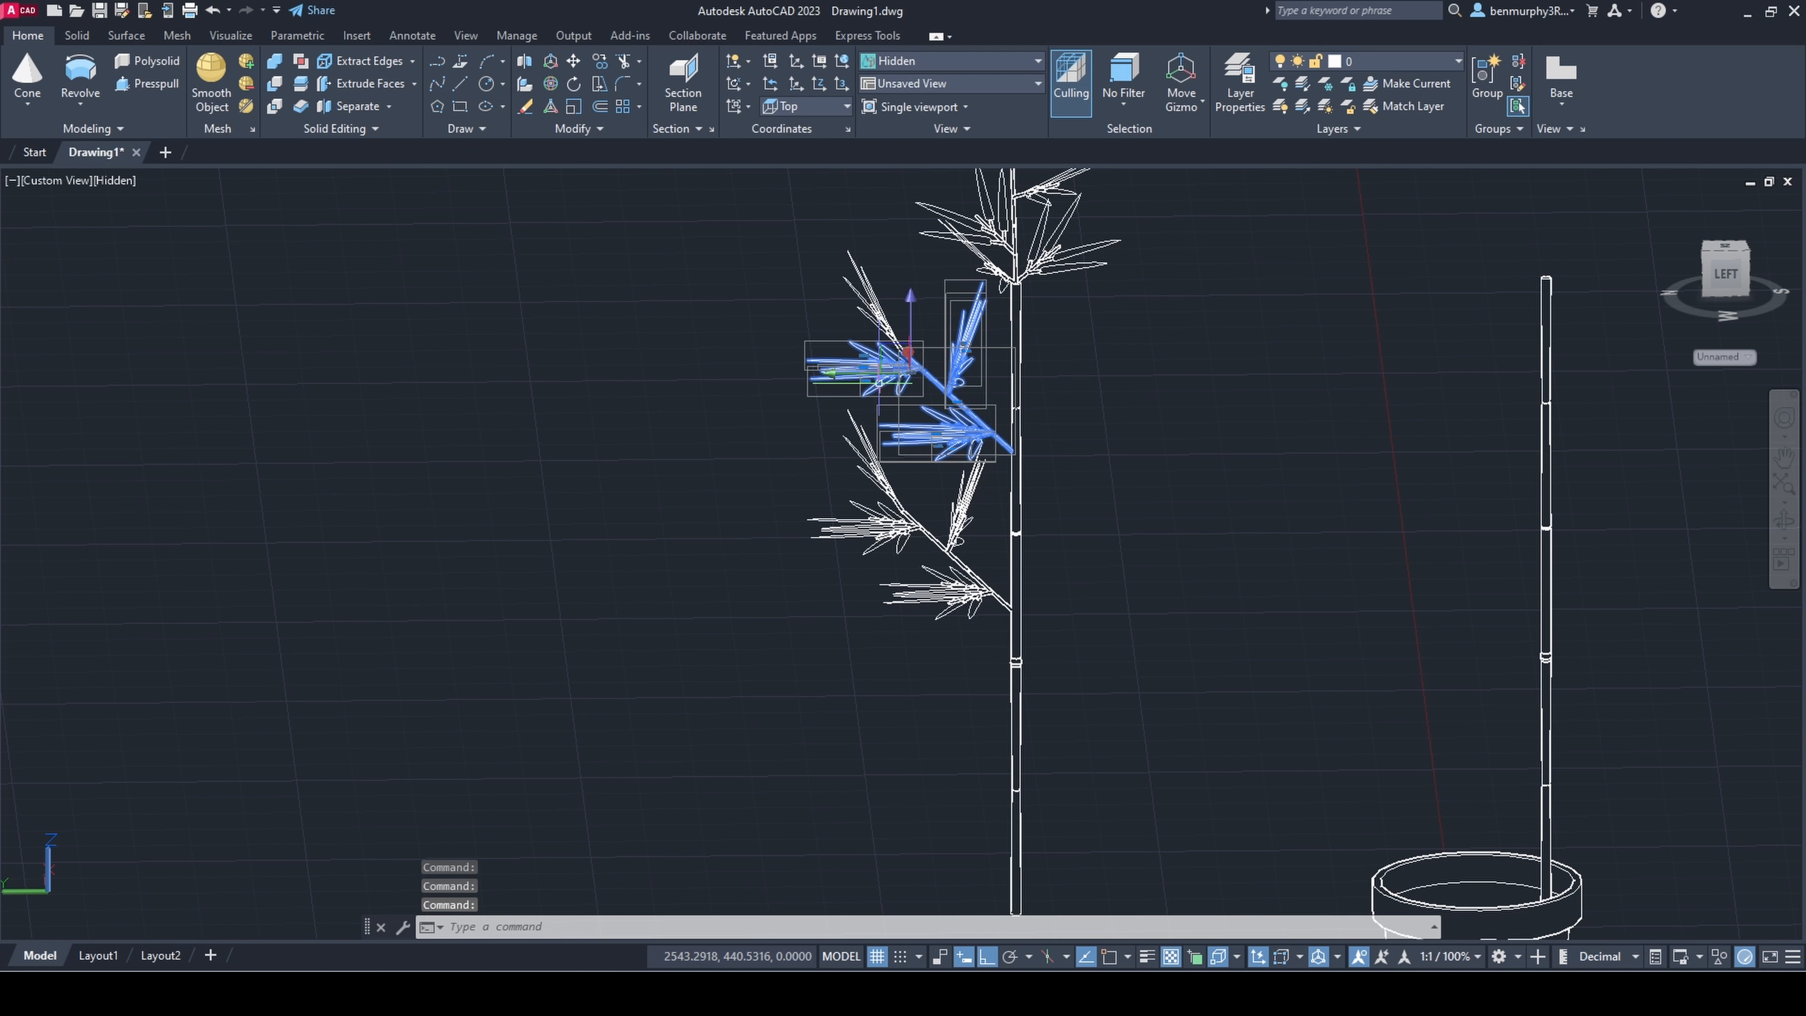
click(883, 320)
shift+middle_drag(896, 329, 985, 384)
middle_drag(1019, 302, 945, 439)
shift+middle_drag(945, 439, 871, 402)
scroll(949, 425, up, 3)
click(946, 426)
scroll(831, 228, down, 2)
middle_drag(828, 207, 813, 448)
click(763, 276)
text(g)
key(Return)
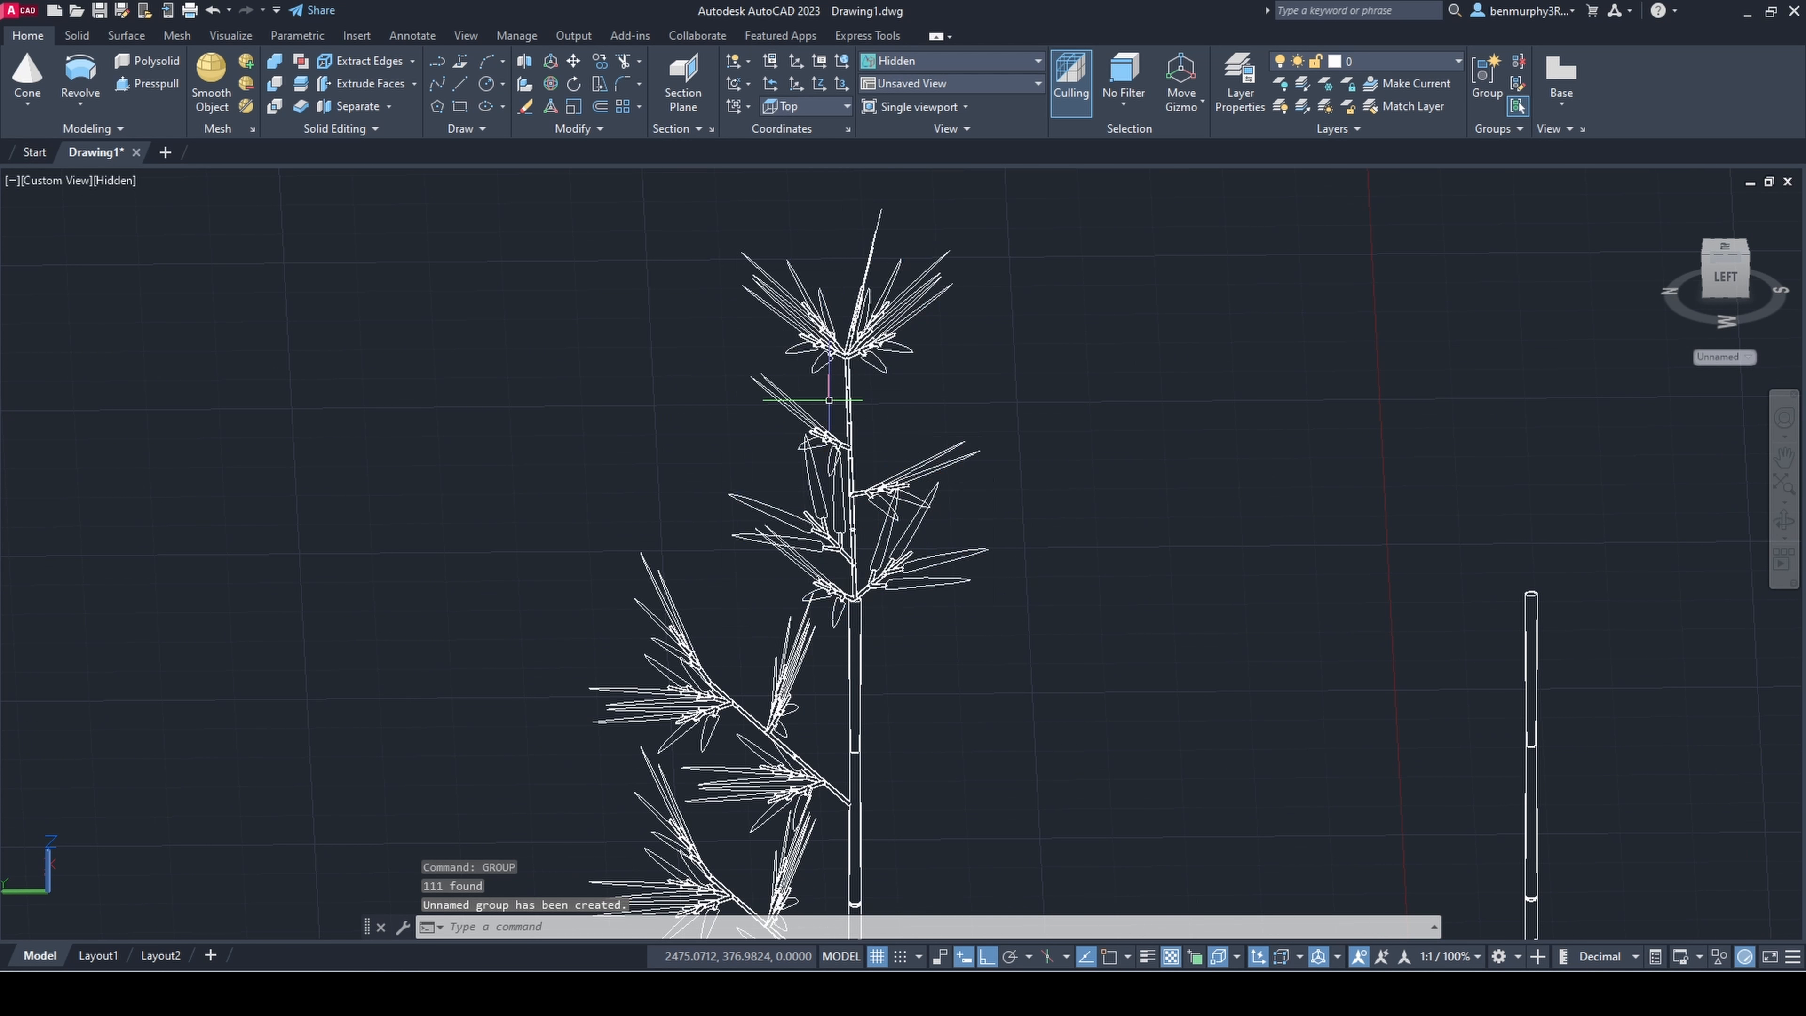
Step: Move the lower side branch further down along the plant's stem
scroll(839, 456, down, 4)
scroll(835, 544, up, 3)
scroll(838, 561, down, 4)
shift+middle_drag(870, 658, 974, 617)
scroll(840, 434, up, 4)
scroll(851, 572, down, 1)
scroll(847, 577, down, 3)
shift+middle_drag(956, 637, 945, 697)
scroll(829, 746, up, 4)
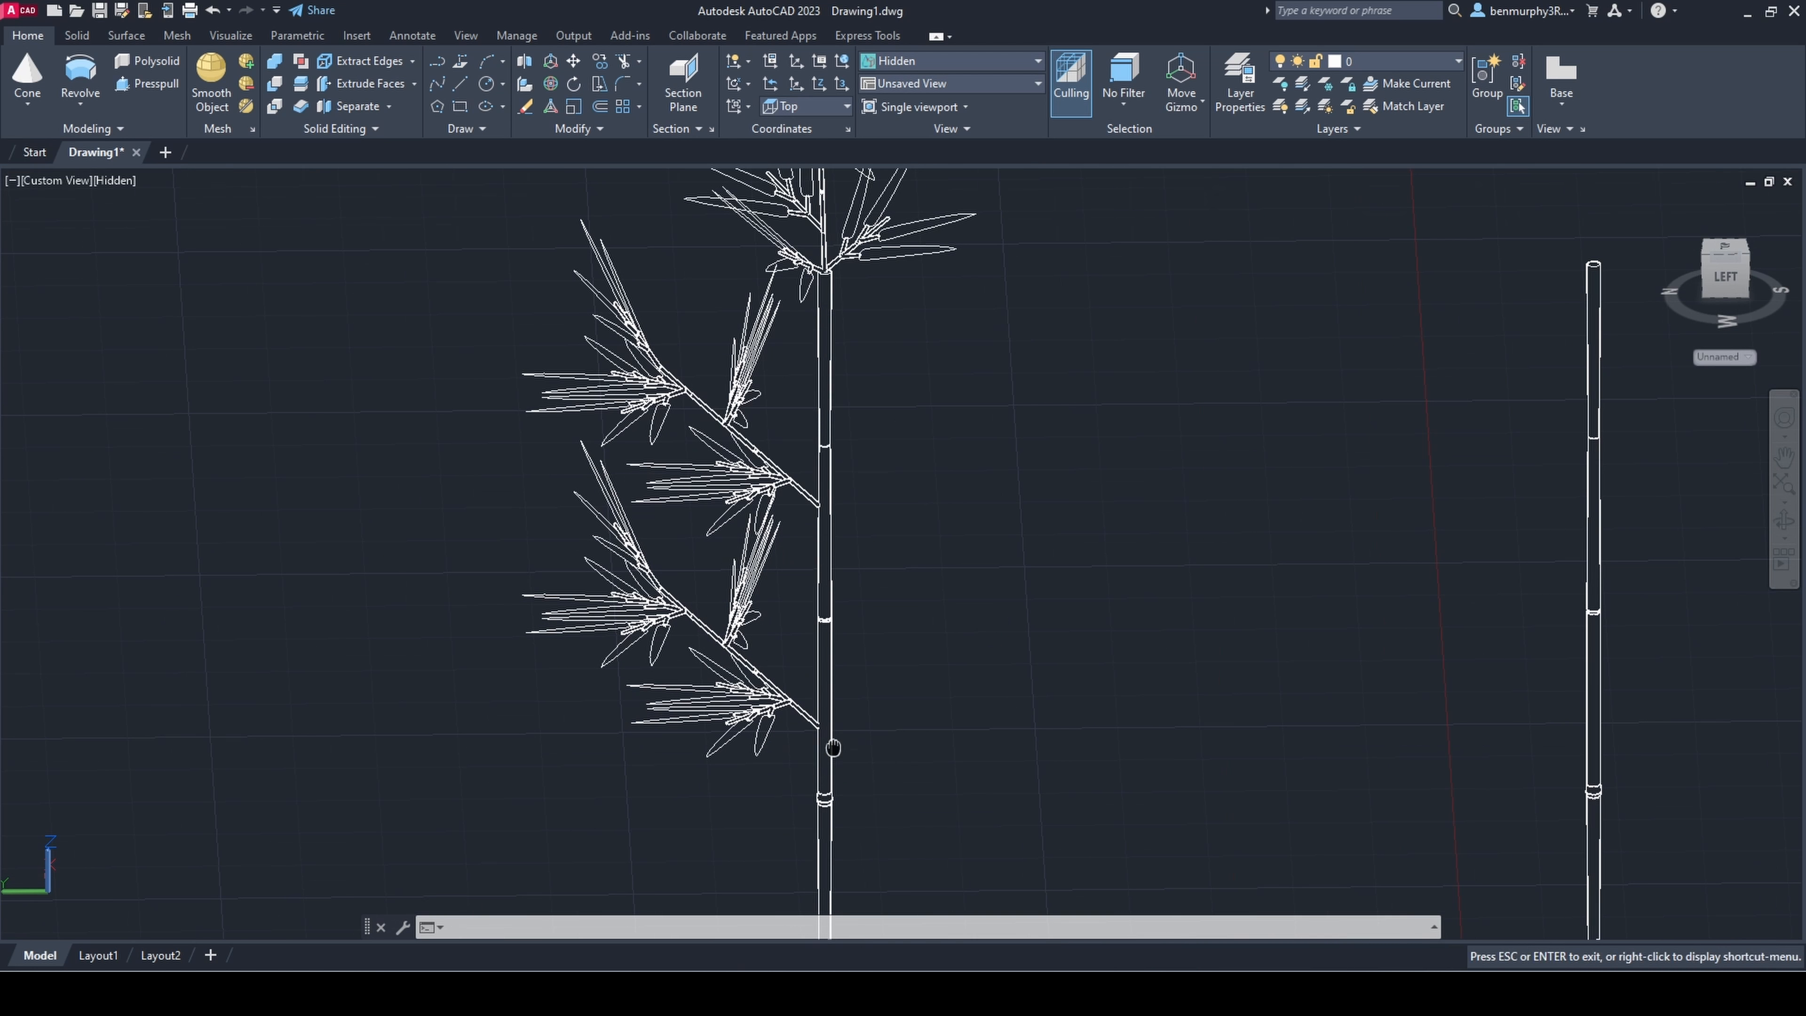
click(664, 545)
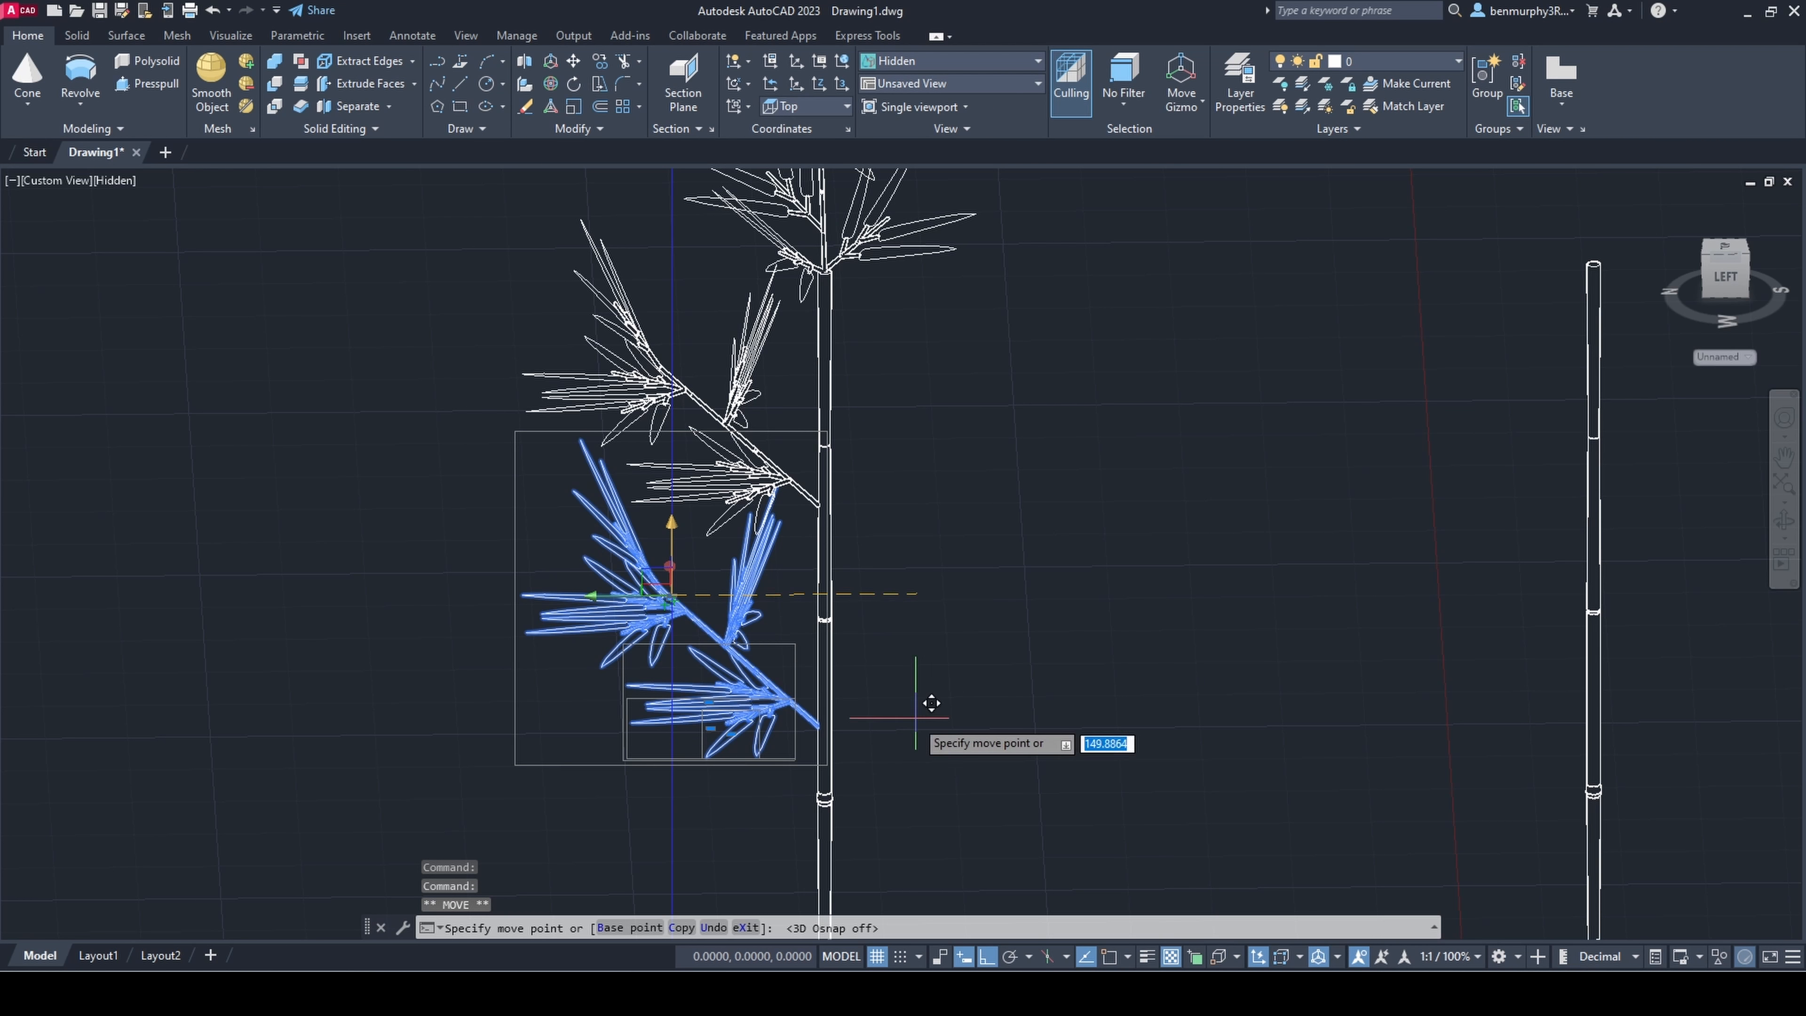
scroll(668, 628, up, 3)
click(670, 624)
scroll(752, 653, down, 2)
key(Escape)
Step: Rotate the lower side branch in 3D so it rises at a steeper angle beside the stem
drag(765, 656, 739, 681)
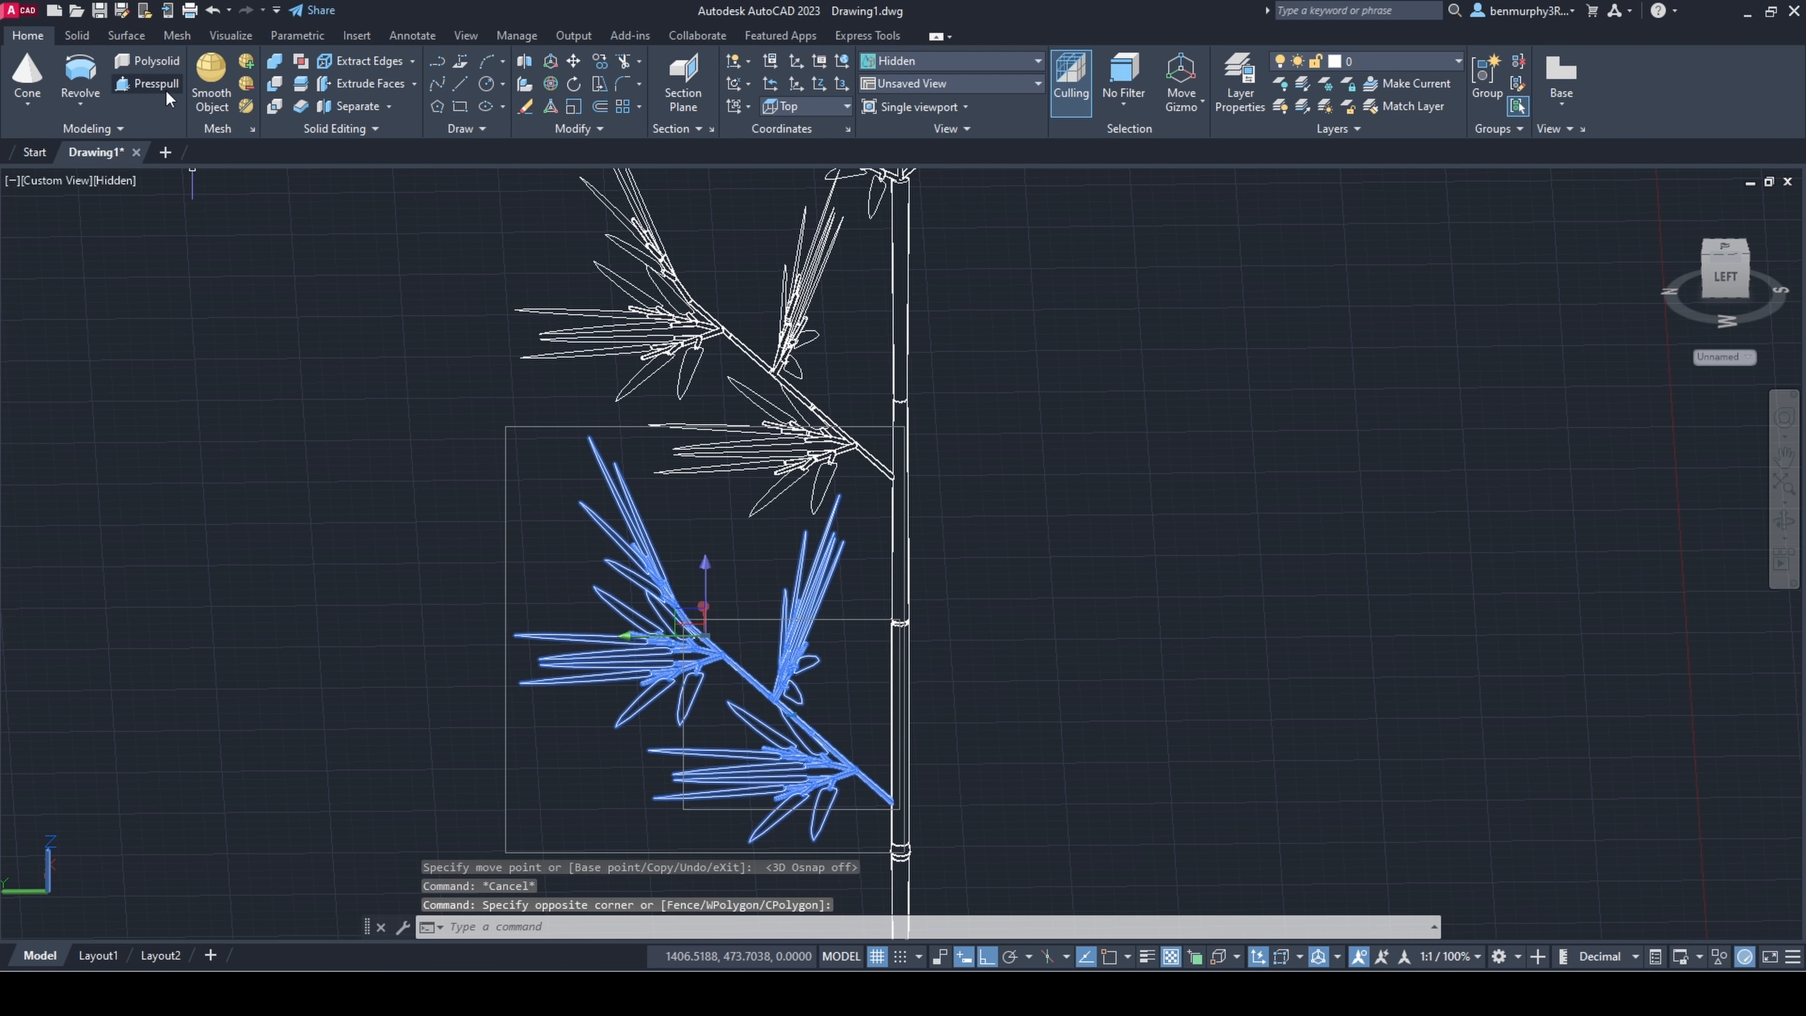
click(551, 84)
click(752, 601)
click(986, 956)
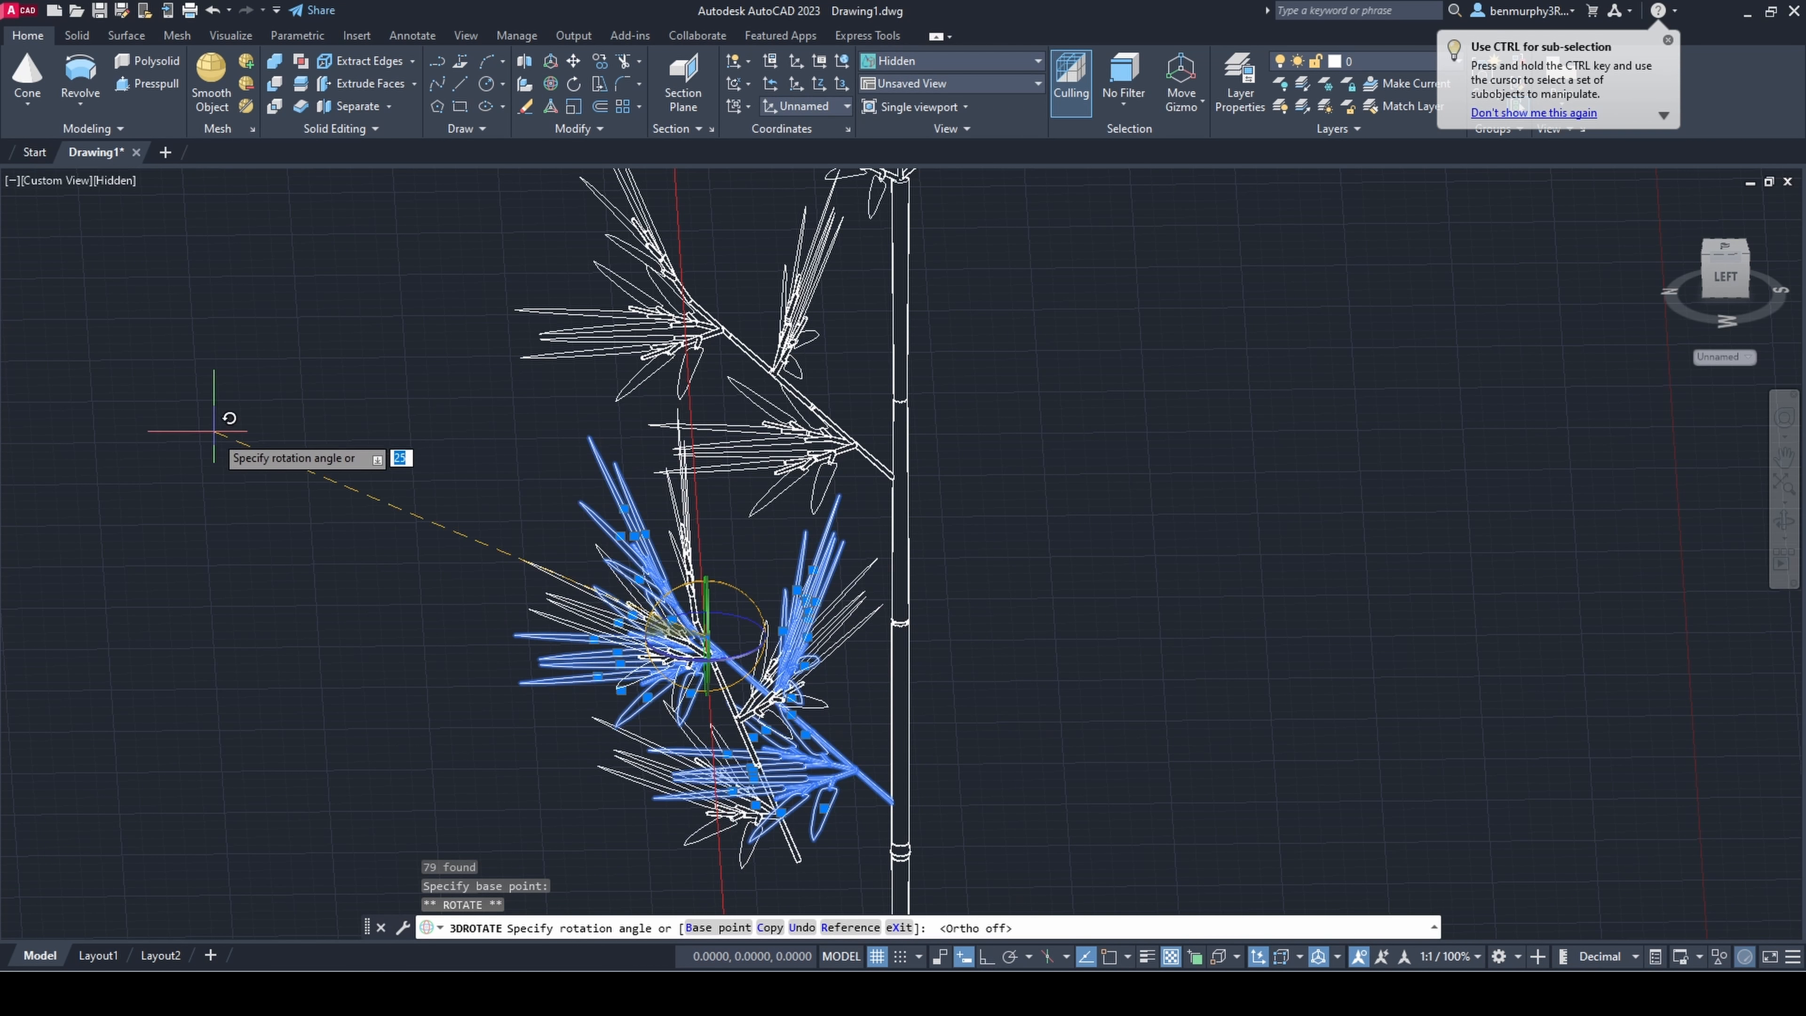
click(146, 491)
key(Escape)
Step: Move the tilted lower side branch sideways until its base meets the stem
click(728, 658)
click(641, 644)
click(704, 642)
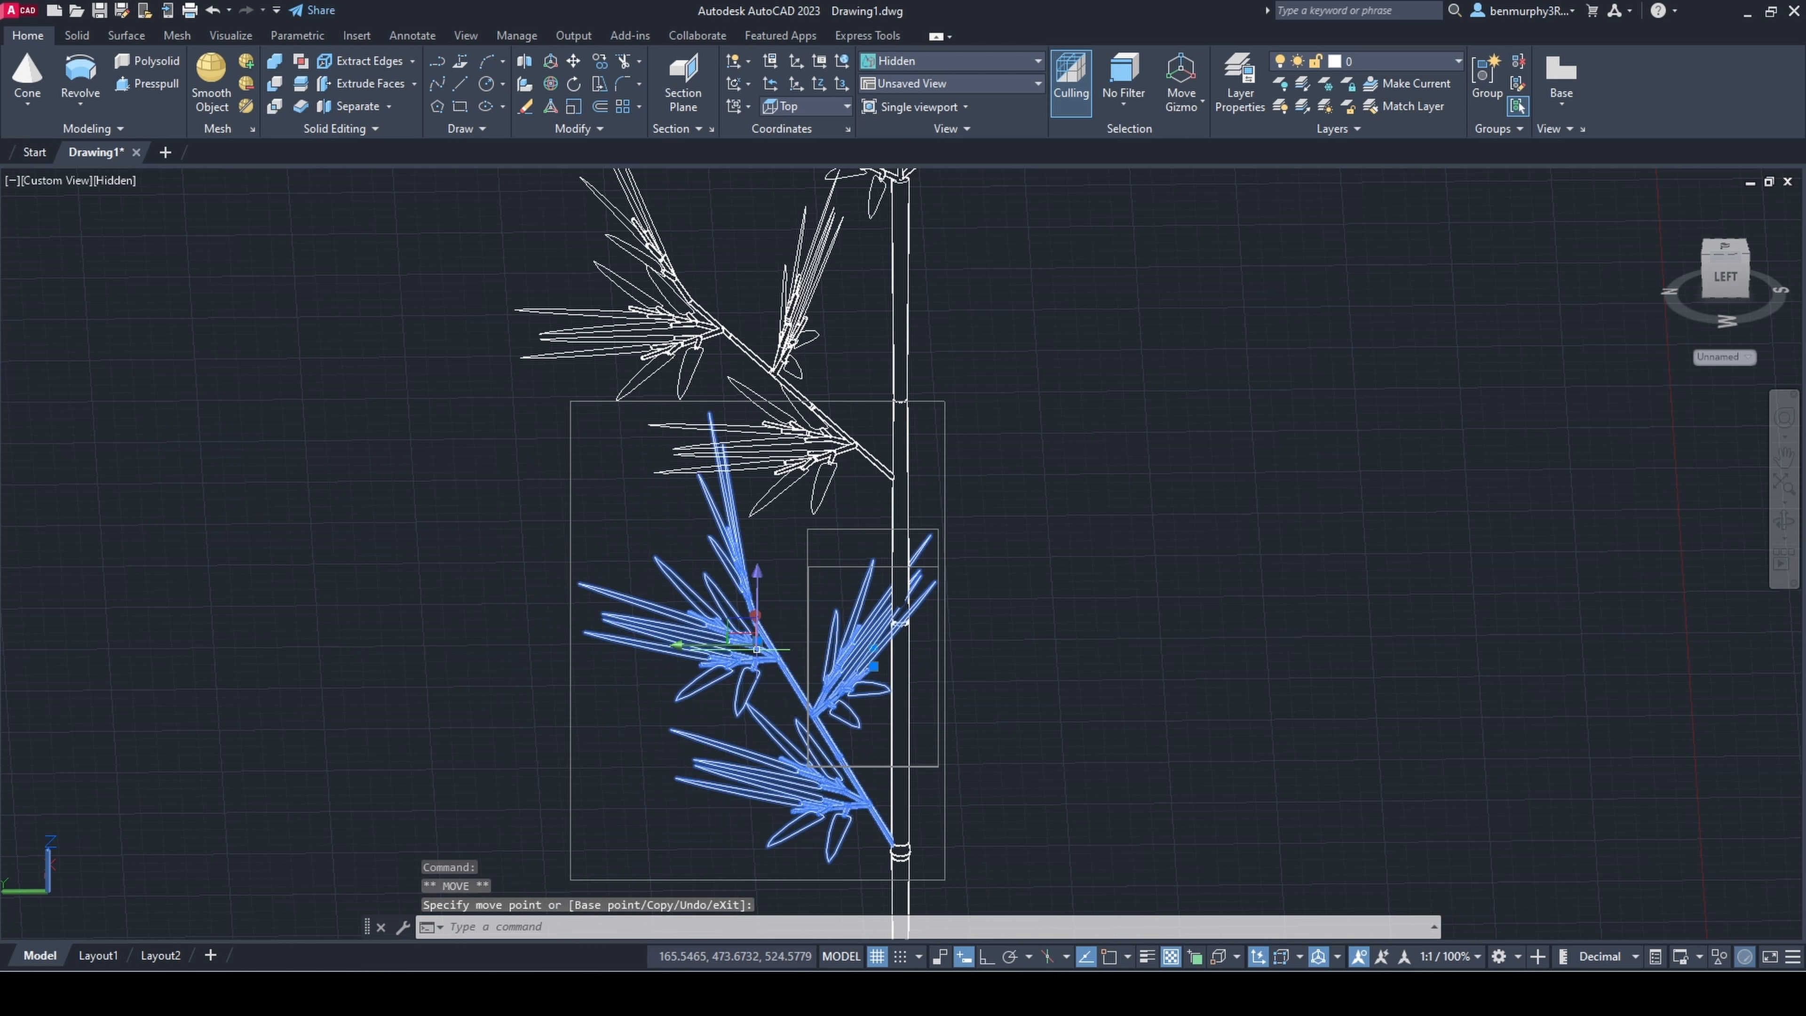
key(Escape)
Step: Ungroup the tilted lower side branch, accepting the proposed group
shift+middle_drag(825, 666, 858, 666)
text(ungroup)
key(Return)
key(Return)
Step: Rotate the sprig nearest the stem on the lower side branch to a more upright angle
scroll(862, 651, up, 2)
click(857, 656)
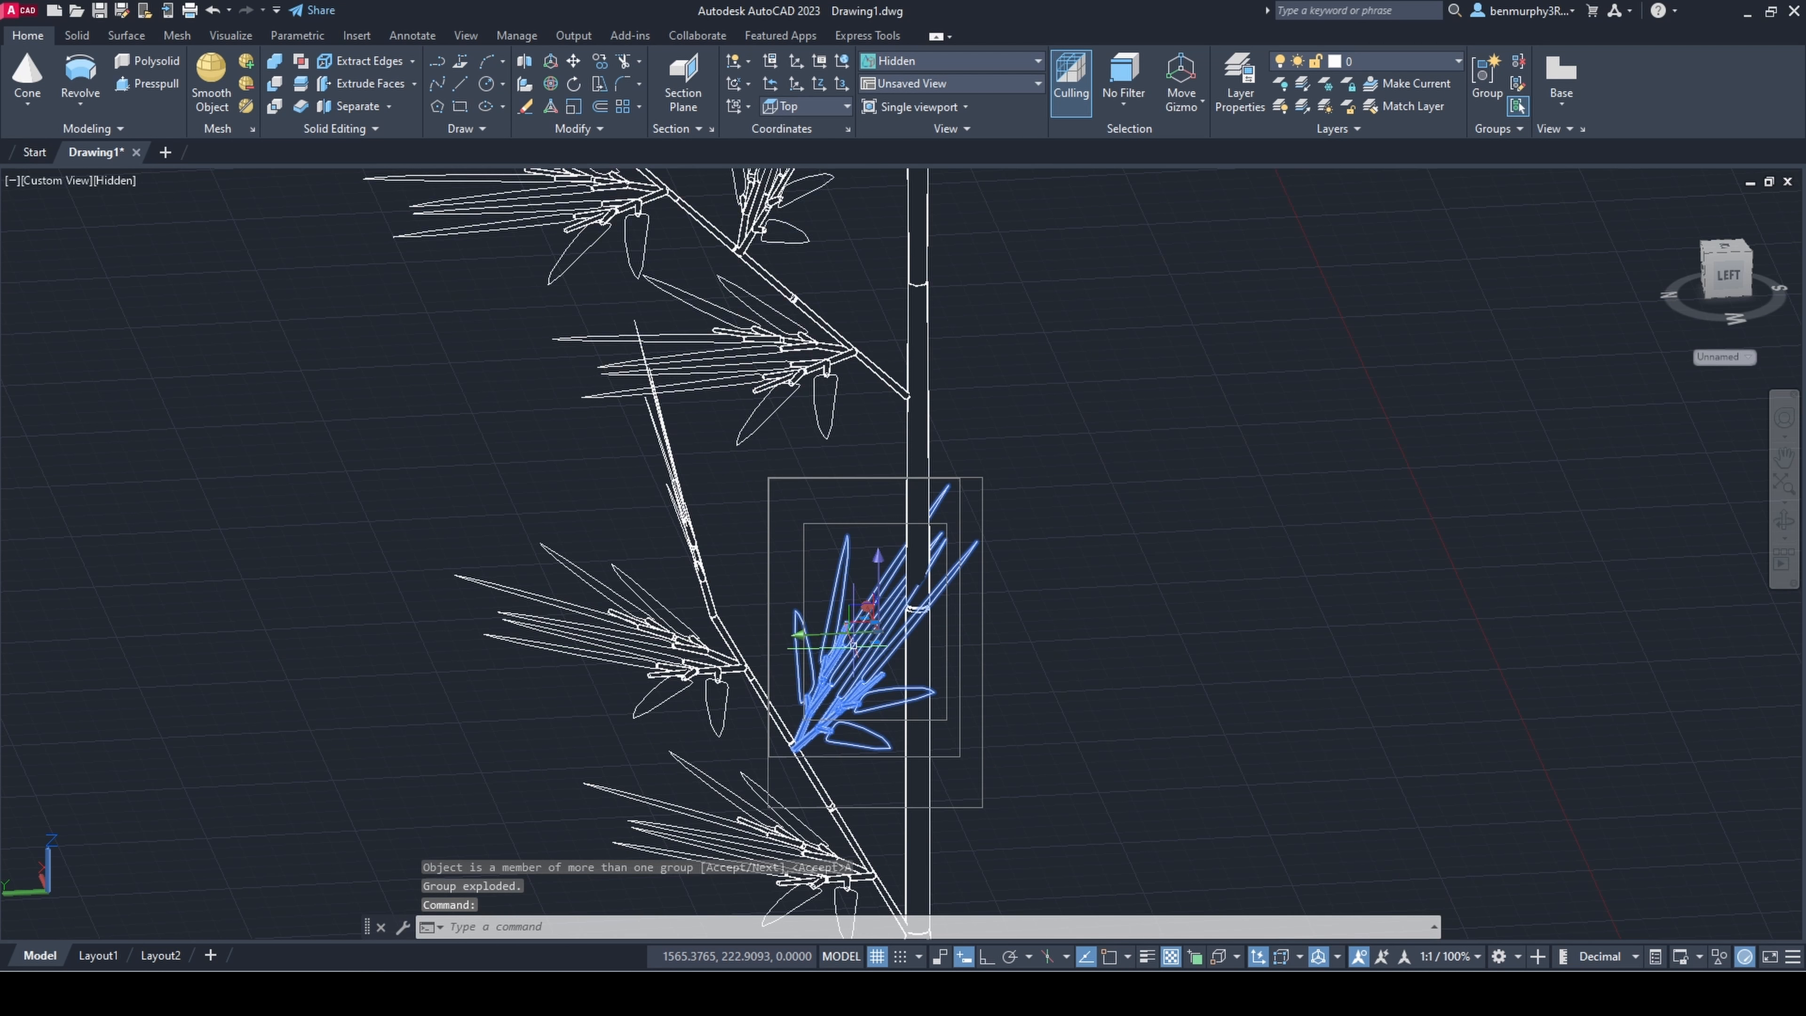
click(551, 84)
click(893, 574)
click(629, 701)
key(Escape)
Step: Move the rotated sprig horizontally back onto the lower side branch
click(859, 629)
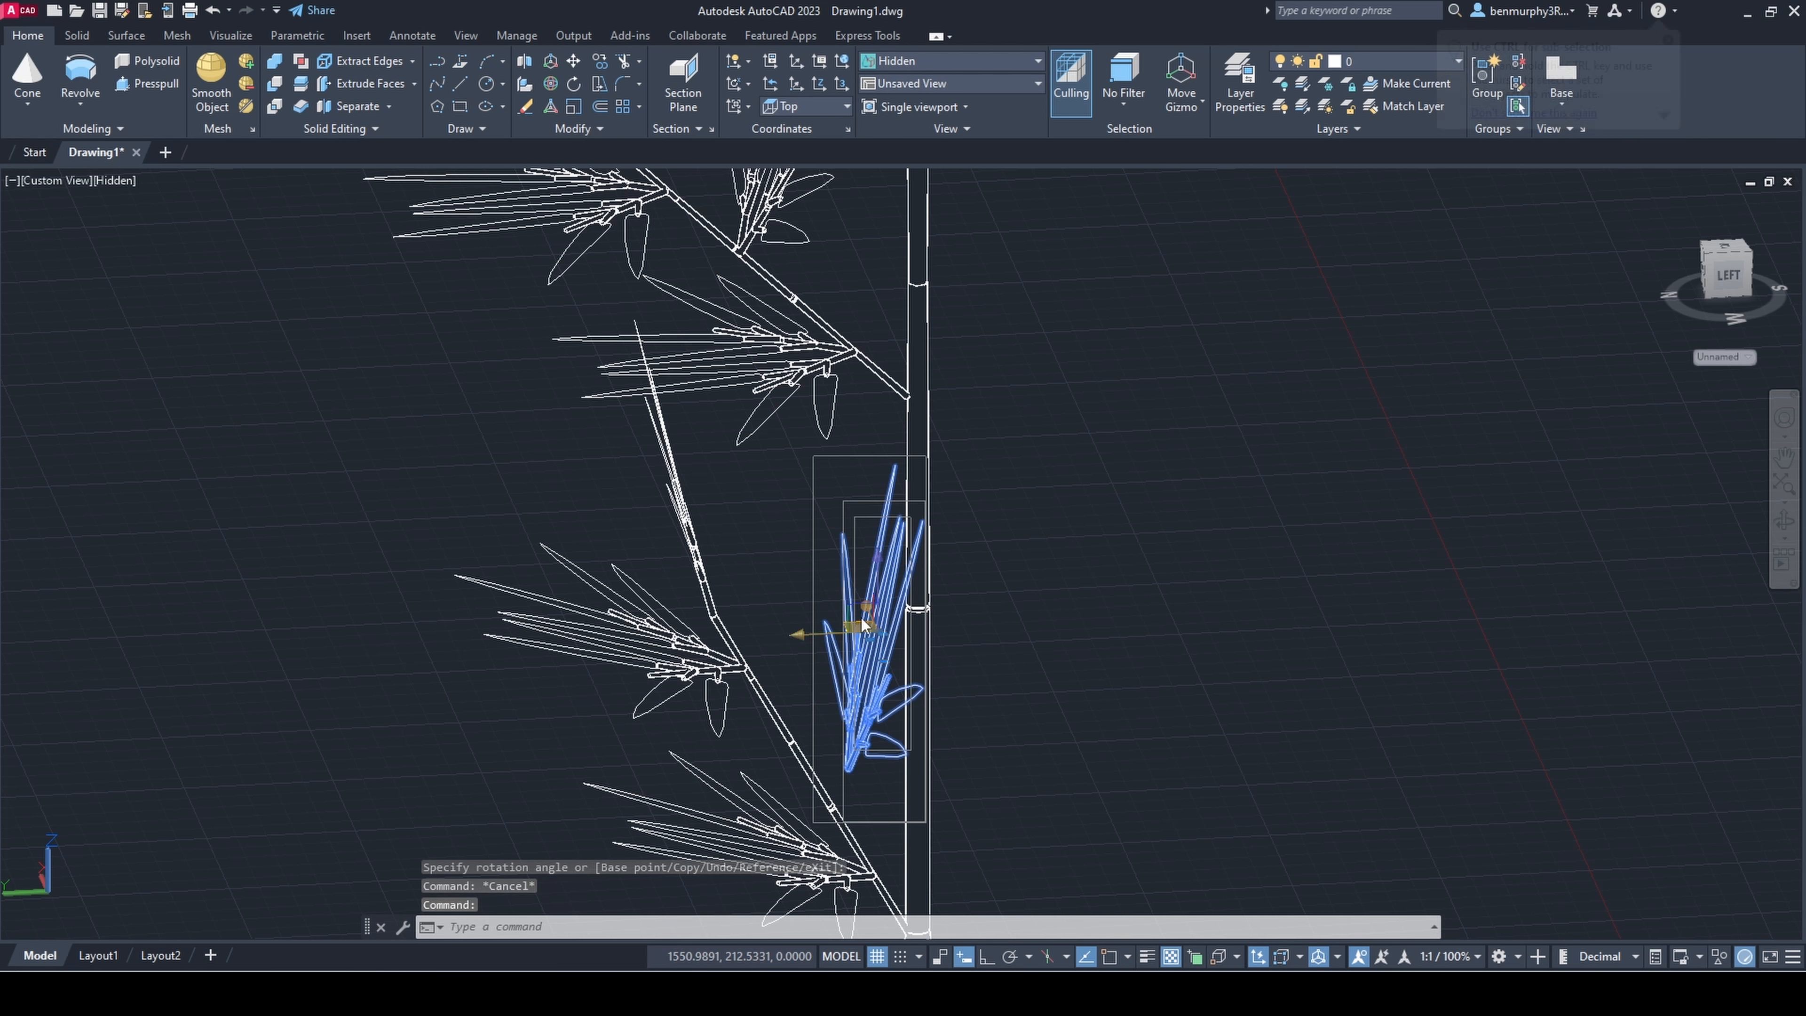
click(807, 631)
click(834, 630)
key(Escape)
Step: Select all sprigs and twig pieces of the lower side branch and group them
scroll(941, 698, down, 4)
click(905, 825)
click(794, 629)
text(group)
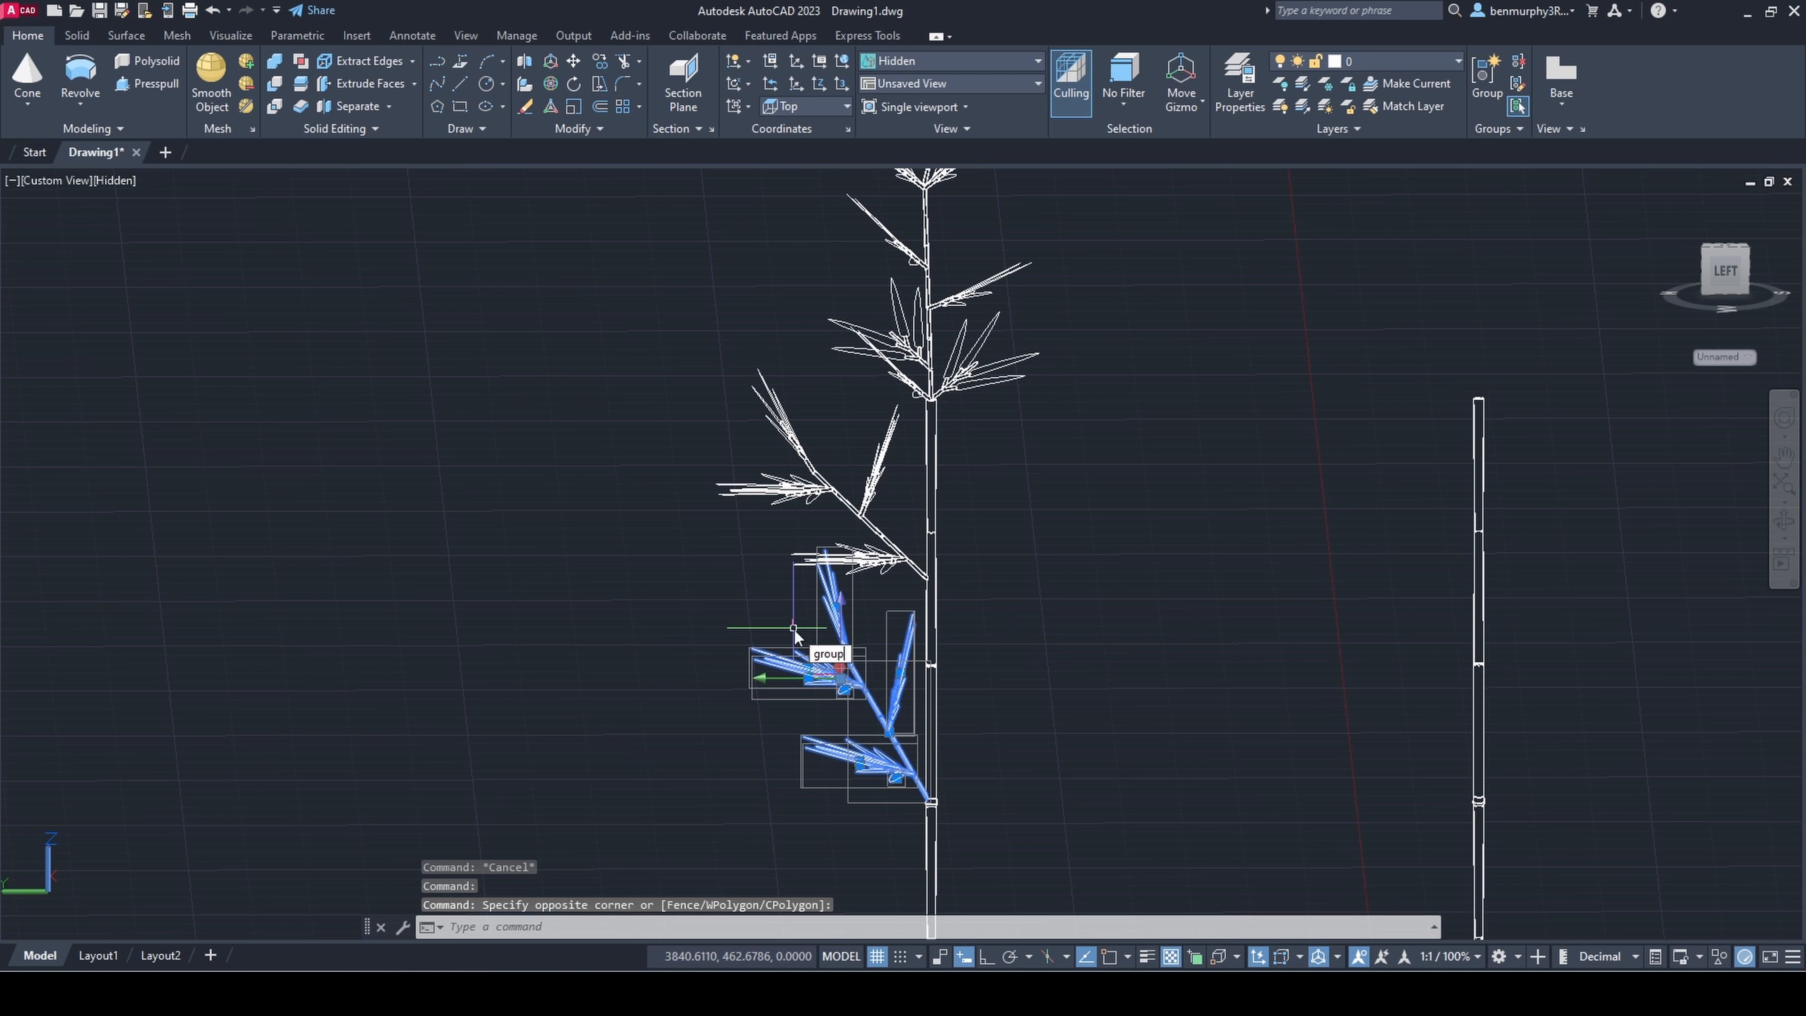
key(Return)
Step: Group the entire leafy plant, including its stem, side branches and top cluster
scroll(949, 634, down, 6)
click(962, 733)
click(890, 485)
shift+middle_drag(890, 485, 1036, 644)
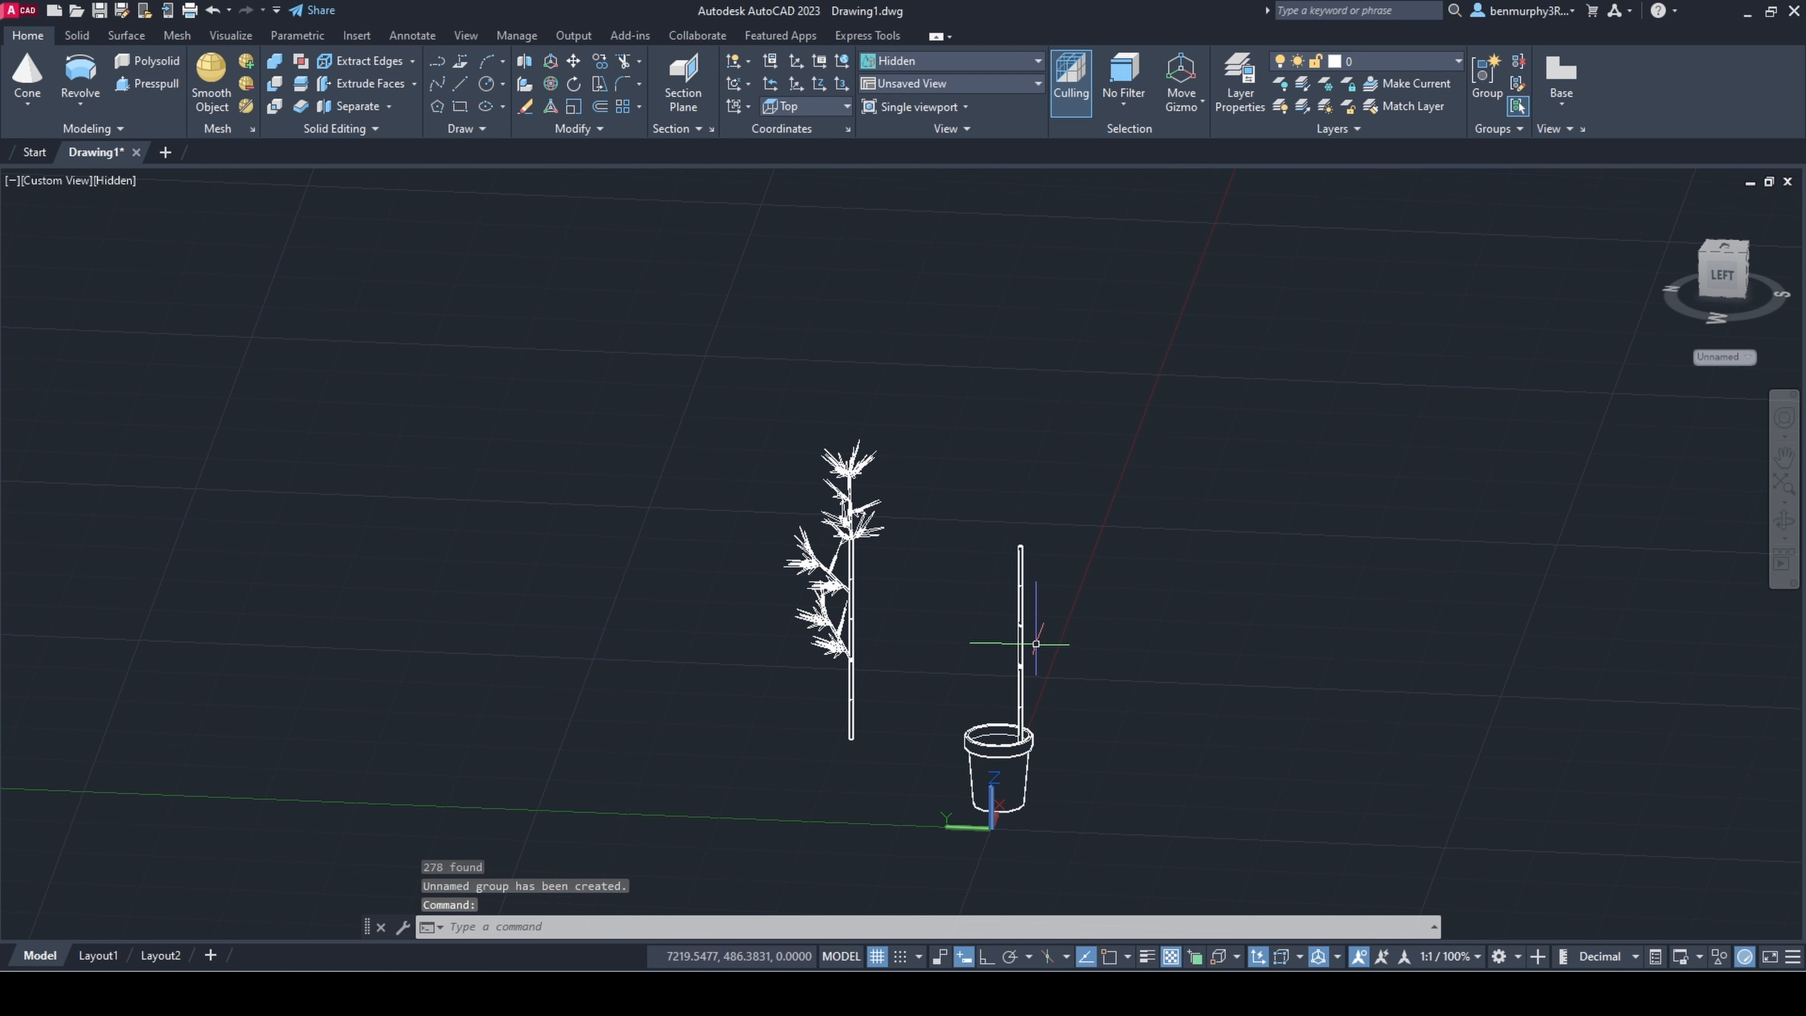
Step: Select the grouped plant and move it horizontally so its stem stands inside the pot
shift+middle_drag(1019, 708, 1077, 709)
click(911, 723)
click(744, 456)
middle_drag(798, 630, 721, 630)
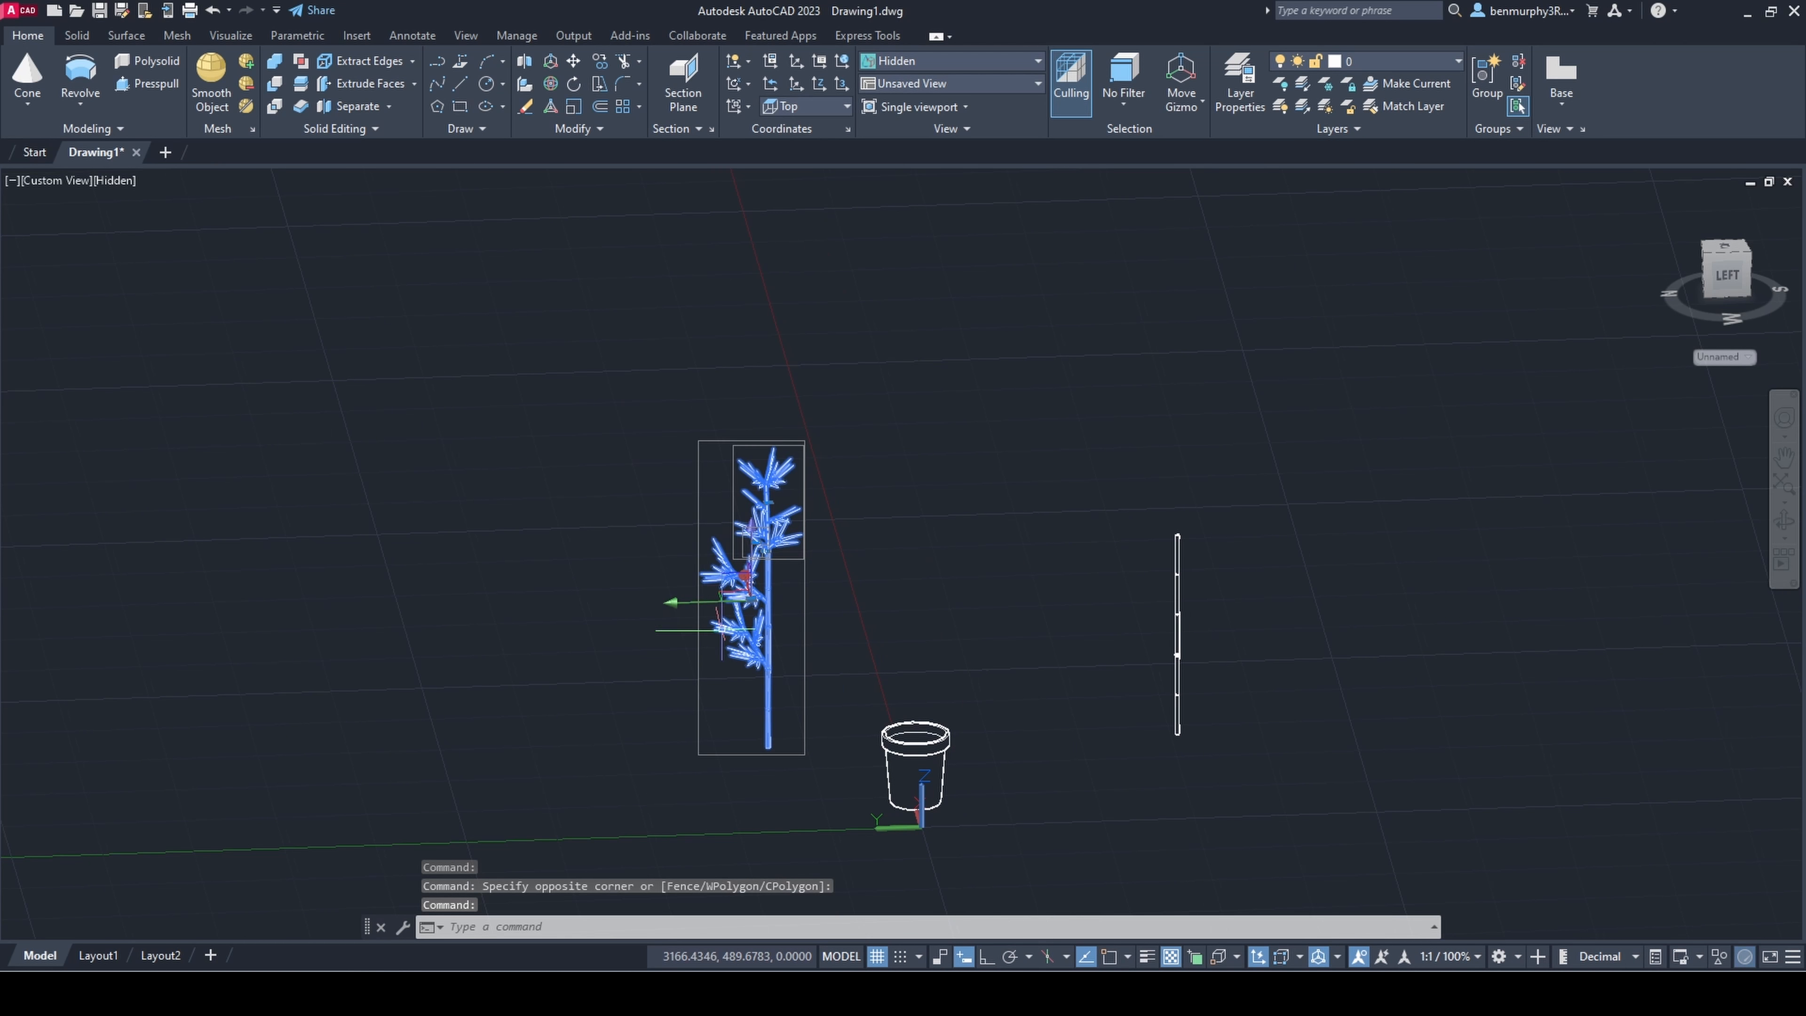
scroll(916, 589, up, 6)
middle_drag(917, 588, 937, 420)
shift+middle_drag(938, 419, 867, 560)
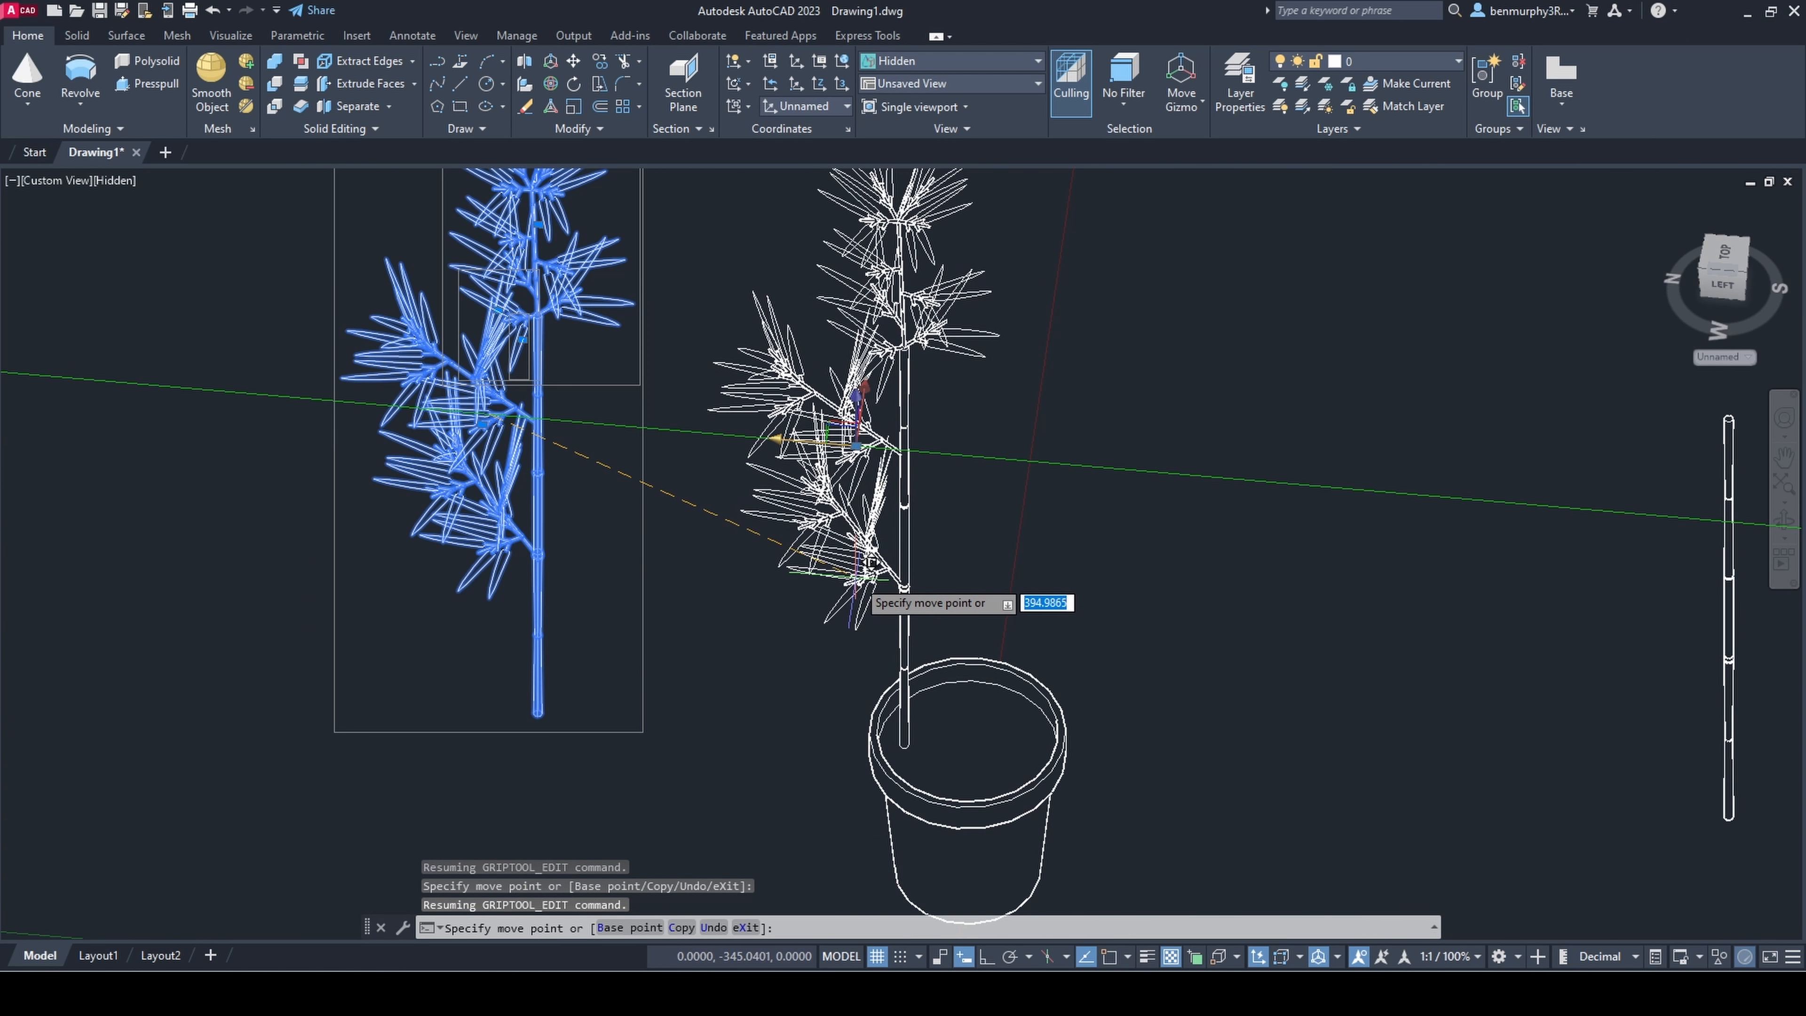
click(873, 566)
key(Escape)
scroll(1020, 541, down, 3)
Step: Adjust the grouped plant's position within the pot opening
shift+middle_drag(1024, 537, 1004, 612)
scroll(969, 546, up, 2)
click(981, 551)
click(920, 528)
key(Escape)
Step: Ungroup the separate bare stem standing away from the pot
scroll(1052, 555, down, 3)
shift+middle_drag(1108, 562, 1374, 436)
scroll(1189, 573, down, 2)
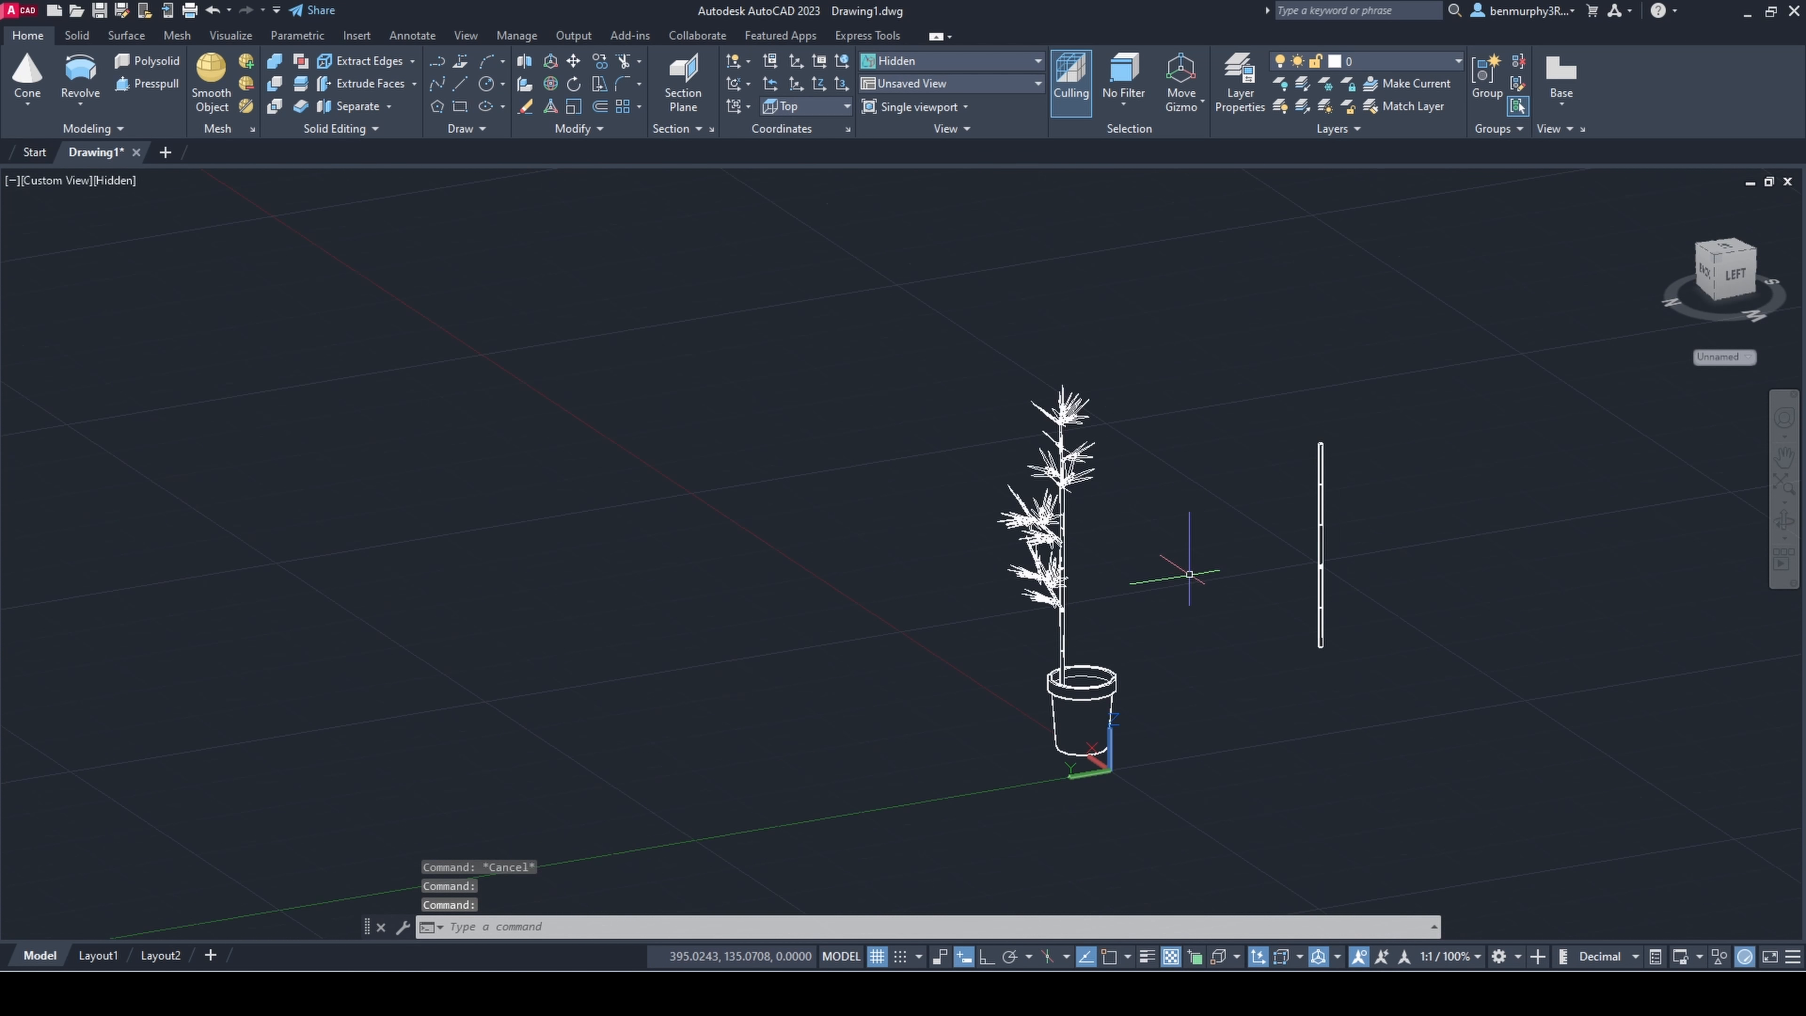
shift+middle_drag(1190, 572, 1381, 554)
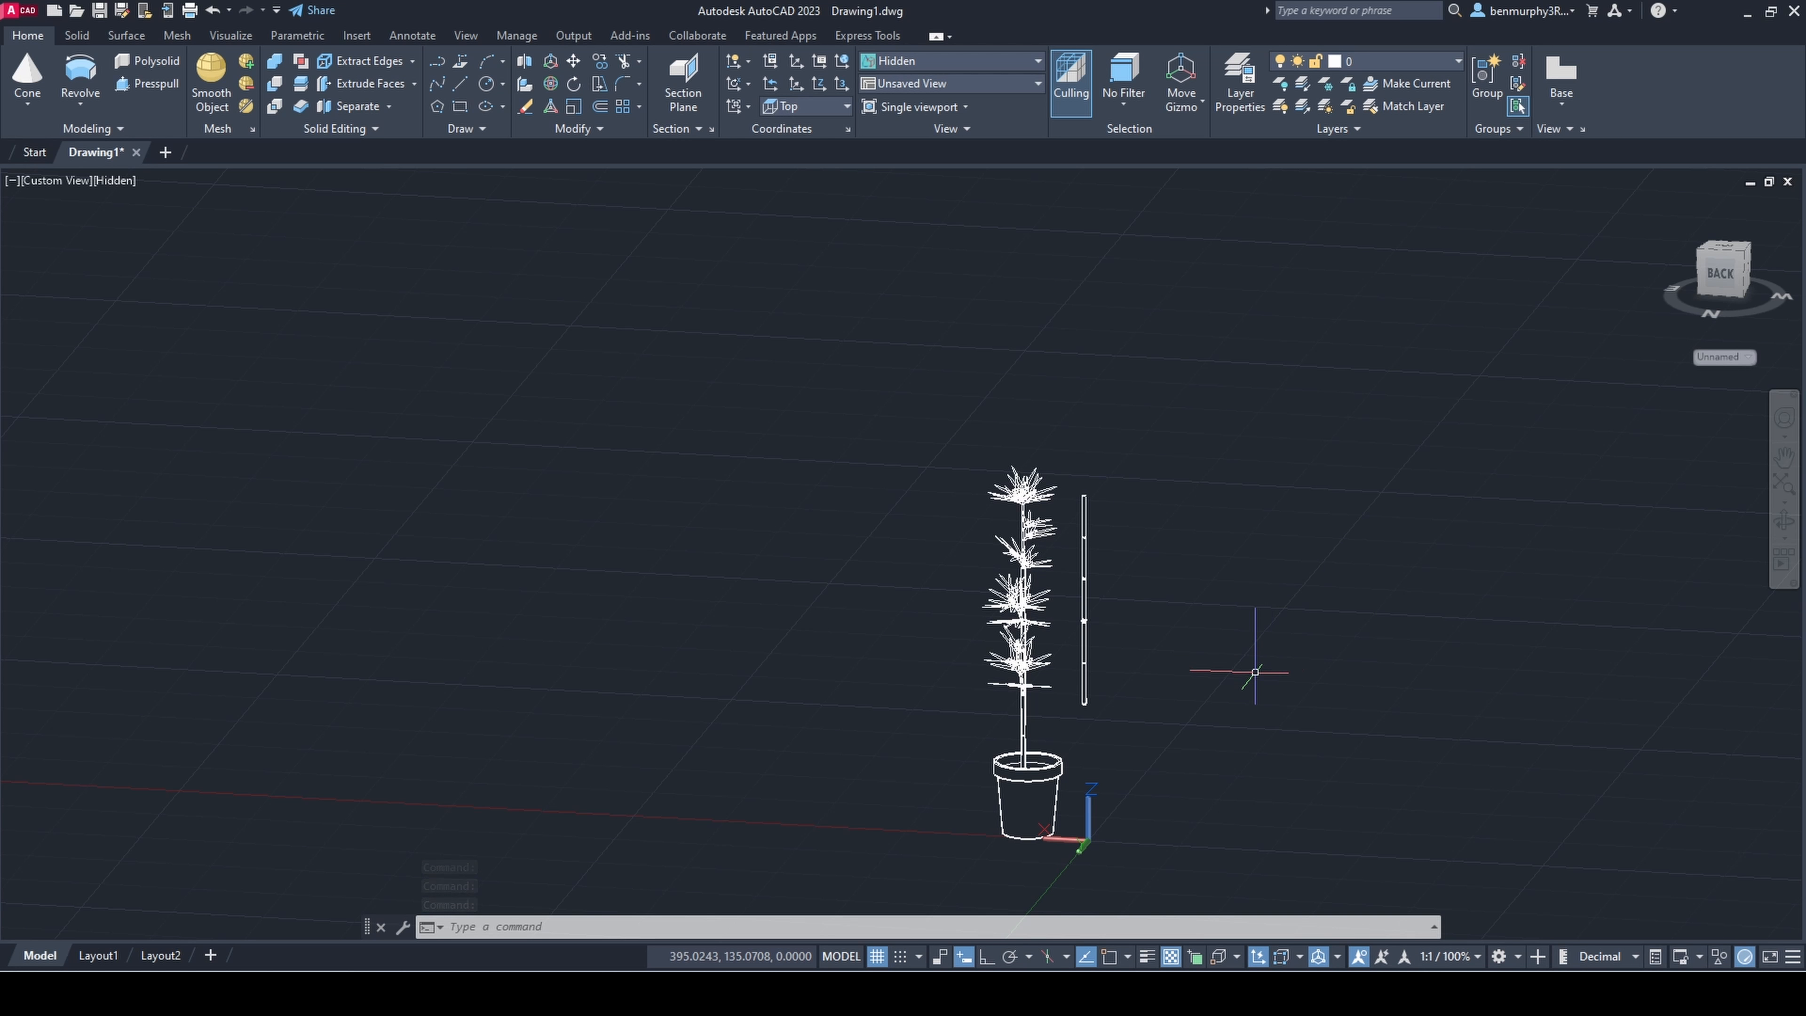
shift+middle_drag(957, 771, 1321, 720)
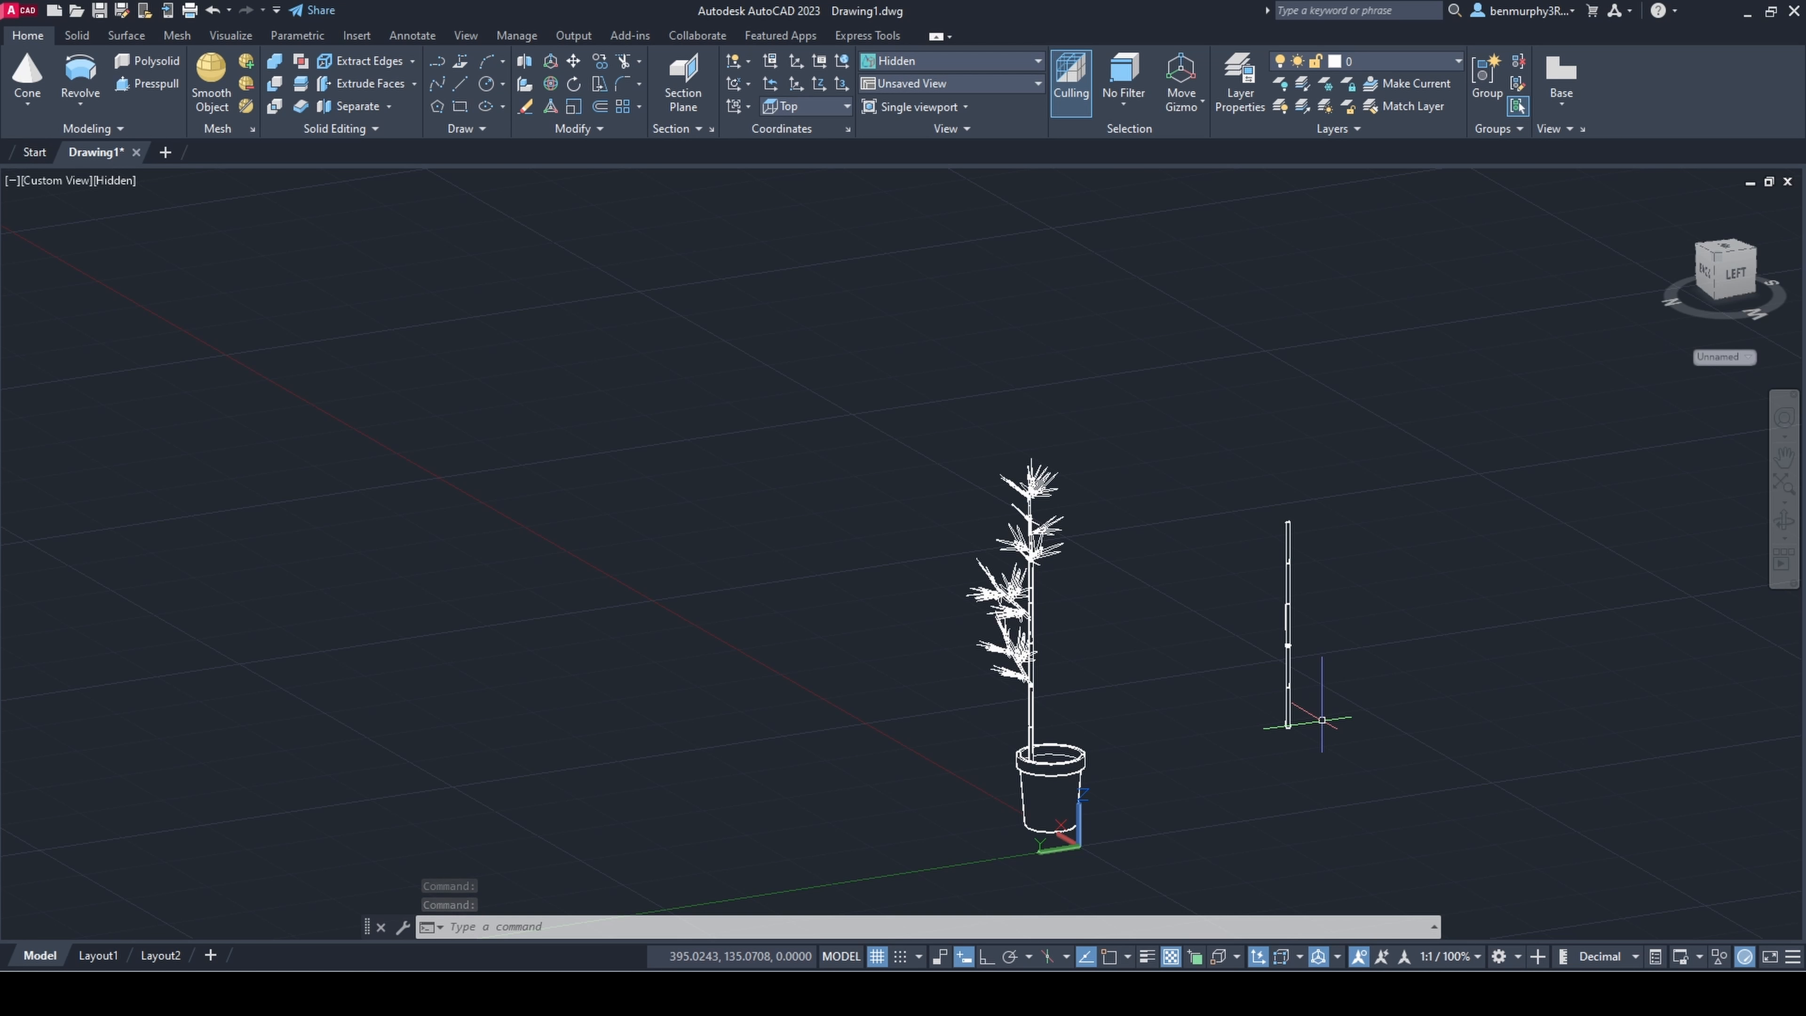
scroll(1321, 720, up, 4)
click(996, 458)
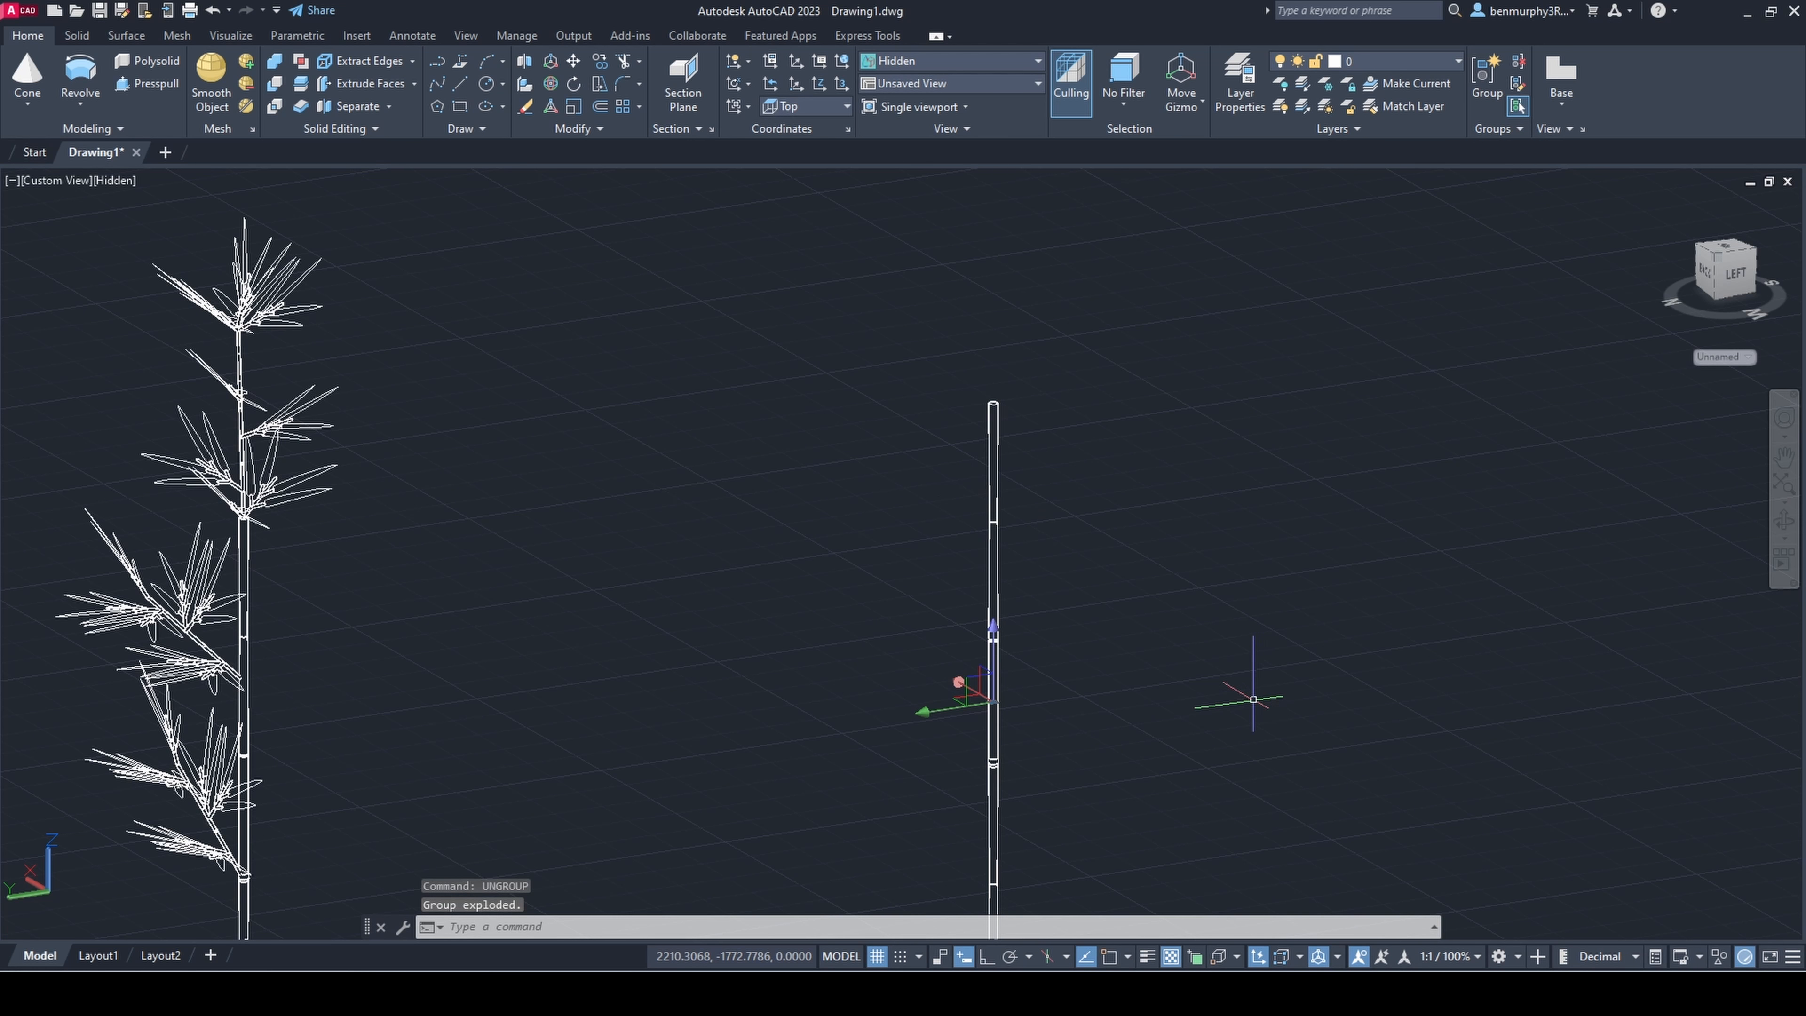
Step: Copy the bare stem's uppermost segment and stack the copy on the stem's upper end
scroll(1254, 699, down, 1)
shift+middle_drag(889, 605, 770, 584)
scroll(972, 446, up, 6)
click(586, 633)
scroll(729, 500, down, 3)
shift+middle_drag(729, 500, 754, 415)
text(co)
key(Return)
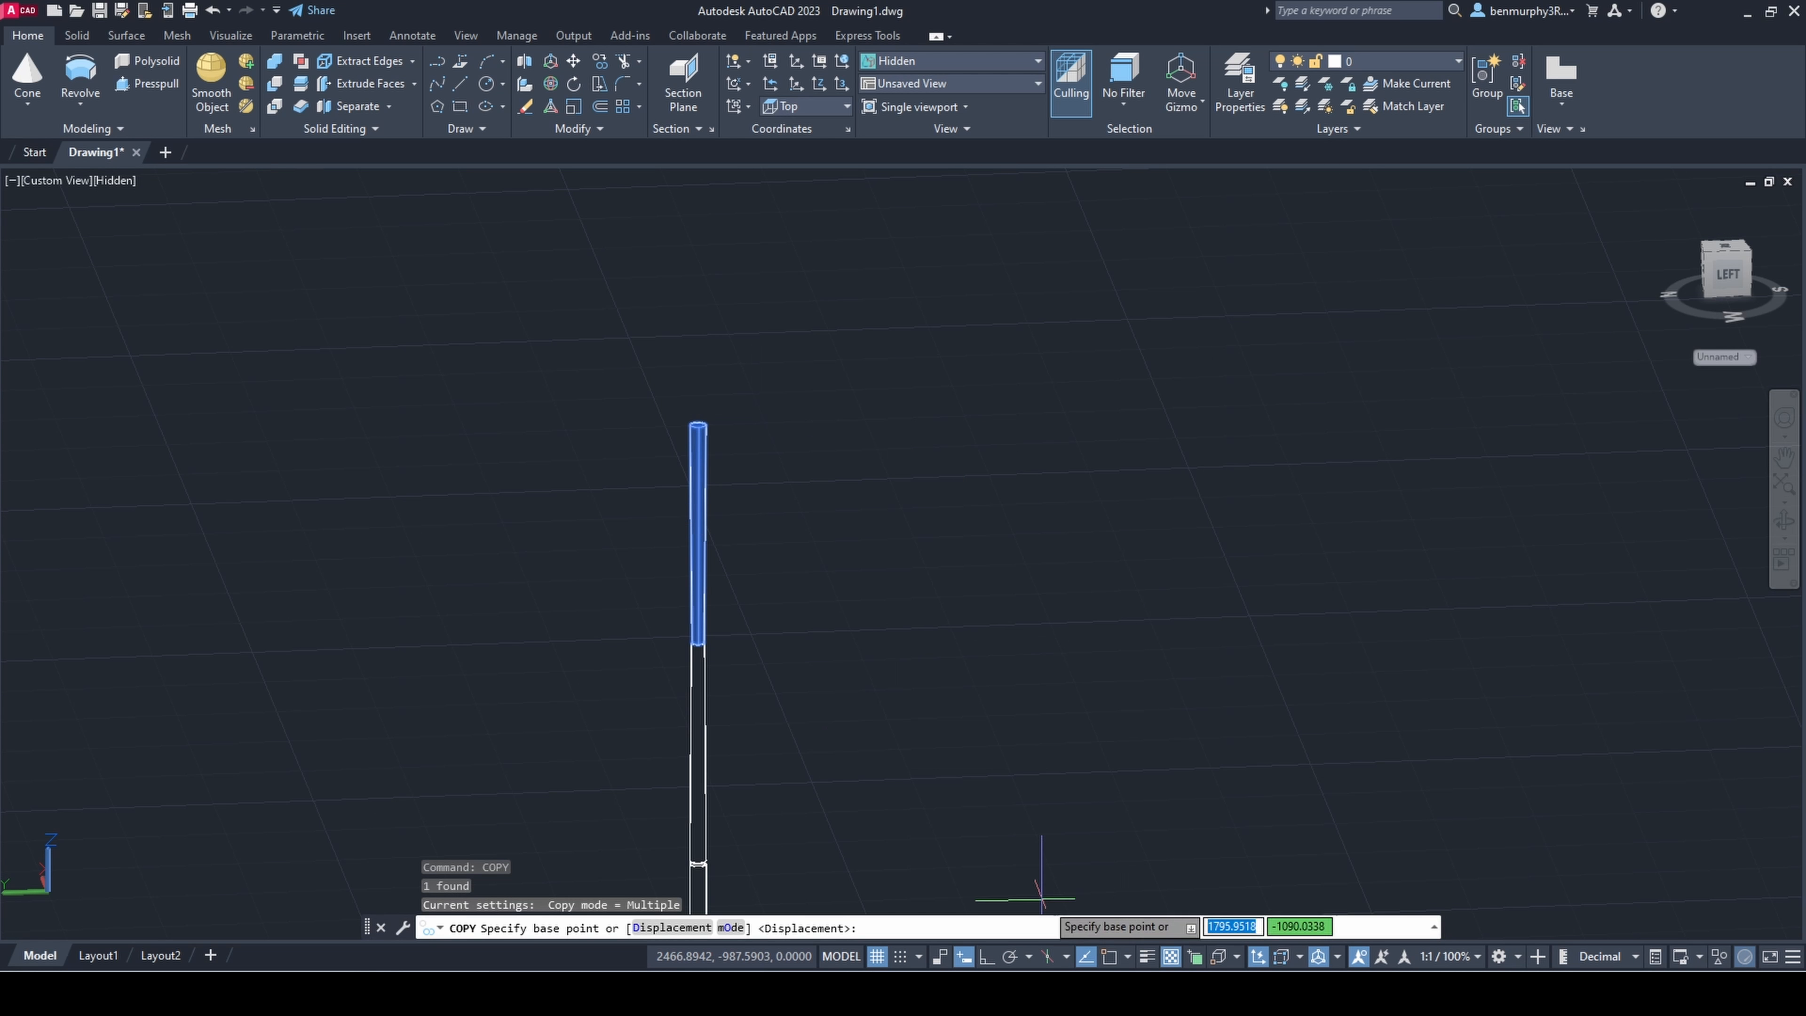
click(697, 644)
click(697, 425)
key(Escape)
Step: Stretch the new uppermost segment of the bare stem to make it taller
click(700, 355)
shift+middle_drag(725, 242, 706, 326)
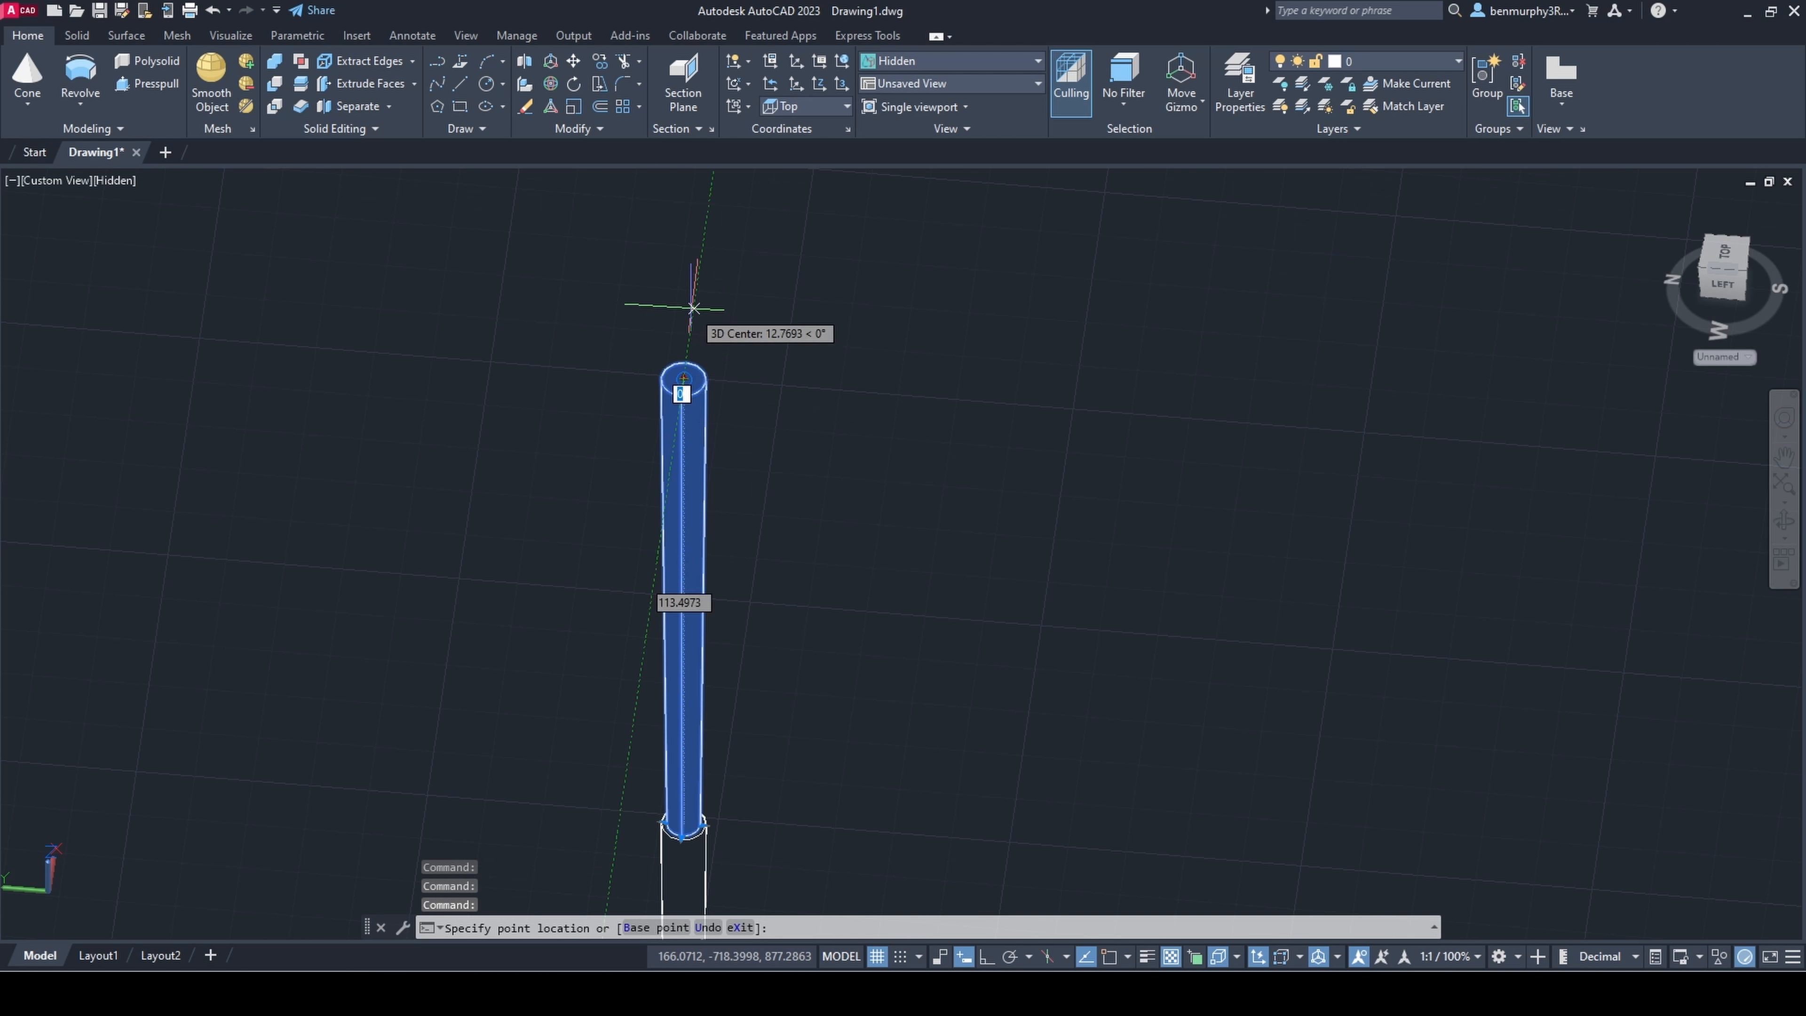
scroll(693, 308, down, 6)
key(F4)
scroll(789, 355, down, 1)
click(758, 246)
key(Escape)
Step: Ungroup the potted plant, accepting the proposed group
shift+middle_drag(849, 491, 765, 525)
scroll(866, 363, down, 2)
key(Return)
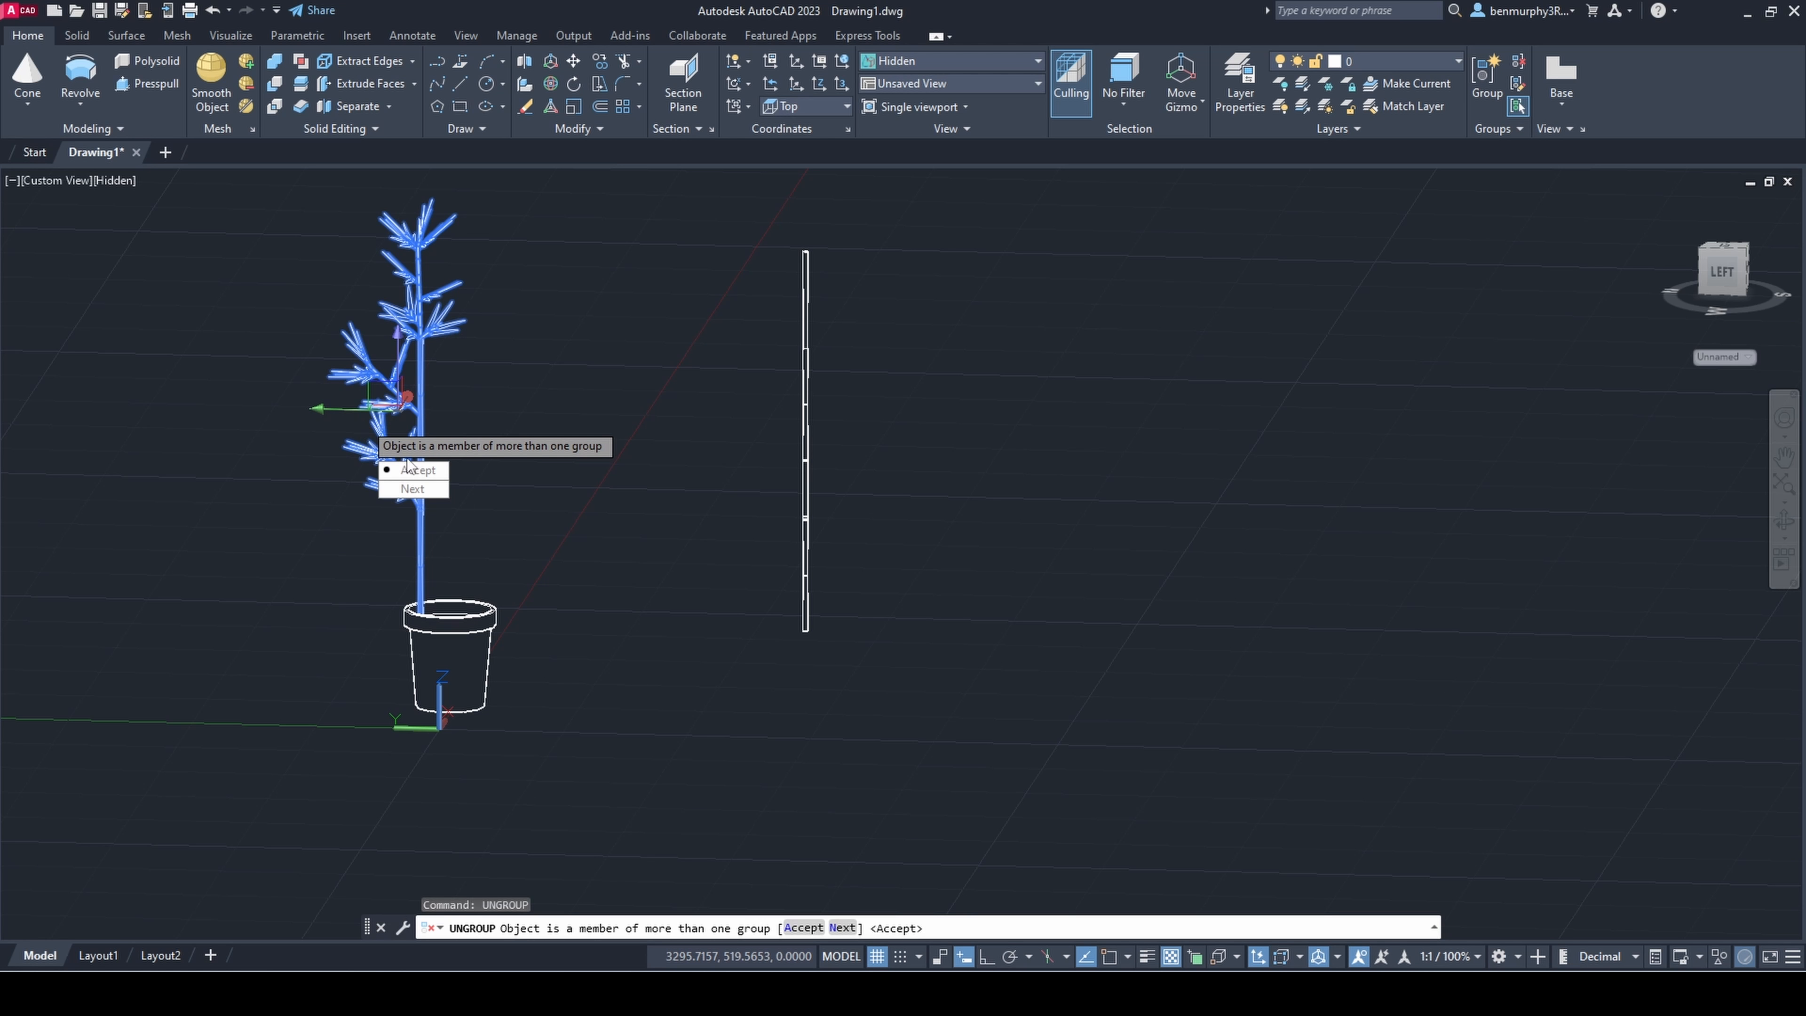
text(A)
key(Return)
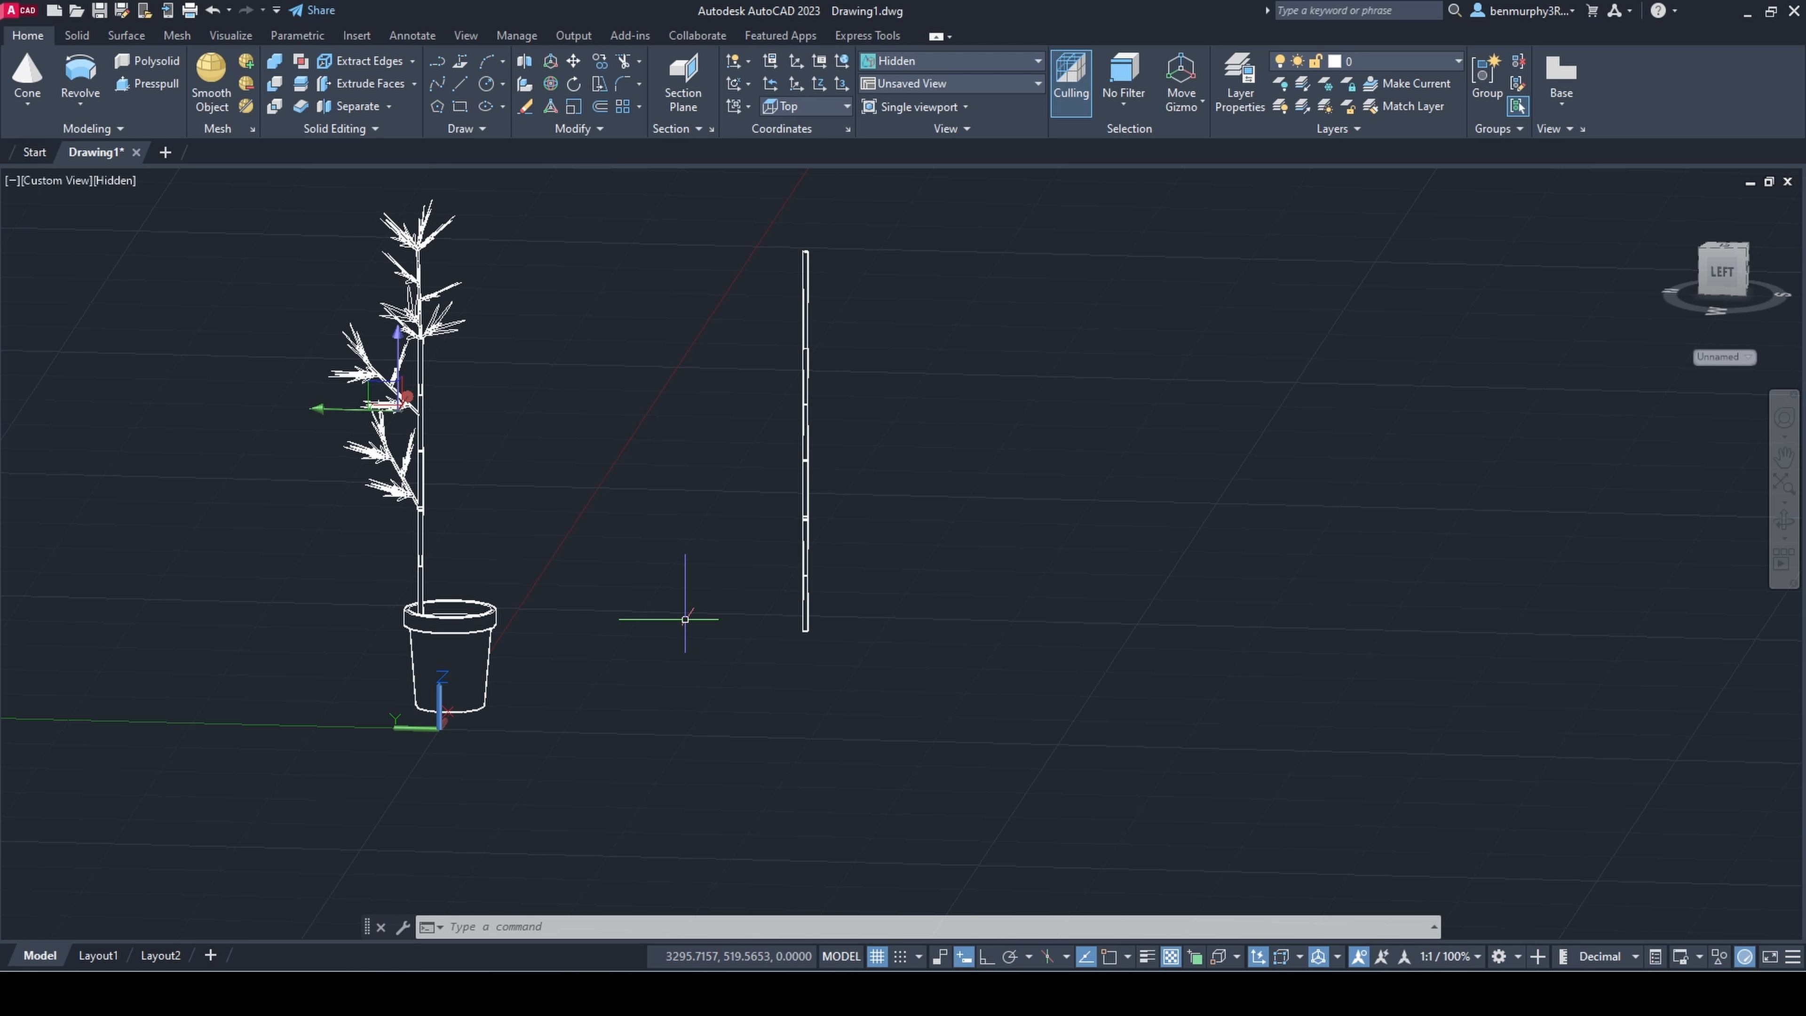
Step: Copy the potted plant's lower side branch over to the bare stem
text(copy)
key(Return)
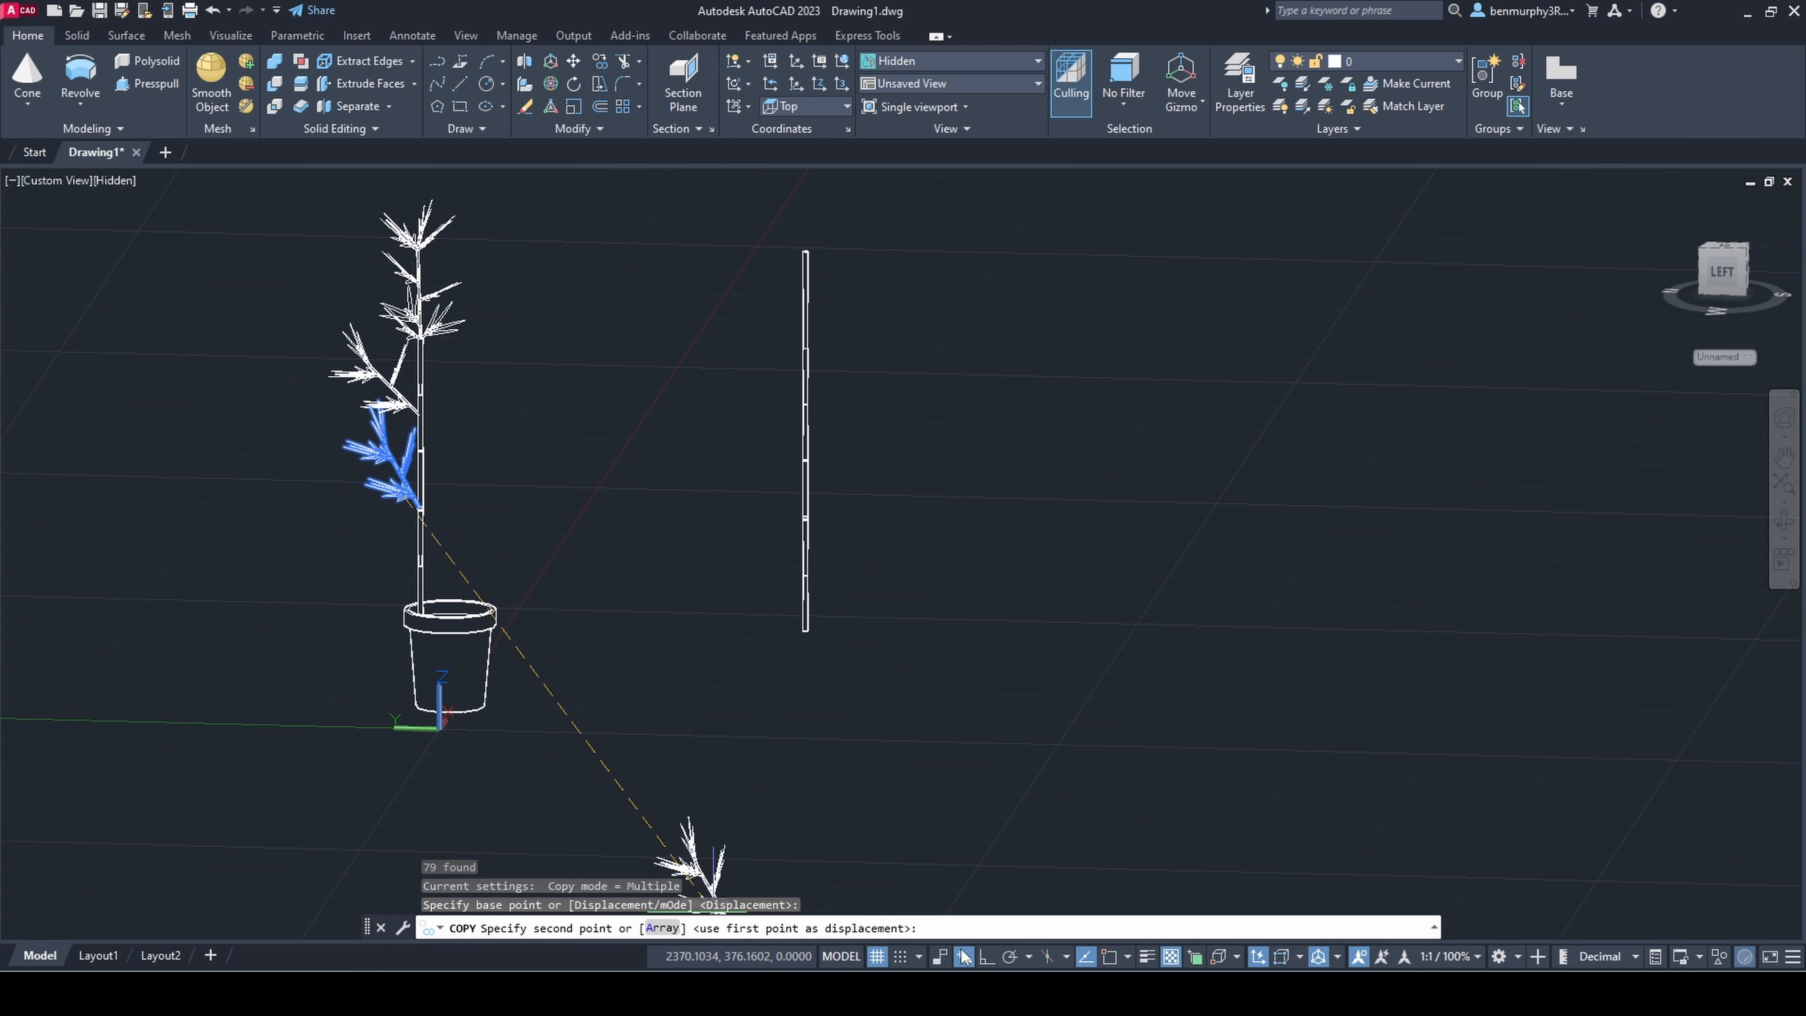
click(788, 512)
key(Escape)
Step: Move the copied lower branch horizontally until its base meets the bare stem
shift+middle_drag(796, 522, 838, 593)
scroll(814, 558, up, 5)
click(754, 475)
scroll(754, 473, up, 4)
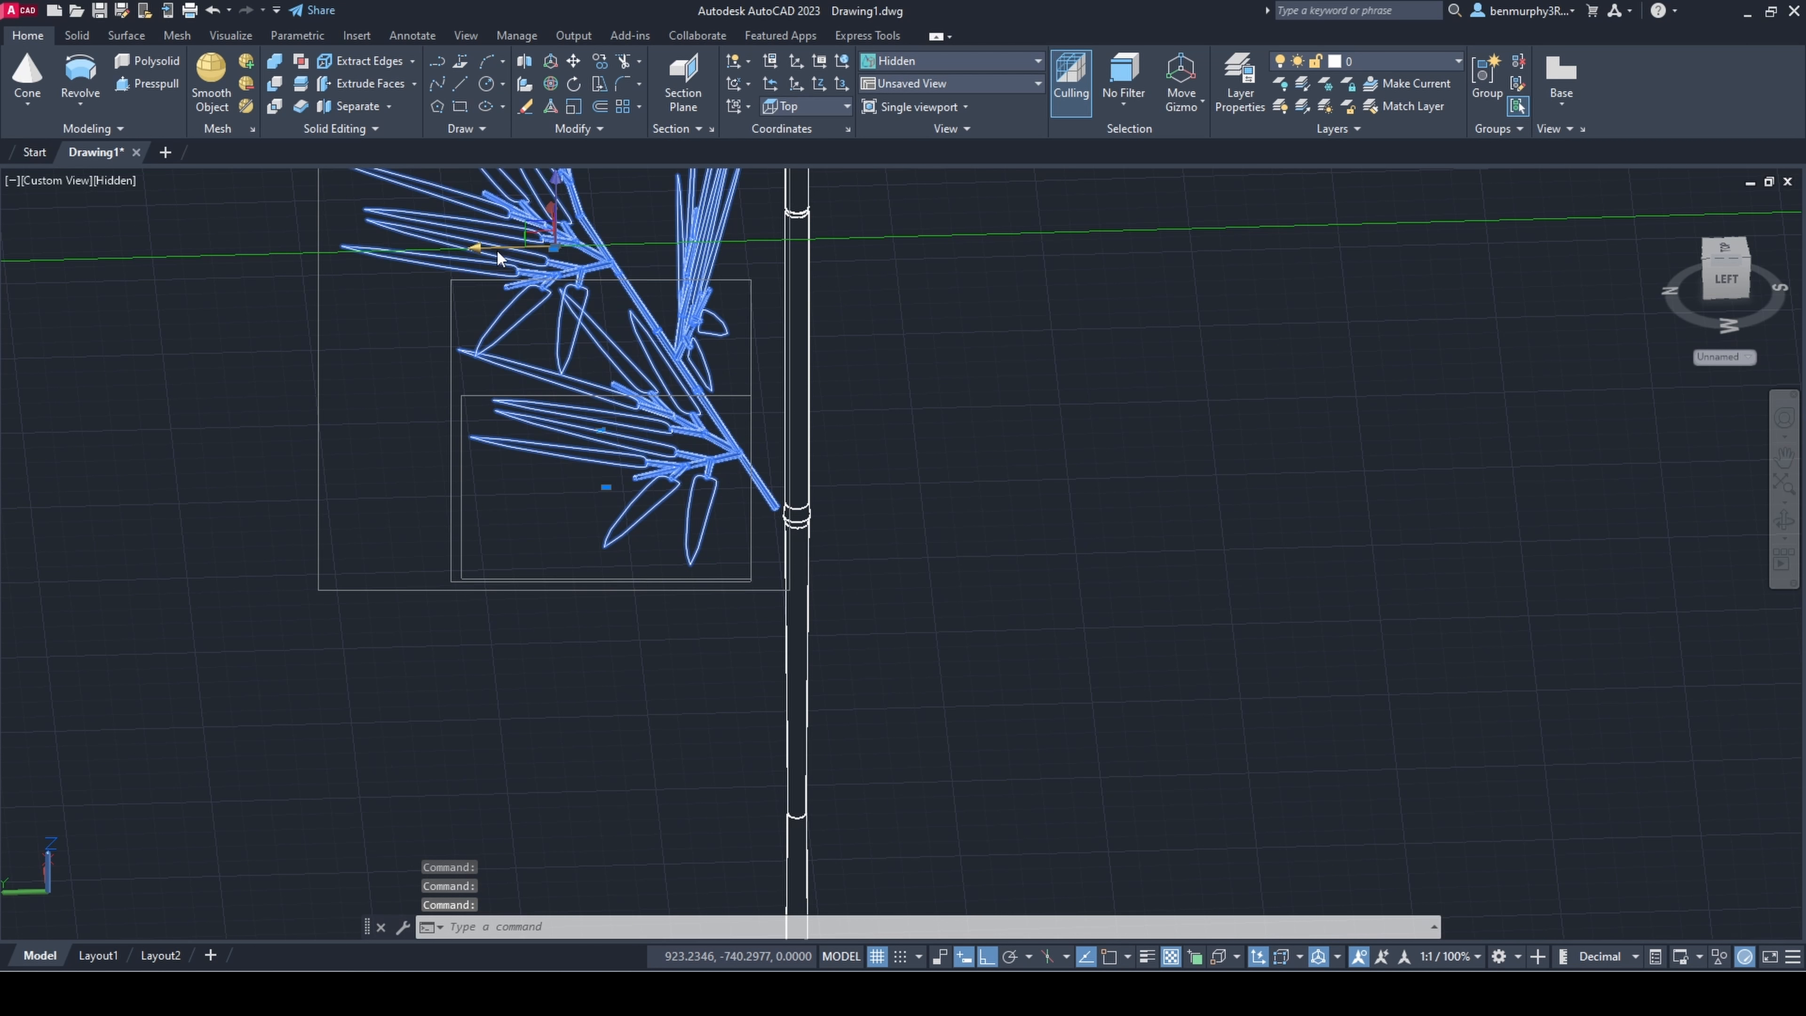
drag(487, 245, 502, 245)
key(Escape)
click(579, 248)
scroll(579, 249, down, 6)
middle_drag(628, 373, 950, 465)
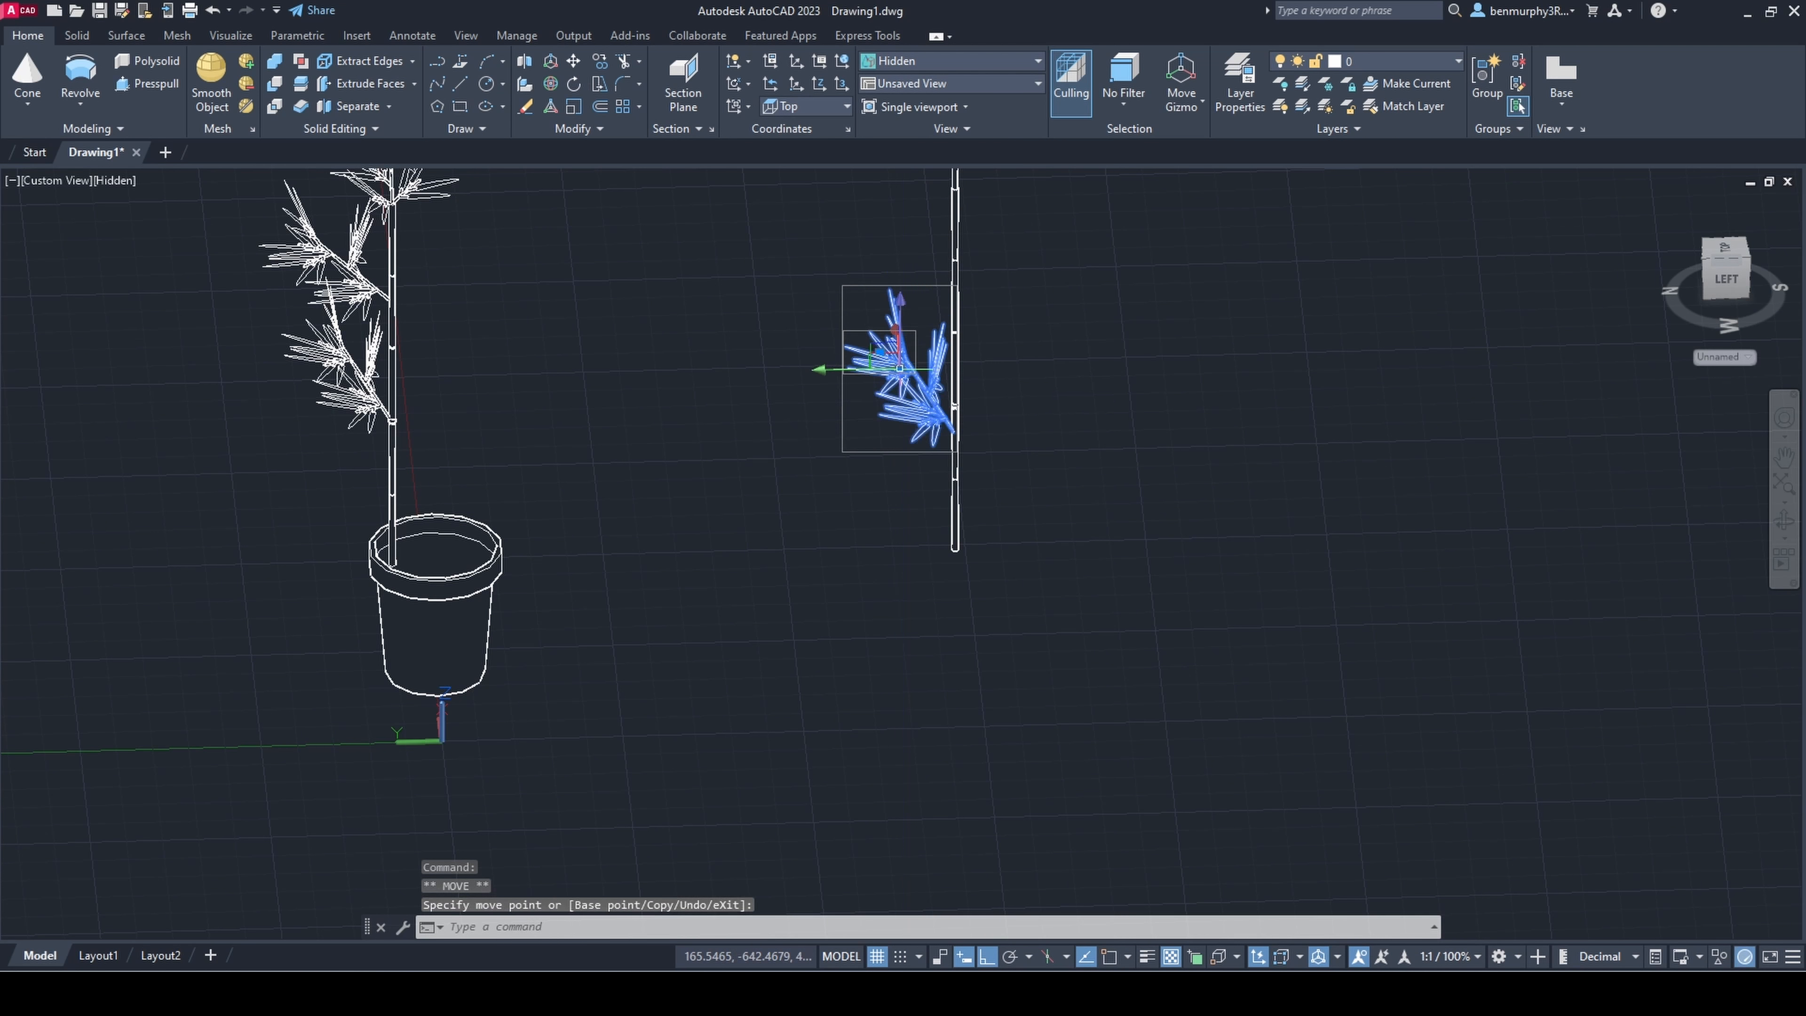
key(Escape)
Step: Copy the potted plant's upper side branch to the bare stem, above the branch already there
shift+middle_drag(899, 368, 1118, 551)
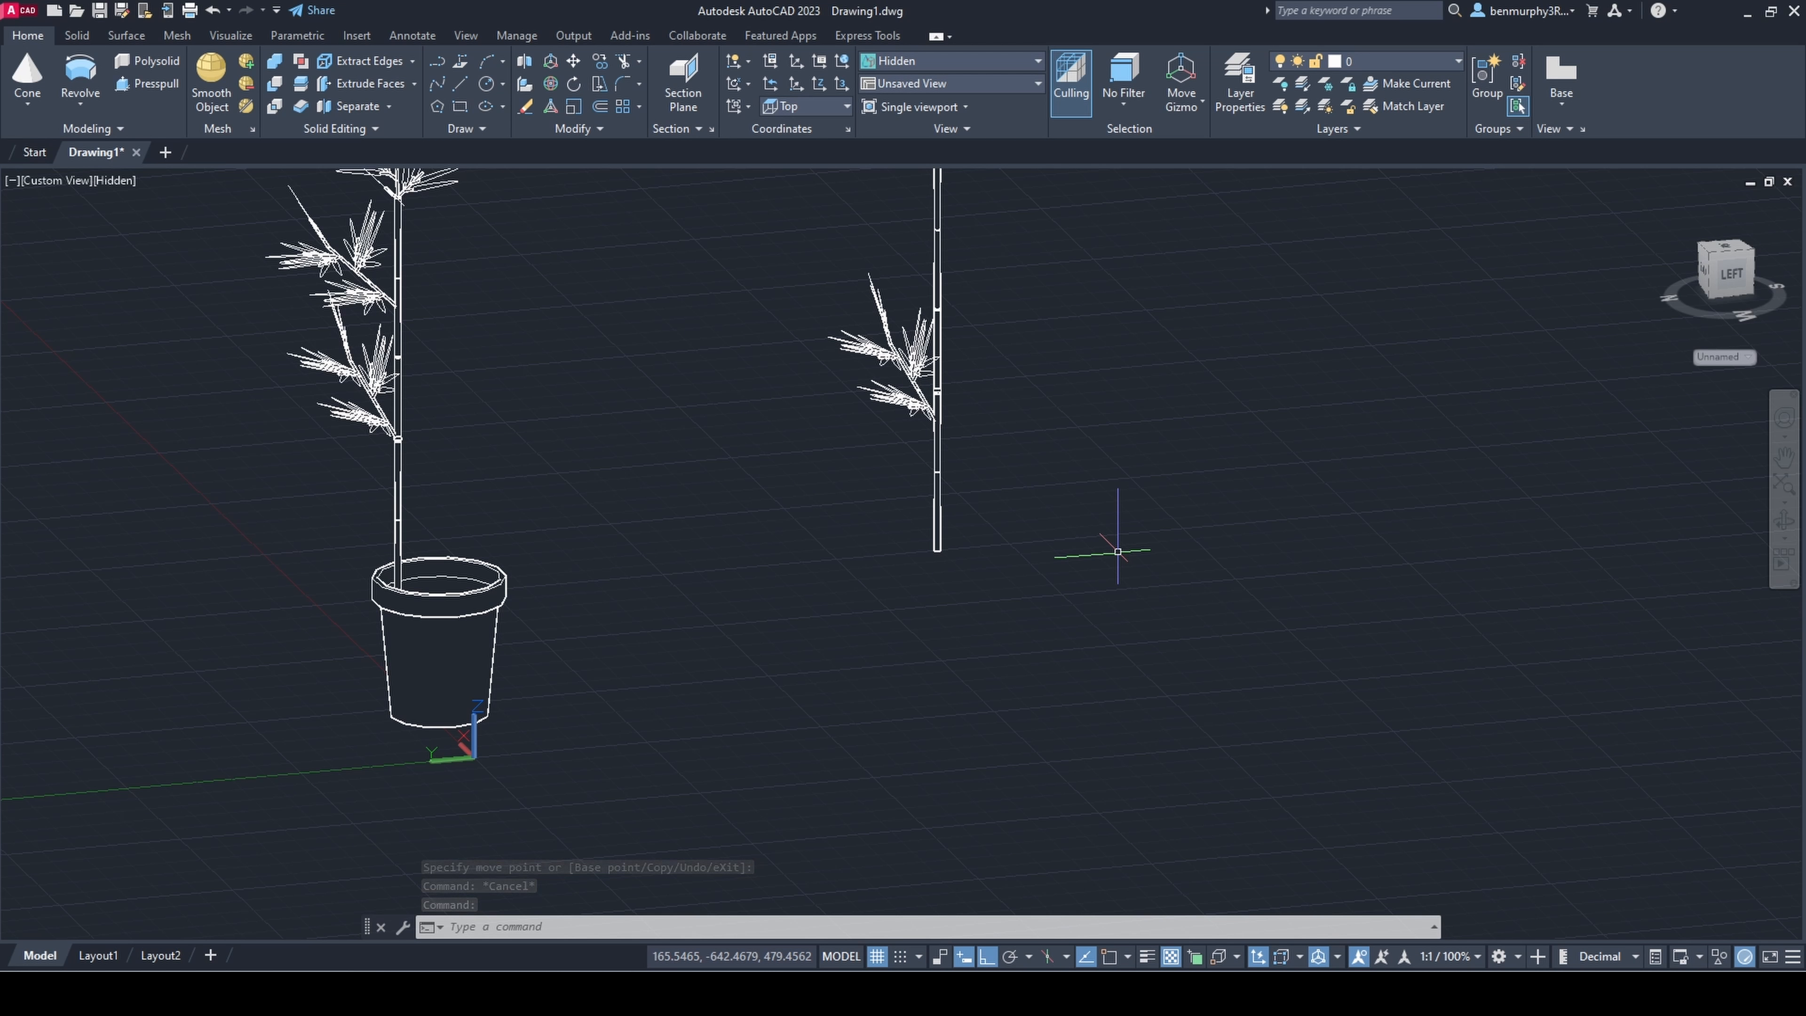
scroll(951, 384, up, 2)
middle_drag(951, 384, 896, 682)
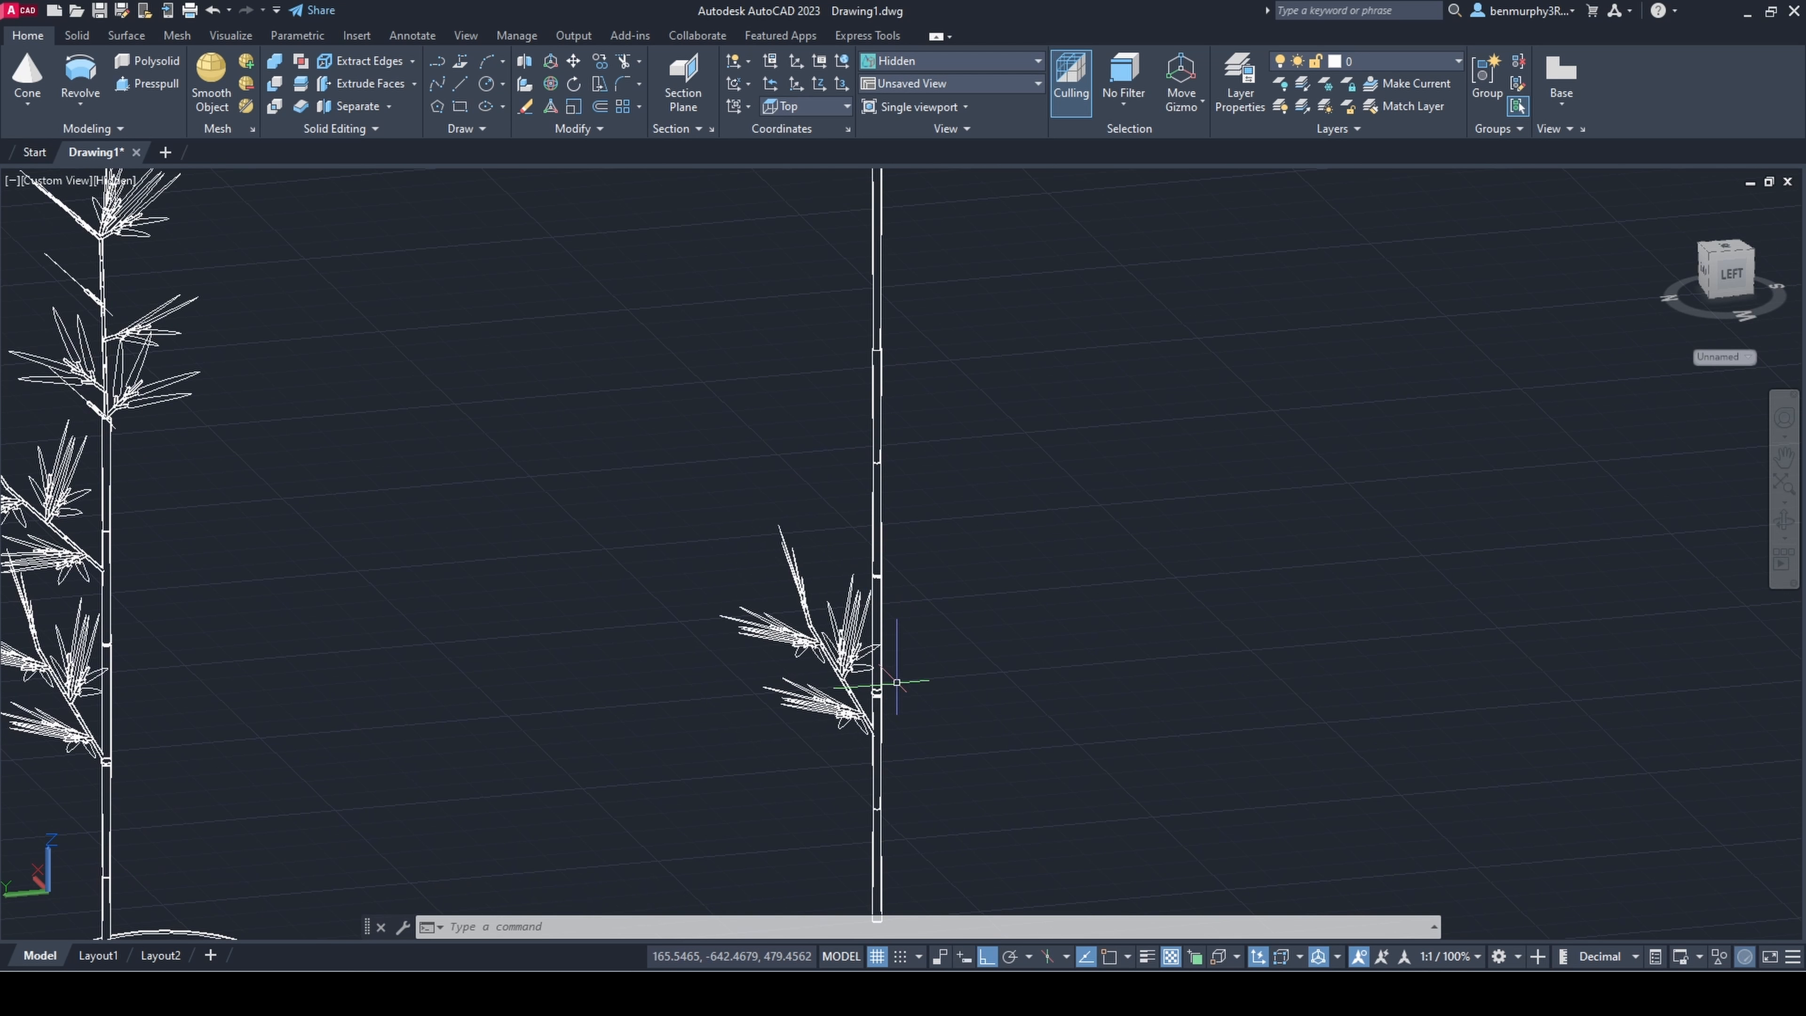
text(o)
key(Return)
key(Escape)
shift+middle_drag(821, 436, 782, 491)
scroll(764, 605, down, 3)
click(287, 528)
text(co)
key(Return)
click(355, 550)
click(828, 511)
key(Escape)
Step: Move the copied upper branch against the bare stem and adjust its height
click(731, 493)
click(669, 444)
click(709, 449)
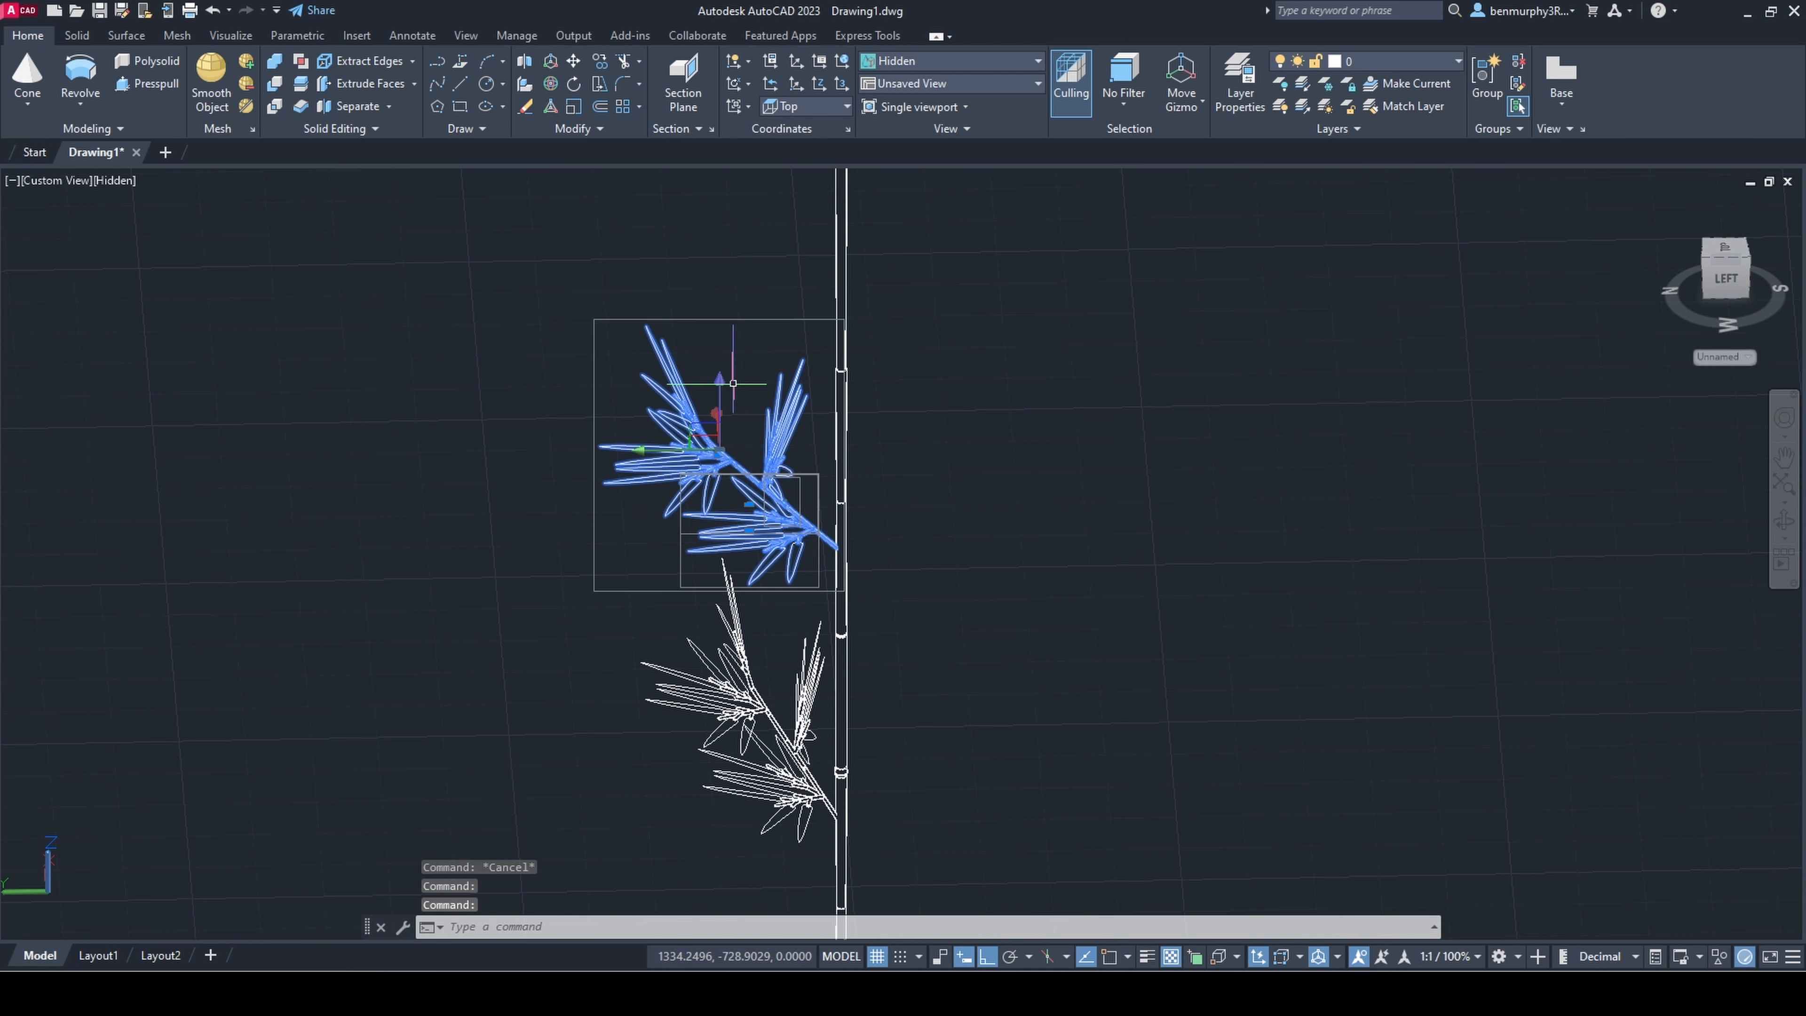
click(722, 386)
click(721, 394)
key(Escape)
Step: Lower the copied upper branch slightly along the bare stem
shift+middle_drag(878, 523, 899, 528)
scroll(902, 541, down, 6)
shift+middle_drag(906, 601, 960, 618)
scroll(886, 583, up, 6)
click(715, 462)
click(694, 468)
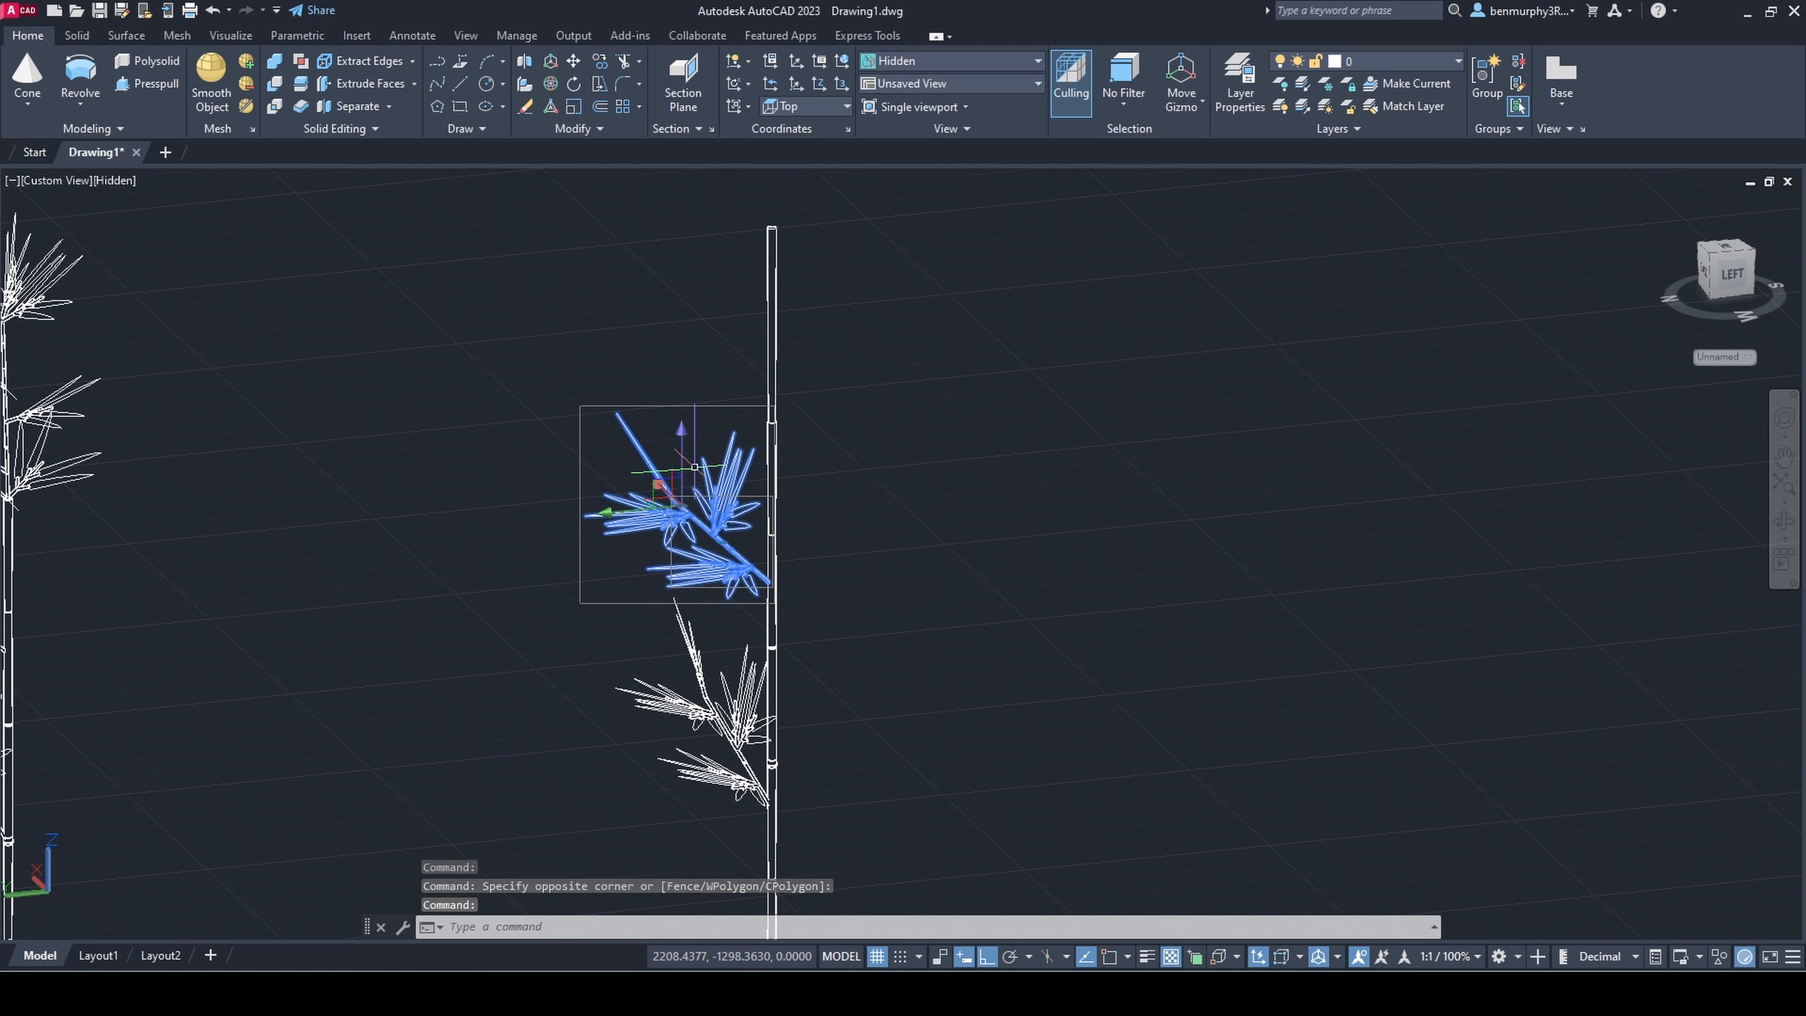
key(Escape)
Step: Copy the bare stem's upper branch vertically to a higher joint and adjust the copy's position
text(co)
key(Return)
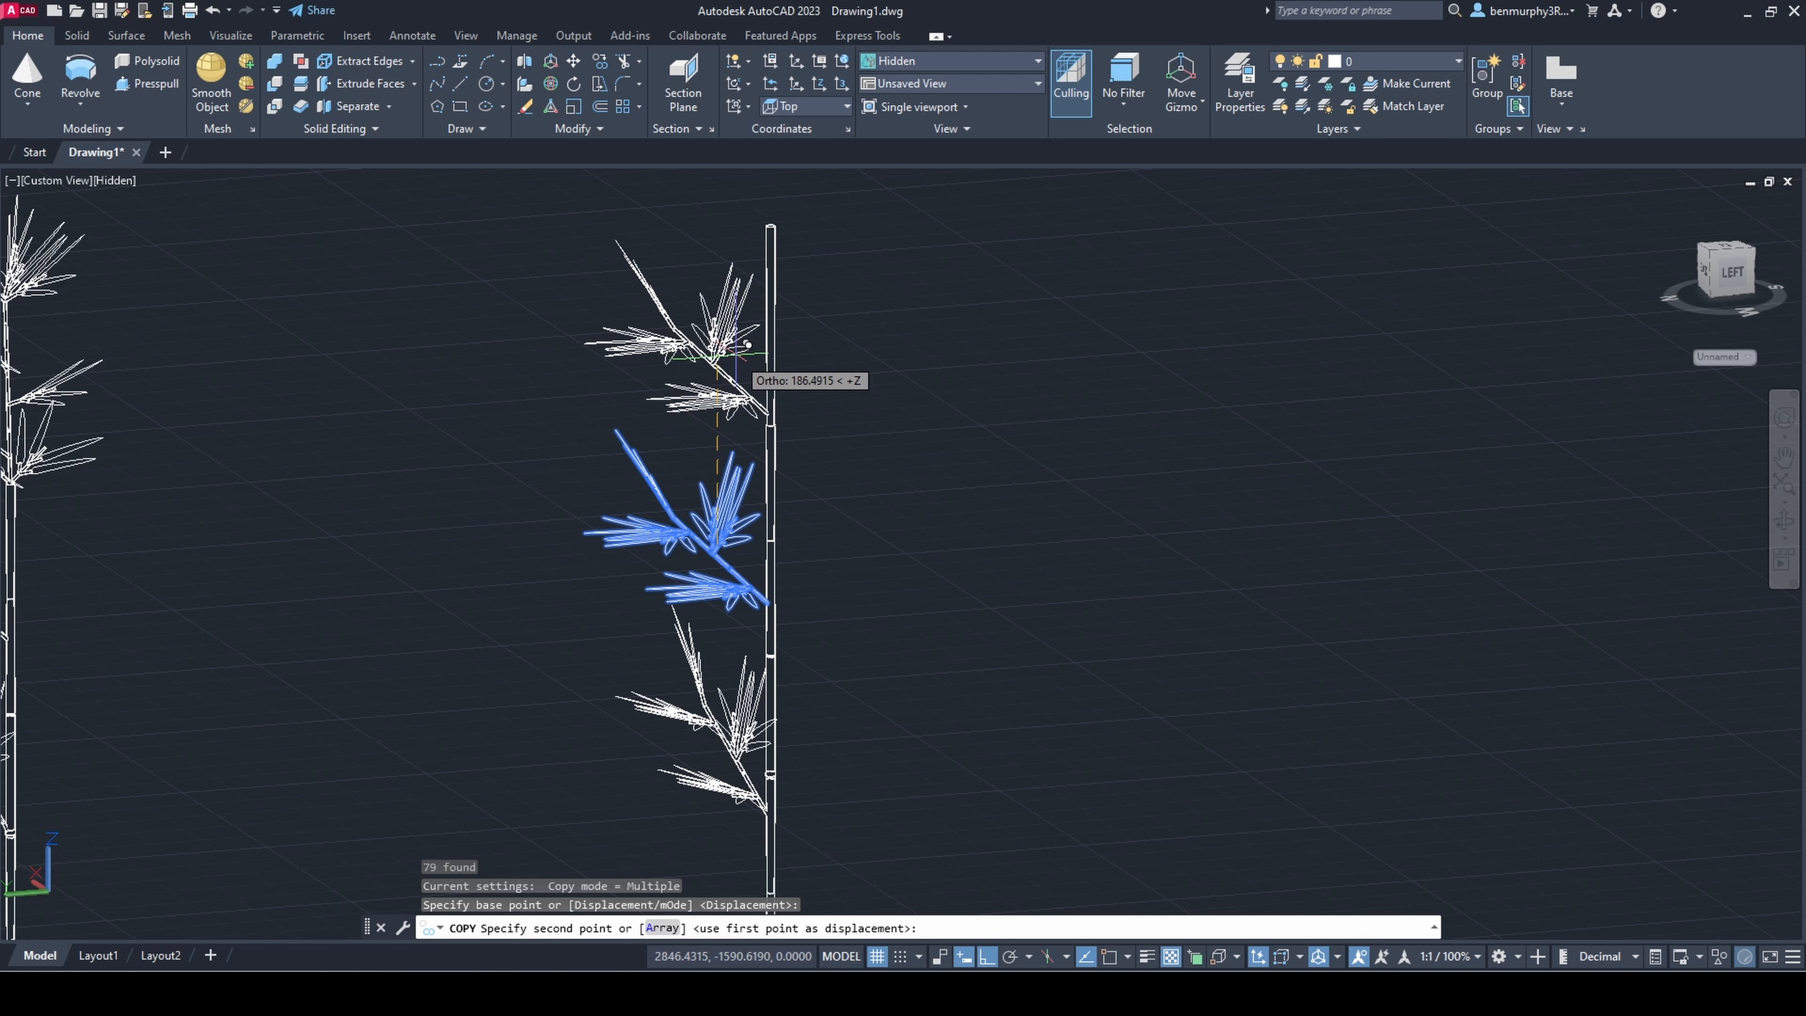
click(772, 370)
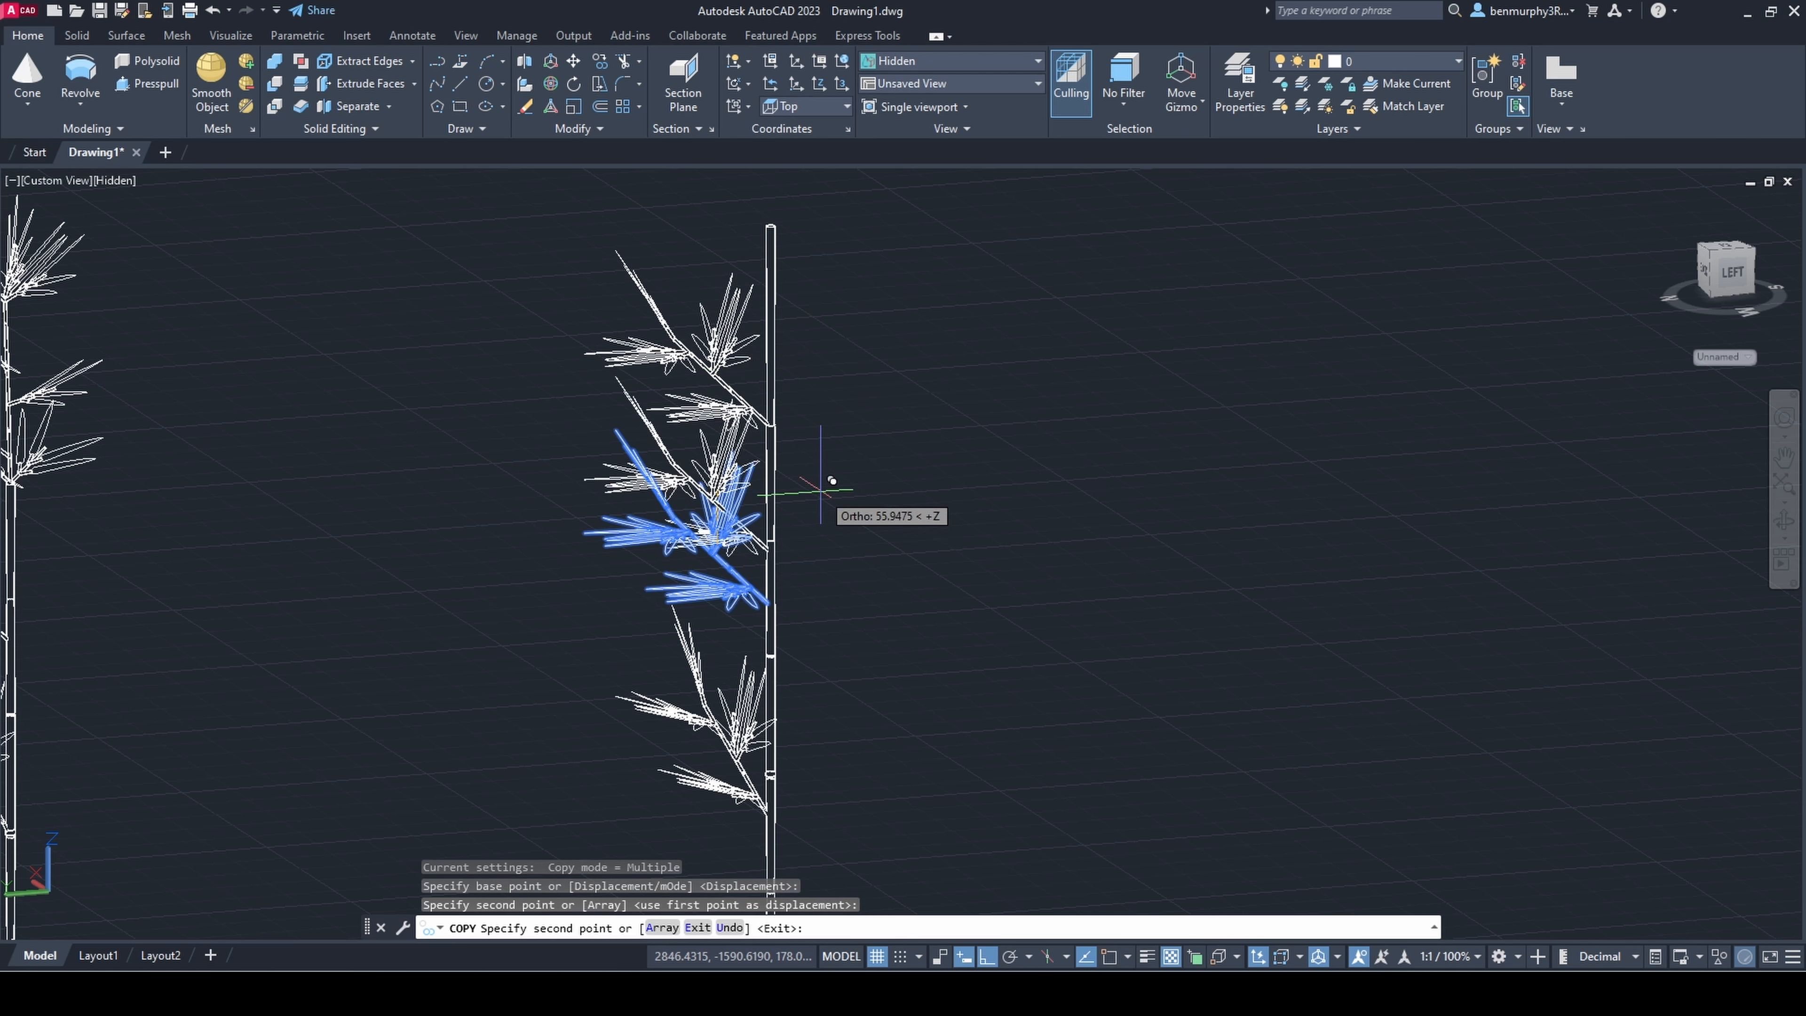
key(Escape)
scroll(846, 583, down, 6)
shift+middle_drag(846, 583, 814, 573)
scroll(809, 530, up, 8)
click(782, 545)
key(Escape)
Step: Delete the topmost side branch copy from the second stem
scroll(824, 583, down, 6)
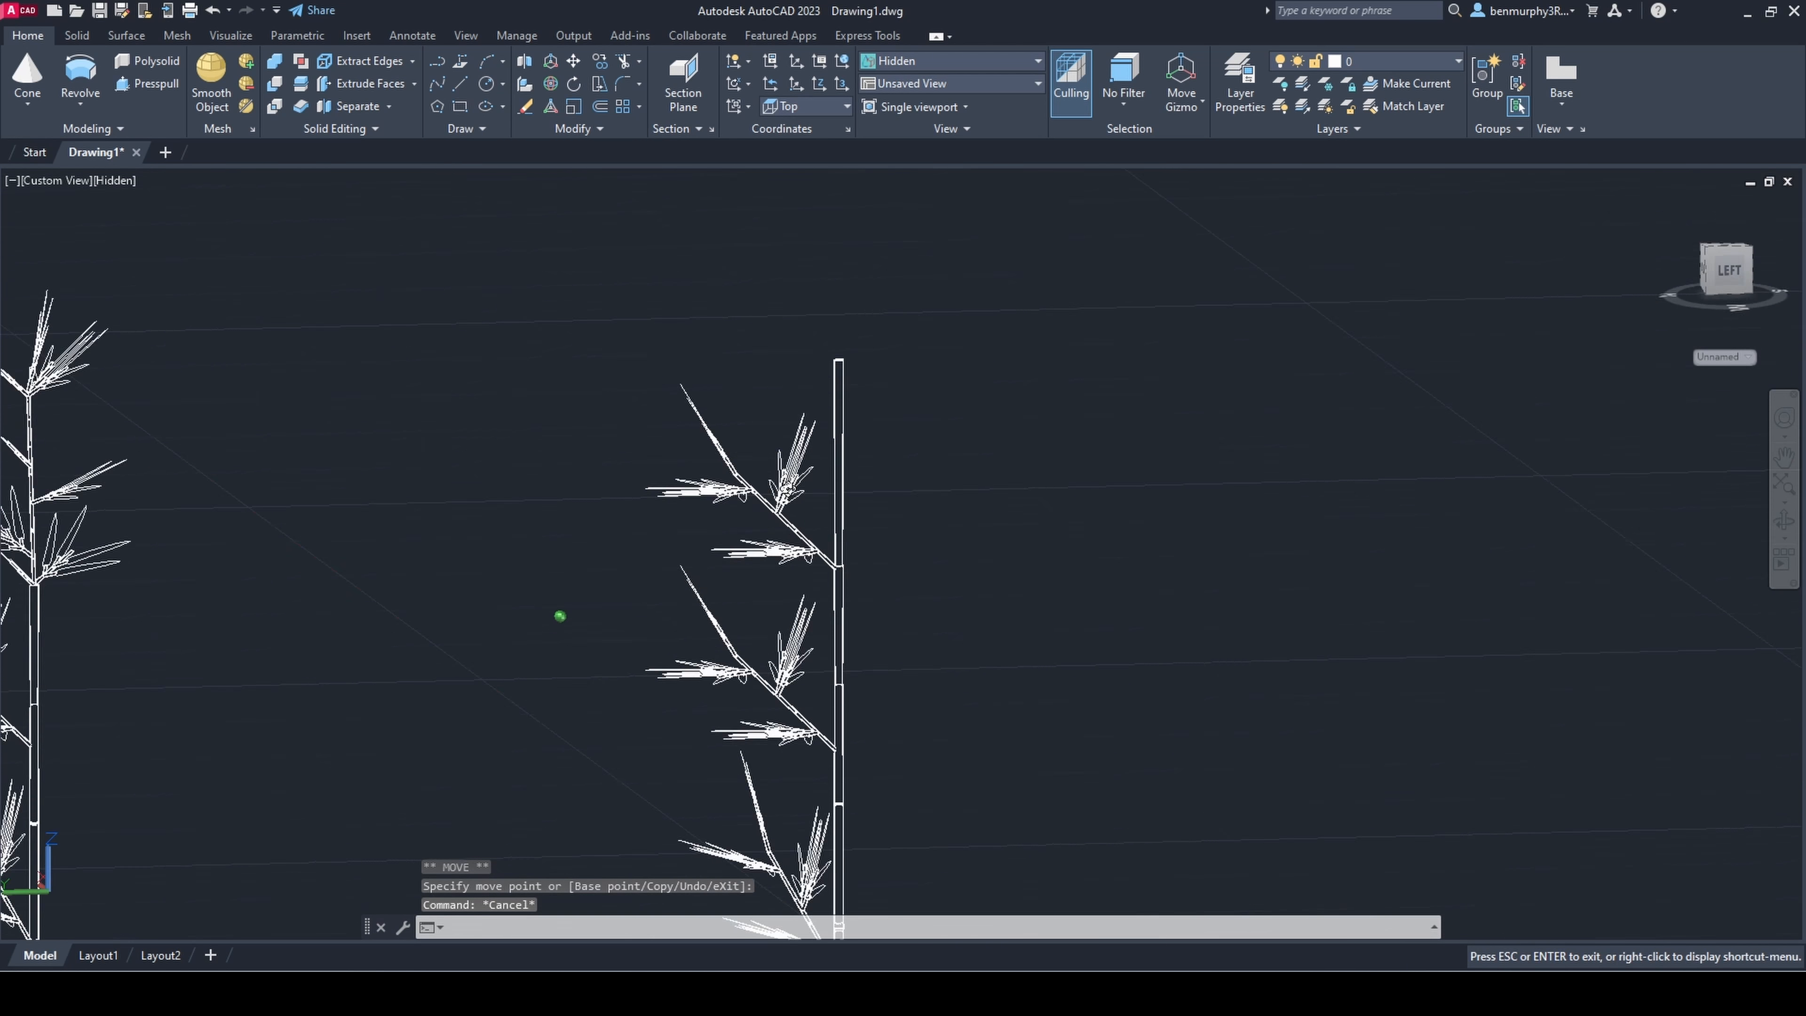
scroll(823, 580, up, 8)
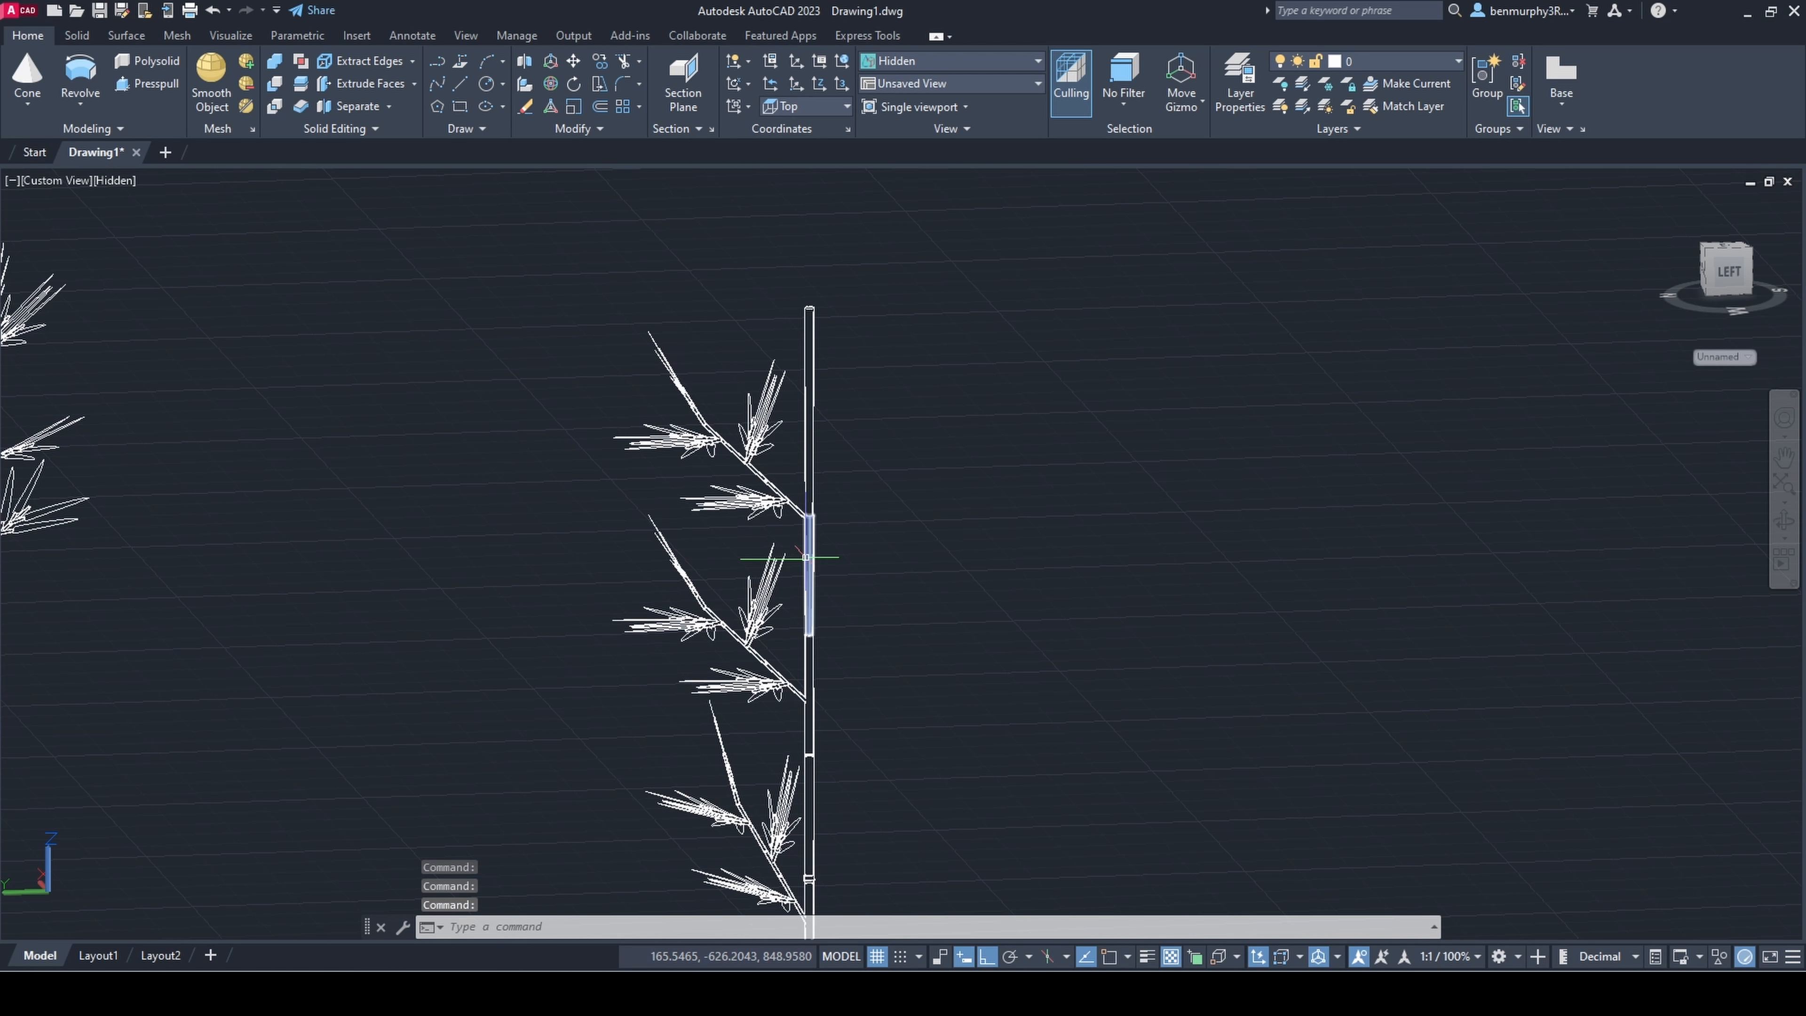
shift+middle_drag(817, 578, 741, 565)
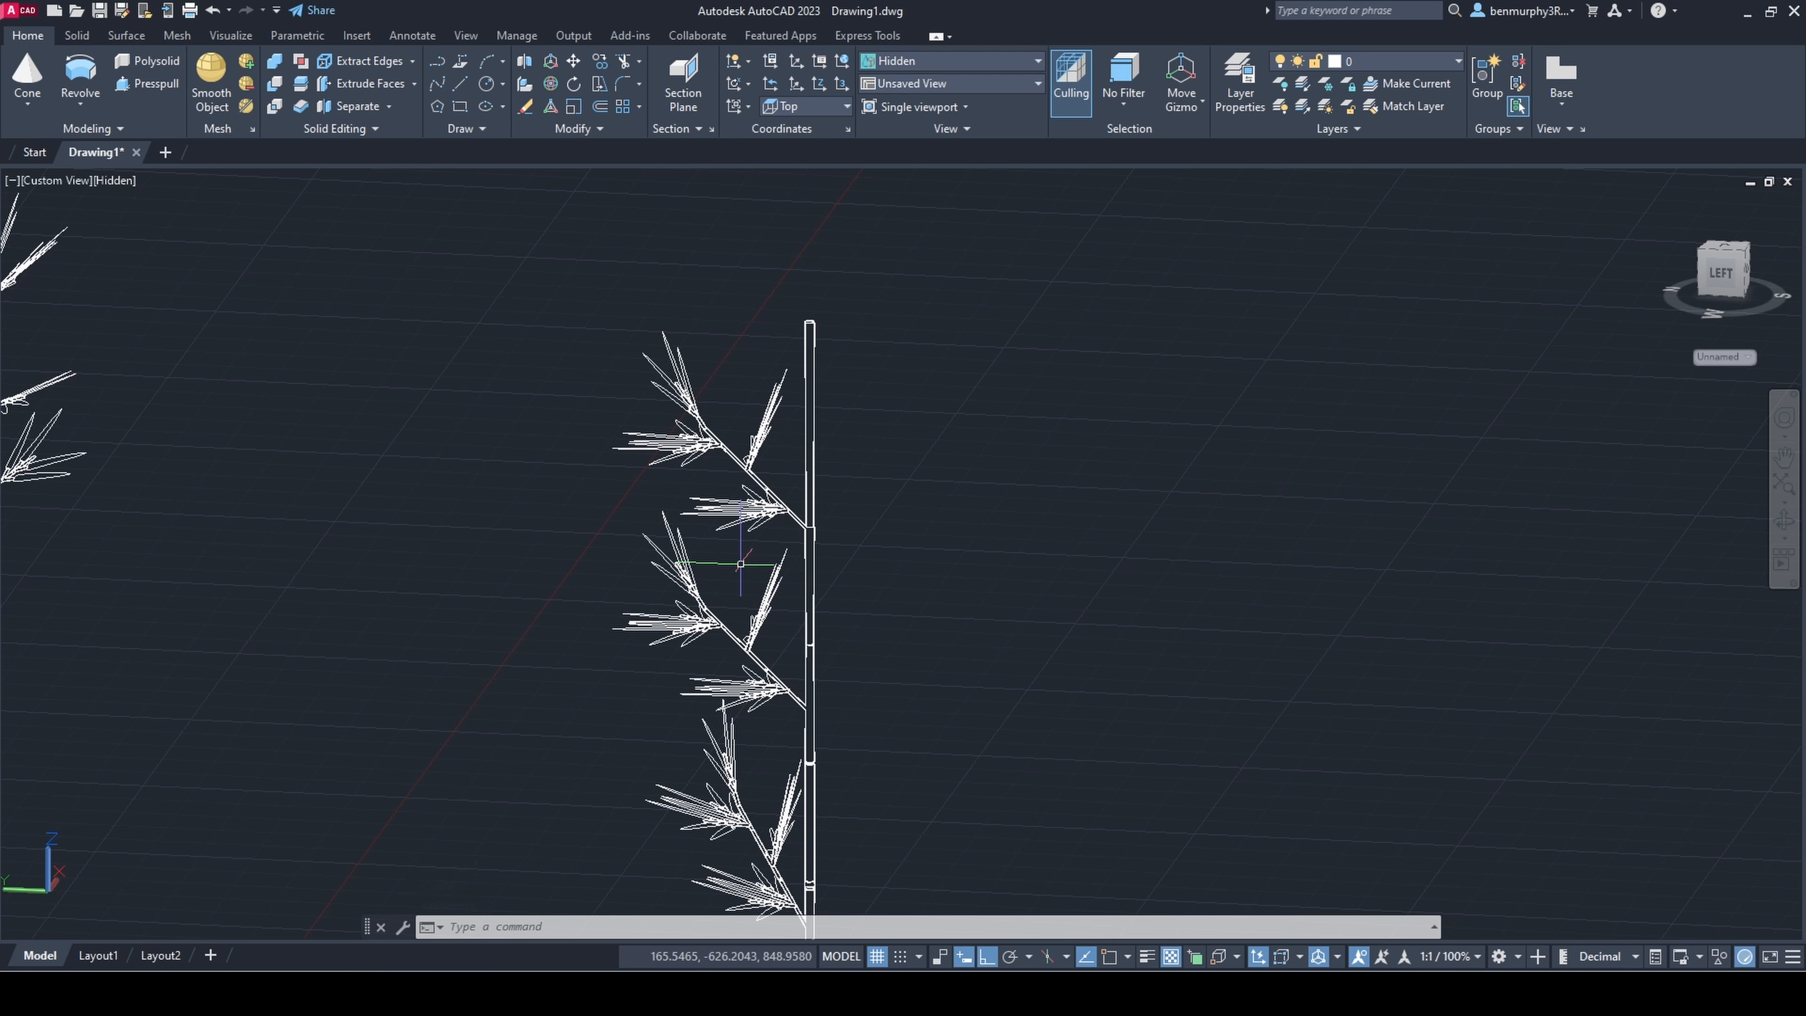
key(Delete)
Step: Copy the potted plant's leafy top cluster over beside the second stem's upper end
scroll(766, 446, down, 5)
text(co)
key(Return)
click(522, 376)
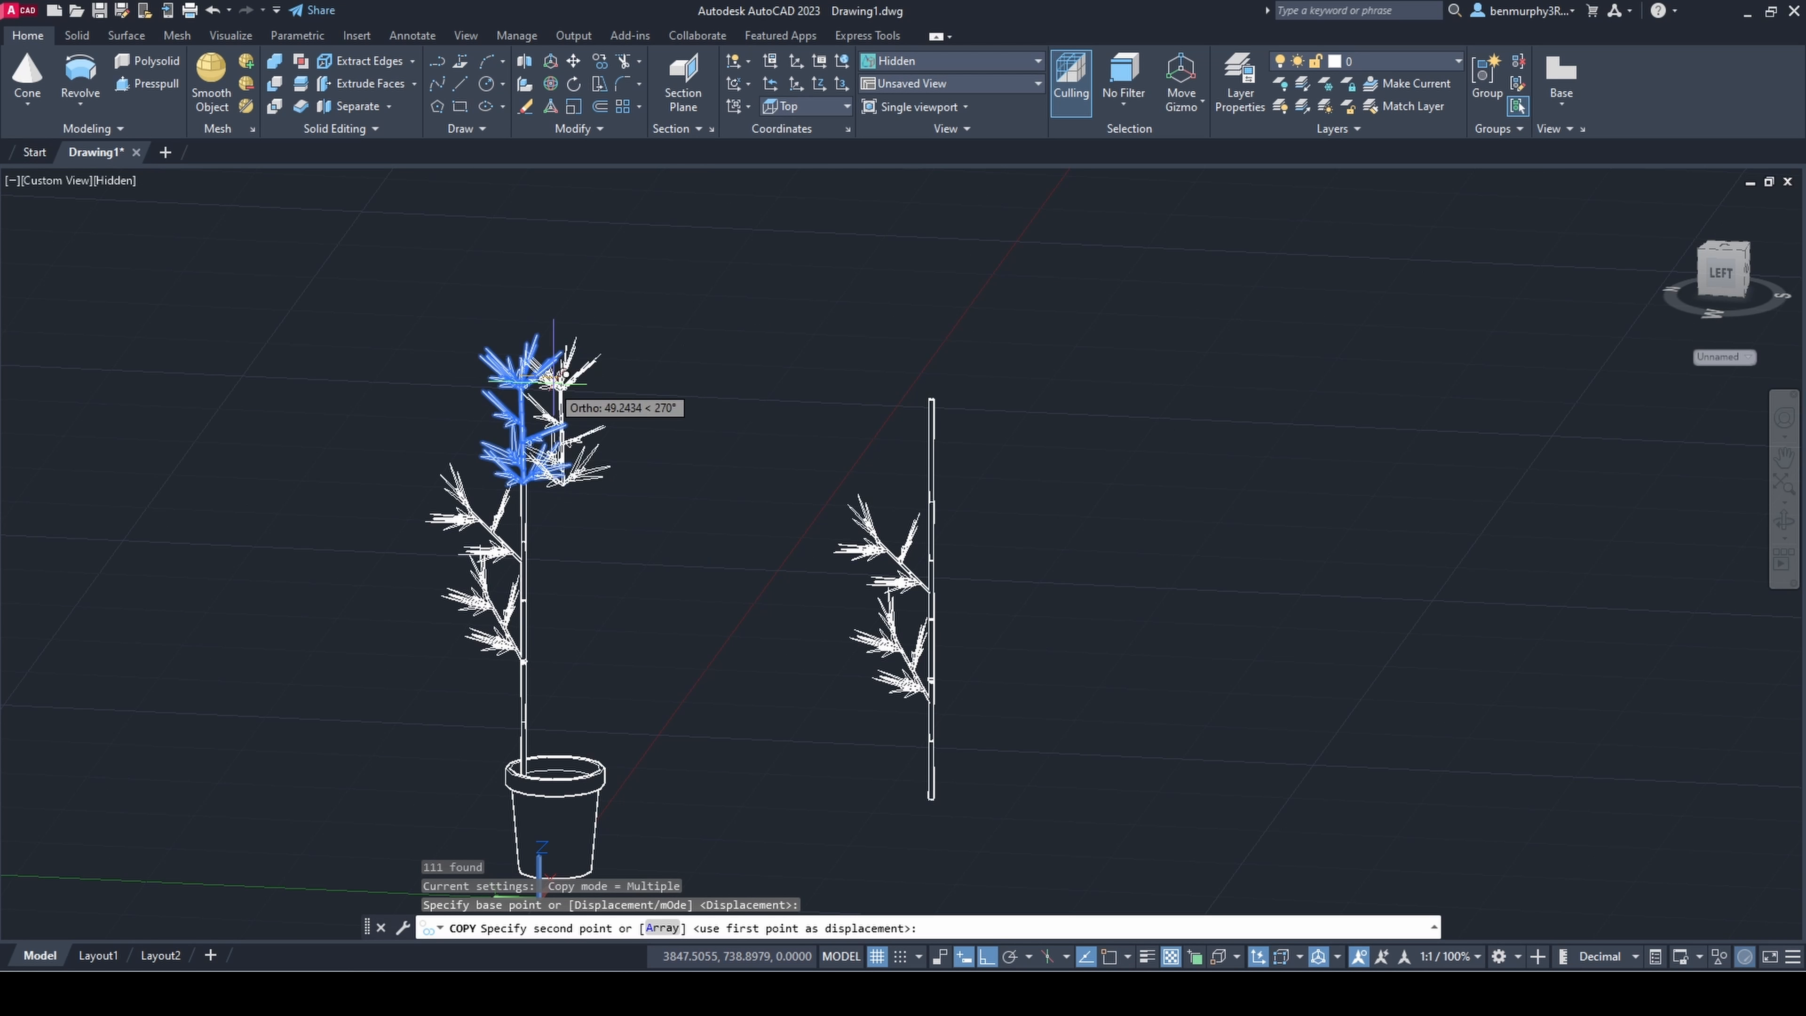
click(897, 402)
key(Escape)
Step: Ungroup the copied top cluster, accepting the proposed group
scroll(795, 457, up, 5)
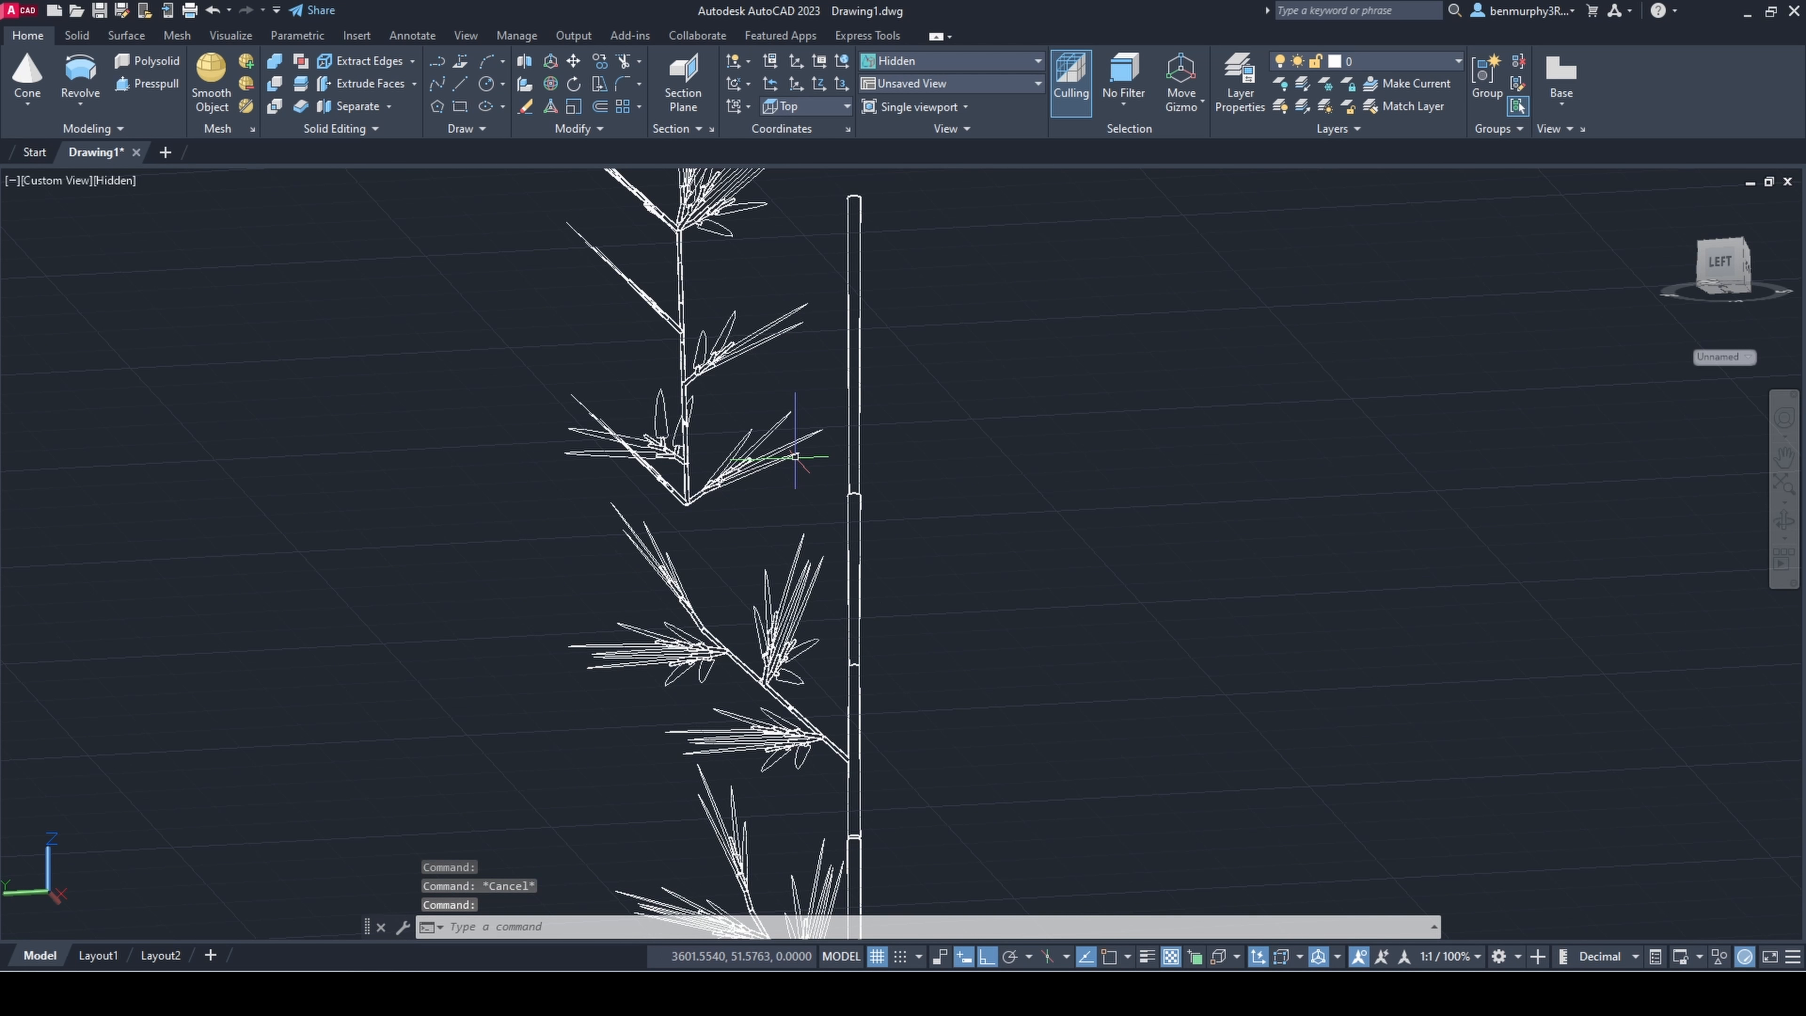
text(ungroup)
key(Return)
text(a)
key(Return)
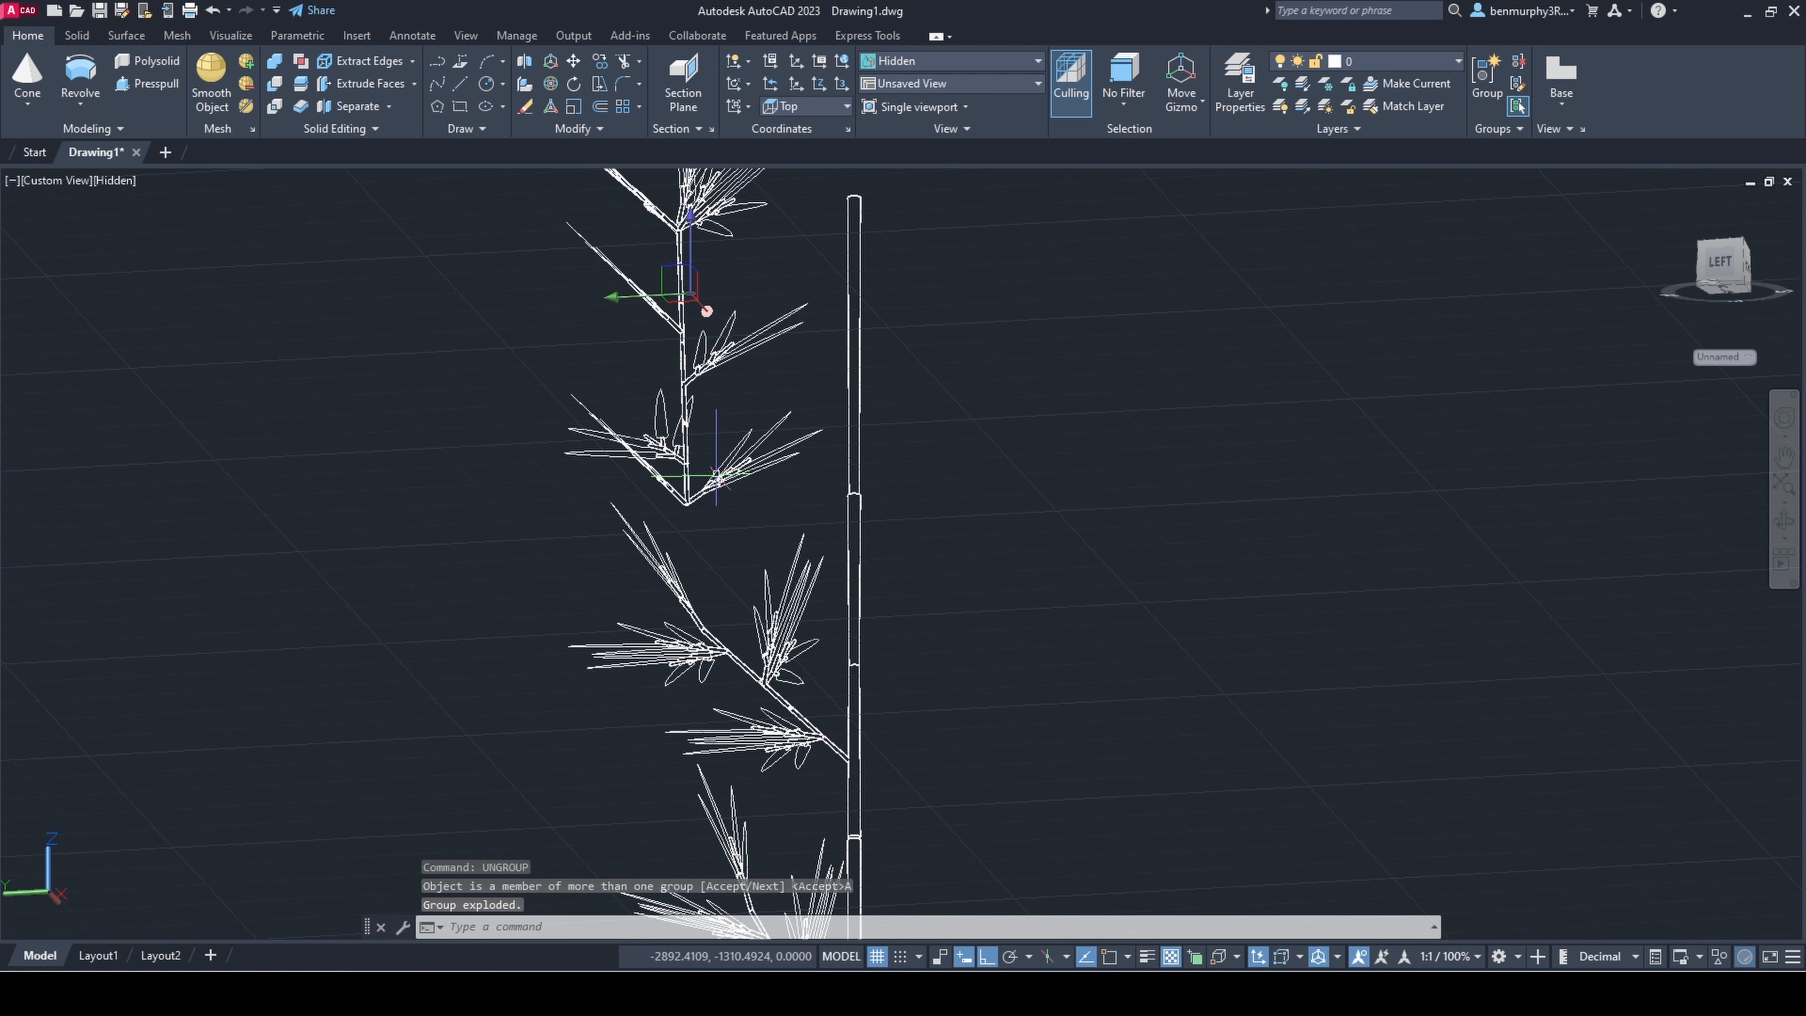
key(Escape)
Step: Regroup all branches and leaves of the copied top cluster beside the second stem into a single group
scroll(733, 491, down, 3)
click(732, 491)
text(gro)
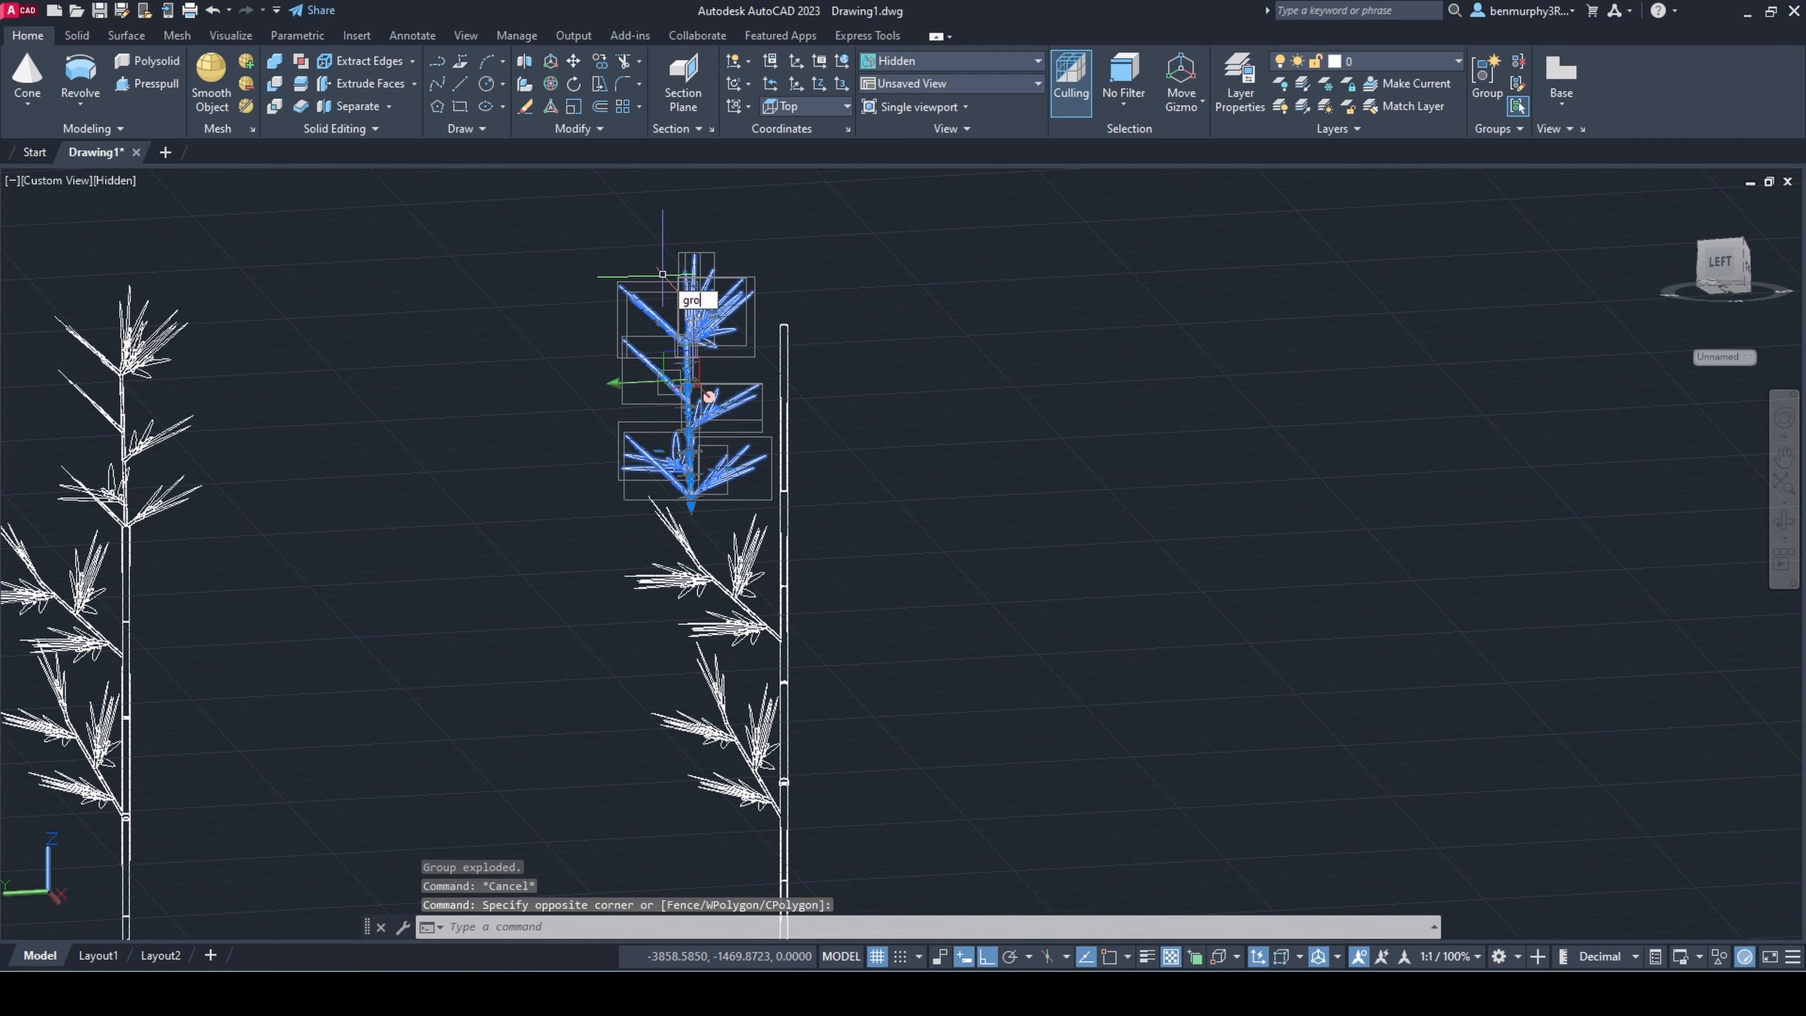
text(up)
key(Return)
scroll(666, 463, up, 4)
scroll(747, 533, down, 4)
scroll(751, 521, up, 4)
click(747, 529)
key(Escape)
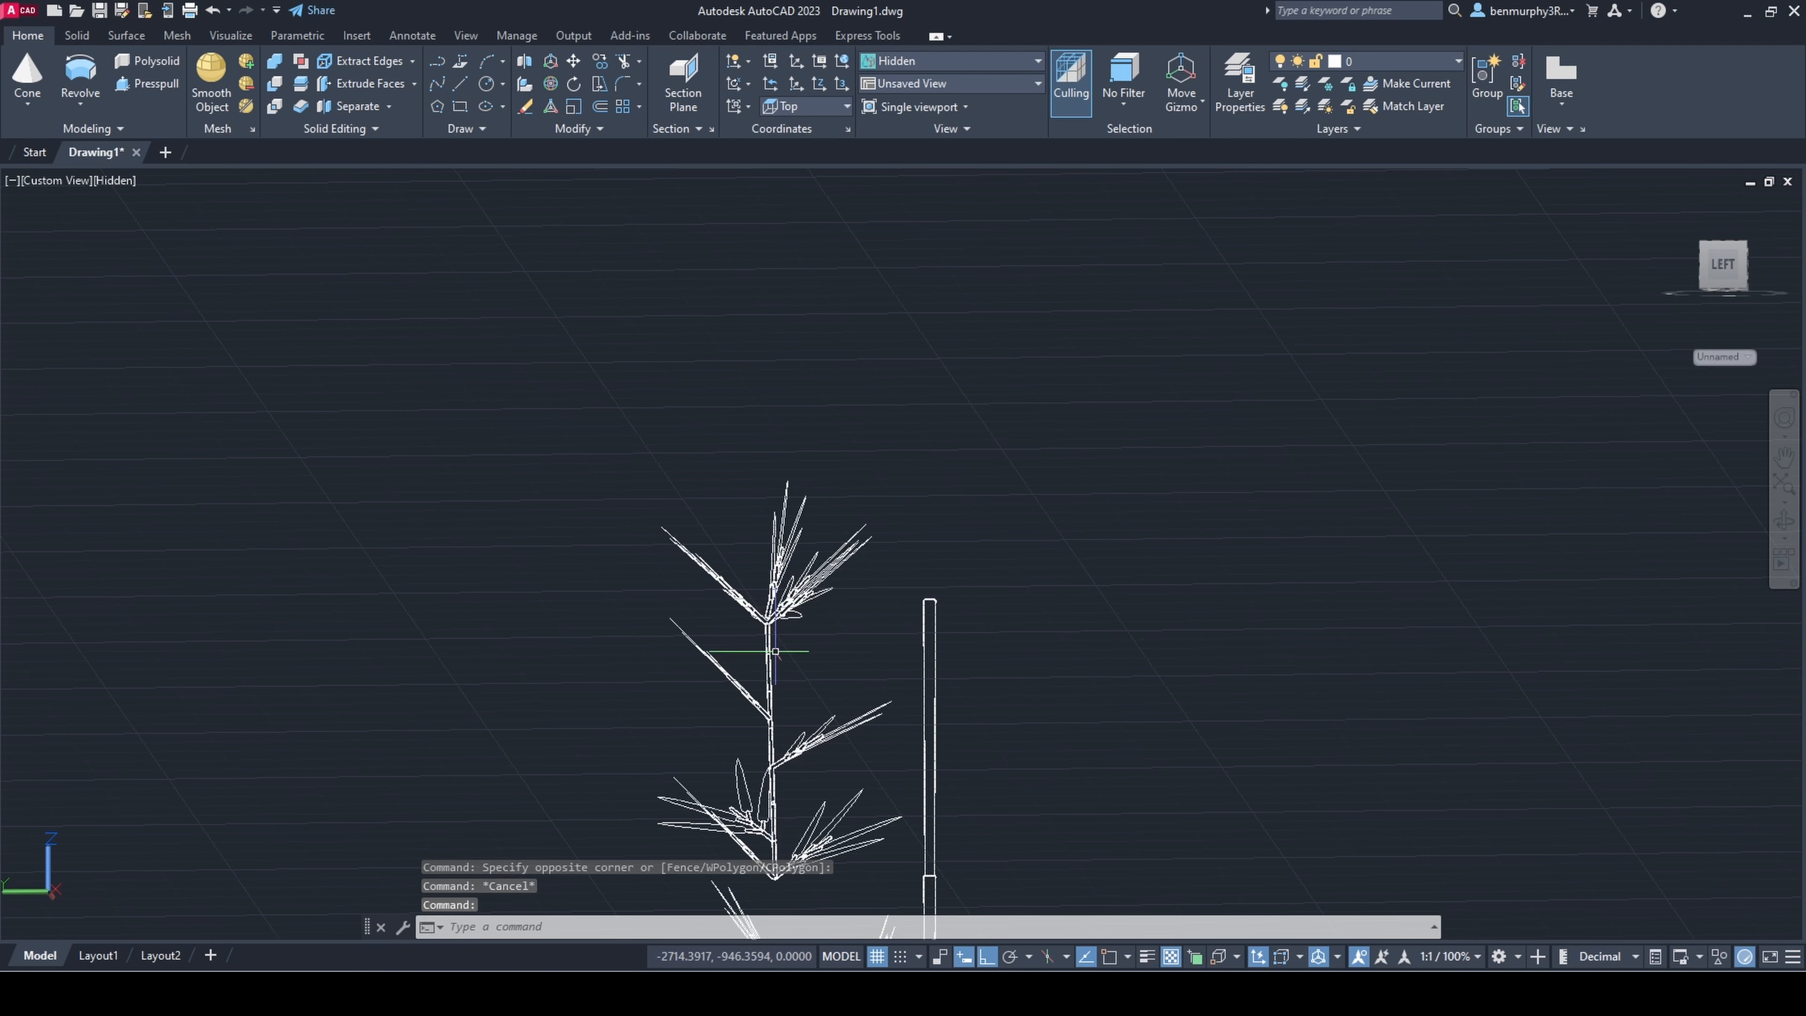
Step: Rotate the copied top cluster in 3D about different axes to tilt and turn it as a side branch beside the second stem
click(551, 85)
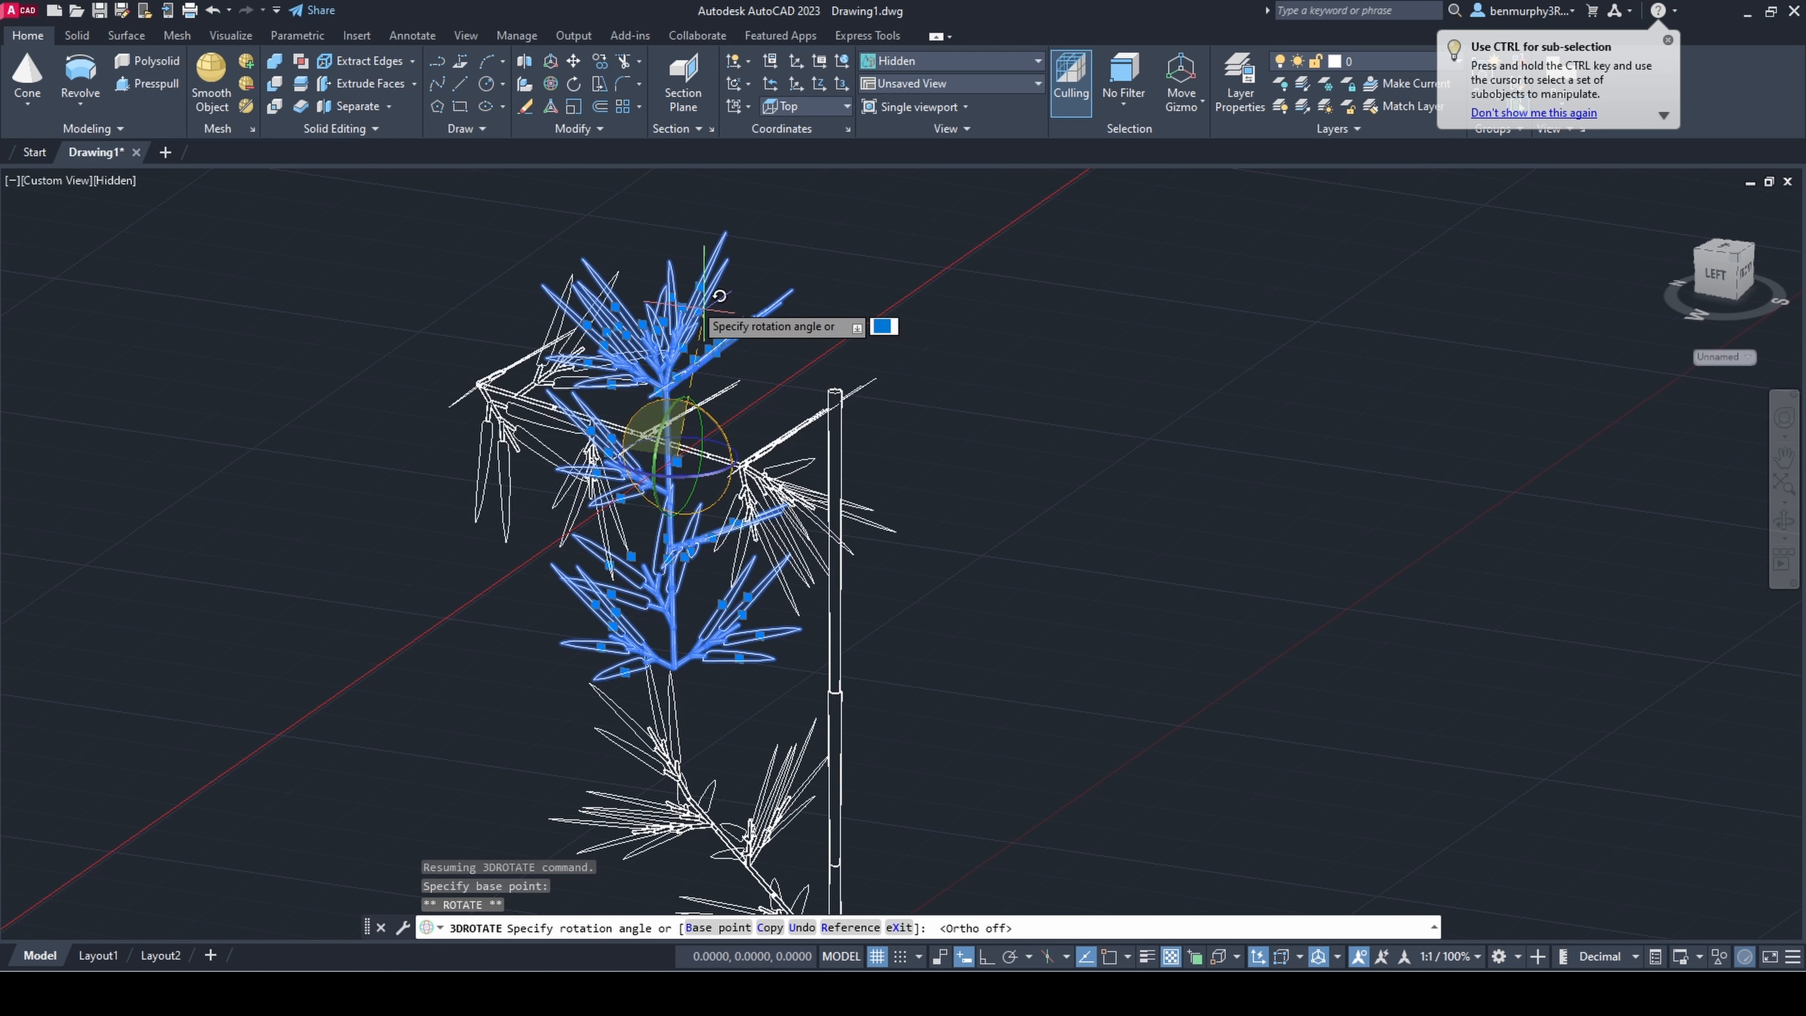
key(Escape)
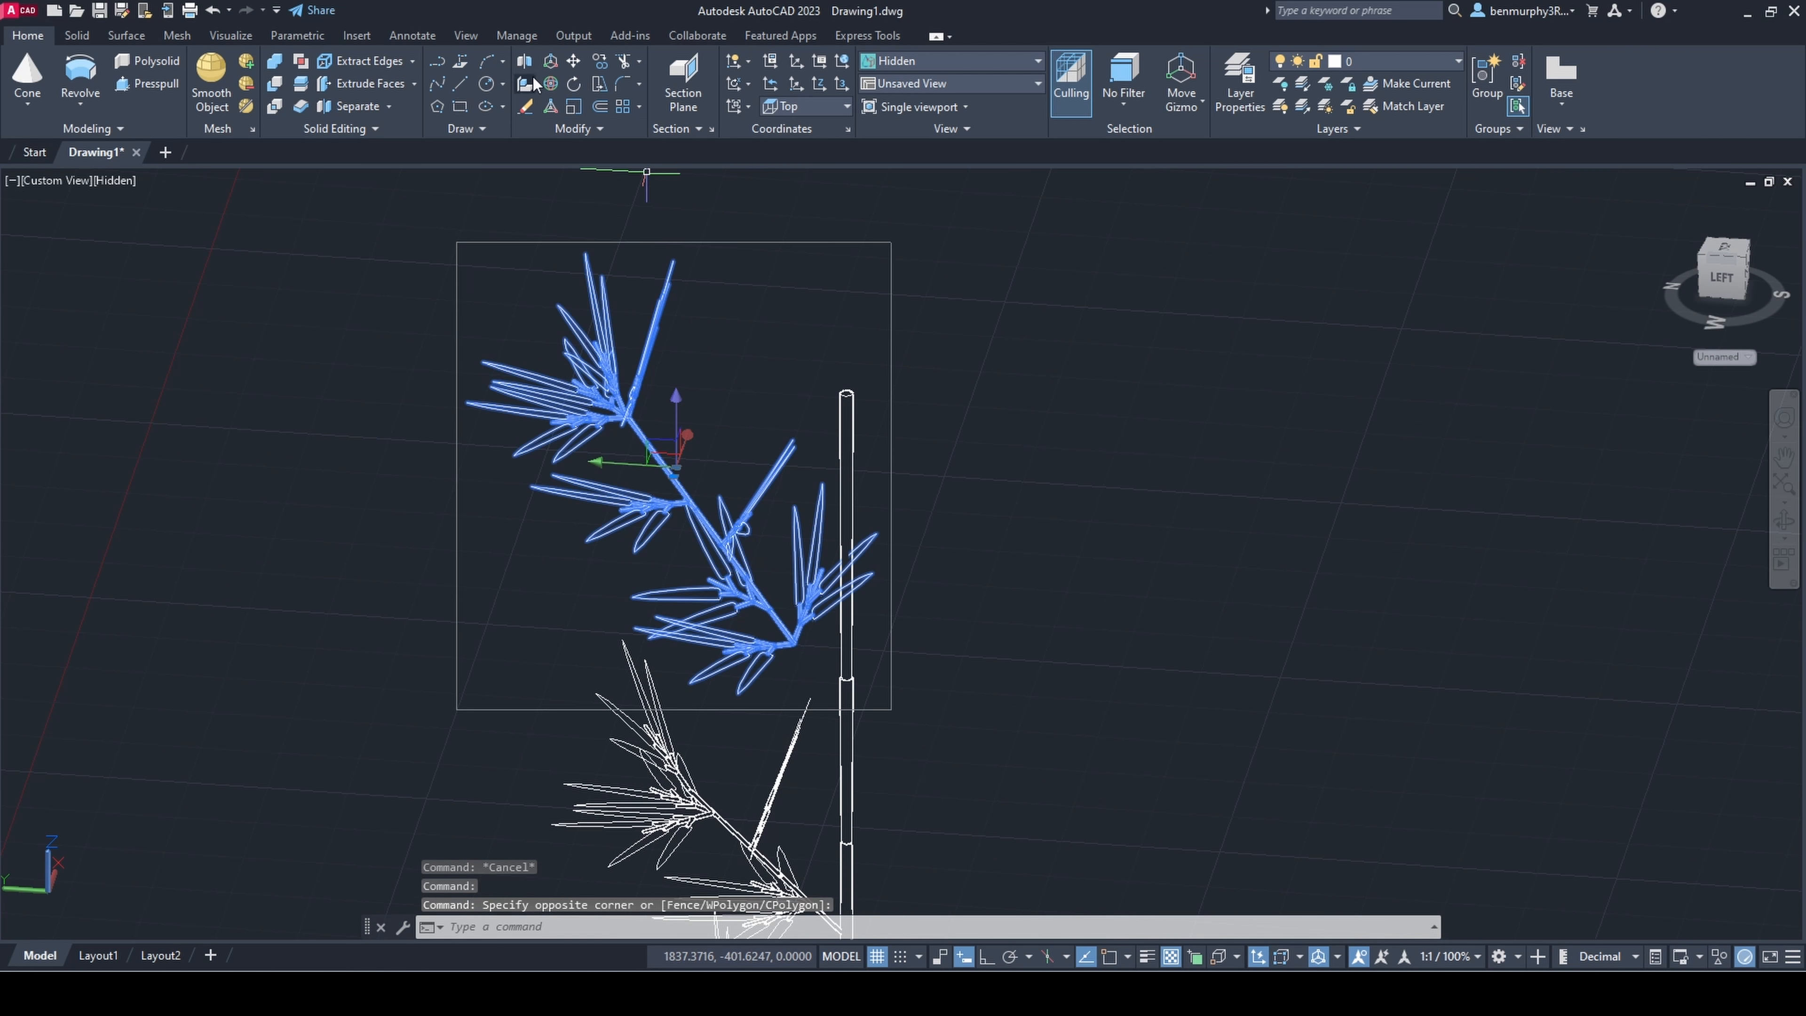
click(535, 83)
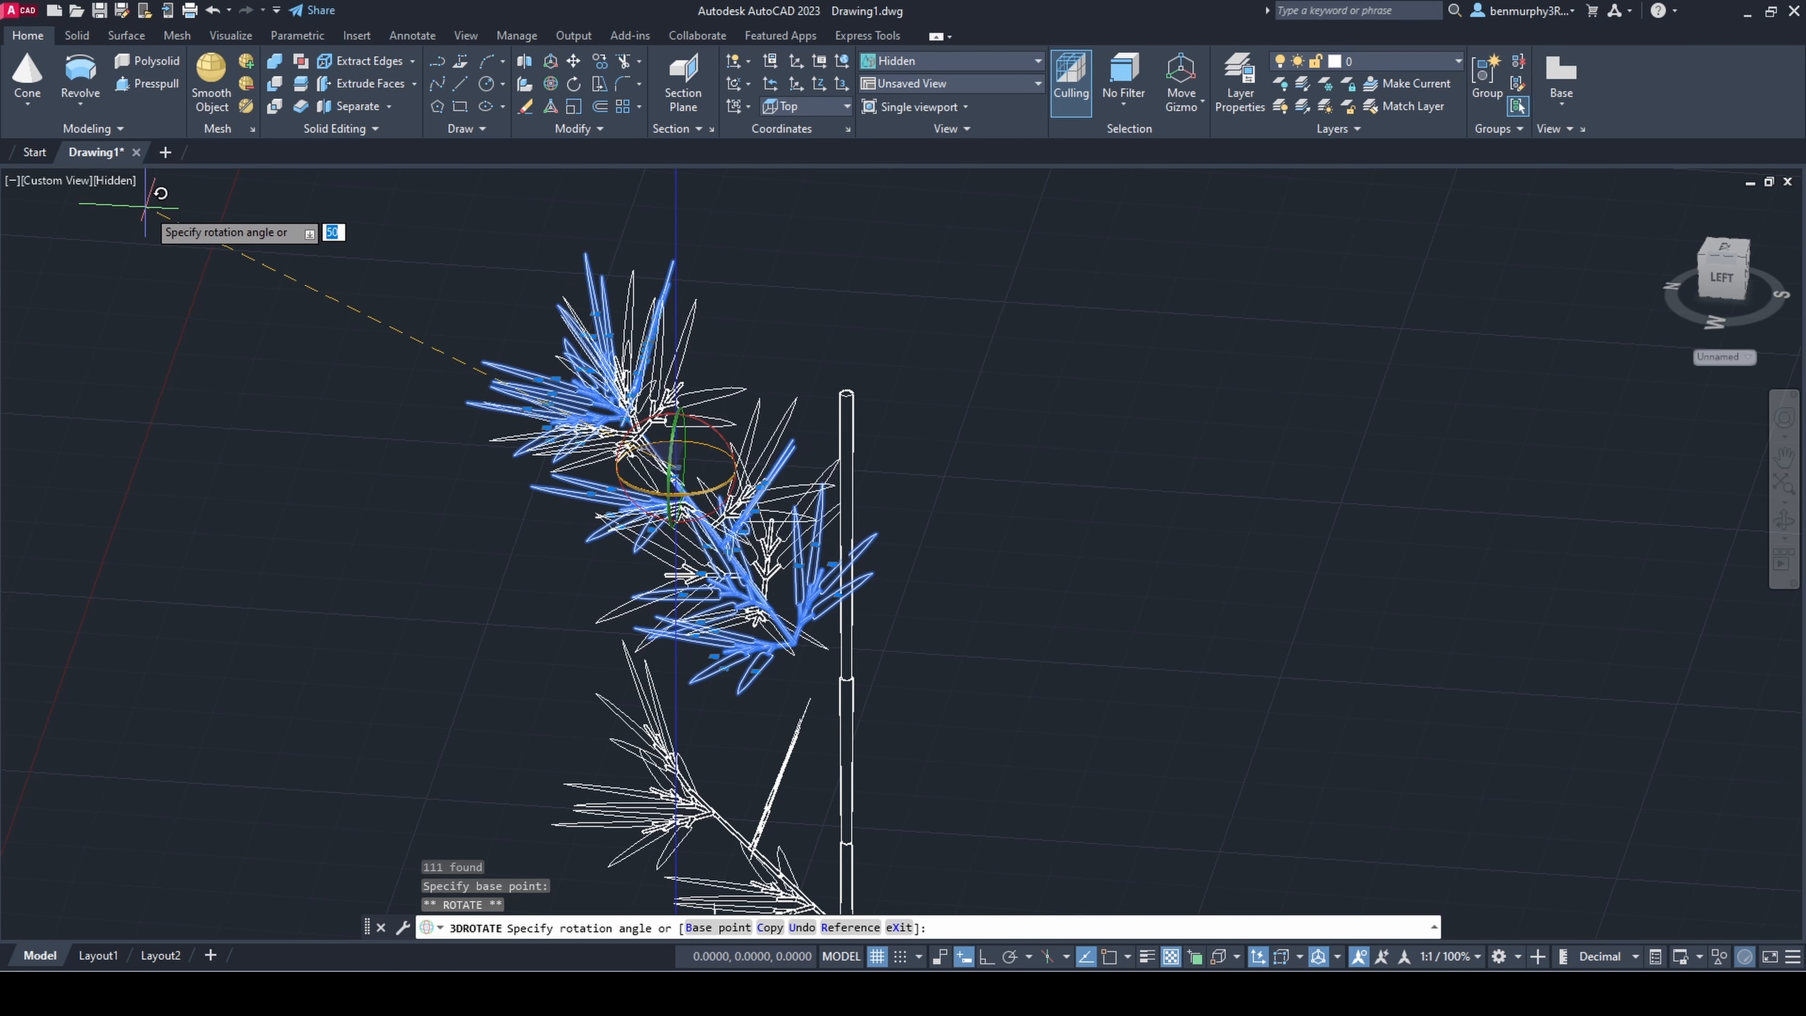
click(1426, 776)
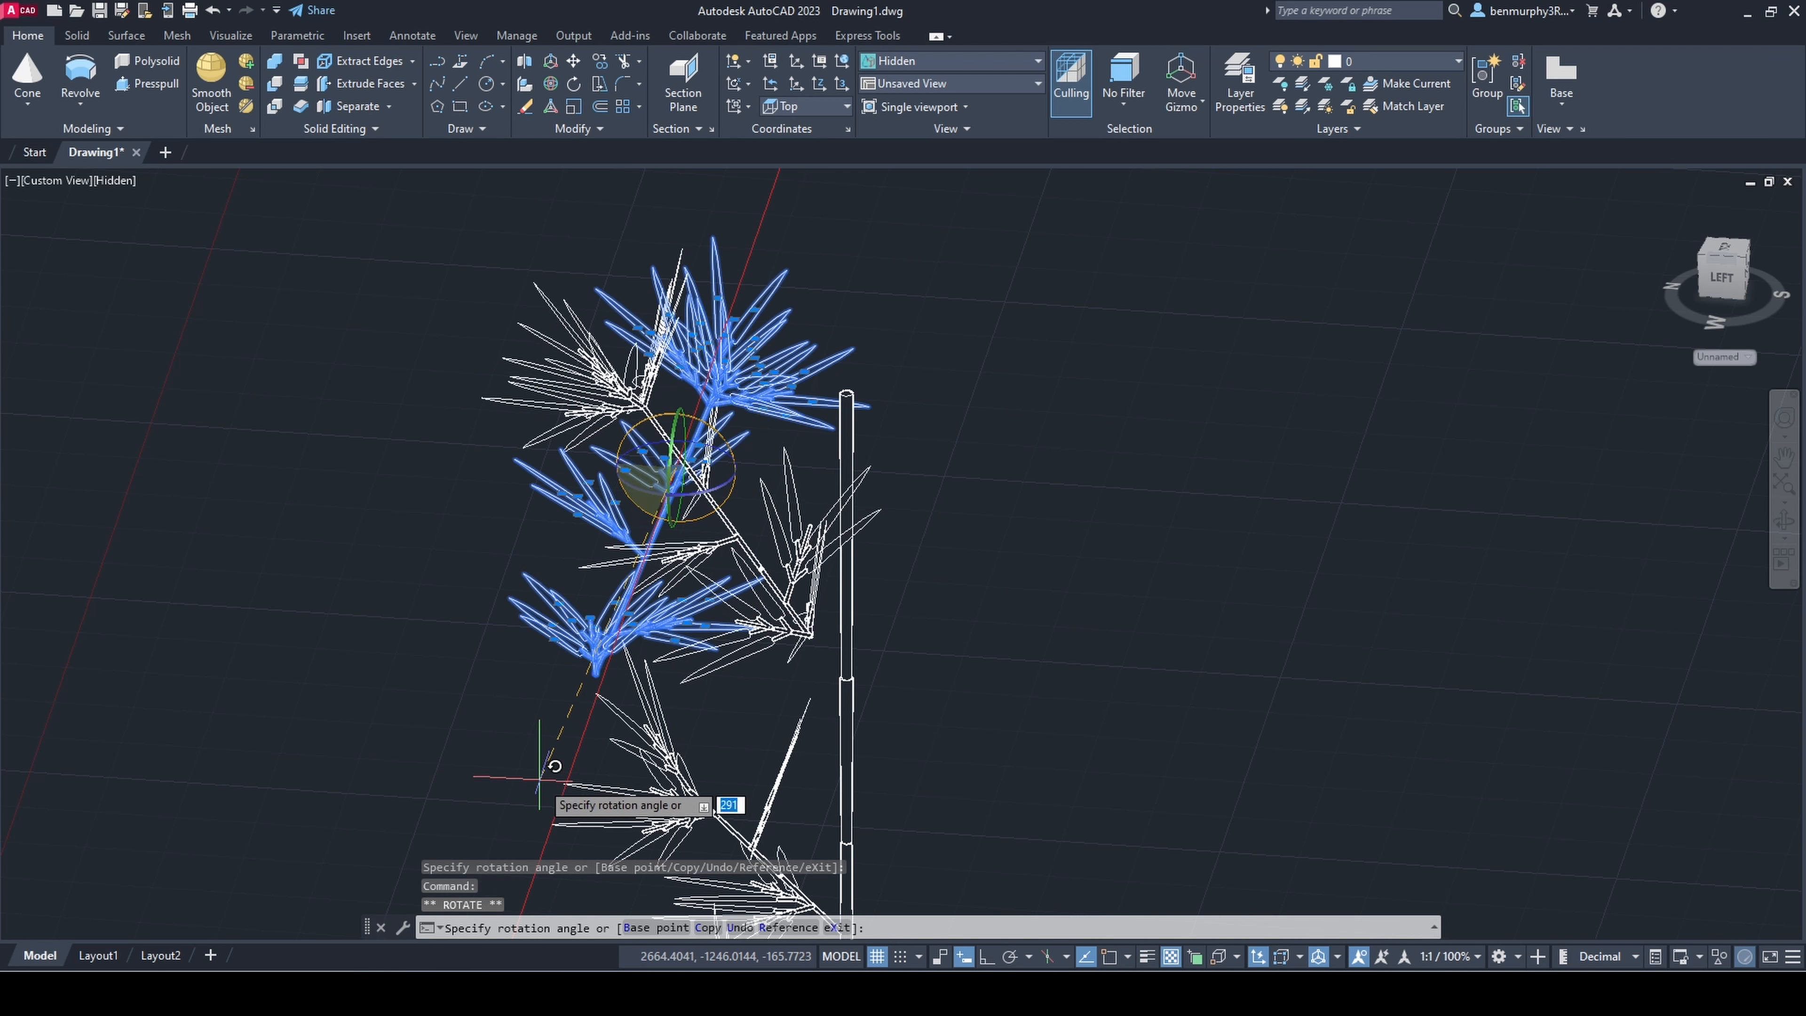
key(Escape)
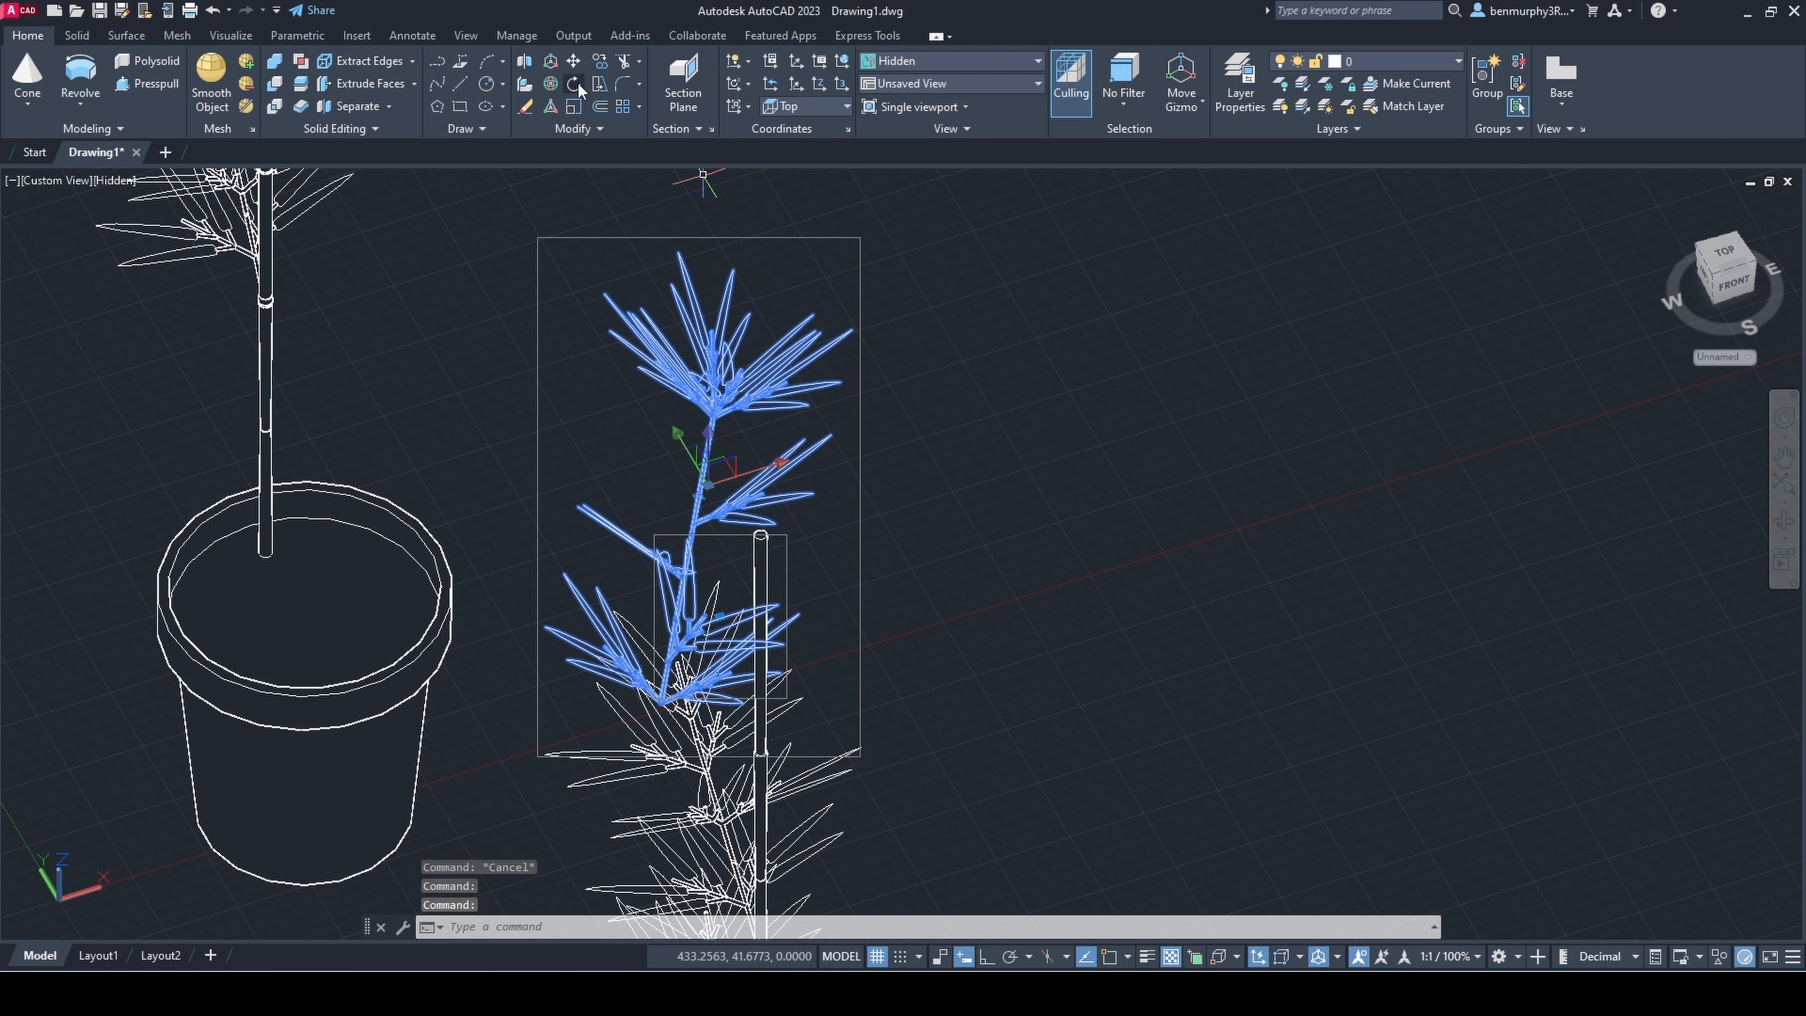
click(576, 85)
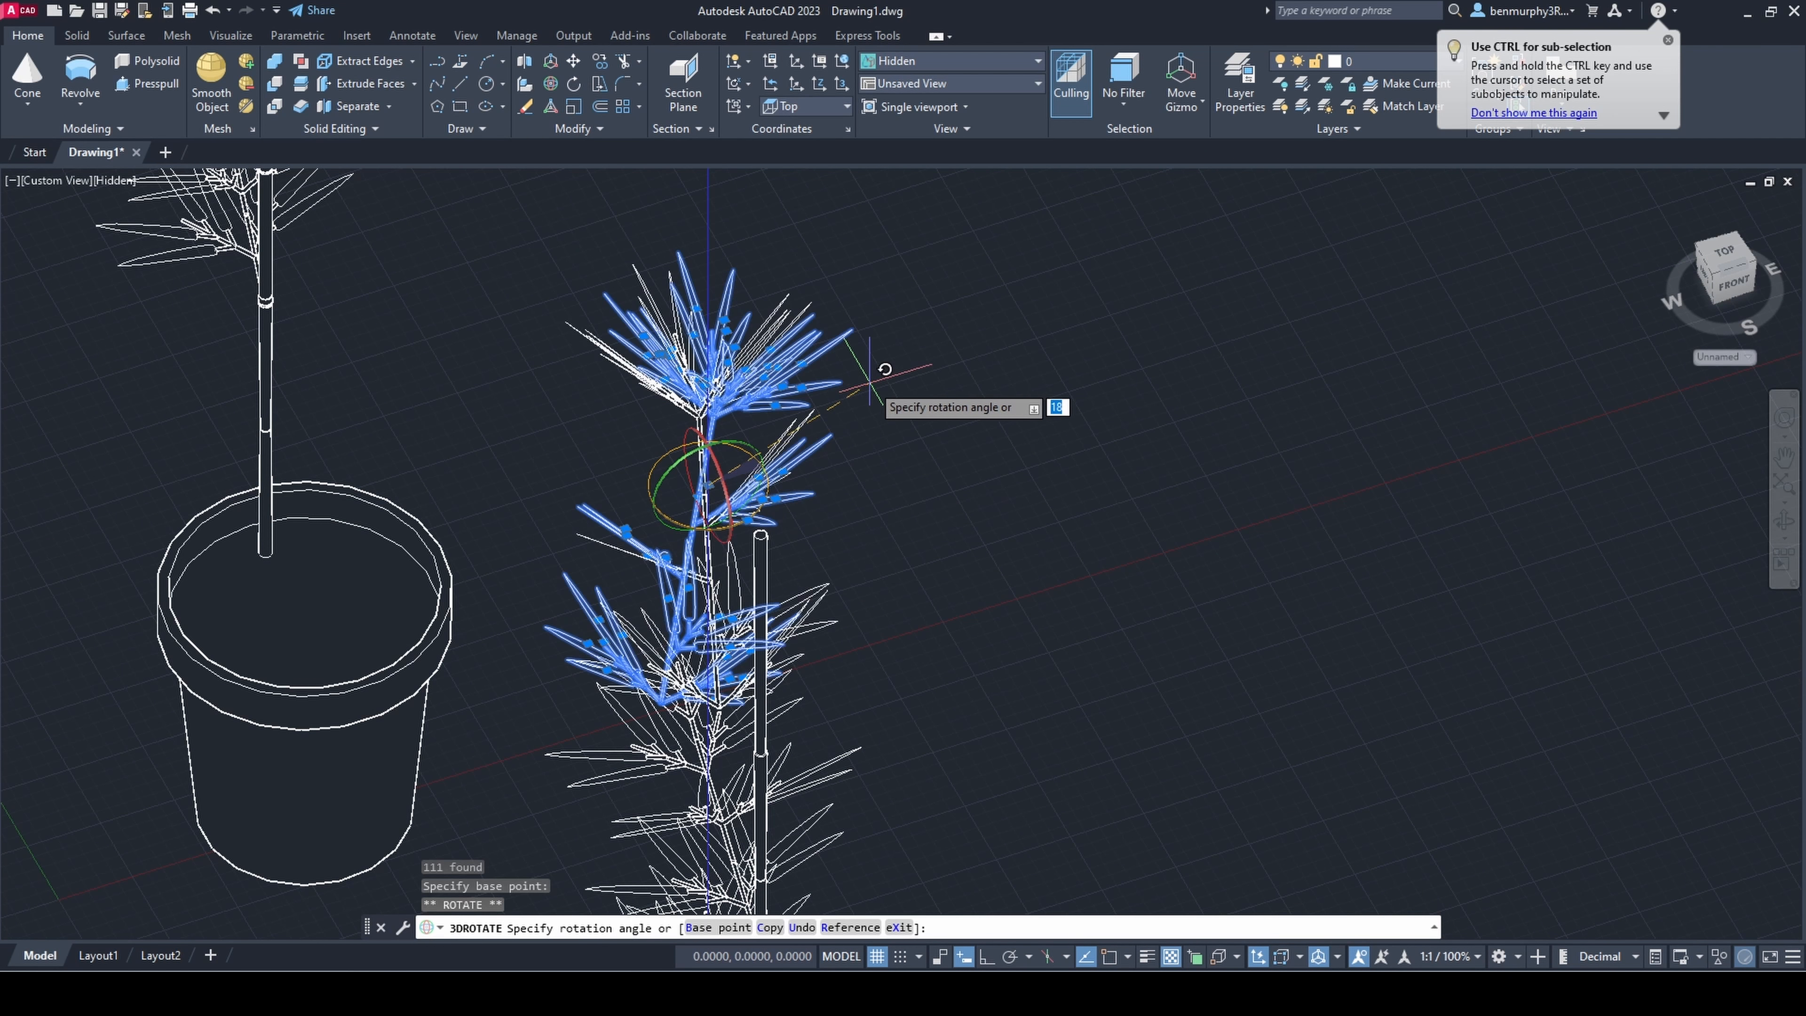
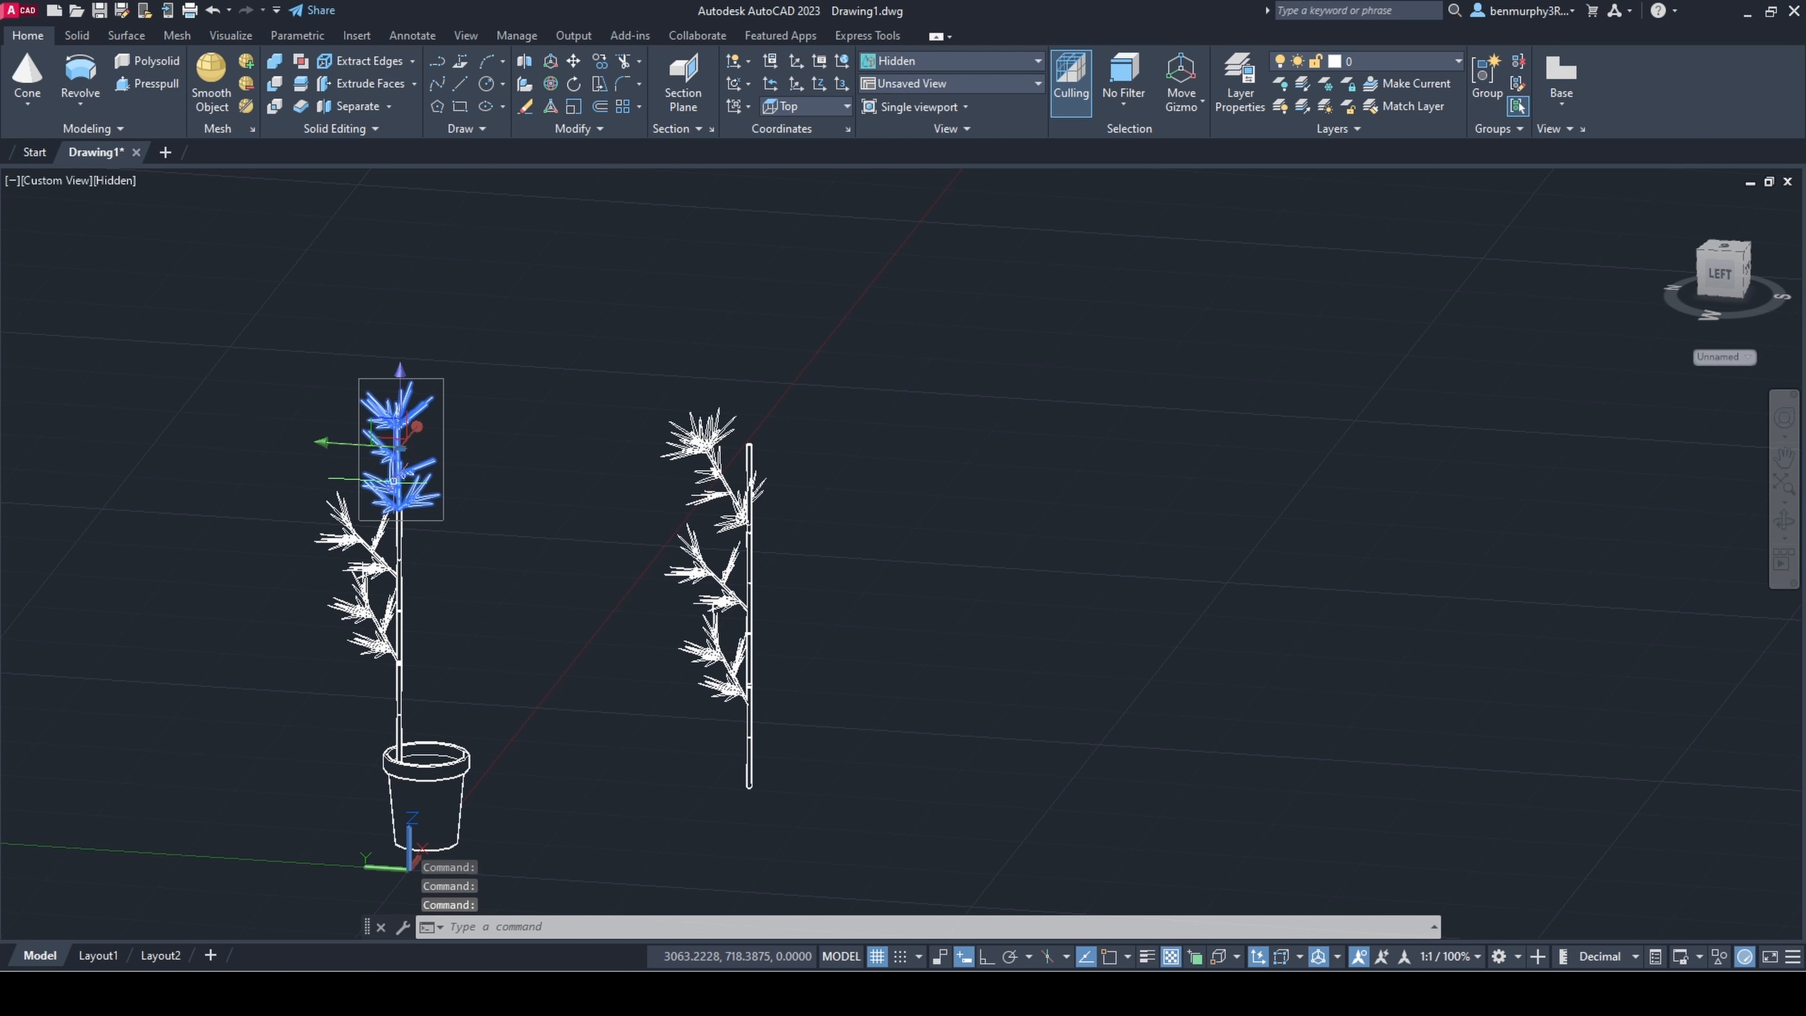
Step: Copy the potted stem's leafy top section onto the upper end of the second stem
text(copy)
key(Return)
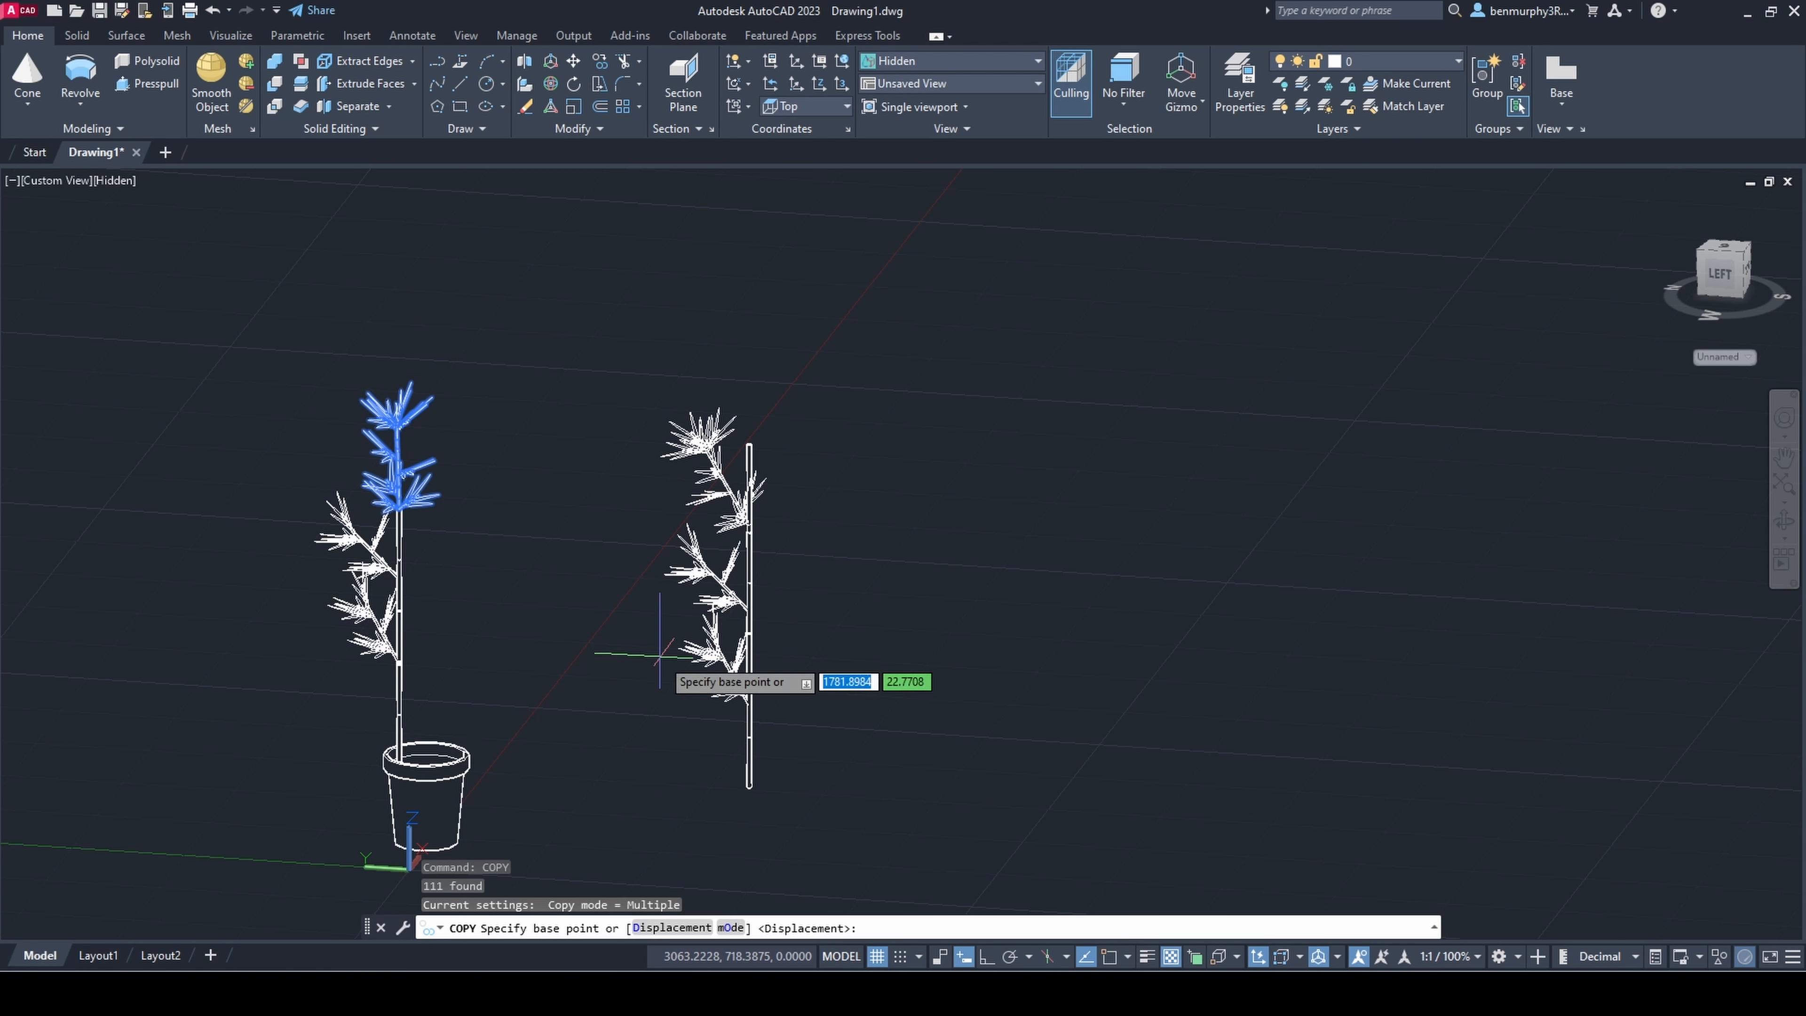
scroll(356, 504, up, 10)
click(528, 532)
shift+middle_drag(633, 485, 754, 491)
scroll(1008, 411, up, 8)
click(951, 461)
scroll(954, 457, down, 8)
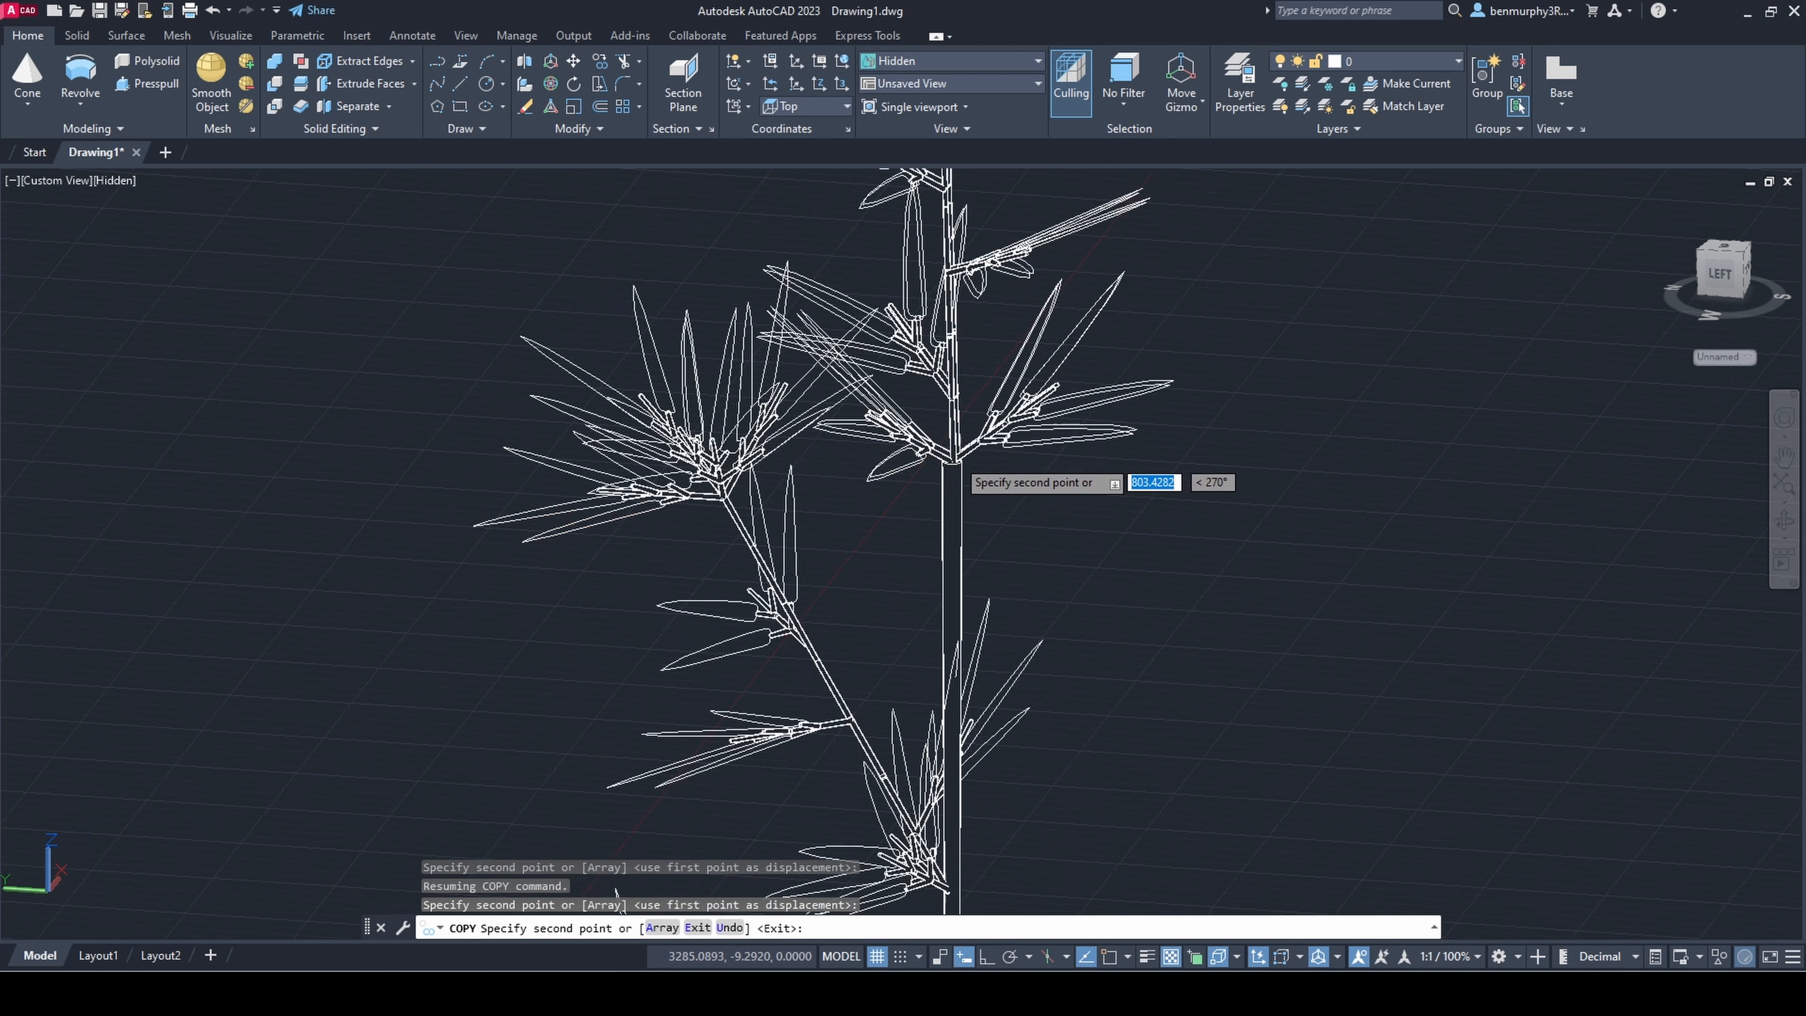
key(Escape)
Step: Group the whole second stem with all its branches and leaves into a single group
scroll(1034, 427, down, 10)
click(881, 230)
click(1167, 759)
shift+middle_drag(1167, 760, 1209, 740)
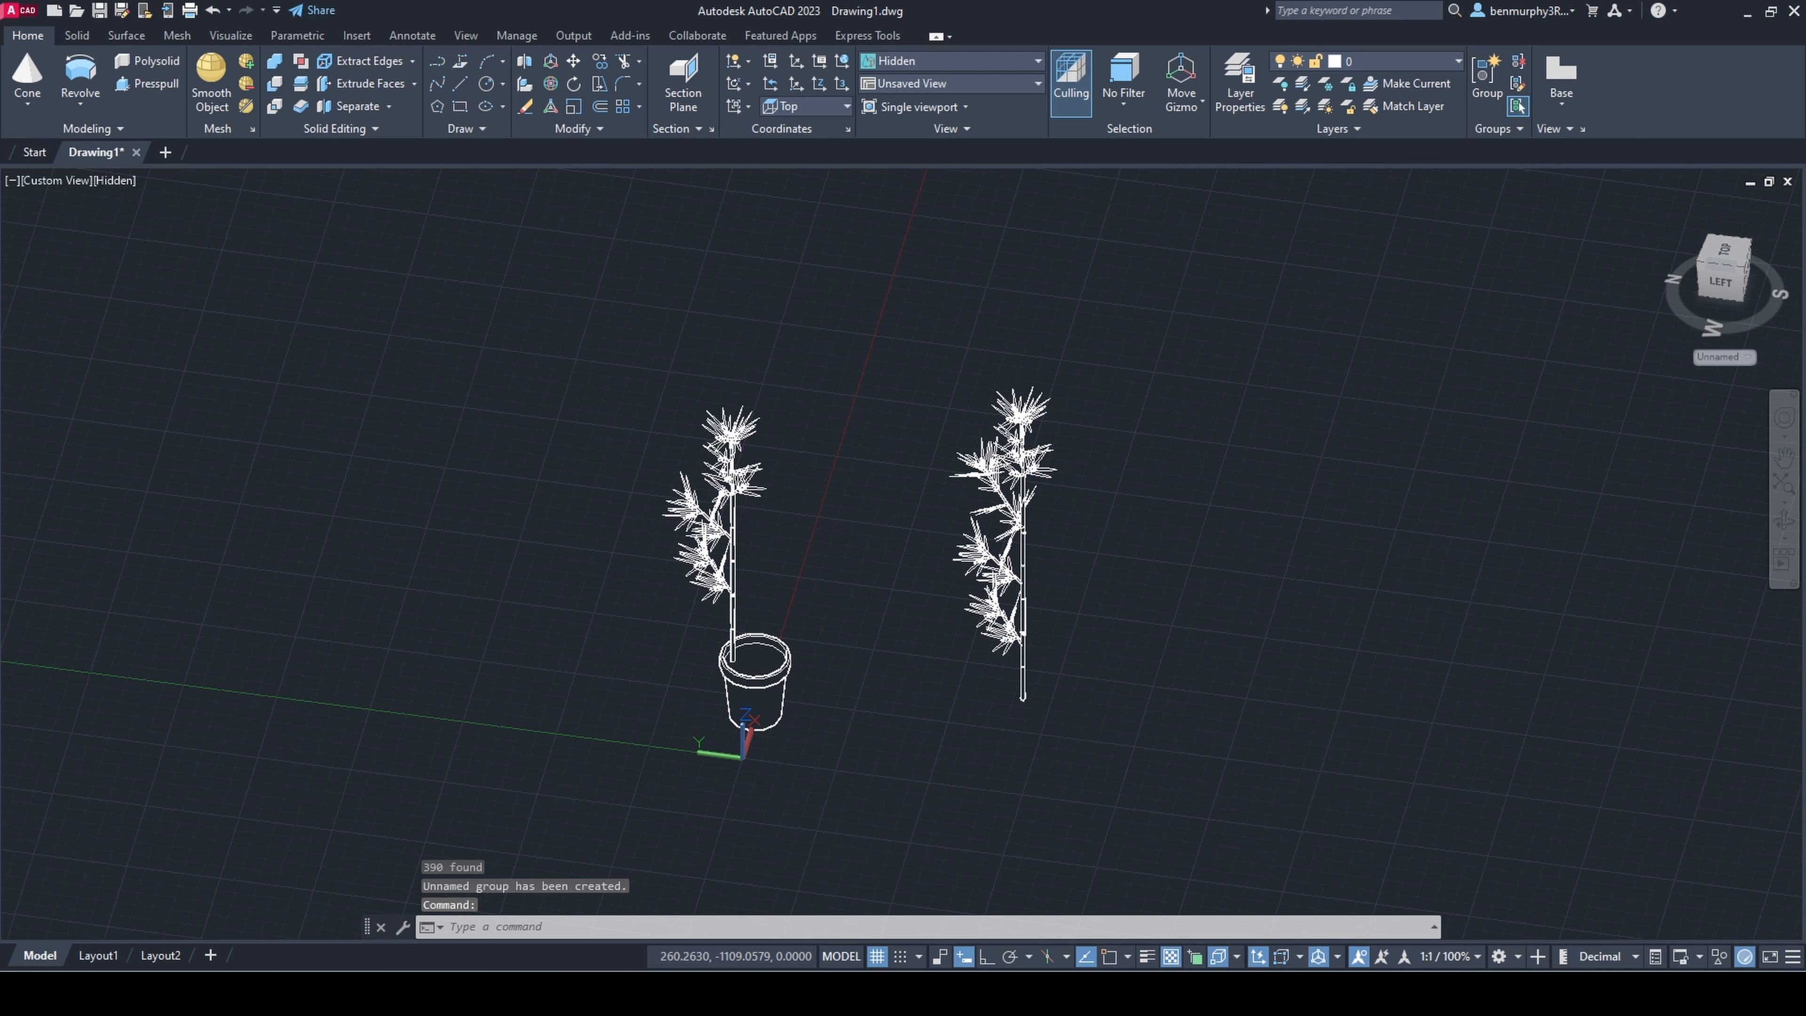
Step: Group the potted stem with its branches and leaves, leaving out the pot
scroll(759, 620, up, 2)
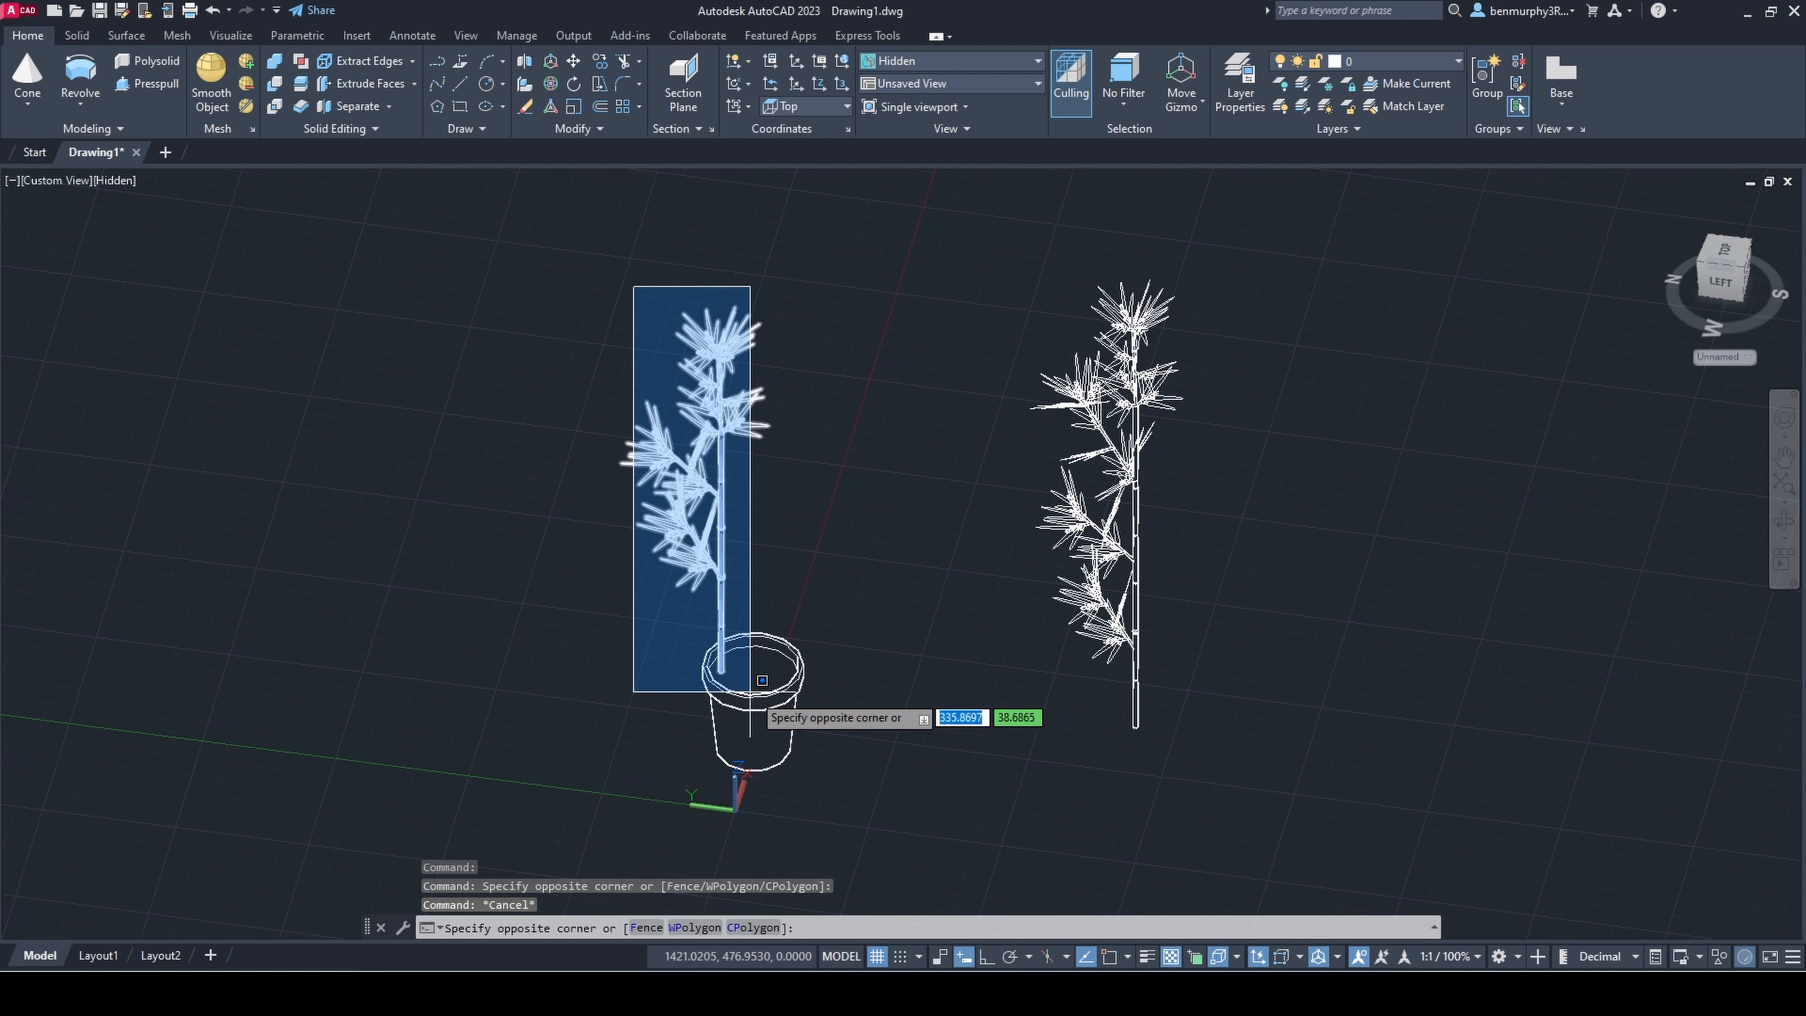
click(791, 682)
text(gr)
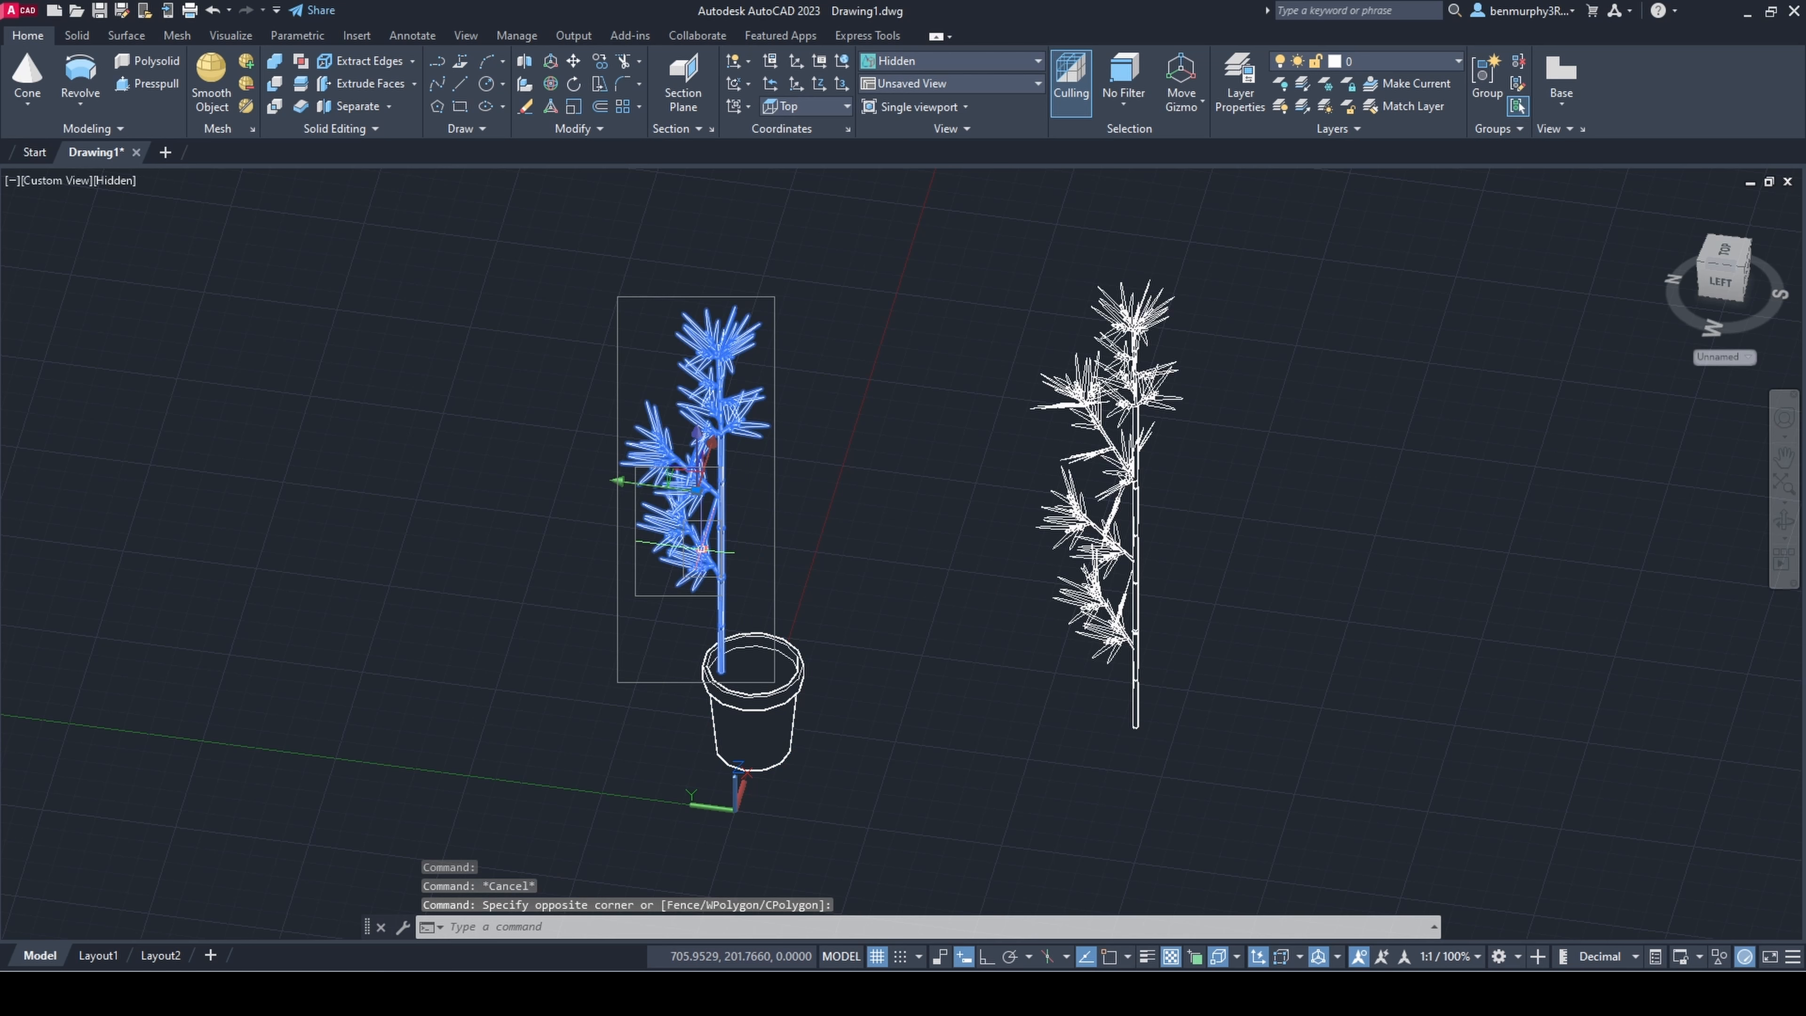
text(copy)
Step: Copy the grouped potted stem to another position inside the pot
key(Return)
key(F8)
scroll(782, 569, up, 3)
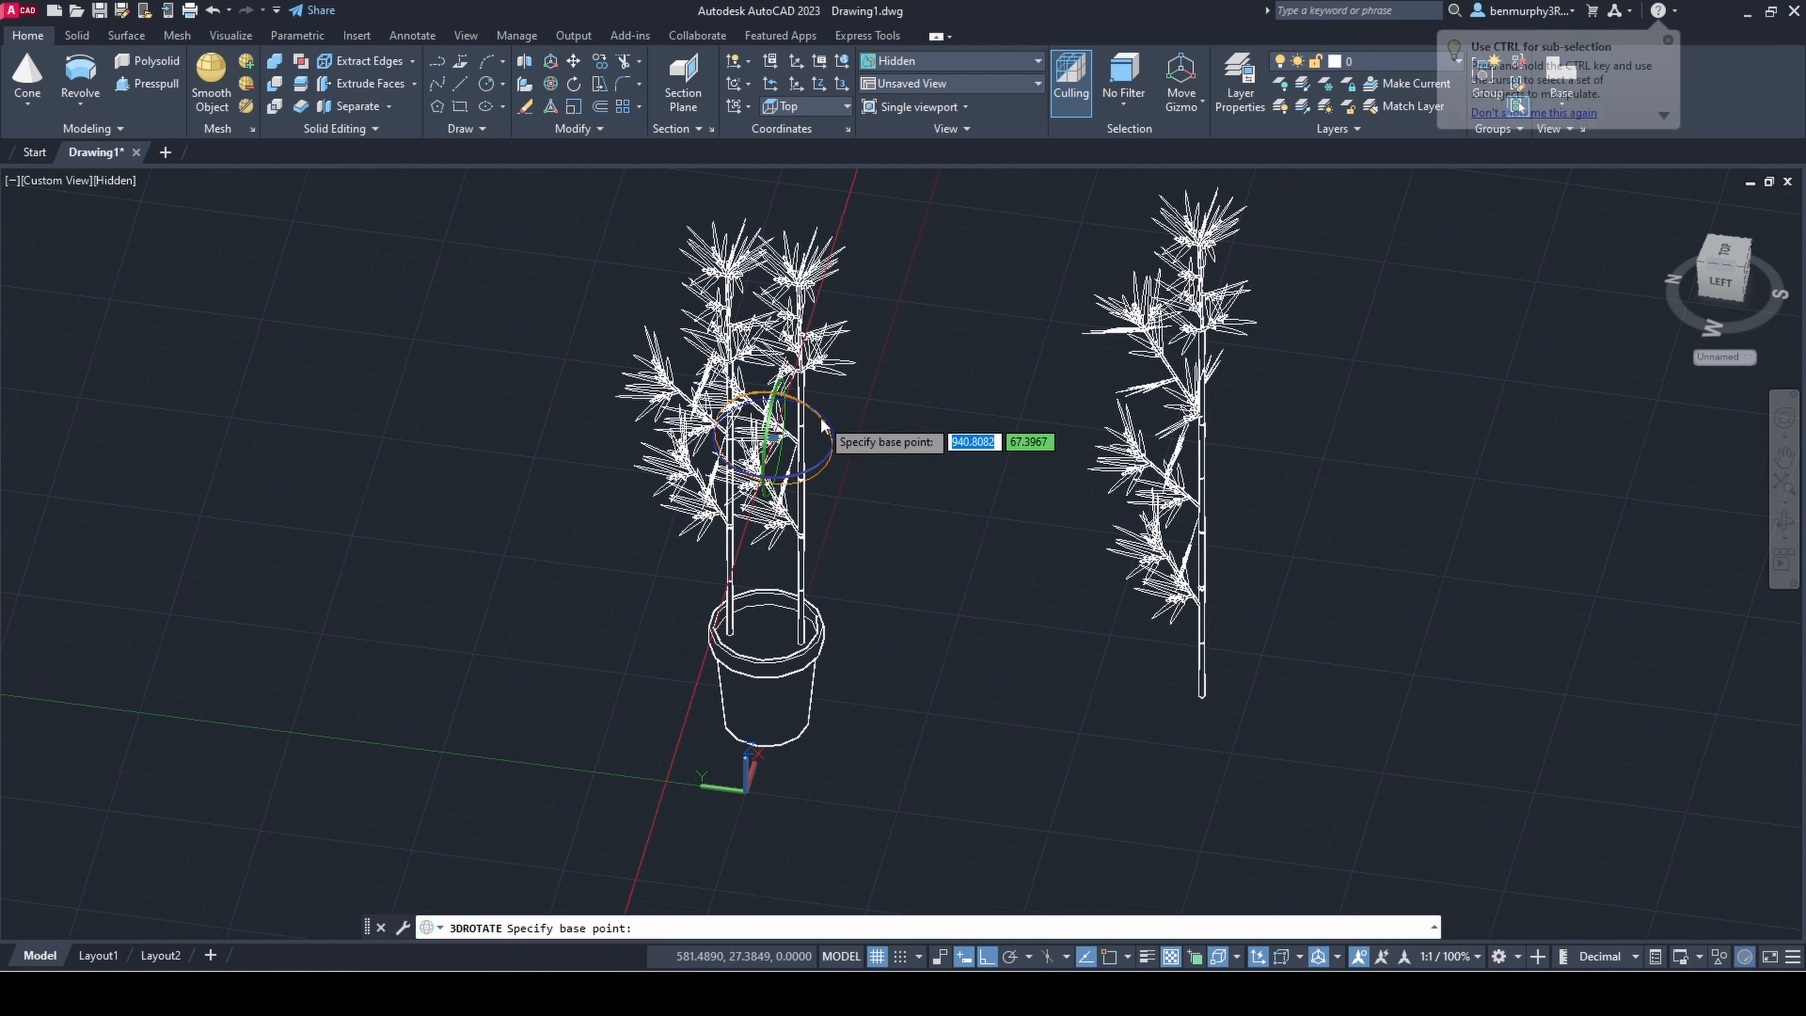
Step: Rotate the copied stem in 3D to turn its branches away from the original, and shift it within the pot
click(786, 418)
click(596, 645)
key(Escape)
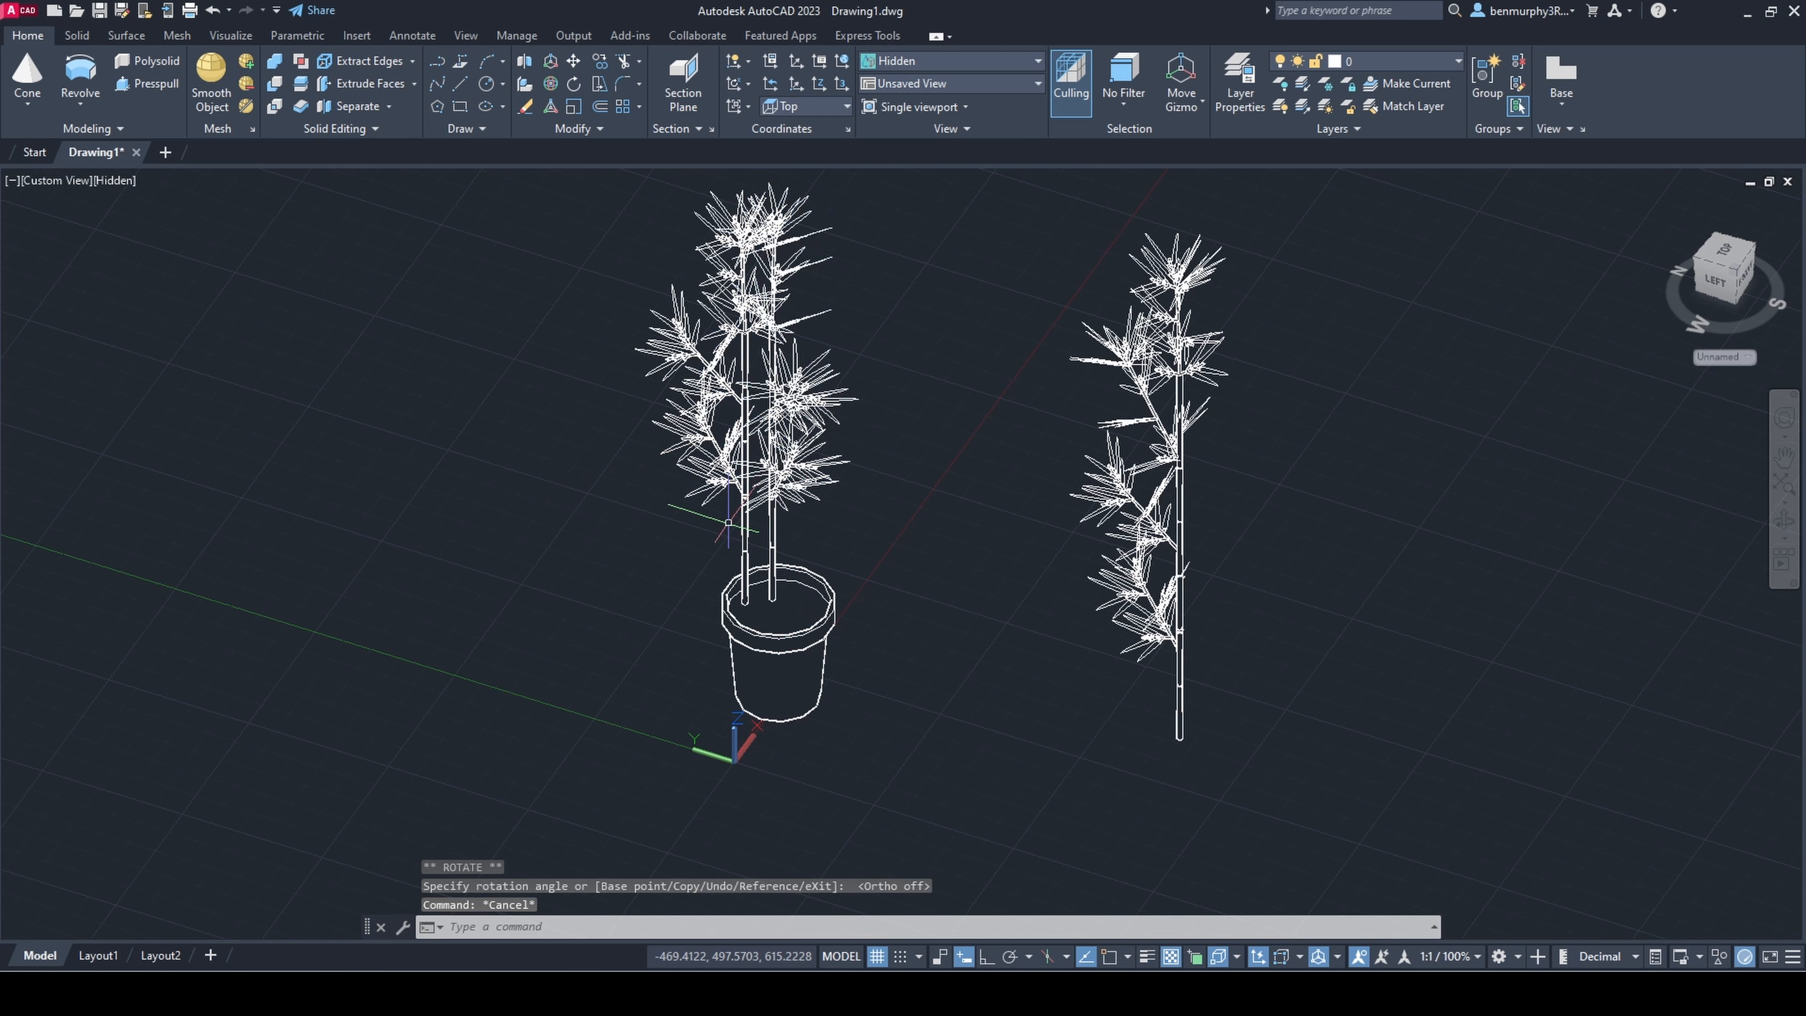
click(786, 411)
click(791, 414)
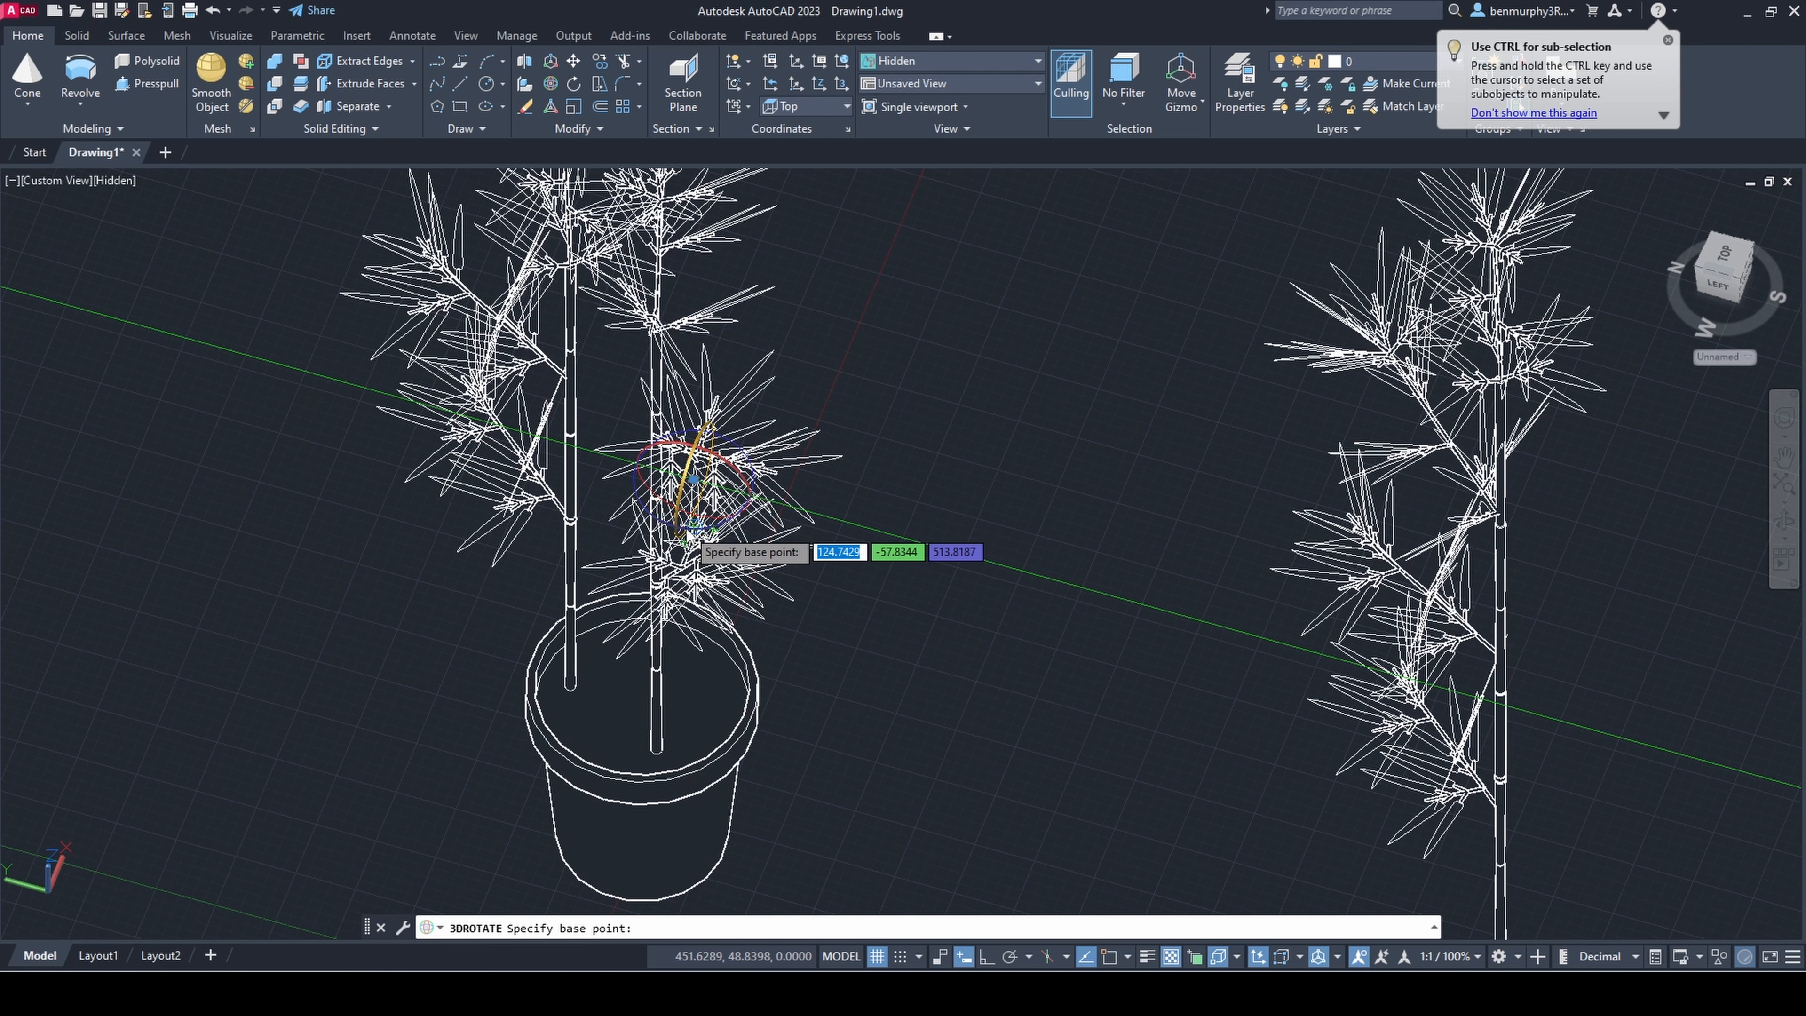
Step: Turn the copied stem in the pot a second time with 3D Rotate
click(688, 531)
click(1030, 289)
key(Escape)
Step: Move the rotated stem copy to a better position inside the pot
click(694, 455)
click(686, 465)
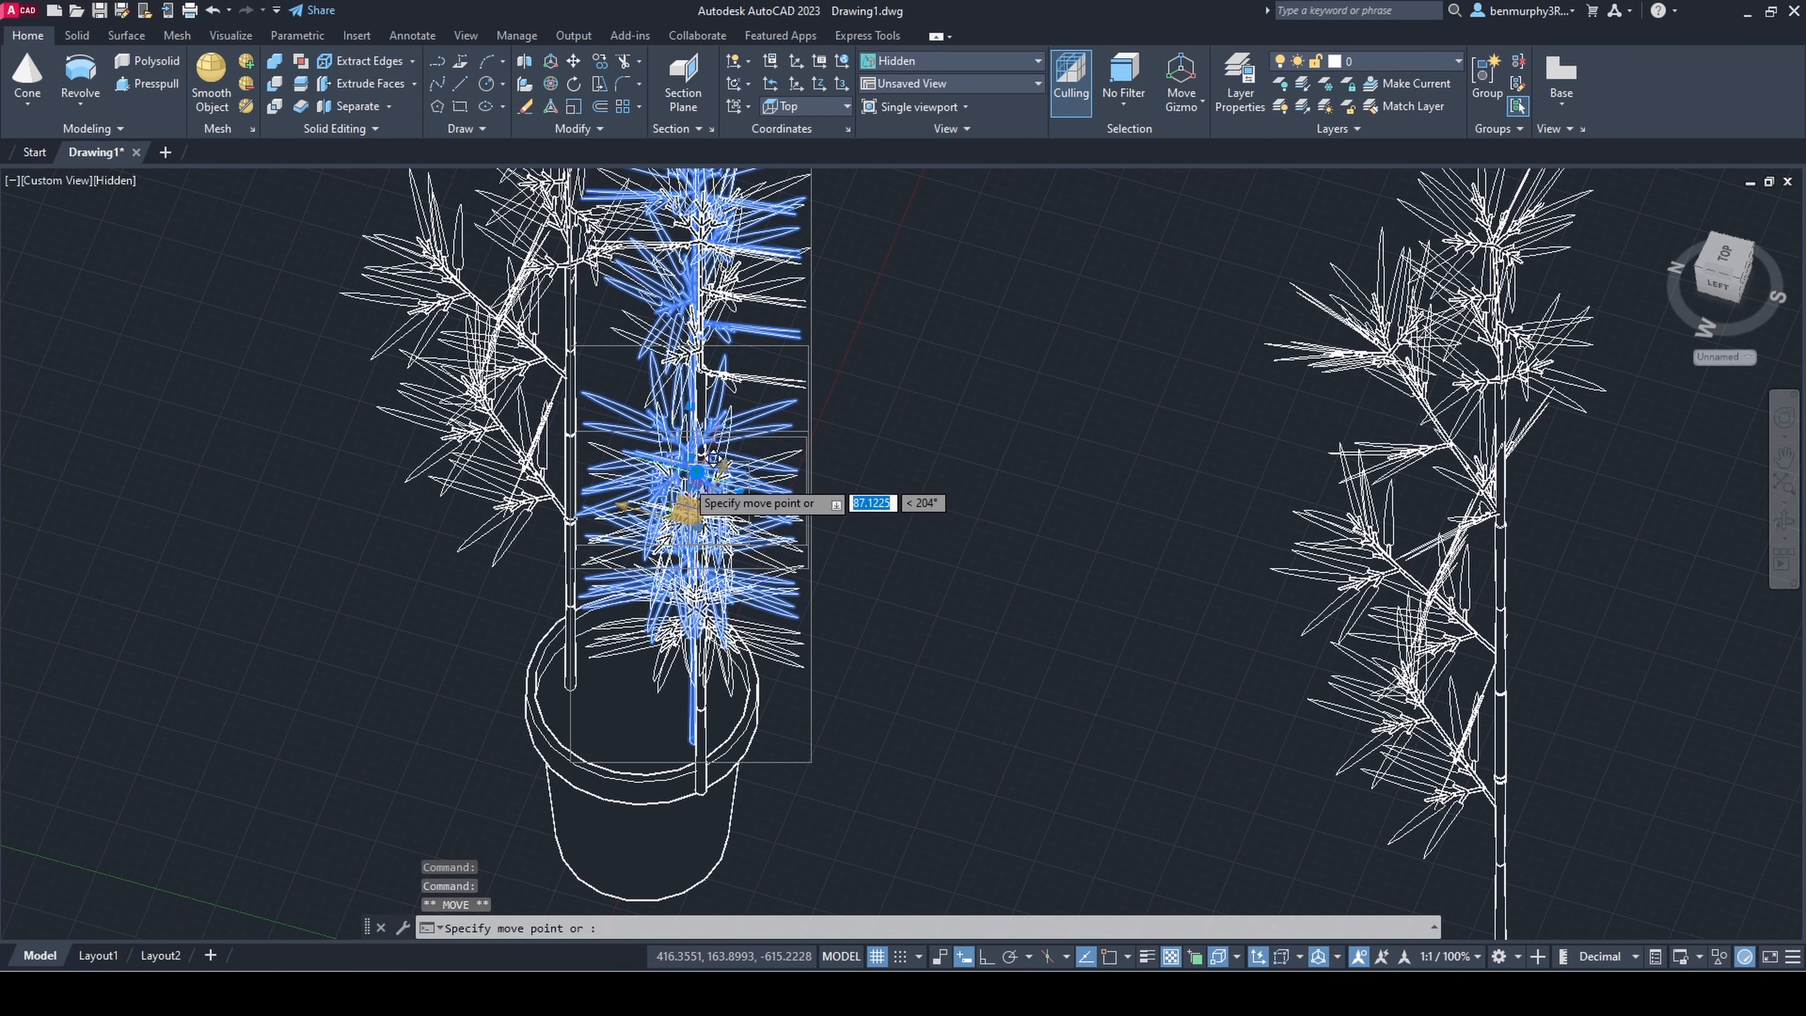
key(Escape)
shift+middle_drag(838, 577, 747, 569)
click(699, 605)
mouse_move(995, 548)
middle_down()
mouse_move(1028, 649)
mouse_move(1116, 605)
mouse_move(1038, 547)
mouse_move(1027, 562)
middle_up()
key(Escape)
Step: Erase the copied stem from the pot, keeping only the original potted stem
scroll(1028, 633, down, 3)
scroll(1095, 601, down, 3)
click(898, 585)
Step: Preview the potted plant and the second stem in the Realistic visual style
click(924, 62)
click(1135, 99)
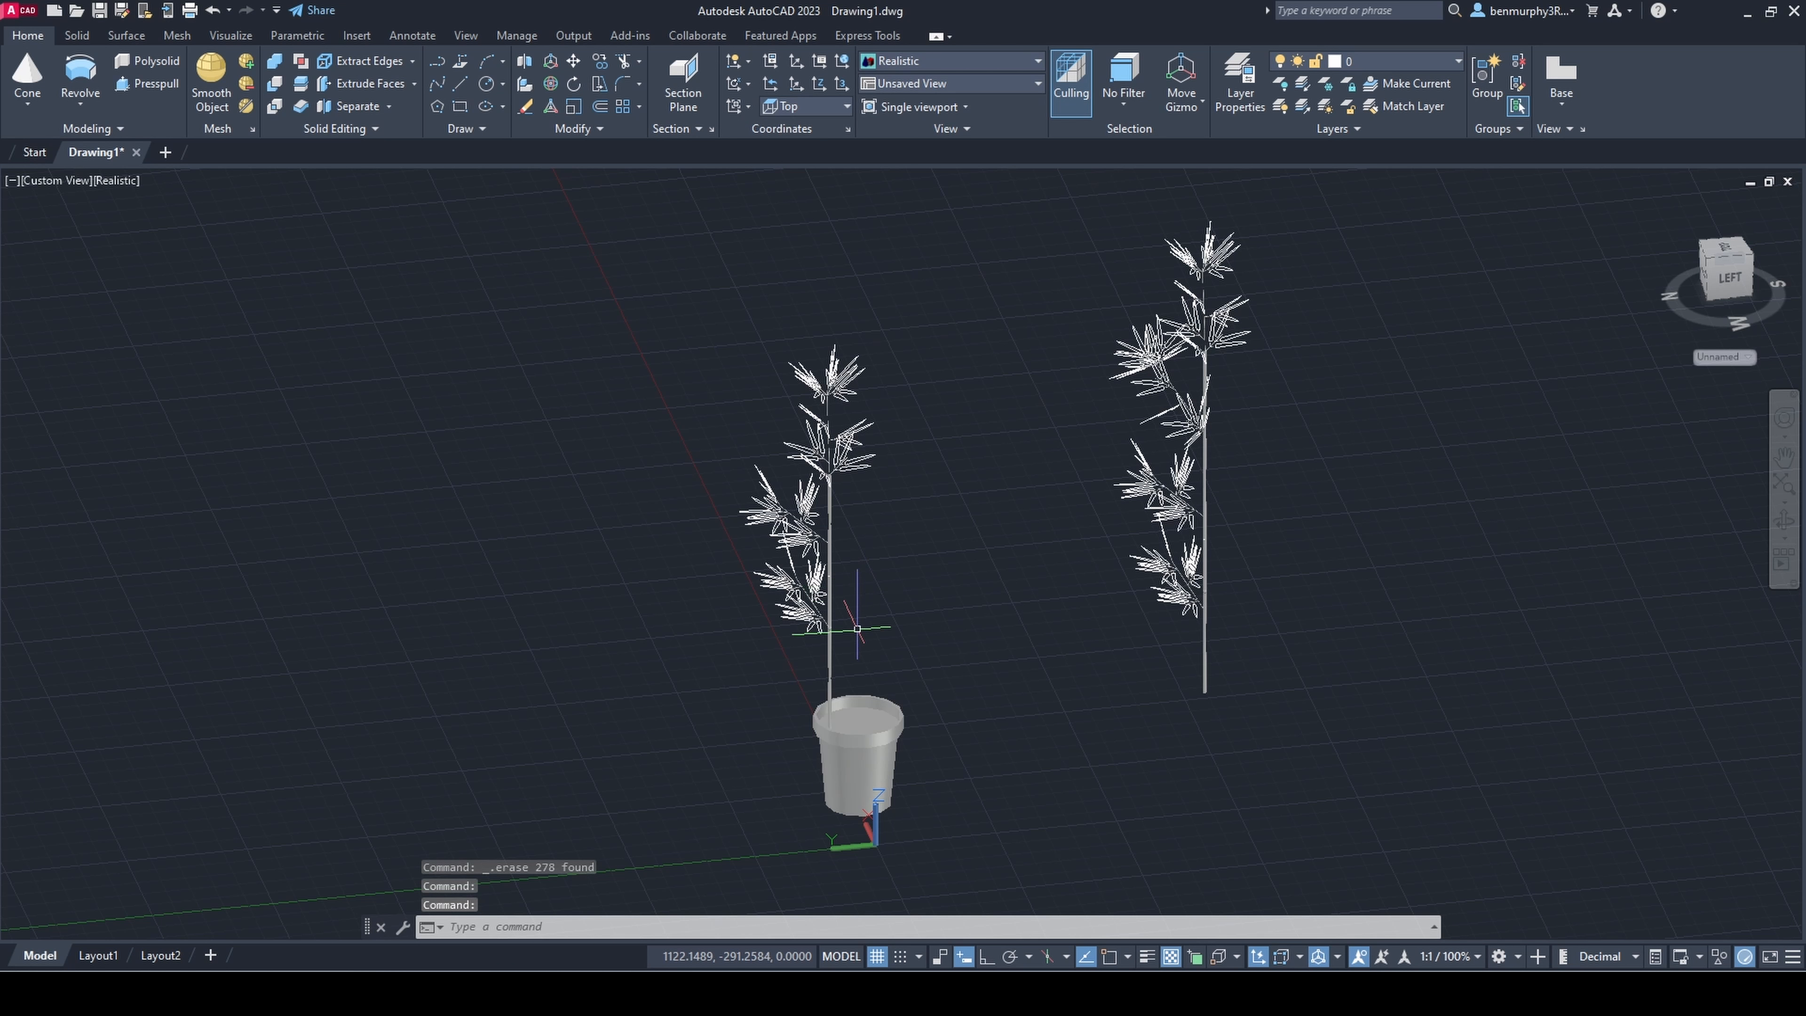
scroll(835, 612, up, 3)
scroll(834, 644, down, 2)
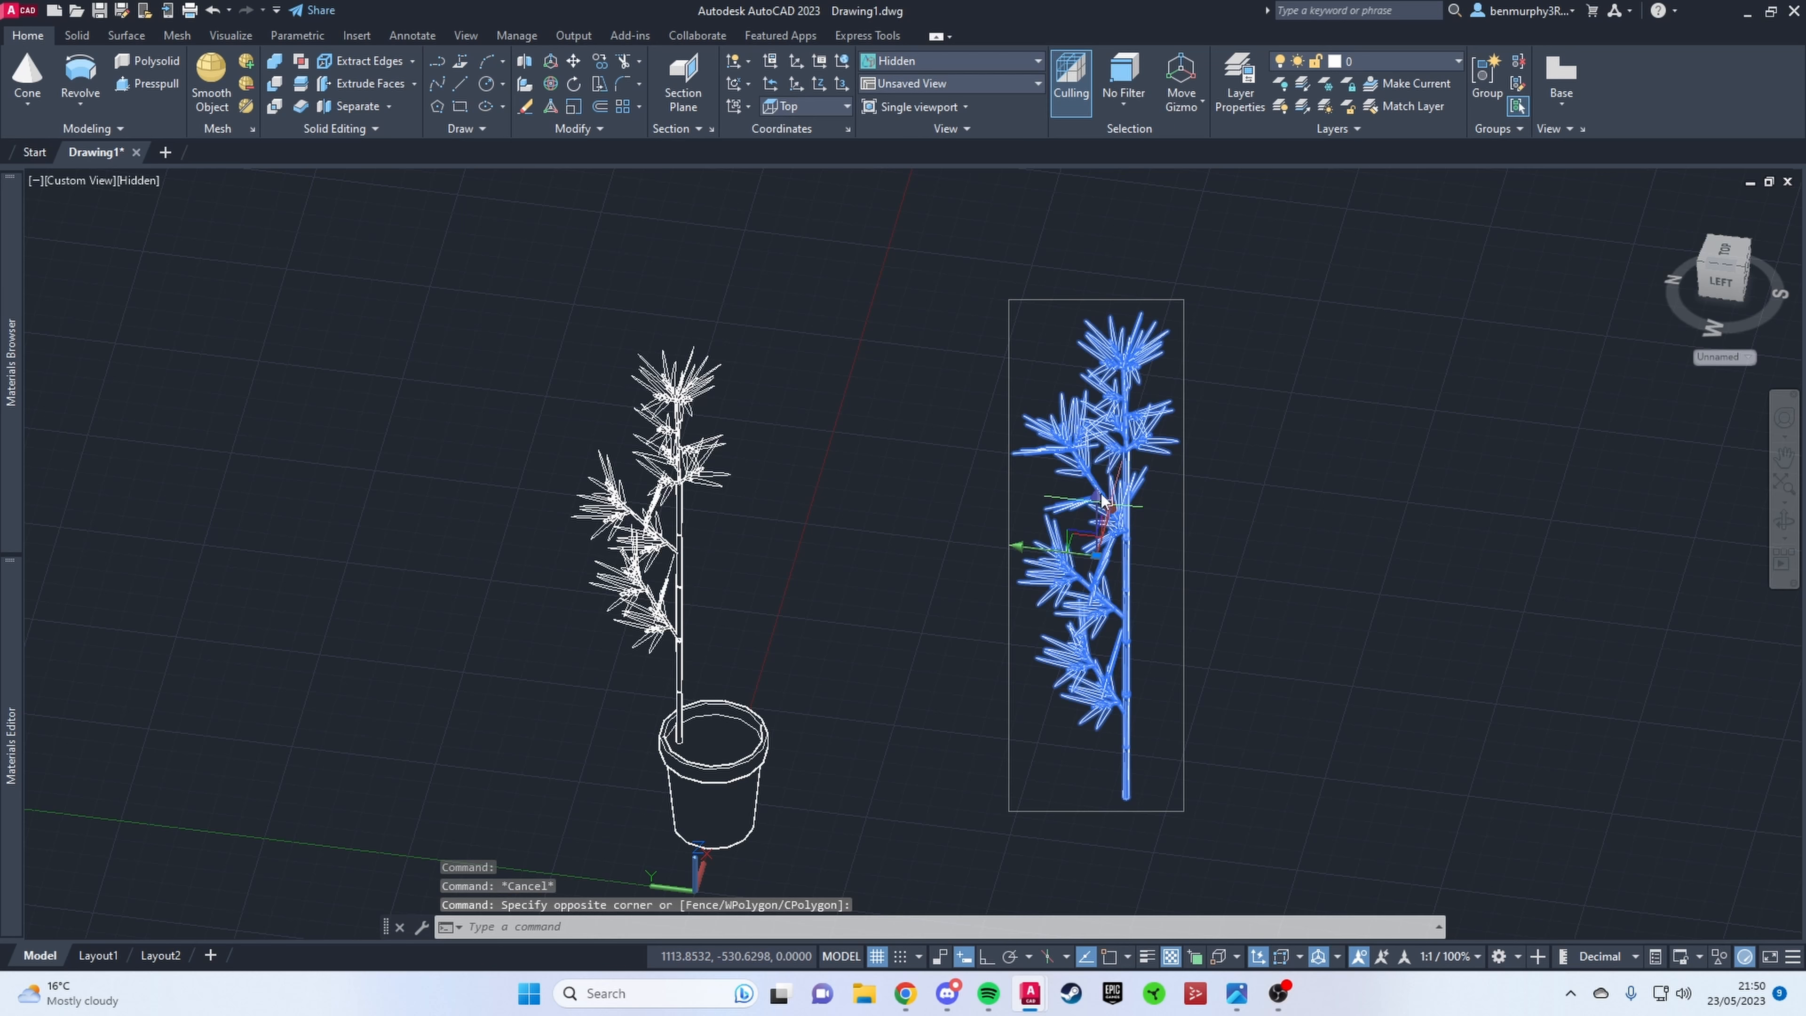
Step: Rotate the complete second stem in 3D about its vertical axis
click(552, 84)
click(1121, 587)
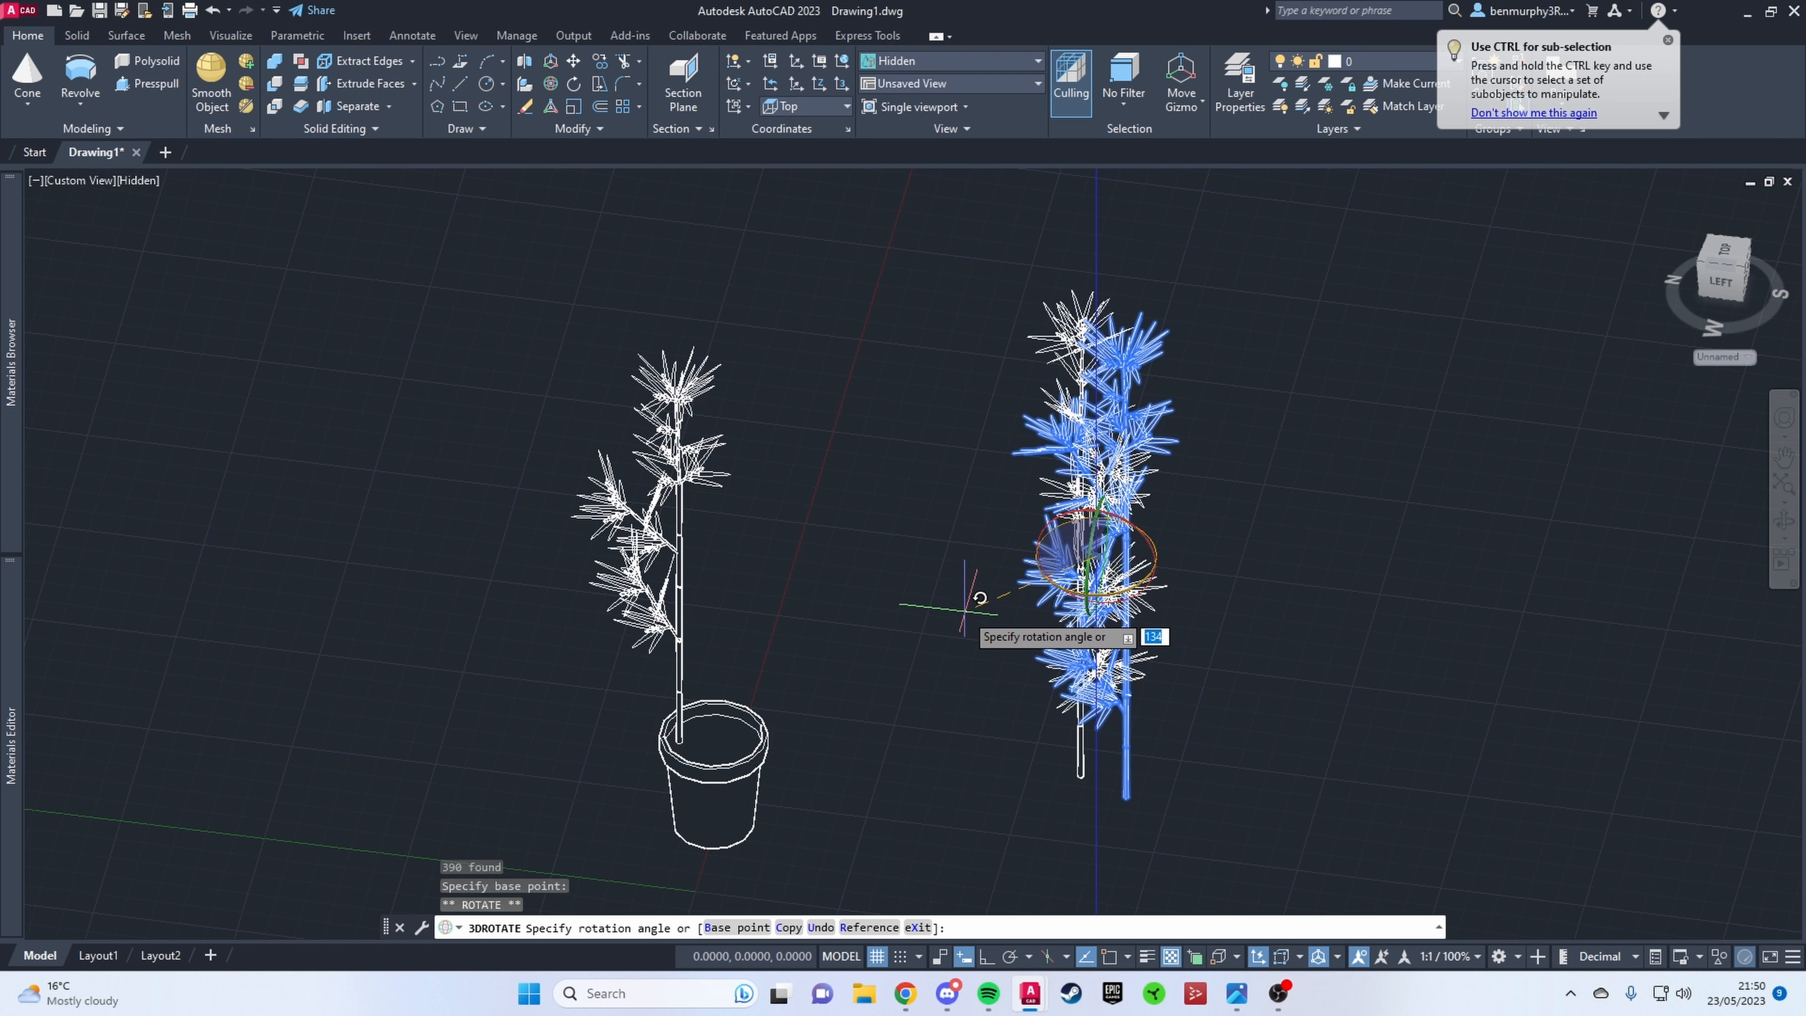
click(979, 601)
key(Escape)
Step: Move the rotated second stem into the pot beside the first stem
shift+middle_drag(1479, 740, 1253, 818)
click(1283, 786)
click(1005, 641)
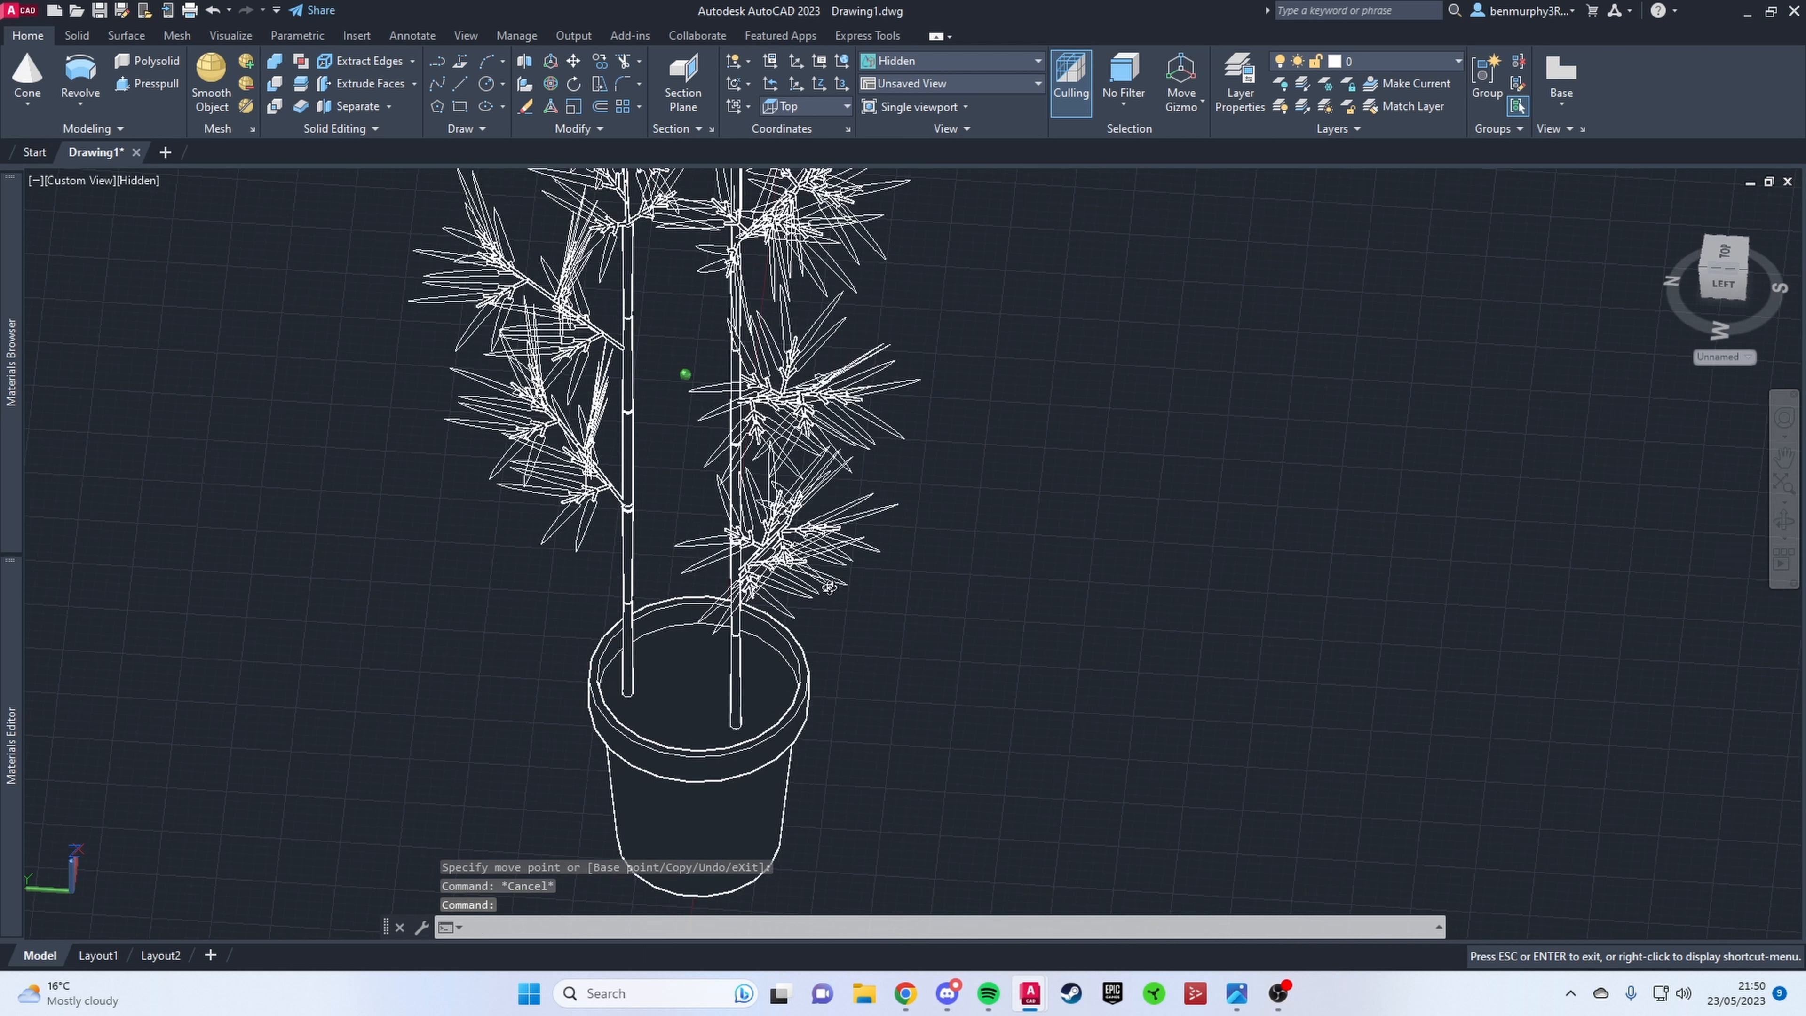
Step: Copy the first stem to a third position inside the pot
scroll(898, 442, up, 2)
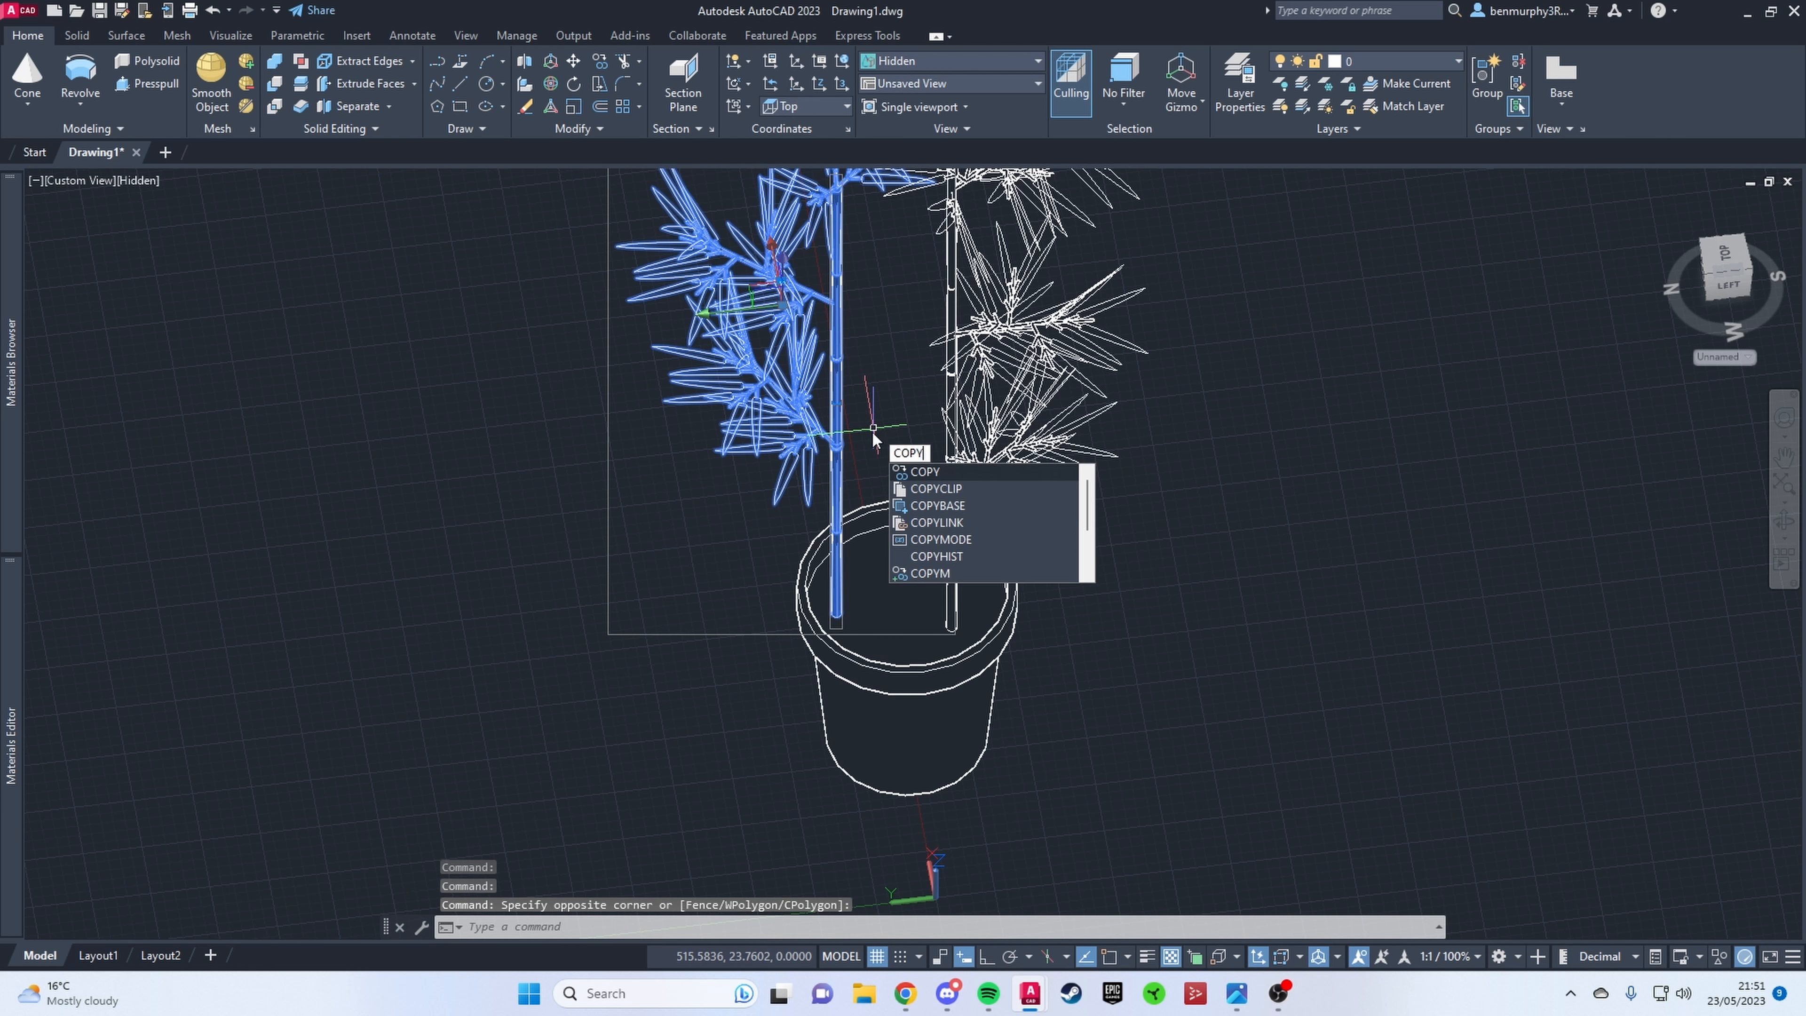
key(Return)
click(833, 532)
click(893, 423)
key(Escape)
Step: Rotate the third stem in 3D so its branches face a different direction
shift+middle_drag(898, 424, 1322, 448)
click(798, 470)
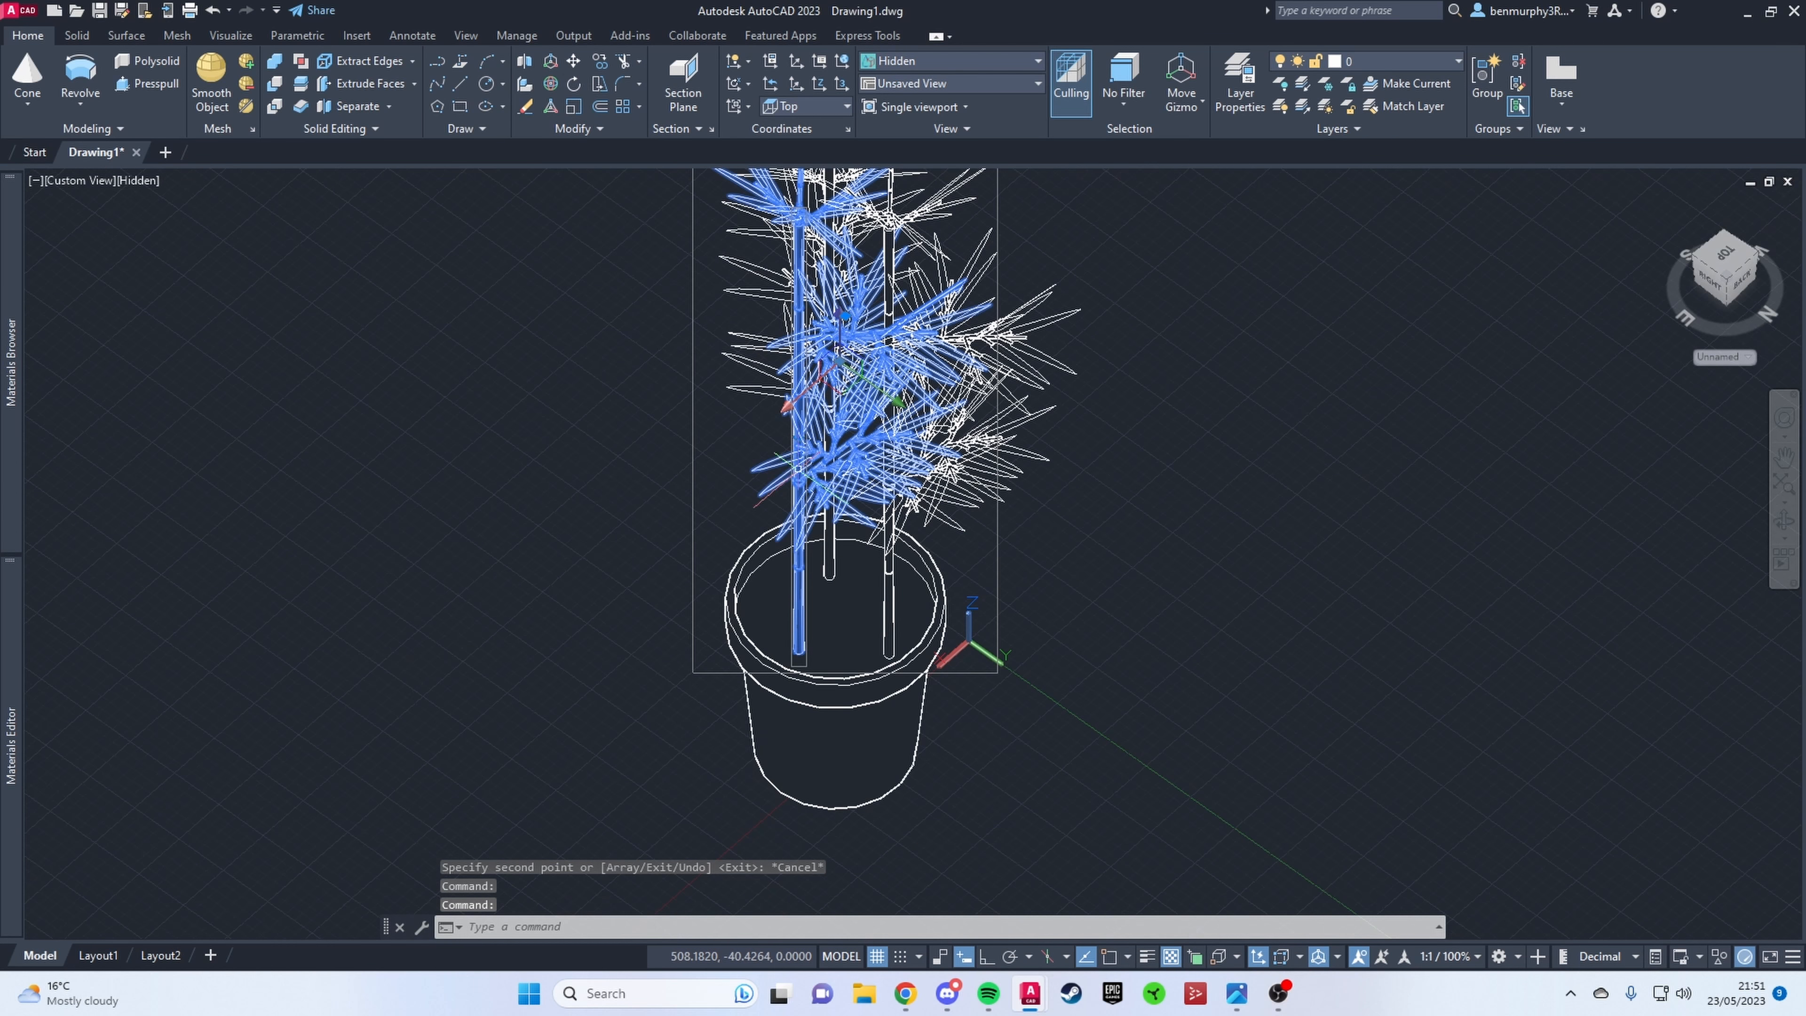
click(551, 83)
click(811, 418)
key(Escape)
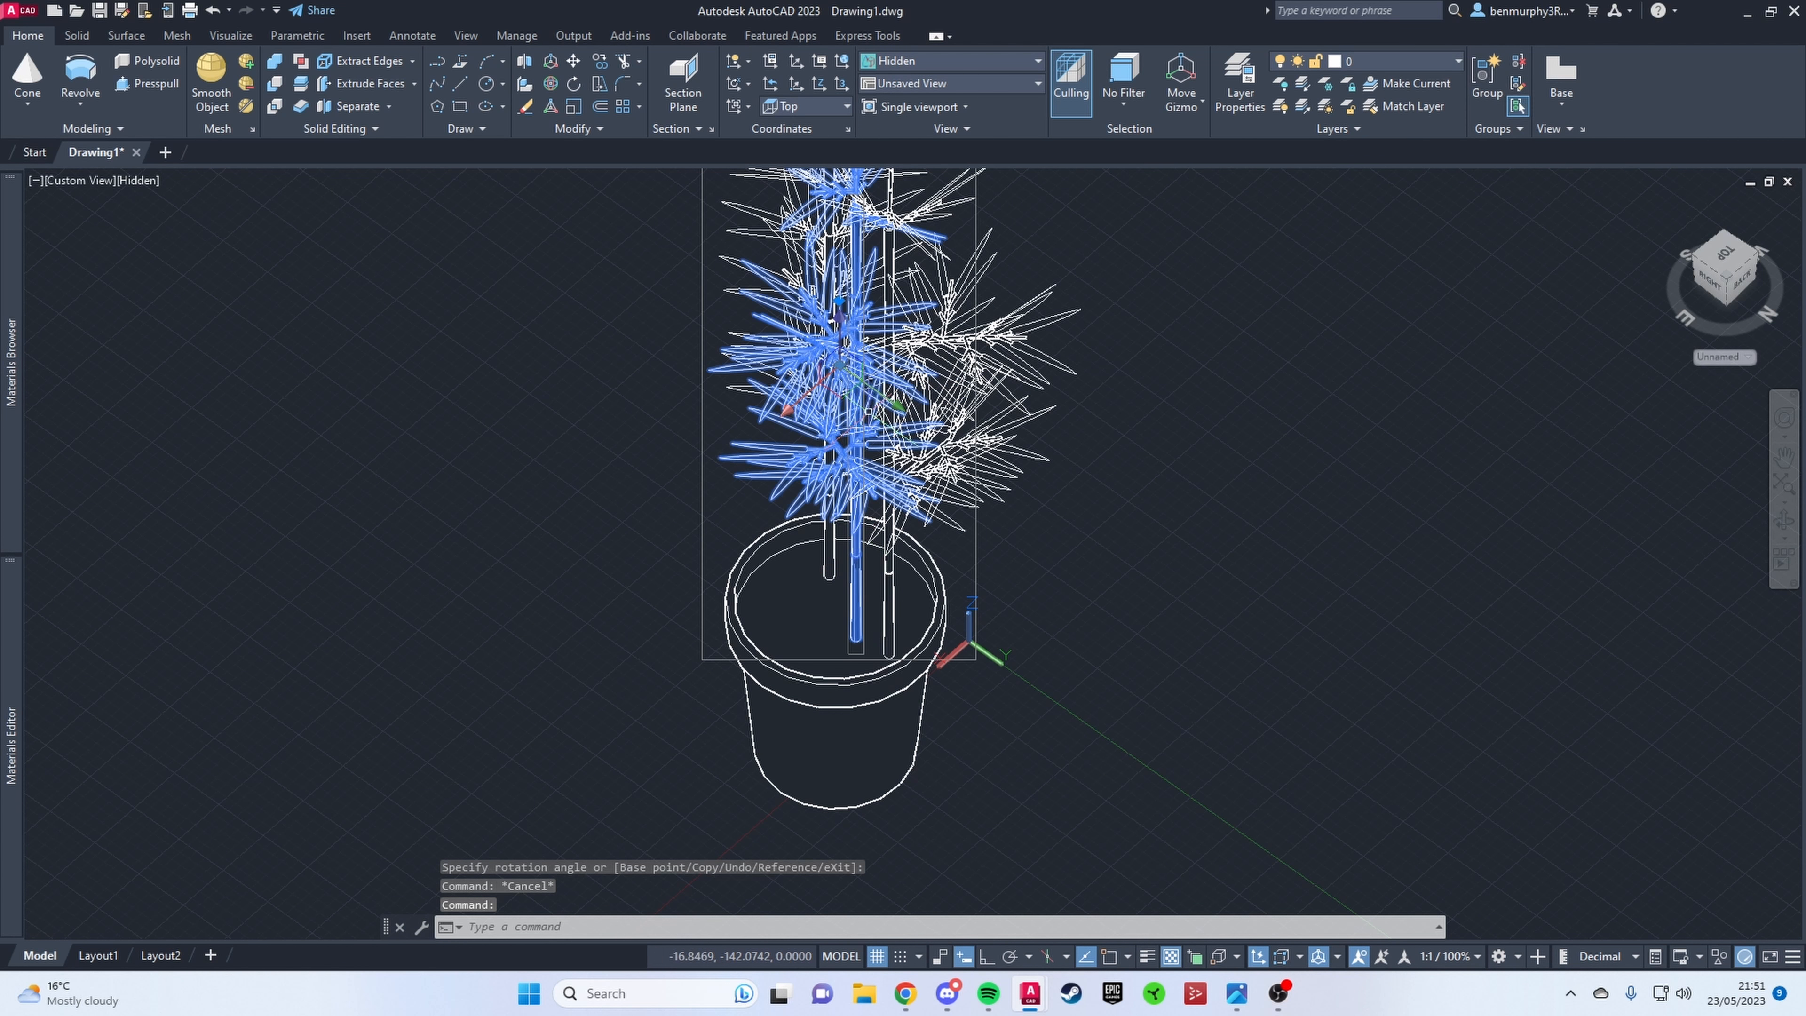
Step: Move the third stem away from the other two stems inside the pot
click(782, 365)
key(Escape)
shift+middle_drag(803, 370, 917, 526)
scroll(885, 559, down, 4)
scroll(810, 619, up, 6)
click(749, 569)
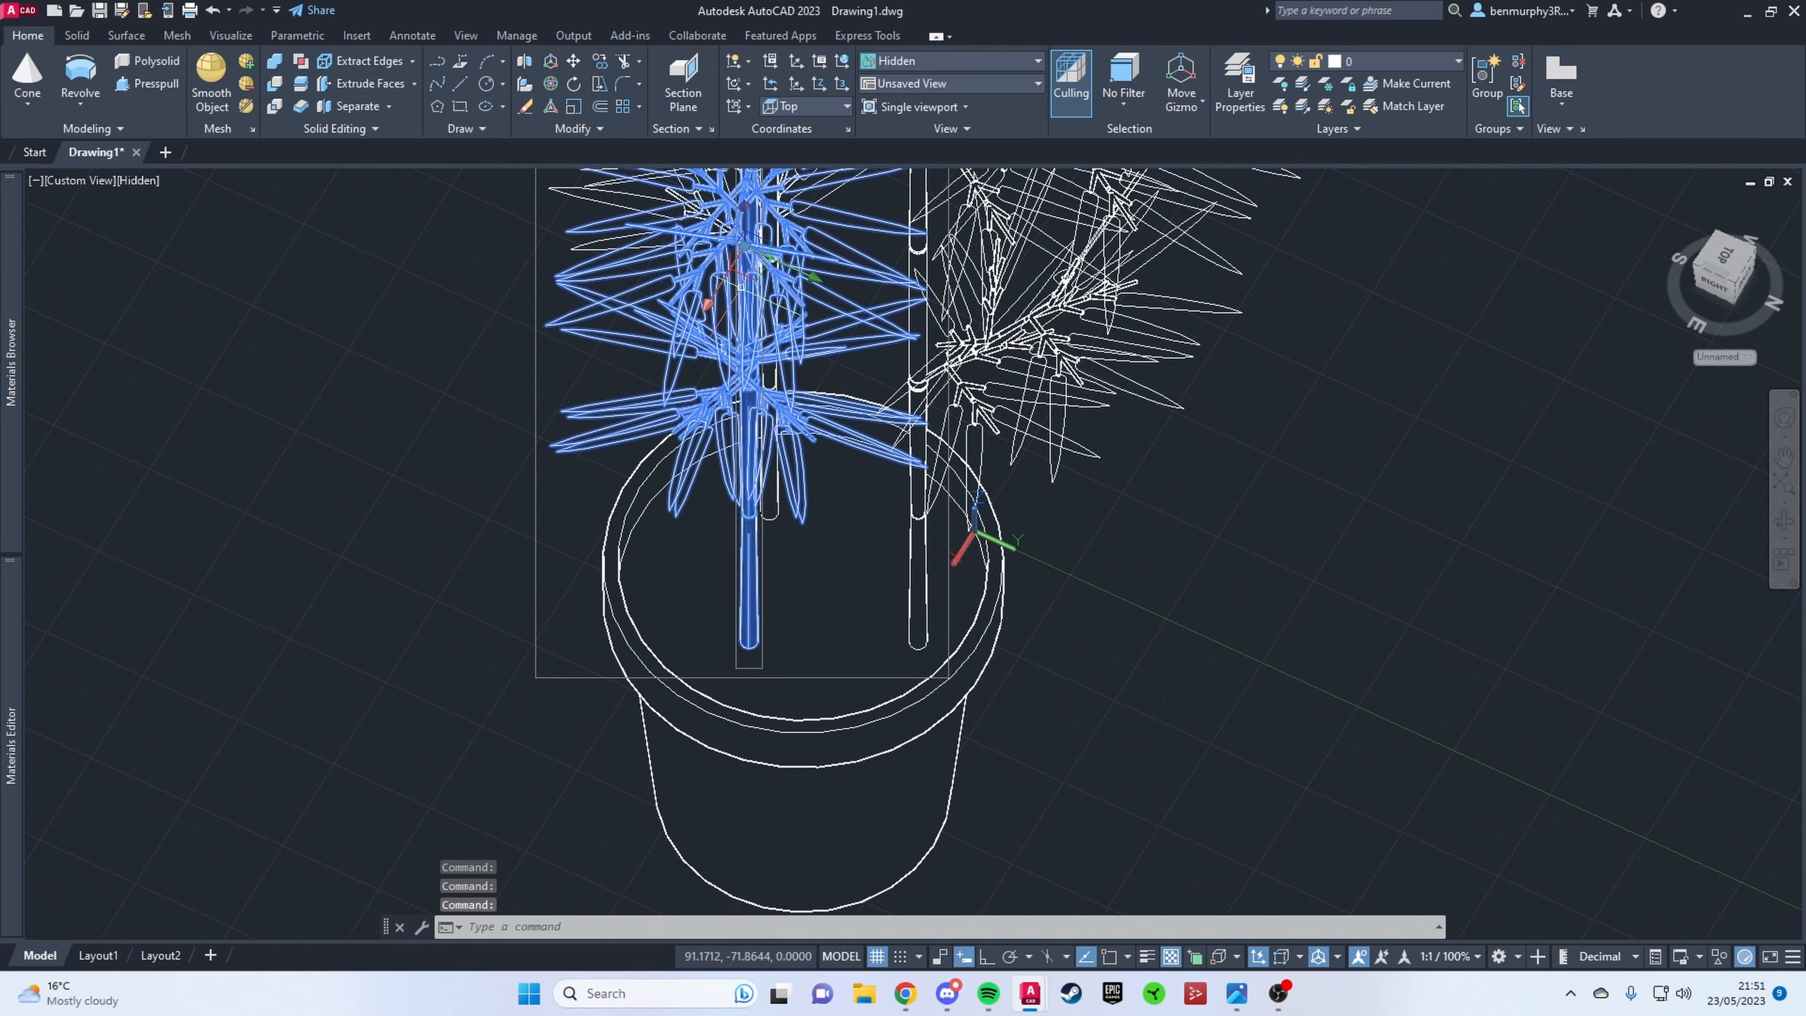
click(736, 222)
key(Escape)
Step: Turn the third stem again with 3D Rotate to spread its leaves outward
scroll(866, 626, down, 6)
shift+middle_drag(865, 627, 879, 569)
scroll(880, 569, up, 4)
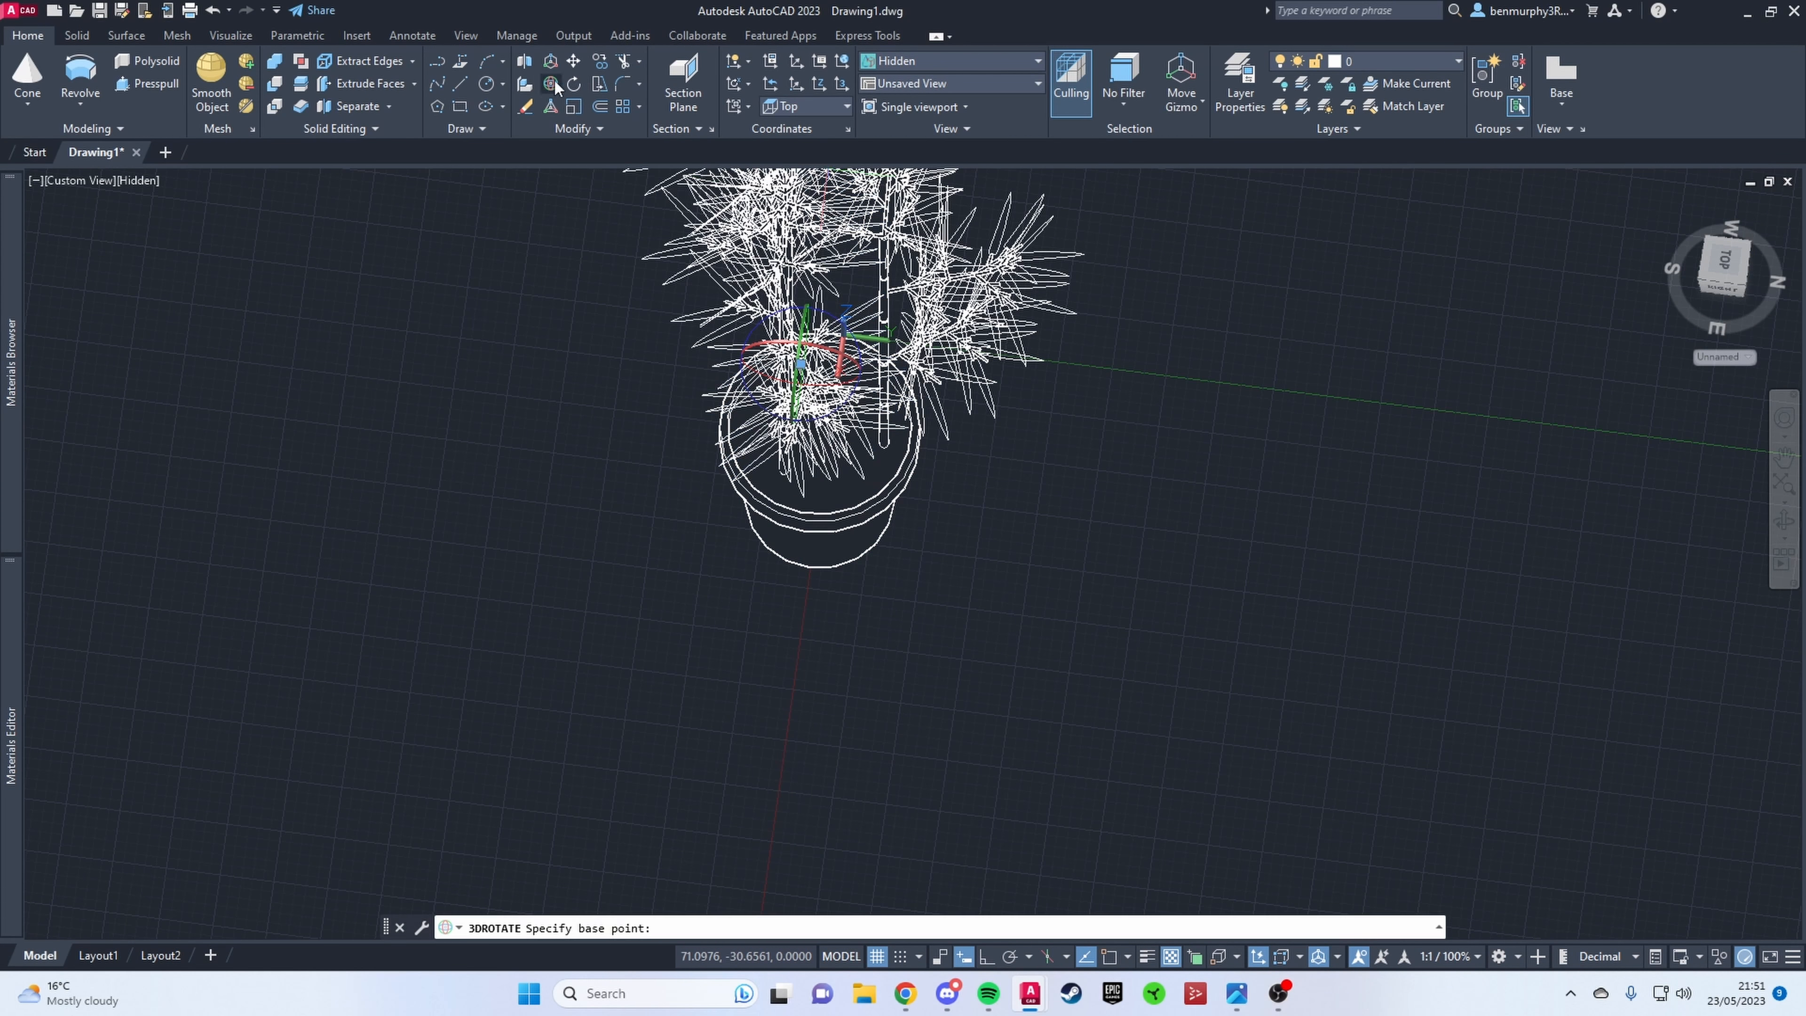
shift+middle_drag(749, 425, 888, 413)
click(890, 370)
click(894, 387)
Step: Shift the third stem after its second rotation to fit it within the pot
scroll(782, 357, up, 4)
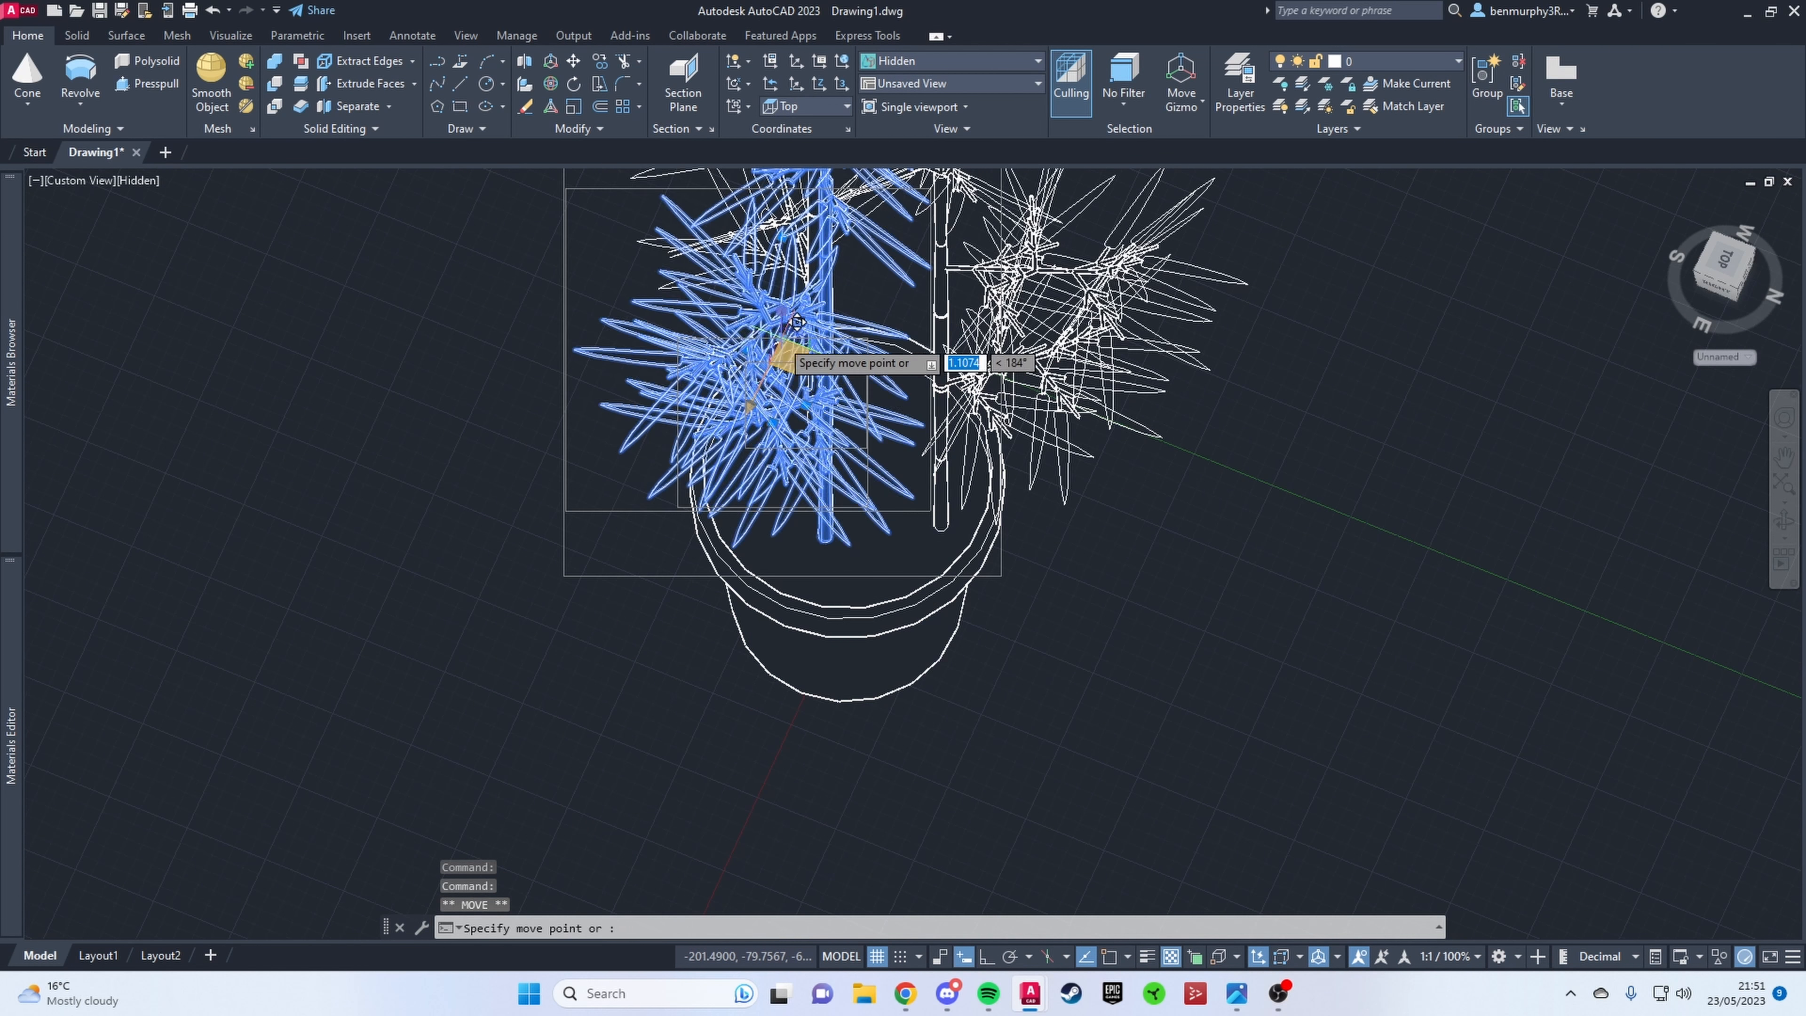
click(779, 357)
key(Escape)
Step: Rotate the third stem in 3D once more so its side branches point outward from the pot
shift+middle_drag(789, 363, 924, 455)
click(908, 427)
shift+middle_drag(924, 455, 916, 520)
click(550, 83)
shift+middle_drag(786, 594, 718, 626)
key(Escape)
Step: Move the third stem along the X axis to a spot outside the pot
click(727, 427)
click(739, 359)
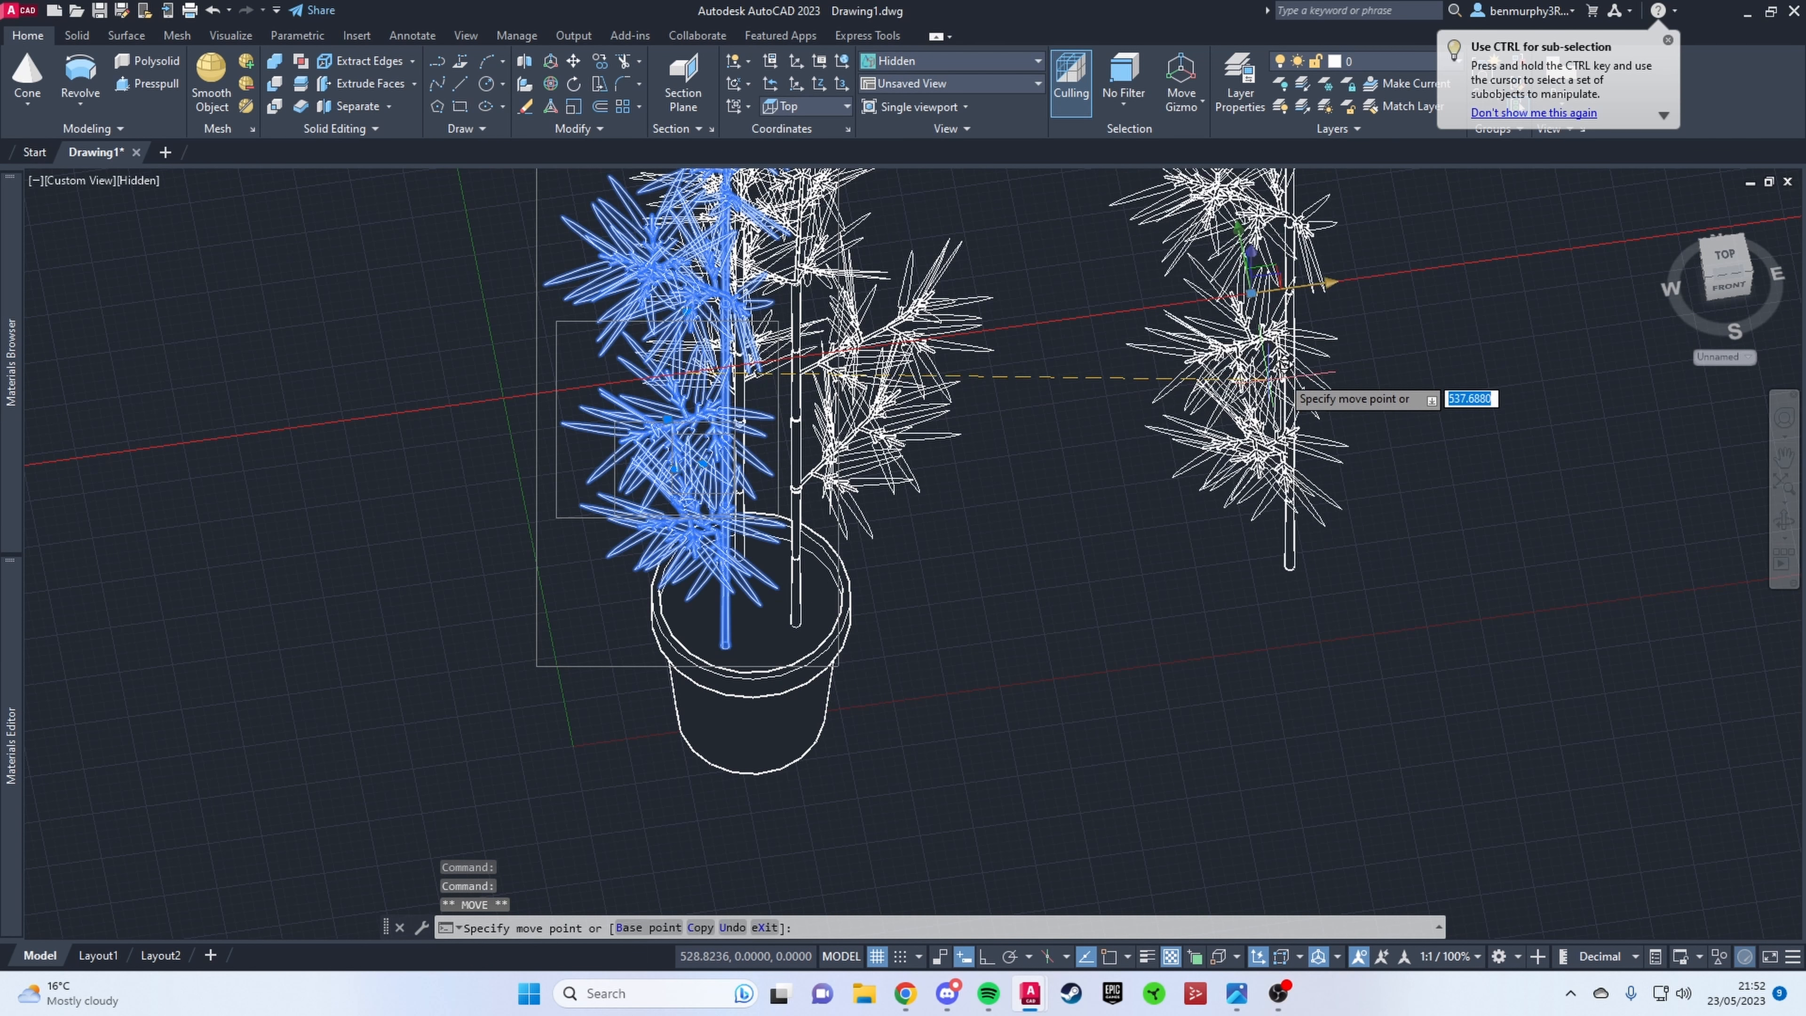
click(986, 956)
click(1297, 305)
key(Escape)
Step: Copy one of the two potted stems to the front part of the pot
shift+middle_drag(1164, 460, 1351, 484)
click(856, 558)
text(co)
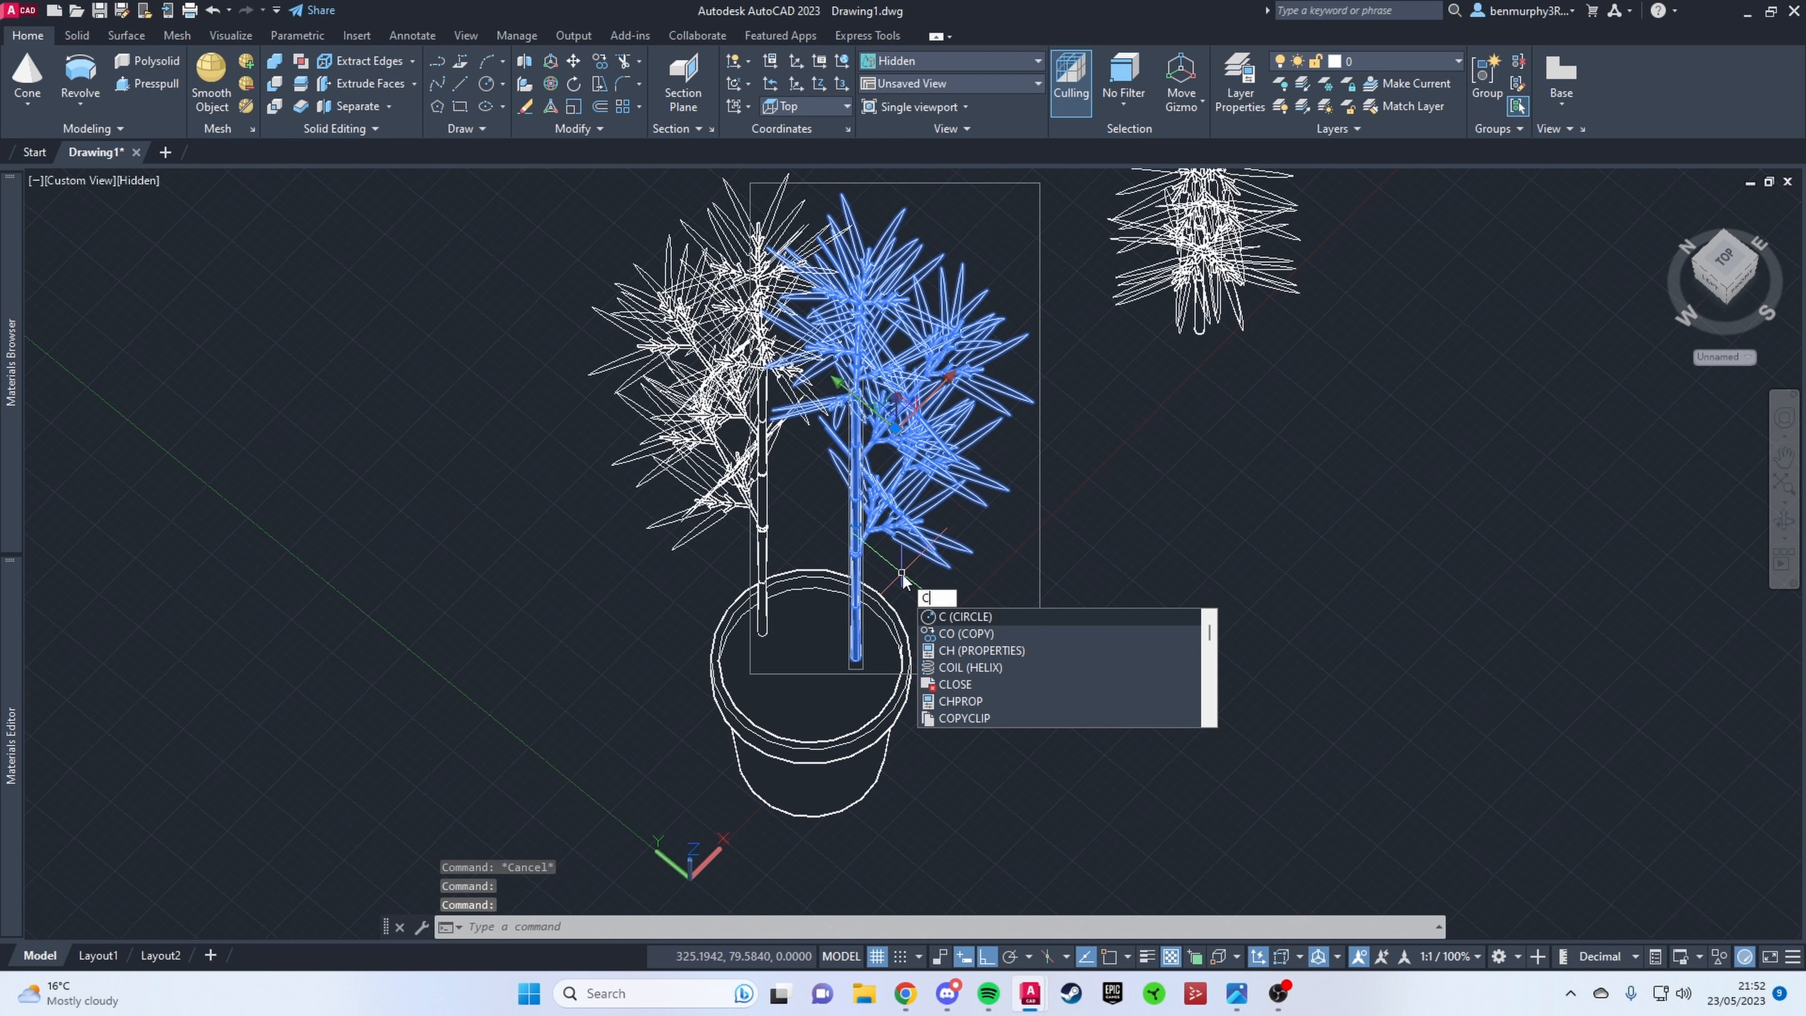
key(Return)
click(874, 541)
click(815, 615)
key(Escape)
Step: Rotate the new front stem in 3D about the vertical axis and position it between the others in the pot
click(793, 630)
click(550, 83)
click(848, 549)
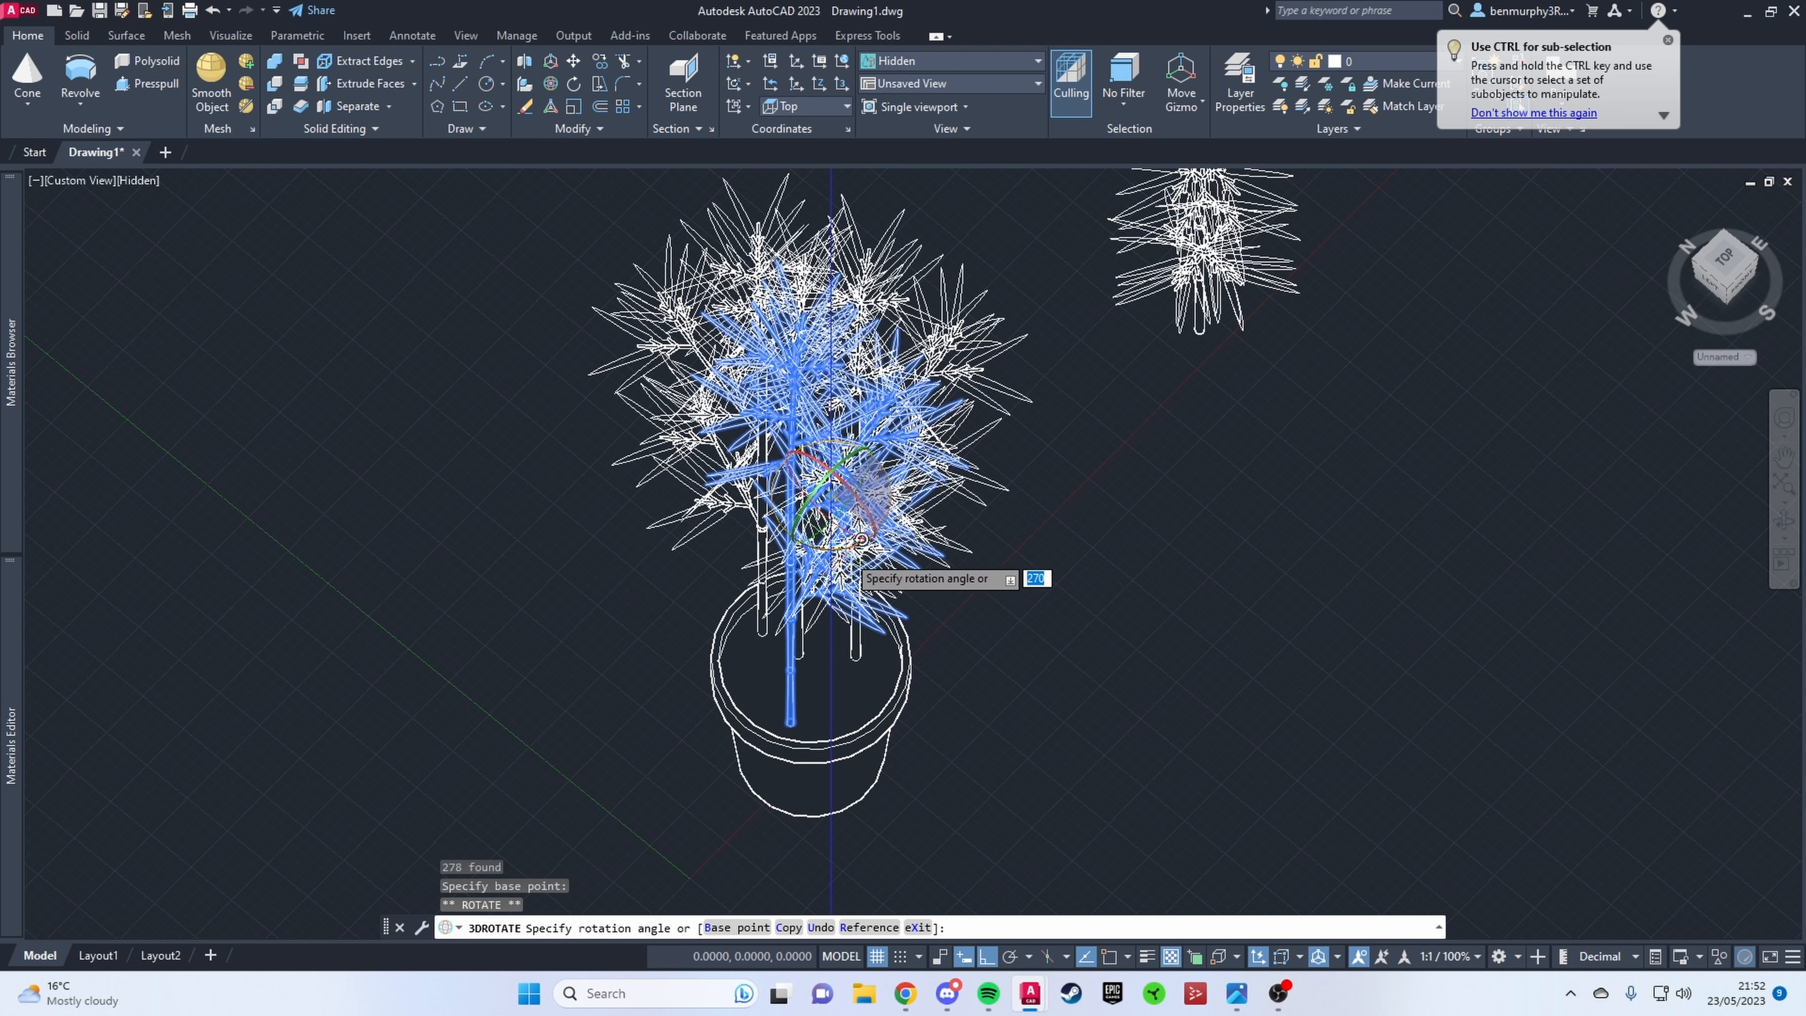
key(Escape)
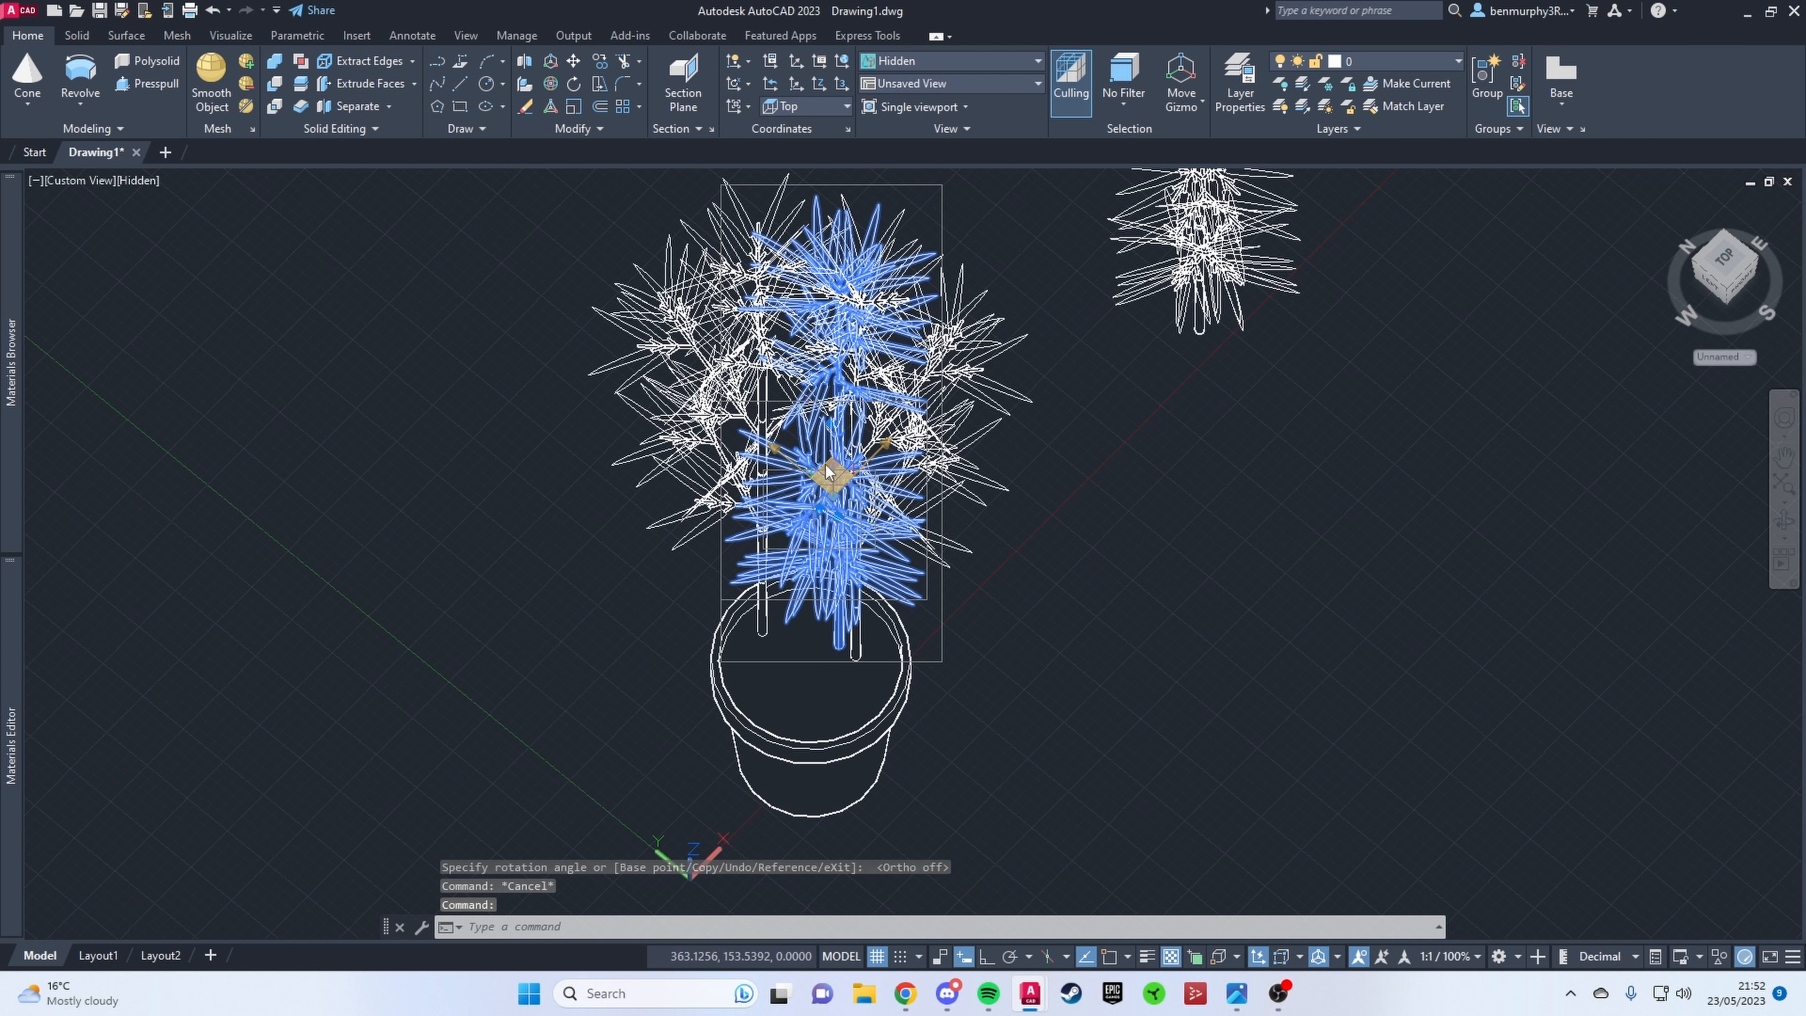
key(Escape)
key(Escape)
Step: Bring the stem standing apart from the plant back close to the pot
shift+middle_drag(814, 546, 1456, 387)
click(1021, 440)
key(Escape)
Step: Rotate the stem in front of the pot in 3D to turn its branches
click(1012, 690)
click(551, 83)
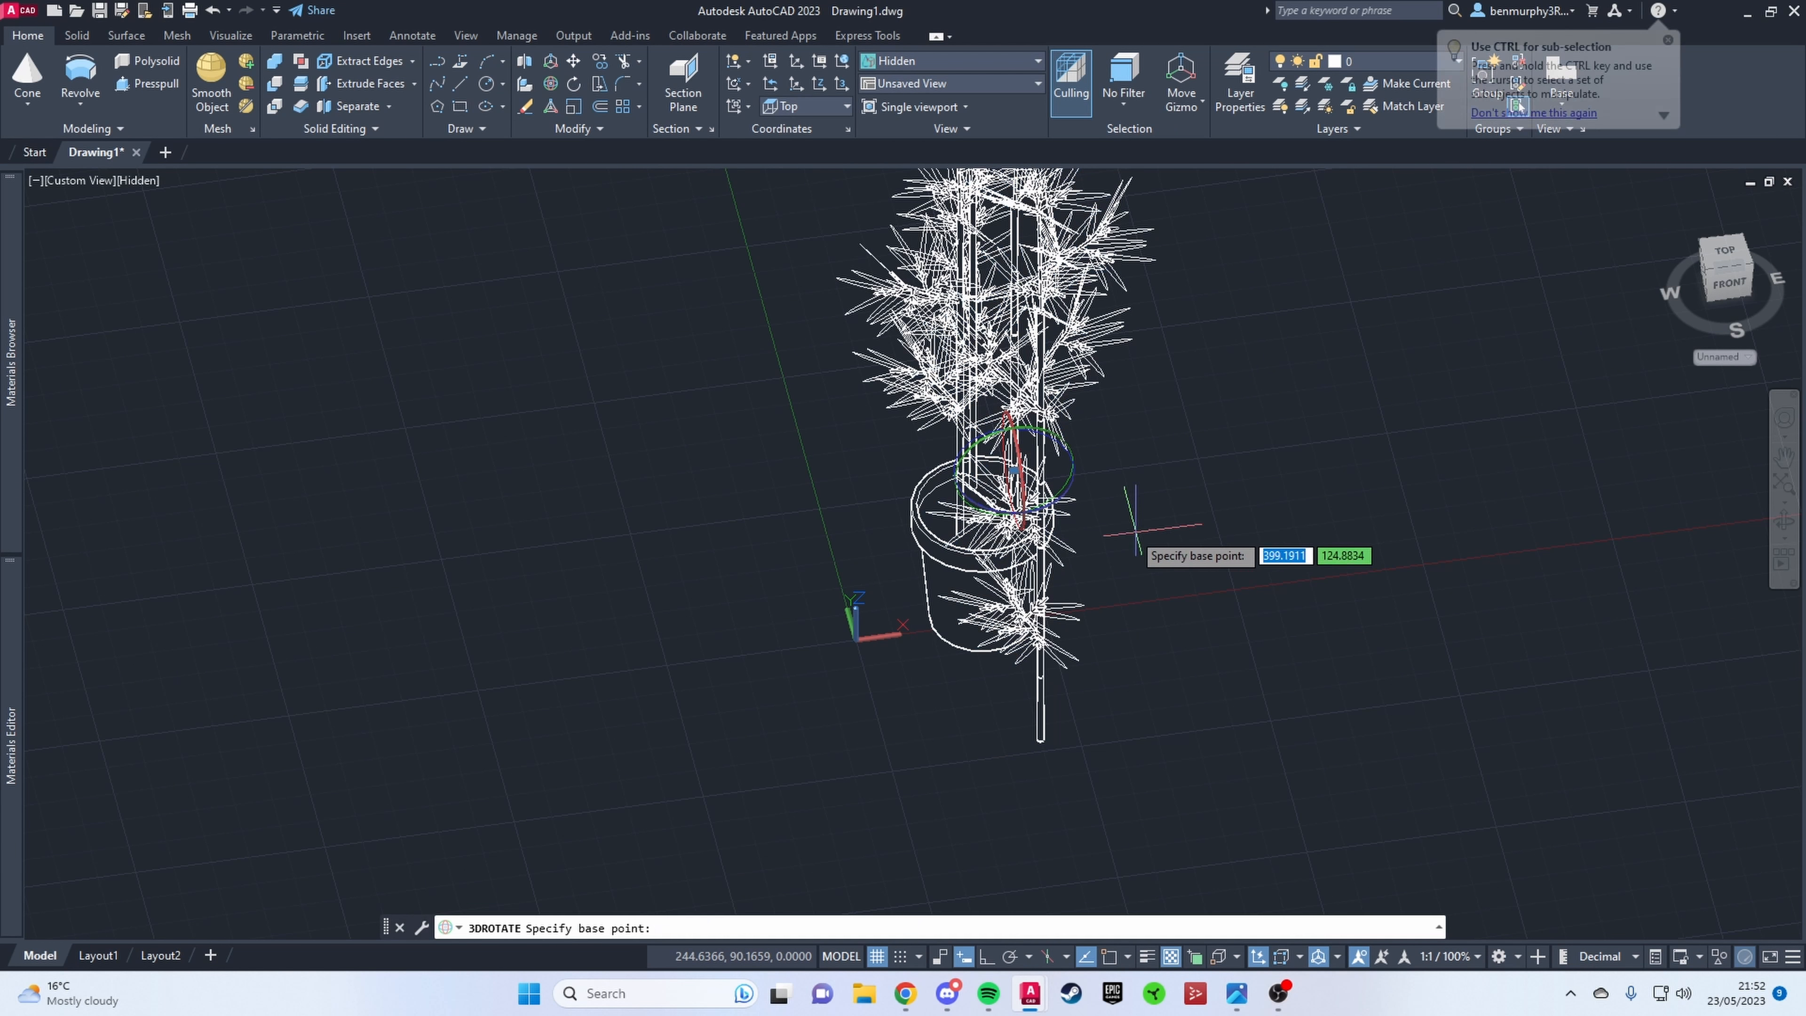
click(1059, 459)
click(1161, 462)
key(Escape)
Step: Move the rotated stem from in front of the pot into the pot among the other stems
shift+middle_drag(1268, 429, 1028, 533)
click(1027, 534)
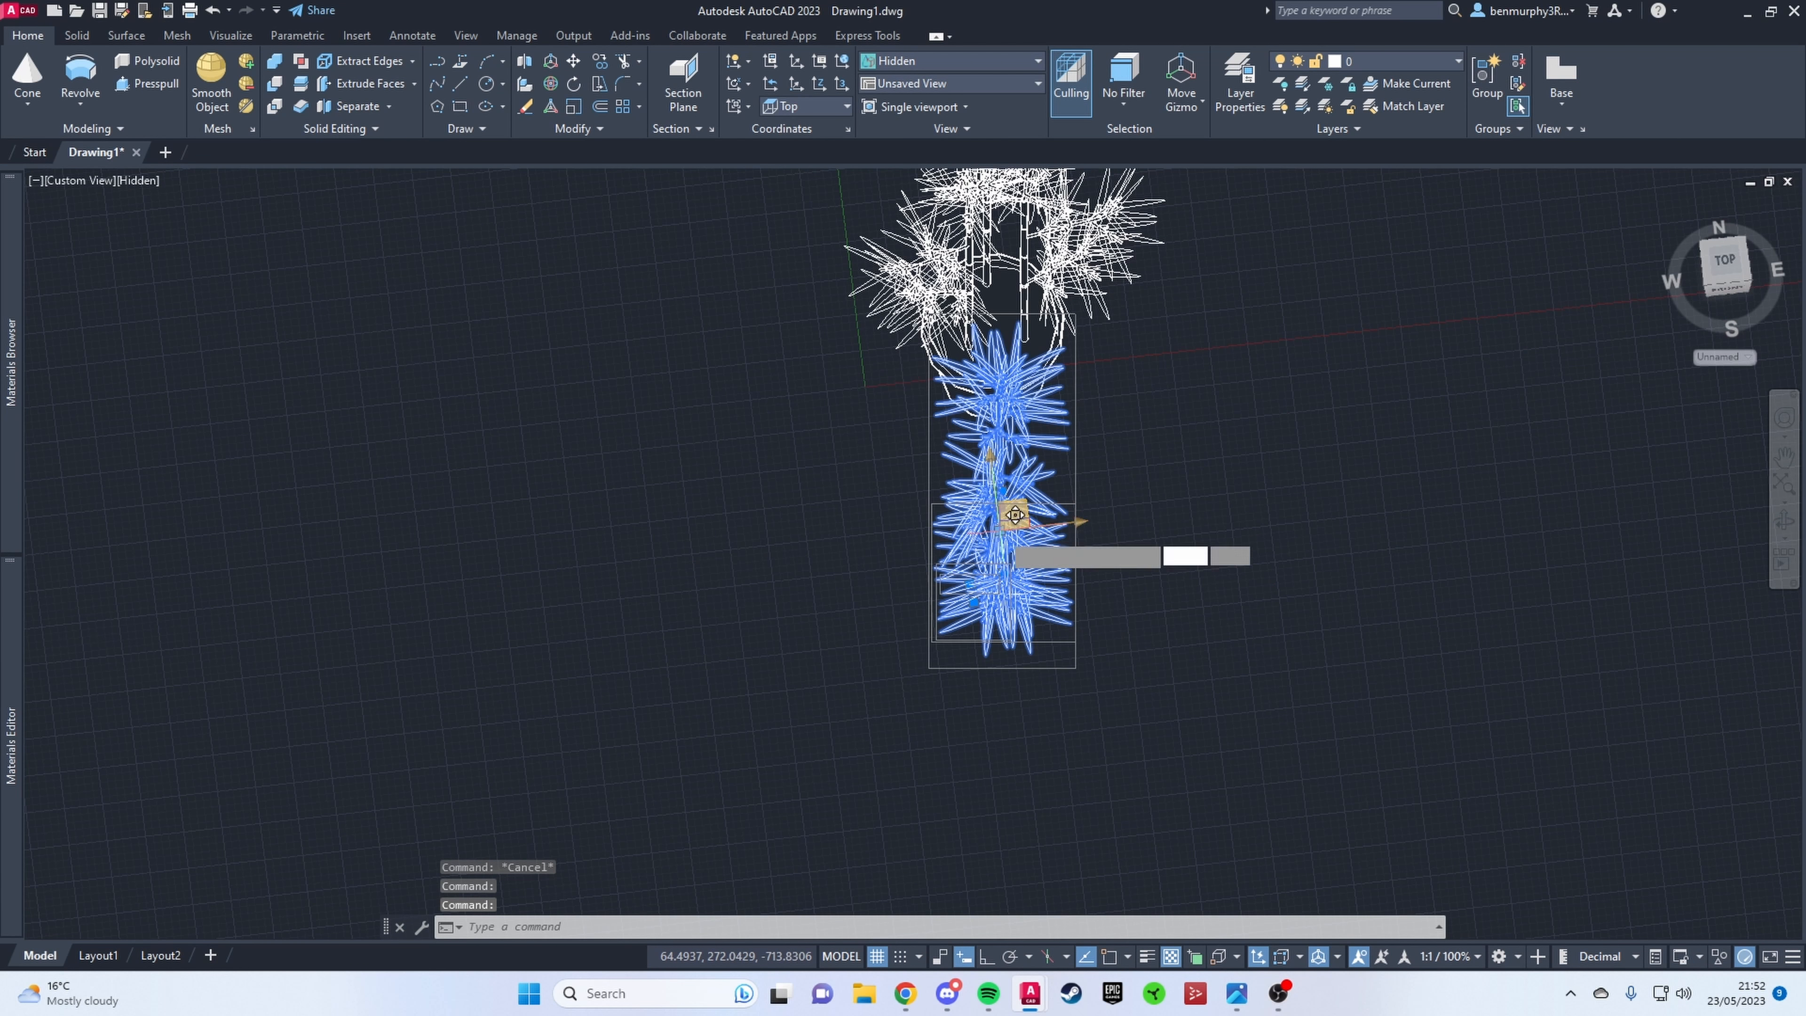
click(1015, 514)
shift+middle_drag(1012, 356, 1036, 290)
click(1032, 263)
key(Escape)
Step: Copy one of the potted stems to make a fifth stem for the plant
shift+middle_drag(1173, 371, 1057, 559)
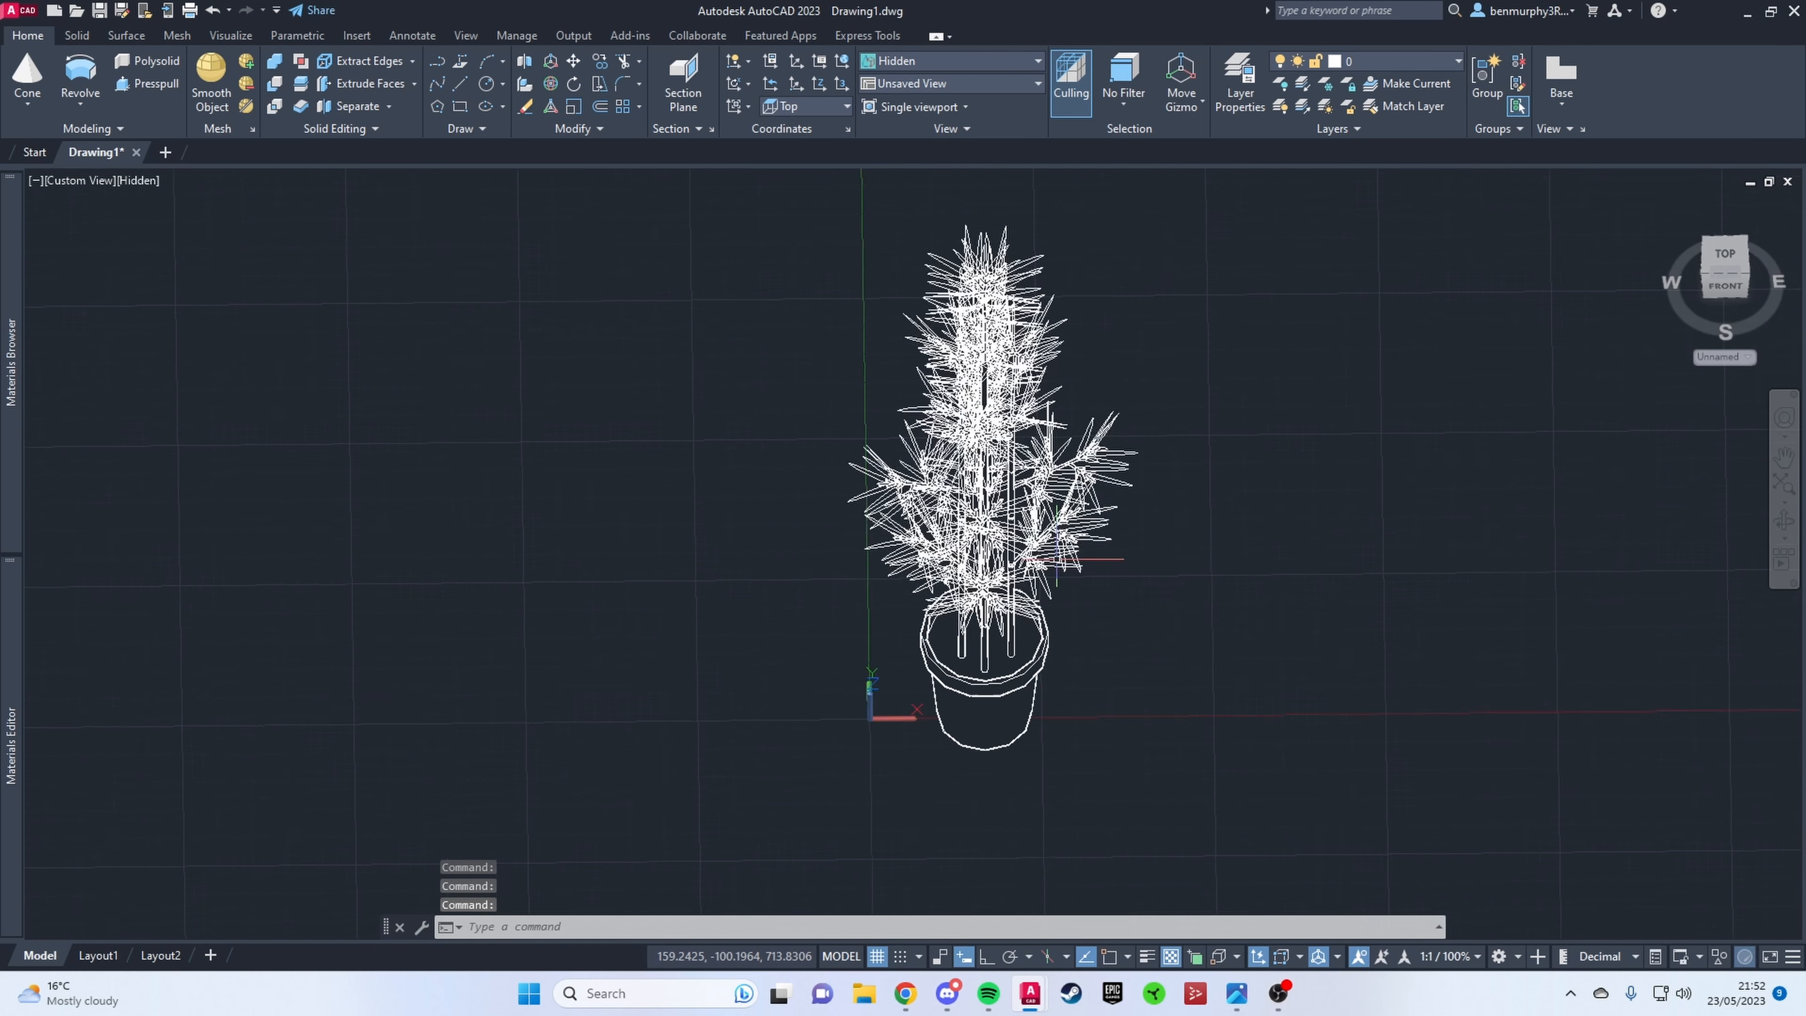
scroll(1057, 559, up, 6)
click(912, 744)
text(co)
key(Return)
click(915, 748)
click(528, 711)
key(Escape)
shift+middle_drag(640, 740, 1057, 659)
click(815, 697)
text(3r)
key(Return)
click(866, 718)
key(Escape)
Step: Rotate the fifth stem in 3D so its branches face a new direction
scroll(867, 717, down, 5)
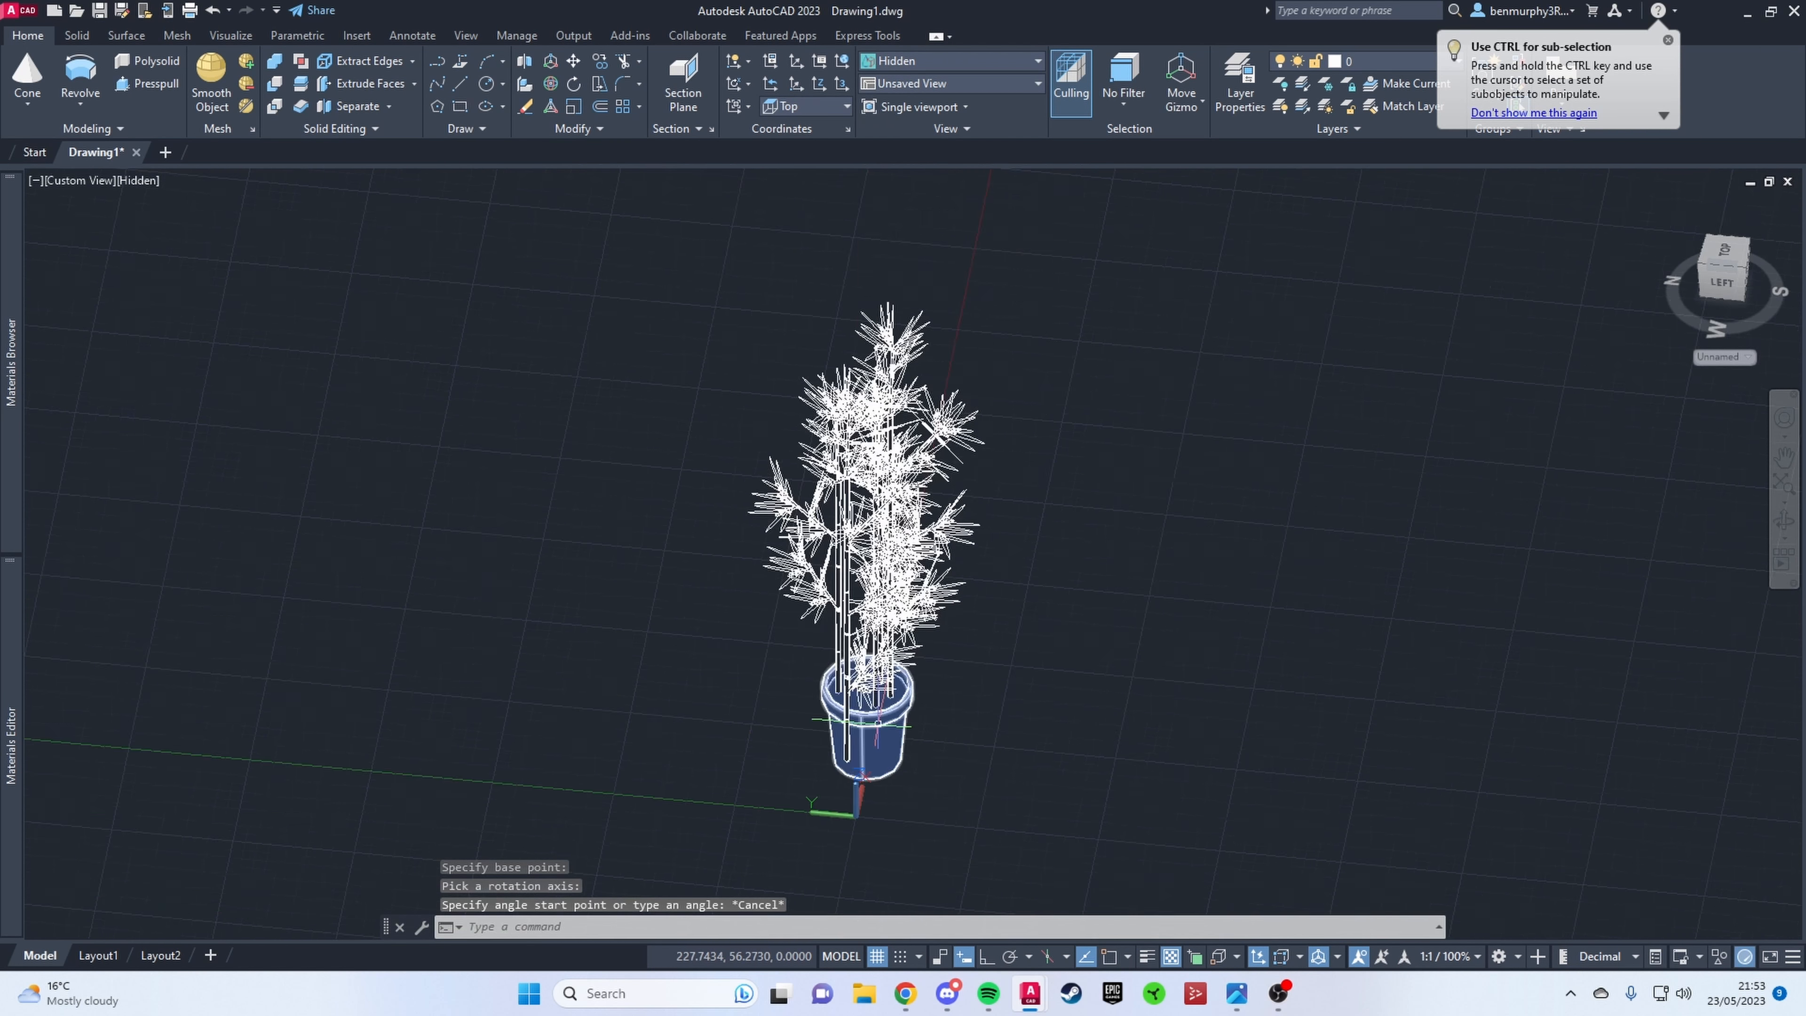
shift+middle_drag(867, 718, 967, 718)
click(869, 733)
text(3r)
key(Return)
key(Escape)
Step: Move the fifth stem into the free front area inside the pot
scroll(1035, 740, up, 4)
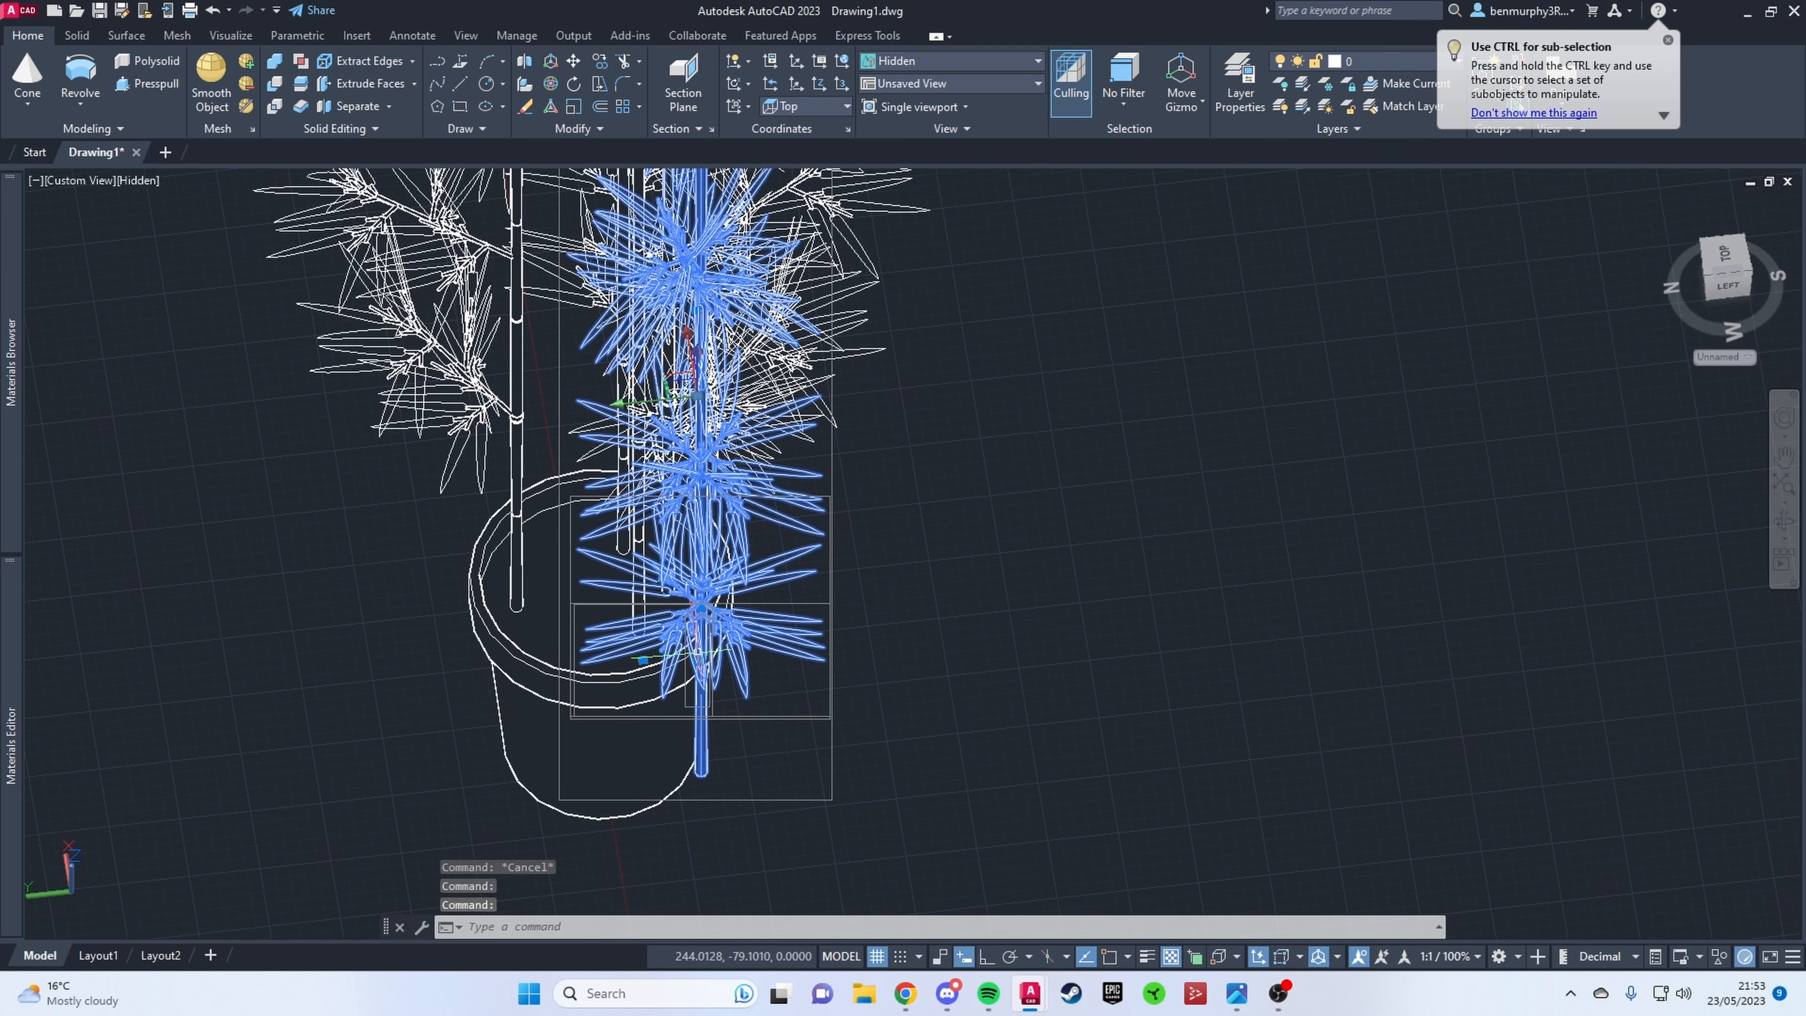
shift+middle_drag(675, 389, 682, 386)
click(676, 387)
click(532, 314)
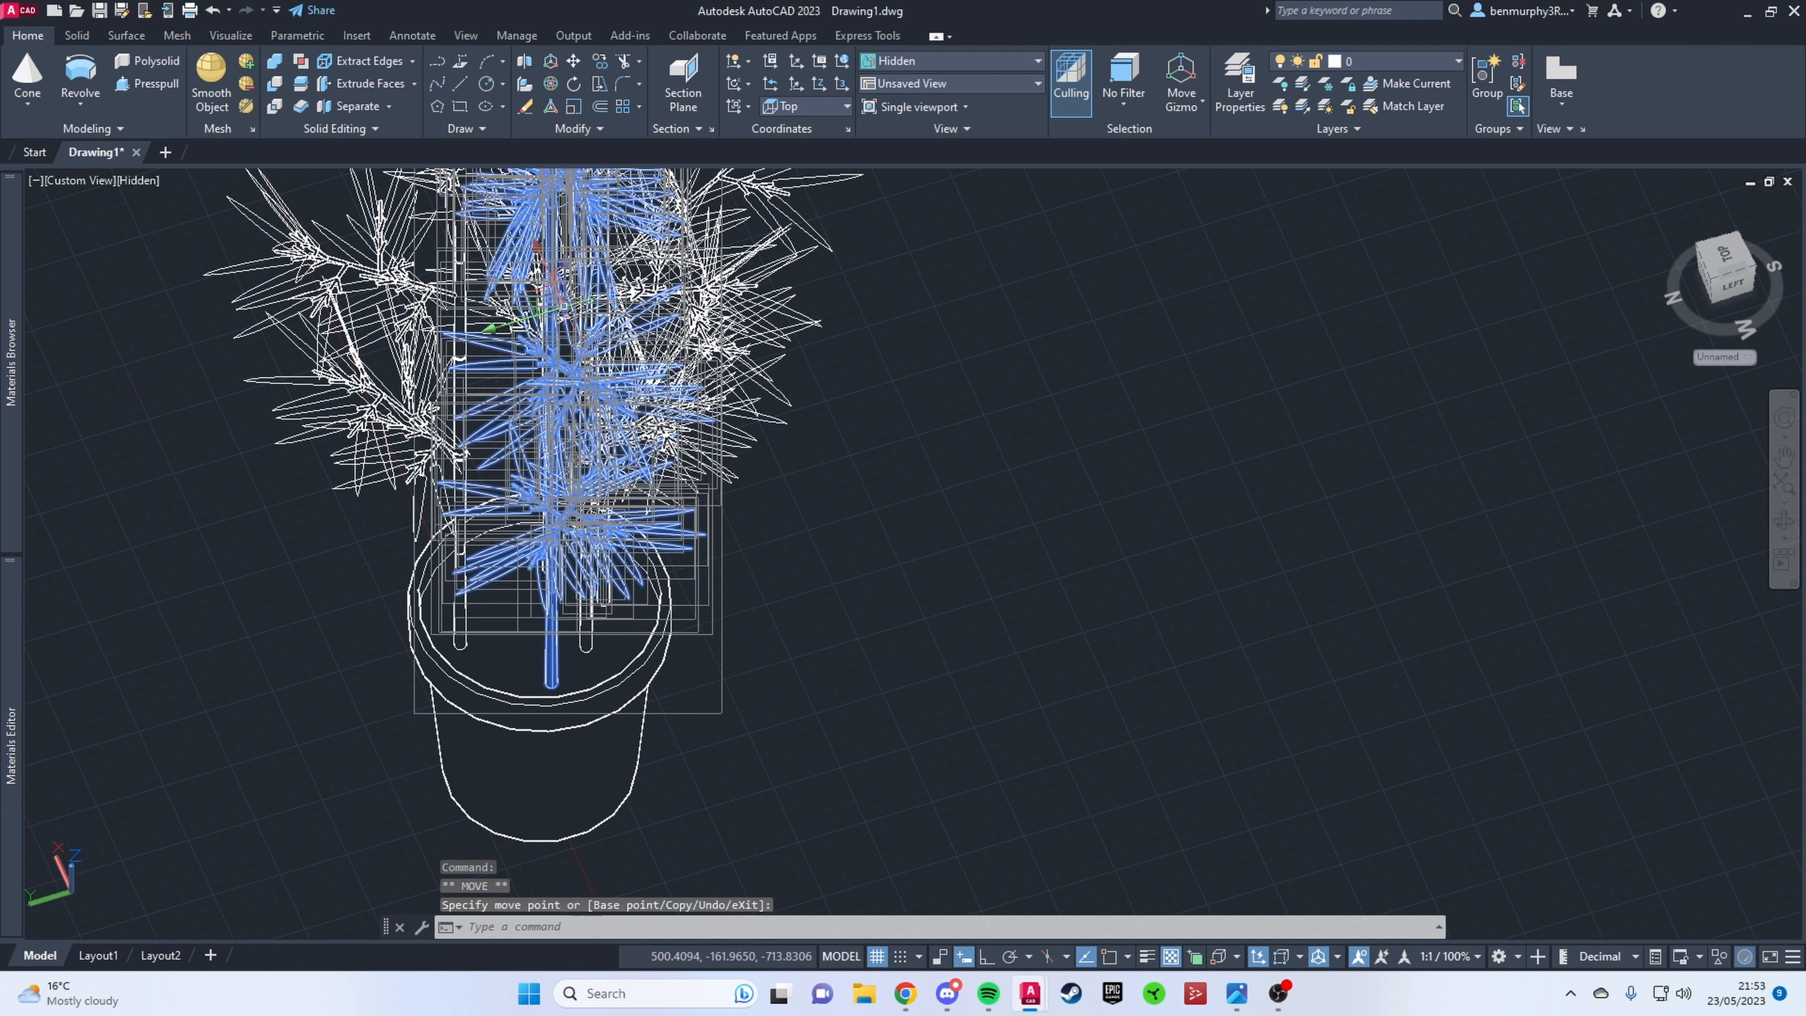
key(Escape)
Step: Shift the stem nearest the pot's rim along the Y axis to adjust the spacing between the stems
scroll(657, 580, down, 4)
shift+middle_drag(633, 626, 742, 681)
scroll(656, 580, up, 4)
middle_drag(616, 627, 612, 641)
click(658, 204)
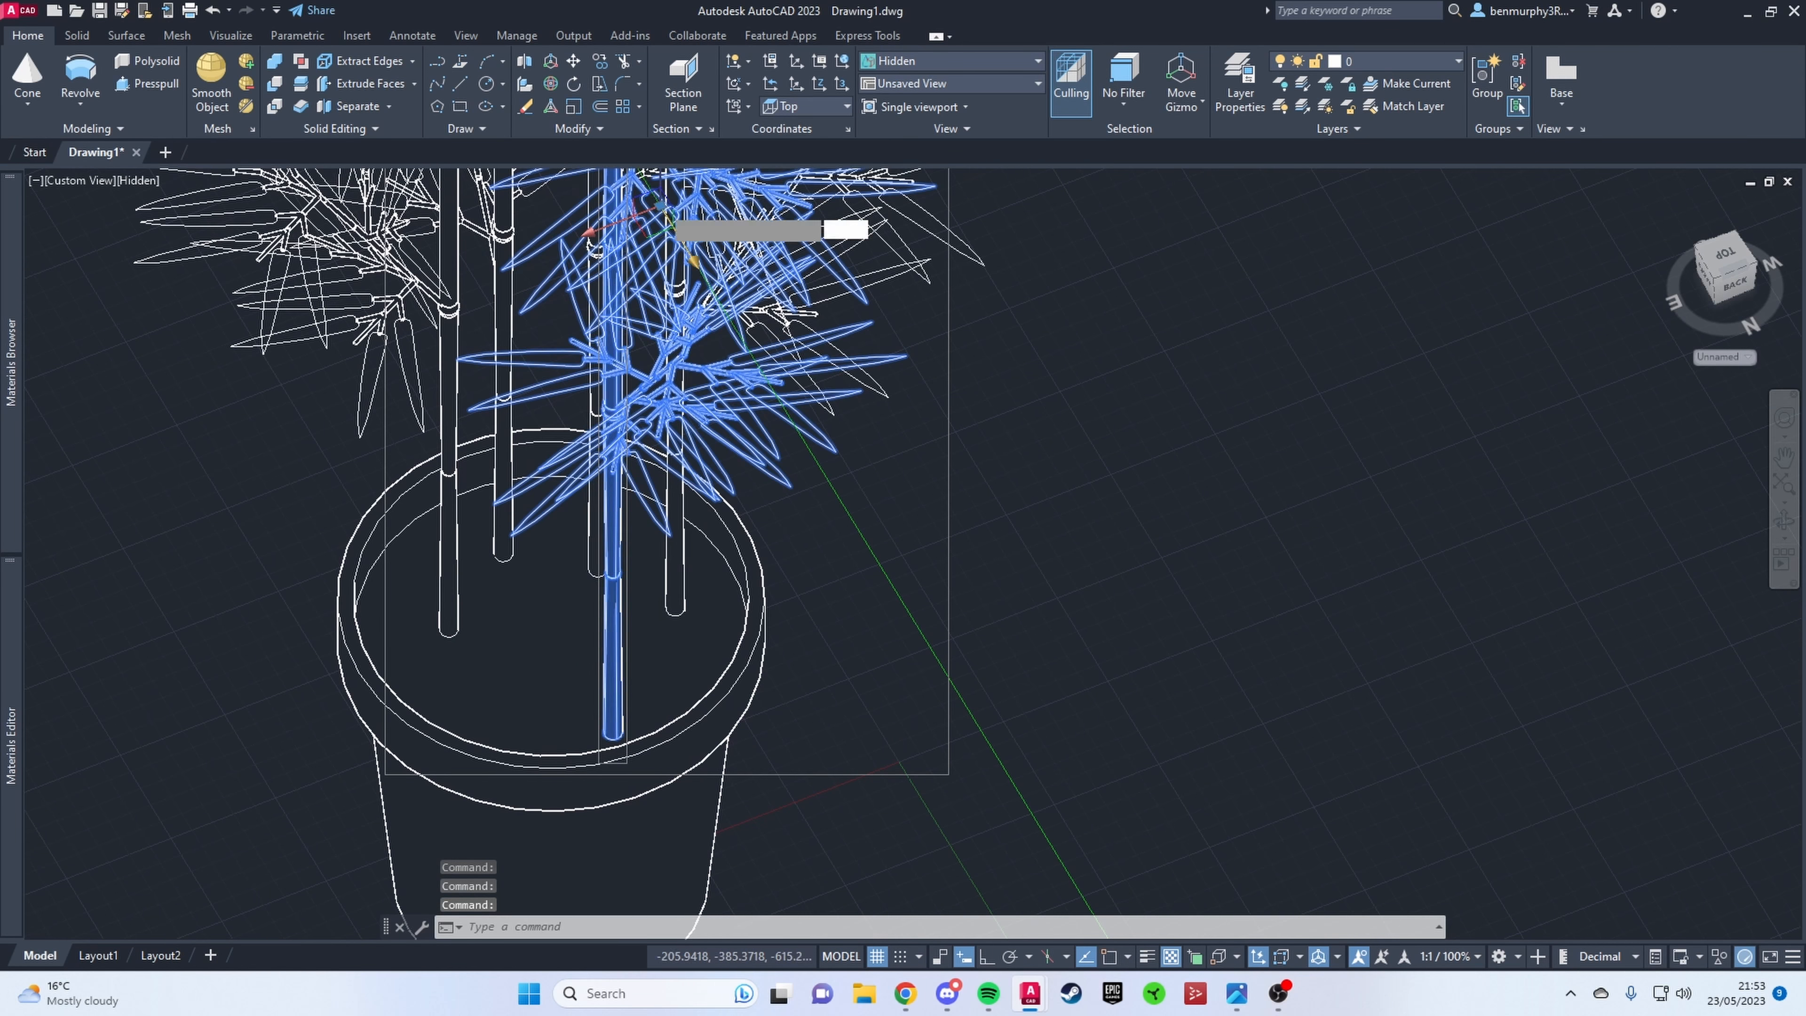
key(Escape)
key(Escape)
Step: Copy the outer potted stem across the pot to add a sixth stem
scroll(746, 519, down, 5)
shift+middle_drag(797, 512, 690, 498)
click(699, 387)
text(co)
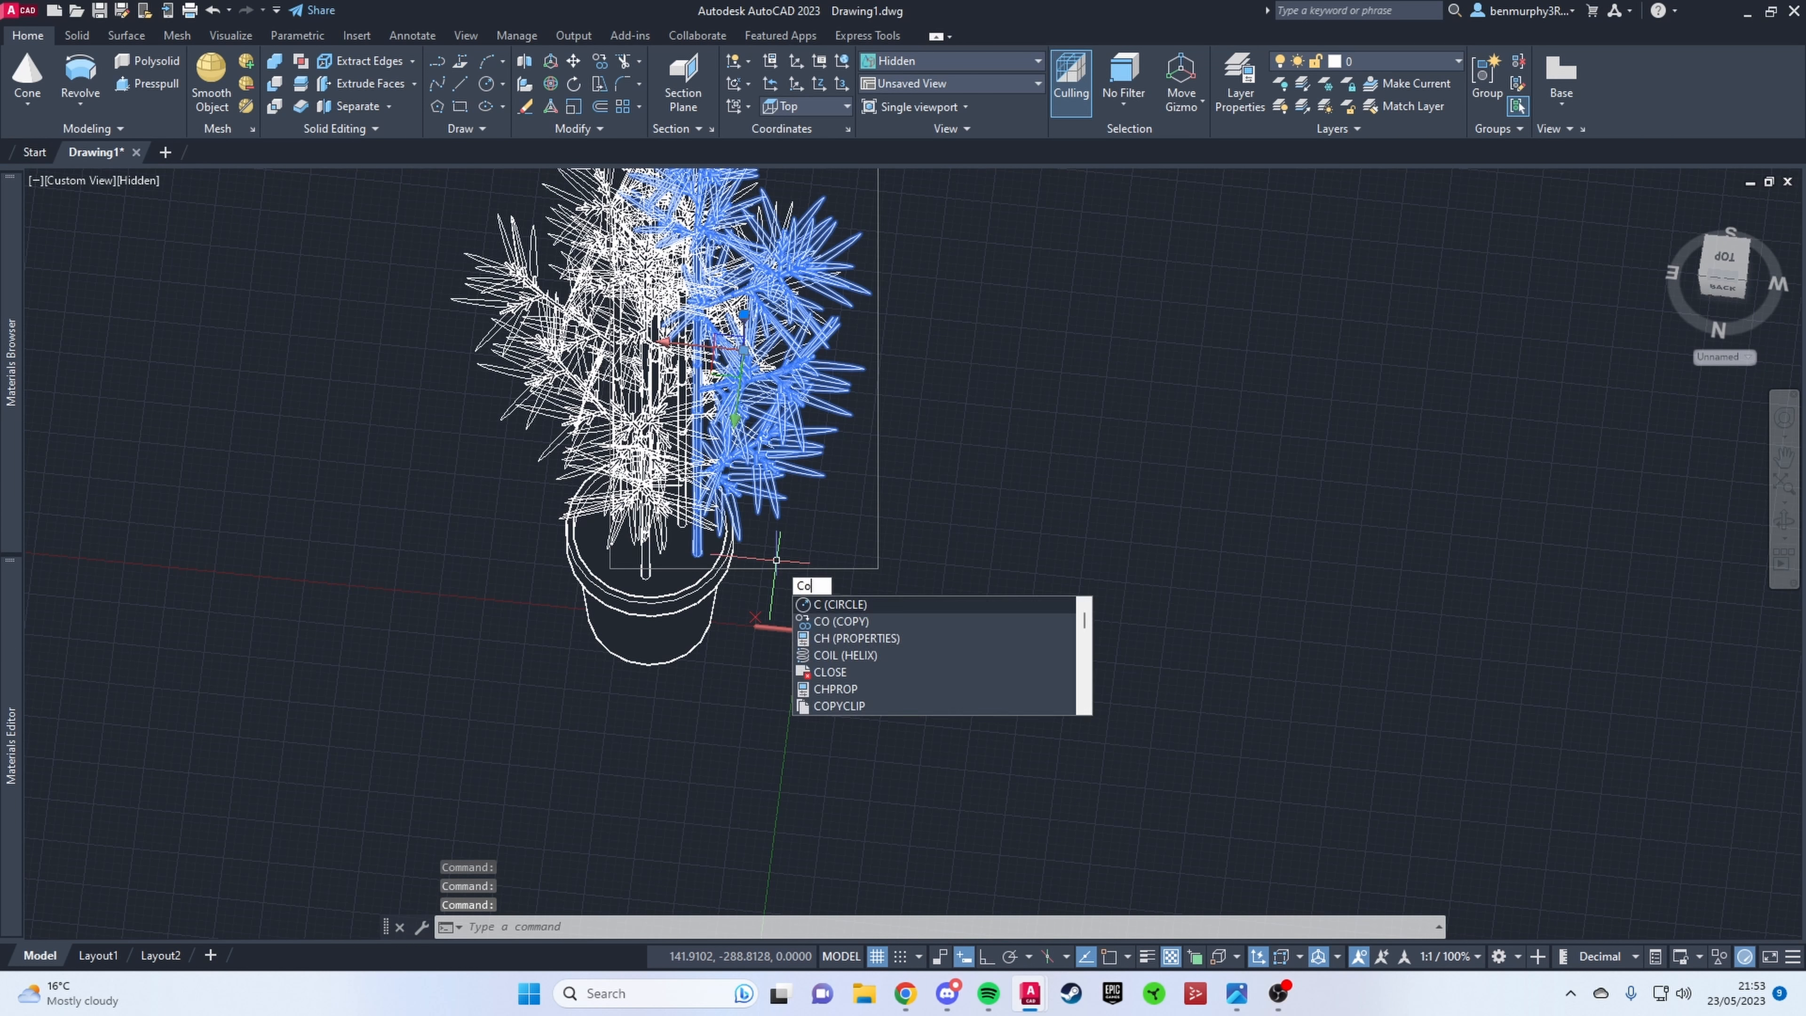
key(Return)
click(680, 517)
click(583, 532)
key(Escape)
Step: Rotate the sixth stem in 3D to turn its branches away from its source stem
shift+middle_drag(583, 531, 711, 484)
click(645, 318)
click(550, 83)
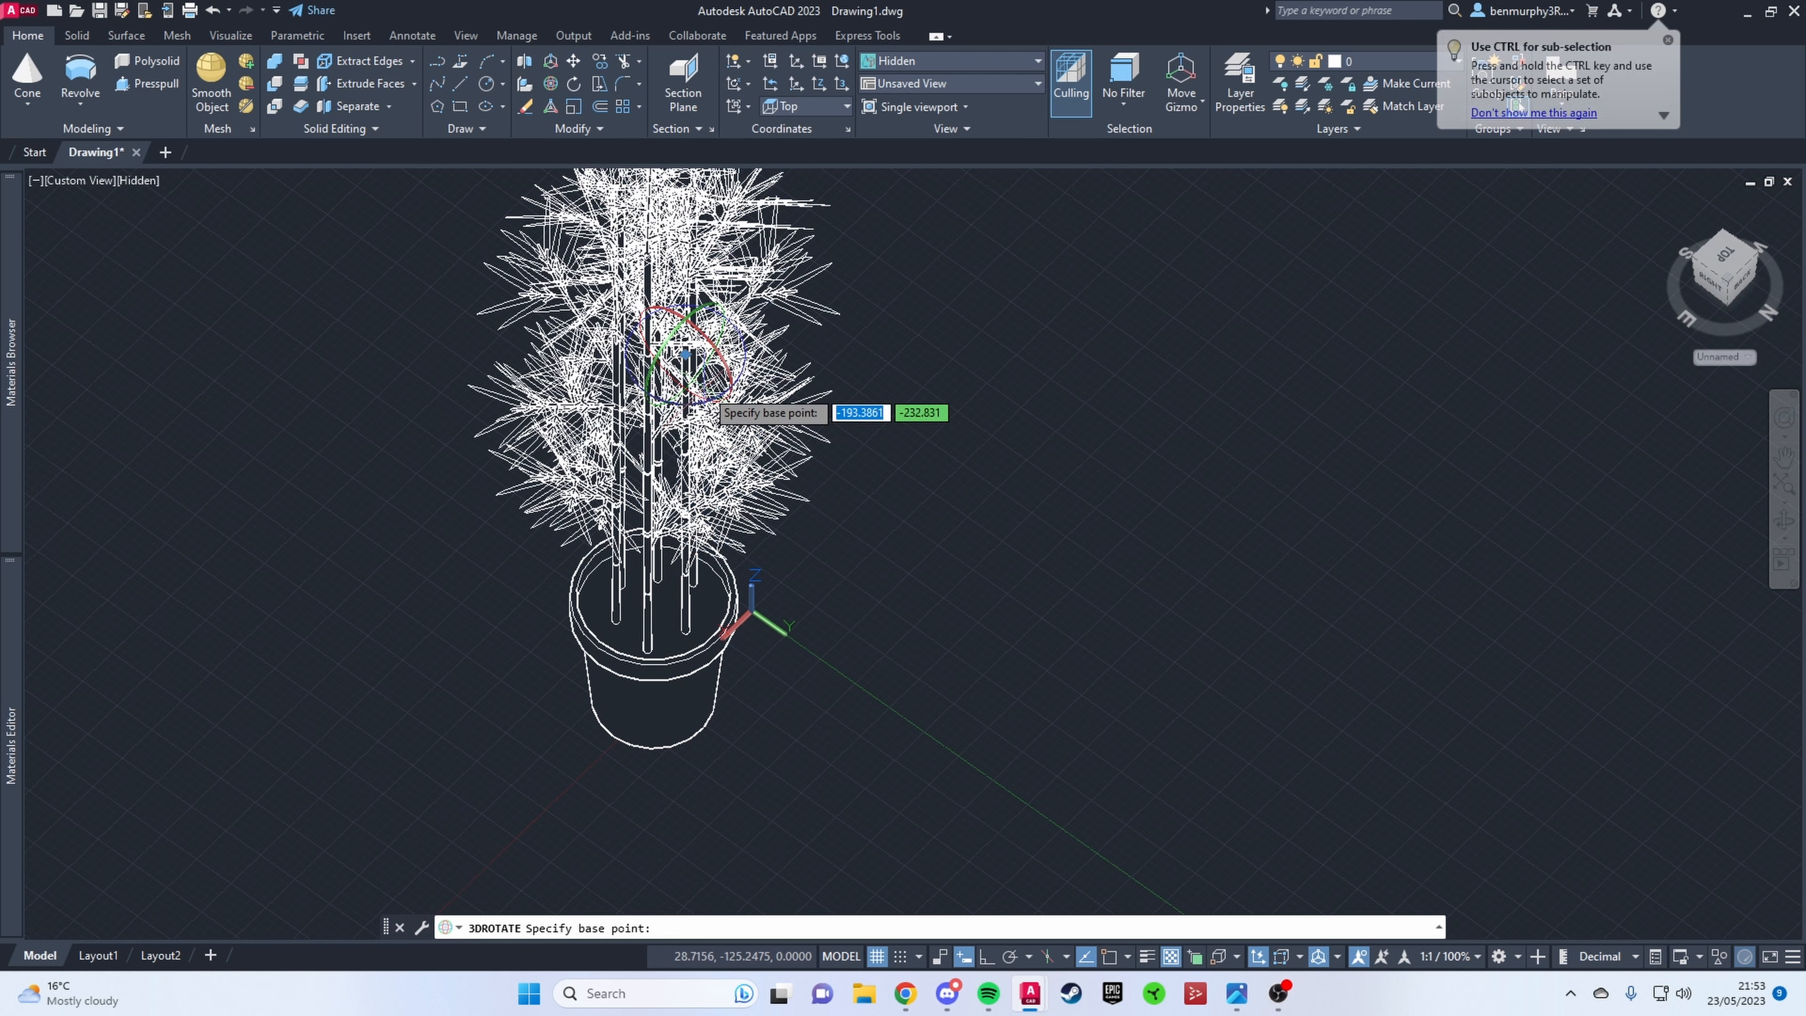
click(645, 391)
key(Escape)
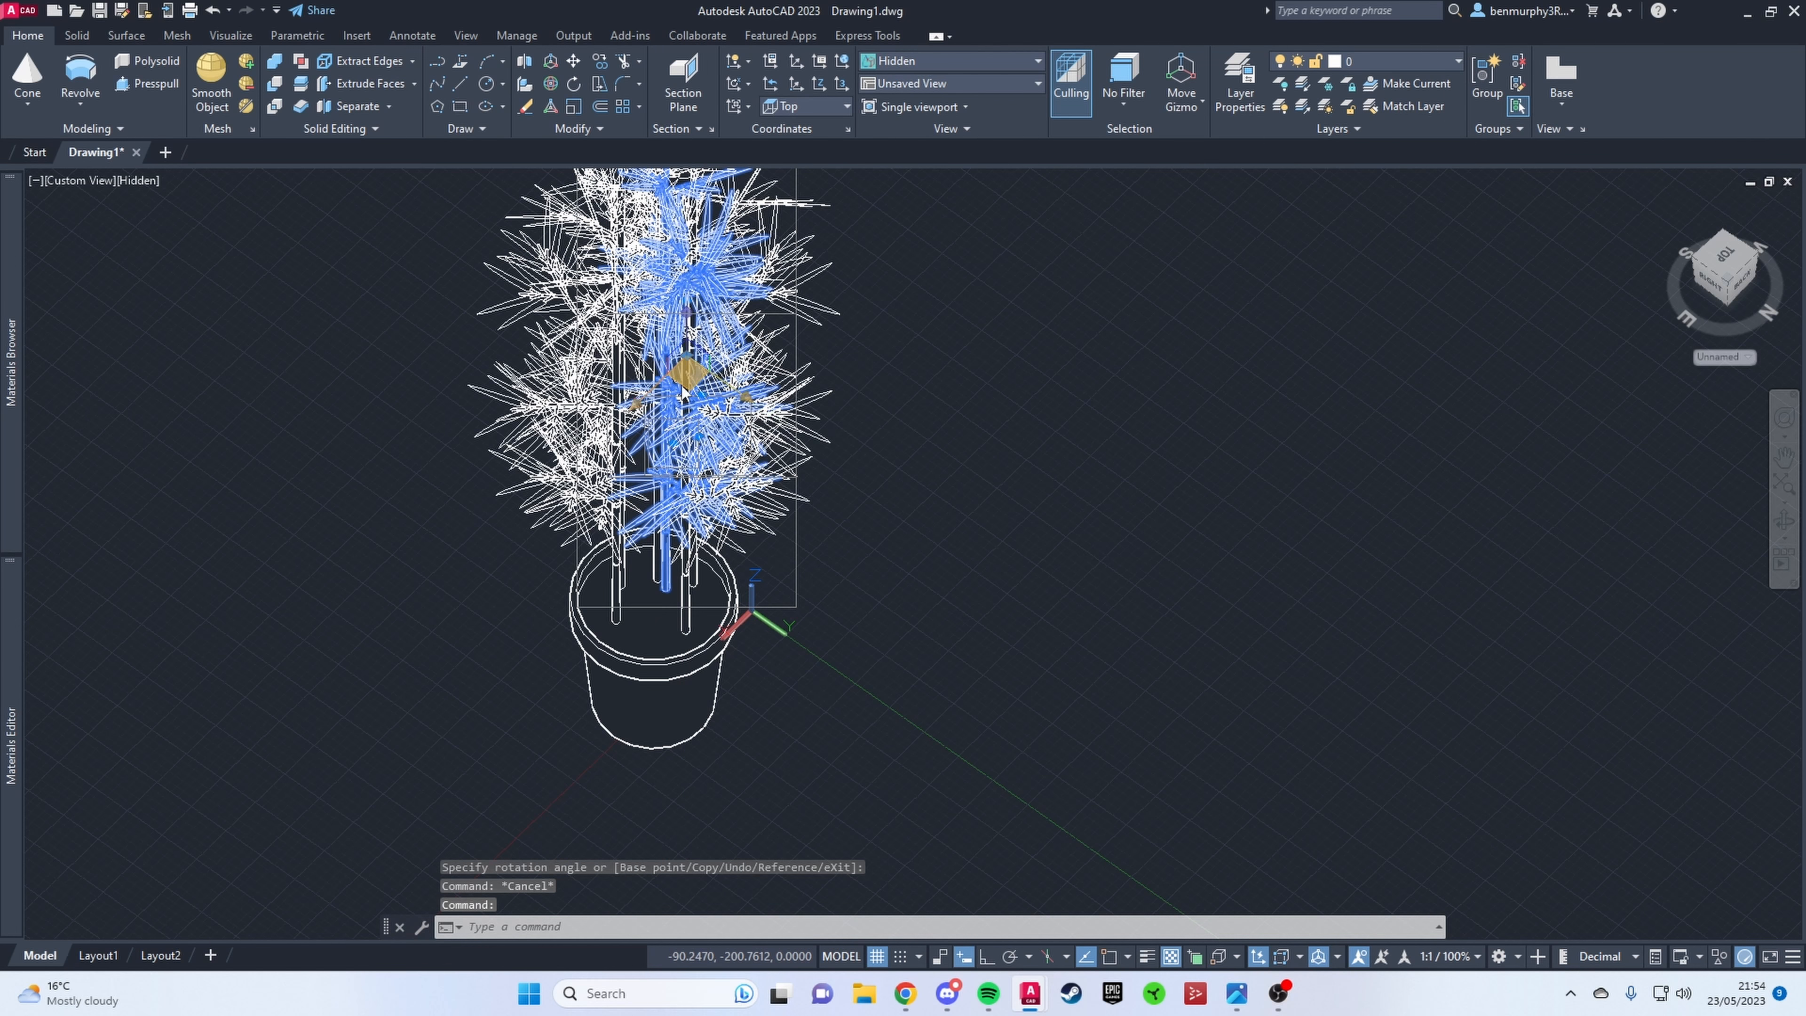
Step: Clear the stem selection and inspect the whole potted plant in the preset Front view and from an angled 3D view
key(Escape)
shift+middle_drag(686, 392, 945, 432)
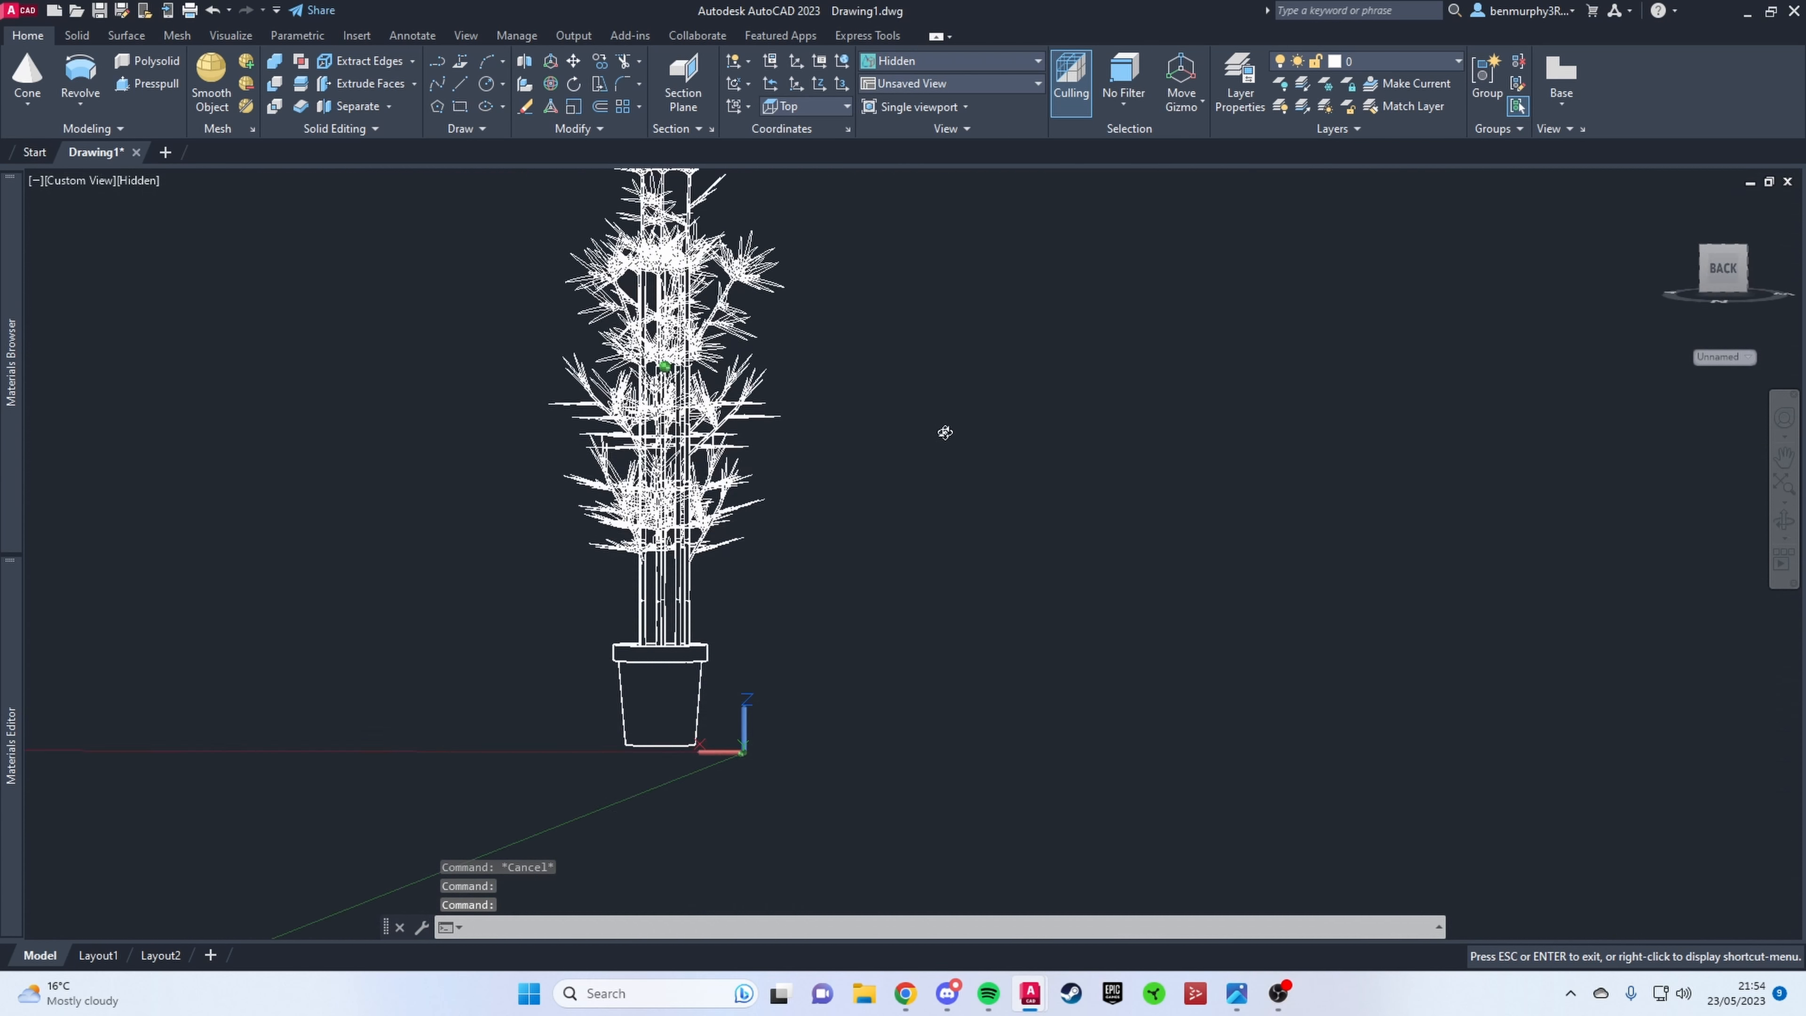
click(78, 180)
click(85, 288)
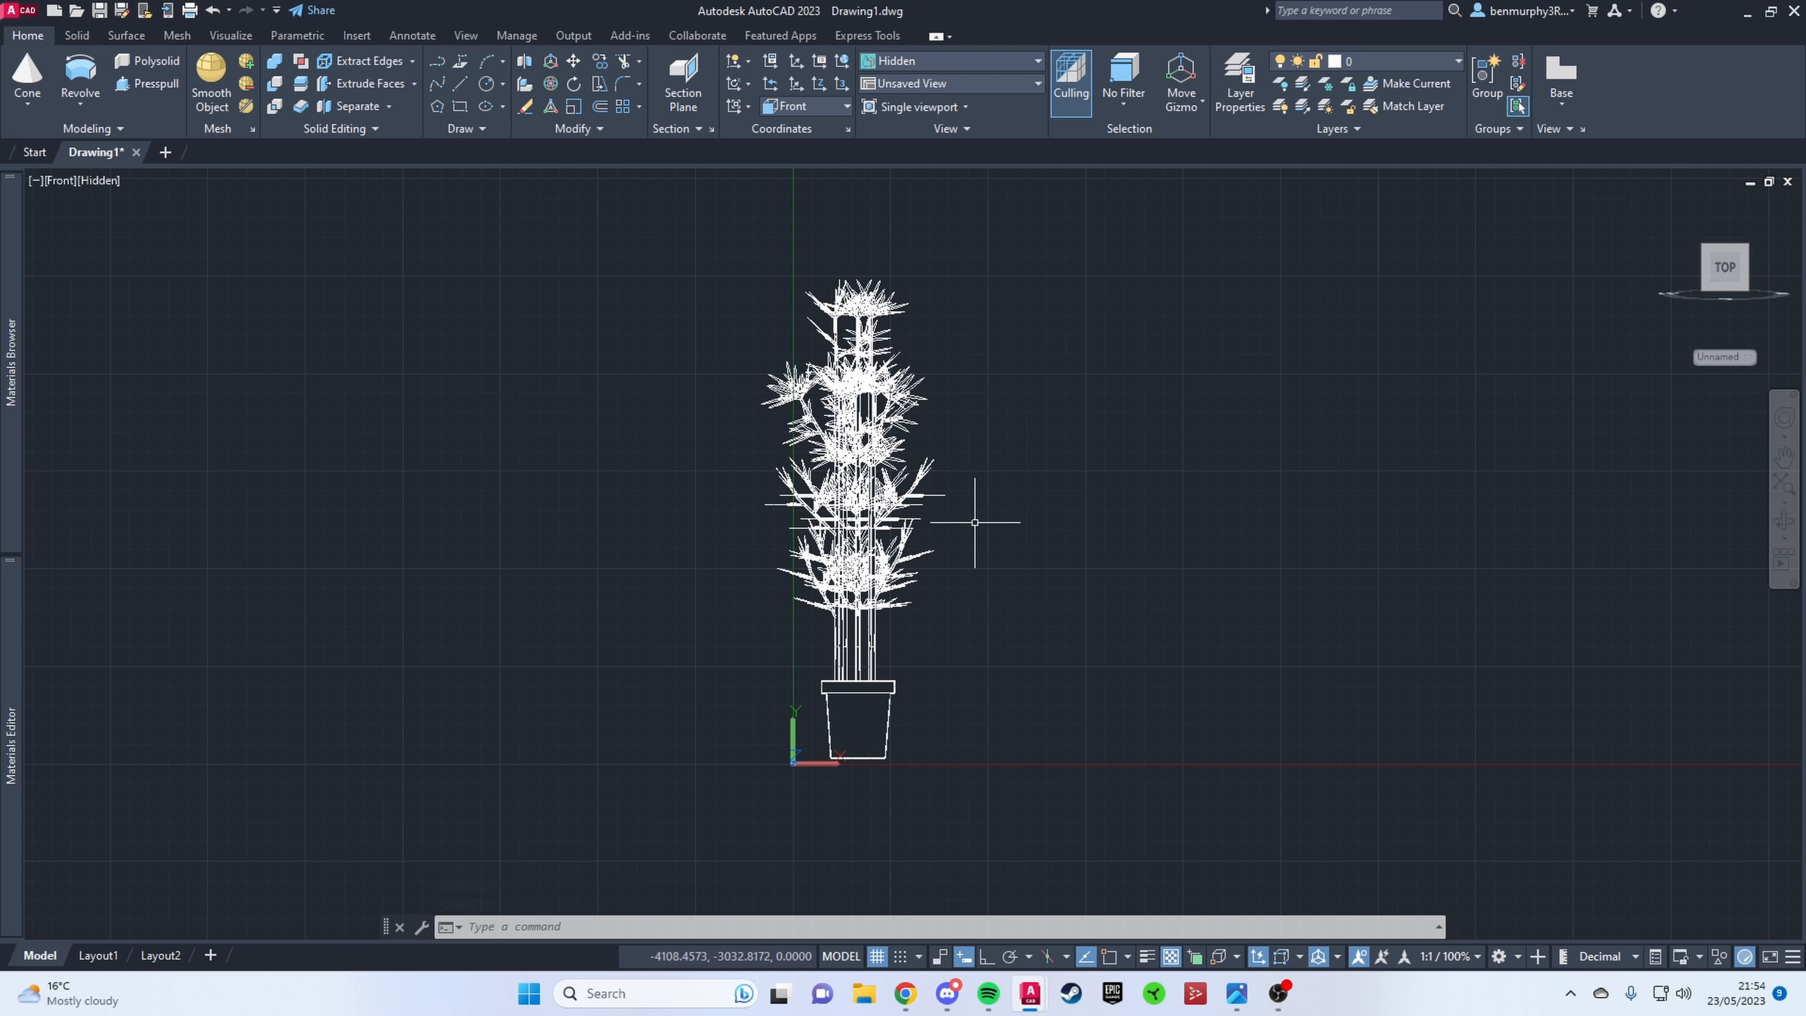
shift+middle_drag(975, 522, 885, 643)
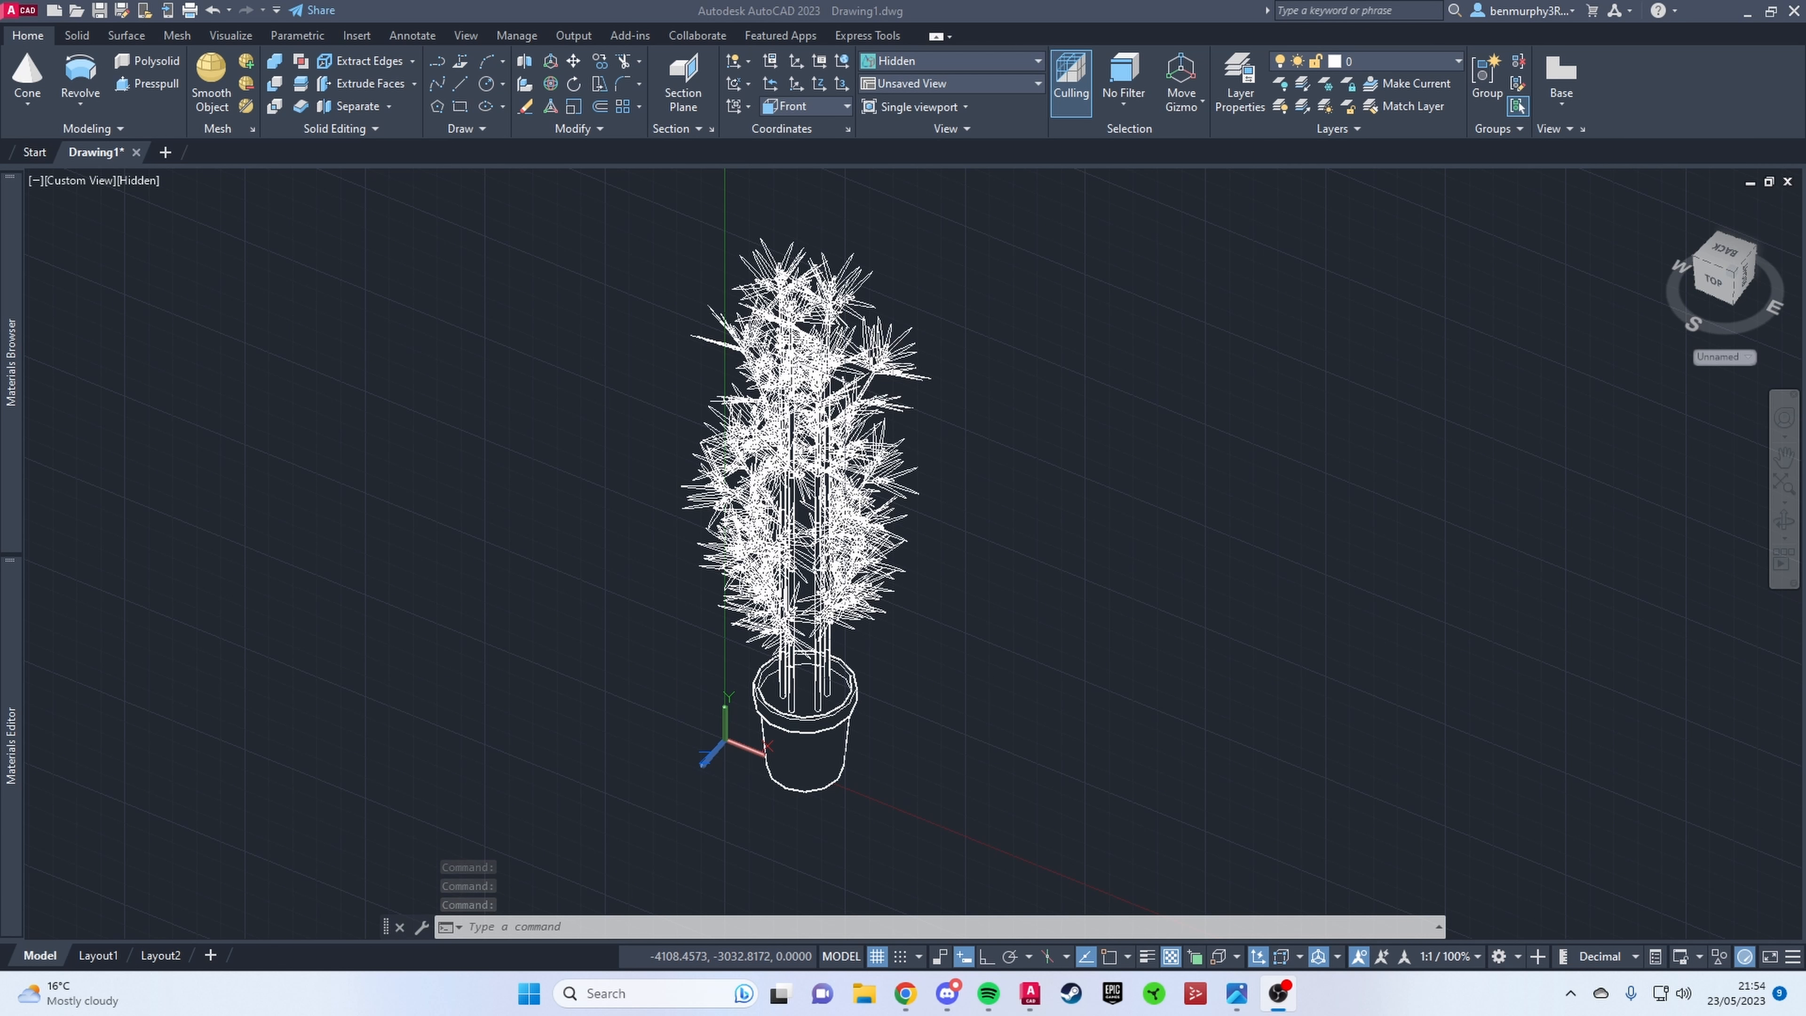